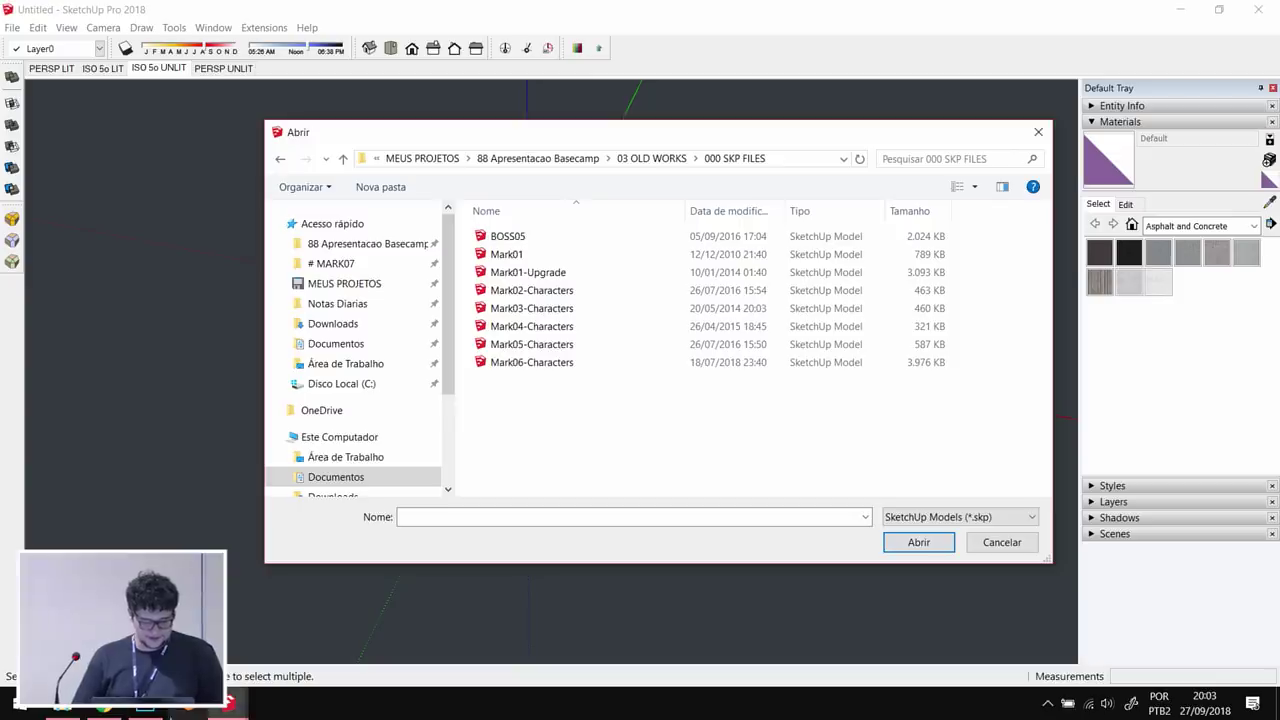
- Open photo 001 from 88 Apresentacao Basecamp > 01 WHO AM I in the image viewer
key(alt+Tab)
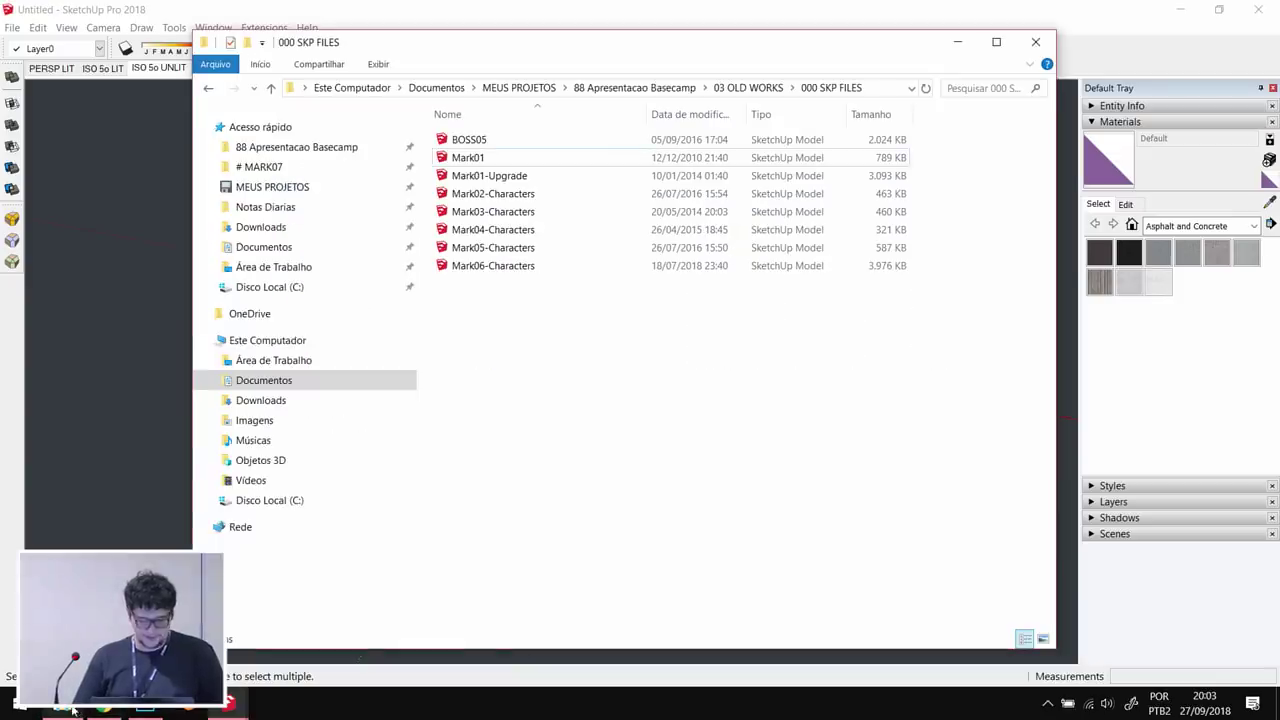
click(330, 150)
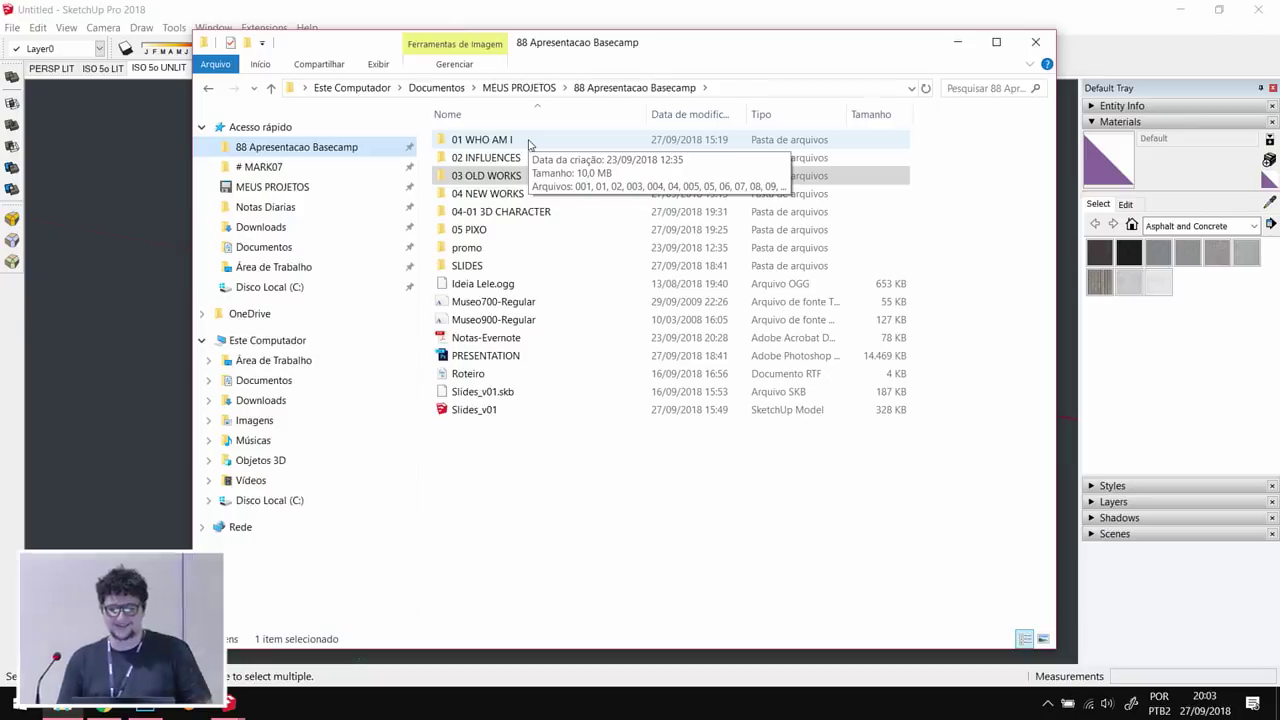
double_click(529, 143)
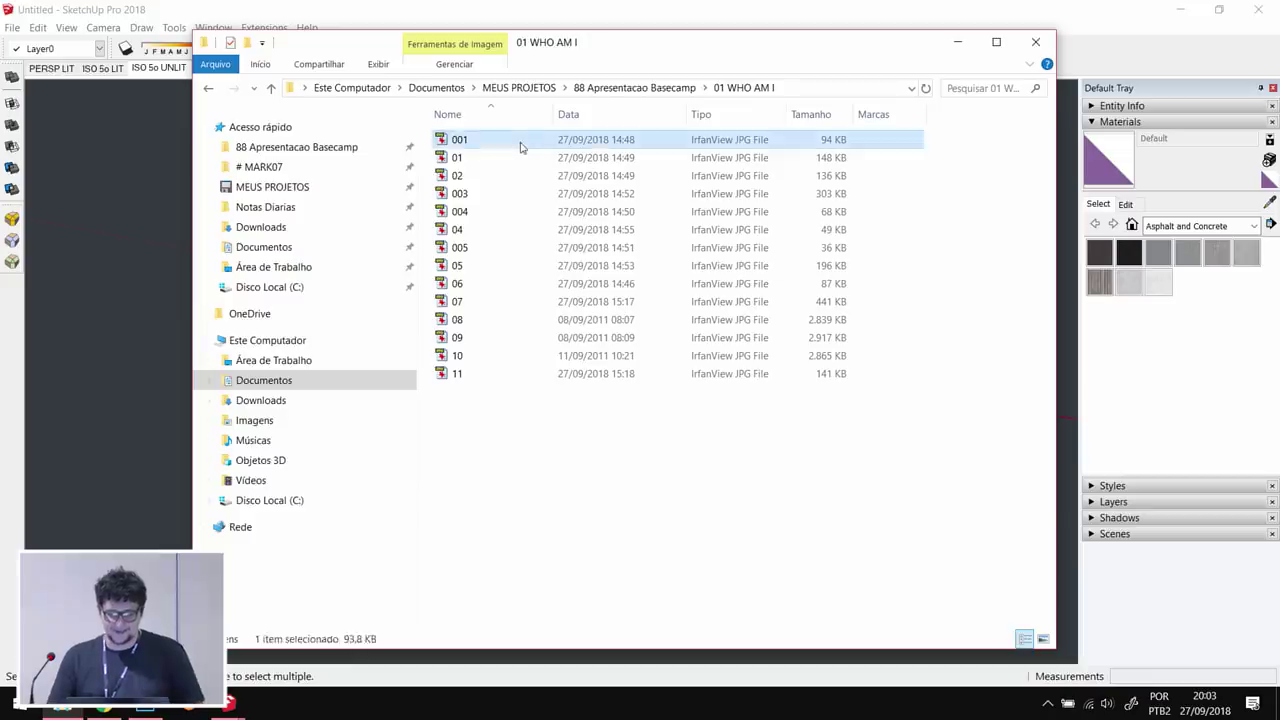
double_click(520, 147)
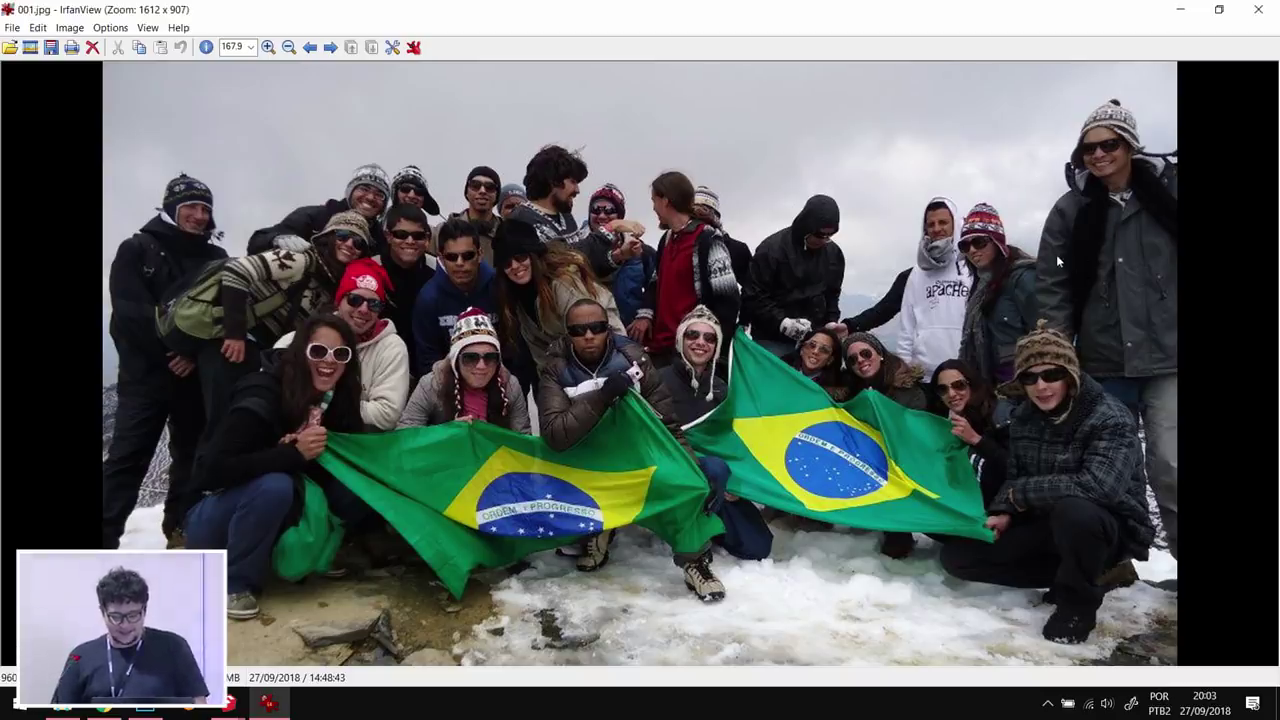
- Step through photos 01, 02 and 003 to the clay bust photo 004.jpg
key(Right)
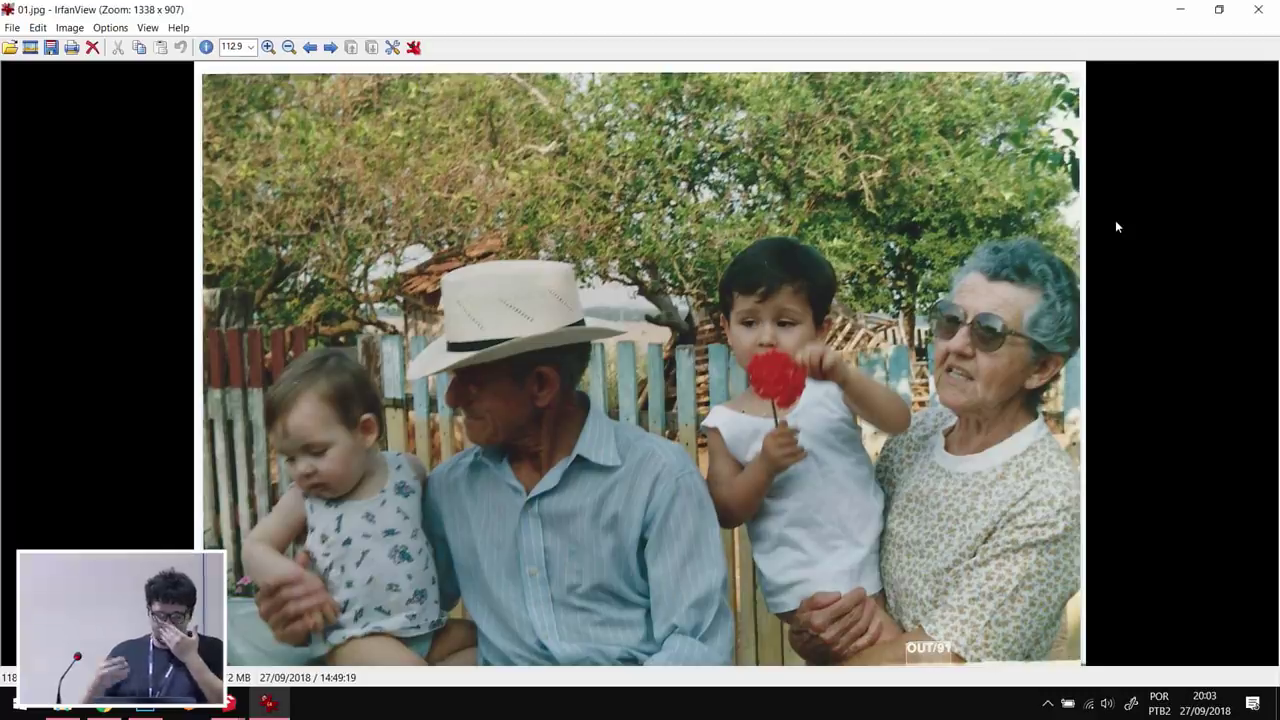
key(space)
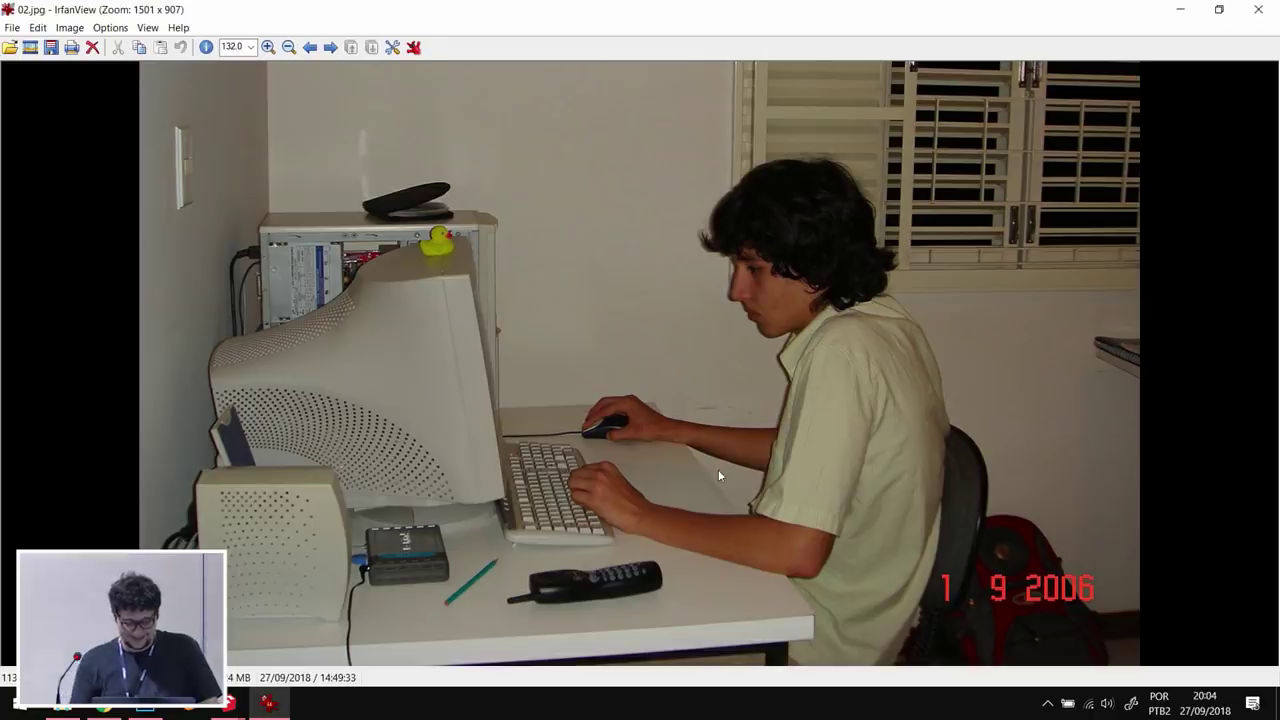
key(space)
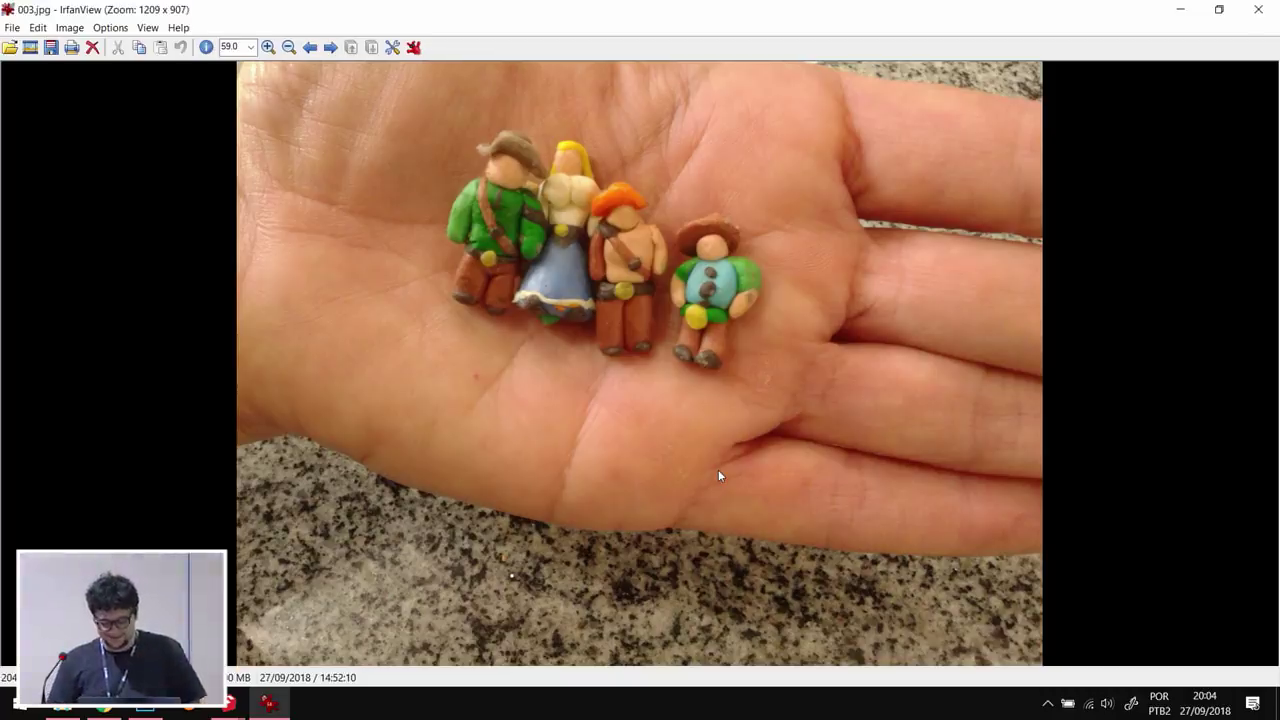
key(space)
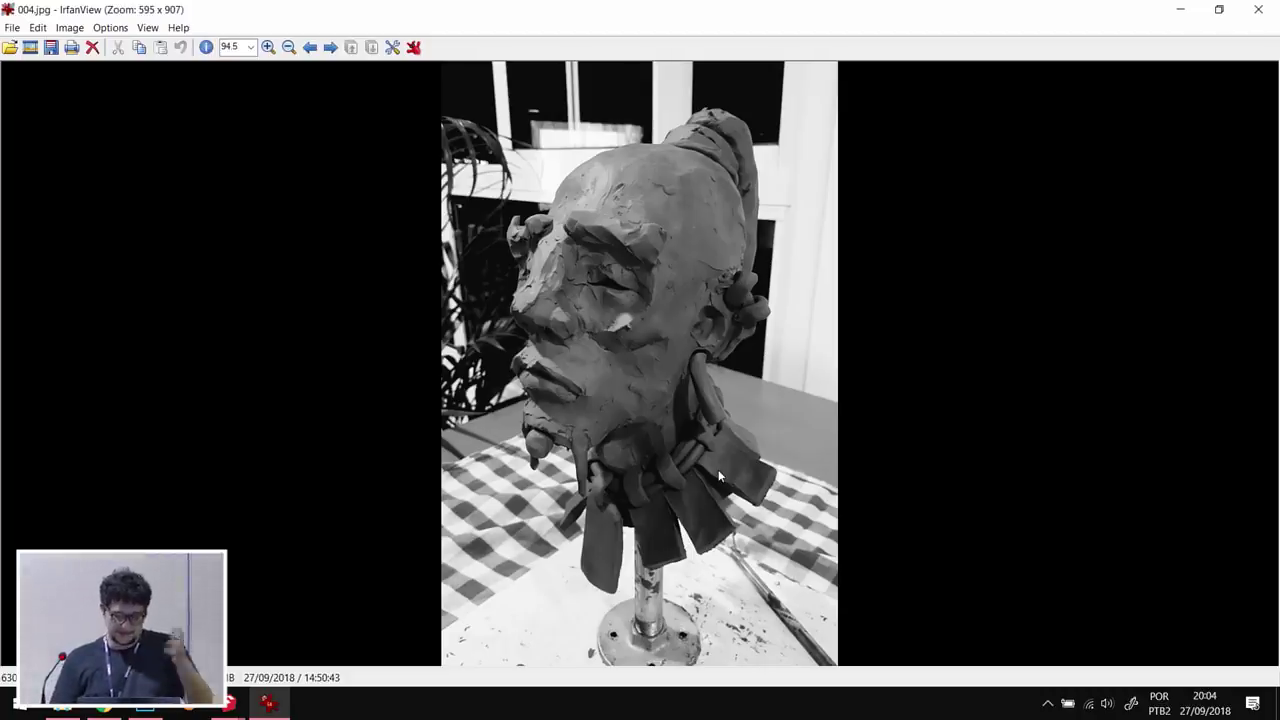
- Advance through 04.jpg and 005.jpg to the campus render 05.jpg, briefly stepping back once
key(space)
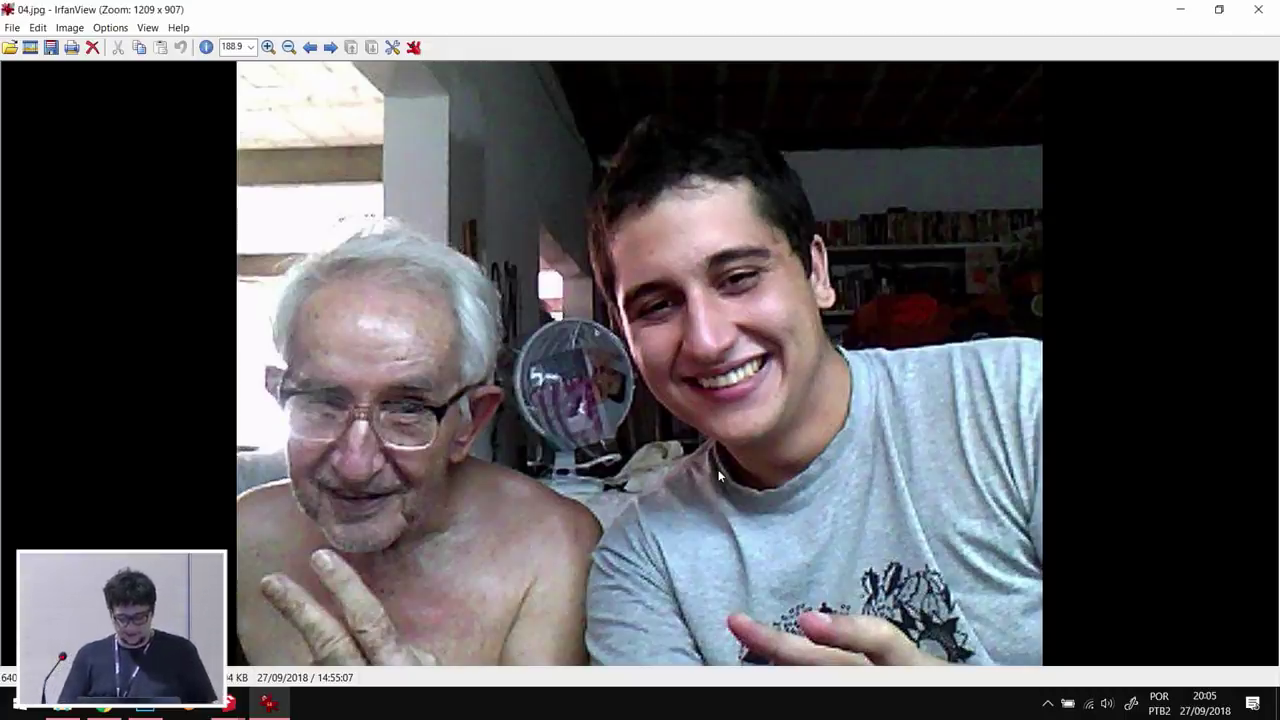
key(Right)
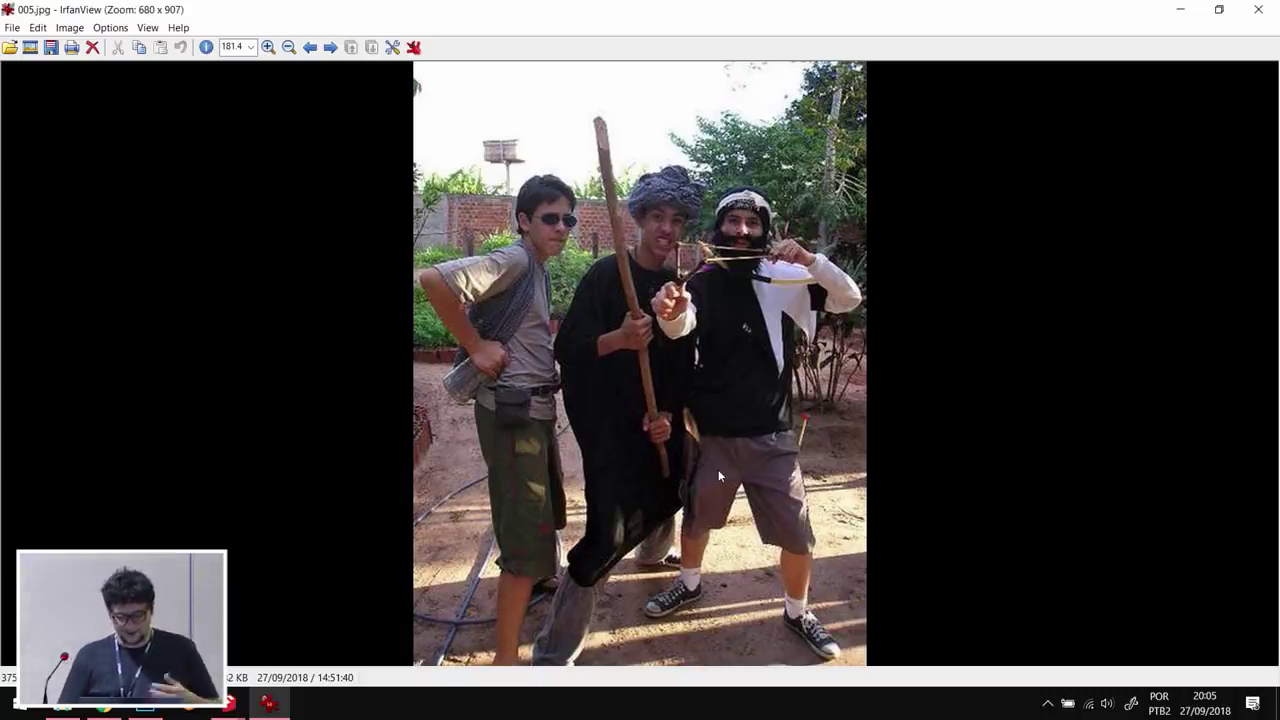
key(Right)
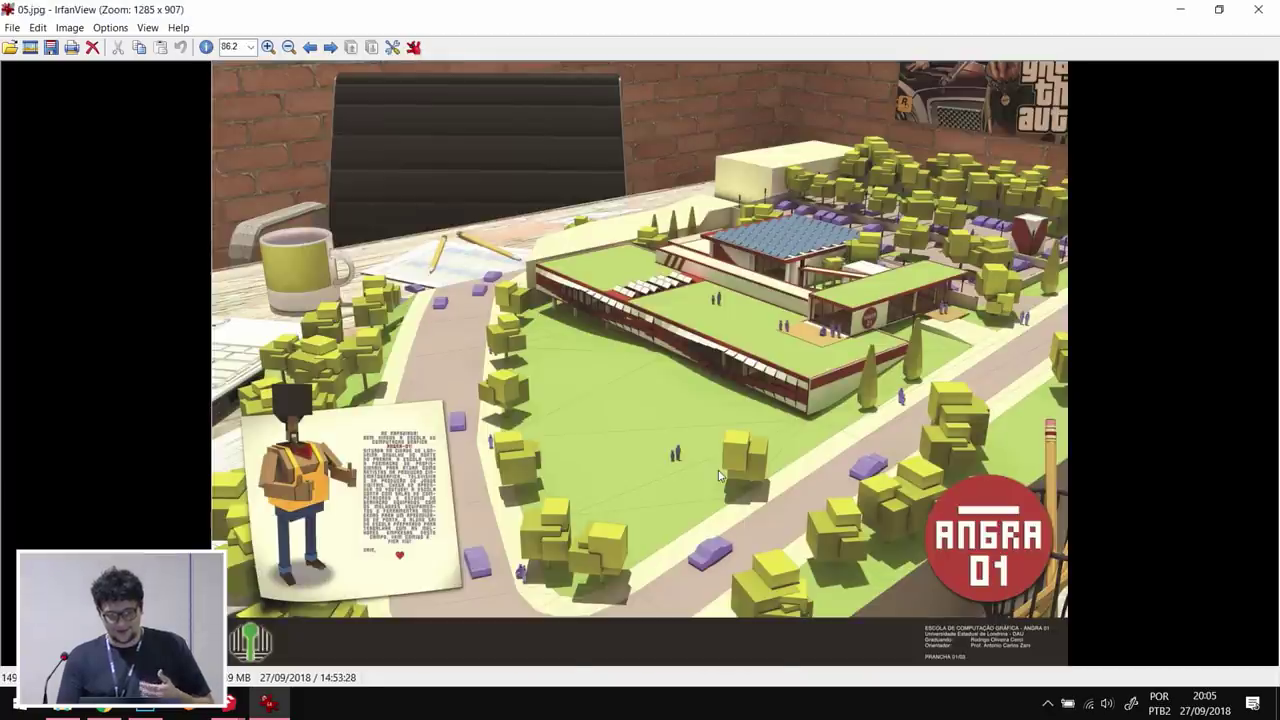
key(Left)
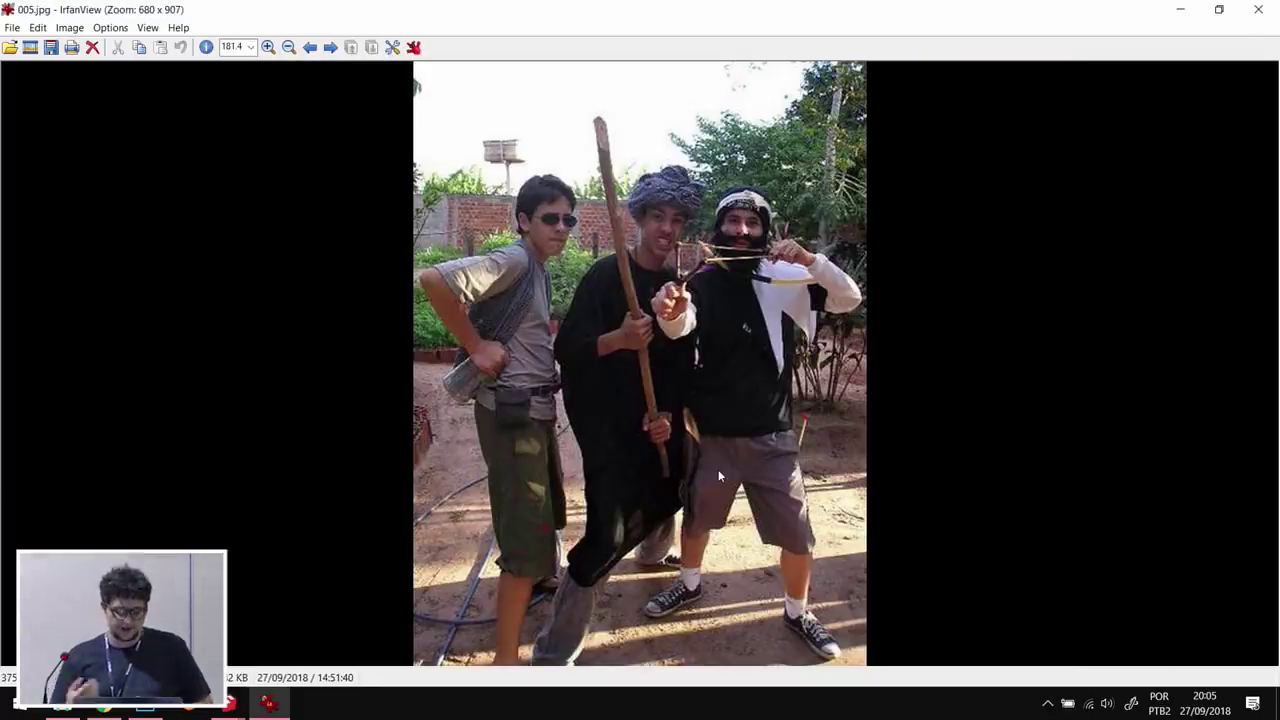
key(Right)
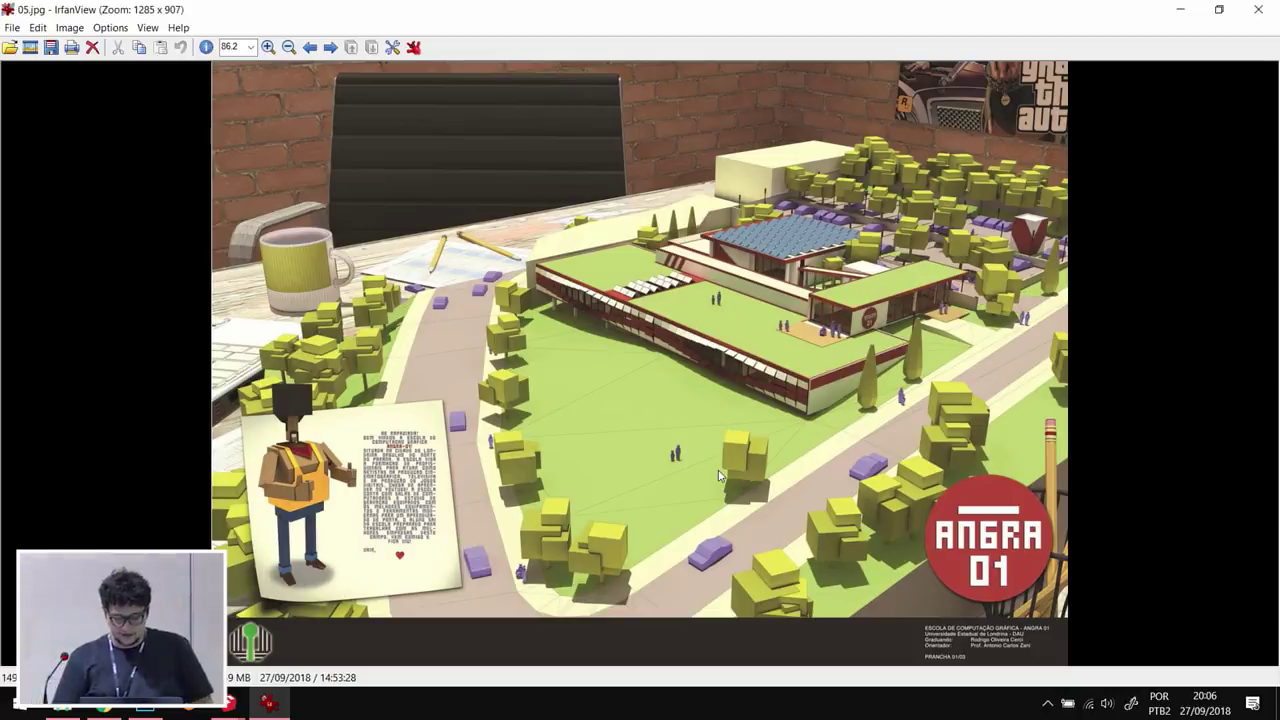
- Advance through 06.jpg, the group photo 07.jpg and 08.JPG to 09.JPG
key(Right)
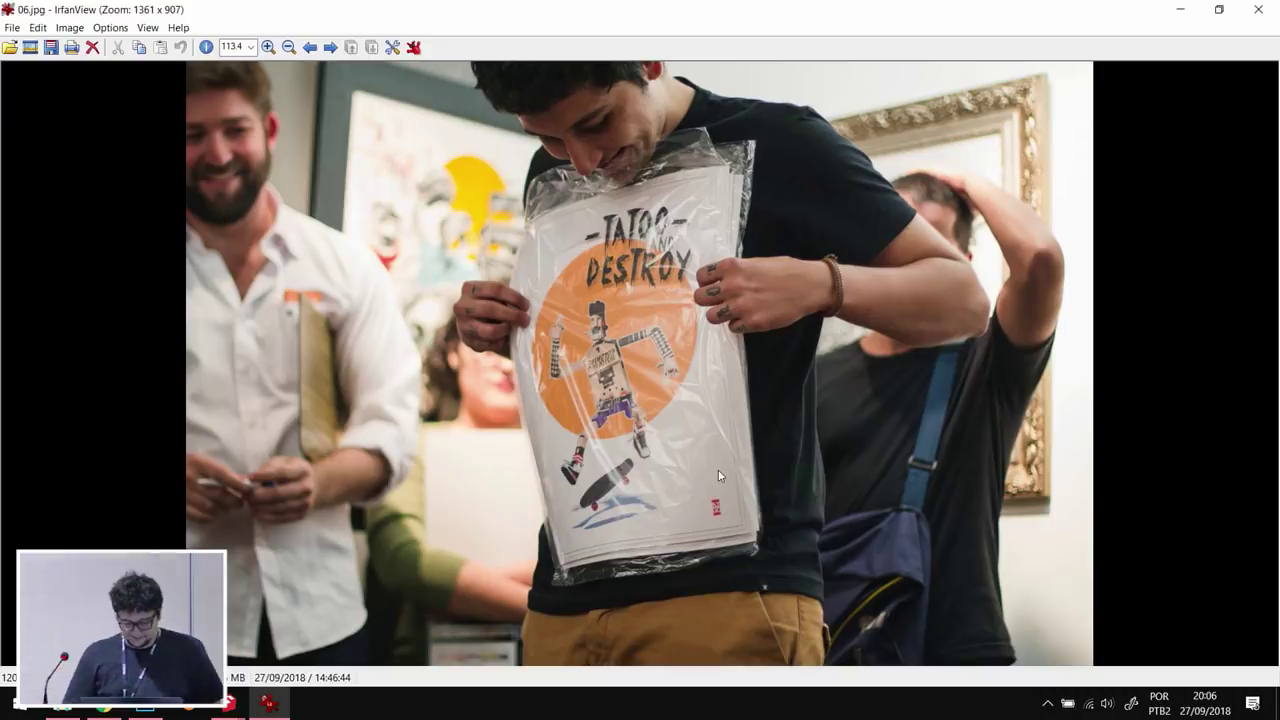
key(space)
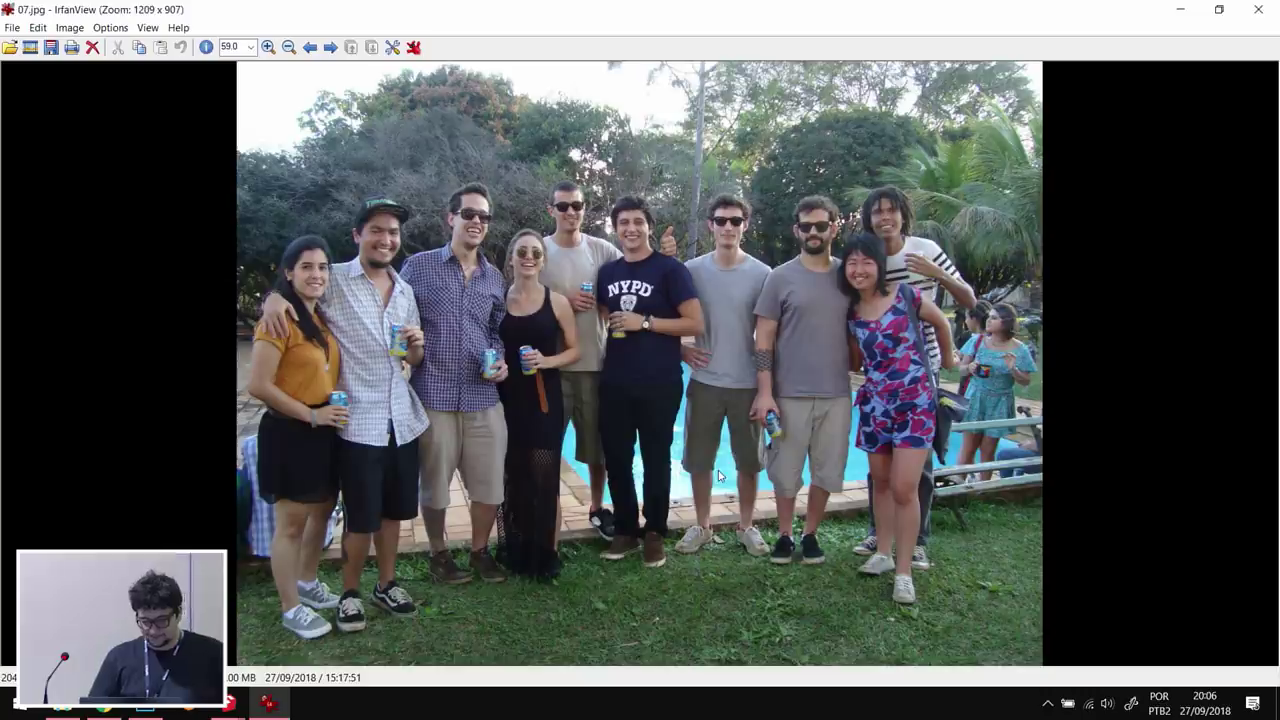
key(Right)
key(Right)
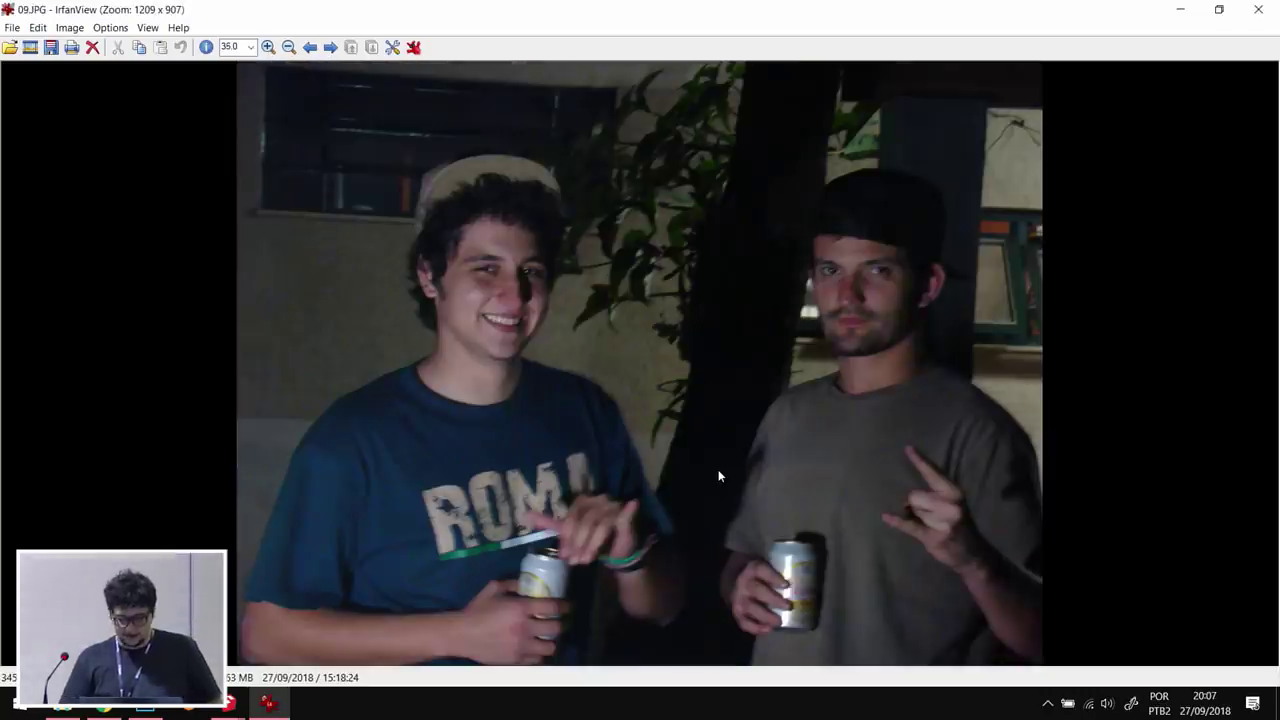
key(Right)
key(Right)
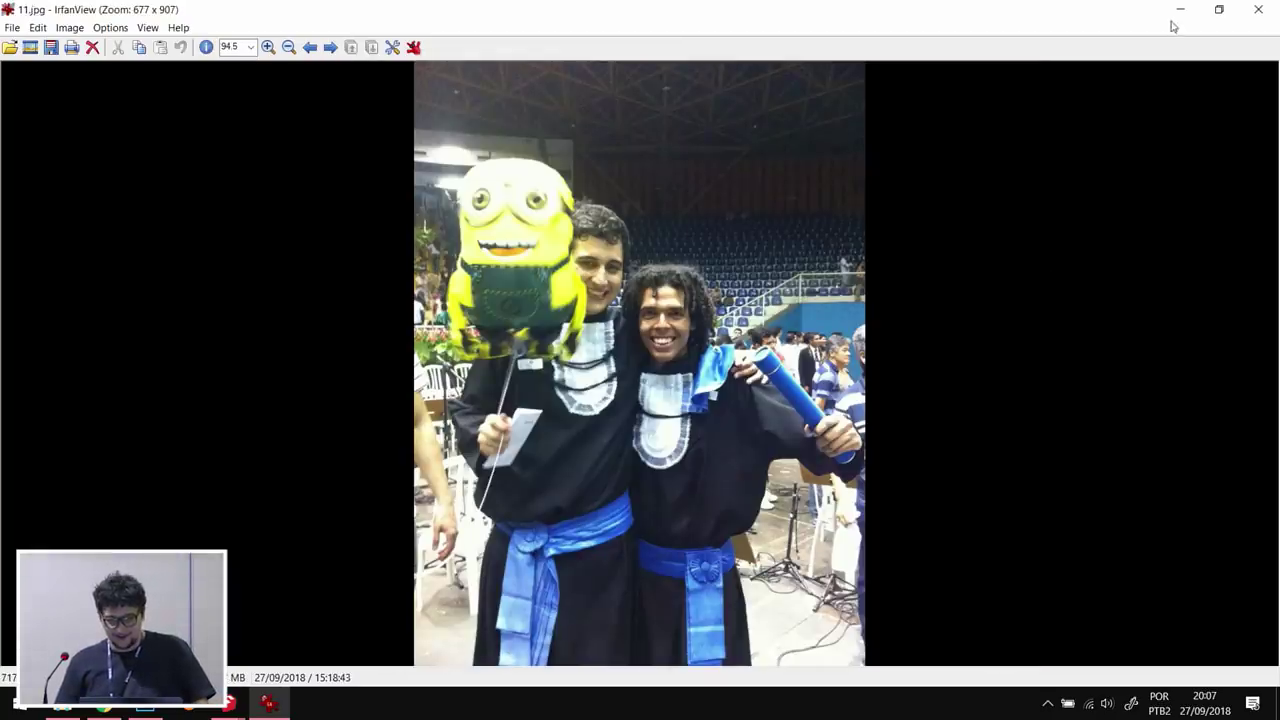
- Close IrfanView and open 01 ultima (1) from the 02 INFLUENCES folder
click(1258, 9)
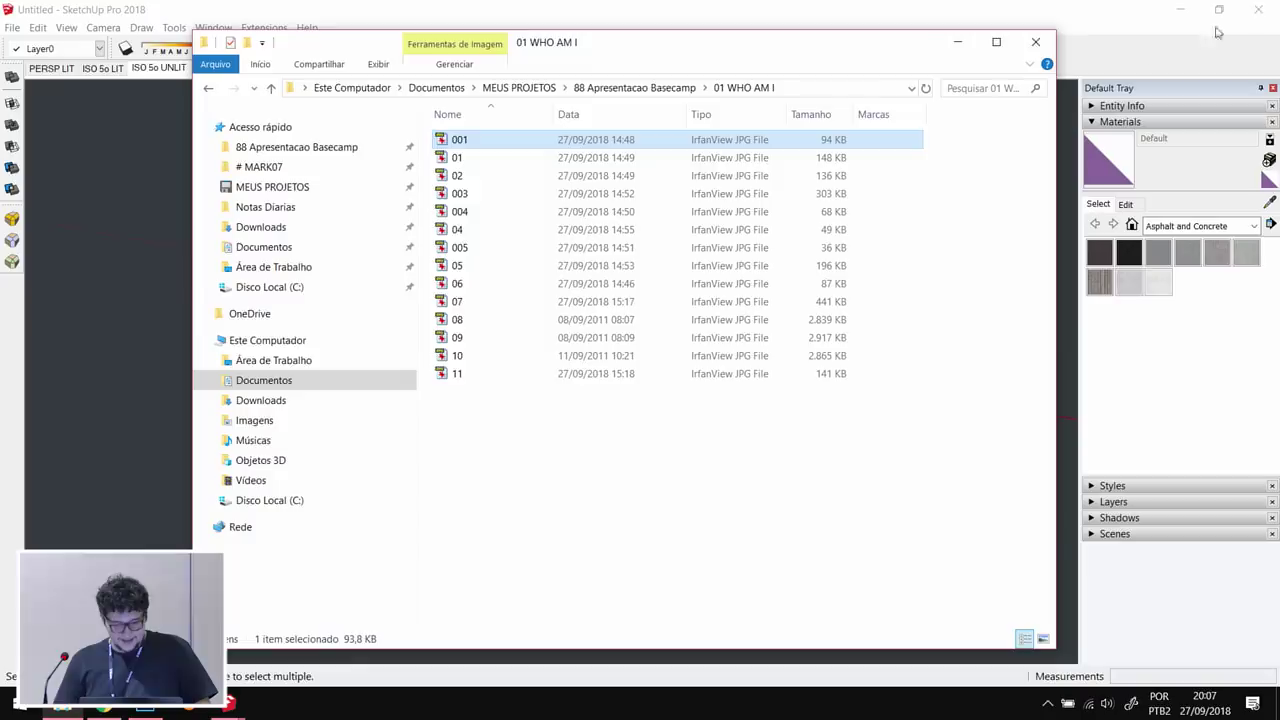
click(670, 90)
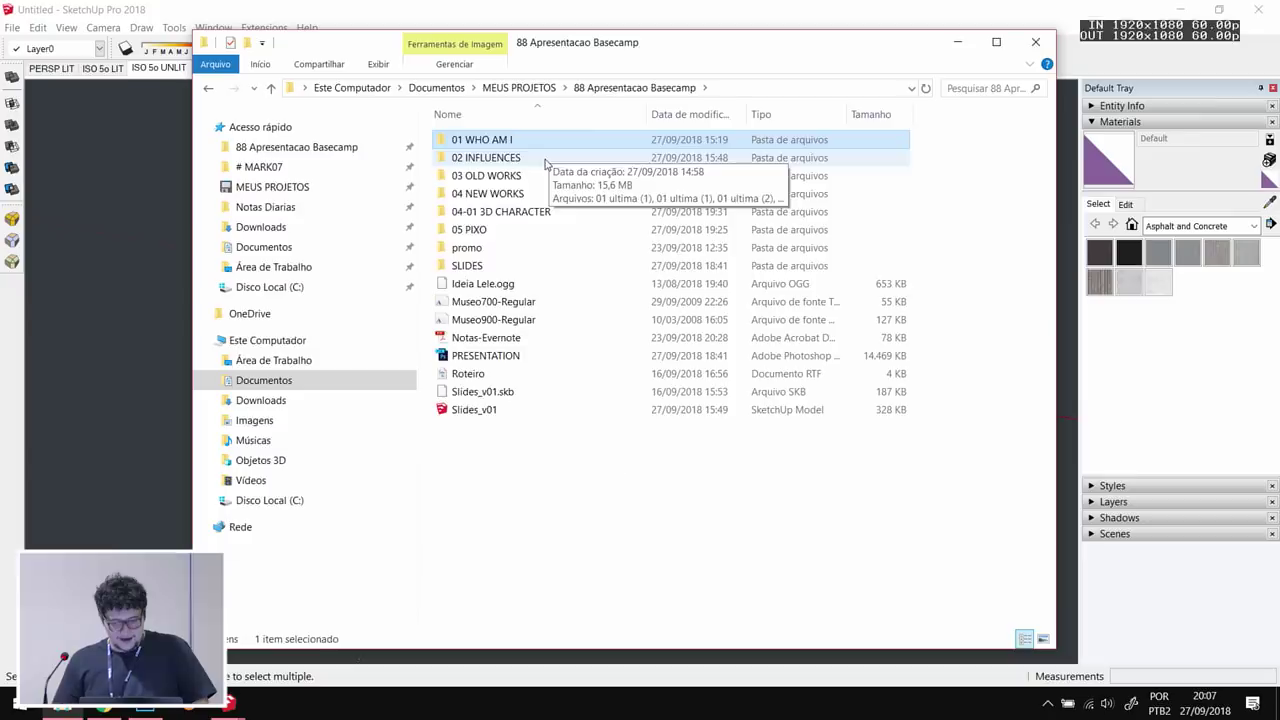
double_click(545, 158)
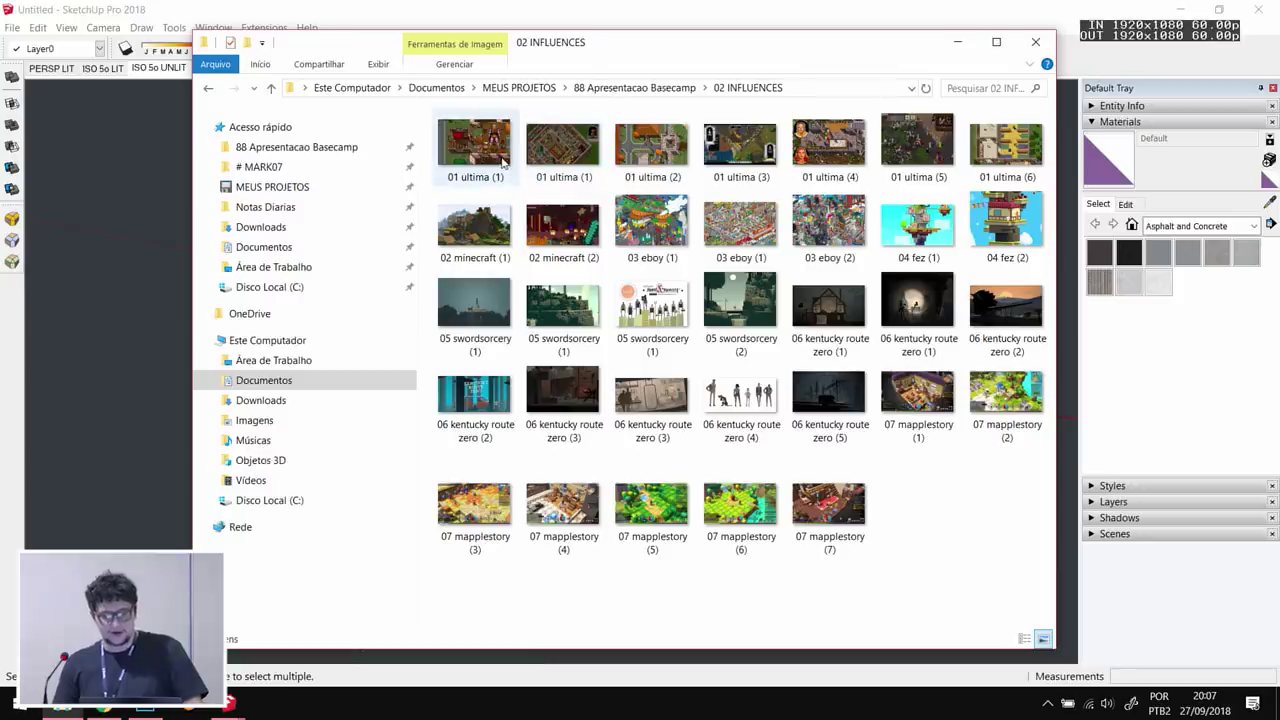
double_click(502, 158)
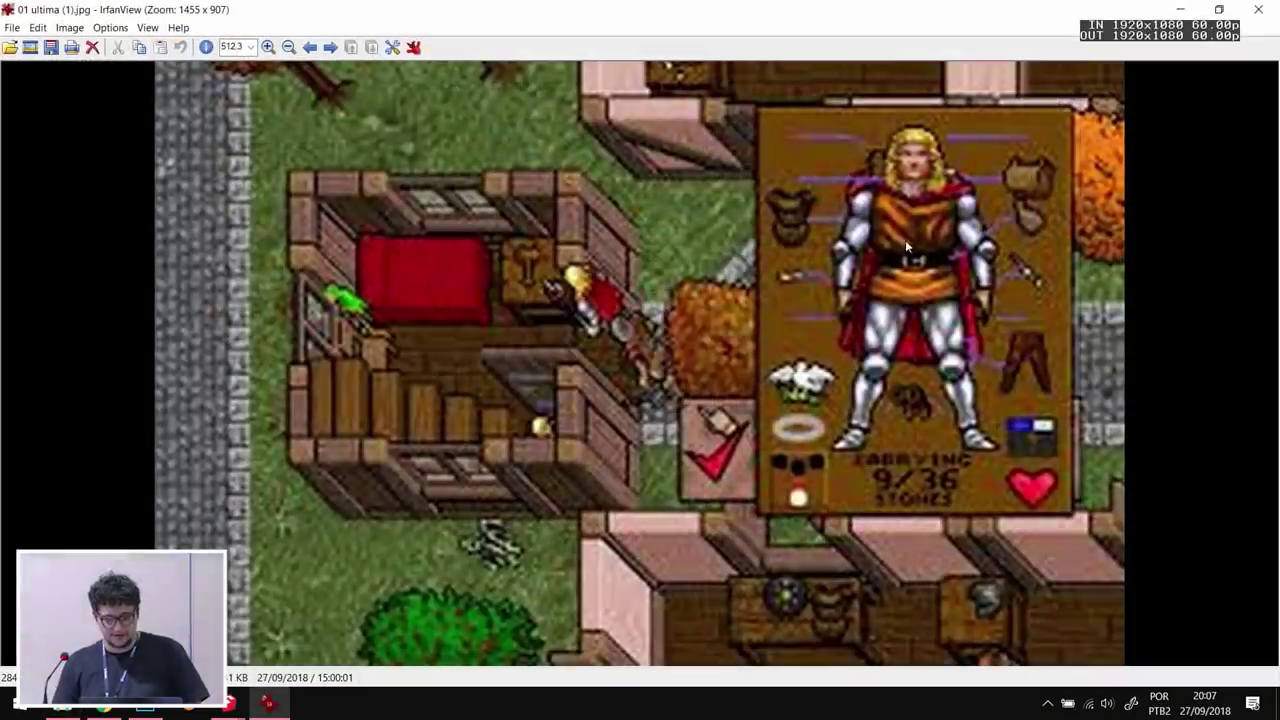
- Move to the castle screenshot 01 ultima (1).png and zoom in to inspect its top right
ctrl+scroll(880, 250, down, 2)
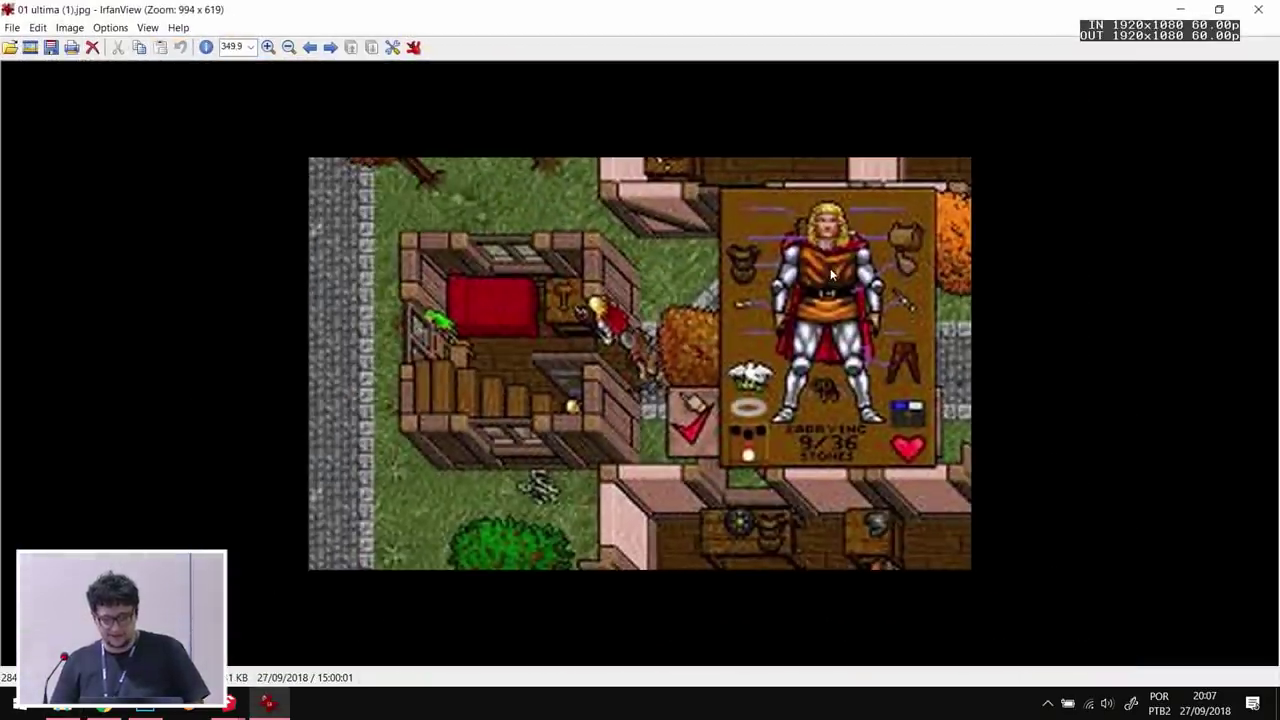
ctrl+scroll(830, 268, down, 1)
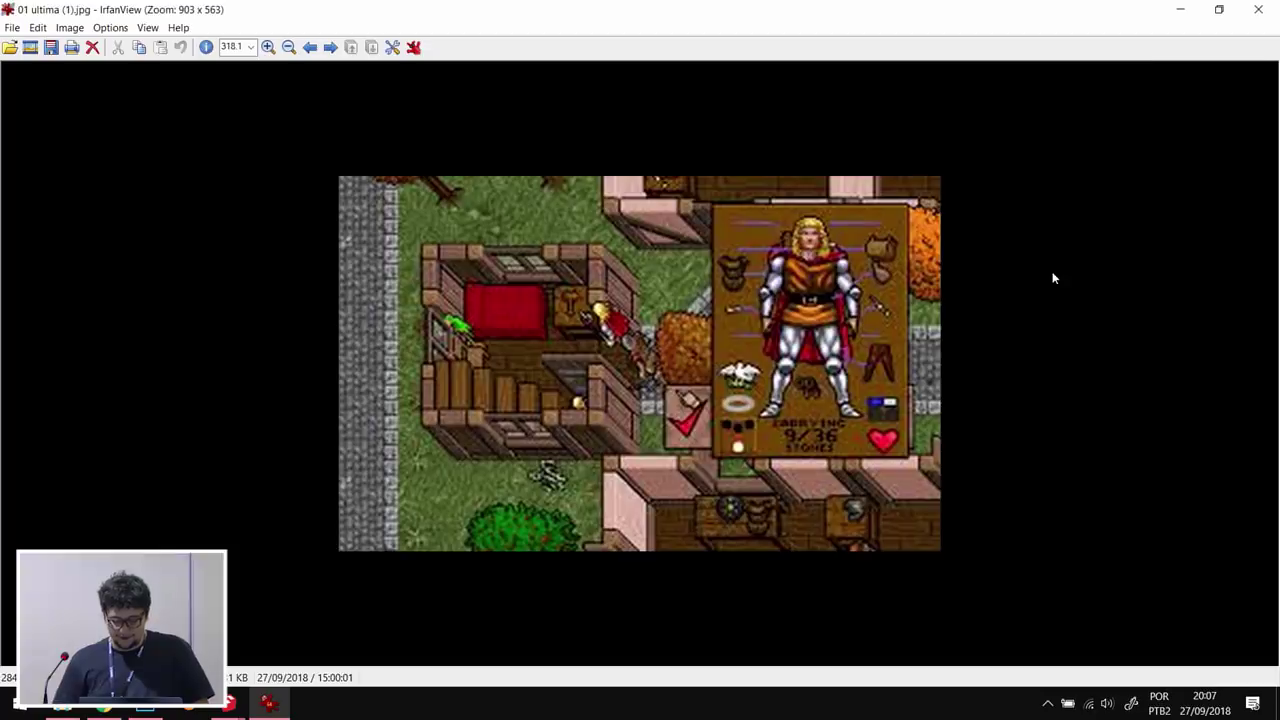
key(space)
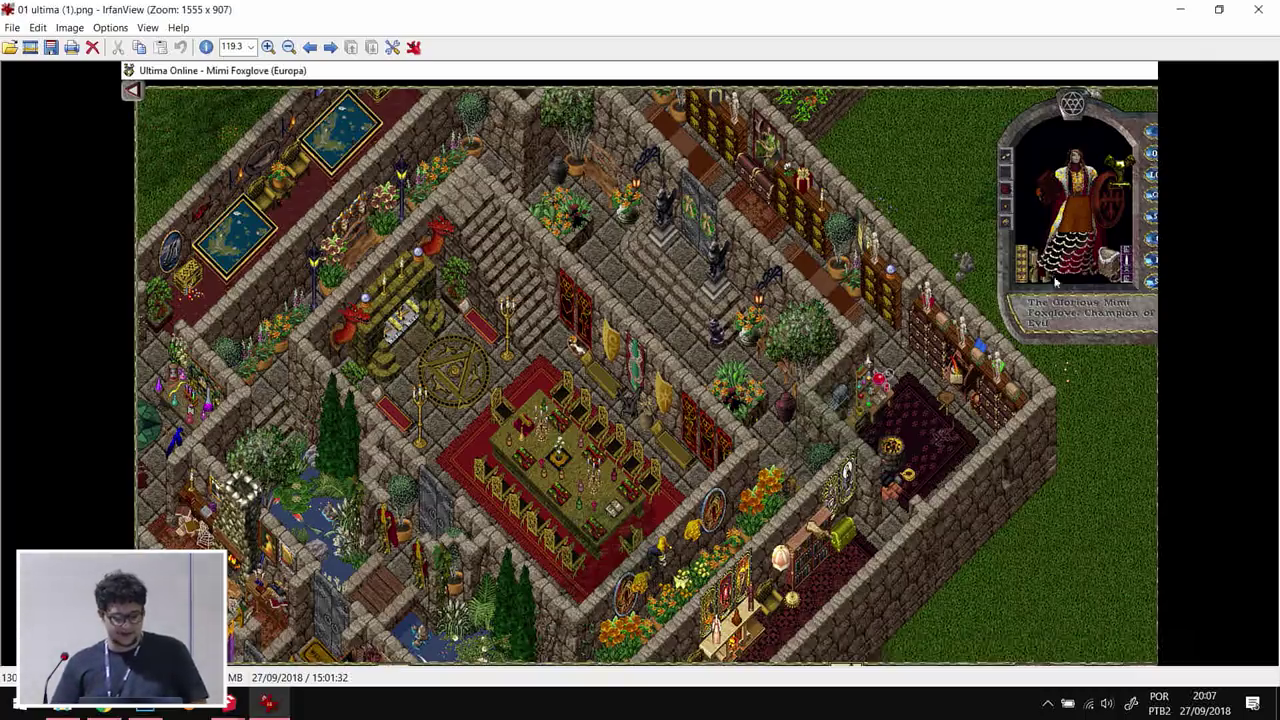
key(plus)
key(plus)
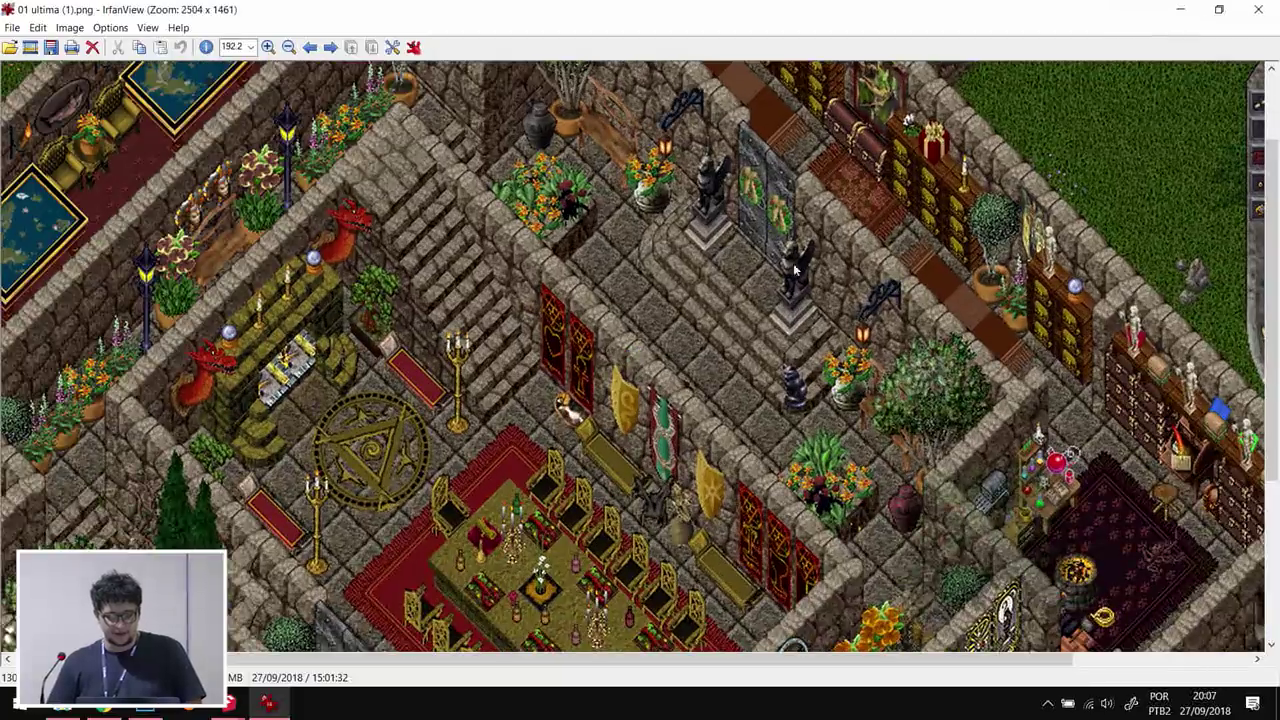
drag(869, 242, 648, 425)
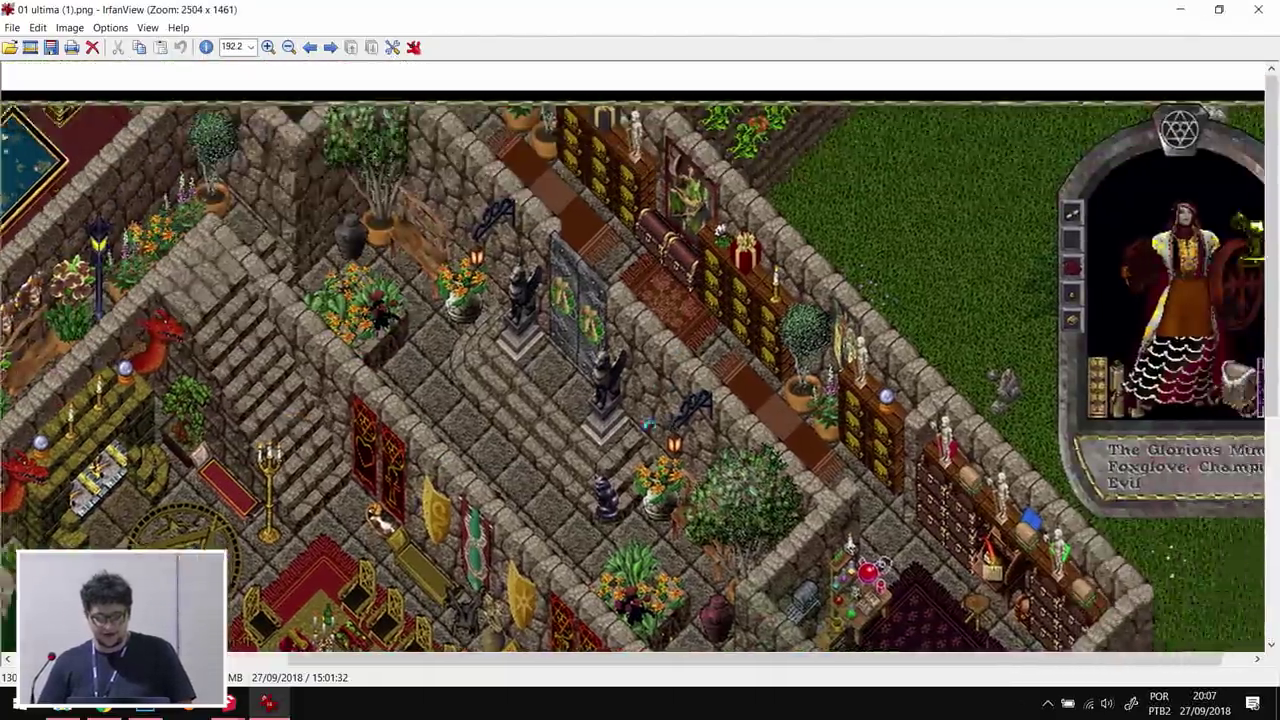
key(minus)
key(minus)
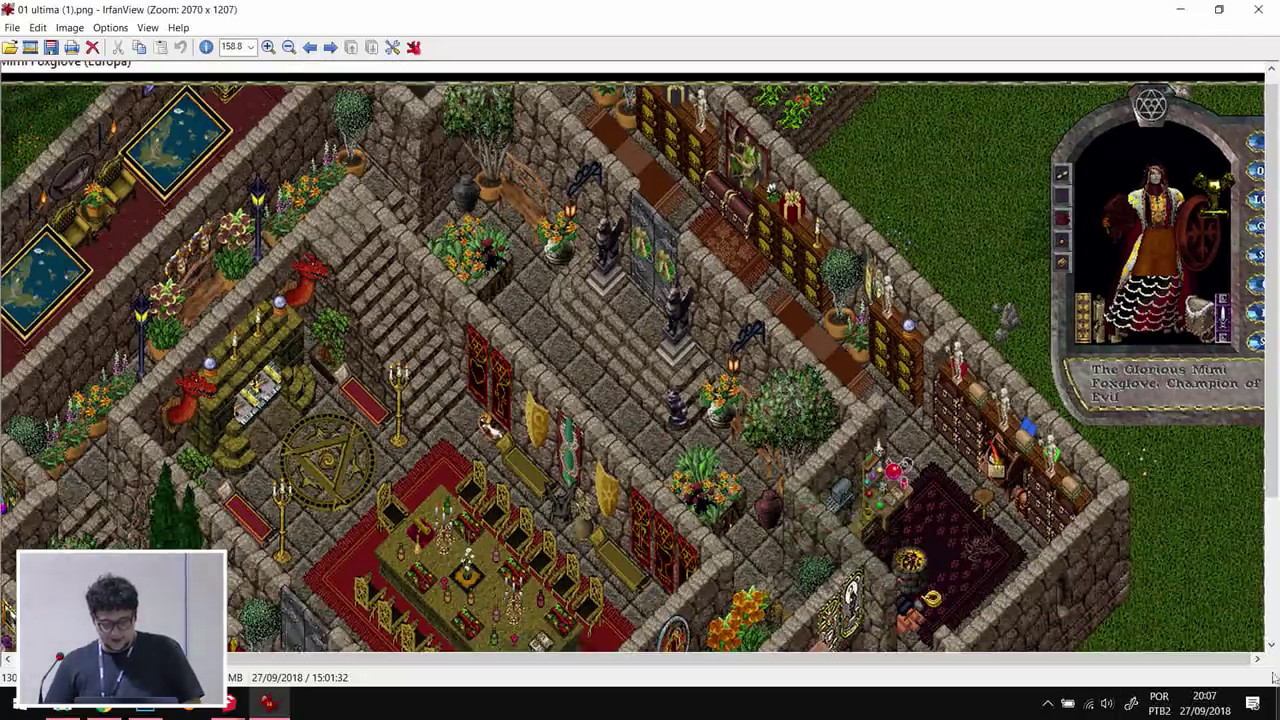
key(minus)
- Step through 01 ultima (2) to (6) to the Minecraft village image
key(space)
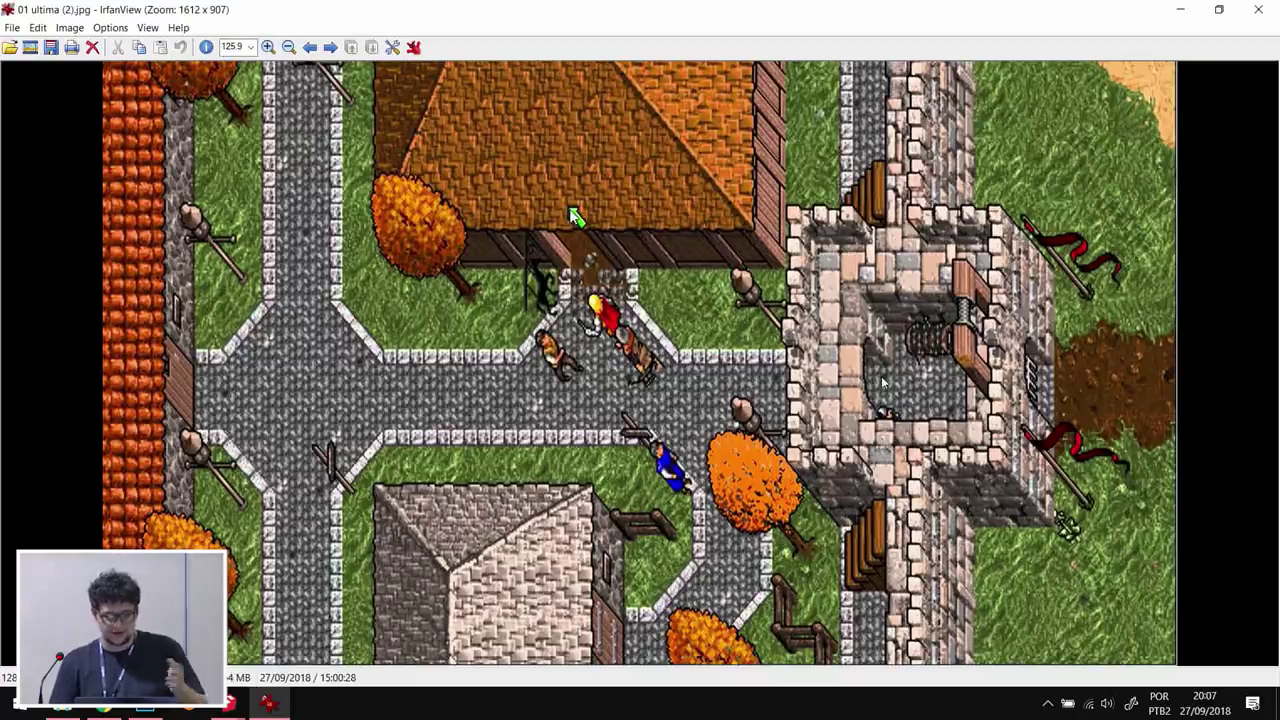
key(space)
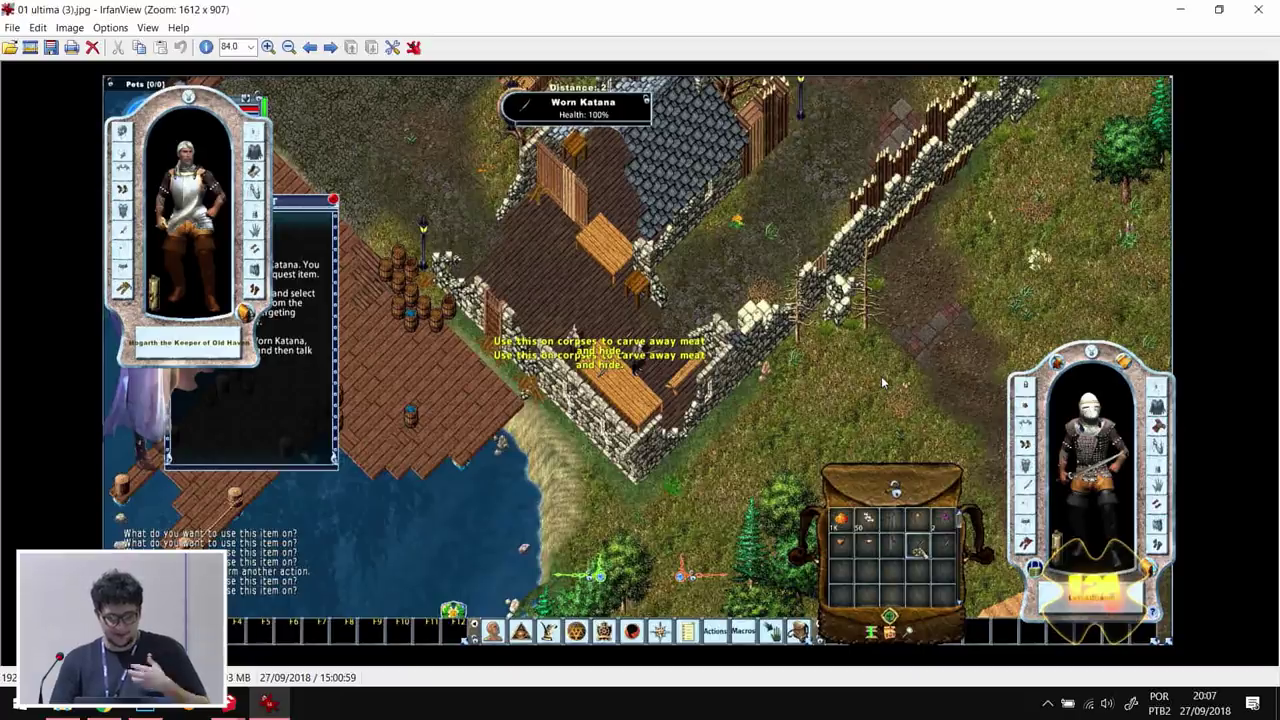
key(space)
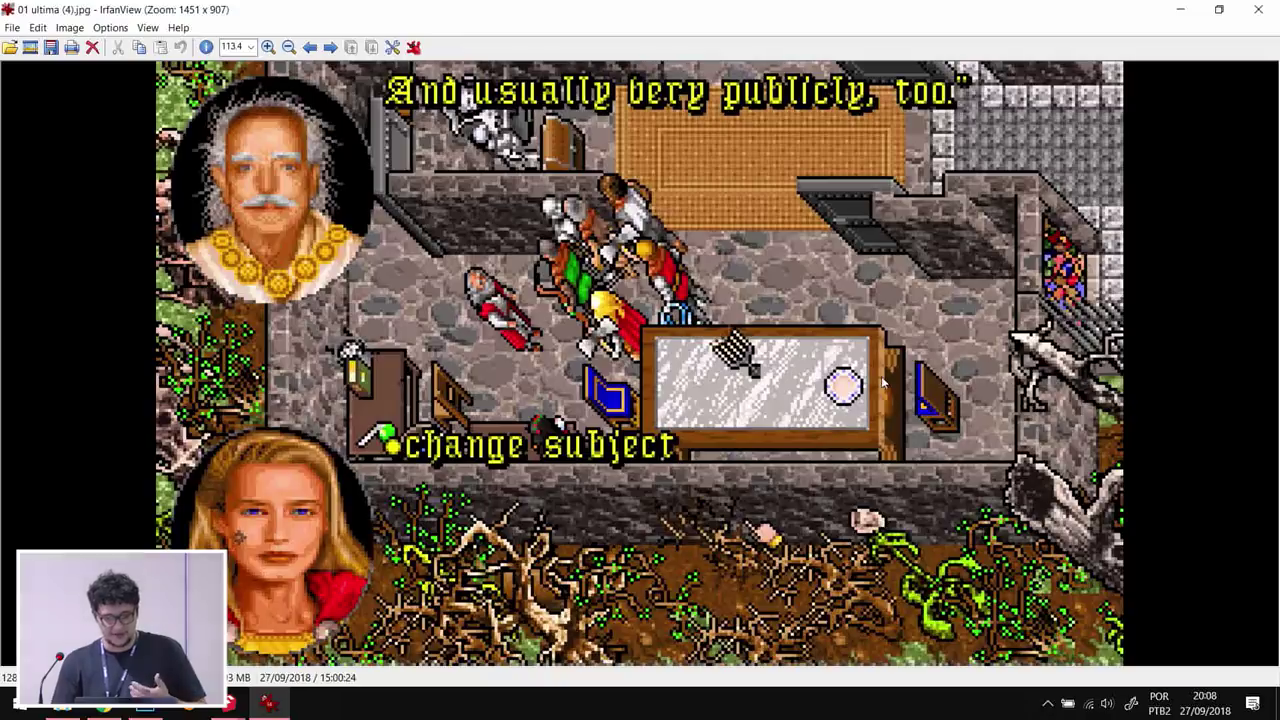
key(space)
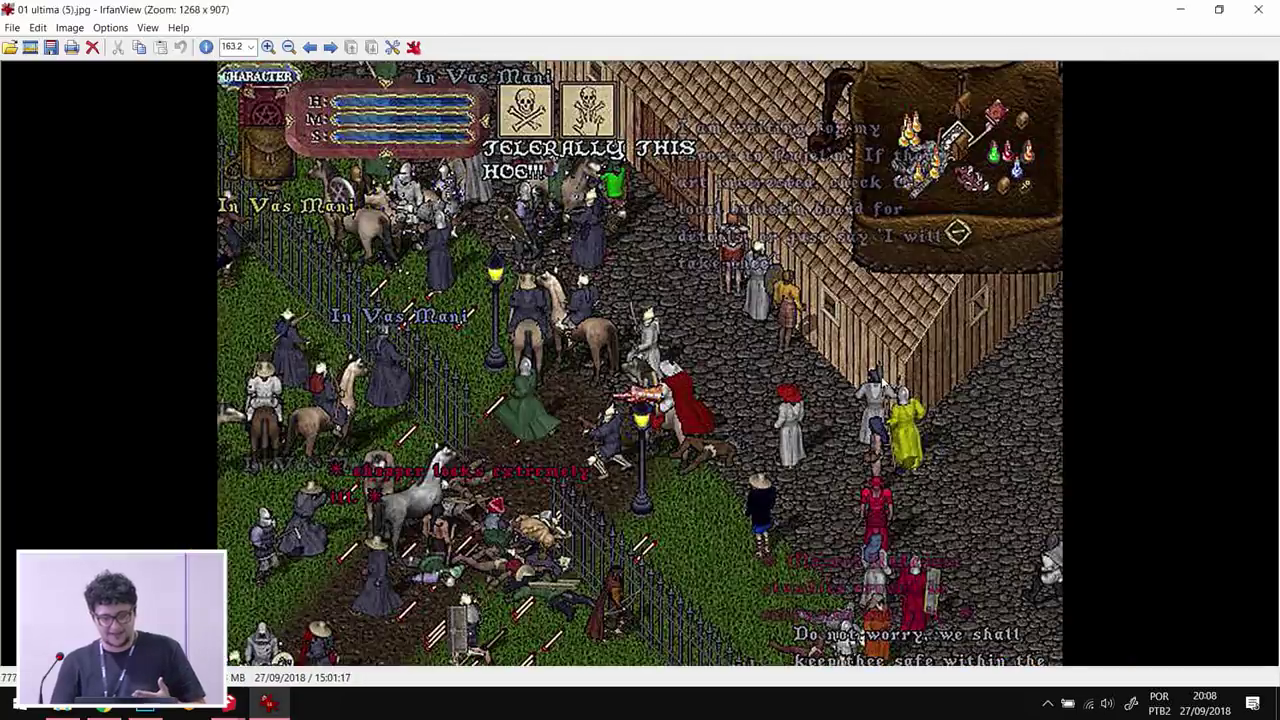
key(space)
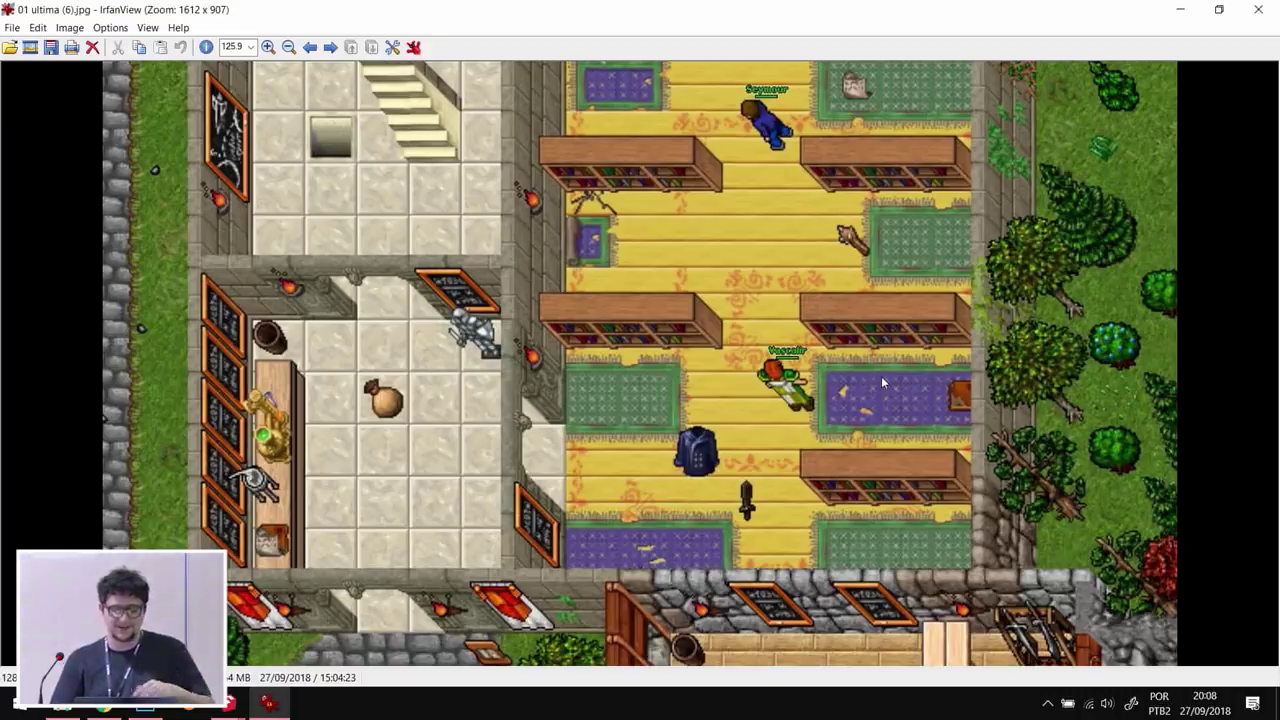
key(space)
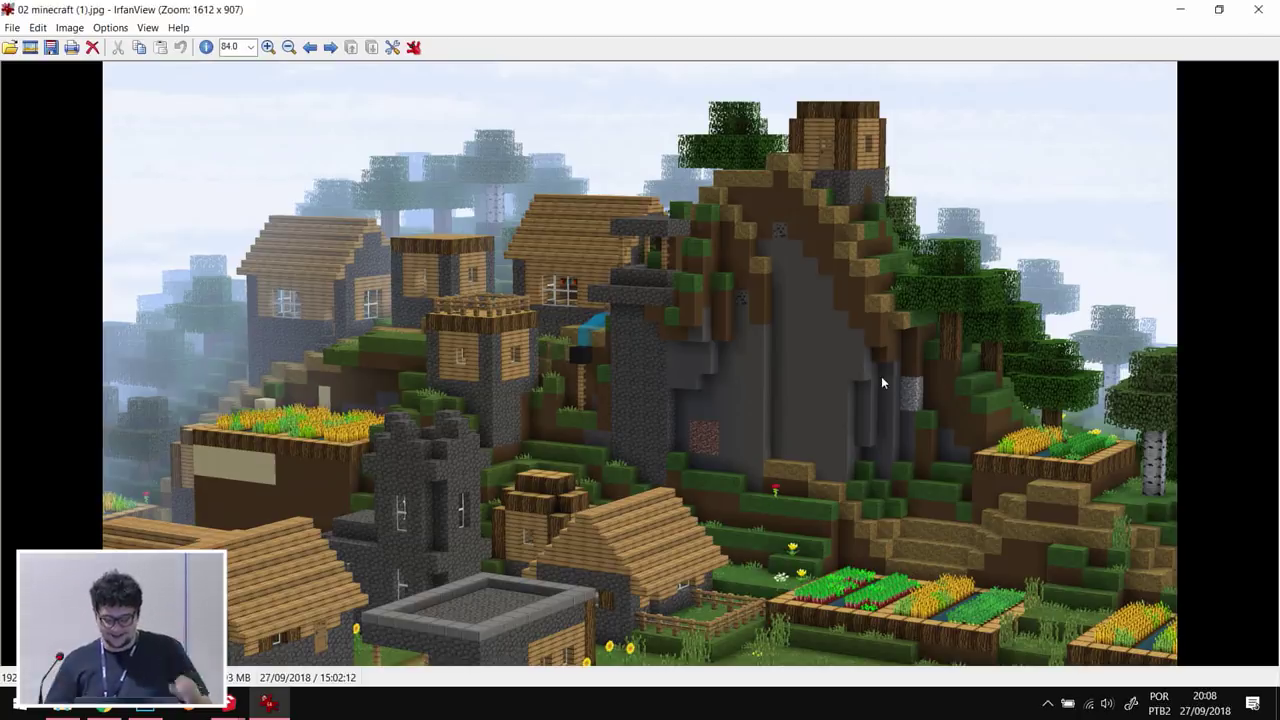
- Step through the Minecraft and eBoy city images to 04 fez (1).png
key(space)
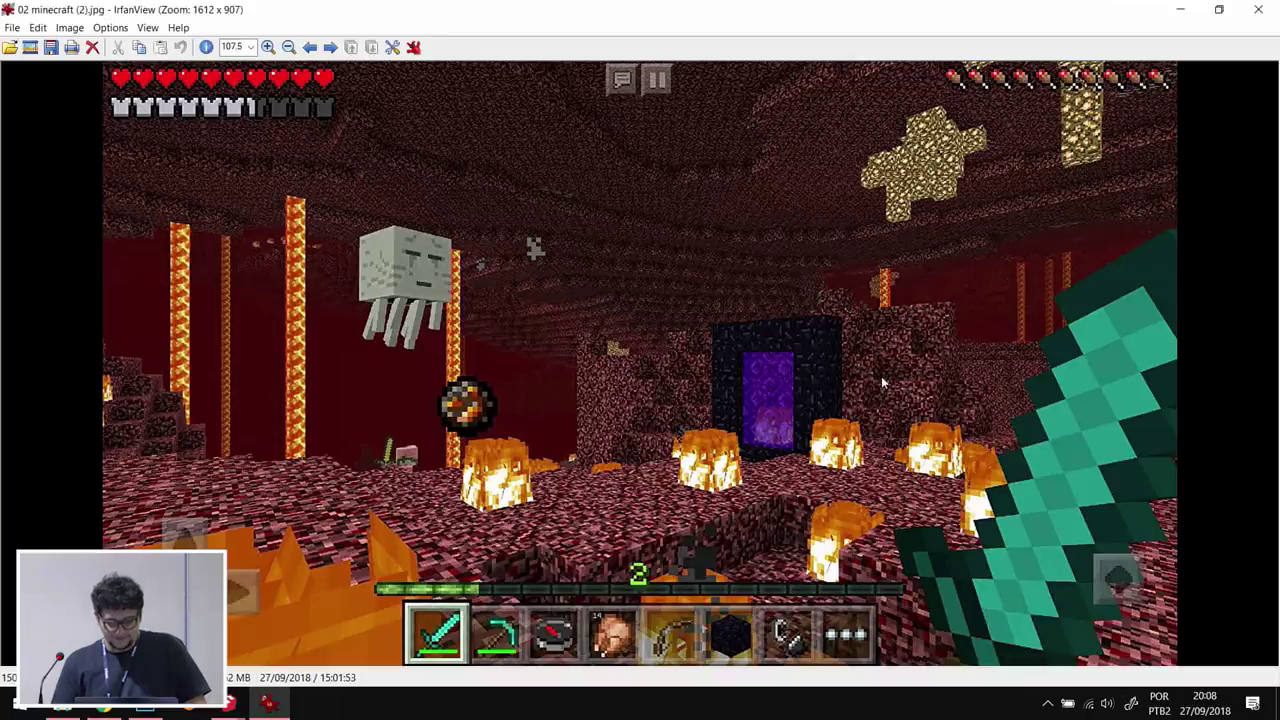
key(space)
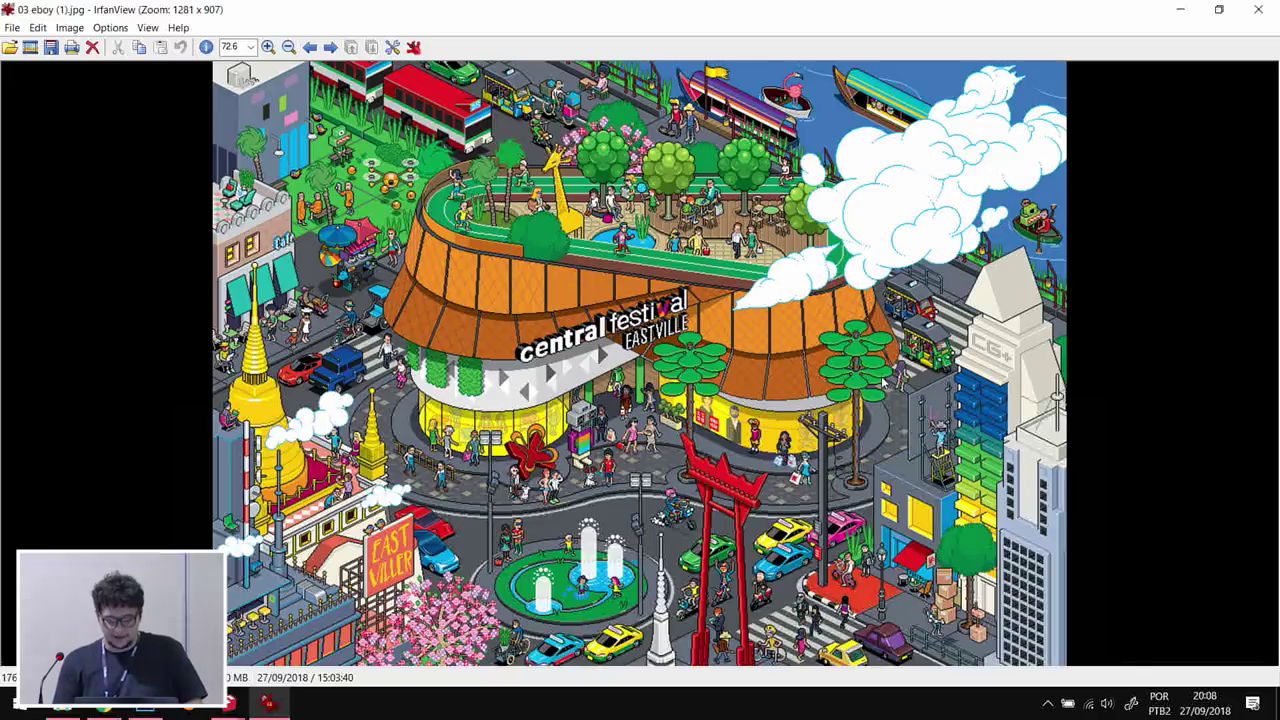
key(Right)
key(Right)
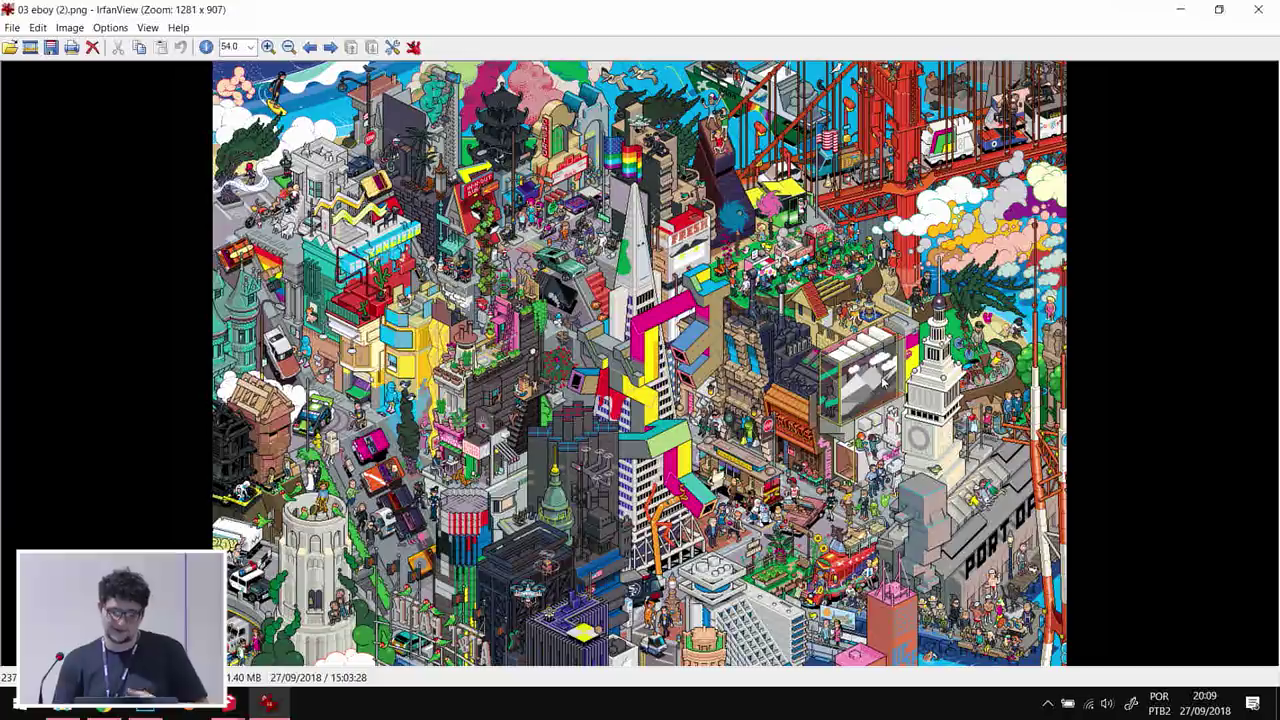
key(space)
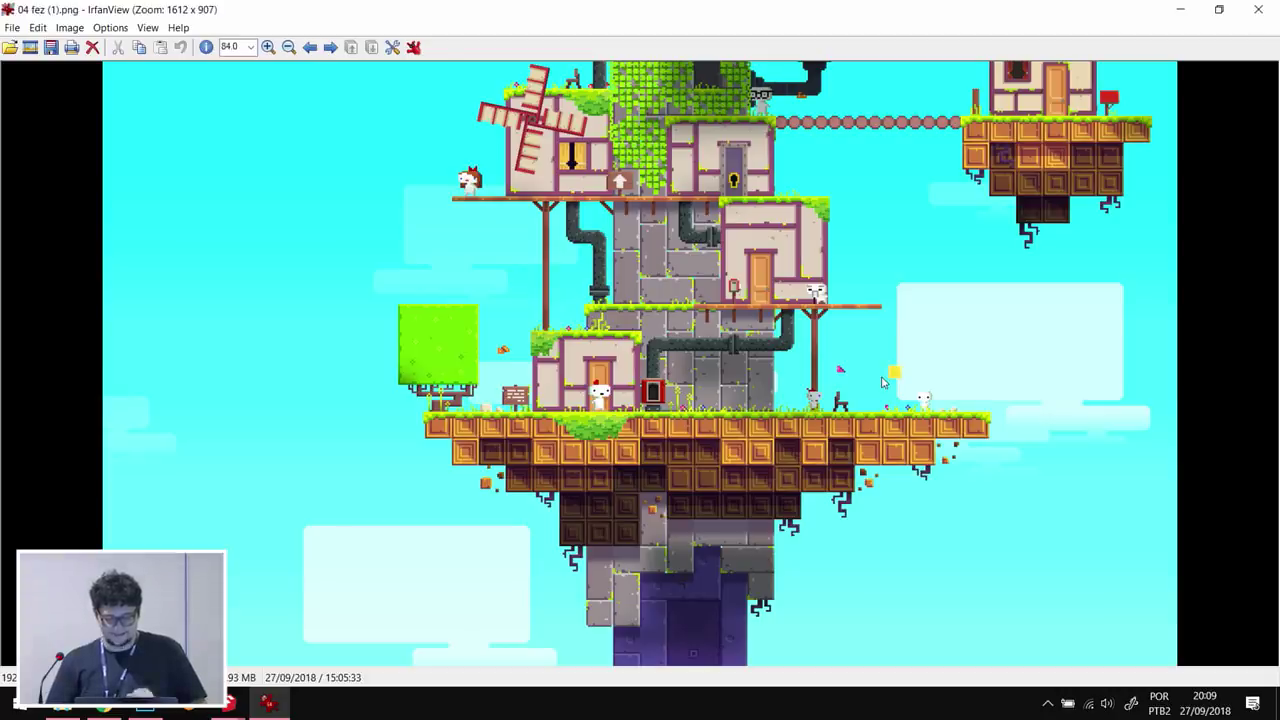
- Go from the second Fez screenshot on to the first Sword & Sworcery image
key(Right)
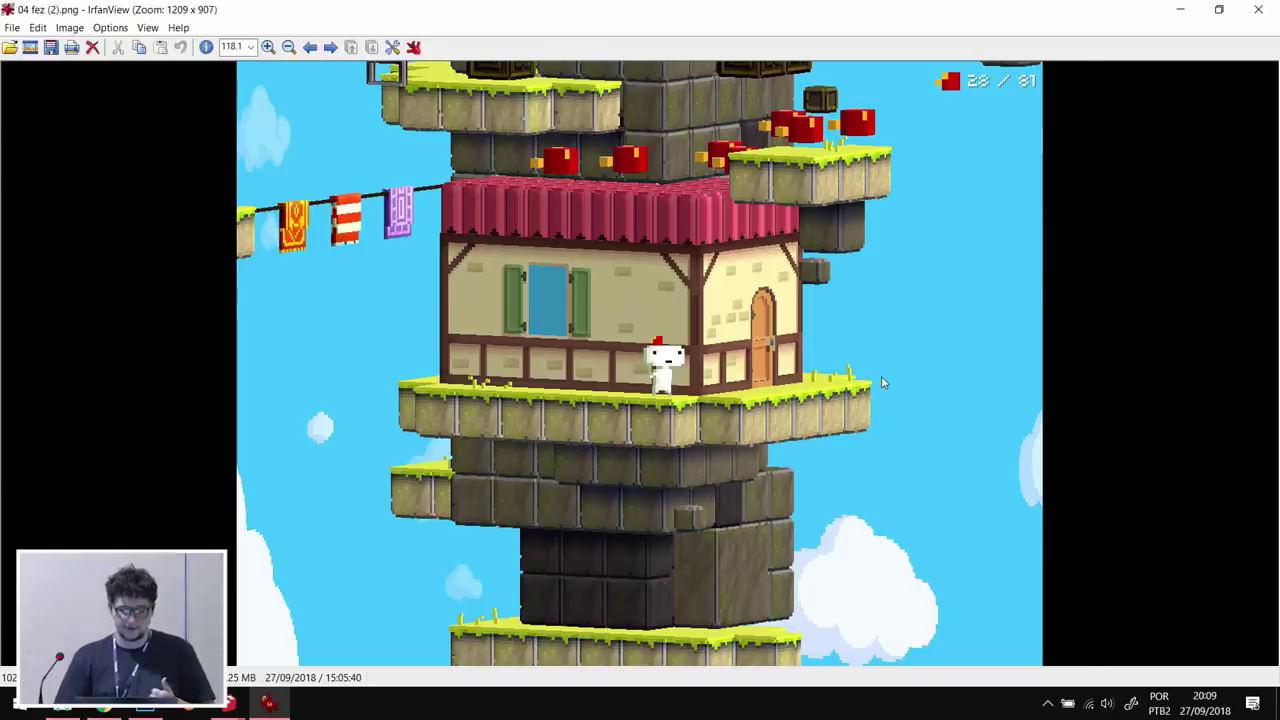
key(Right)
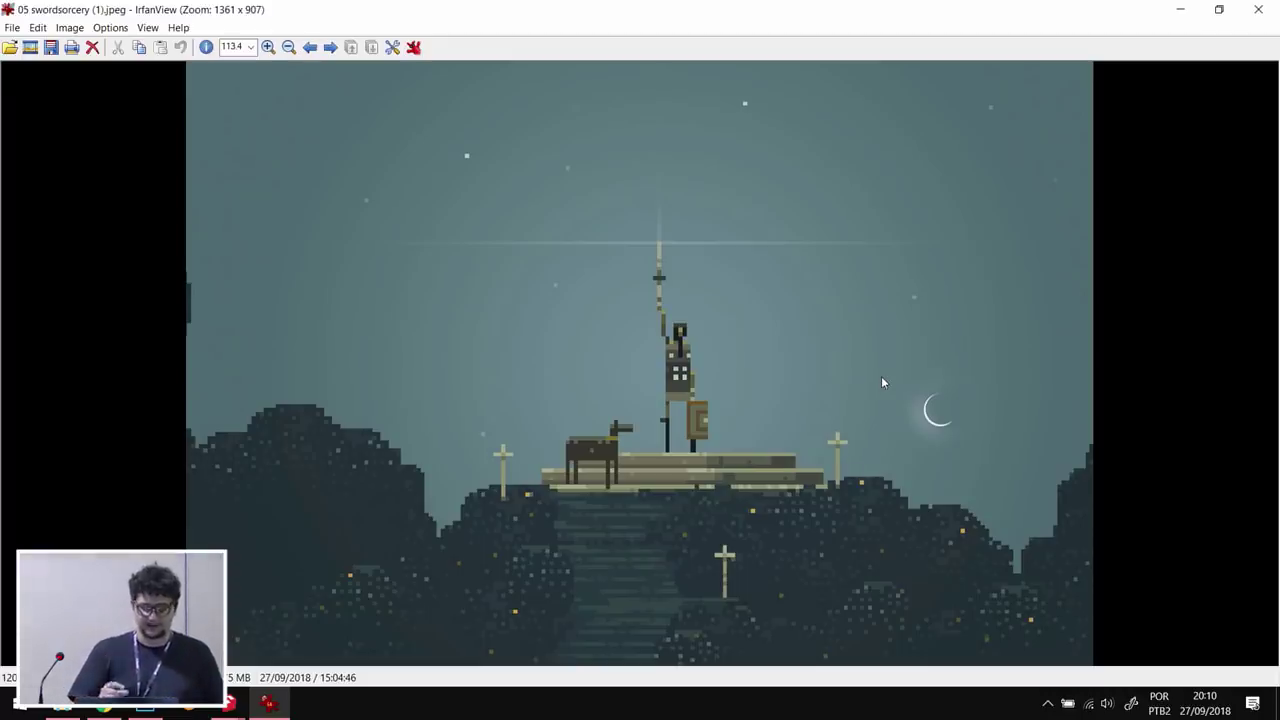
- Page through the Sword & Sworcery images to the first Kentucky Route Zero screenshot
key(Right)
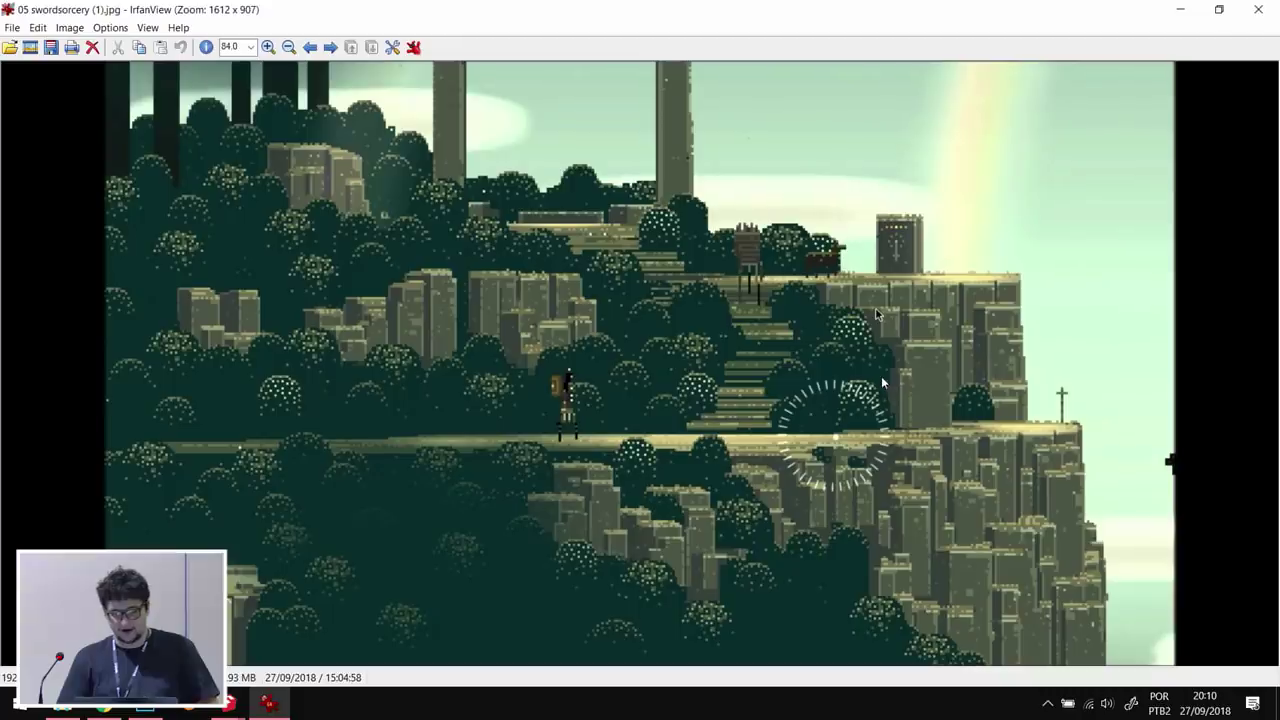
key(Right)
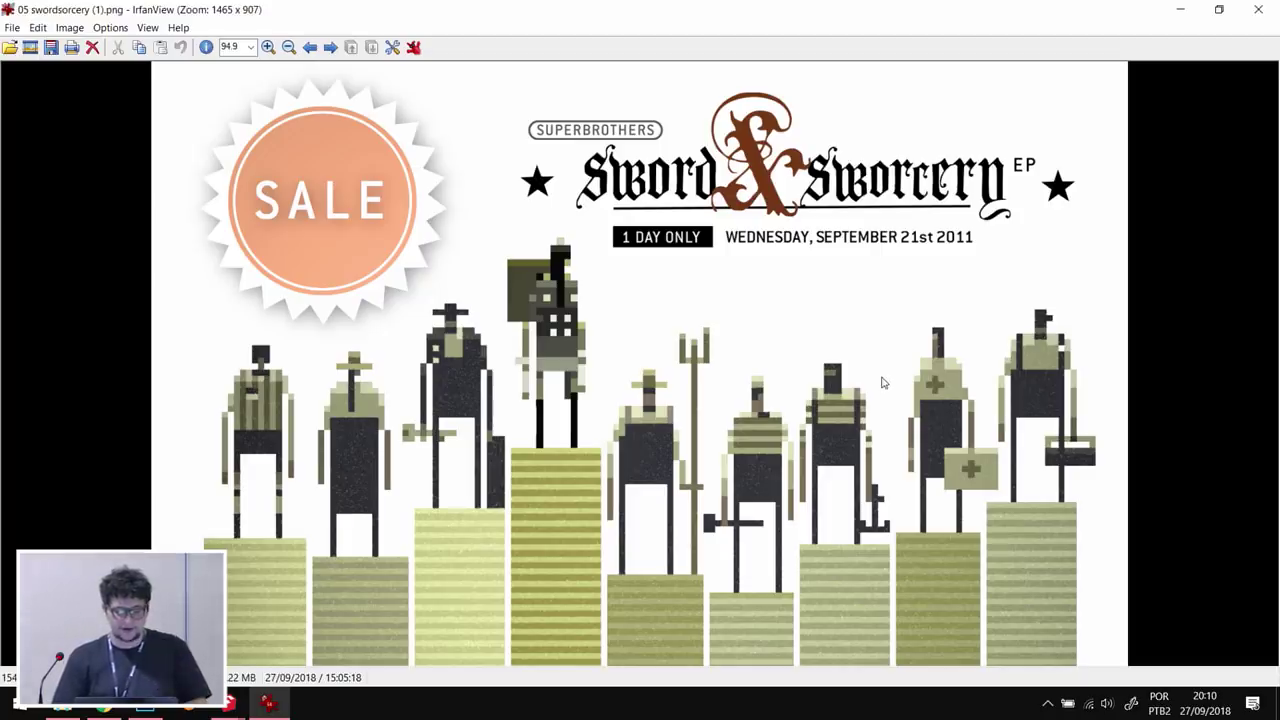
key(Right)
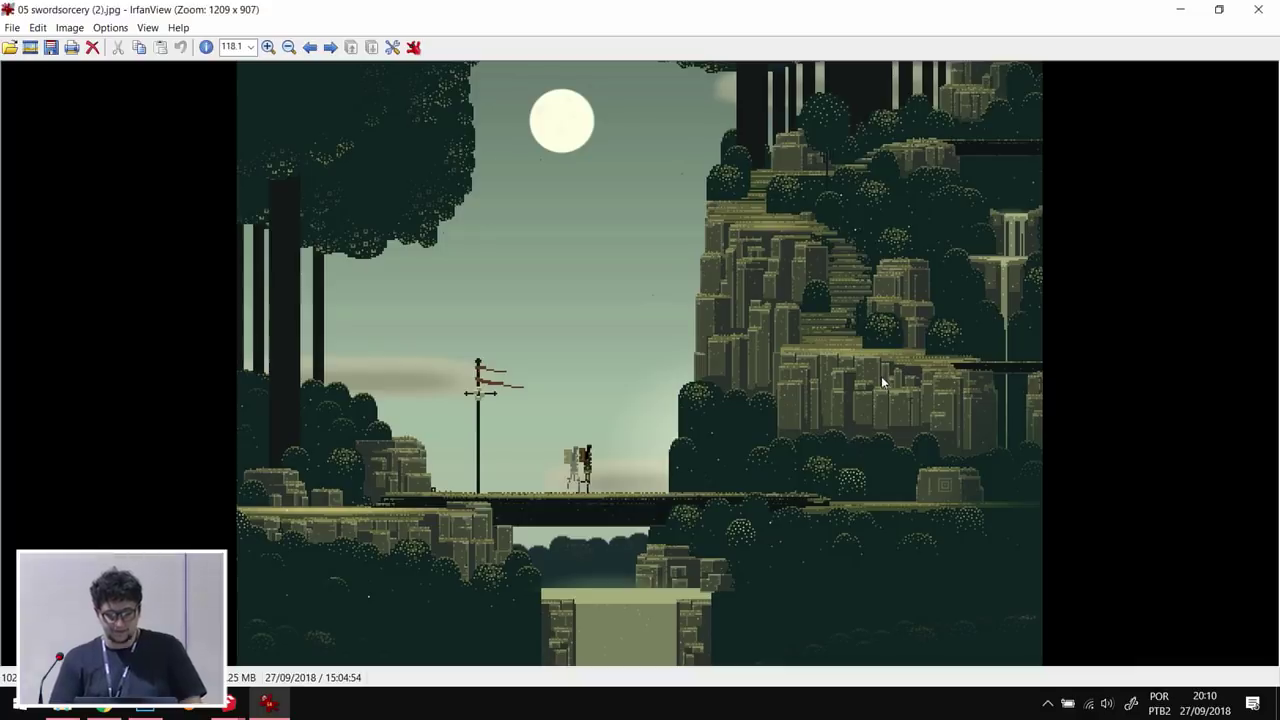
key(Right)
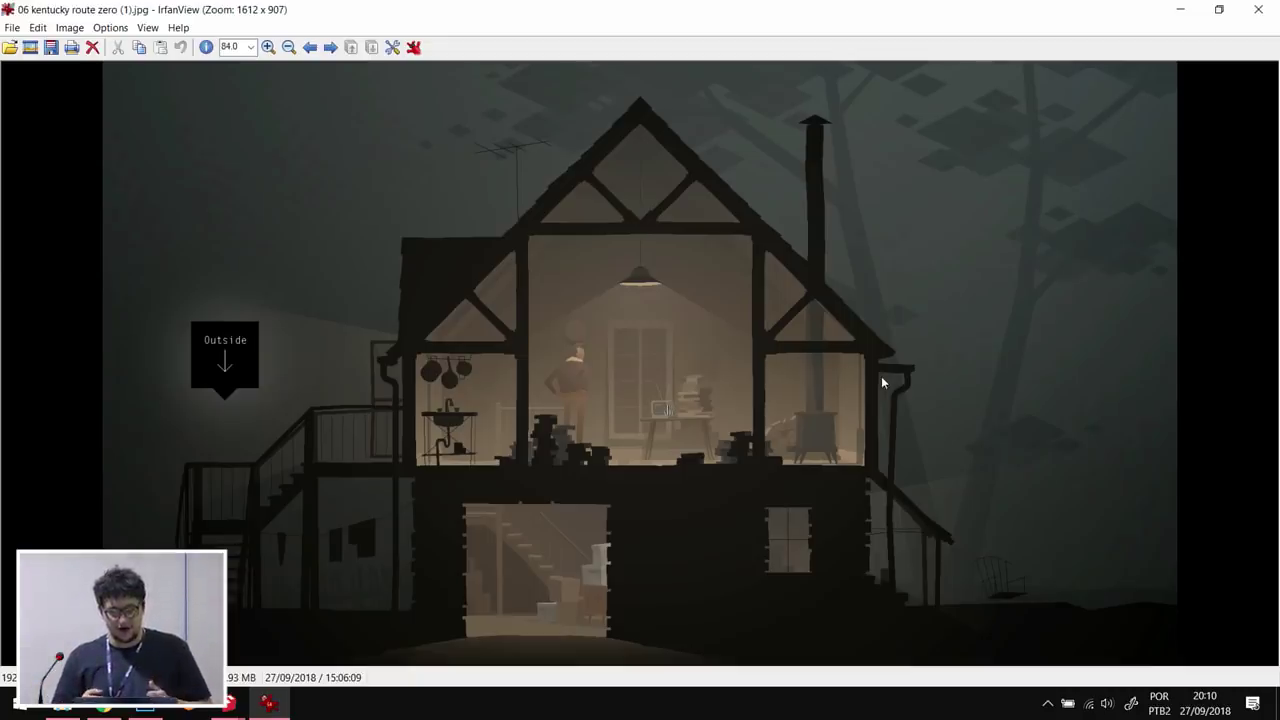
- Show the next Kentucky Route Zero image, answering Sim, OK and Não on the rename warnings
key(Right)
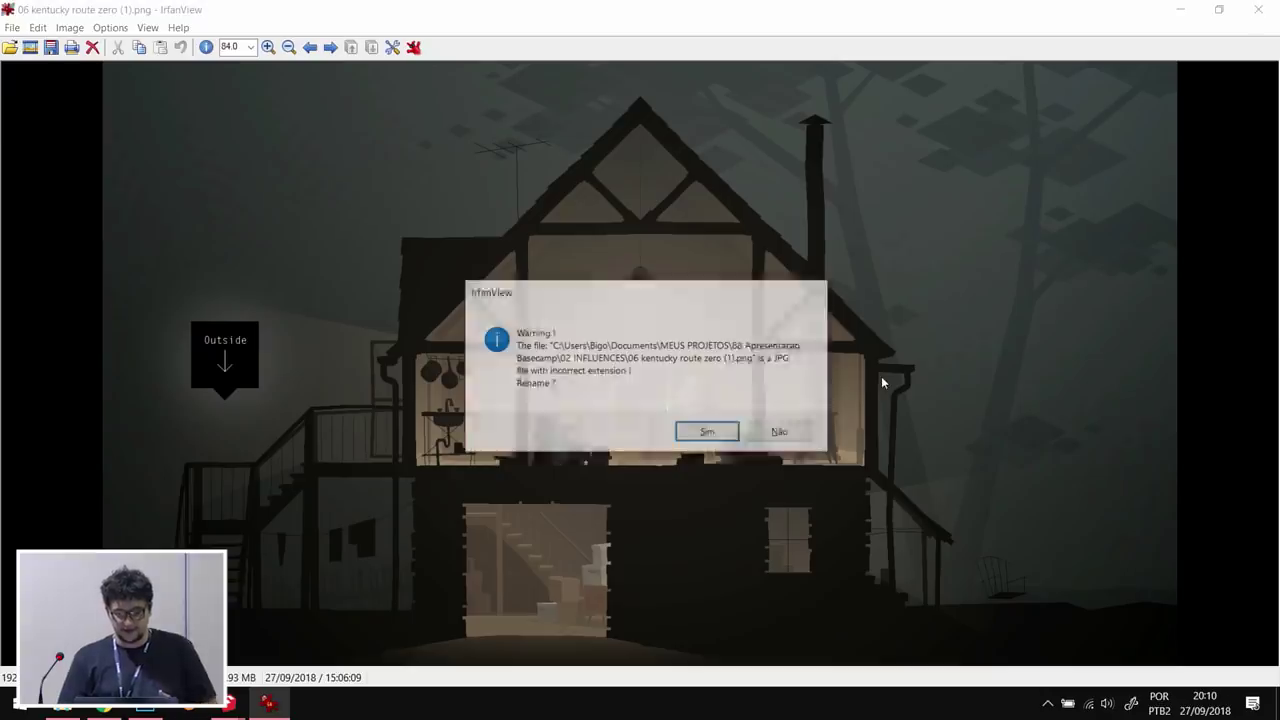
click(708, 432)
click(763, 434)
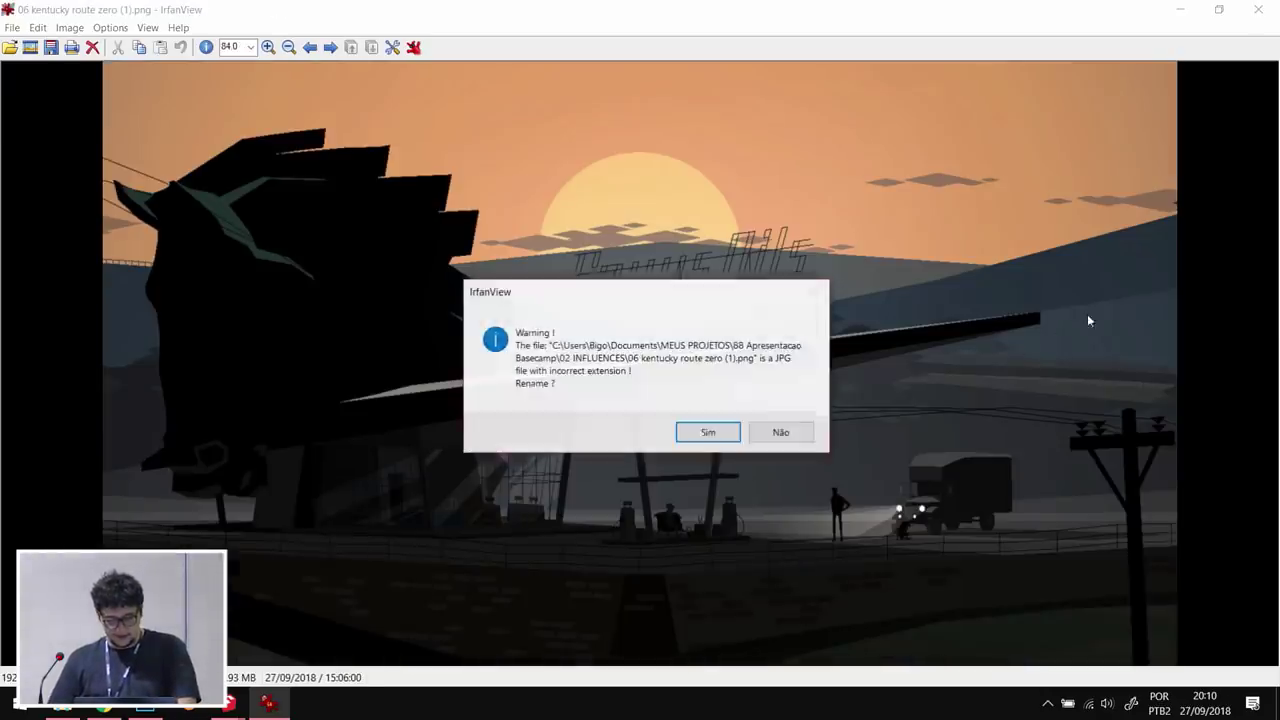
click(783, 432)
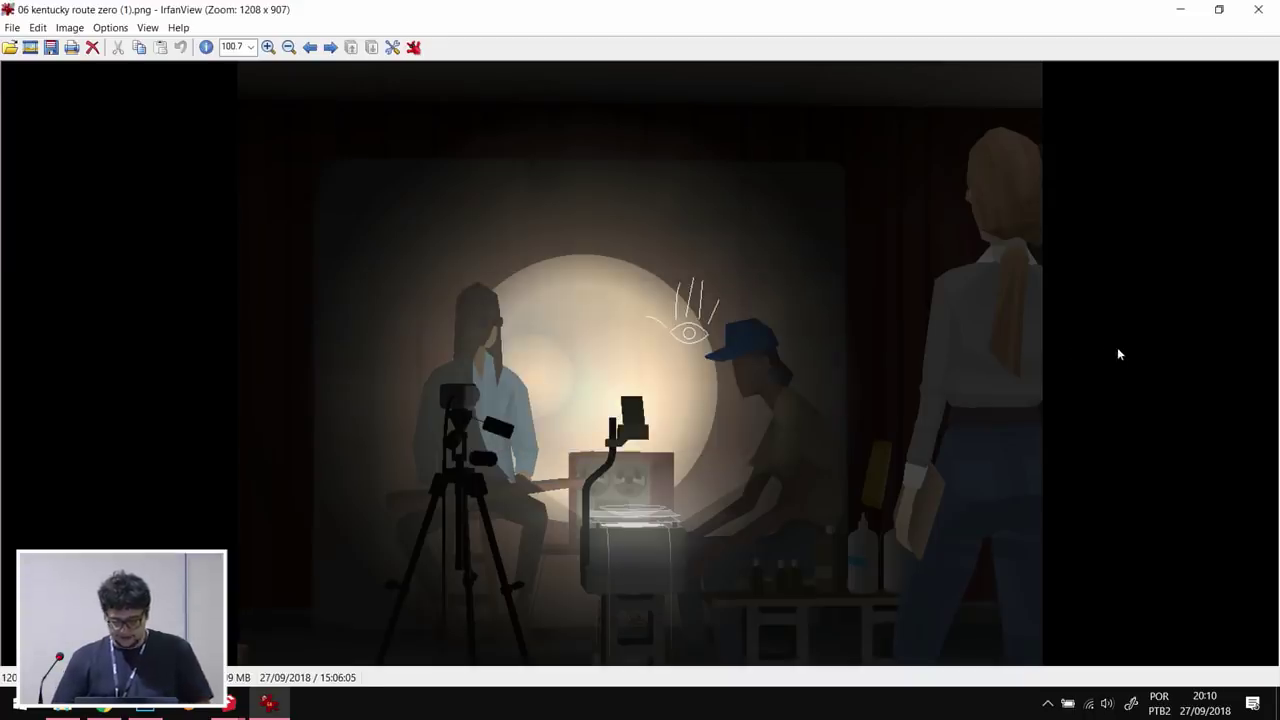
- Page past the character lineup and dark truck scene to 07 mapplestory (1).jpg
key(space)
key(space)
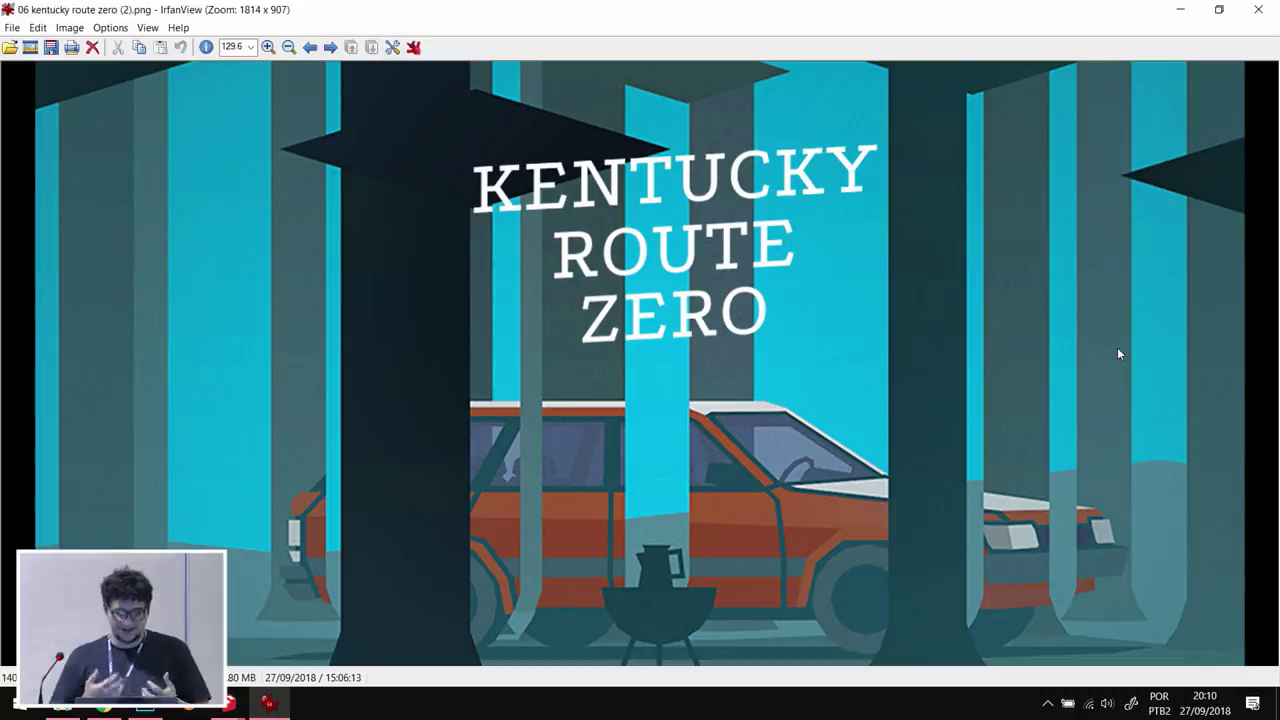
key(space)
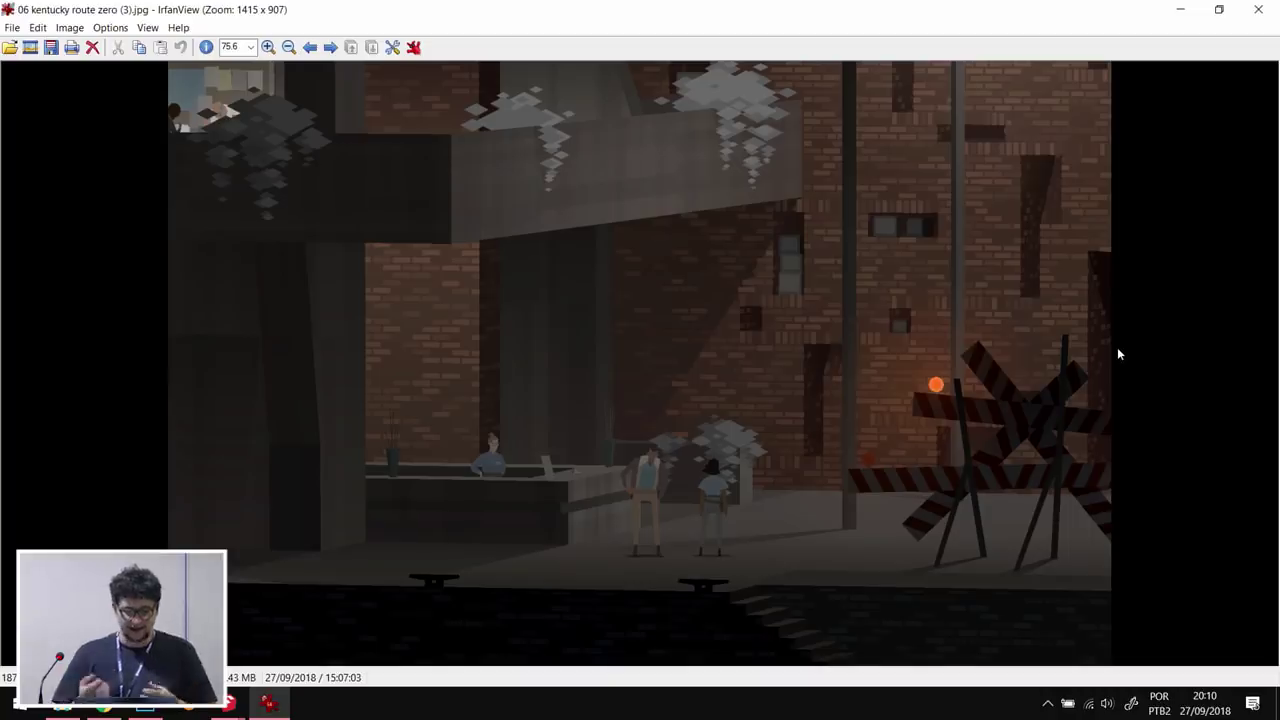
key(space)
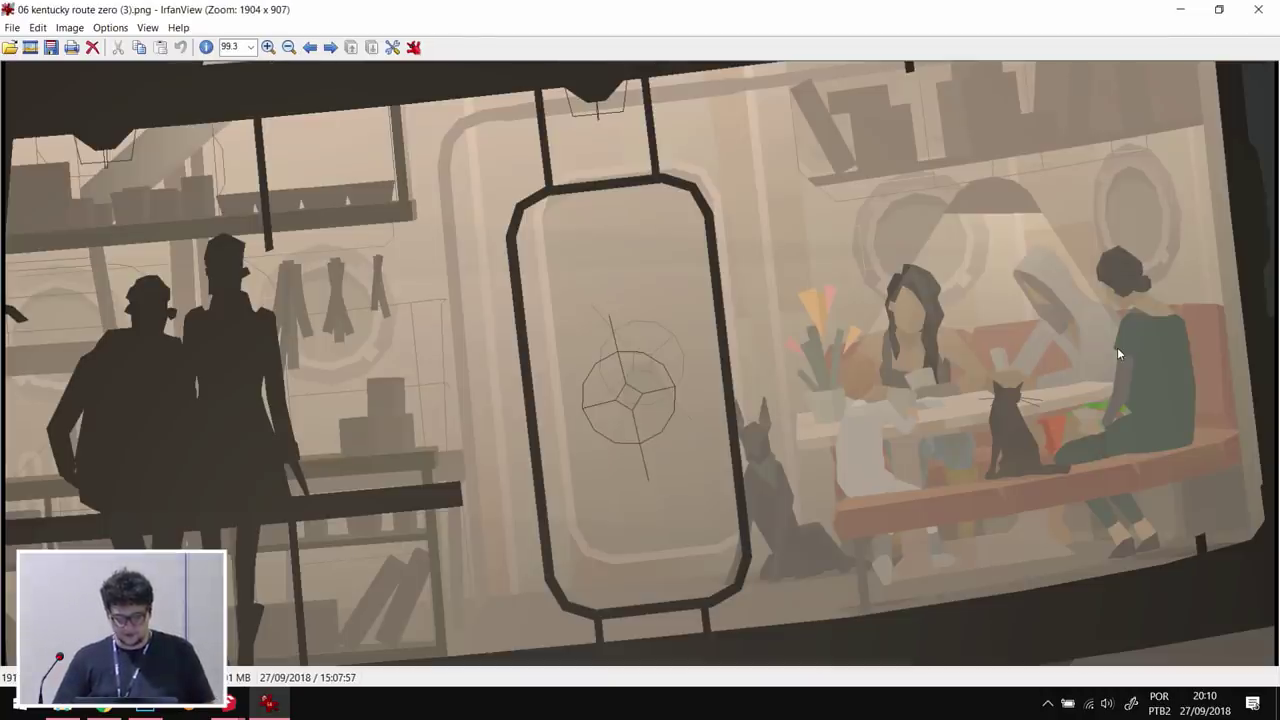
key(space)
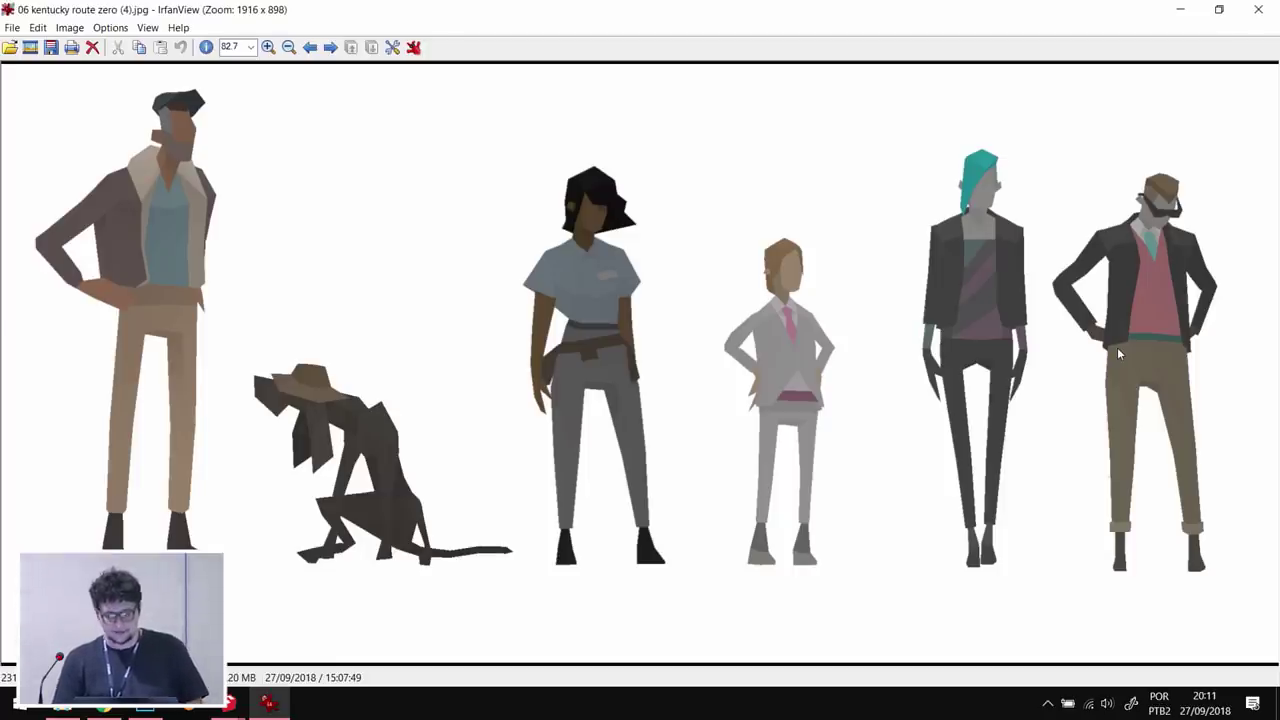
key(space)
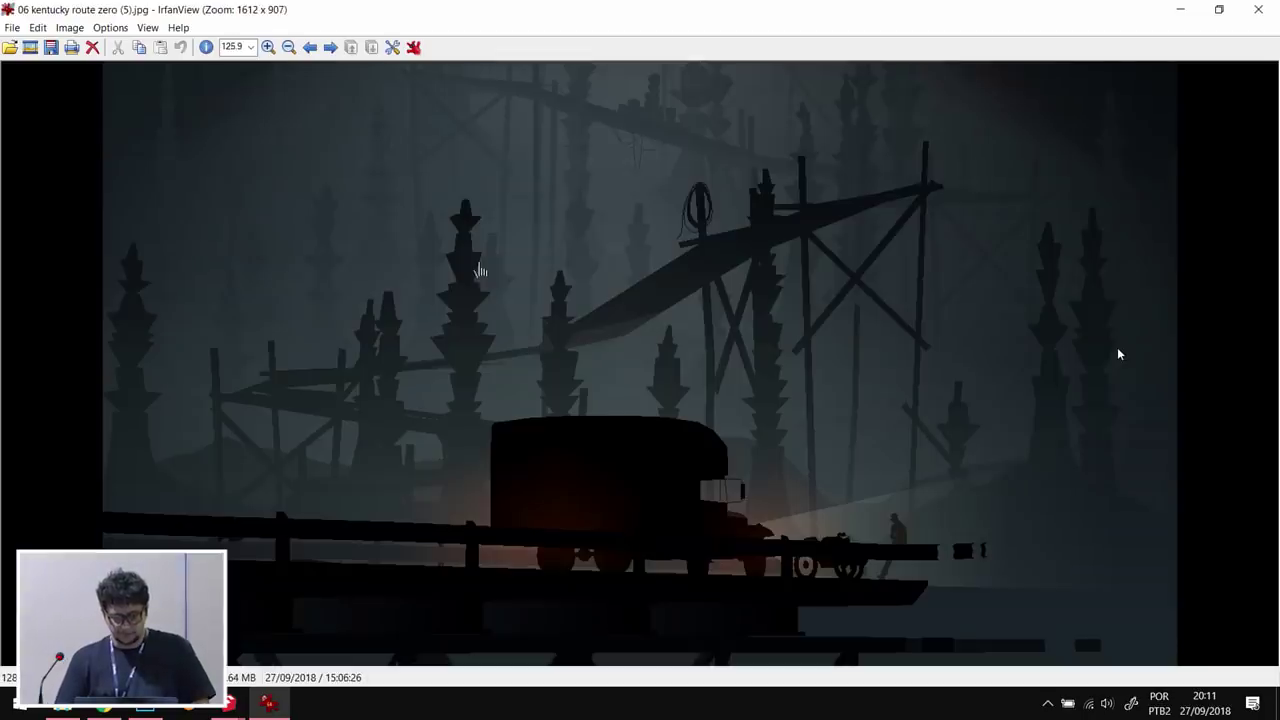
key(space)
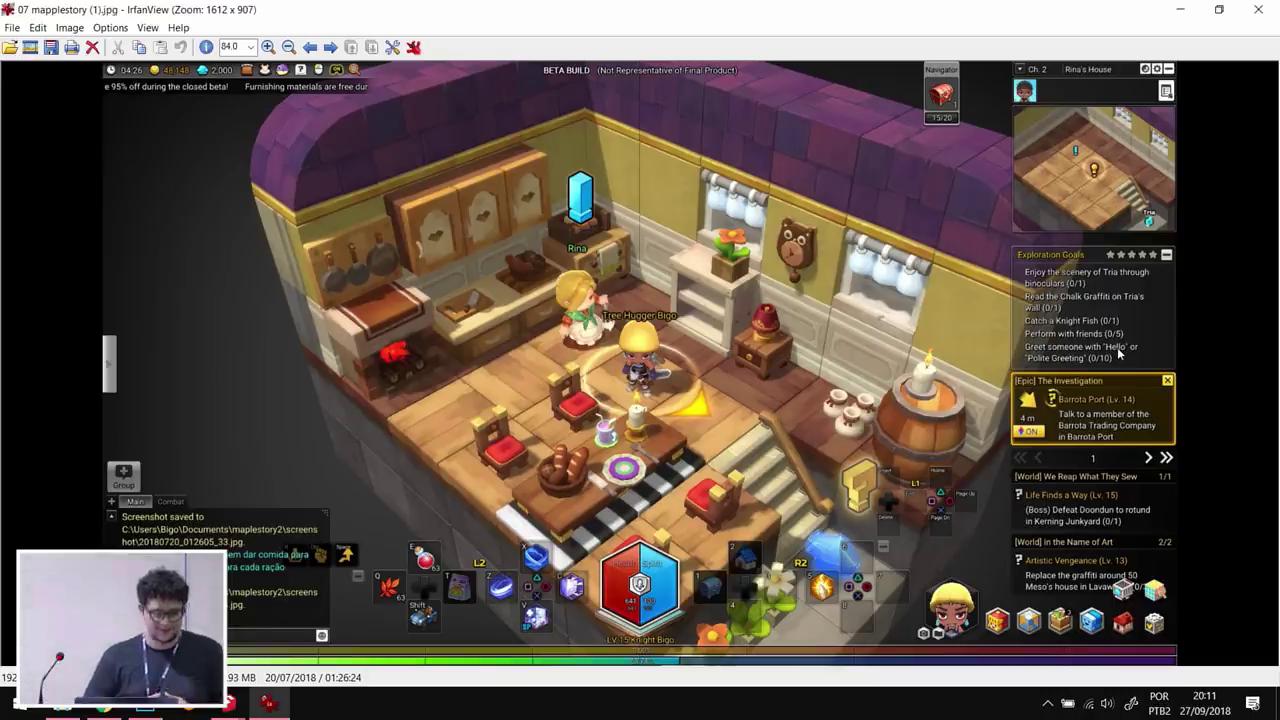
- Step through the MapleStory forest and library screenshots, then close IrfanView
key(space)
key(space)
key(space)
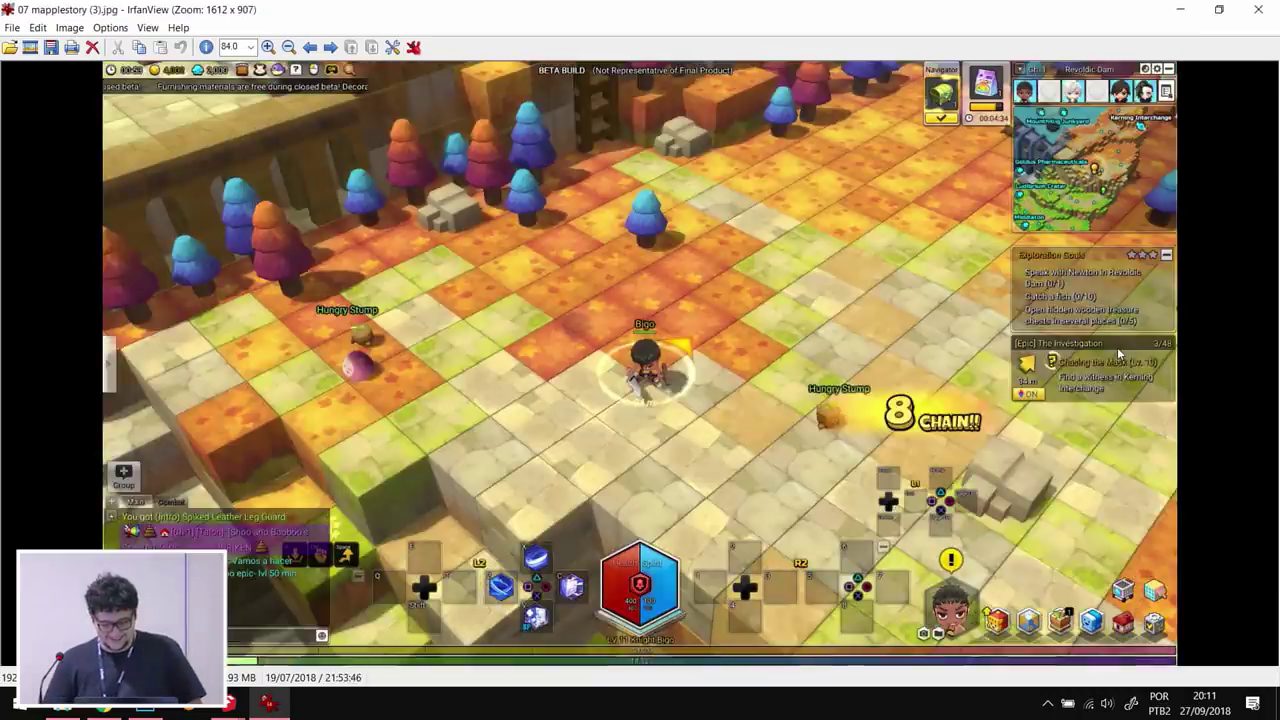
key(space)
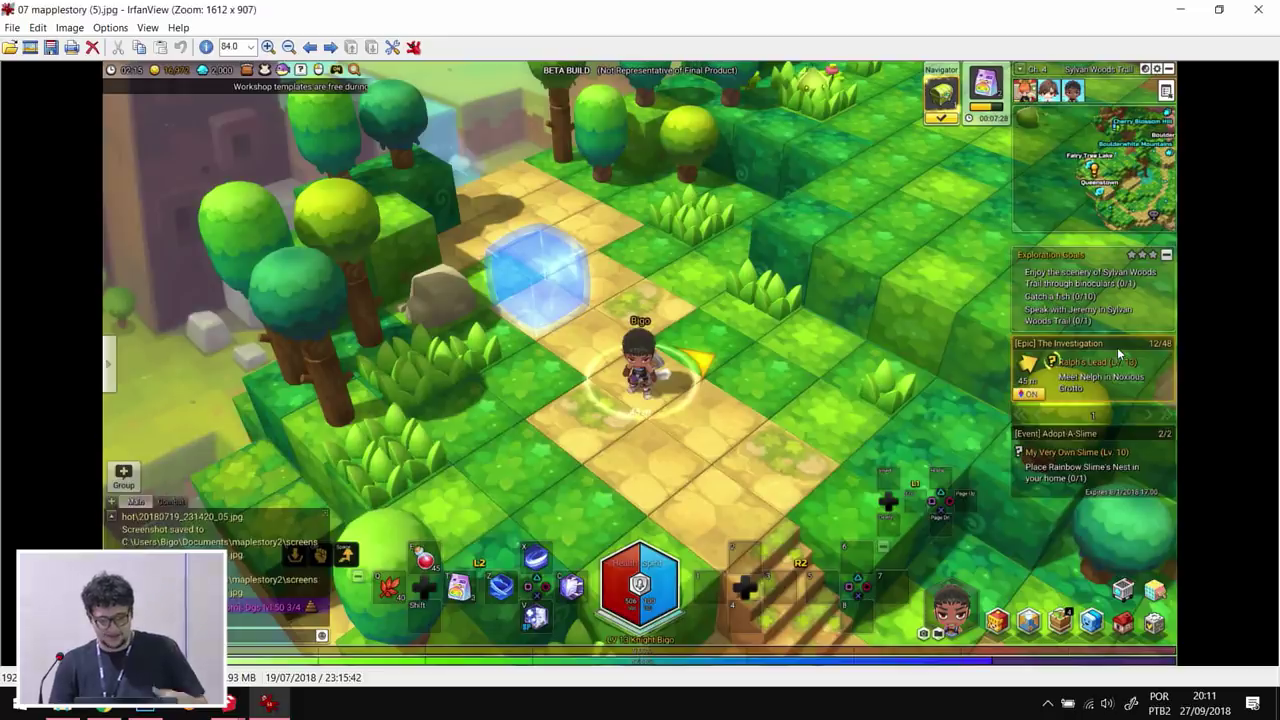
key(space)
key(space)
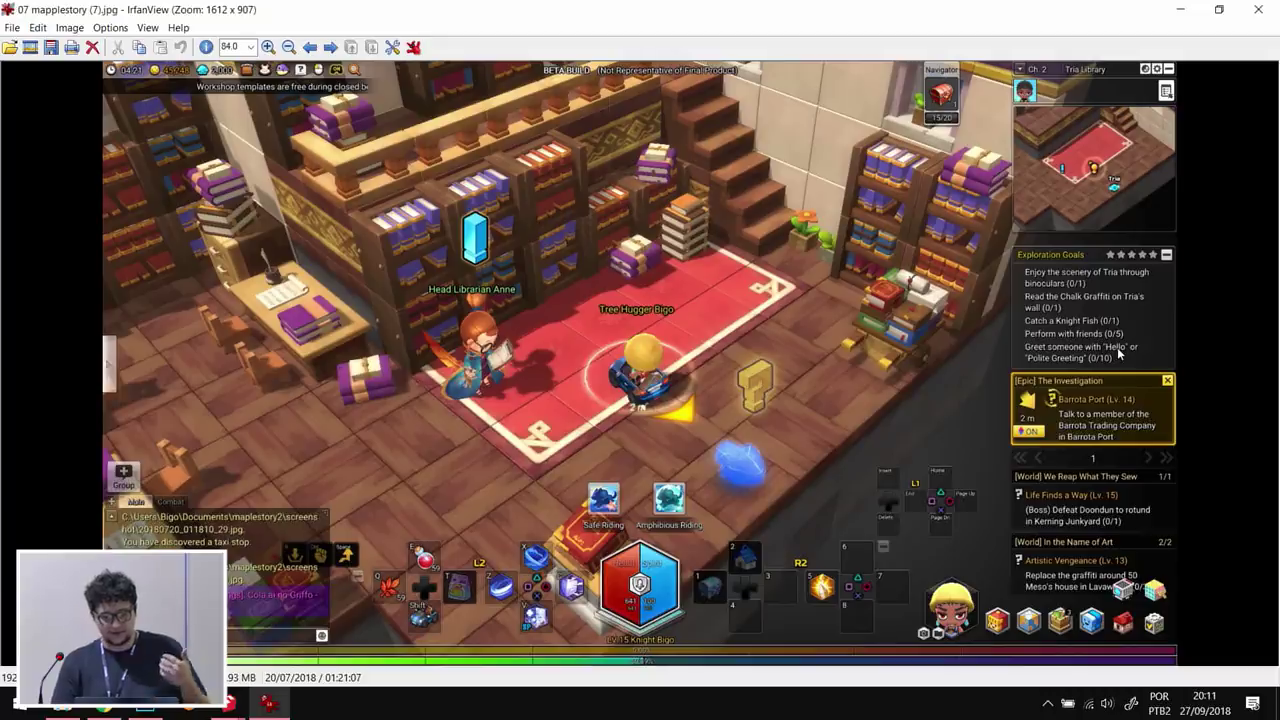
key(space)
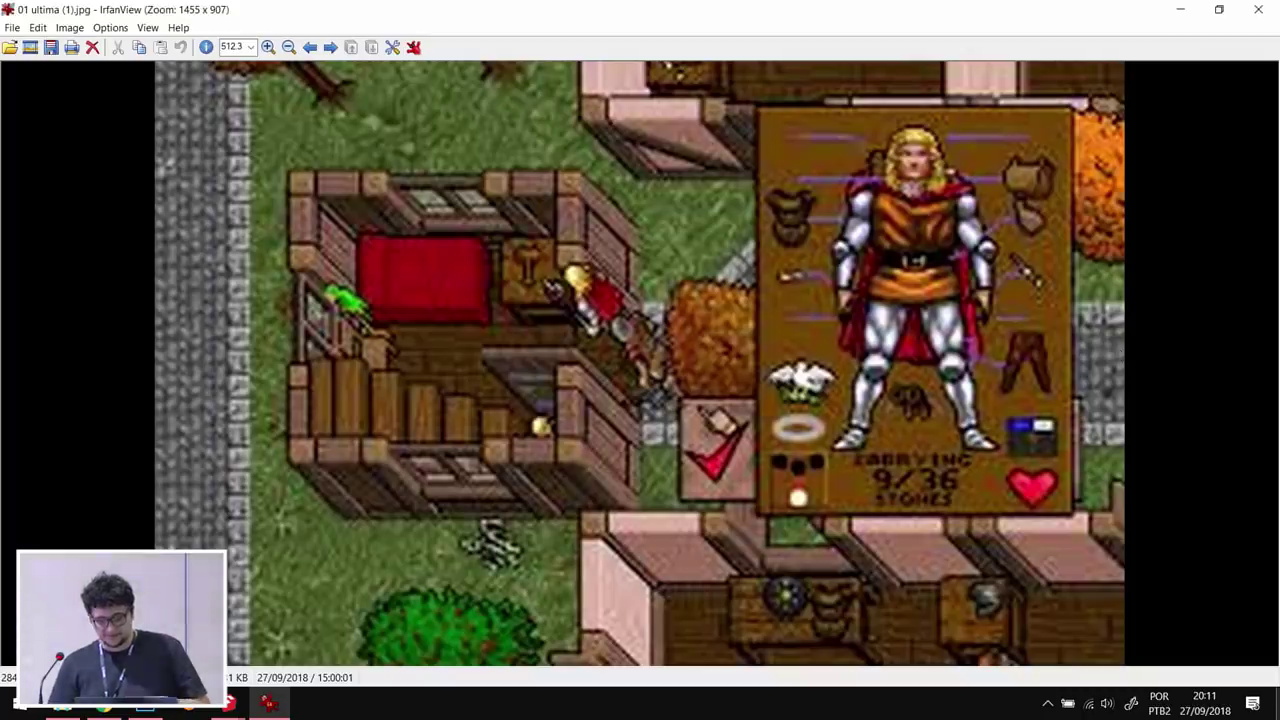
click(1263, 8)
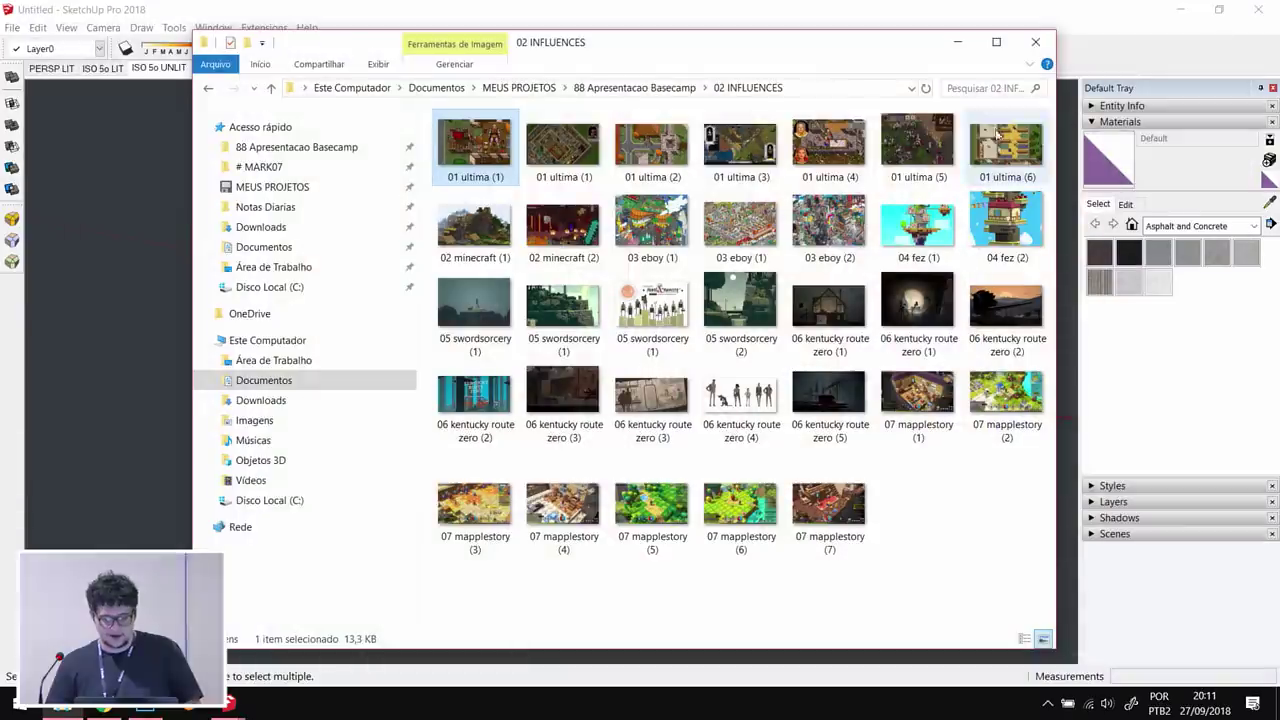
- Go from 88 Apresentacao Basecamp into 03 OLD WORKS > 000 SKP FILES and bring up SketchUp's Open dialog
click(670, 95)
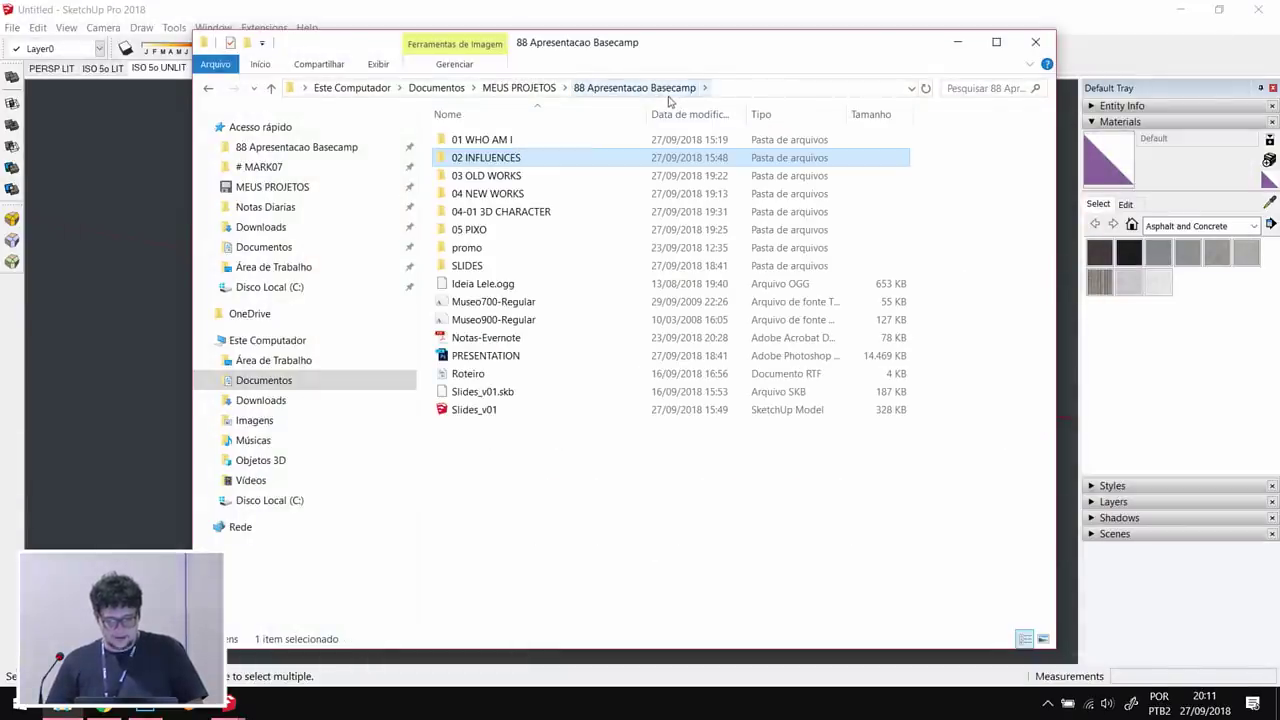
double_click(508, 182)
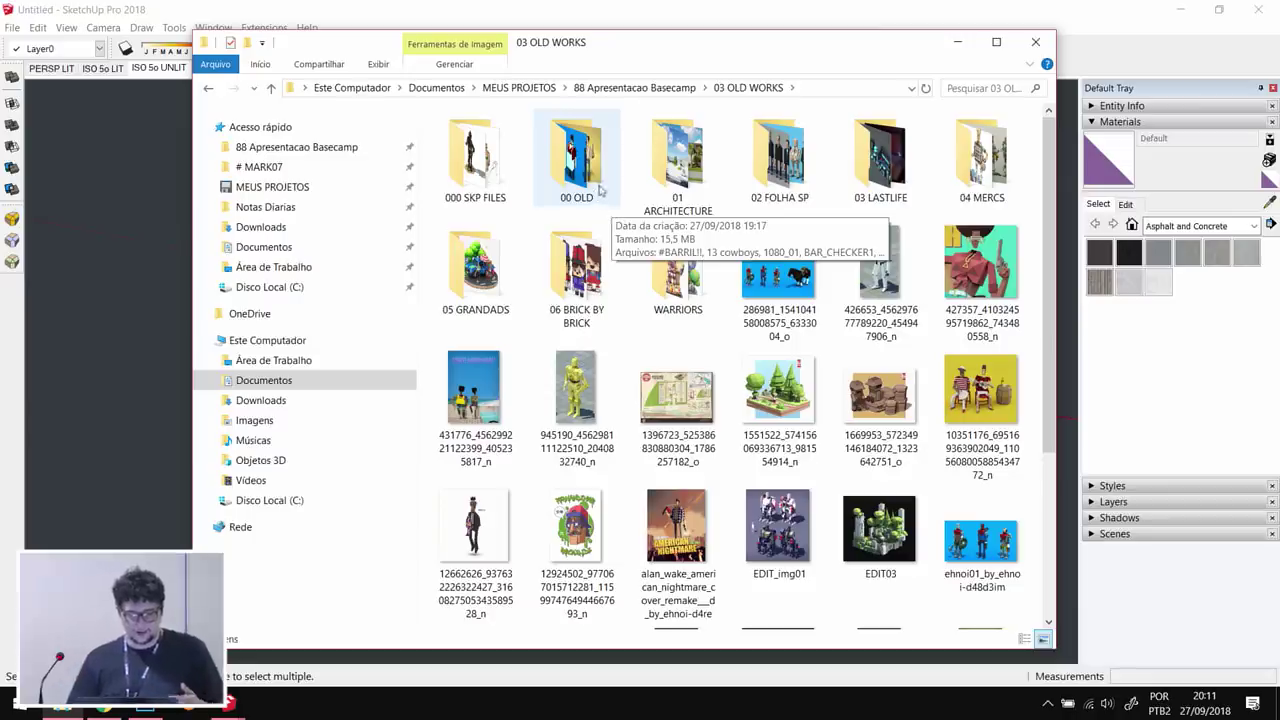
click(487, 188)
double_click(487, 188)
key(ctrl+w)
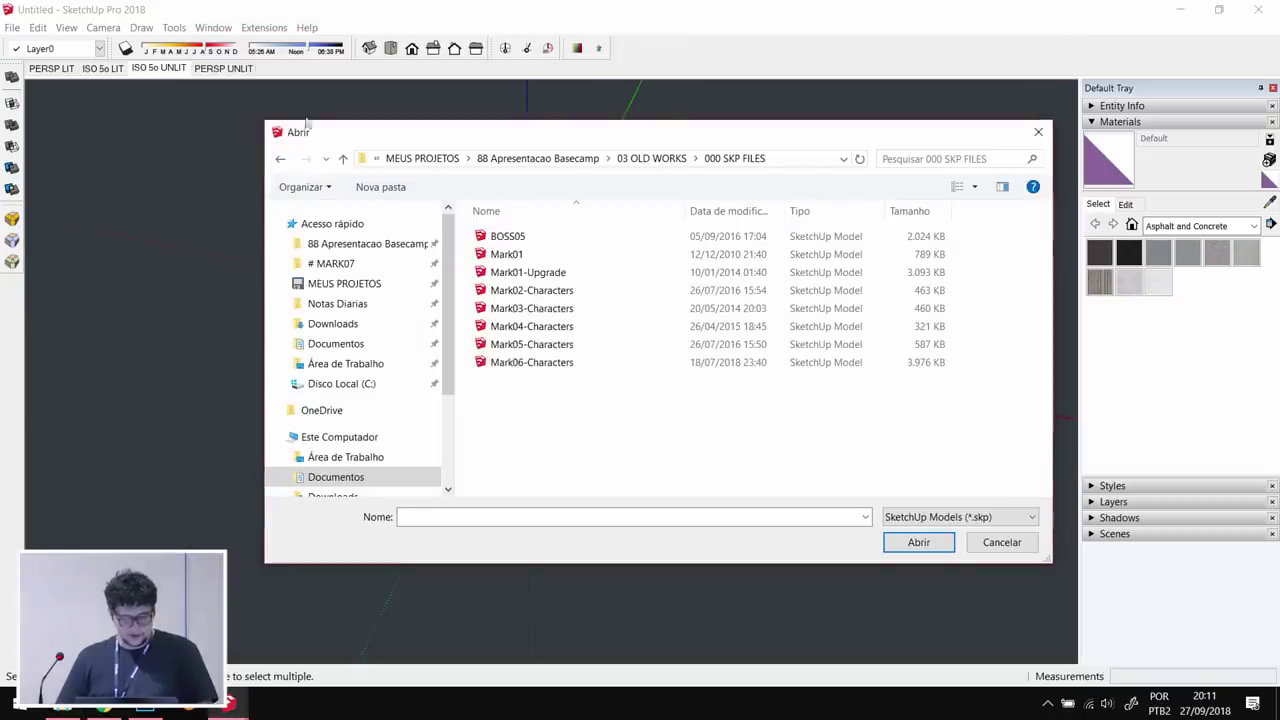
- Open Mark01 read-only and zoom in on its row of blocky western characters
double_click(543, 256)
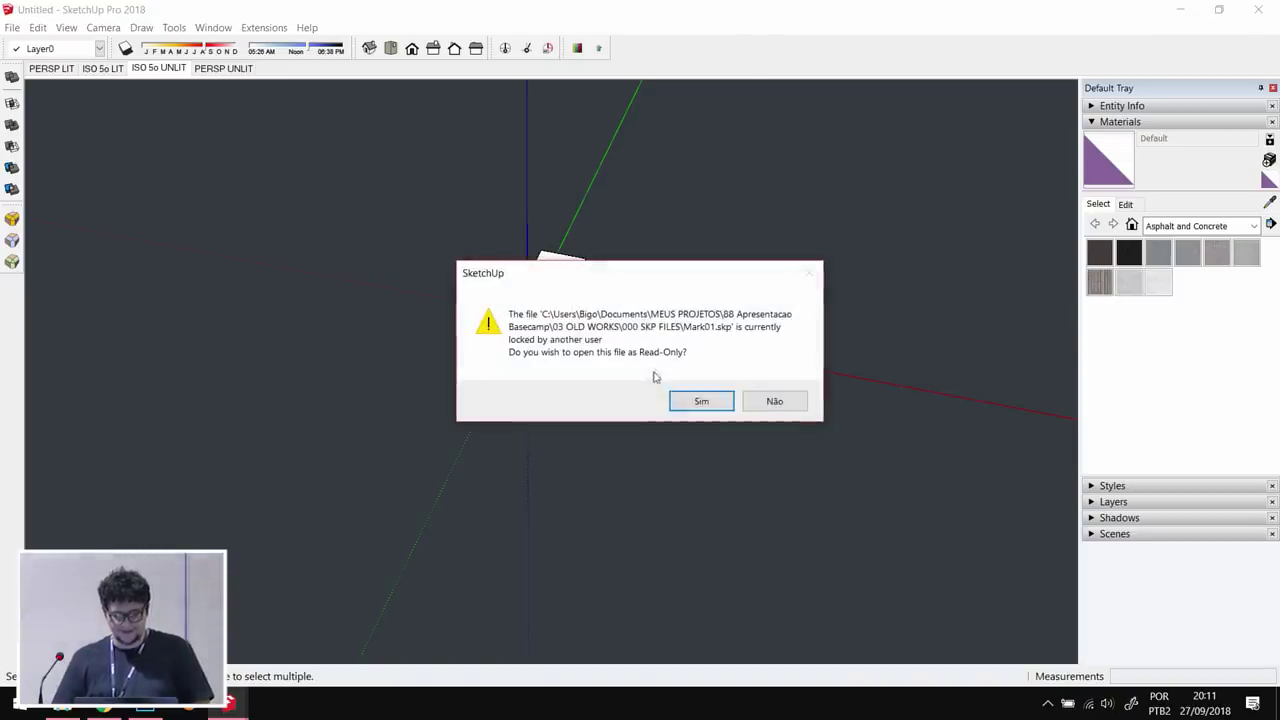
click(701, 401)
key(alt+Tab)
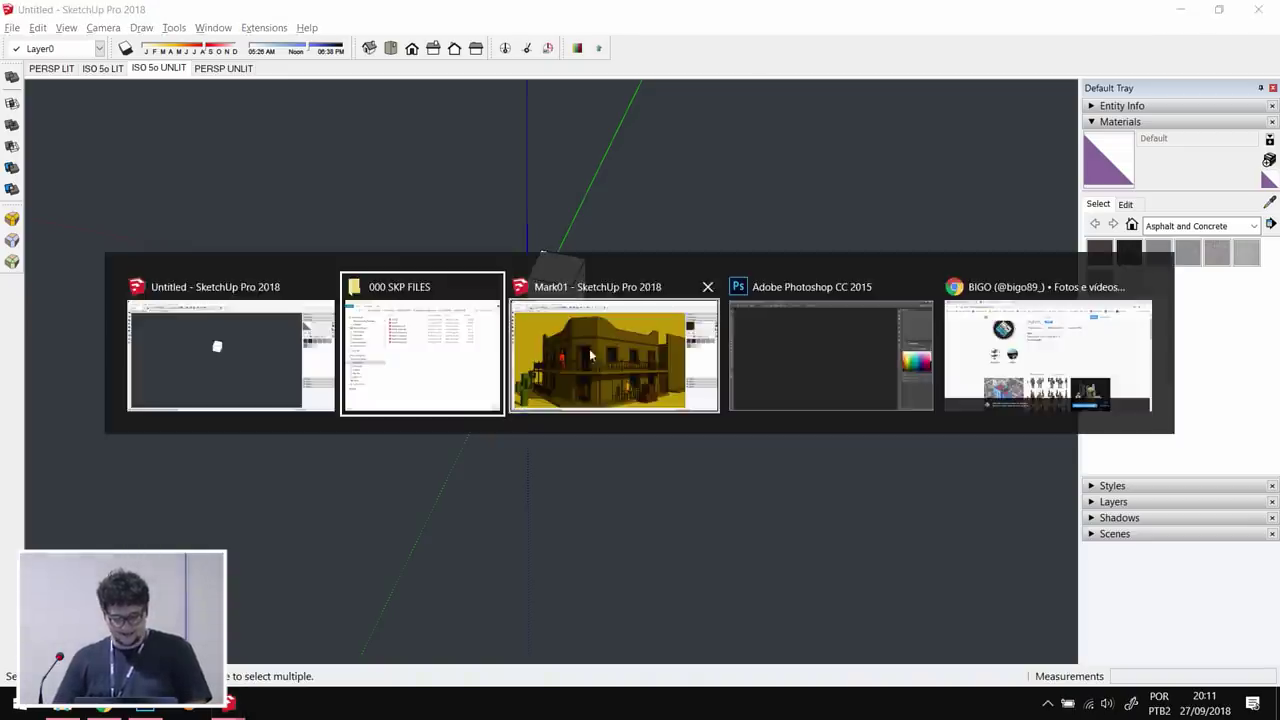
middle_drag(787, 290, 668, 316)
scroll(717, 263, up, 2)
scroll(600, 410, up, 5)
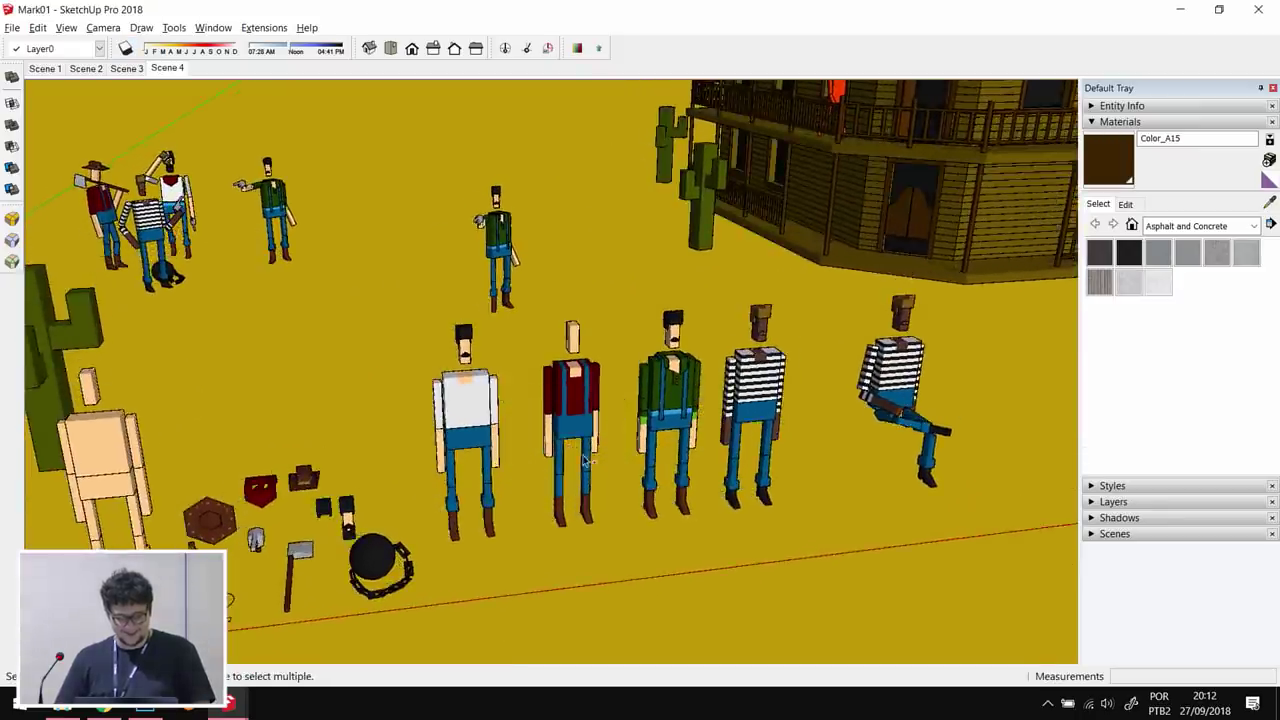
- Enter the striped prisoner's group and start rotating his arm, then cancel
middle_drag(590, 413, 654, 371)
middle_drag(445, 280, 317, 172)
middle_drag(390, 270, 440, 352)
click(339, 349)
double_click(339, 349)
click(342, 330)
key(q)
click(345, 290)
click(314, 366)
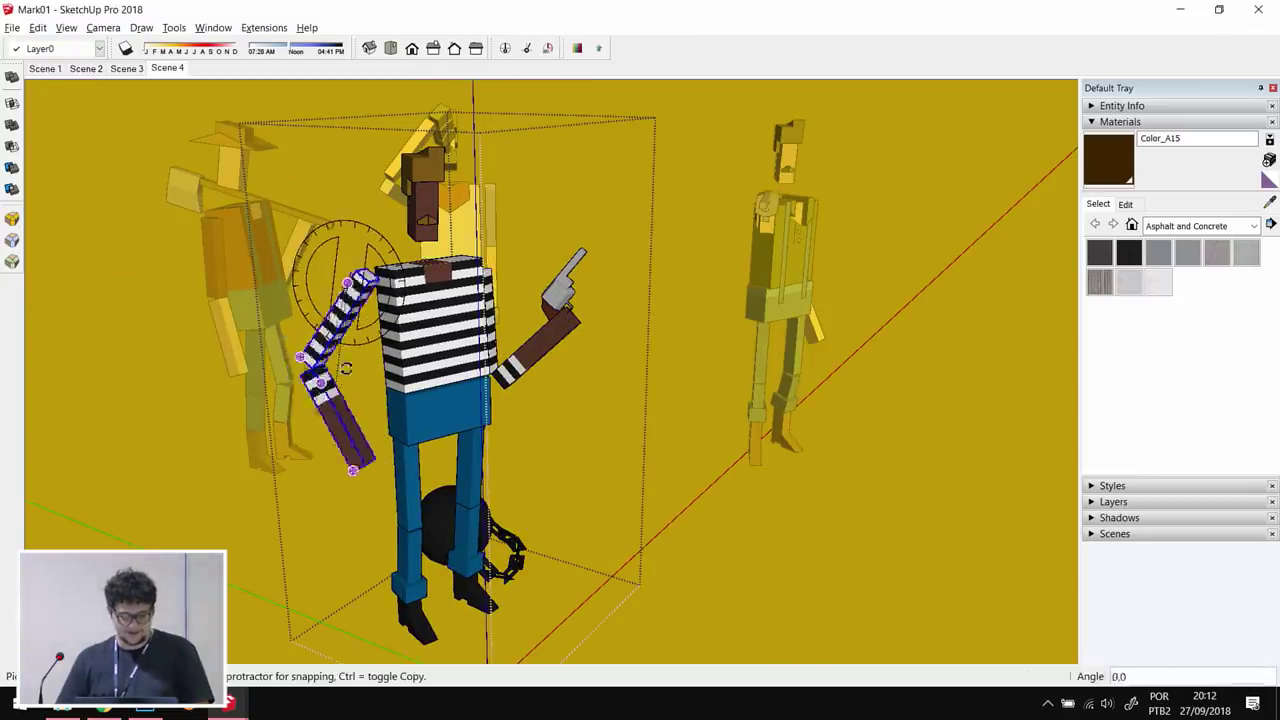
key(space)
- Rotate the prisoner's arm and gun upward about the shoulder
middle_drag(340, 380, 480, 260)
scroll(480, 260, up, 5)
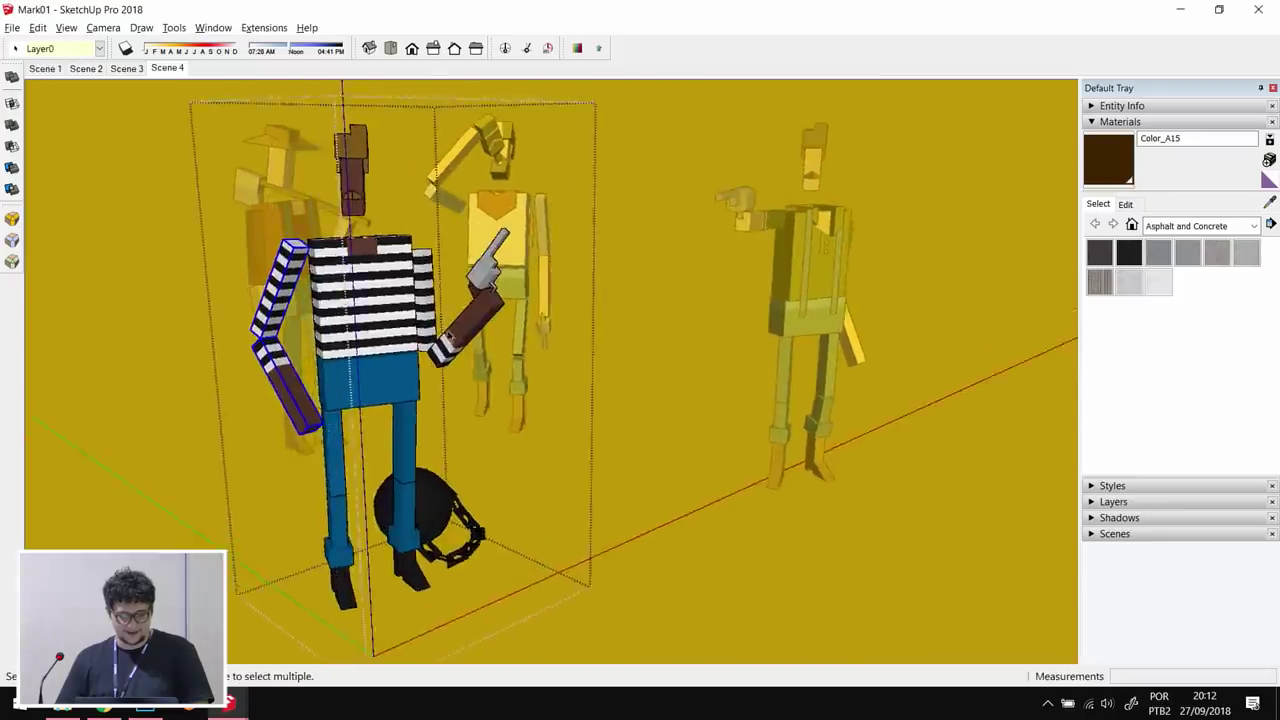
click(484, 264)
shift+click(497, 337)
key(q)
click(400, 420)
click(494, 330)
click(562, 372)
key(space)
scroll(540, 380, down, 3)
- Swing the prisoner's leg and foot forward at the hip
middle_drag(540, 380, 450, 430)
double_click(450, 428)
click(451, 418)
shift+click(455, 545)
key(q)
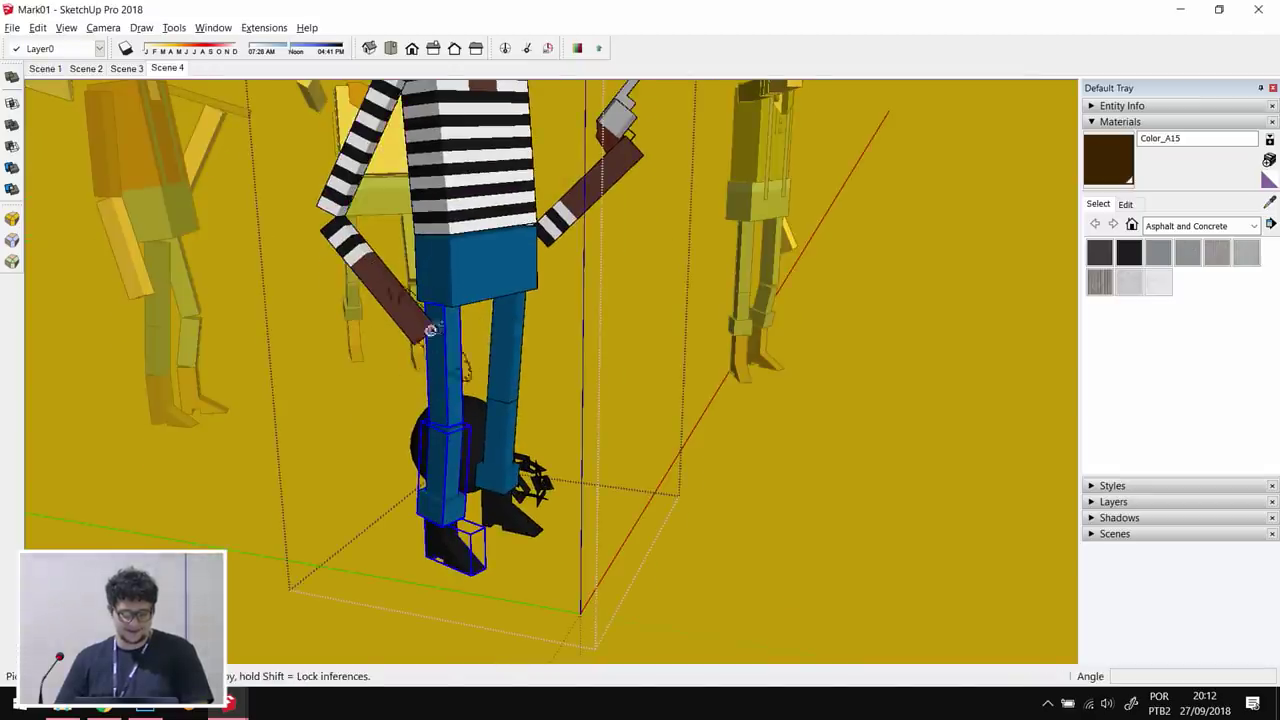
click(443, 304)
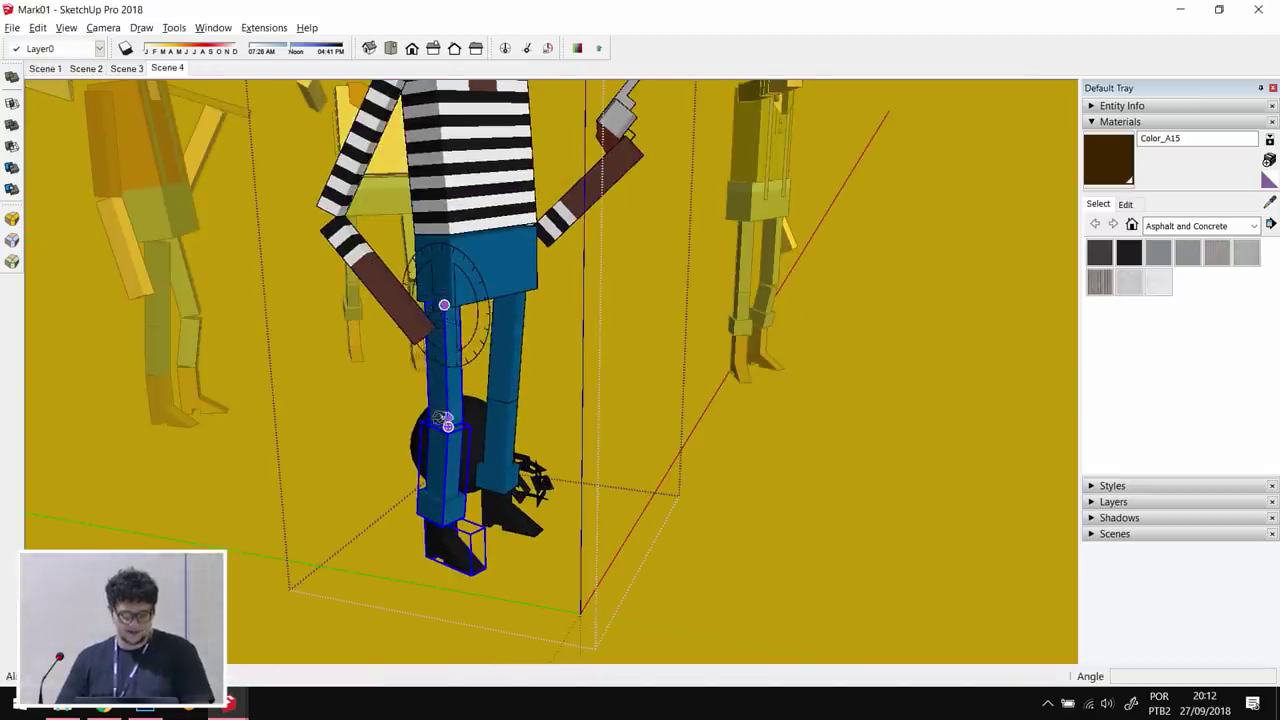
click(448, 427)
click(483, 427)
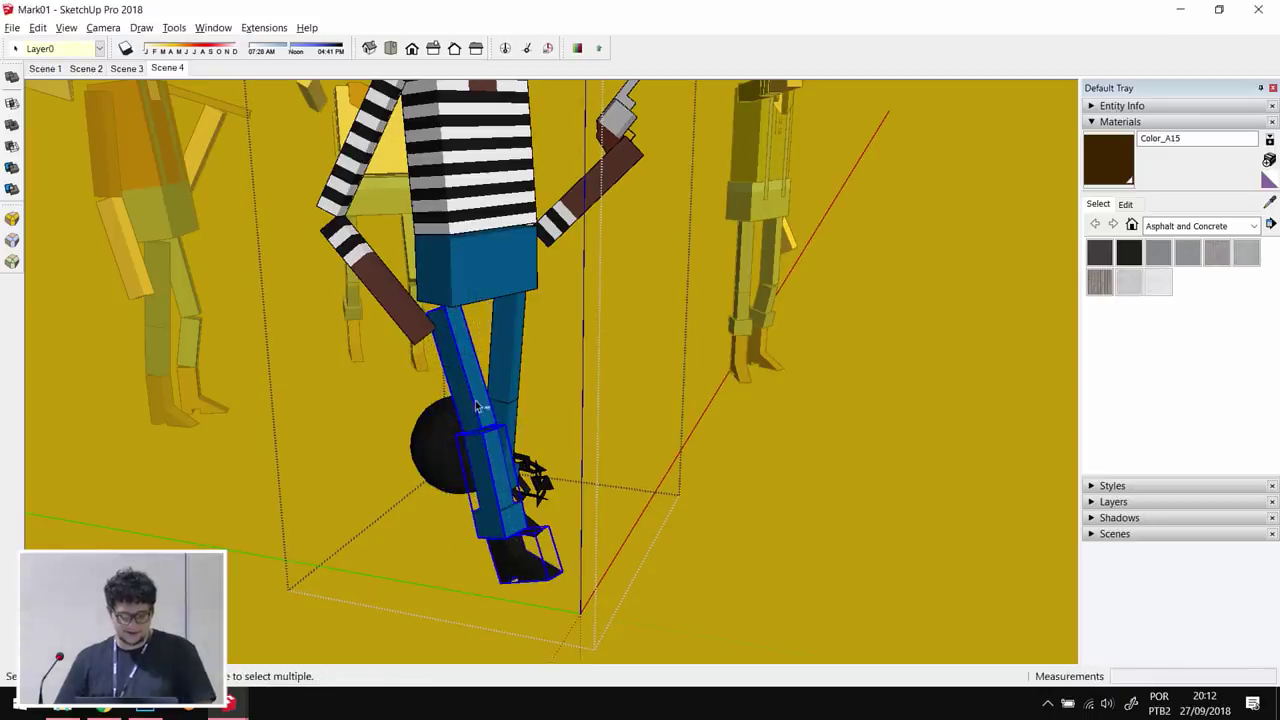
- Bend the prisoner's shin at the knee into a stepping pose
click(483, 432)
click(498, 507)
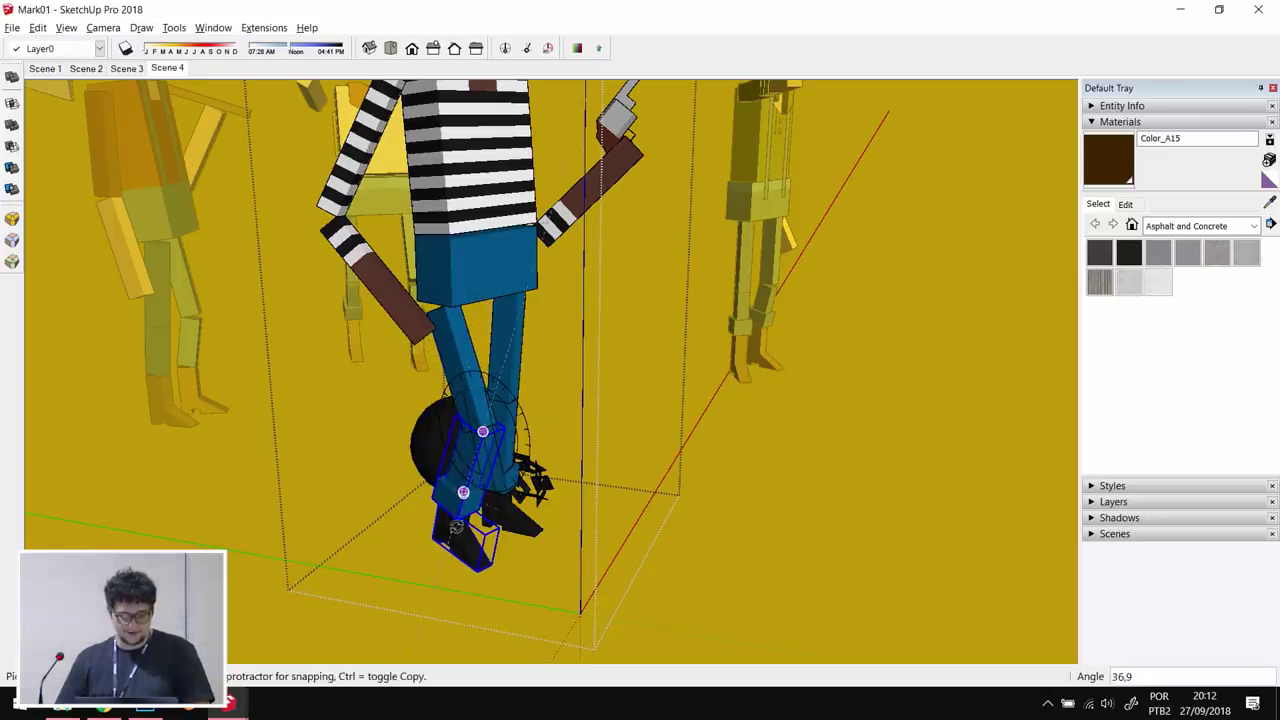
click(456, 526)
click(449, 522)
key(space)
scroll(750, 455, down, 8)
scroll(569, 405, down, 1)
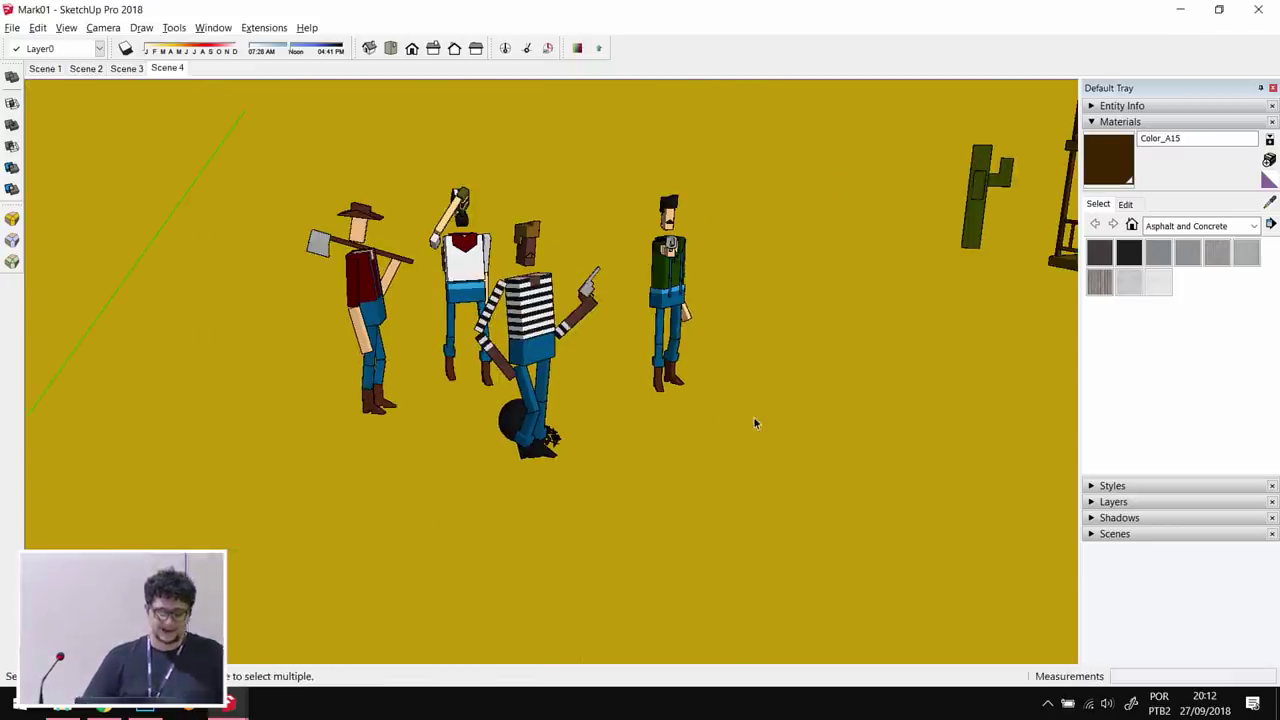
- Zoom and orbit around the western saloon scene, then choose File > Open
scroll(710, 418, down, 6)
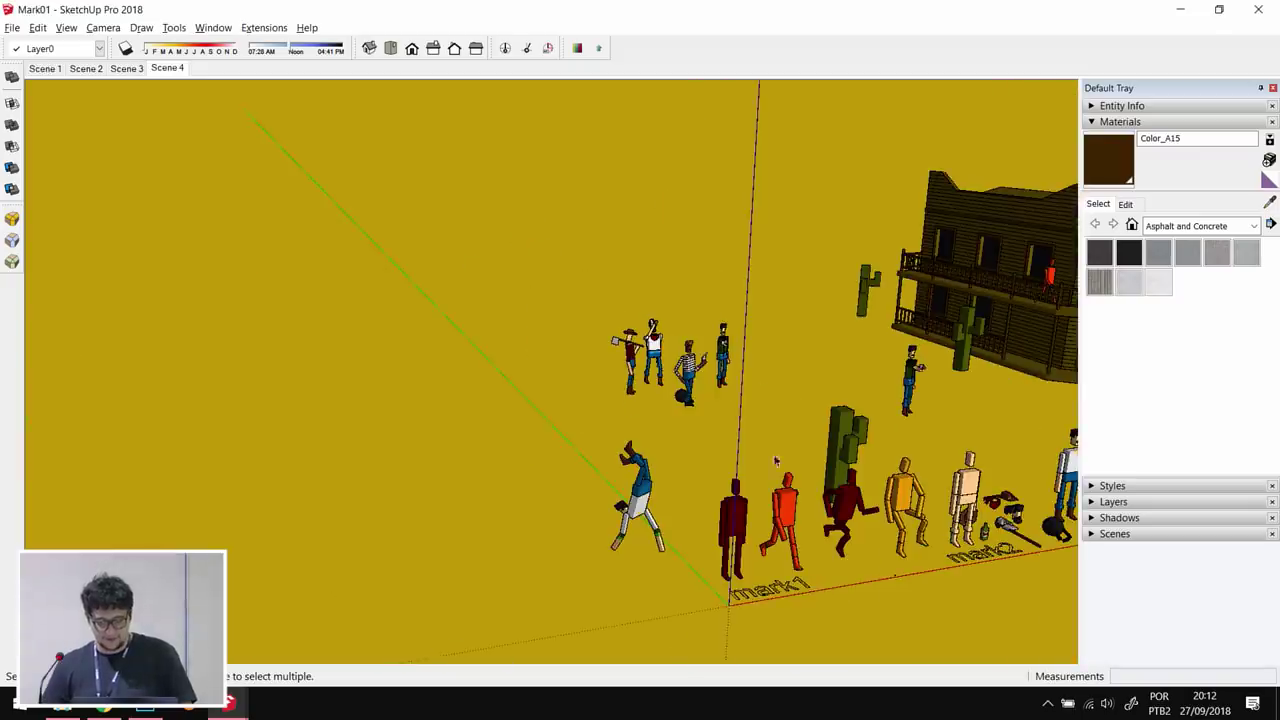
scroll(646, 551, up, 6)
scroll(689, 477, down, 3)
scroll(818, 456, up, 1)
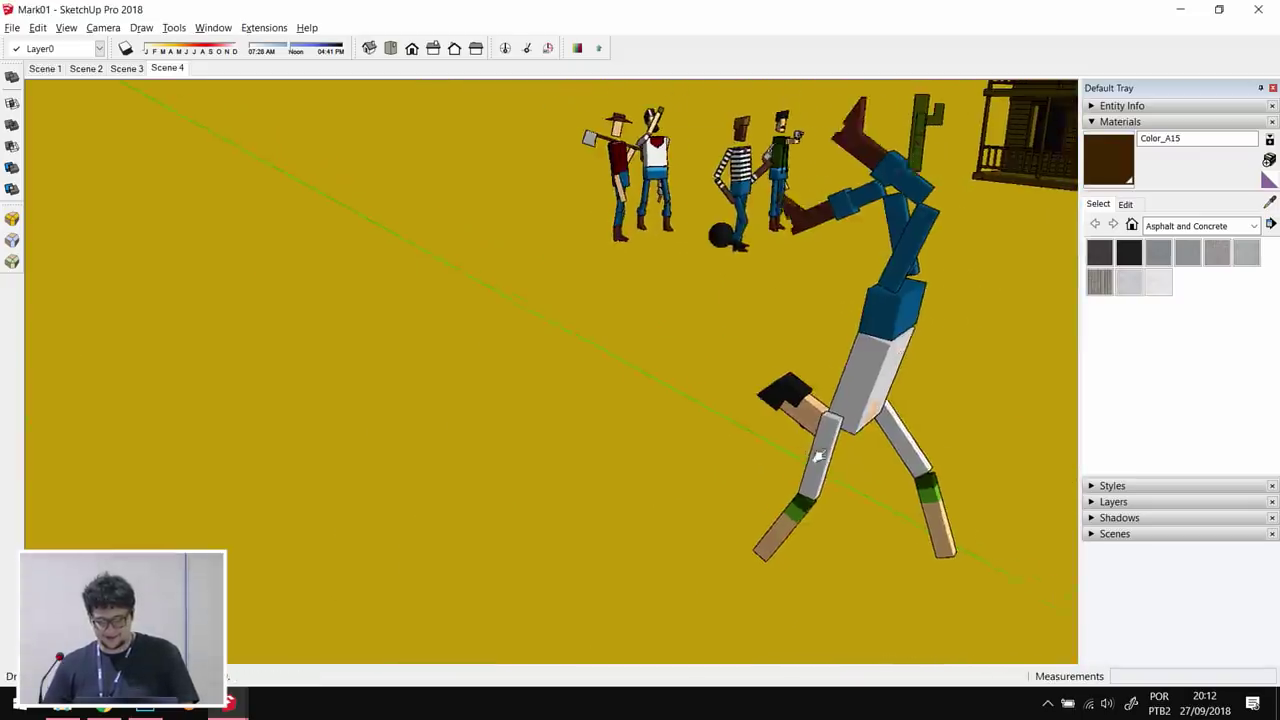
scroll(818, 456, down, 4)
scroll(813, 463, up, 2)
scroll(813, 463, down, 4)
middle_drag(673, 484, 777, 508)
scroll(897, 418, up, 4)
middle_drag(897, 418, 645, 509)
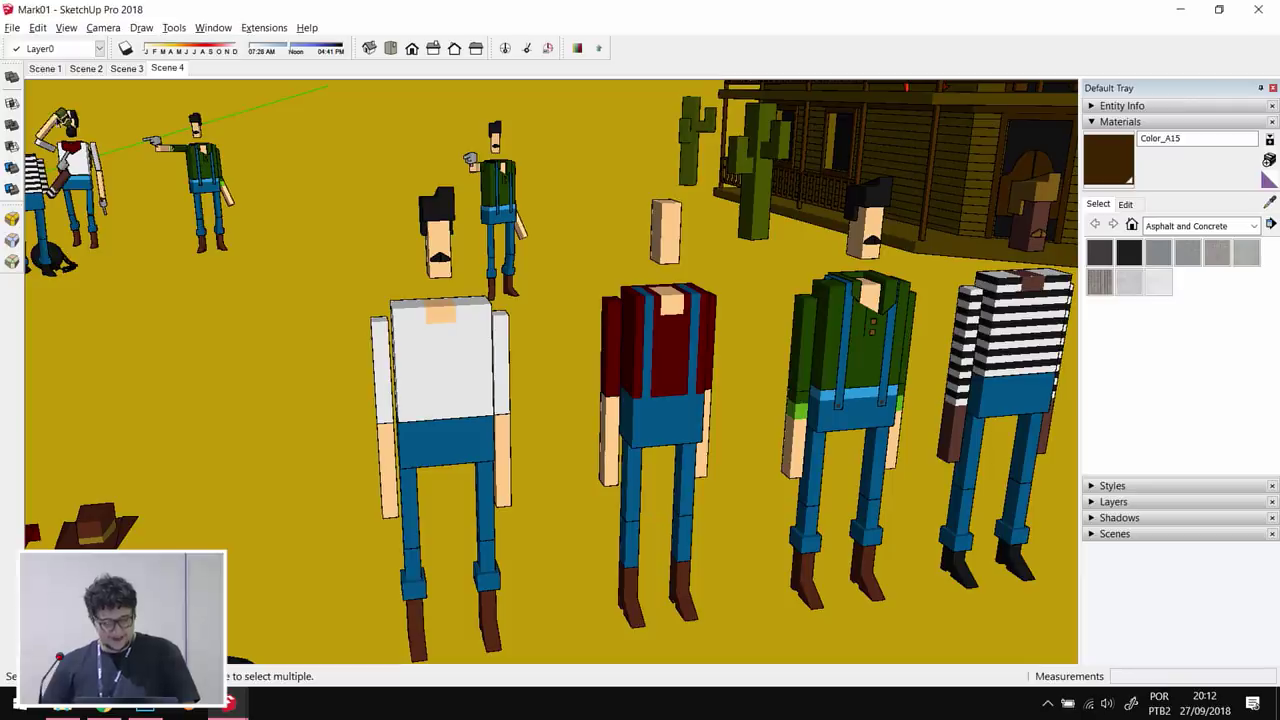
click(12, 27)
click(34, 62)
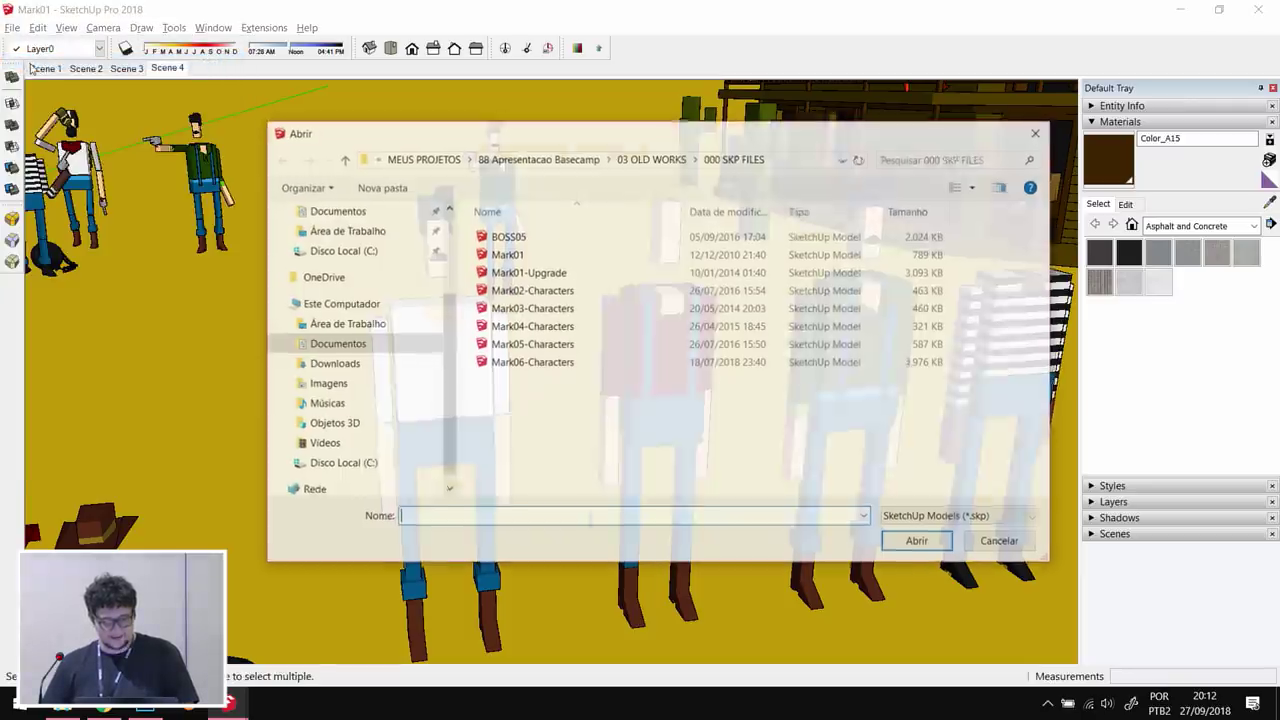
- Open Mark01-Upgrade, answering Não to saving changes to Mark01
click(570, 273)
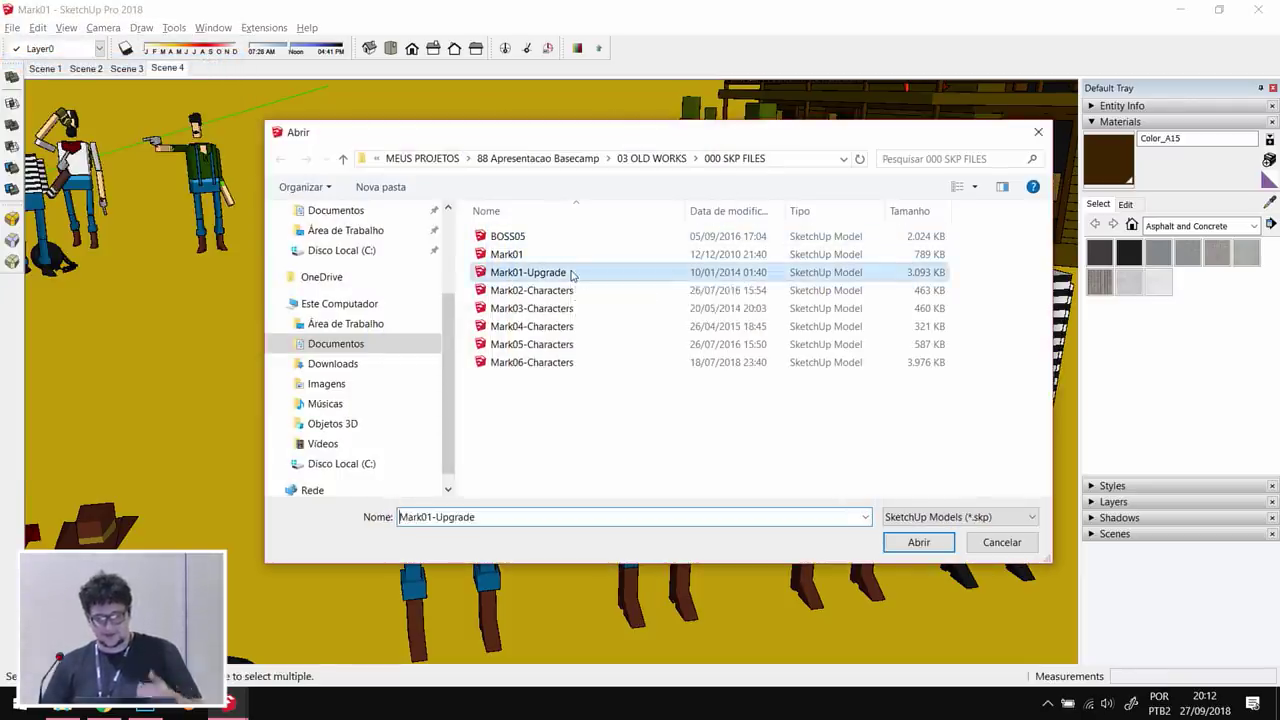
click(929, 553)
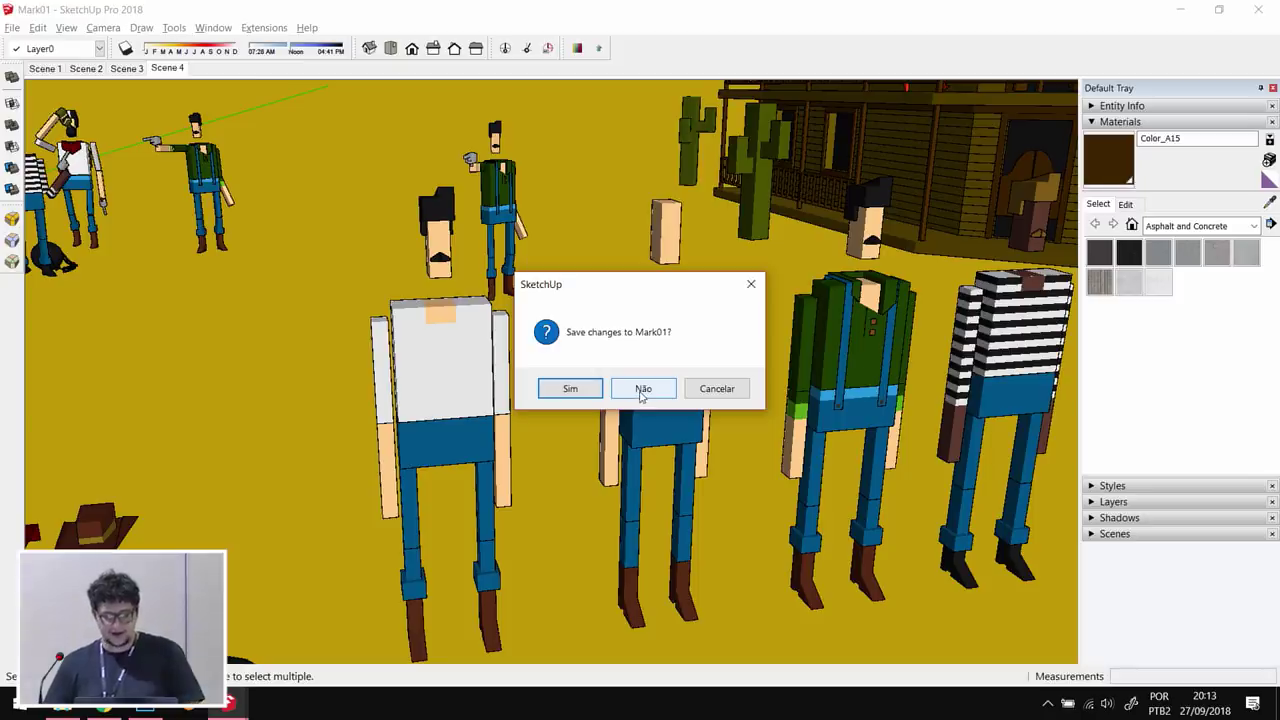
click(643, 389)
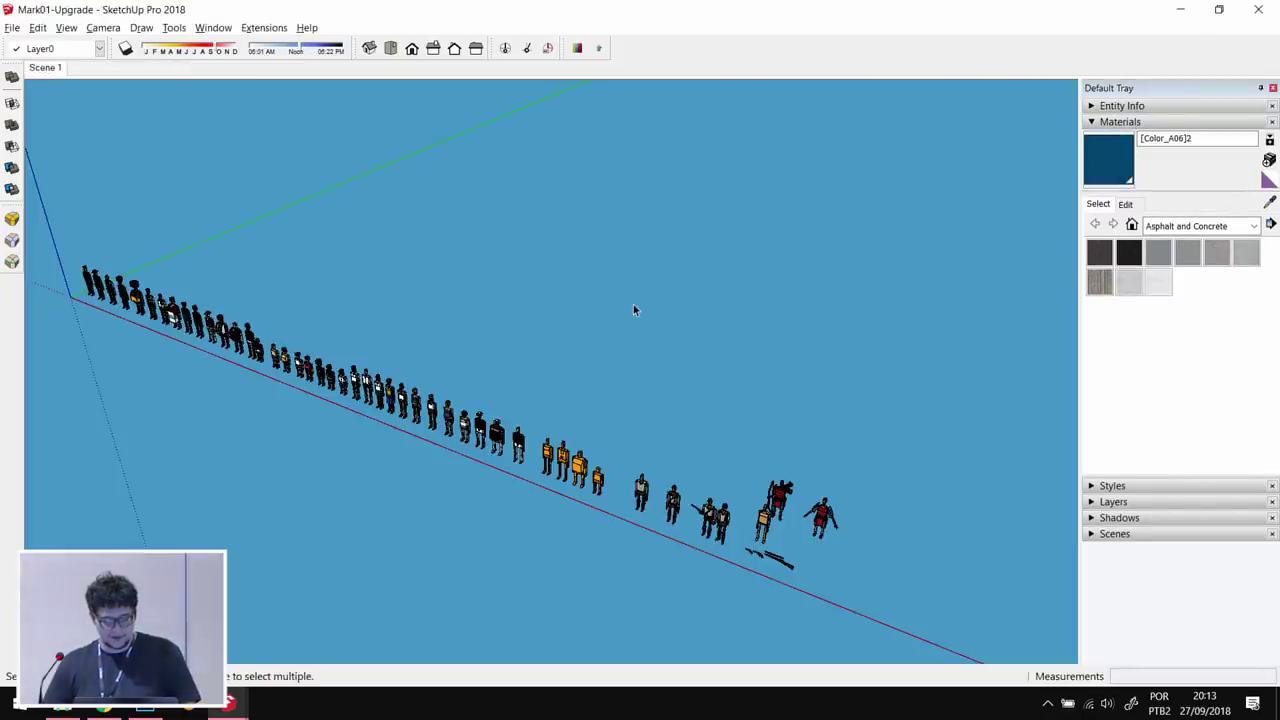
middle_drag(633, 304, 352, 415)
scroll(352, 415, up, 5)
click(240, 467)
middle_drag(240, 467, 248, 370)
scroll(248, 370, up, 4)
scroll(248, 370, up, 3)
scroll(255, 378, up, 3)
click(390, 440)
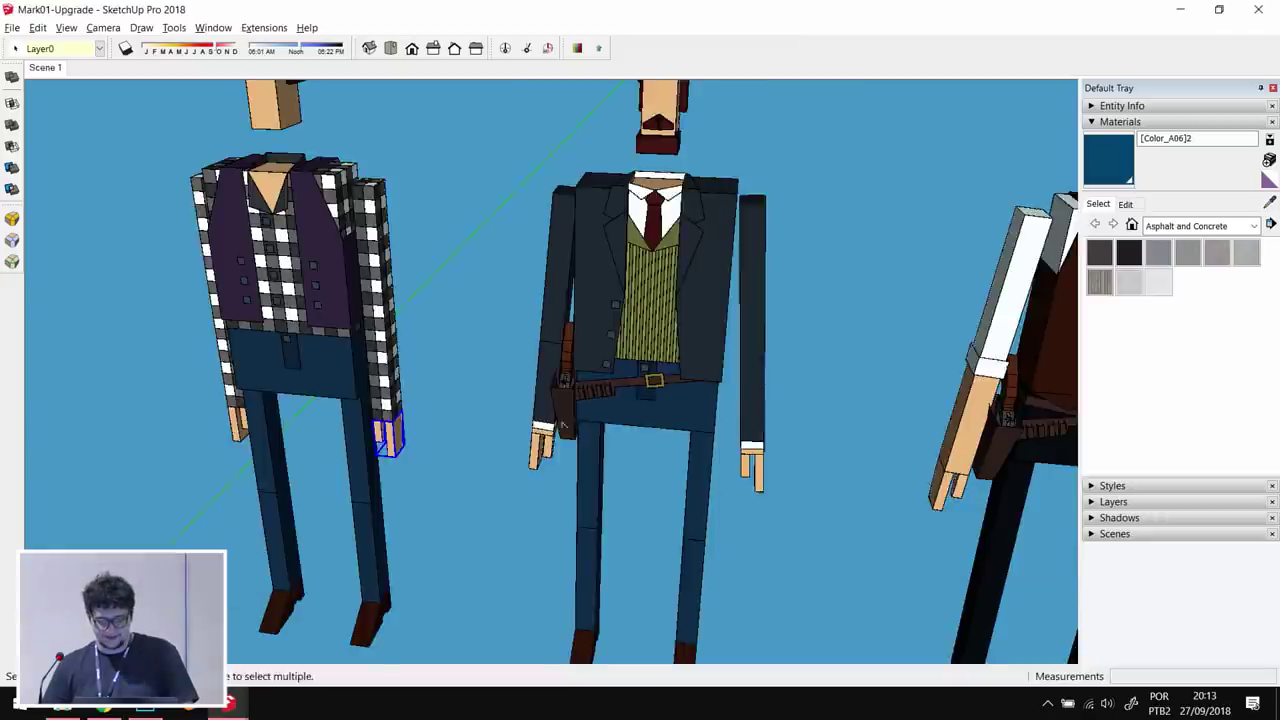
middle_drag(735, 420, 766, 428)
scroll(574, 383, up, 3)
scroll(574, 383, down, 10)
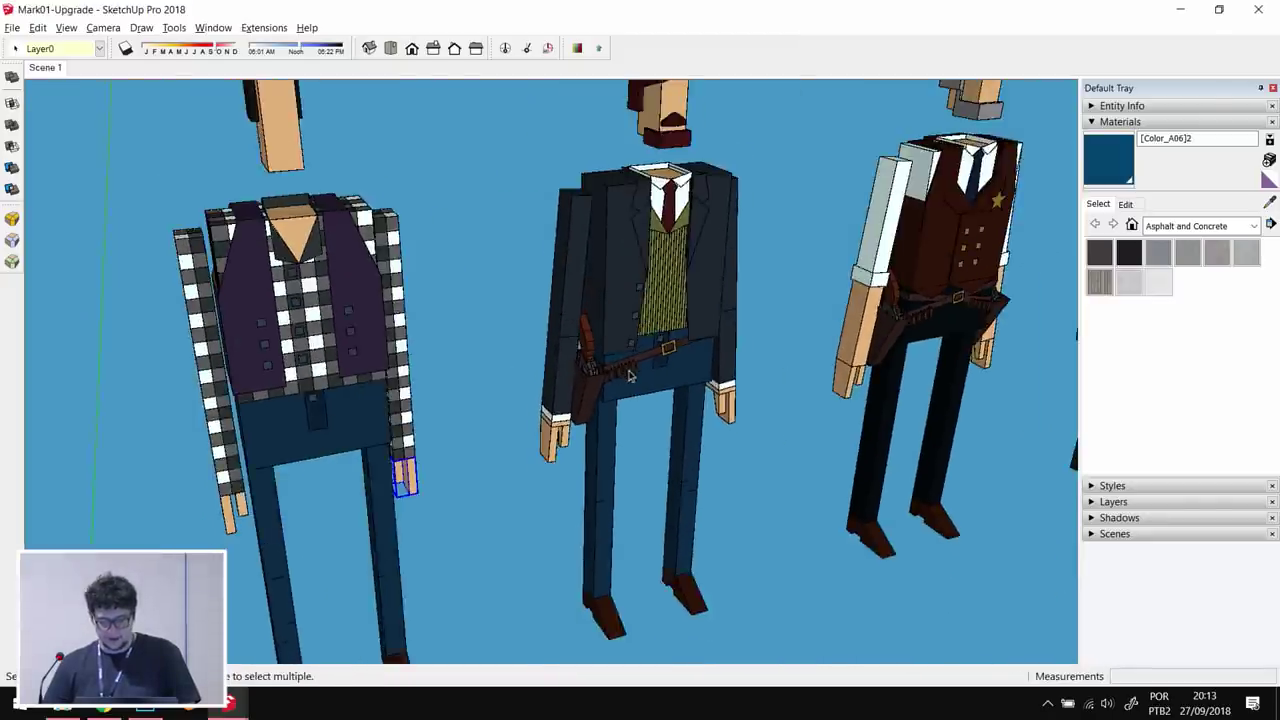
middle_drag(522, 420, 596, 404)
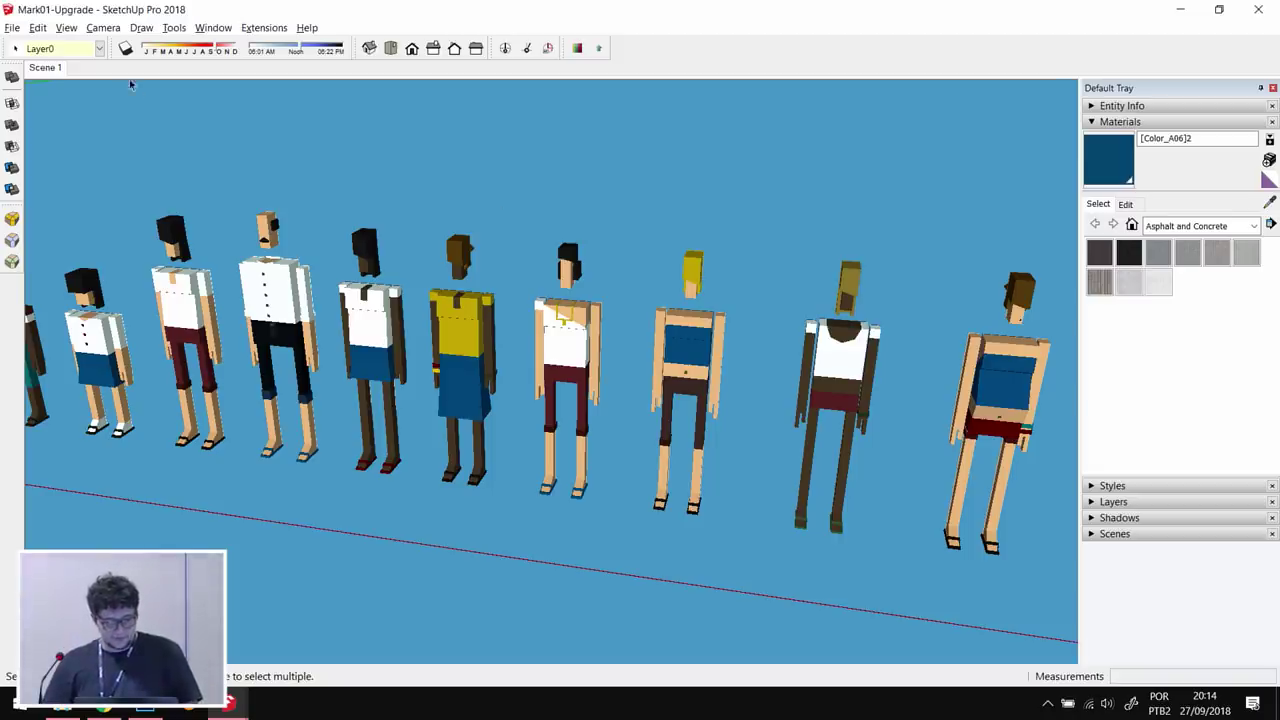
click(12, 27)
- Open Mark02-Characters and orbit and zoom around the red-armoured samurai figure
click(30, 57)
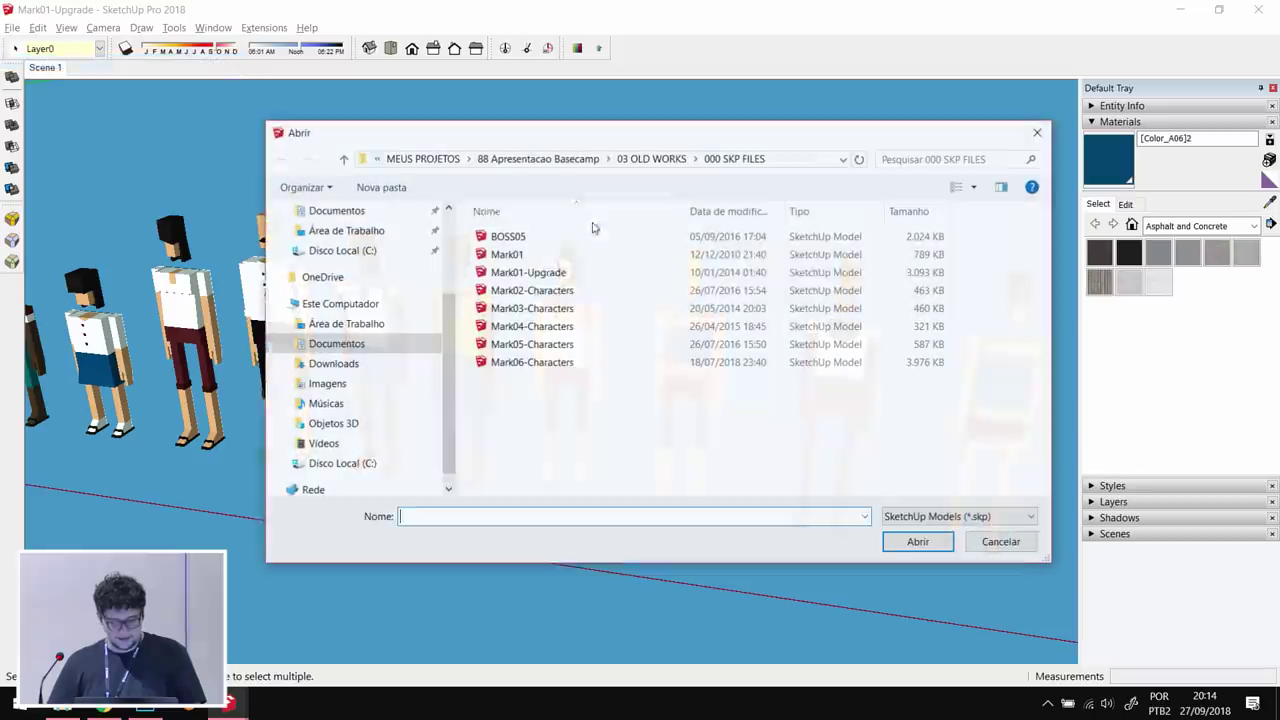
click(531, 290)
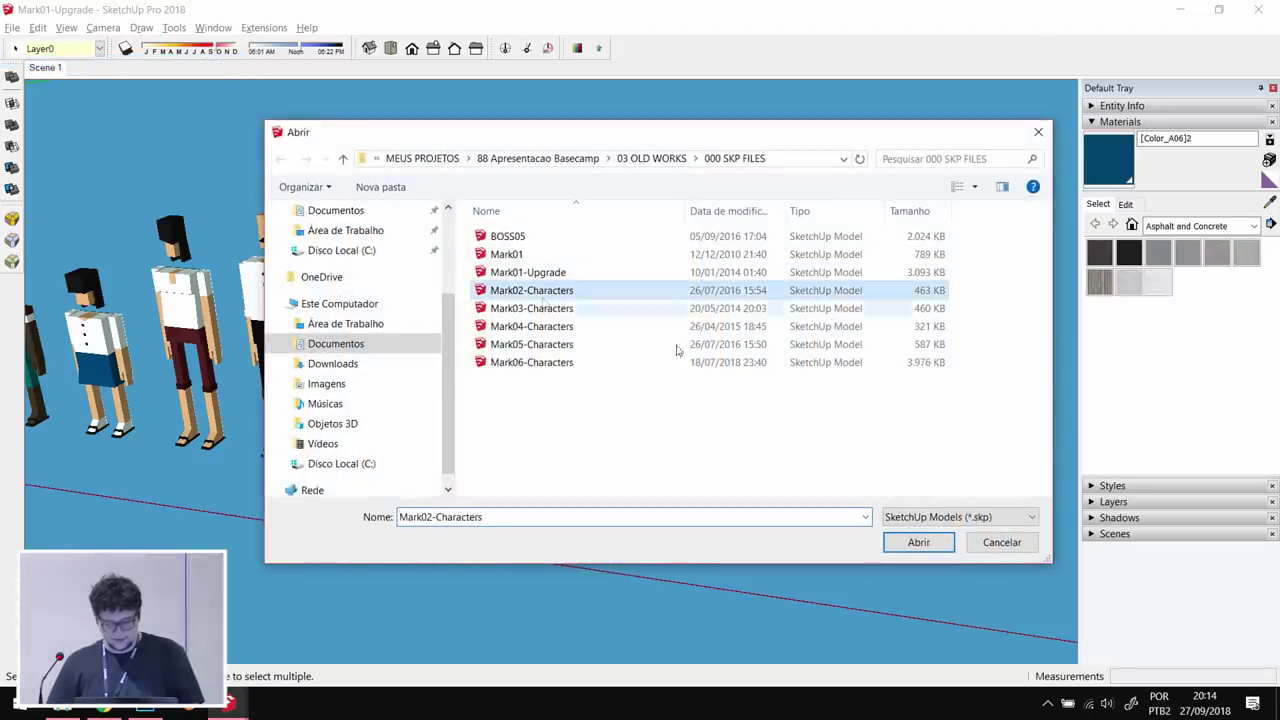
click(918, 542)
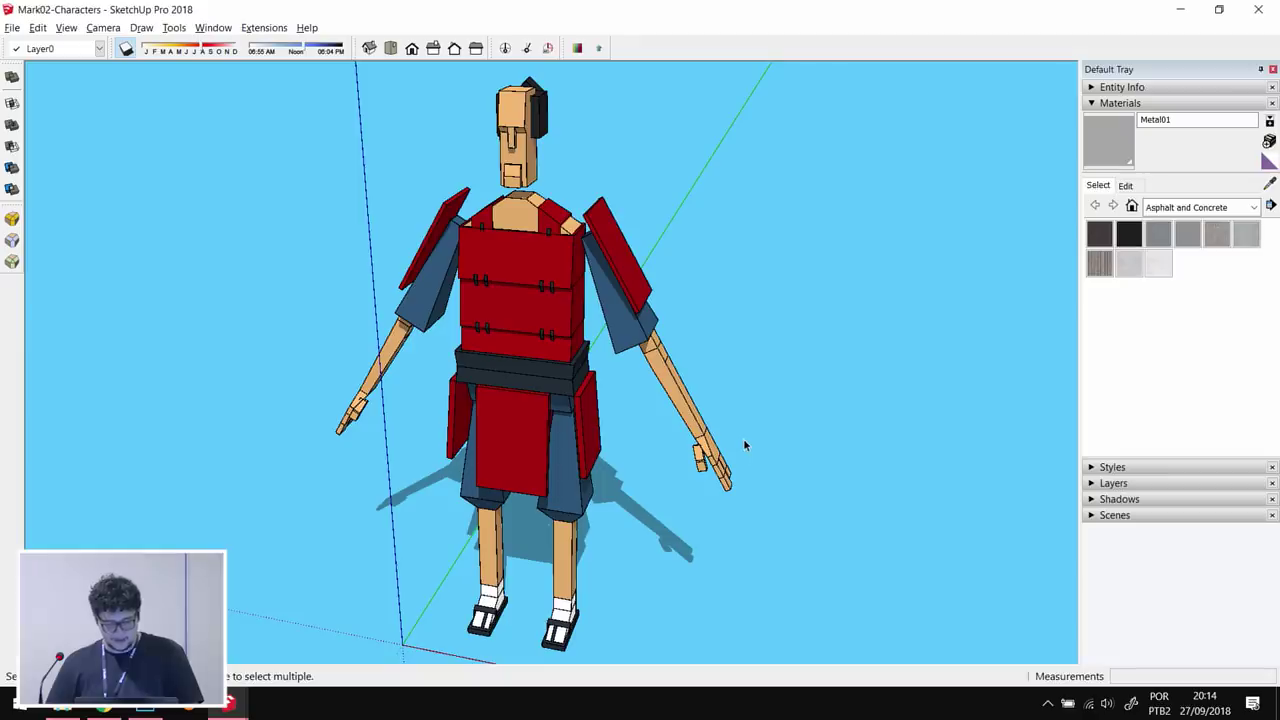
middle_drag(585, 441, 540, 420)
scroll(718, 331, up, 2)
scroll(716, 400, down, 2)
scroll(524, 433, up, 2)
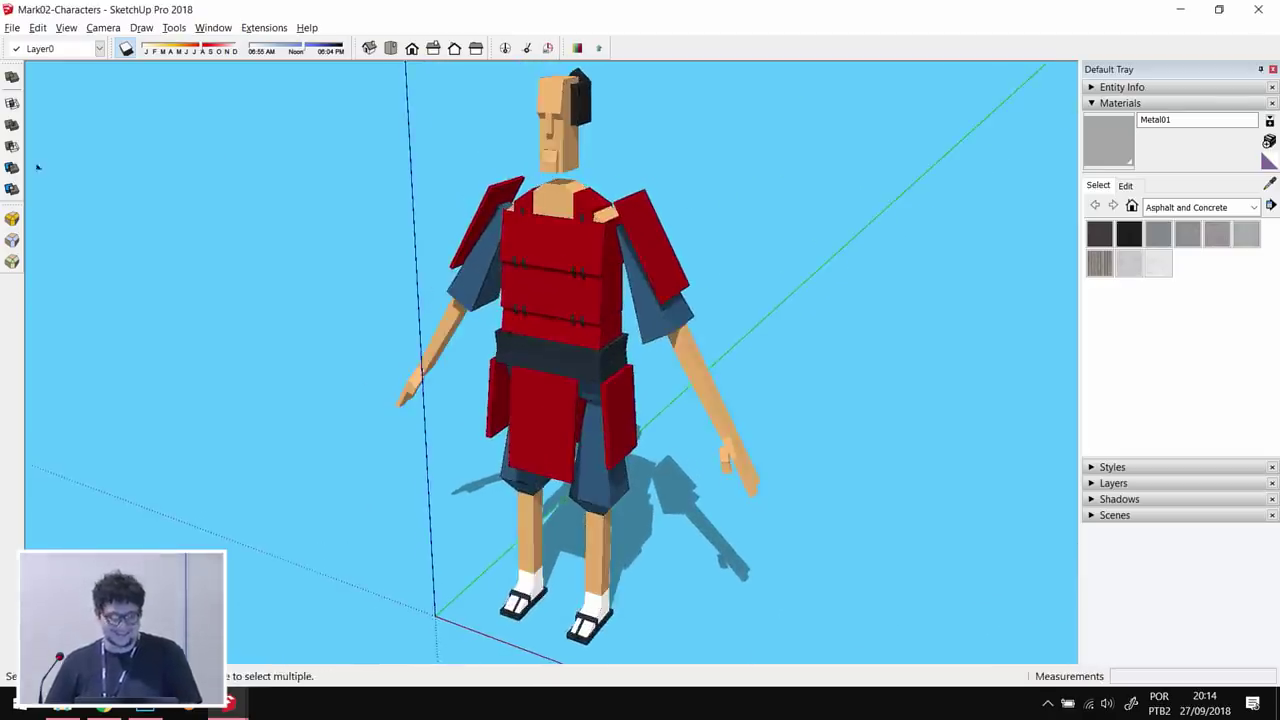
click(12, 27)
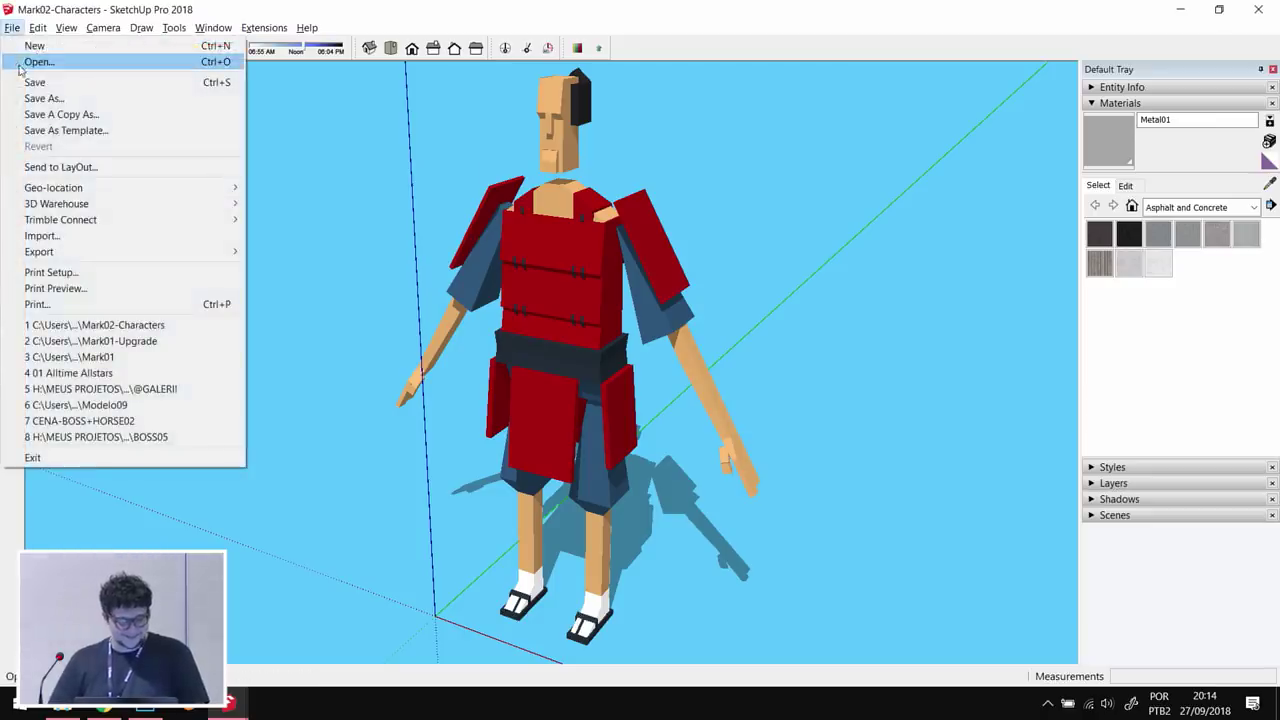
- Open Mark03-Characters and orbit closer around its row of bare-skinned figures
click(24, 63)
click(530, 308)
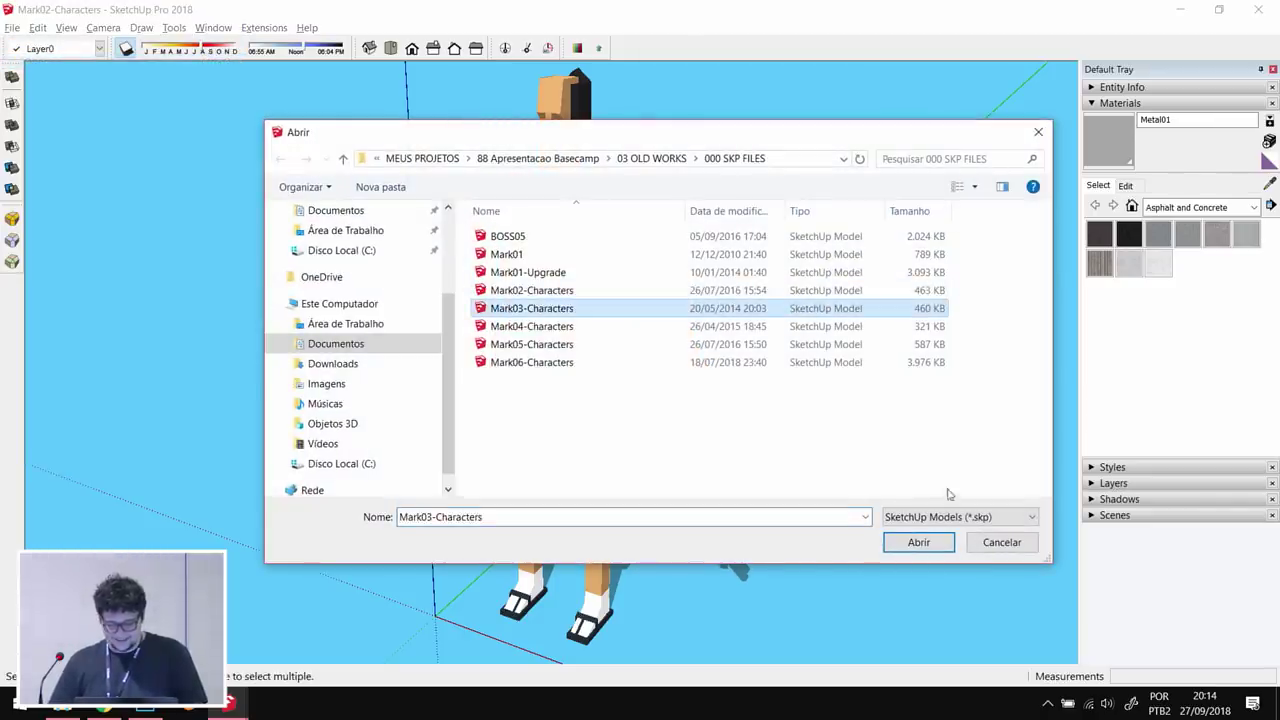
click(918, 542)
middle_drag(593, 440, 452, 362)
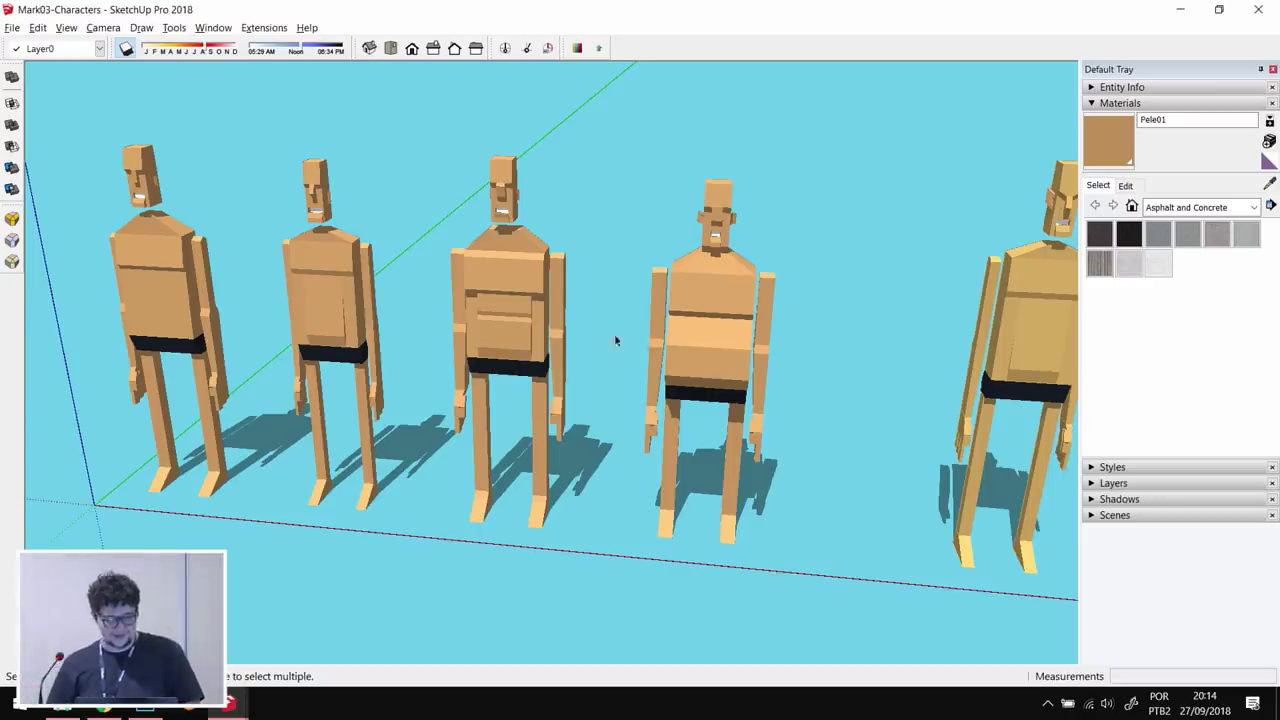
click(12, 27)
click(36, 60)
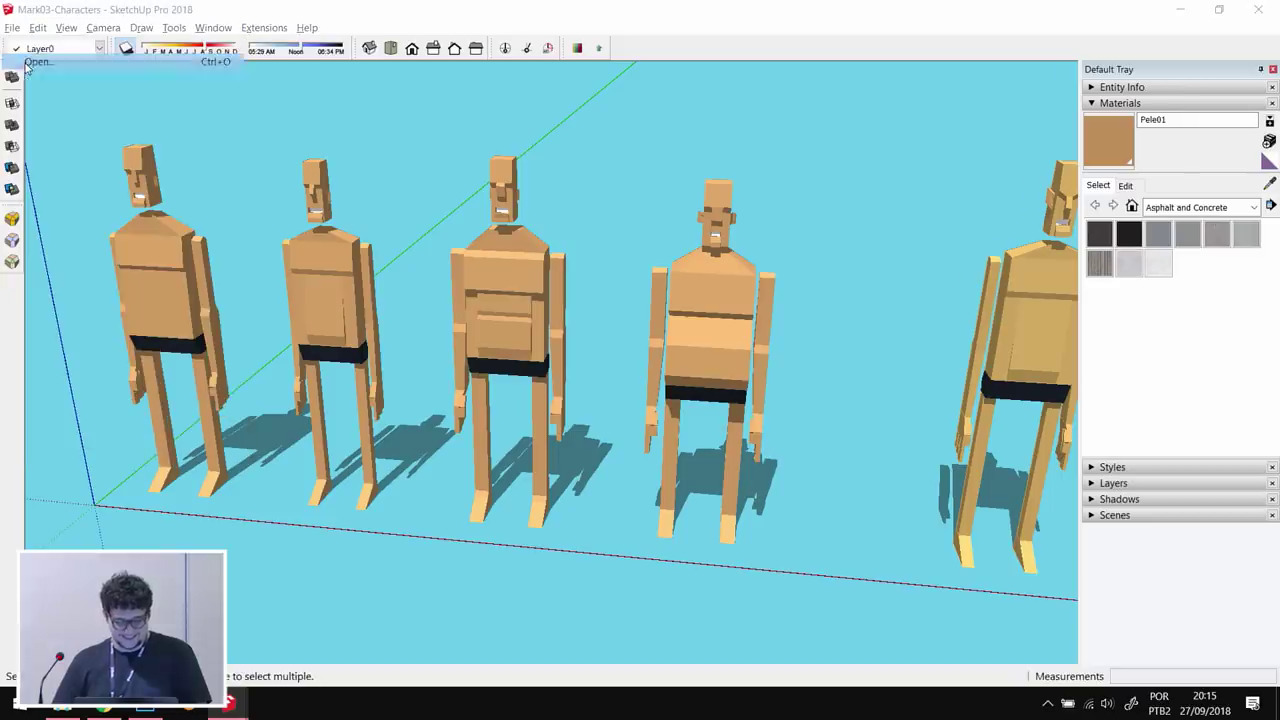
- Open Mark04-Characters and orbit and zoom around its seven dark-grey figures
click(531, 326)
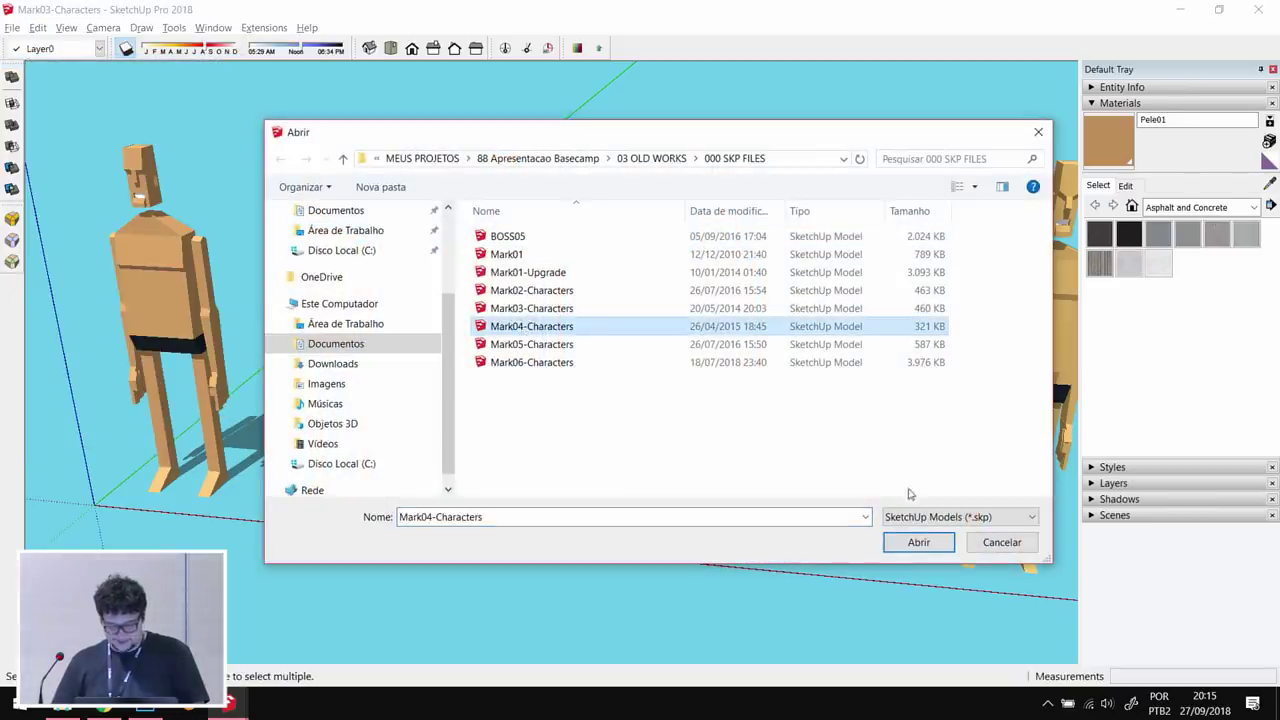
click(918, 542)
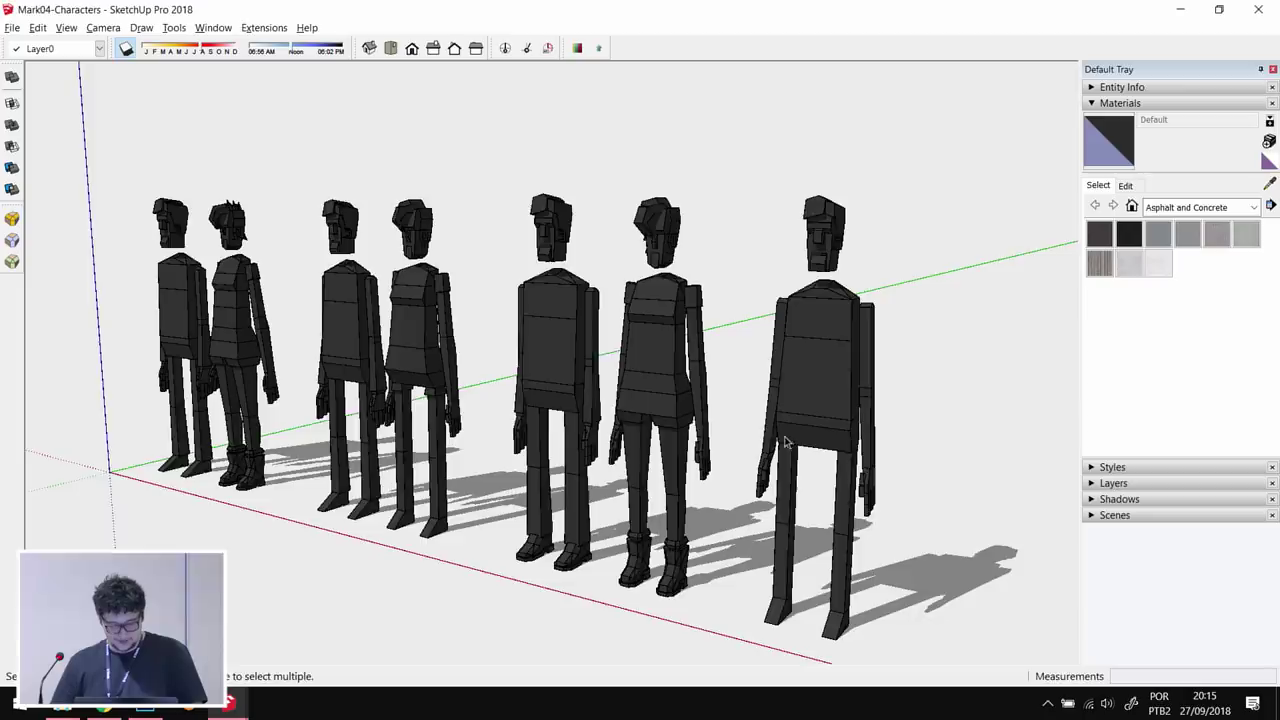
middle_drag(602, 444, 740, 320)
scroll(760, 292, up, 5)
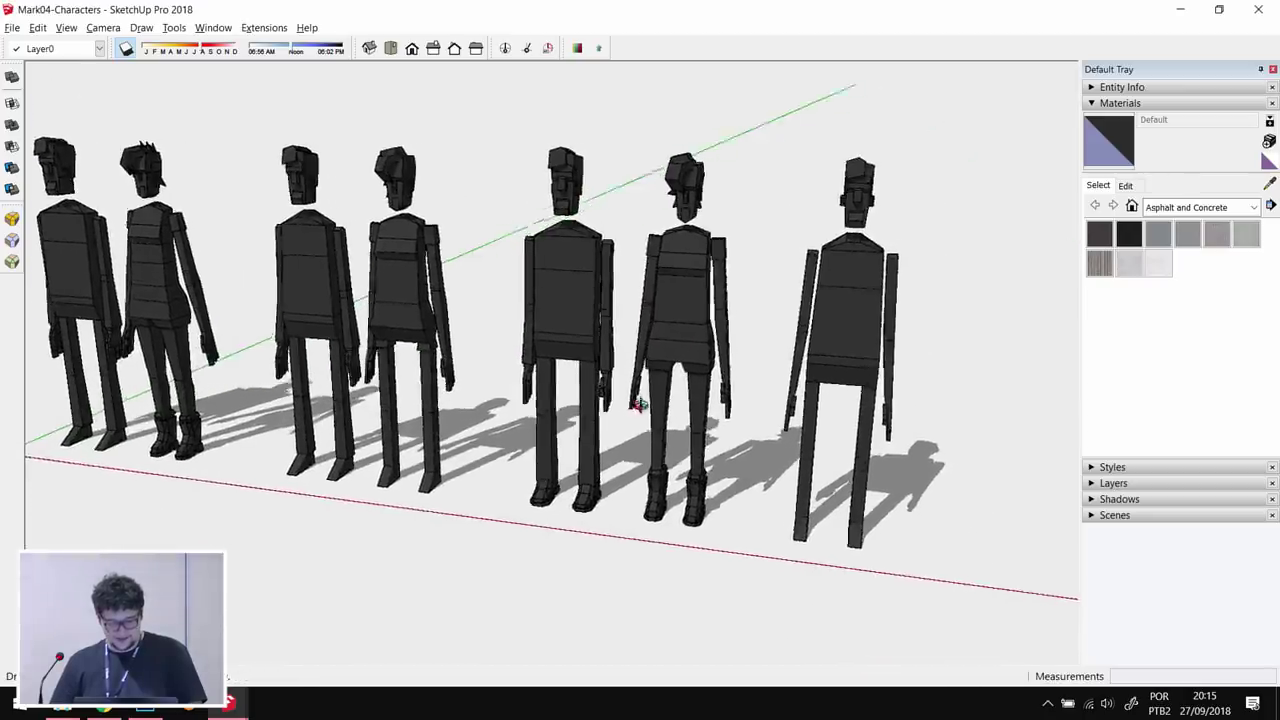
scroll(709, 400, up, 3)
middle_drag(709, 400, 675, 388)
middle_drag(670, 401, 560, 350)
click(11, 29)
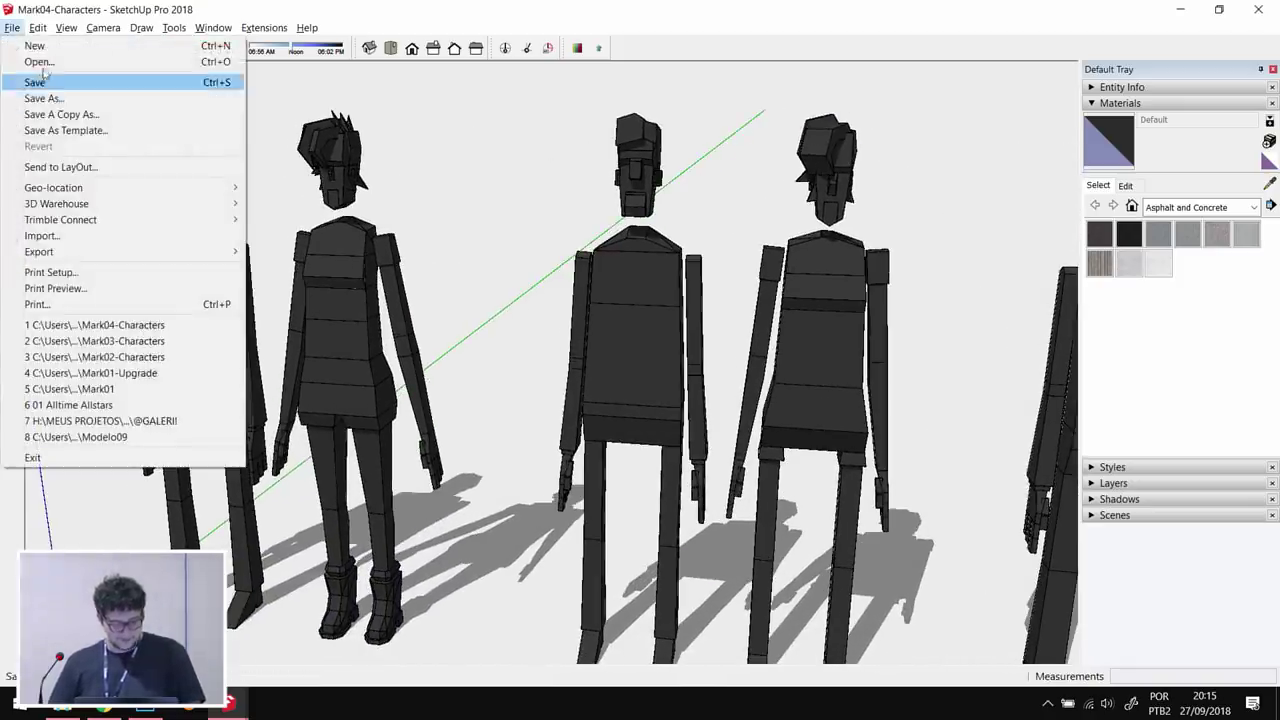
- Open Mark06-Characters and orbit and zoom to face its two tan figures
click(40, 62)
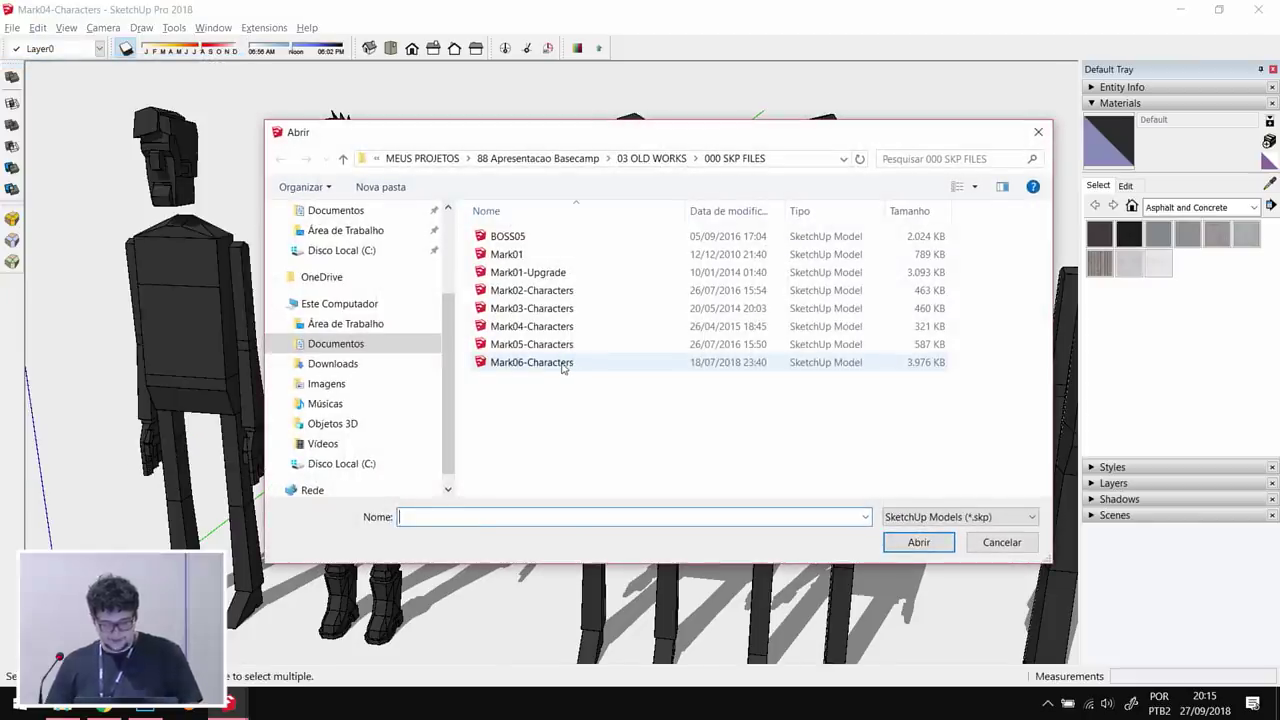
click(531, 362)
click(918, 542)
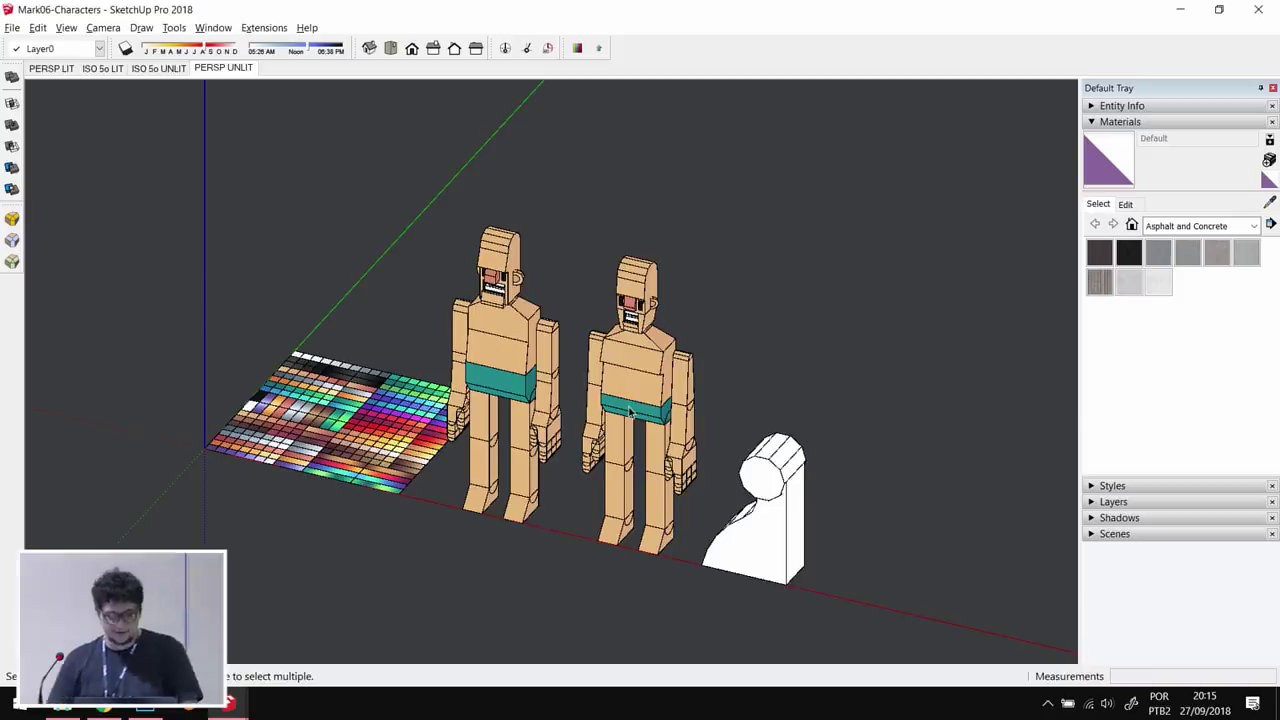
middle_drag(630, 411, 635, 367)
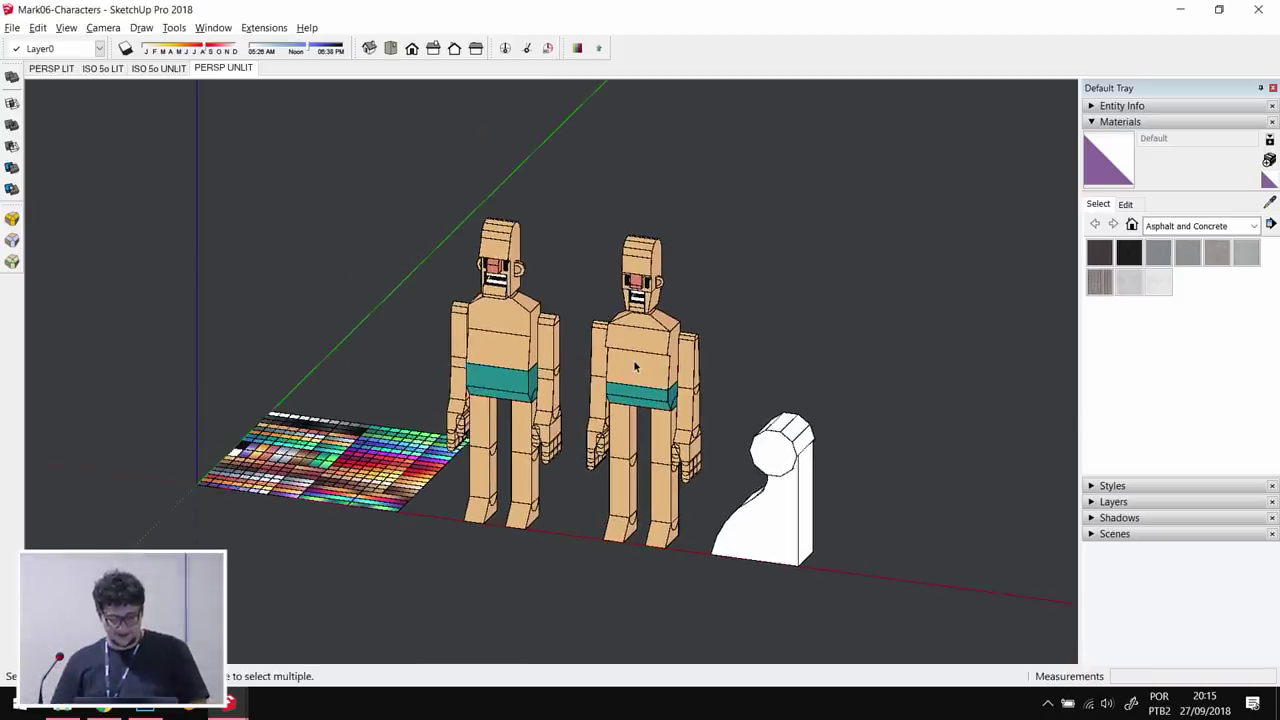
scroll(527, 337, up, 4)
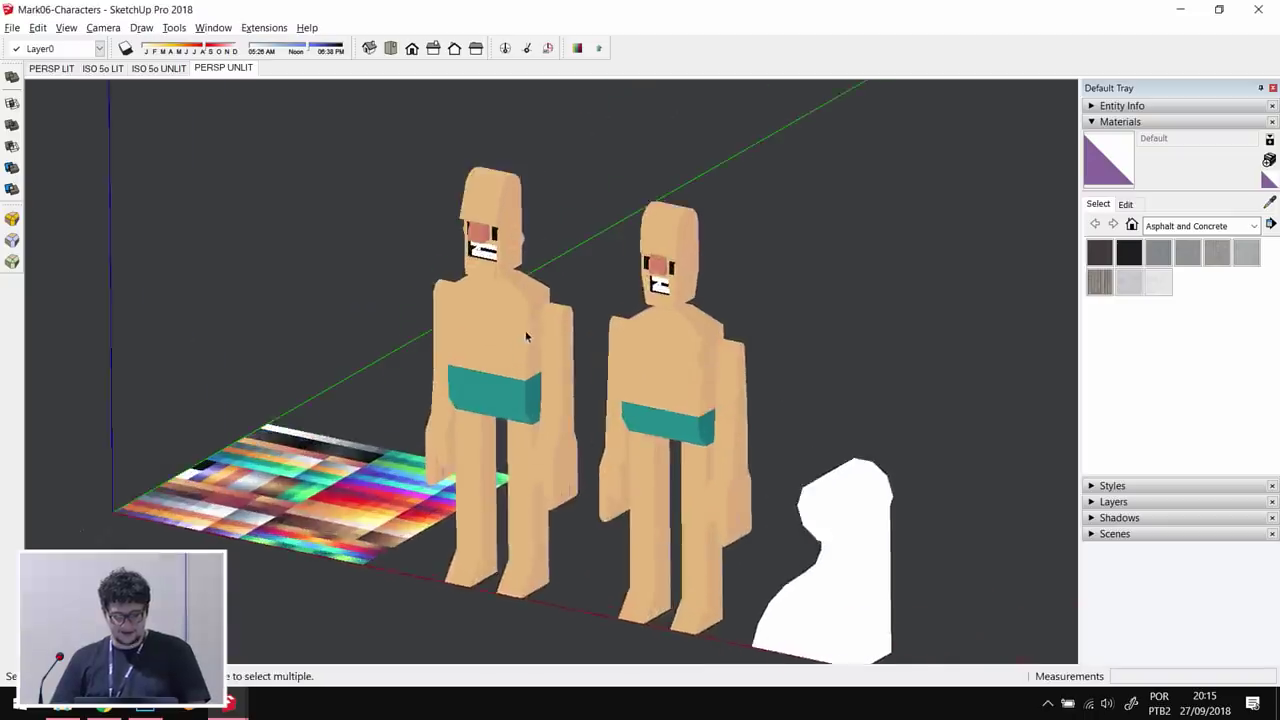
scroll(527, 337, up, 3)
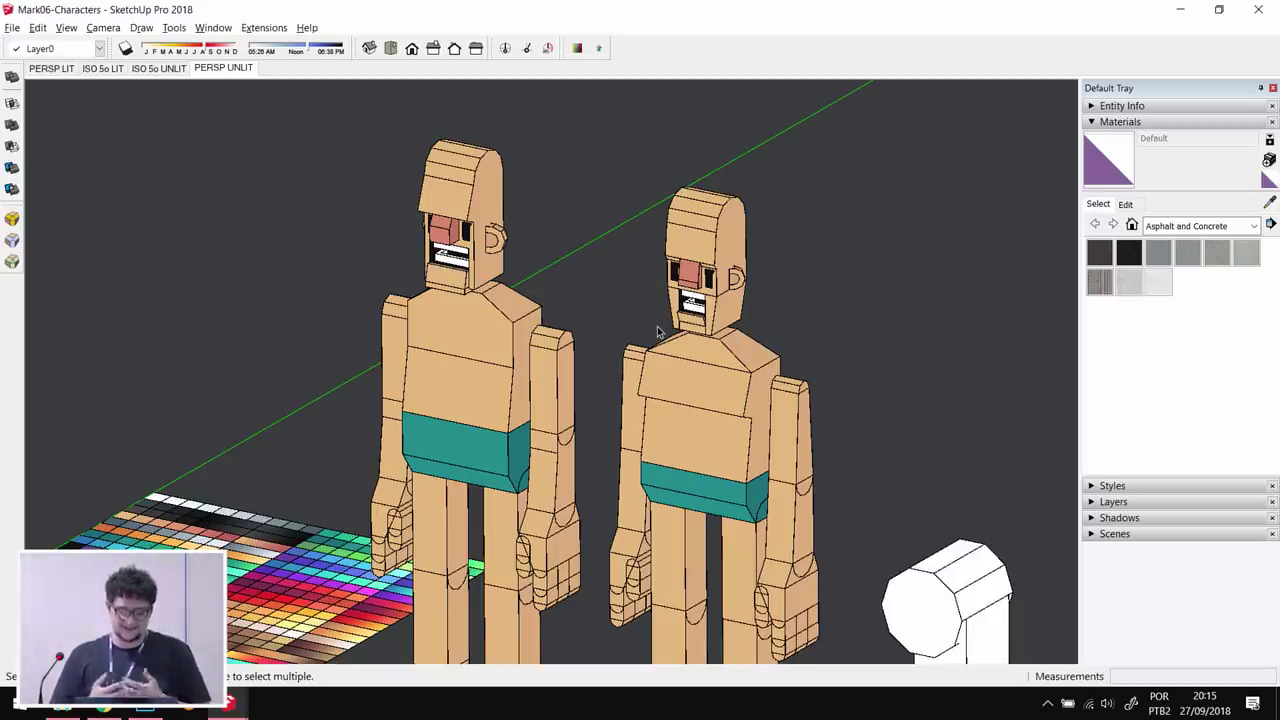
middle_drag(654, 385, 614, 237)
- Select the characters, orbit to the colour grid, and switch back to File Explorer
click(490, 370)
click(650, 422)
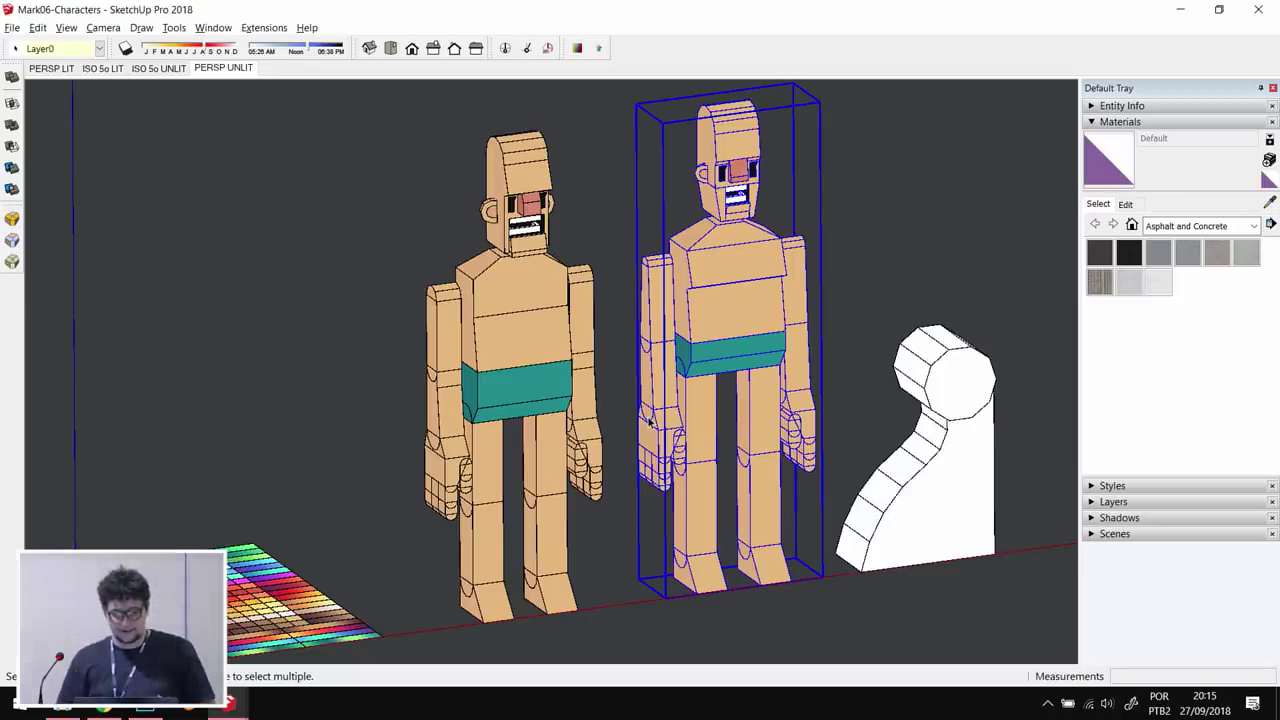
middle_drag(666, 354, 463, 479)
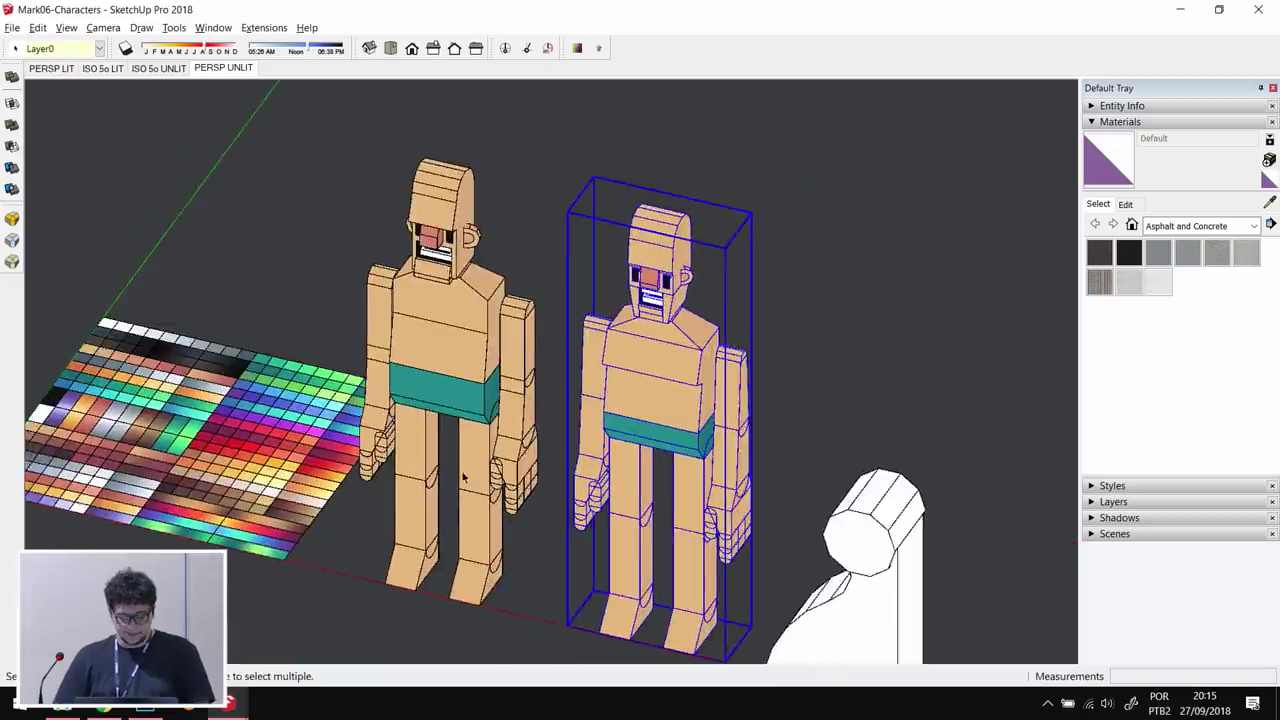
scroll(463, 479, down, 3)
key(alt+Tab)
key(alt+Tab)
key(alt+Tab)
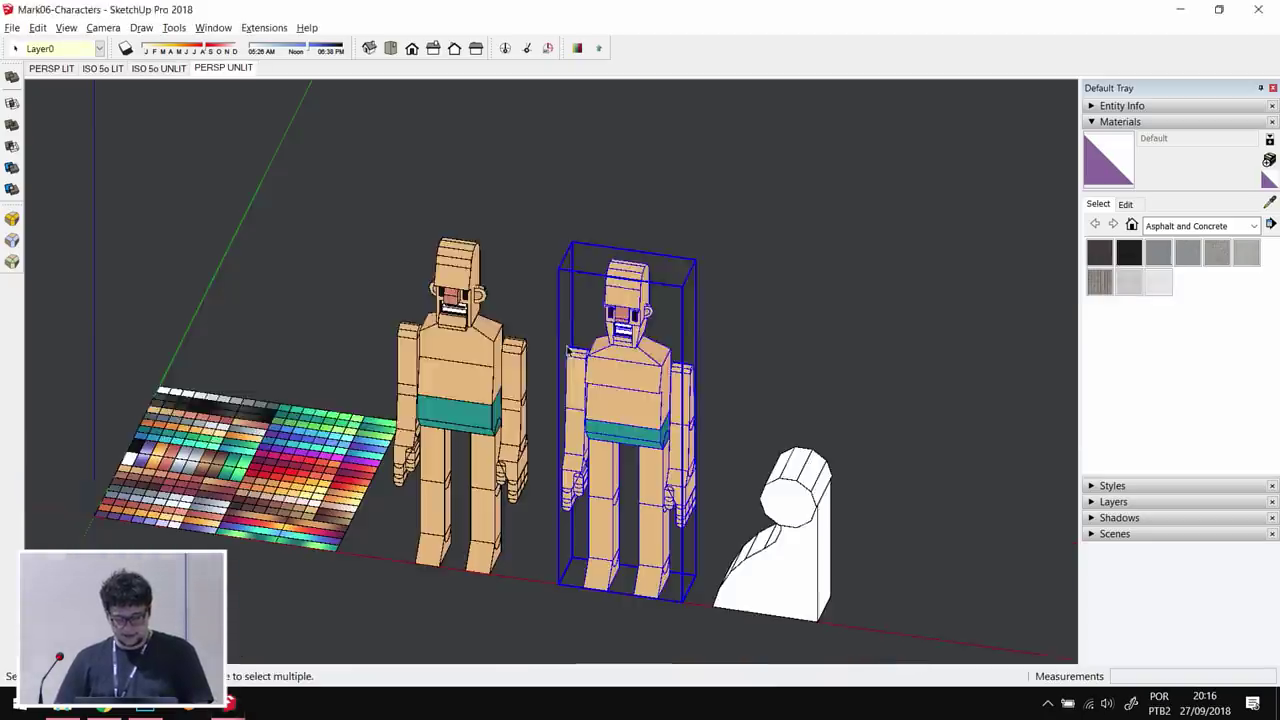
key(alt+Tab)
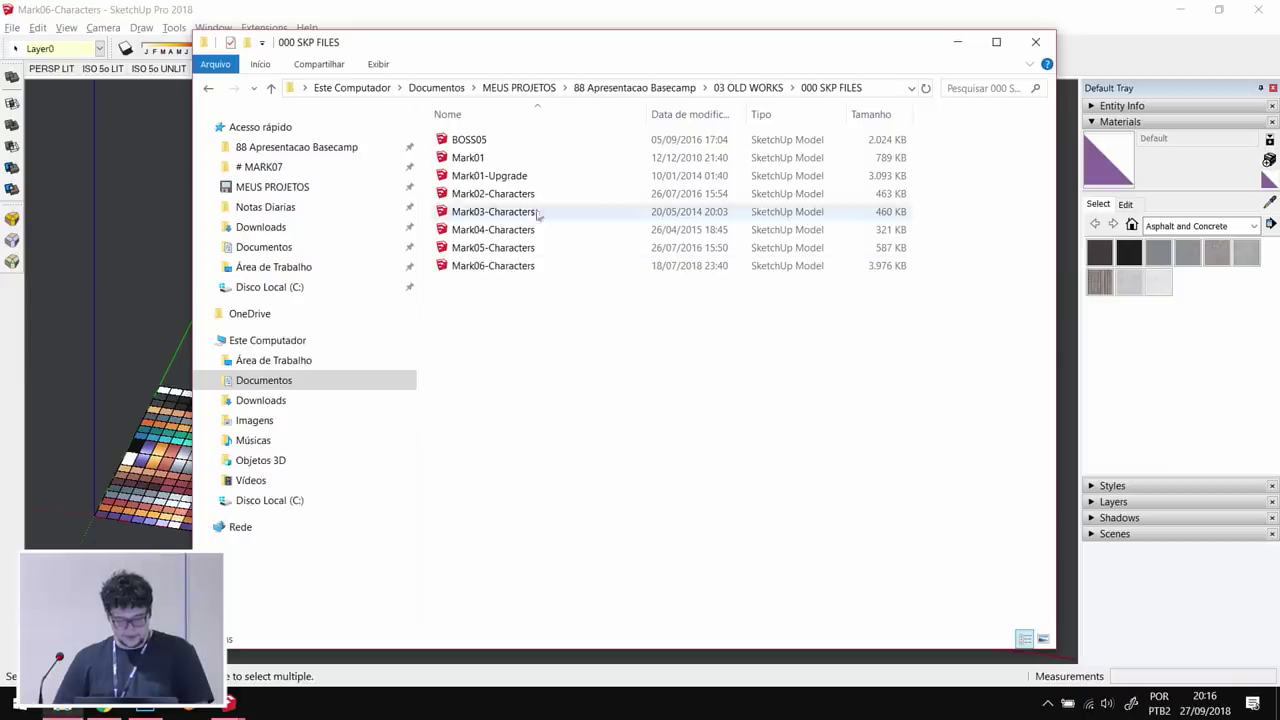
- Open #BARRIL!!.jpg from 03 OLD WORKS > 00 OLD in IrfanView
click(741, 88)
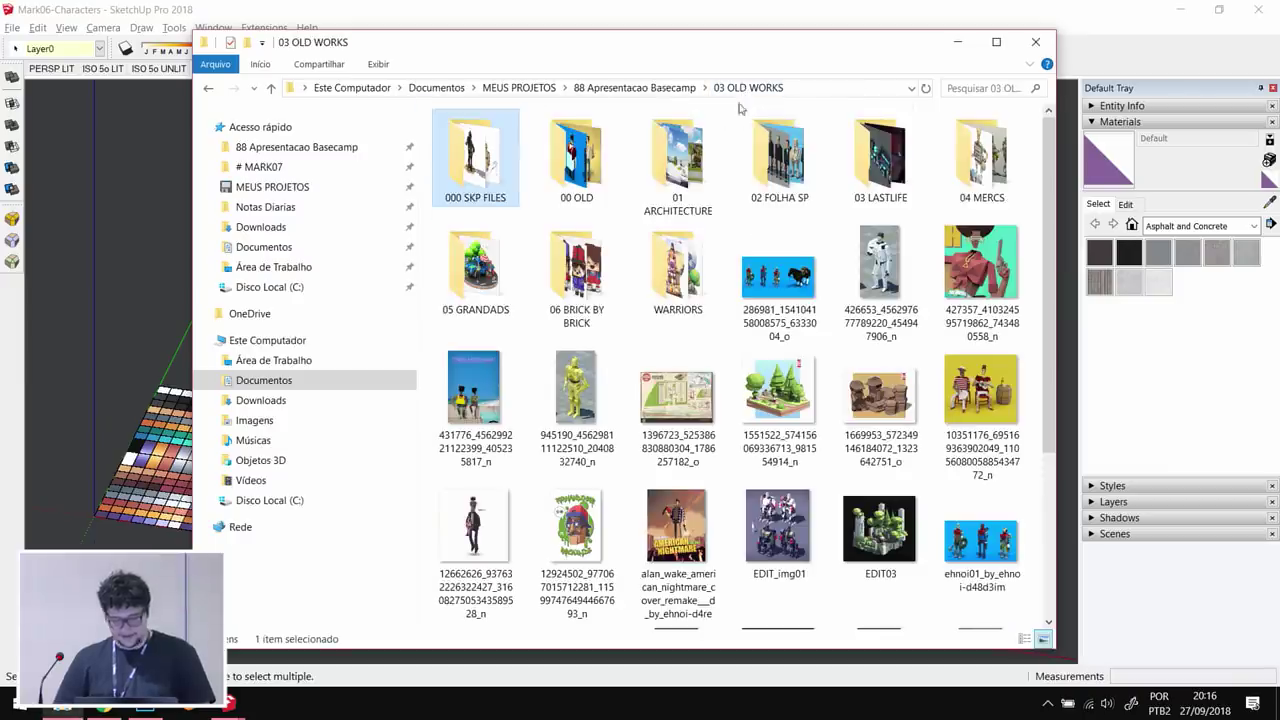
double_click(588, 186)
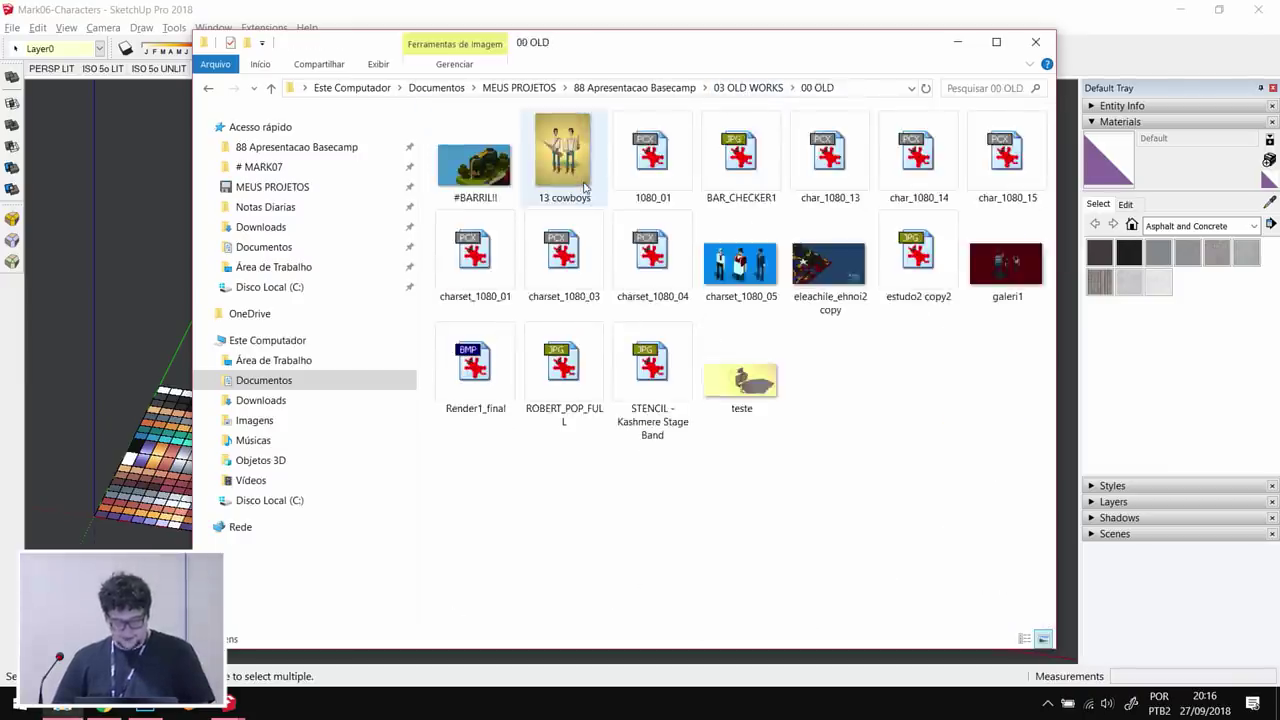
double_click(490, 184)
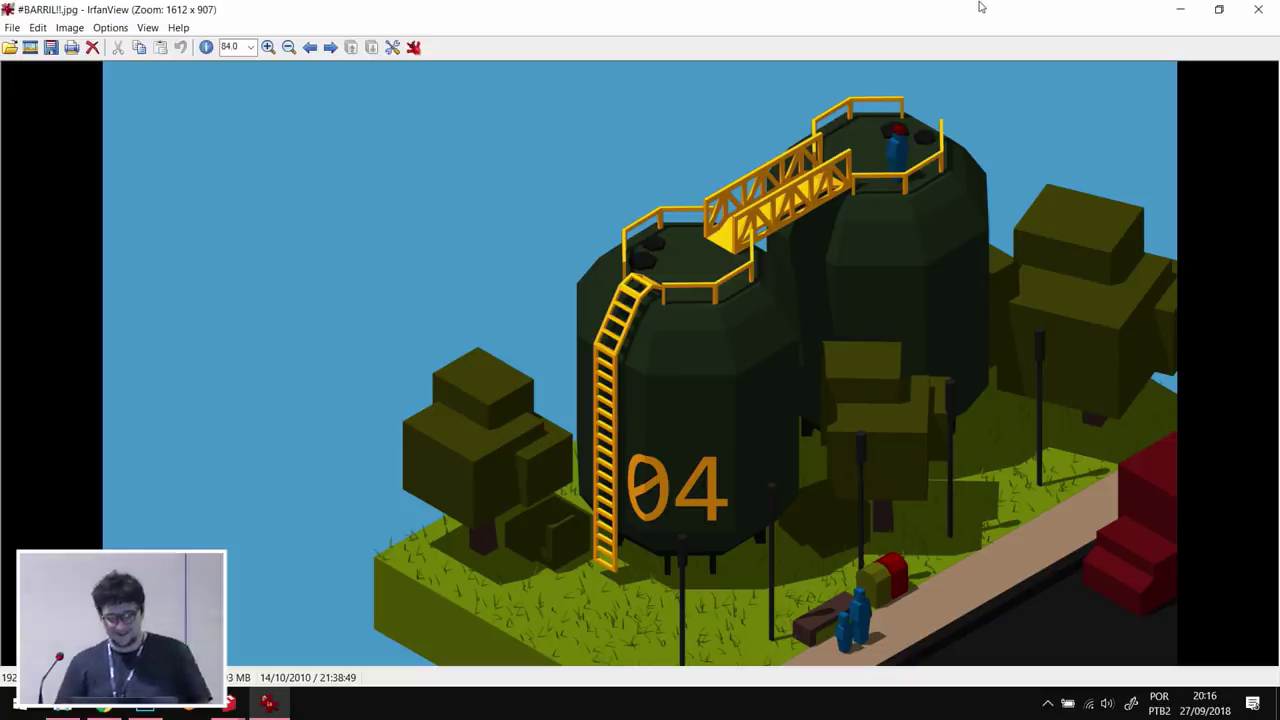
- Page on to the 13 cowboys and 1080_01 images, zooming into the character sheet
key(Right)
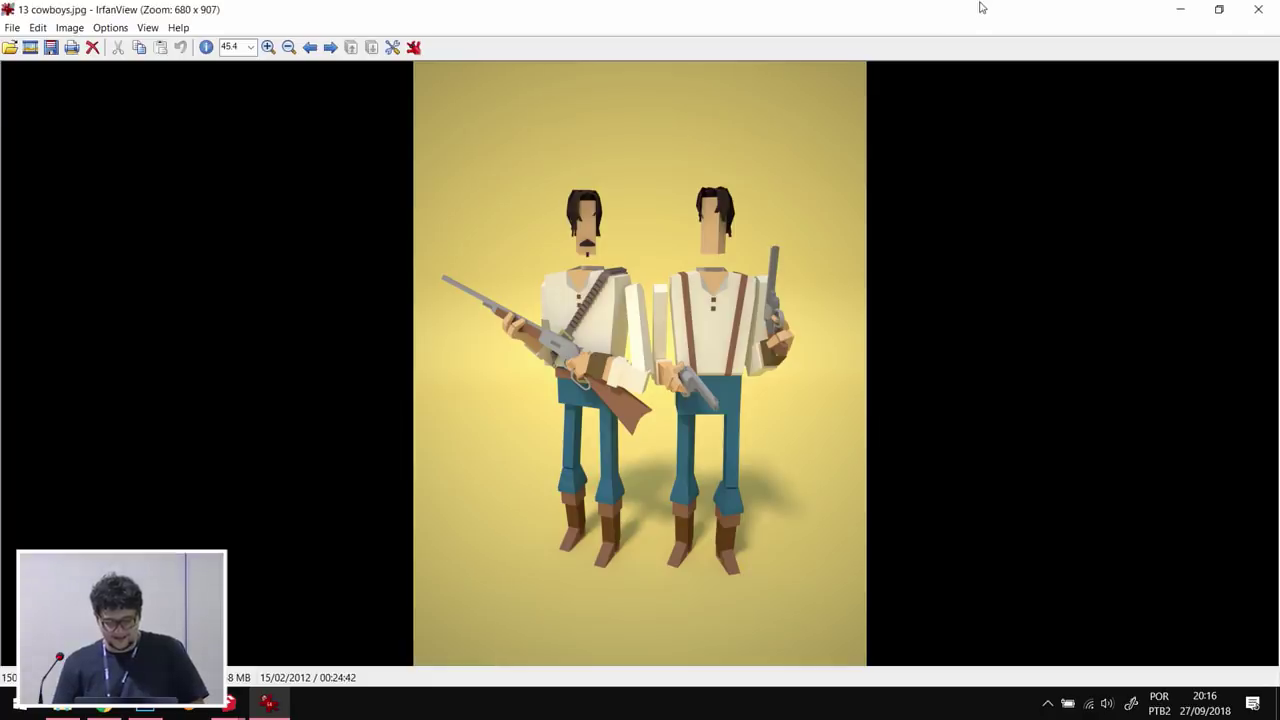
key(Right)
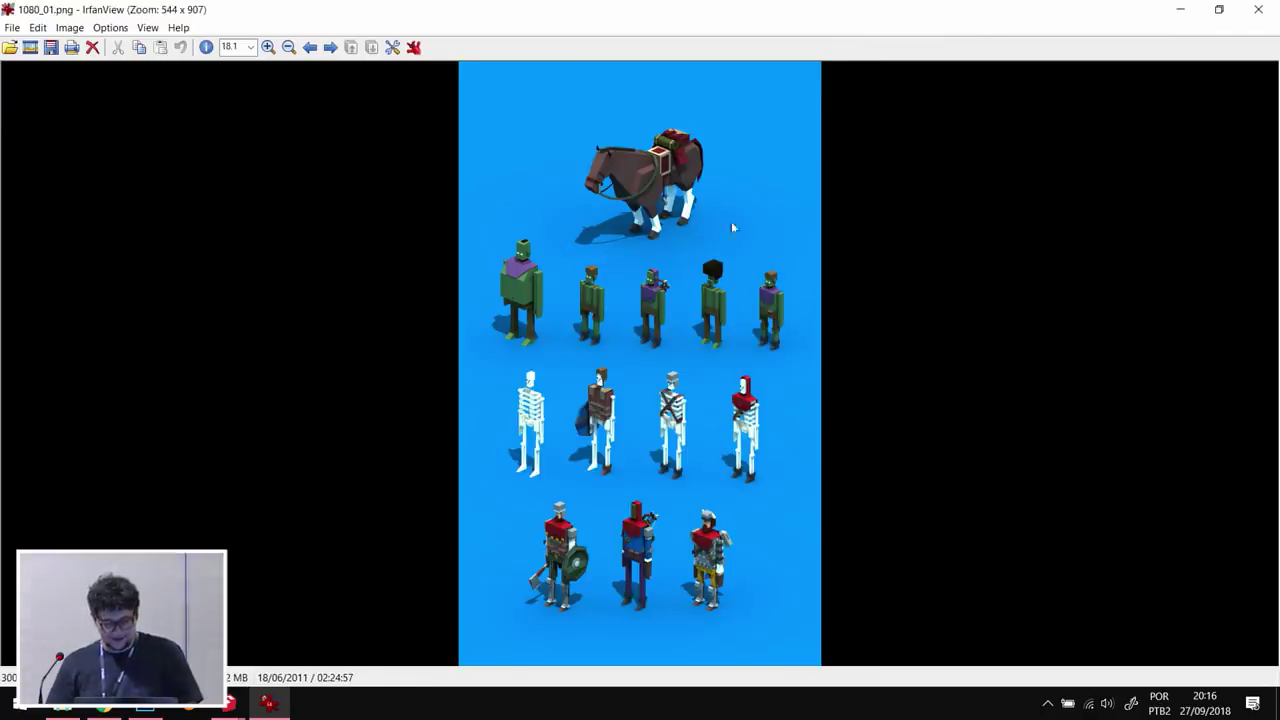
scroll(655, 363, up, 5)
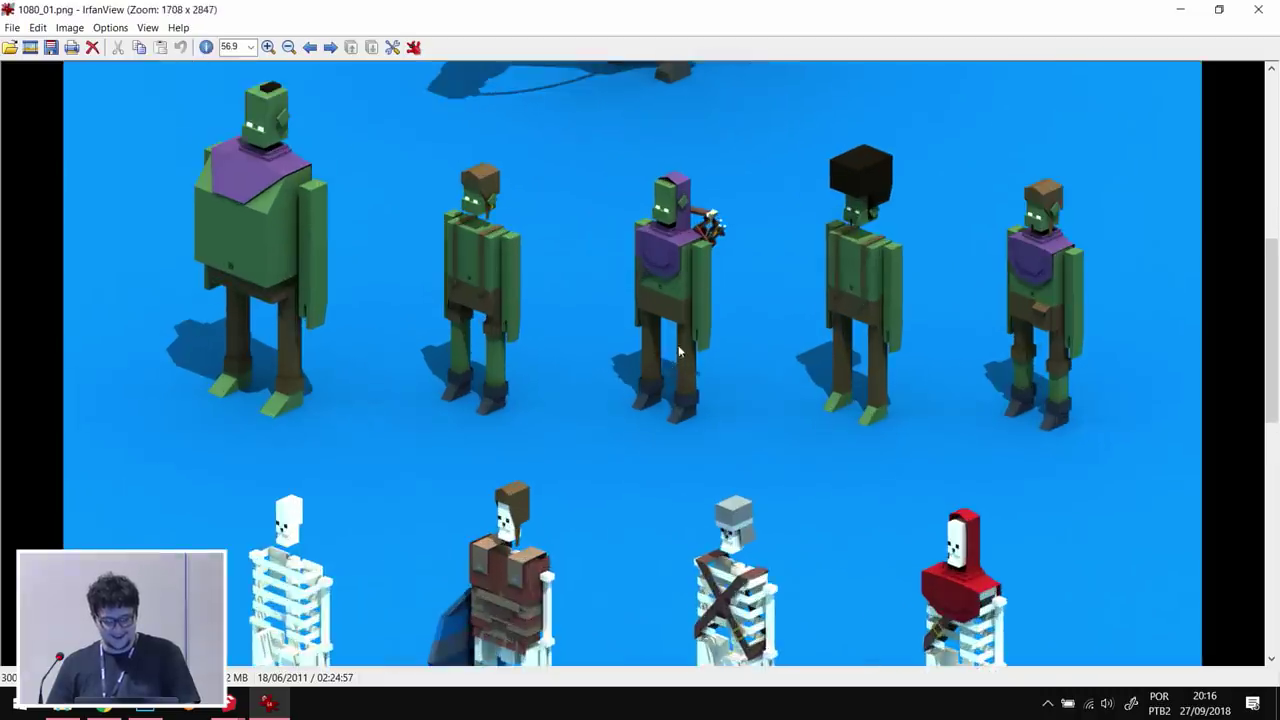
scroll(640, 362, up, 1)
scroll(645, 363, down, 1)
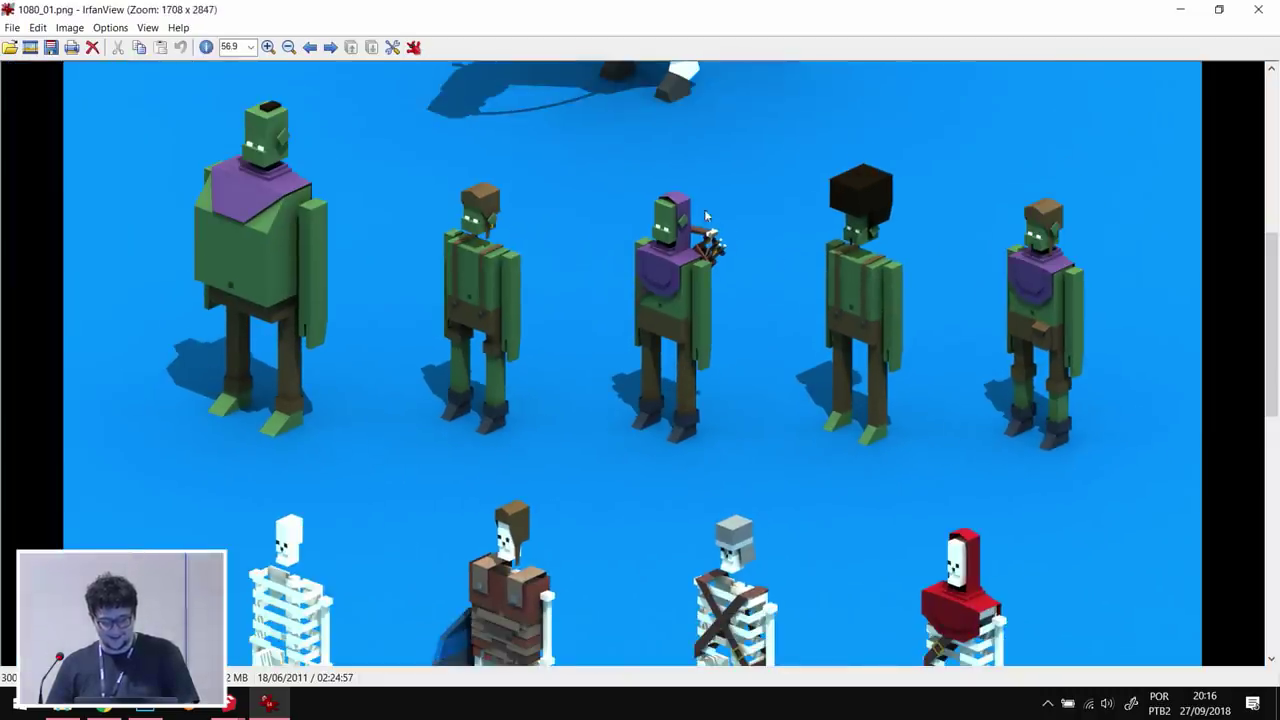
scroll(688, 390, up, 5)
- Pan 1080_01 to the packed horse, zoom back out, and close IrfanView
drag(688, 480, 694, 456)
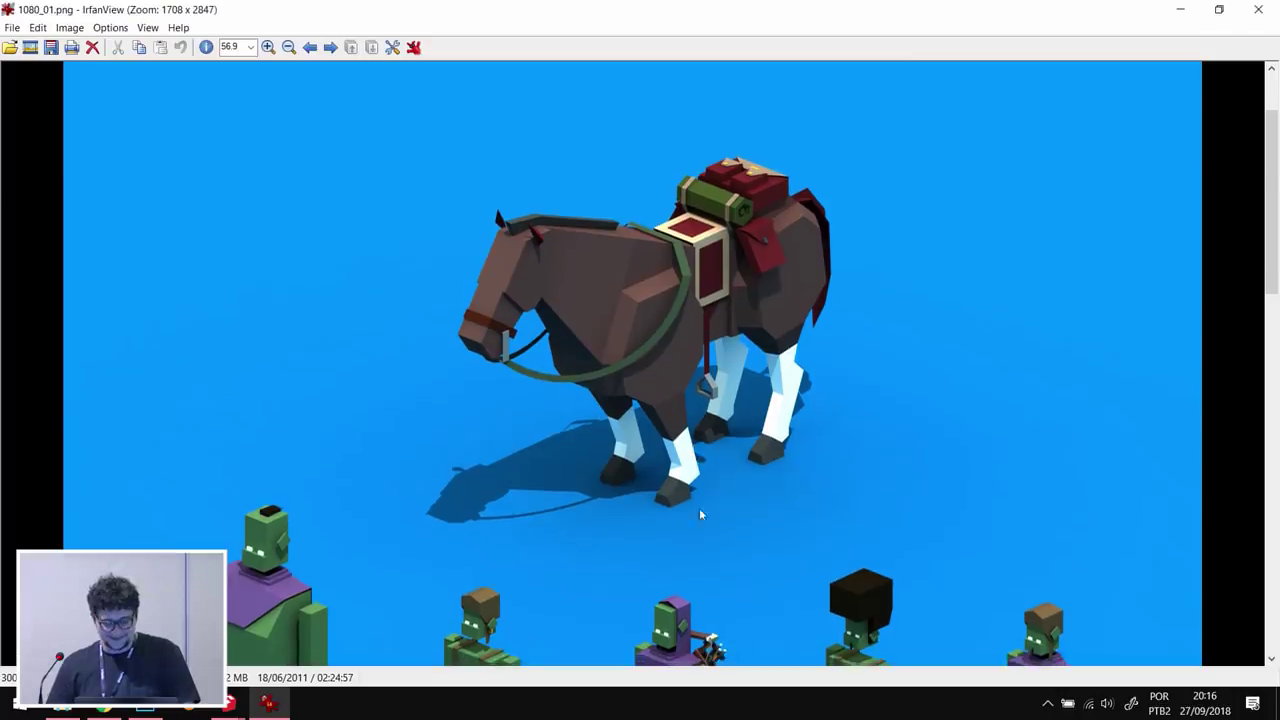
scroll(703, 528, down, 10)
scroll(729, 308, down, 6)
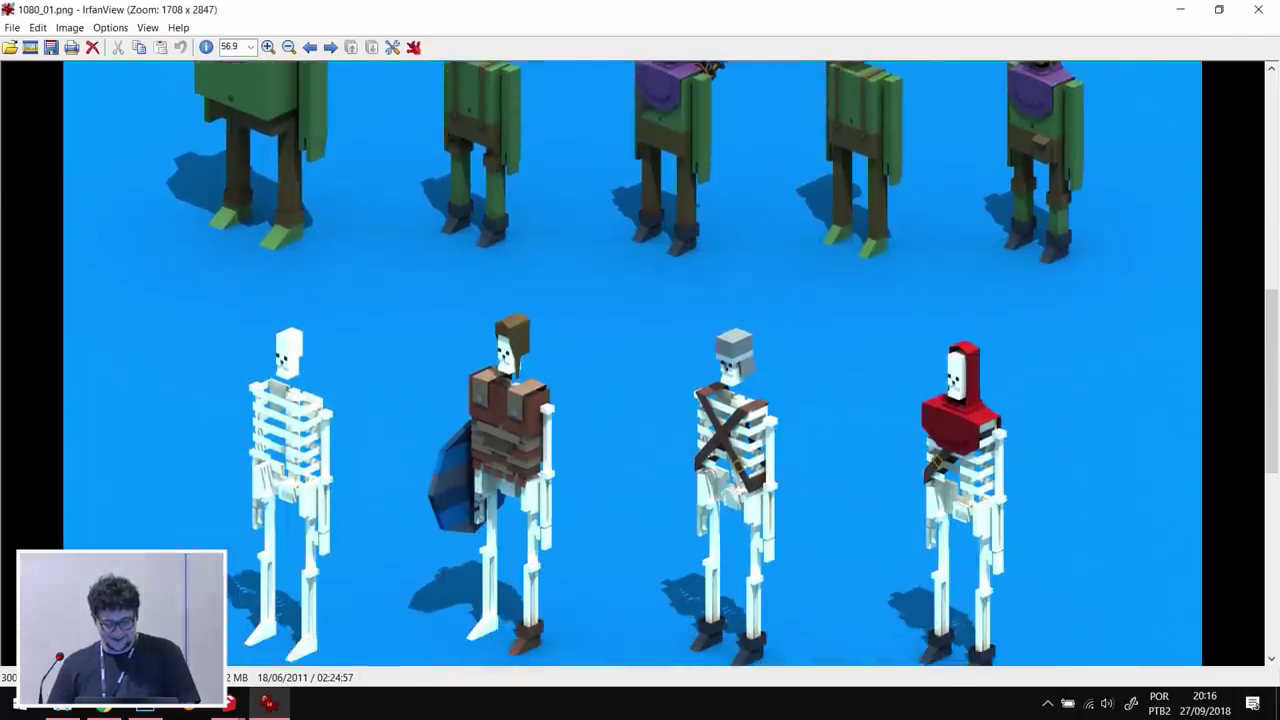
scroll(733, 407, down, 5)
scroll(731, 395, down, 3)
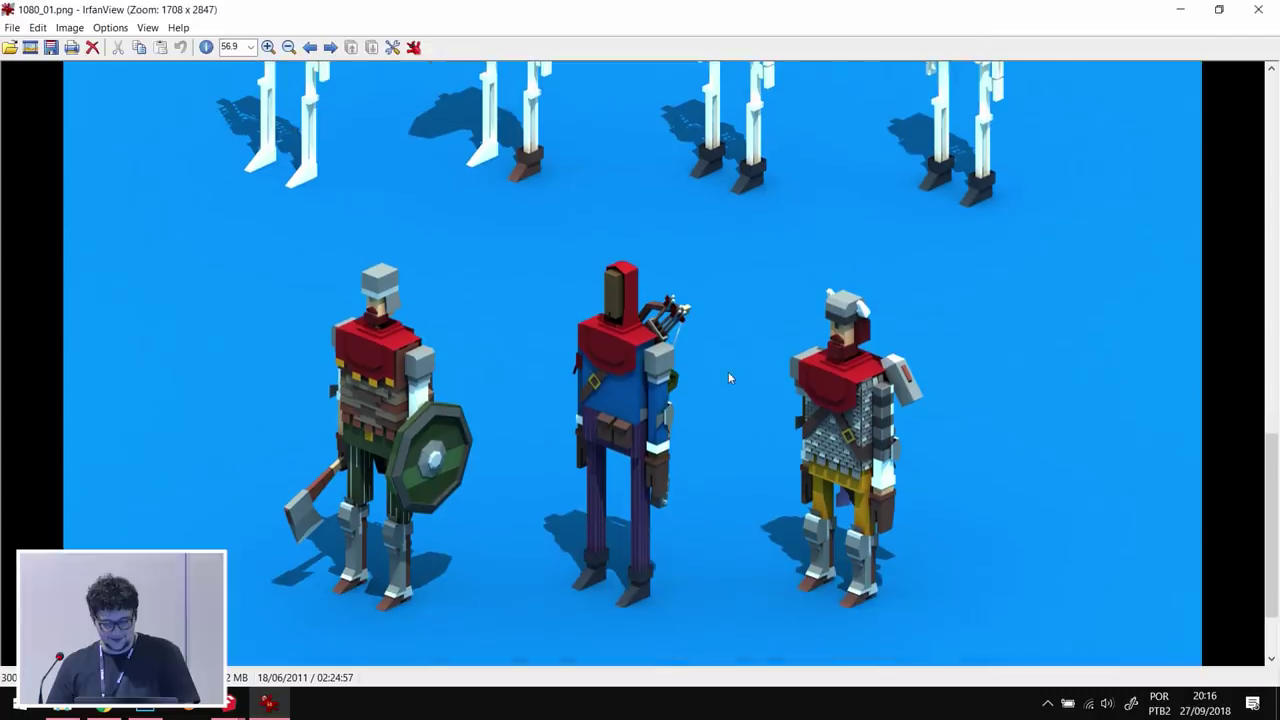
click(1258, 9)
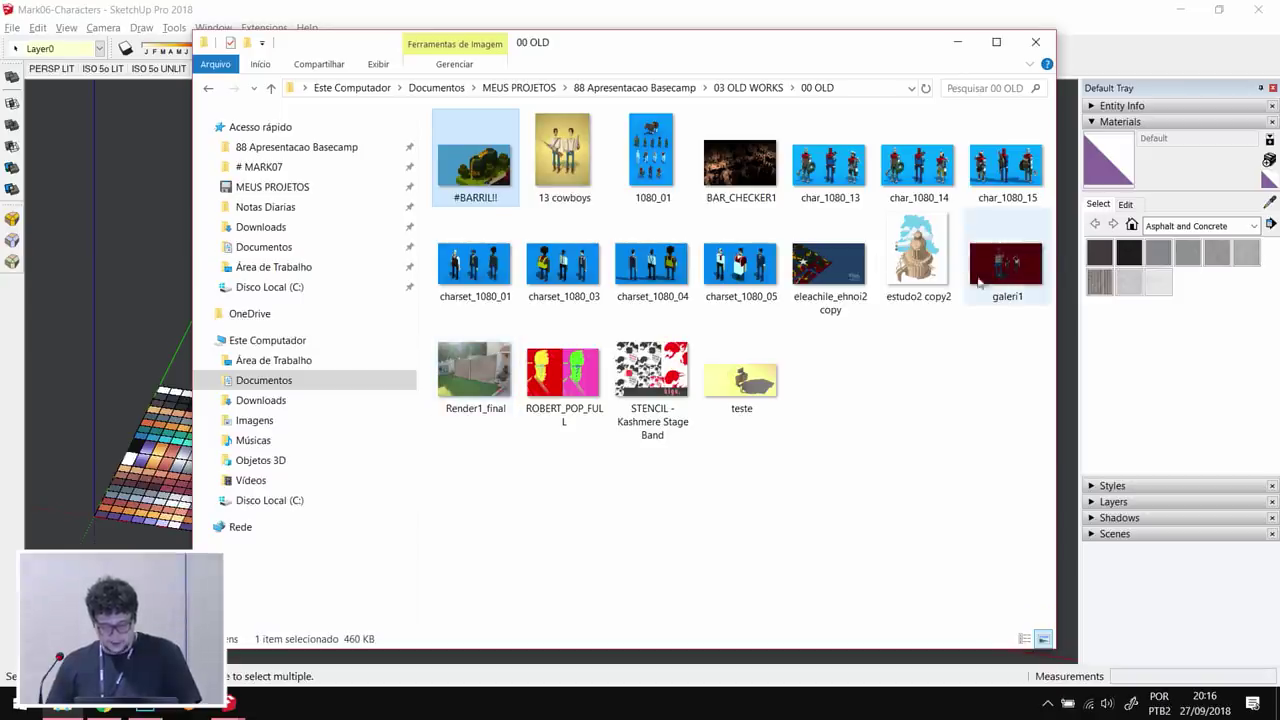
- Open Render1_final.bmp, the garden lattice fence render, then close IrfanView
double_click(475, 370)
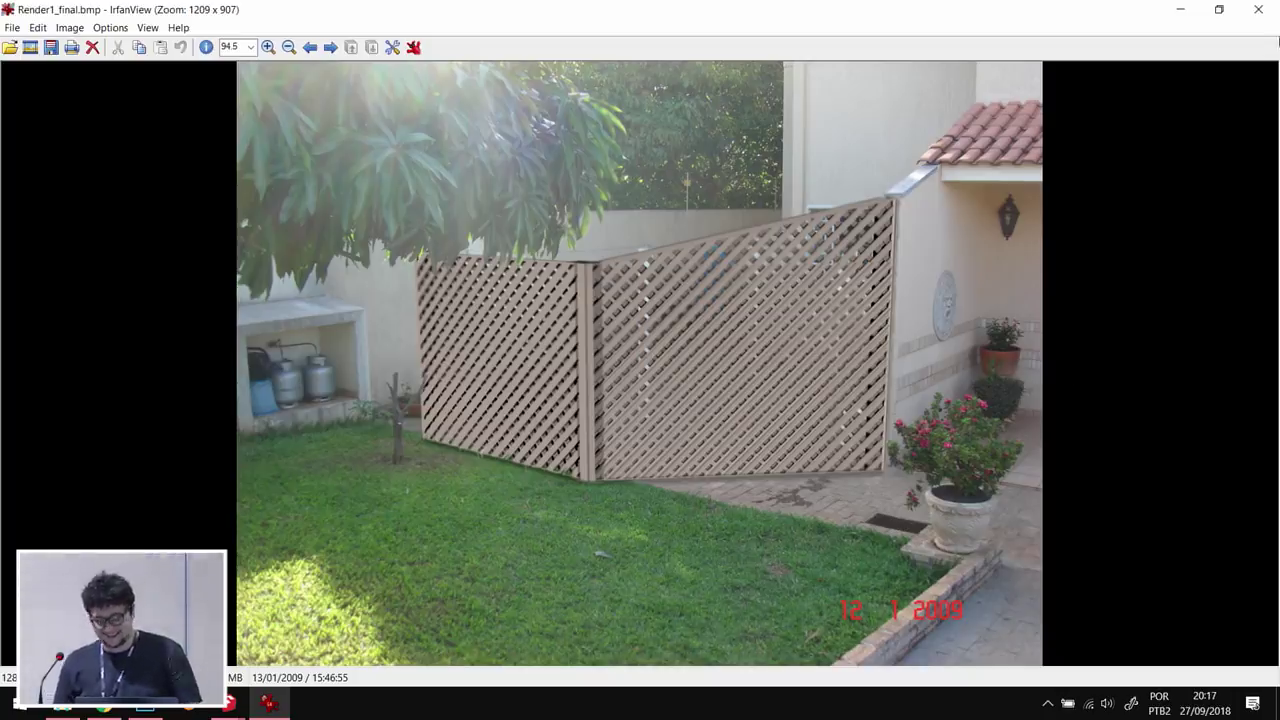
click(1258, 9)
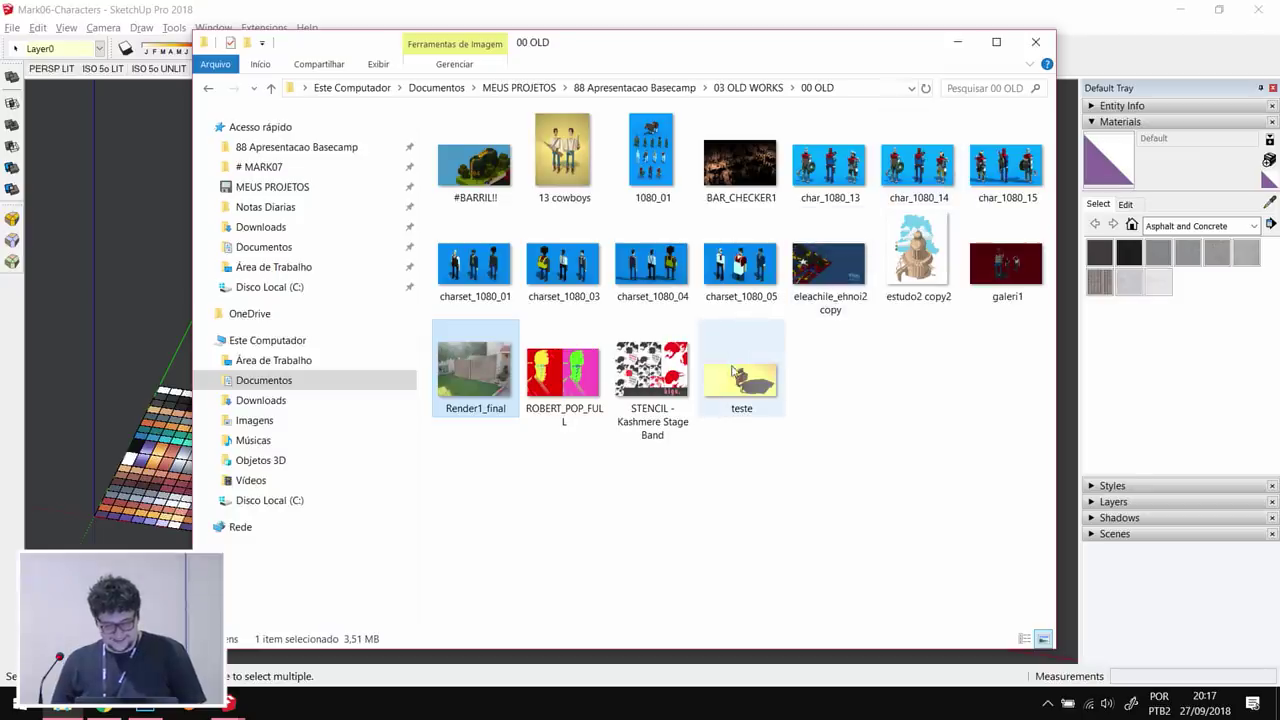
- Open 01-EDIT copy.jpg from 03 OLD WORKS > 01 ARCHITECTURE in the image viewer
click(749, 87)
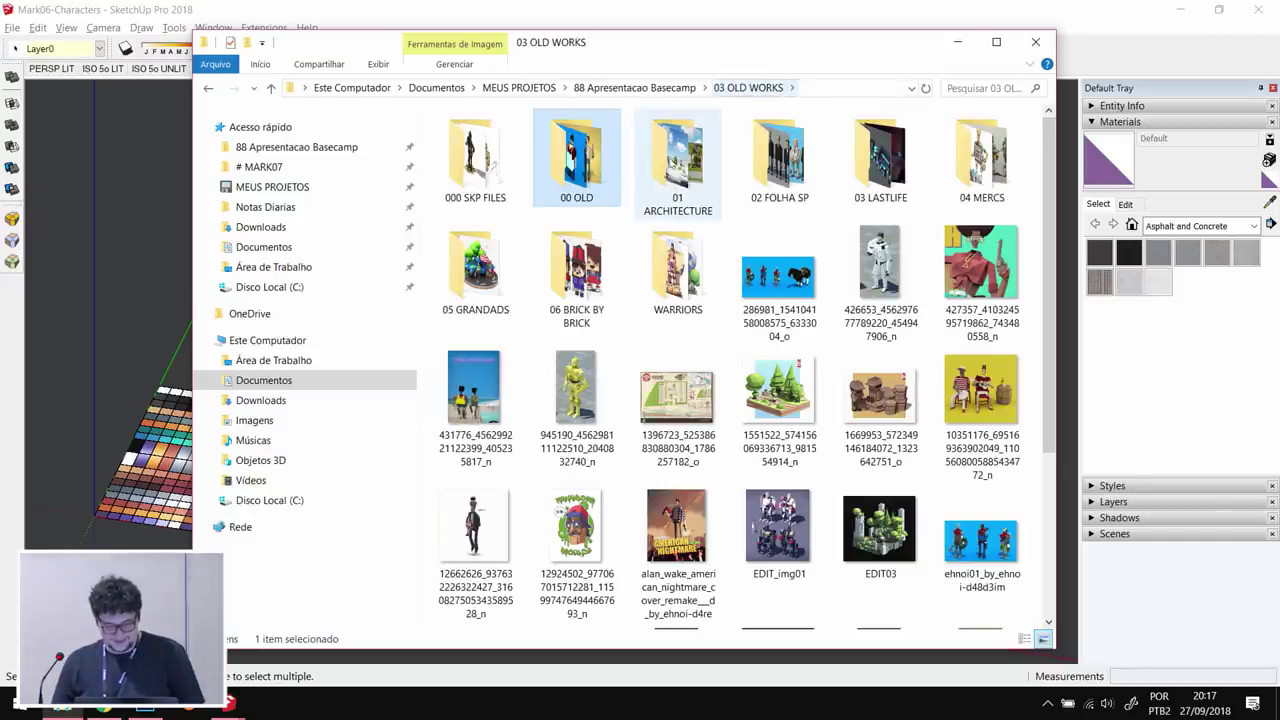
double_click(673, 170)
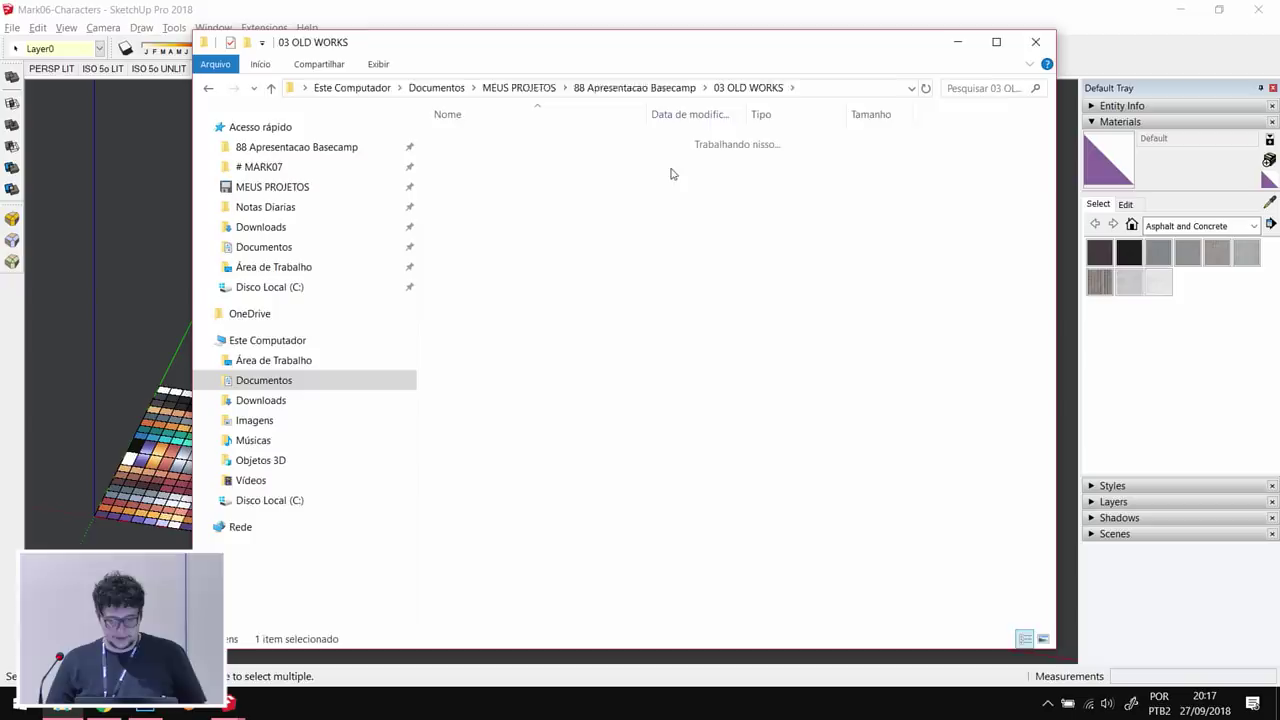
double_click(489, 190)
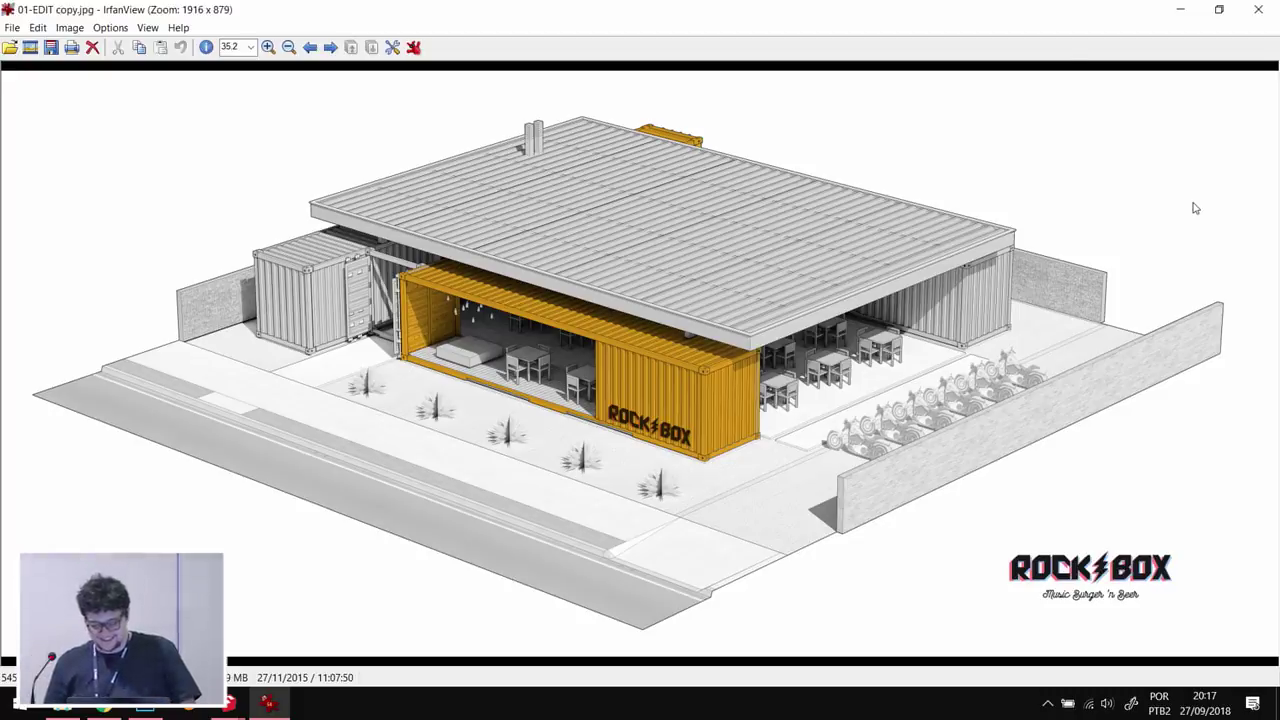
- Page through 02-EDIT copy, the night tower and Cópia de EDIT02 to the e1/e2 tower elevations
key(space)
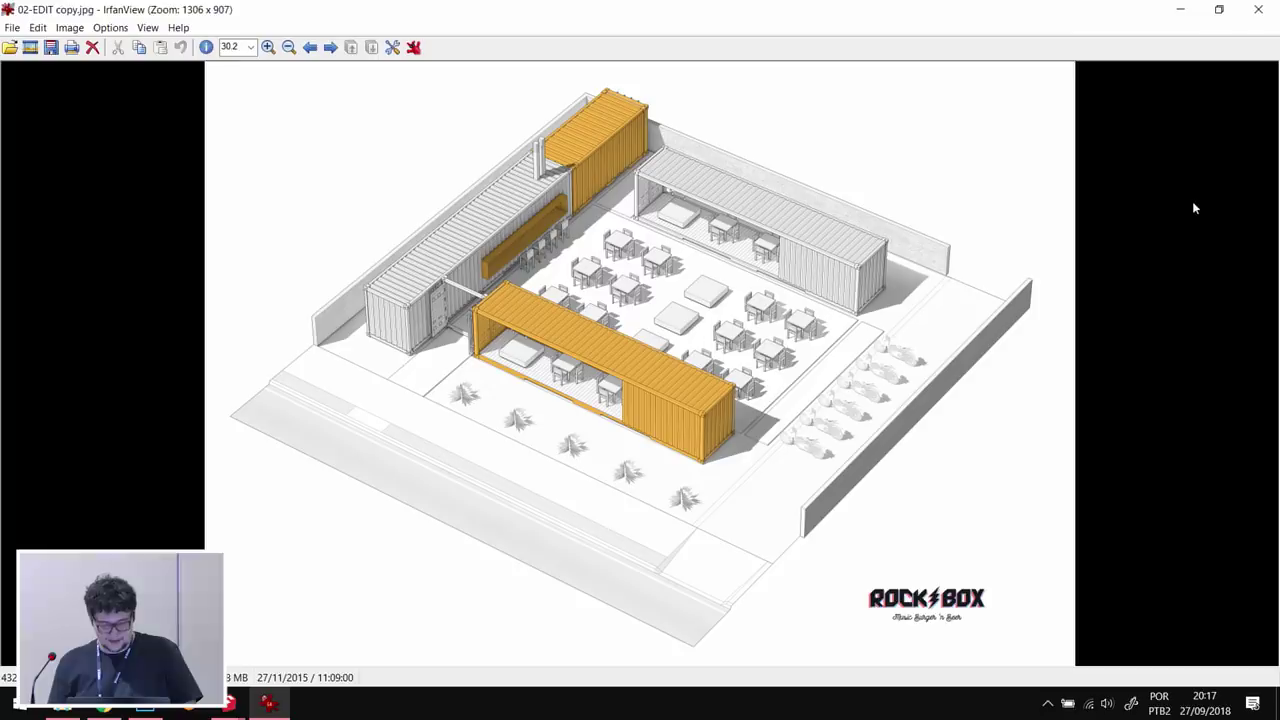
key(space)
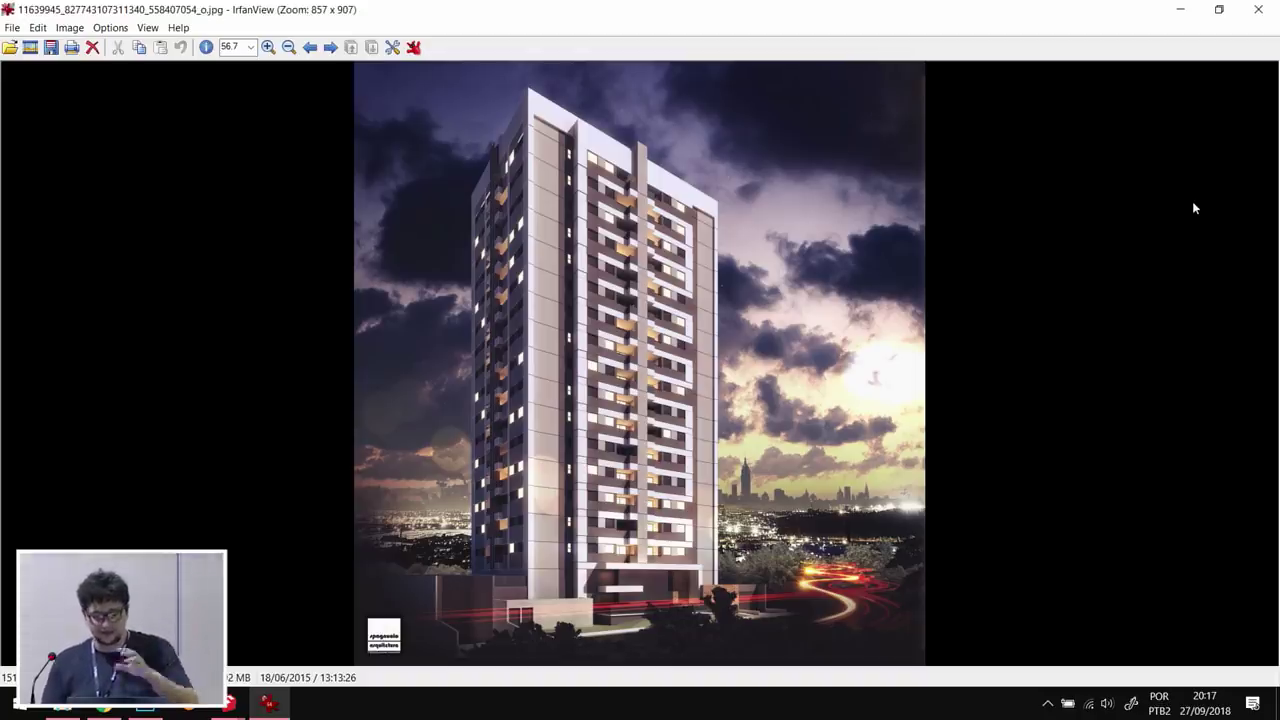
key(Right)
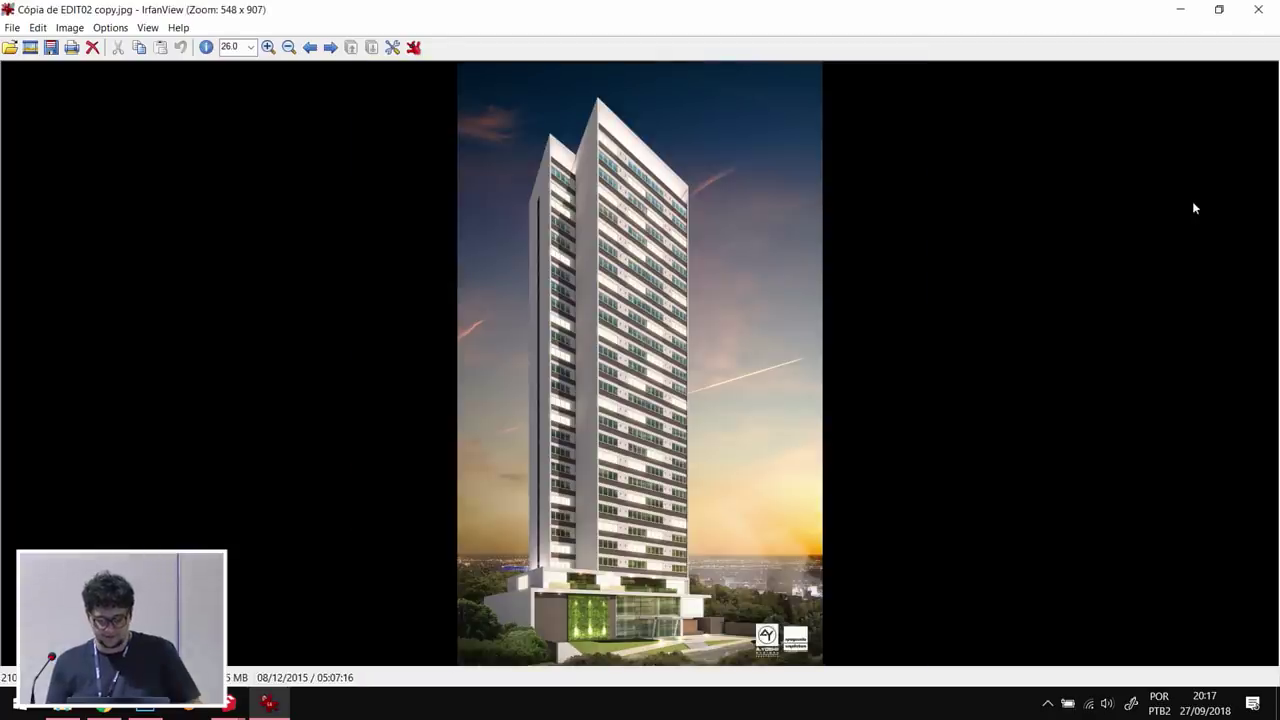
key(Right)
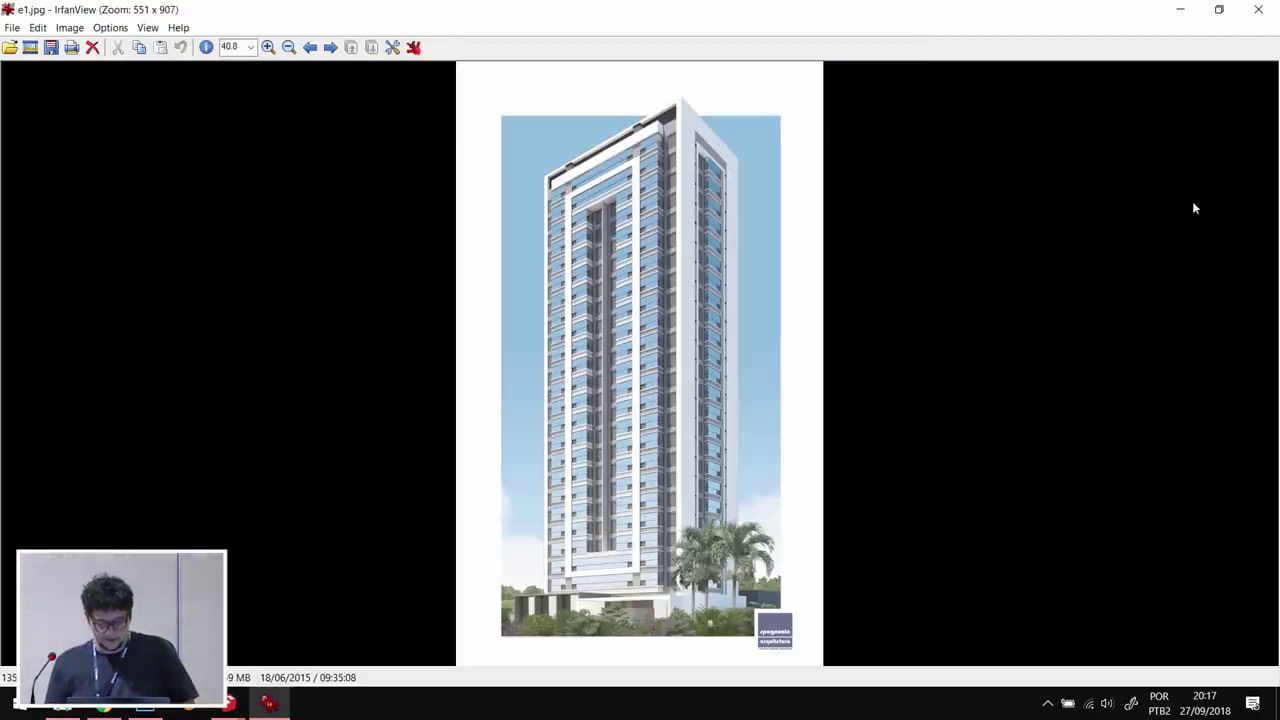
key(Right)
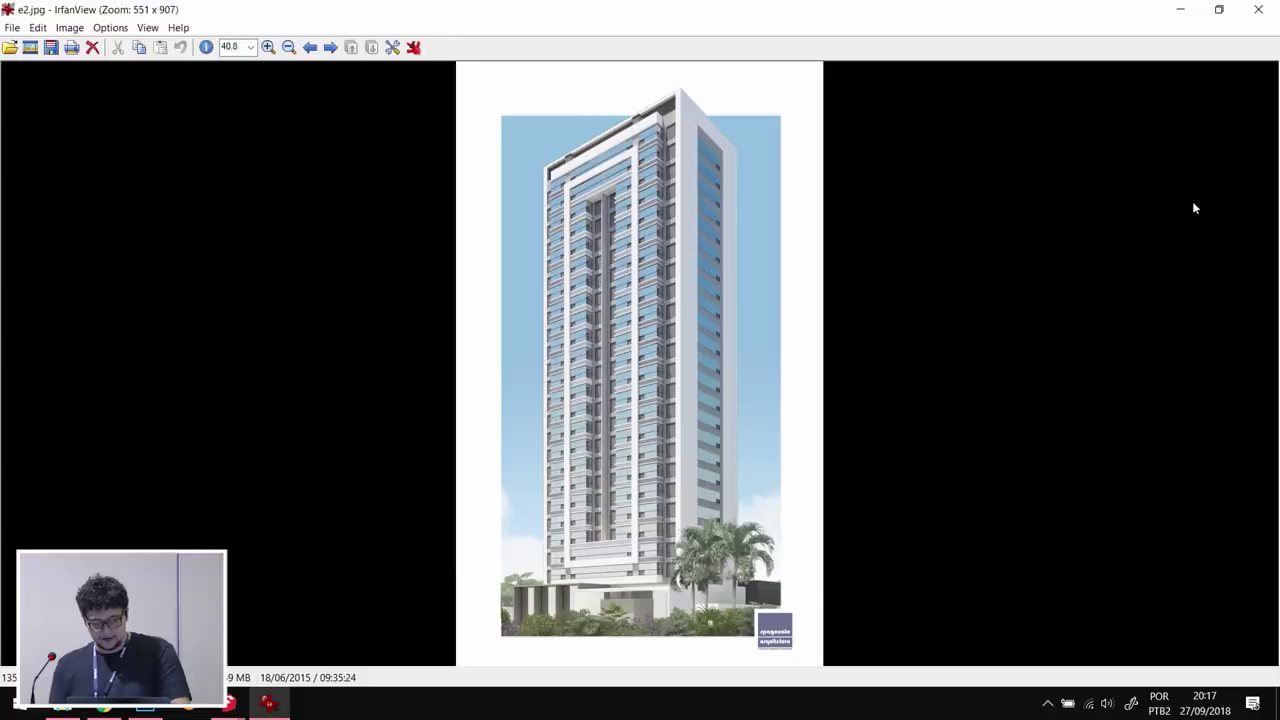
key(Left)
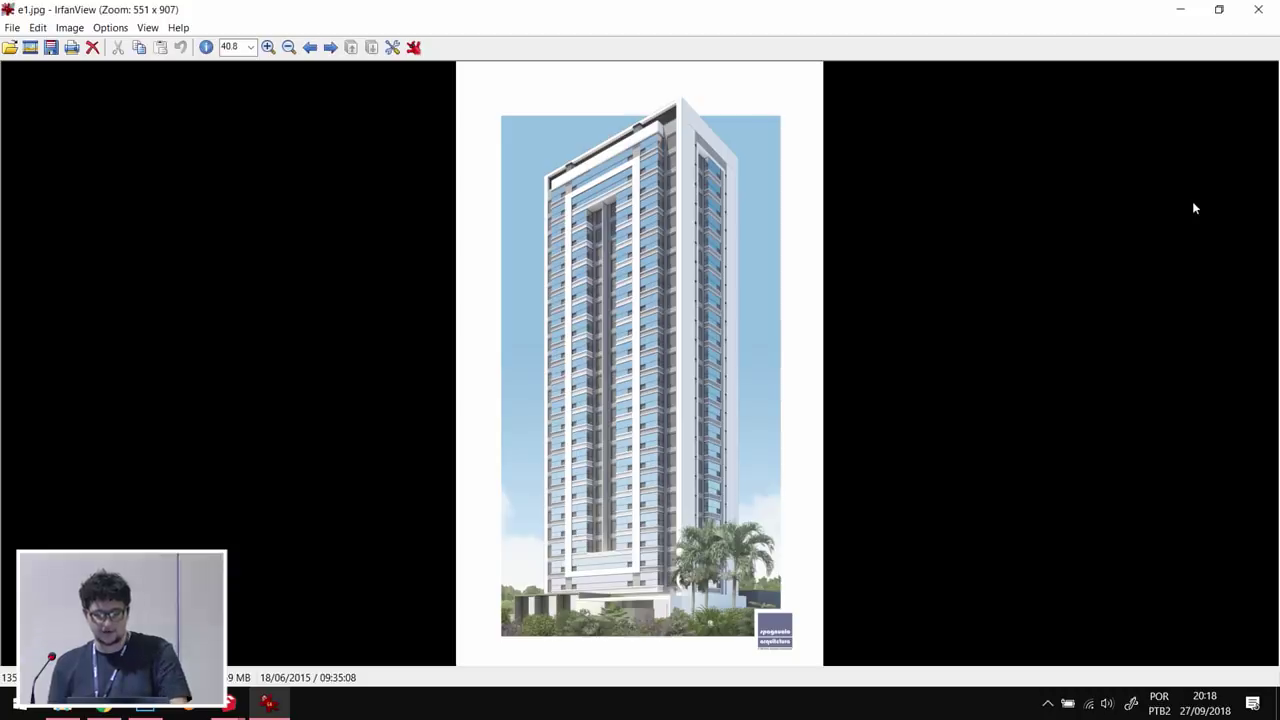
- Flip between the e1–e4 tower facade variants and Estudos copy house studies, ending on e3
key(Right)
key(Right)
key(Right)
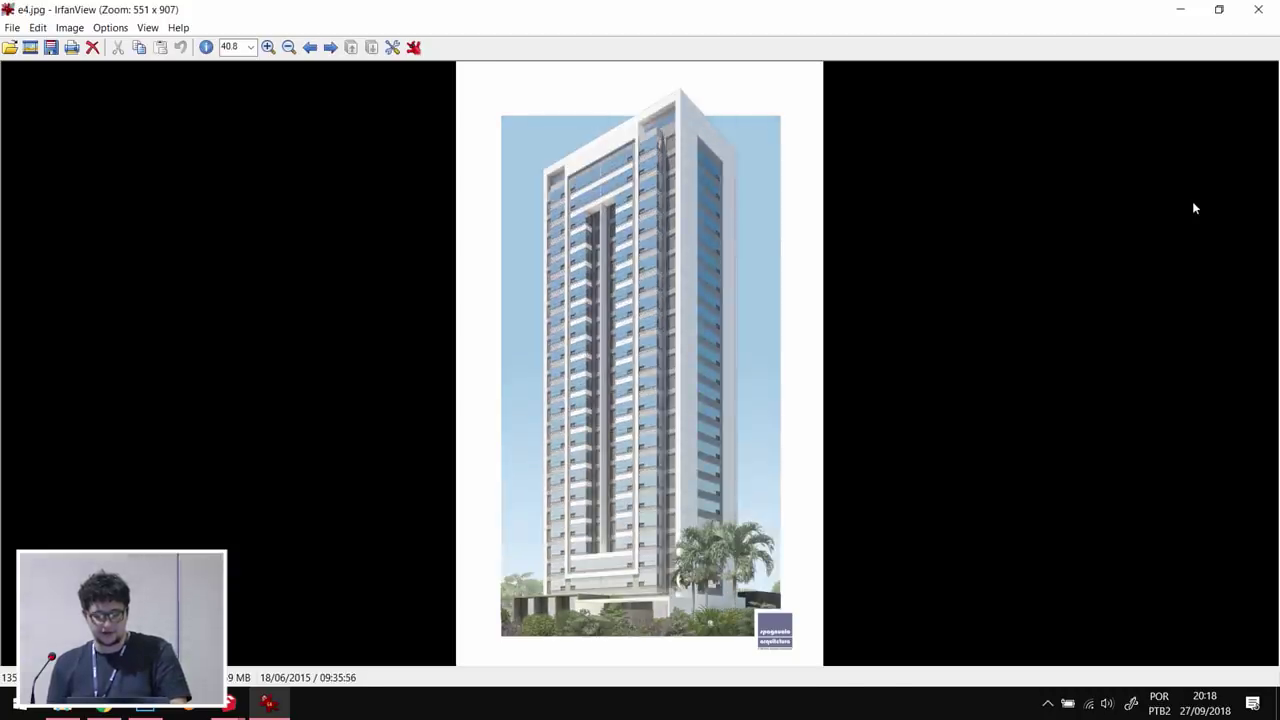
key(Right)
key(Left)
key(Left)
key(Left)
key(Left)
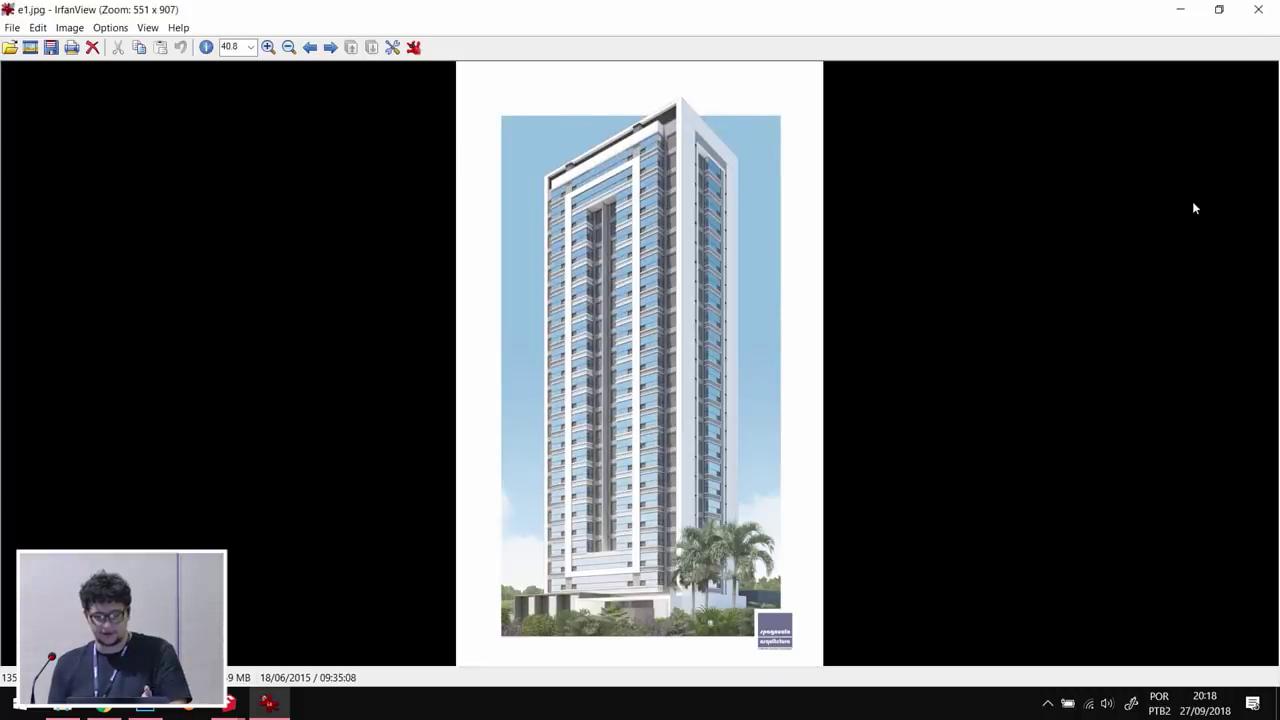
key(Right)
key(Left)
key(Right)
key(Right)
key(Right)
key(Right)
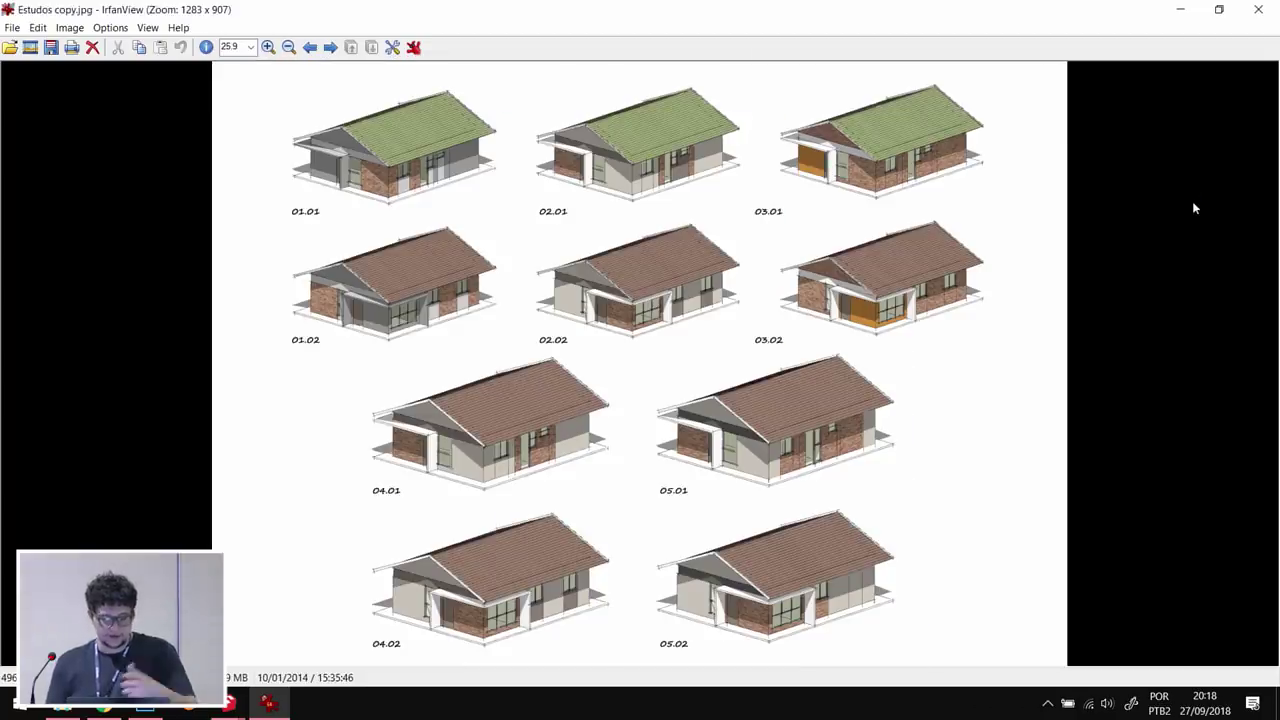
- Advance past the house studies and IMG01 glass towers to IMG10.jpg, then close IrfanView
key(Right)
key(Right)
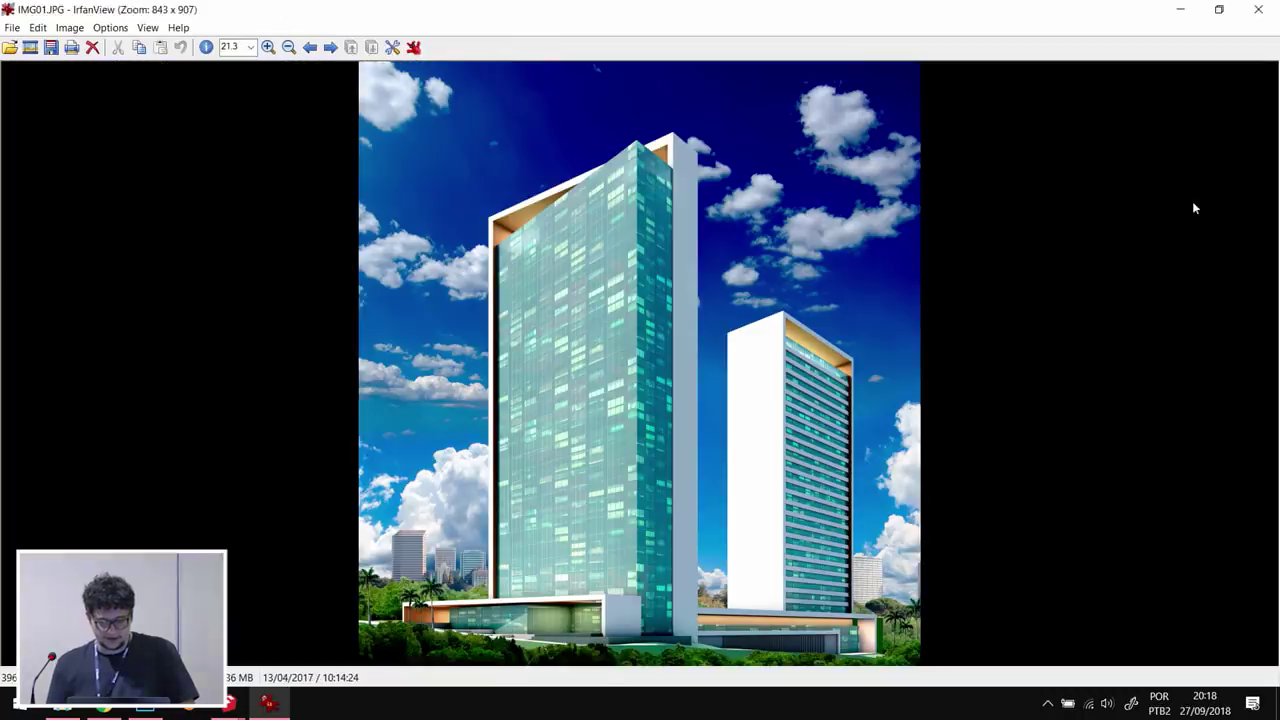
key(Right)
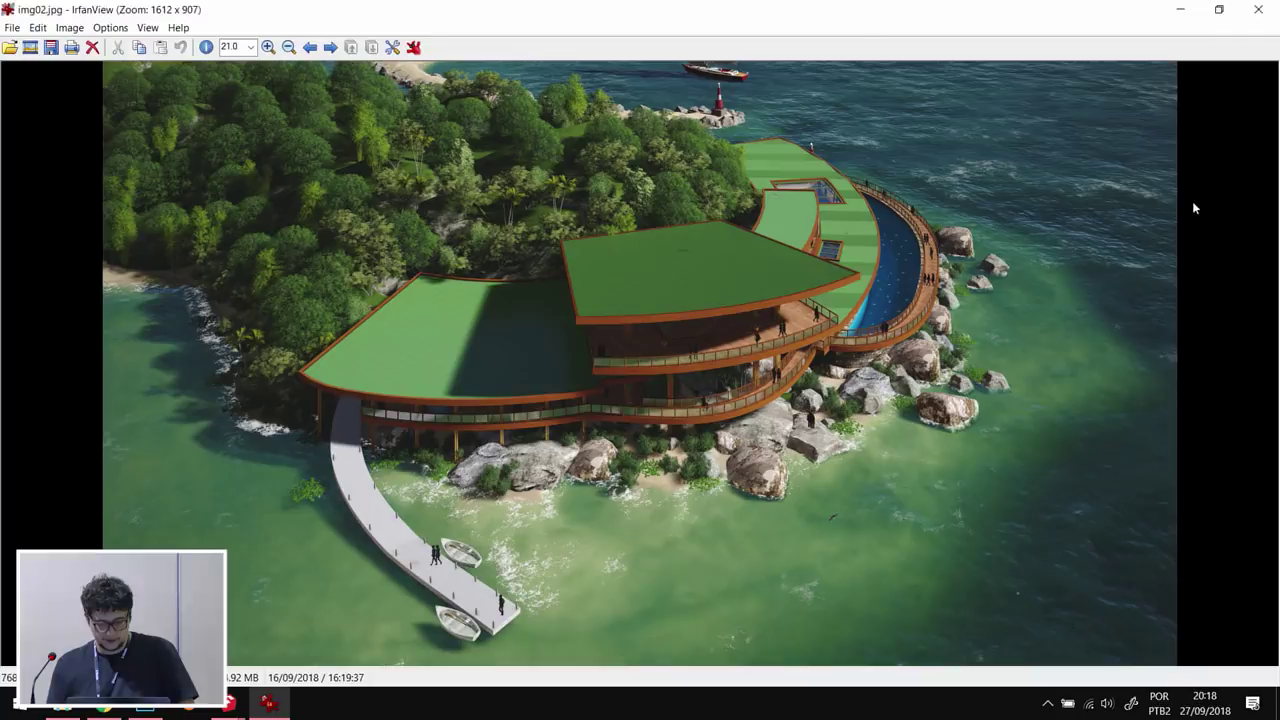
key(Right)
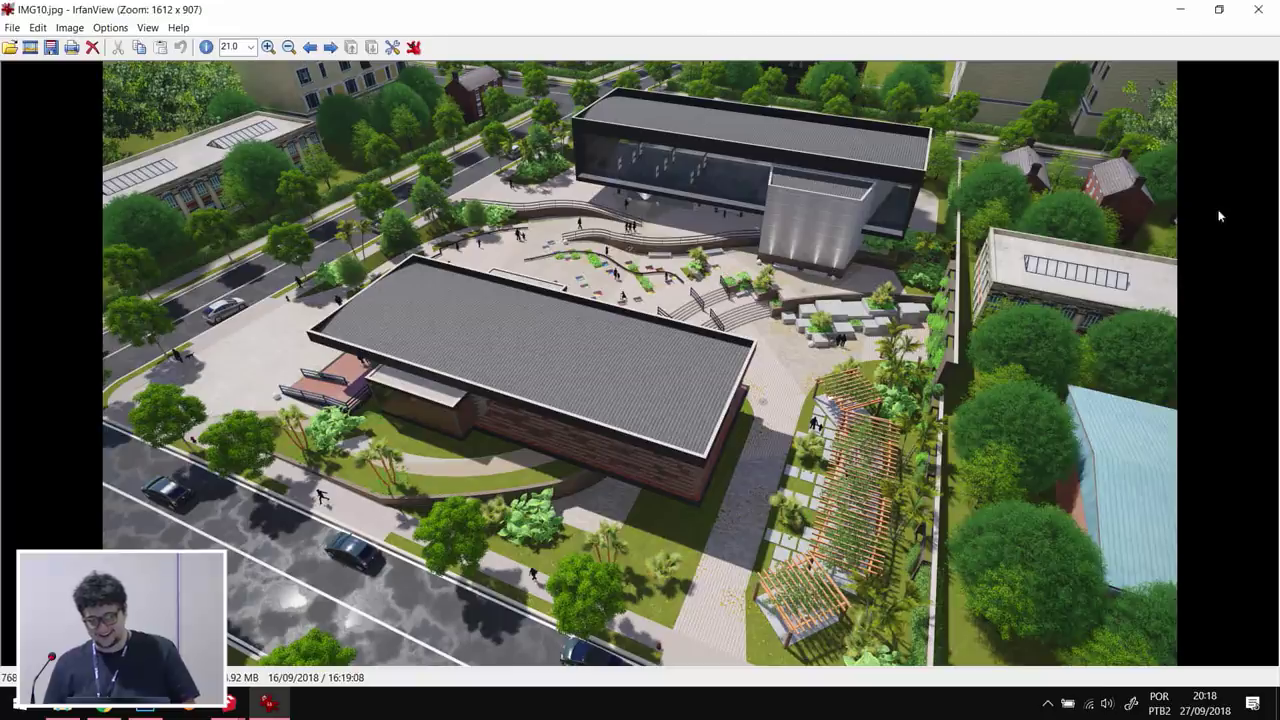
click(1258, 9)
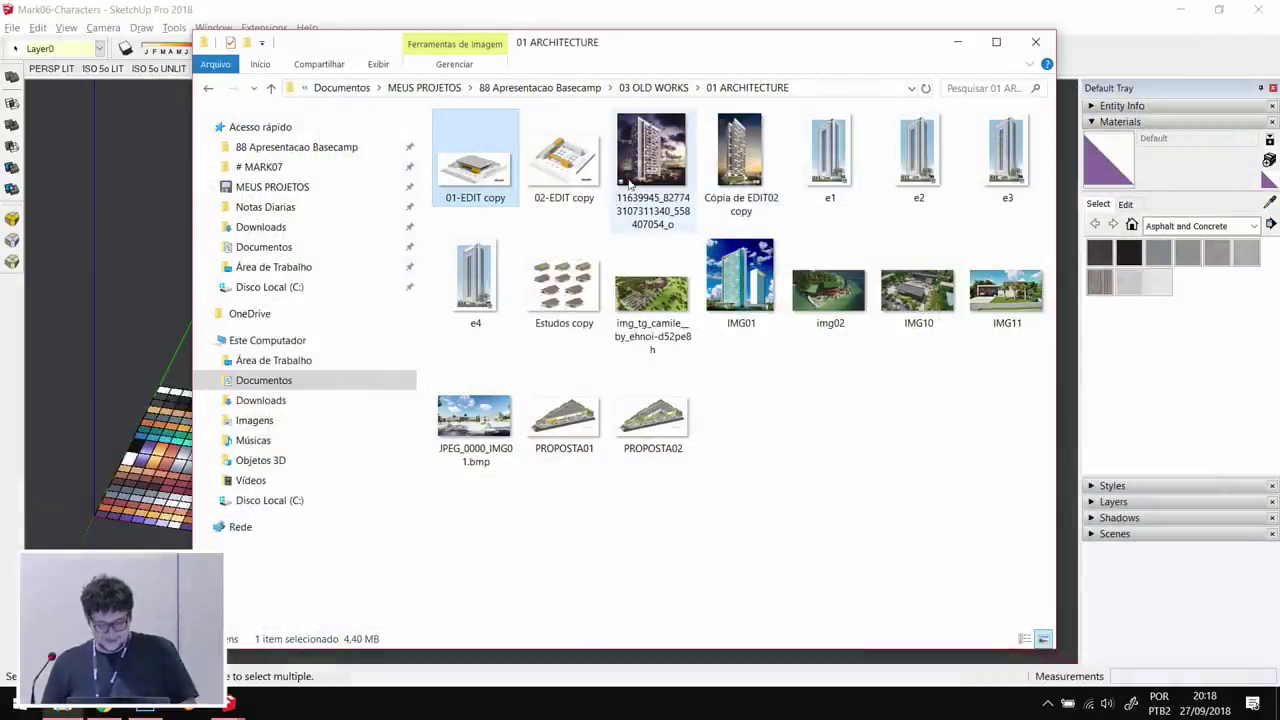
- Open galera_render02 copy from 03 OLD WORKS > 02 FOLHA SP and advance to galera03.JPG
click(660, 89)
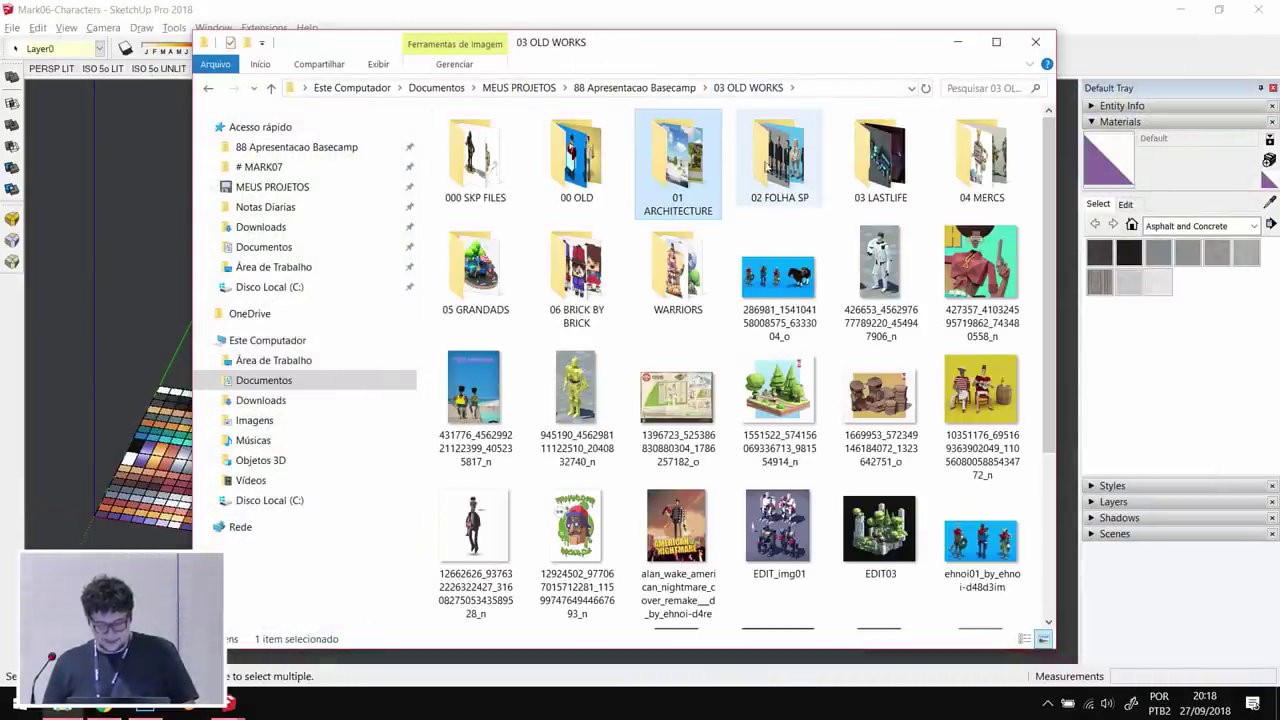
double_click(777, 165)
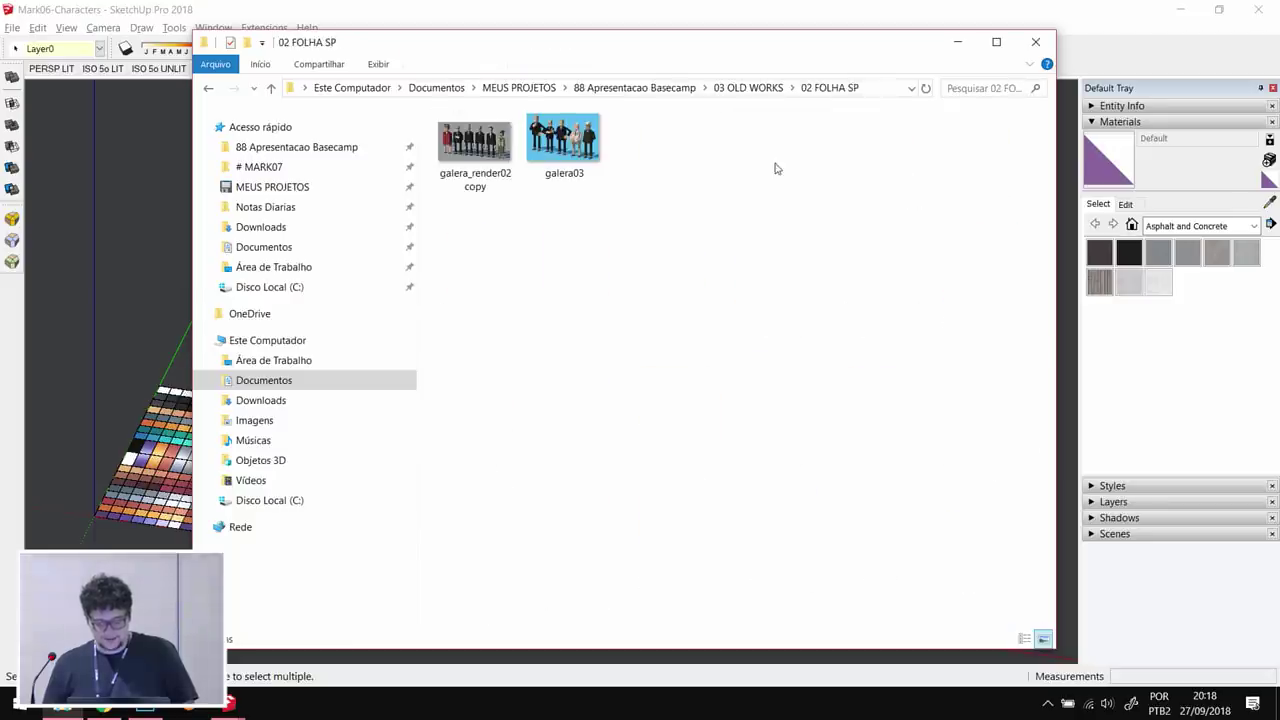
click(490, 145)
double_click(490, 145)
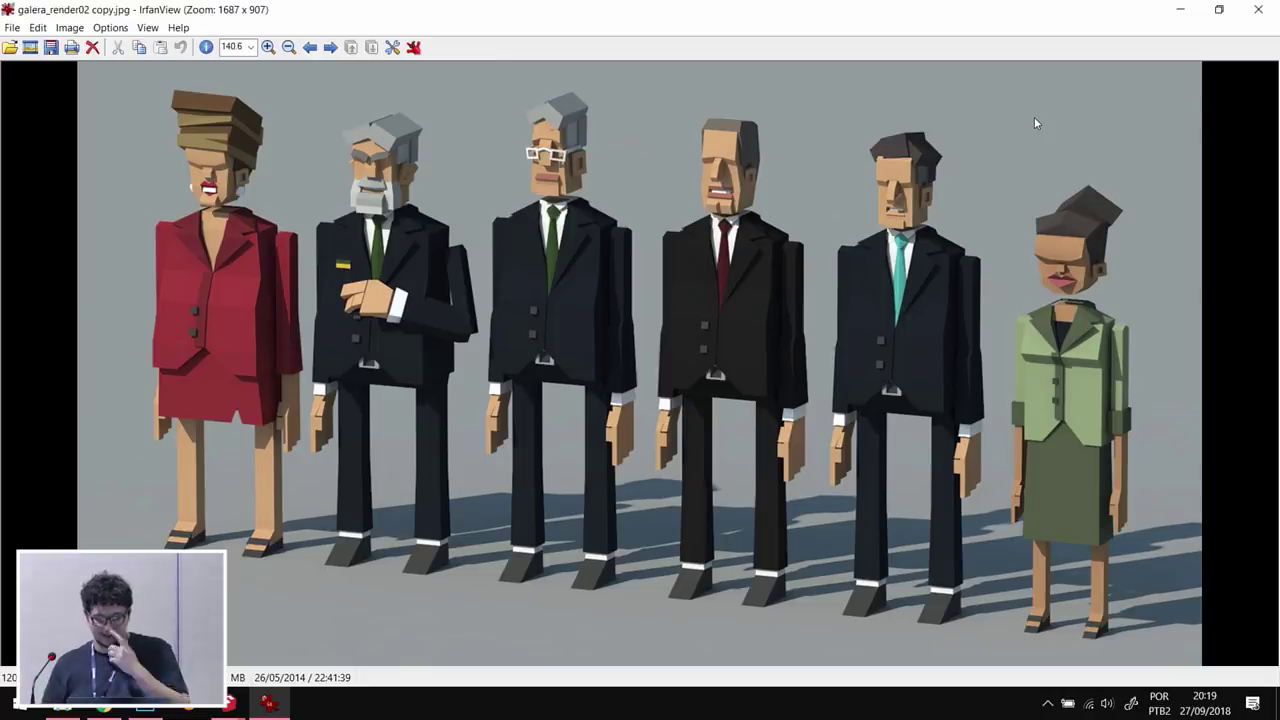
key(Right)
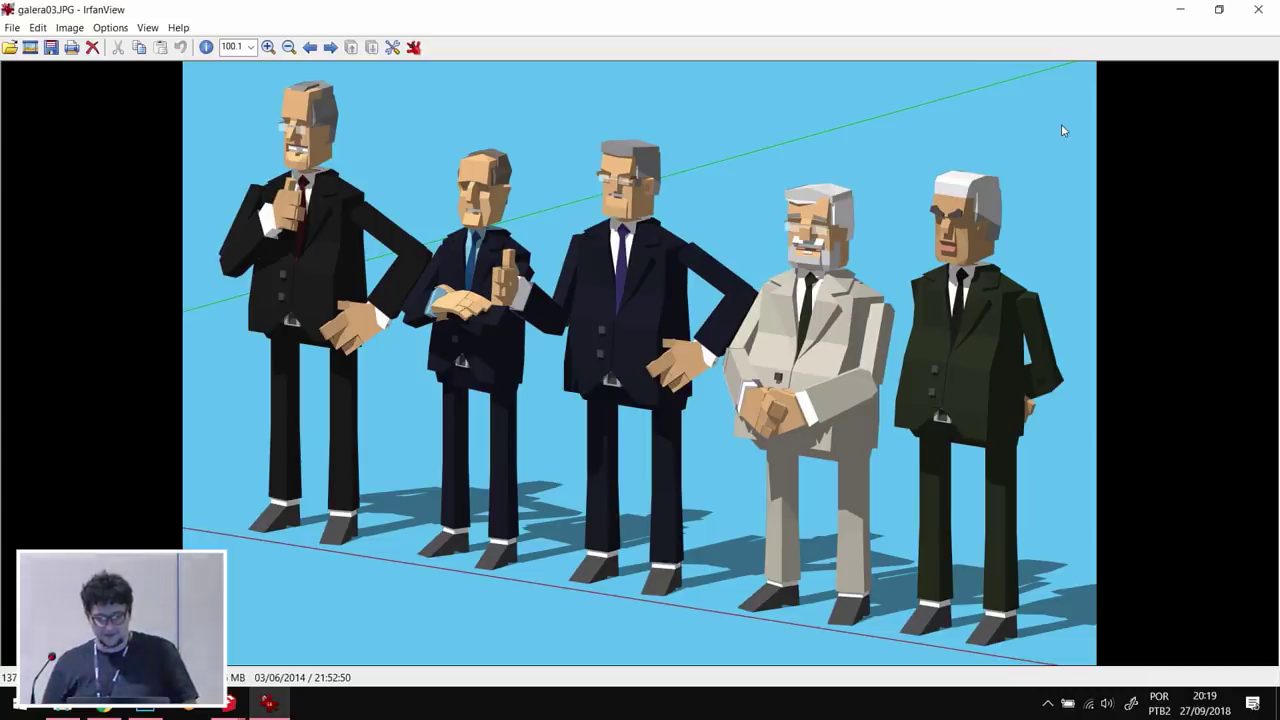
- Close IrfanView, go to 03 OLD WORKS > 03 LASTLIFE, and open BBottle01.jpg
click(1258, 10)
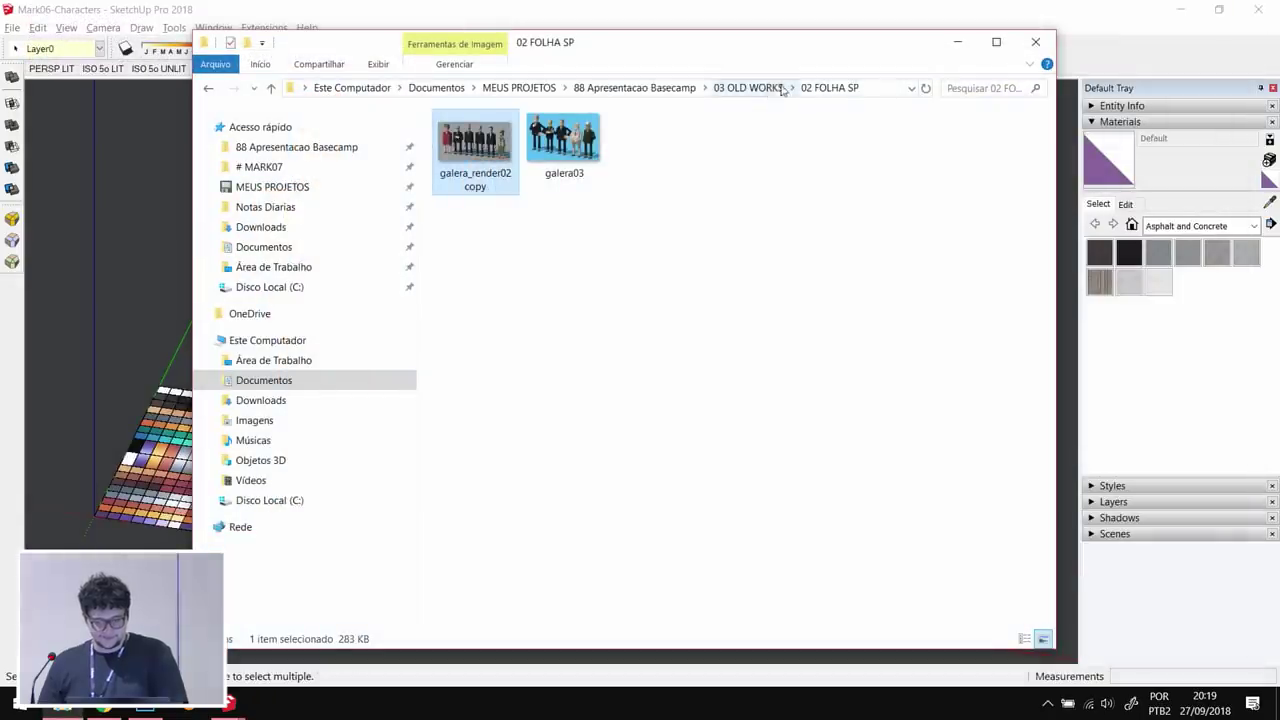
click(766, 91)
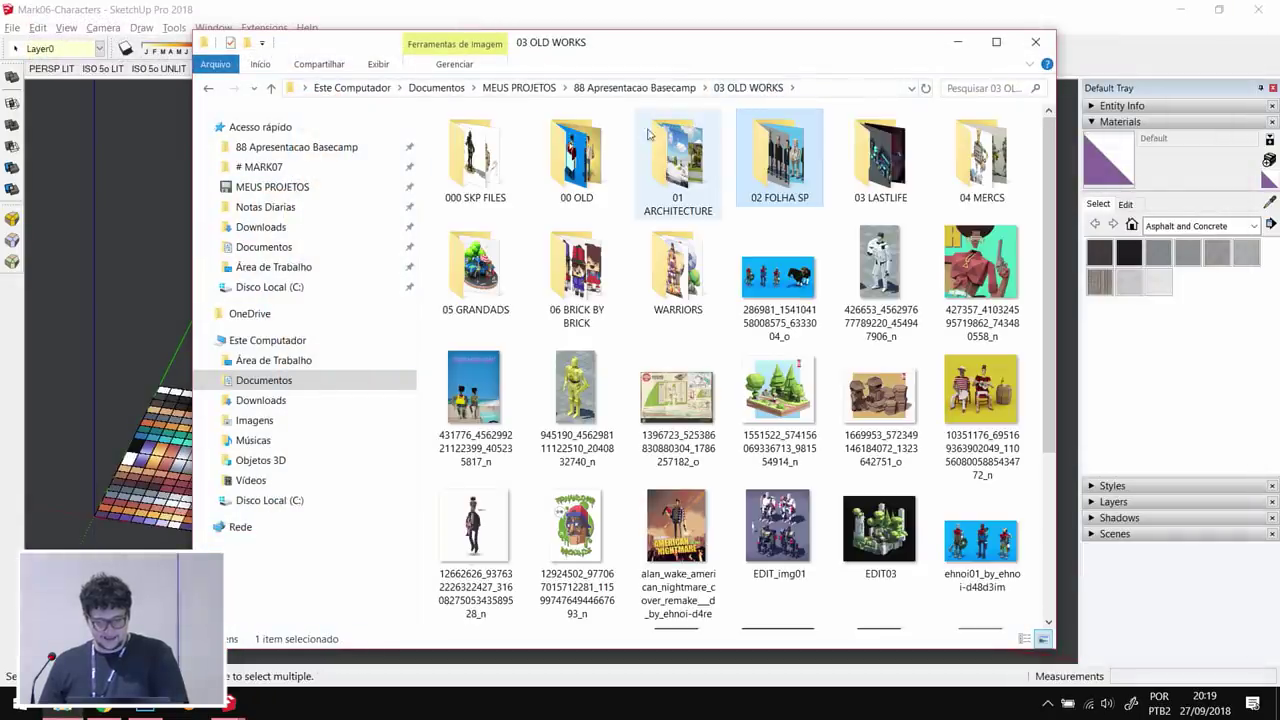
click(864, 165)
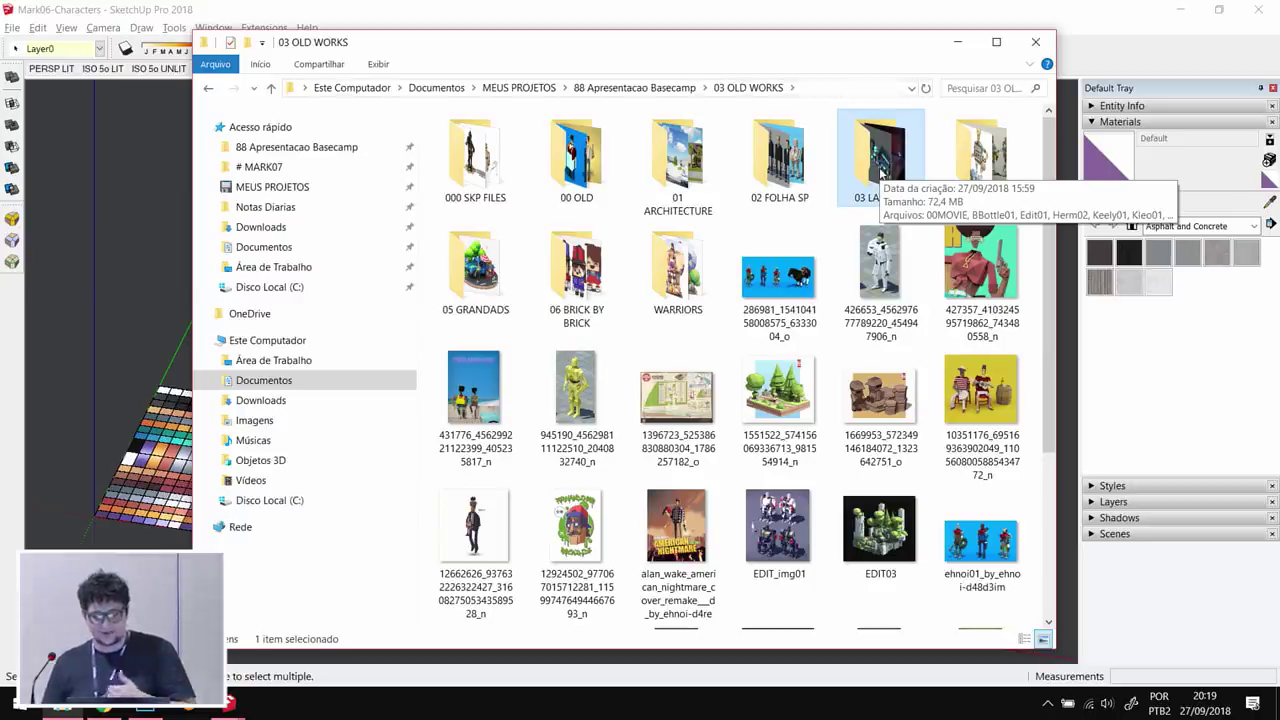
double_click(880, 172)
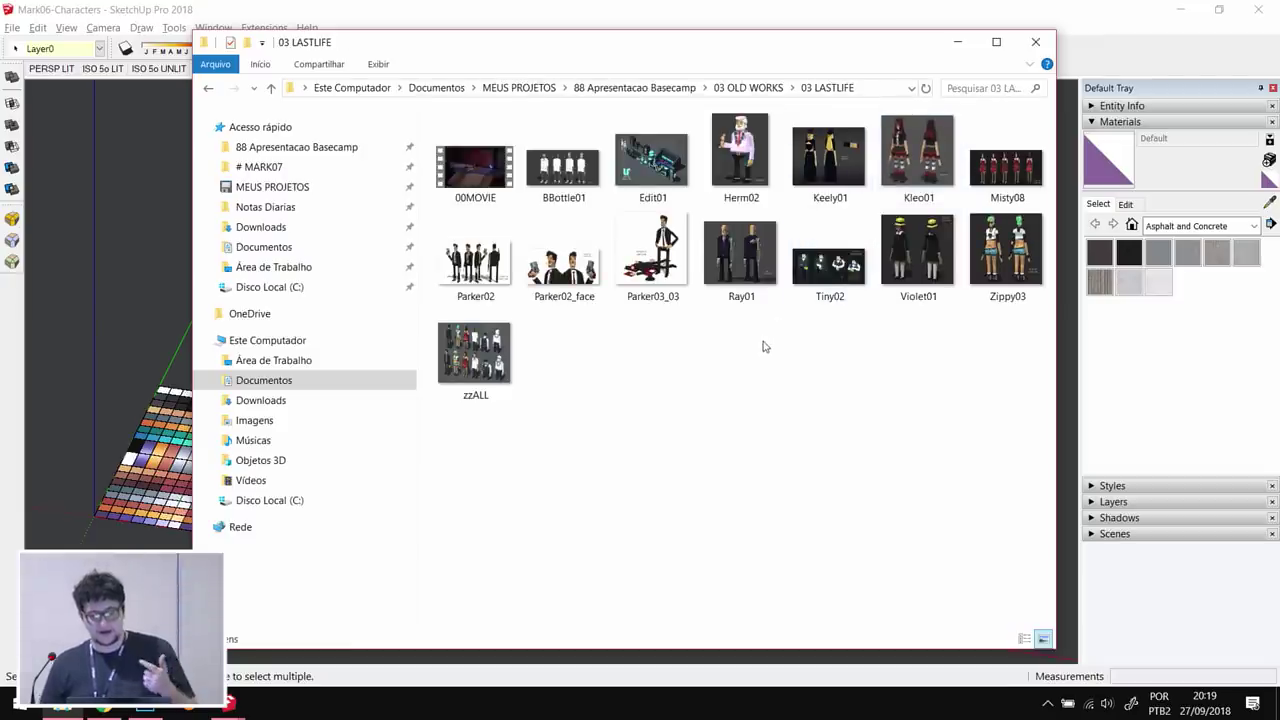
click(568, 180)
double_click(568, 180)
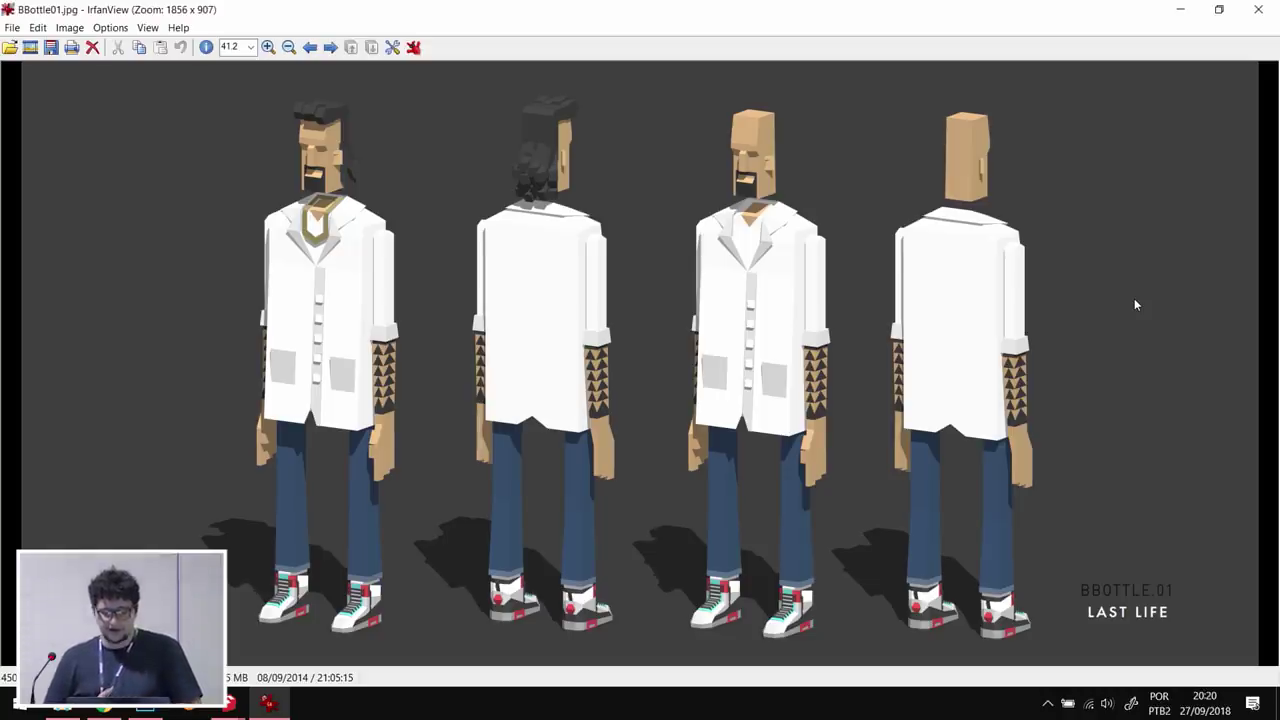
- Page through Edit01, Herm02, Keely01, Kleo01, Misty08, Parker, Ray01, Tiny02 and Zippy03 to zzALL
key(Right)
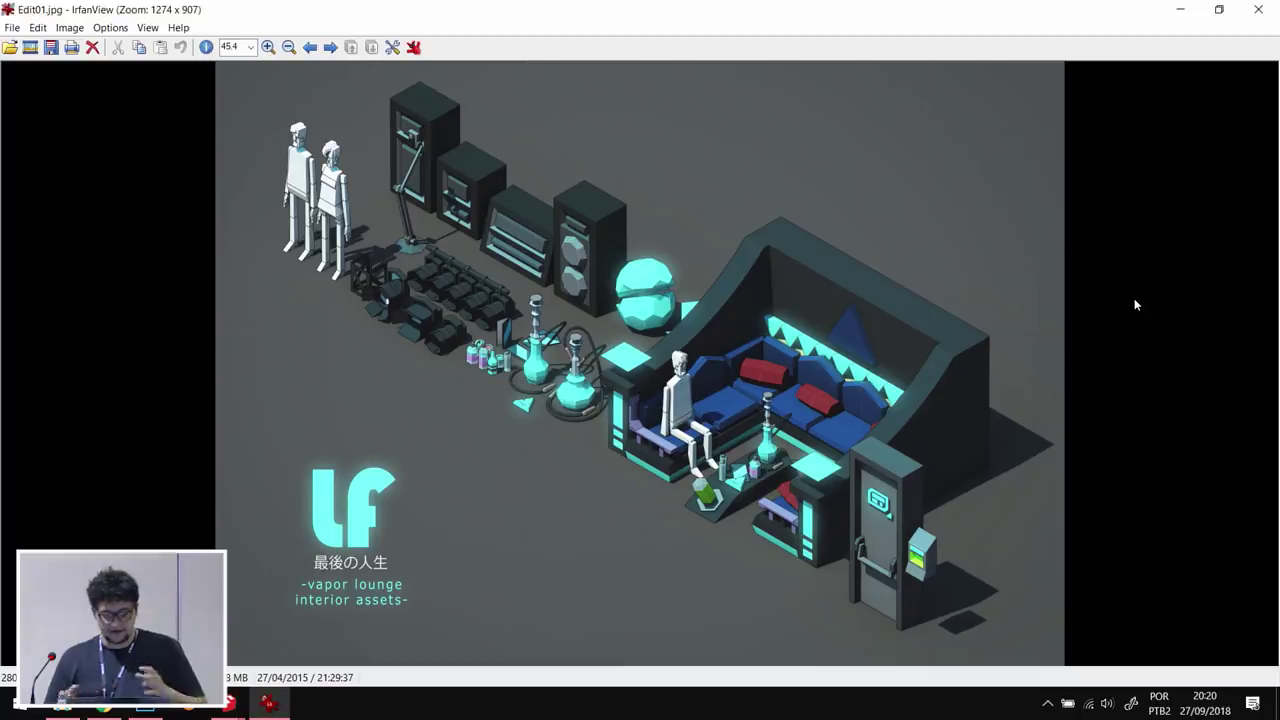
key(Right)
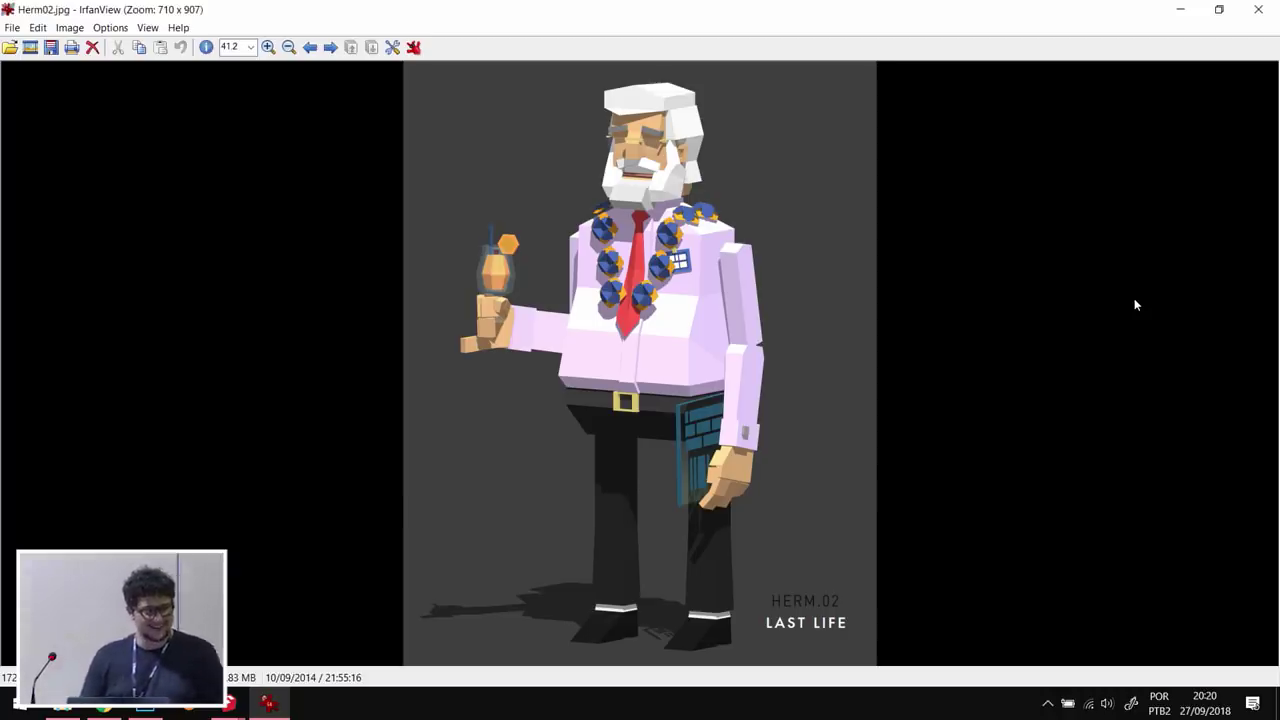
key(Right)
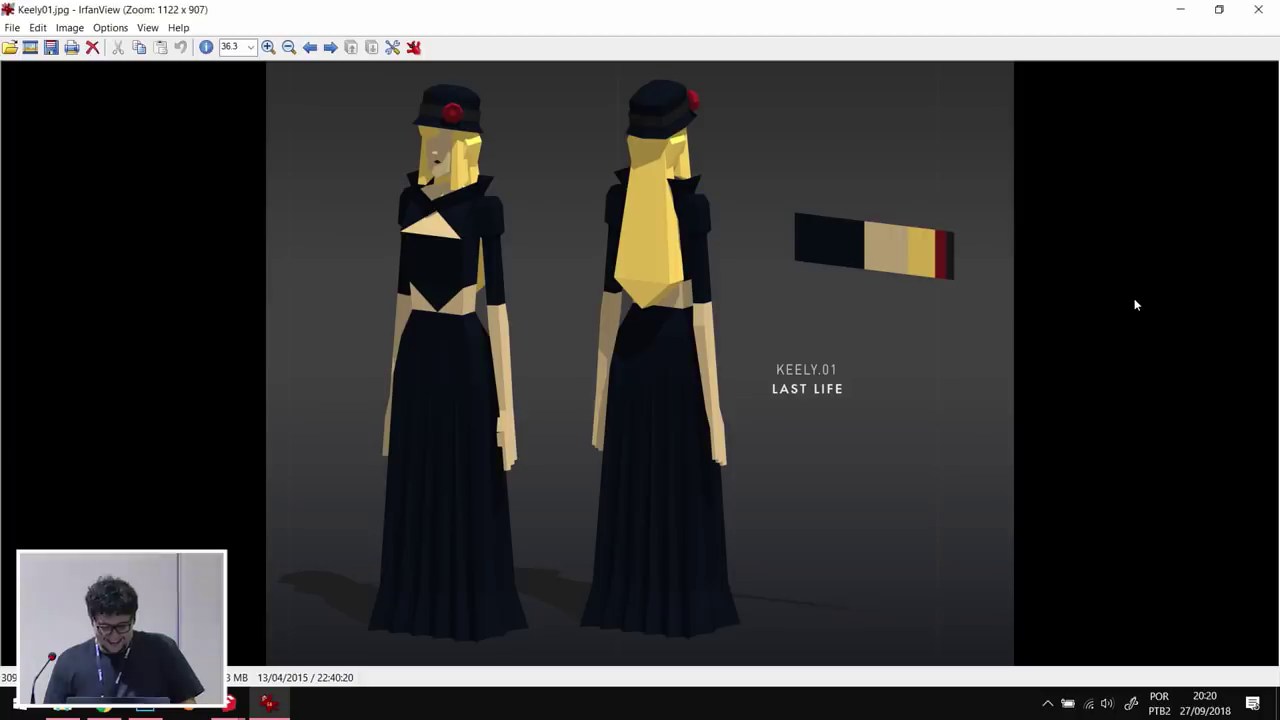
key(Right)
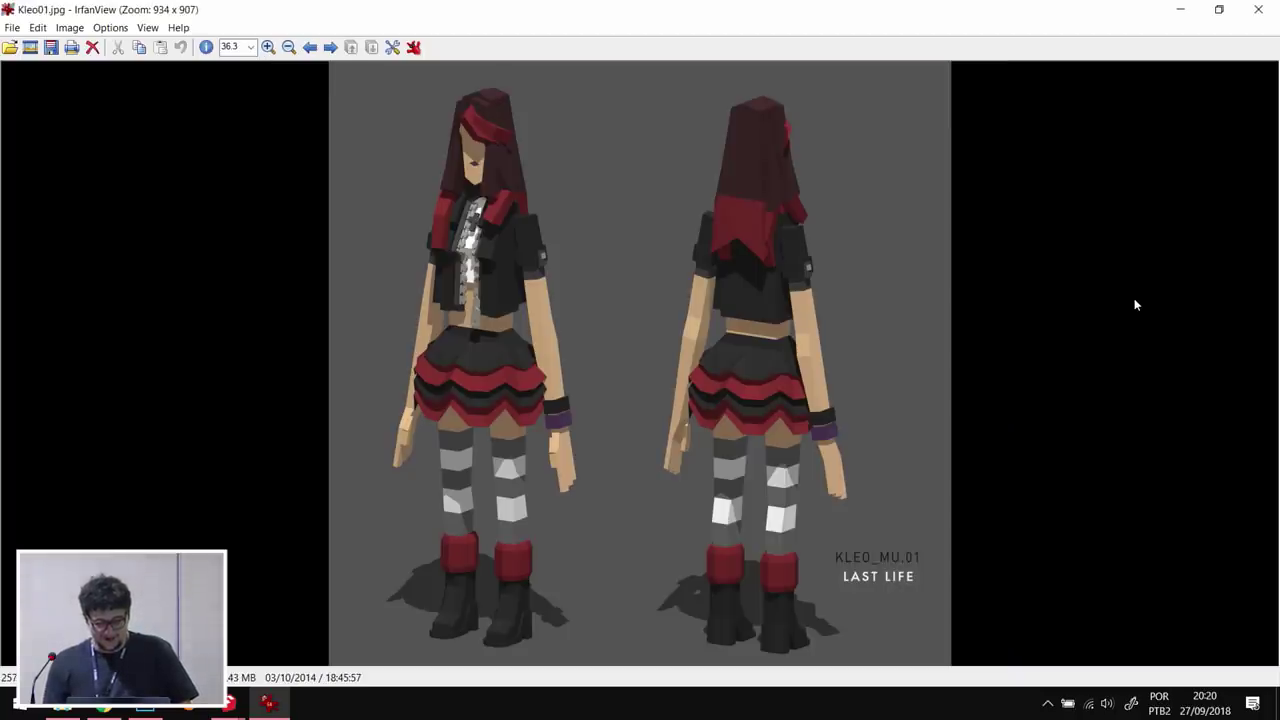
key(Right)
key(Right)
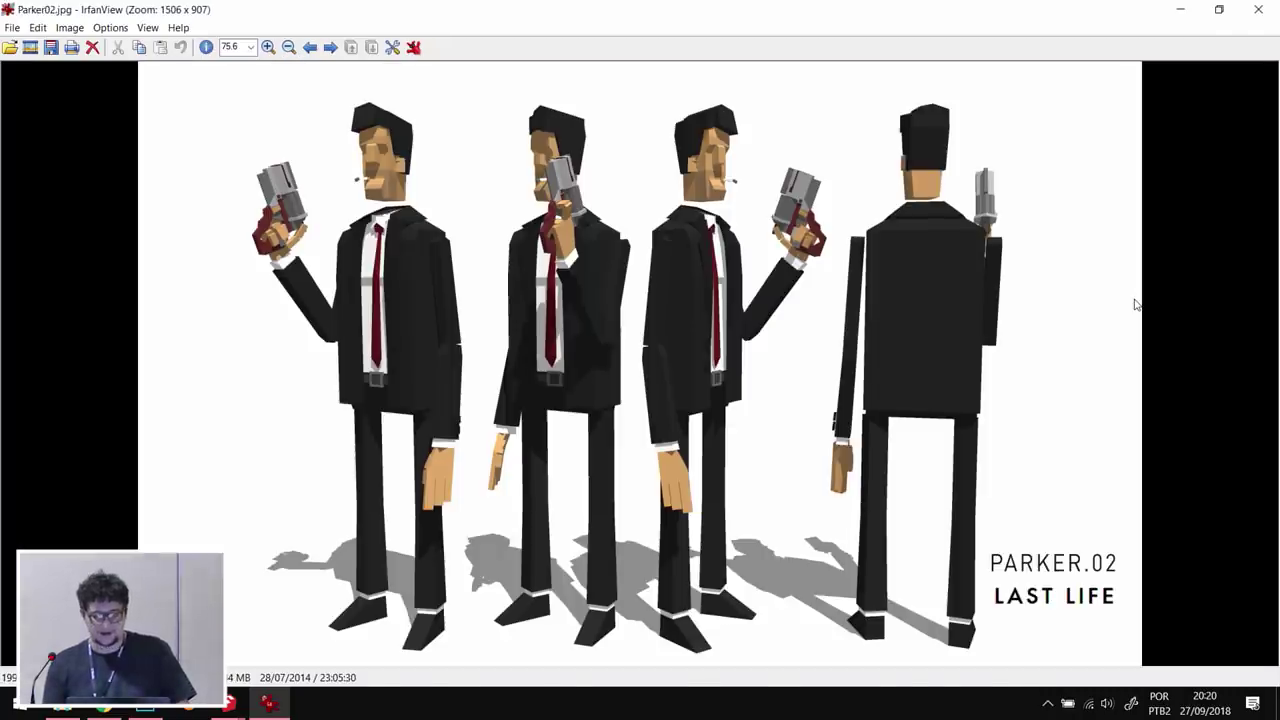
key(Right)
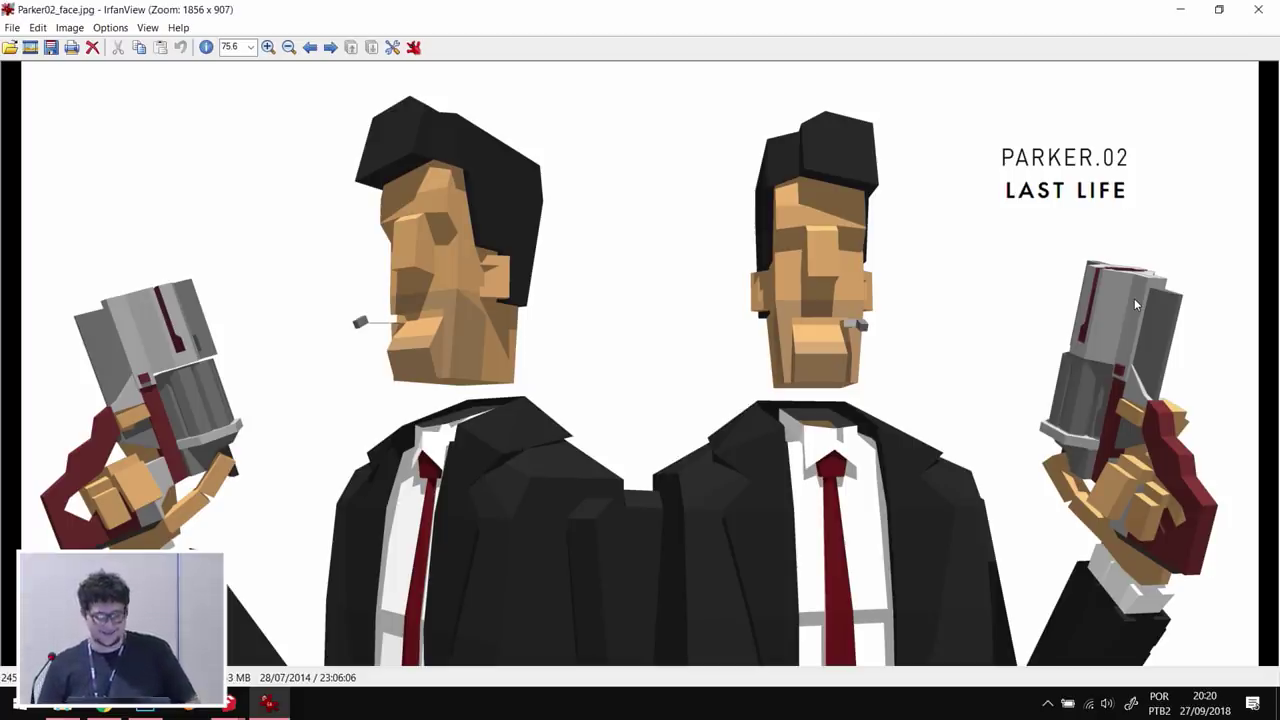
key(Right)
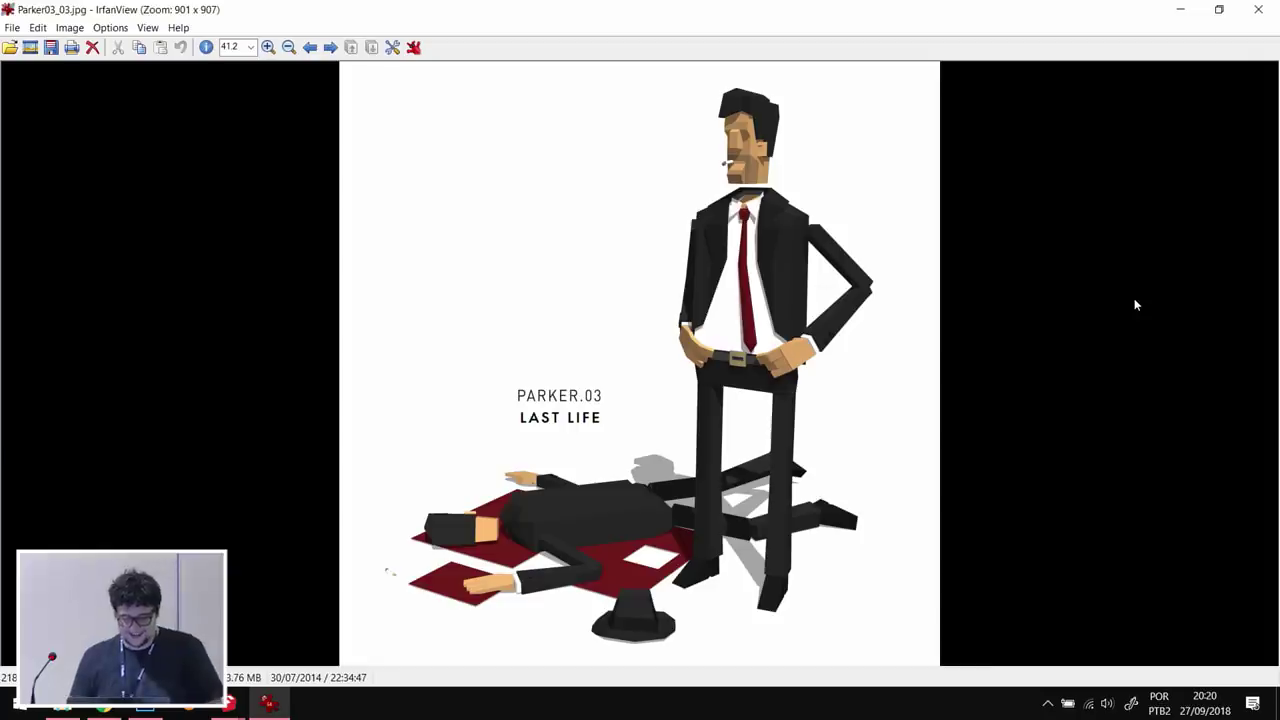
key(Right)
key(Right)
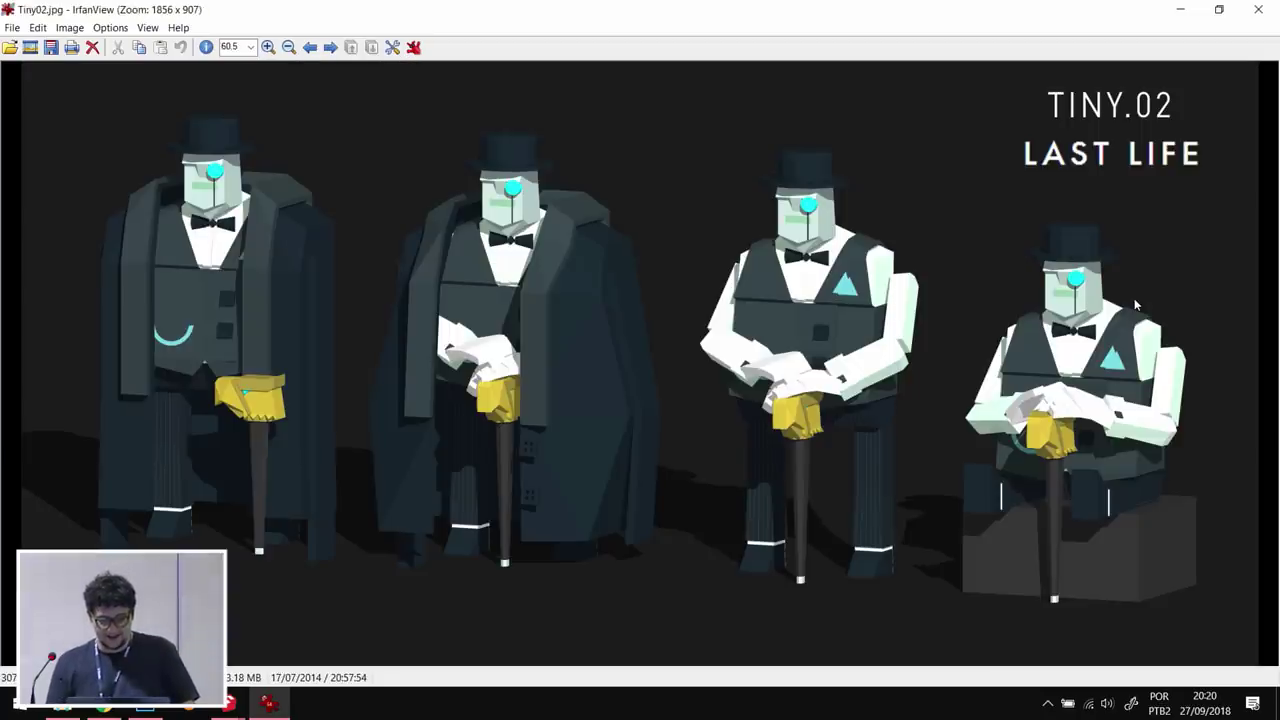
key(Right)
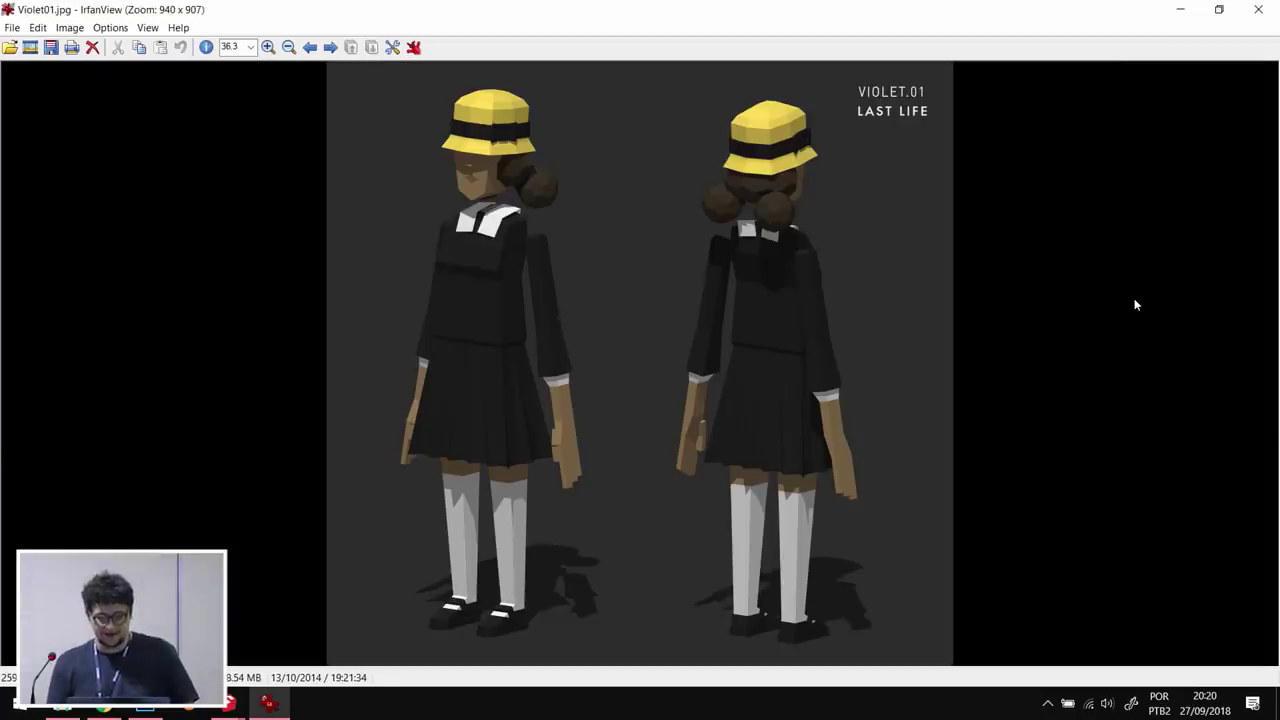
key(Right)
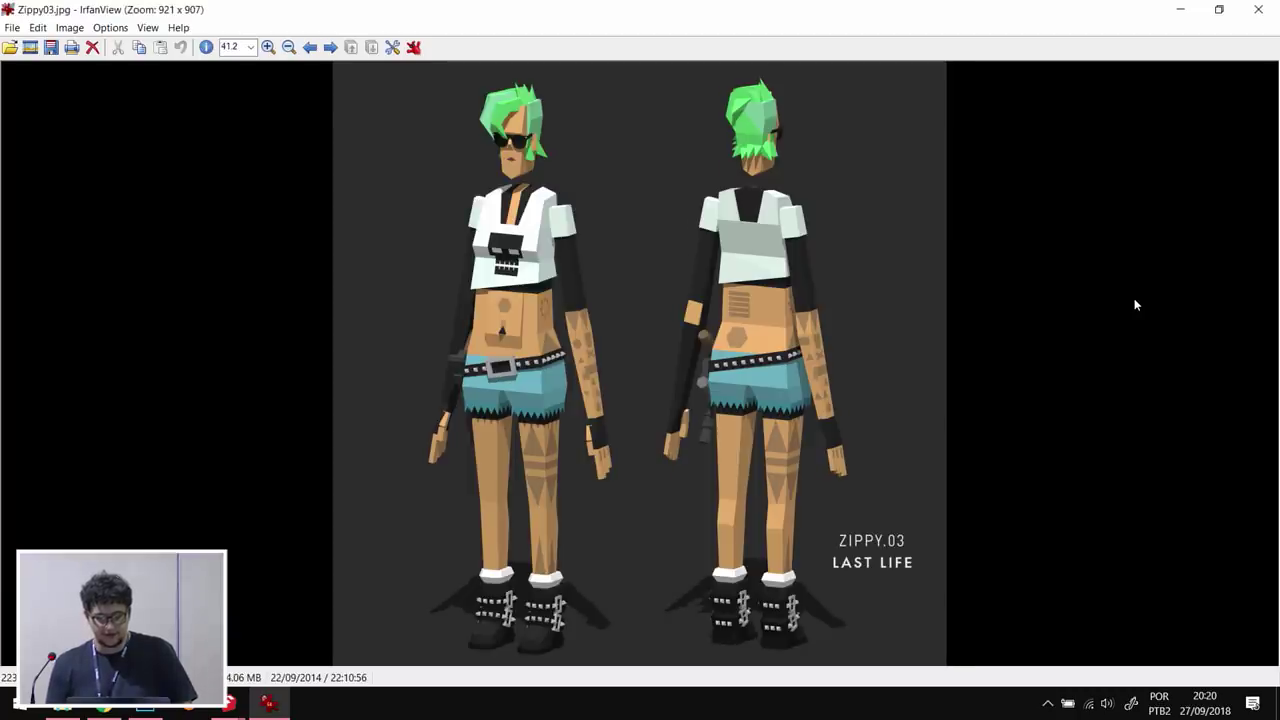
key(Right)
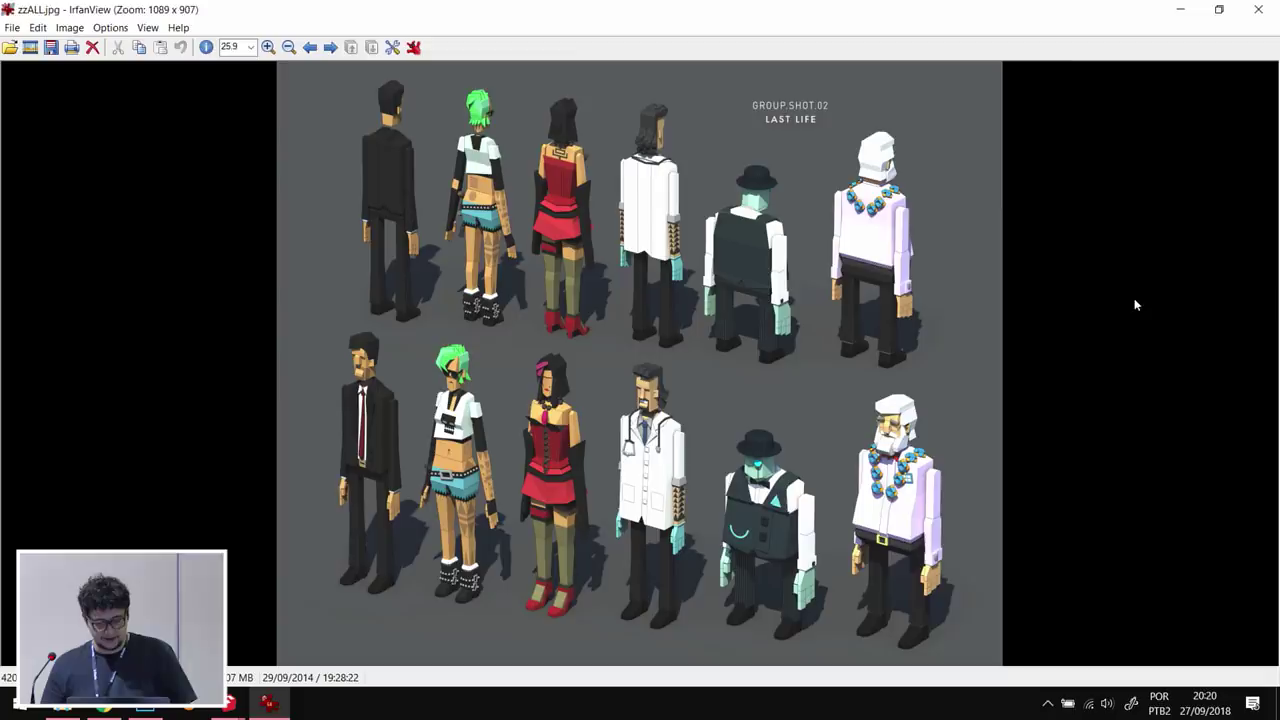
- Zoom into zzALL.jpg, pan across the characters' back views, zoom out, and close IrfanView
ctrl+scroll(720, 382, up, 2)
ctrl+scroll(657, 365, up, 1)
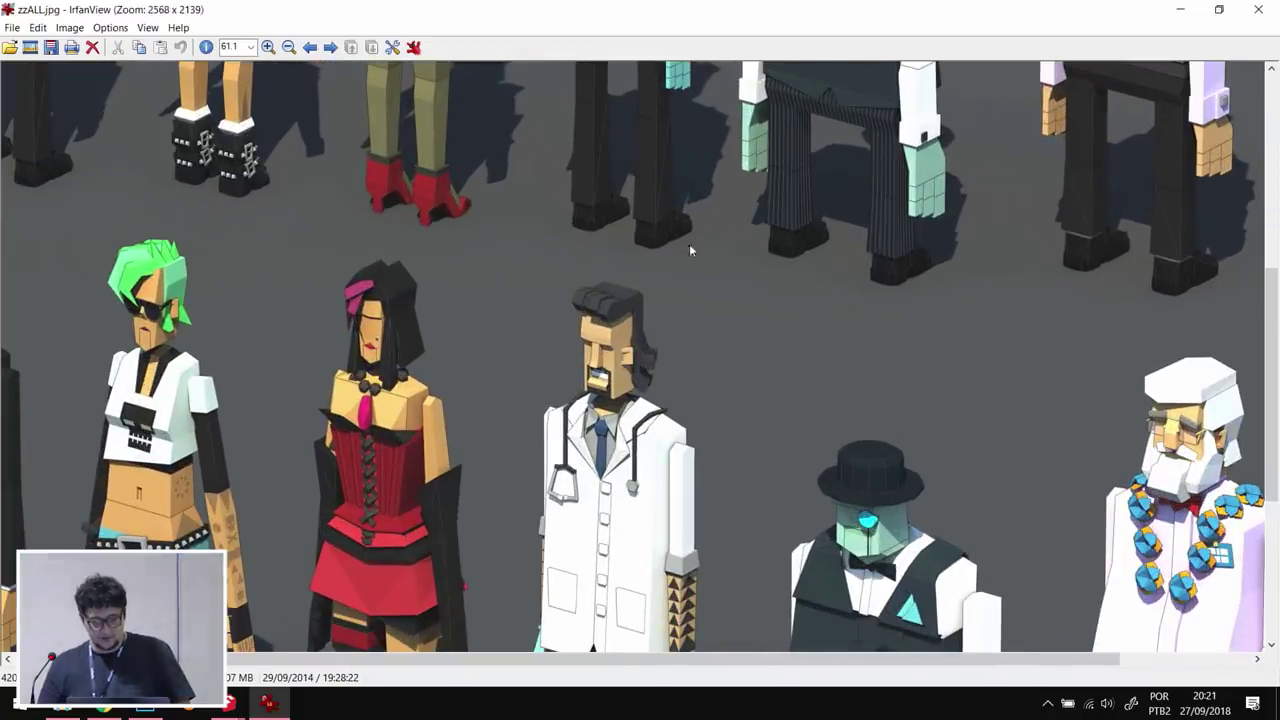
drag(646, 234, 652, 243)
scroll(575, 231, up, 5)
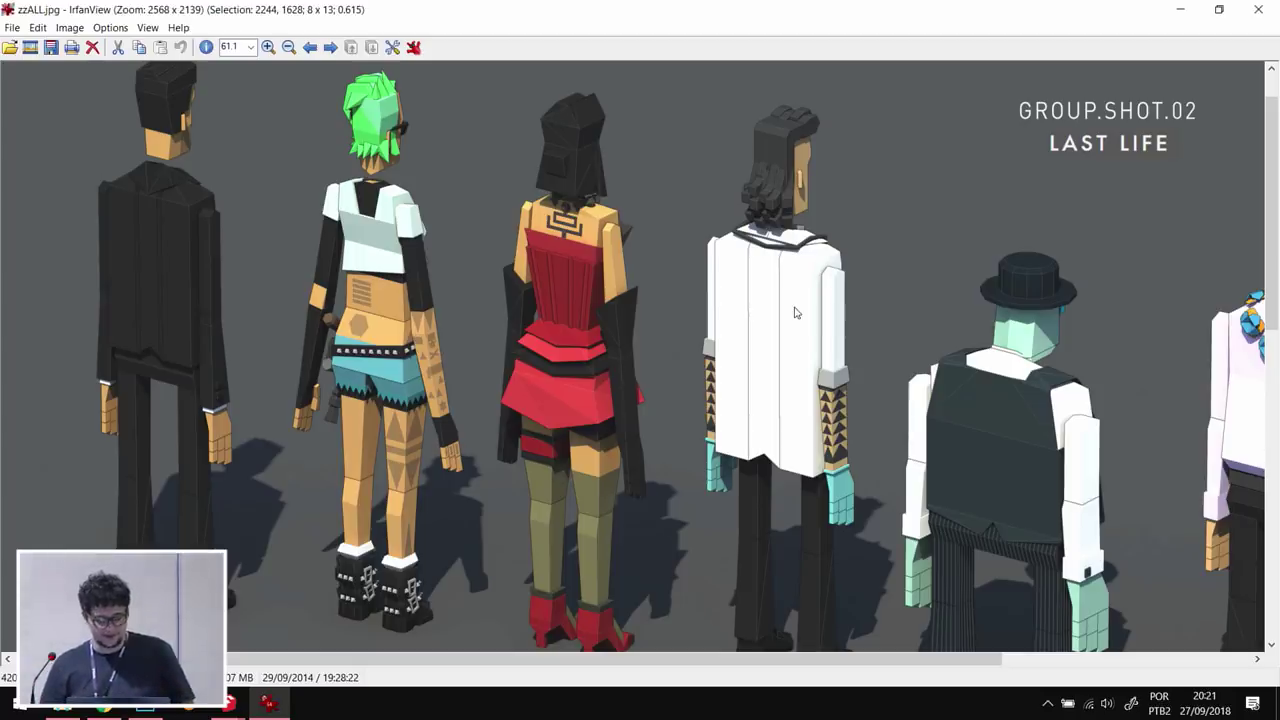
scroll(579, 350, down, 2)
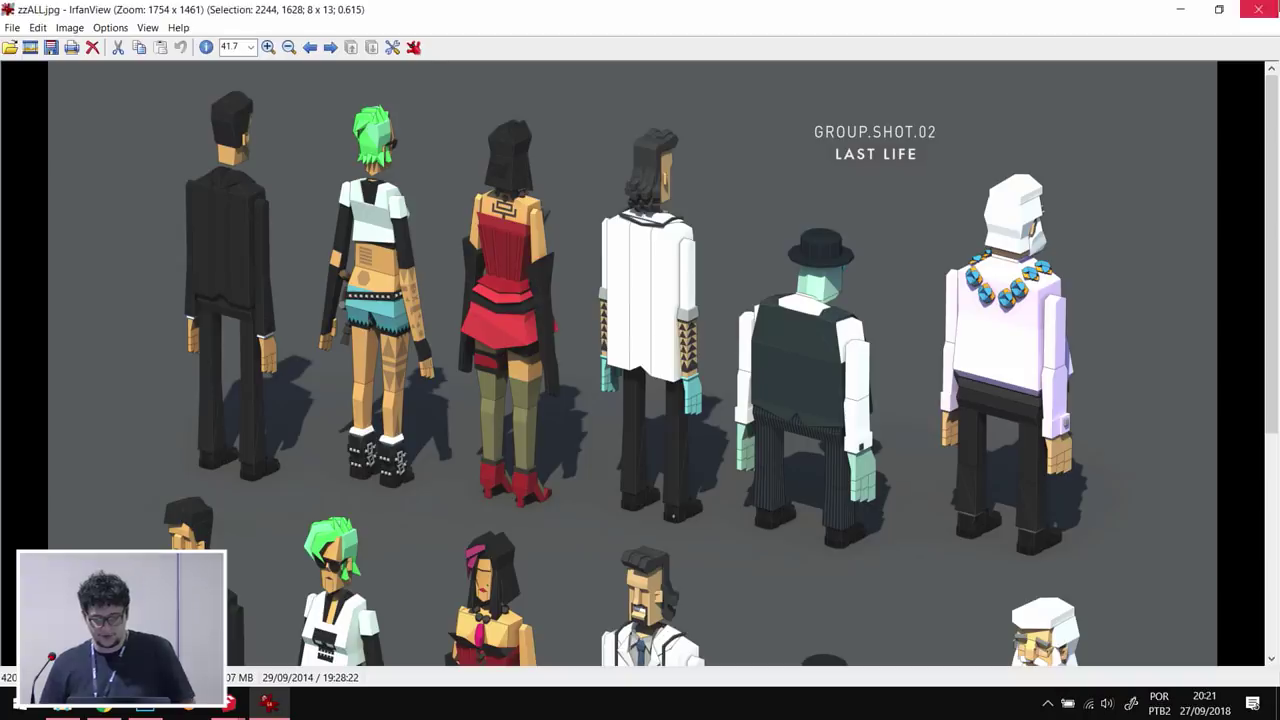
click(1258, 9)
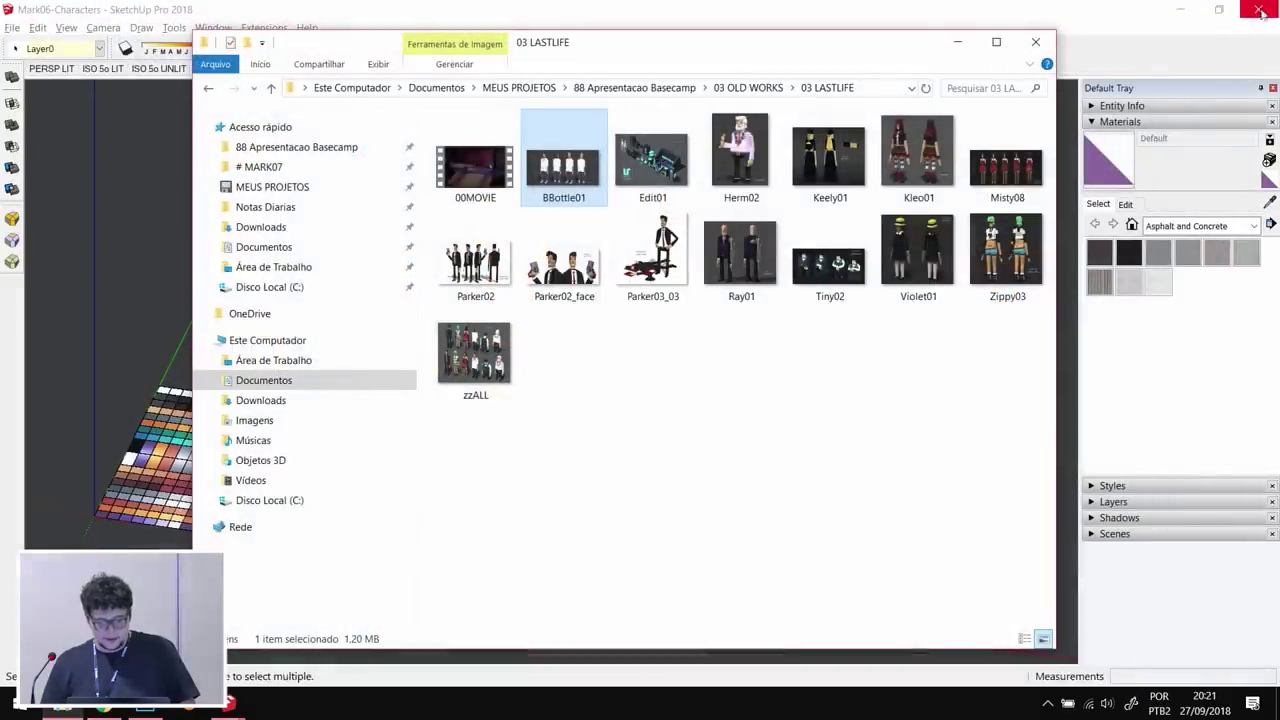
- Play 00MOVIE in Filmes e TV, close the player, and return to 03 OLD WORKS
double_click(479, 188)
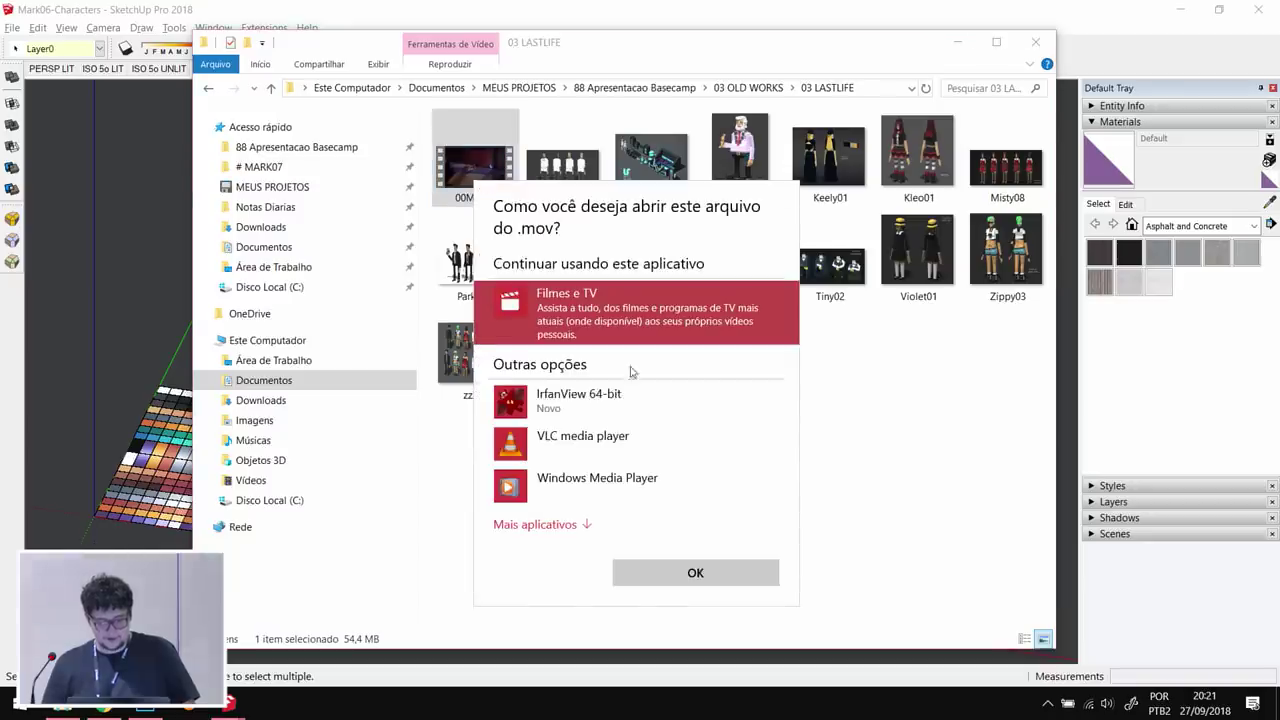
click(684, 573)
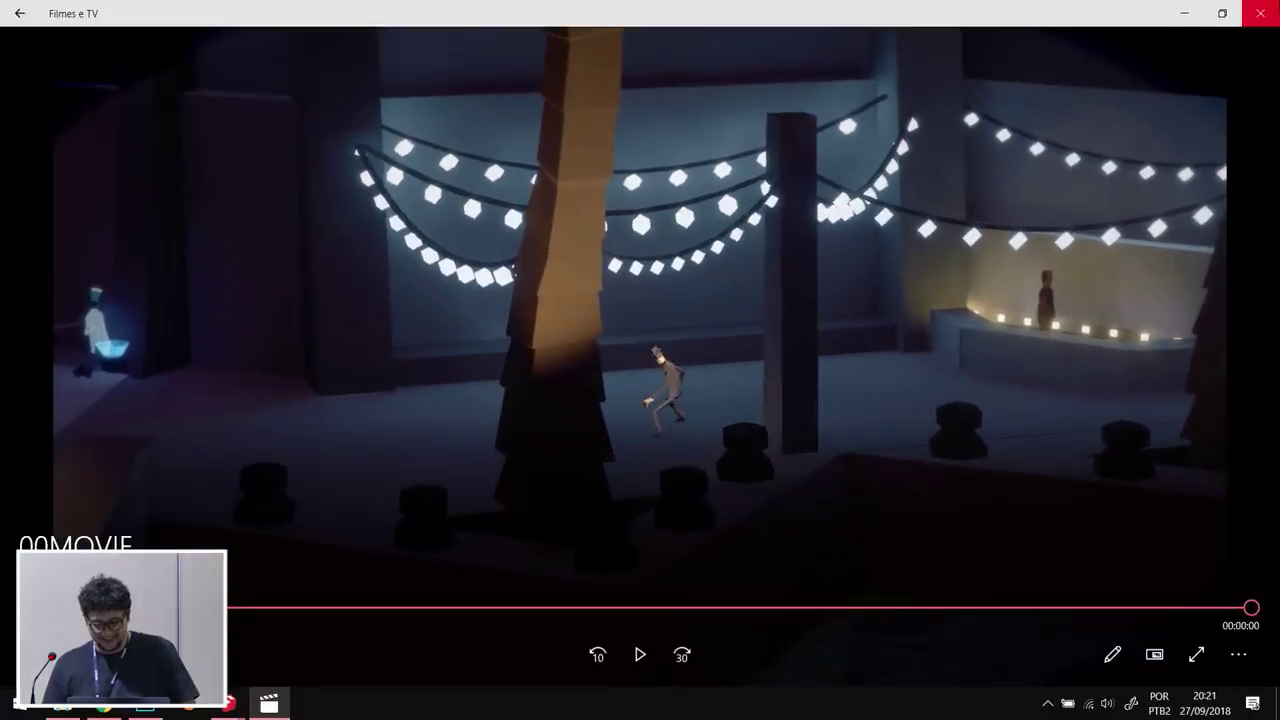
click(1260, 13)
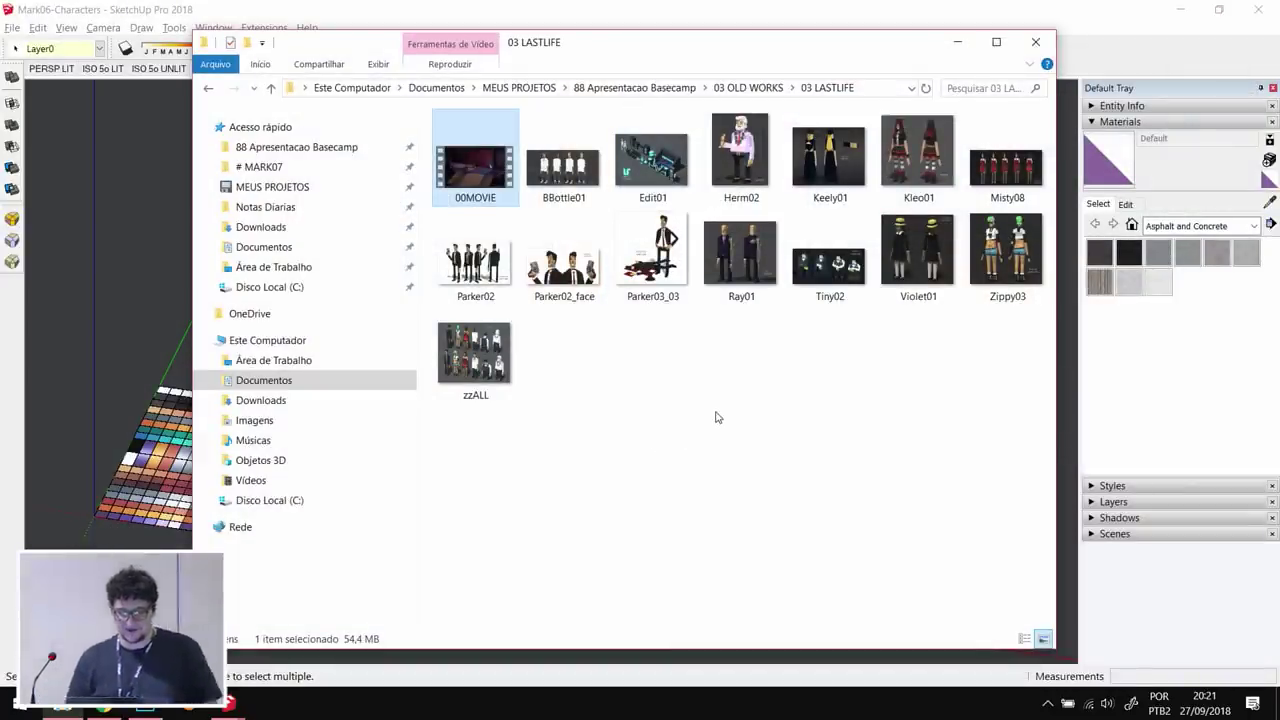
click(748, 88)
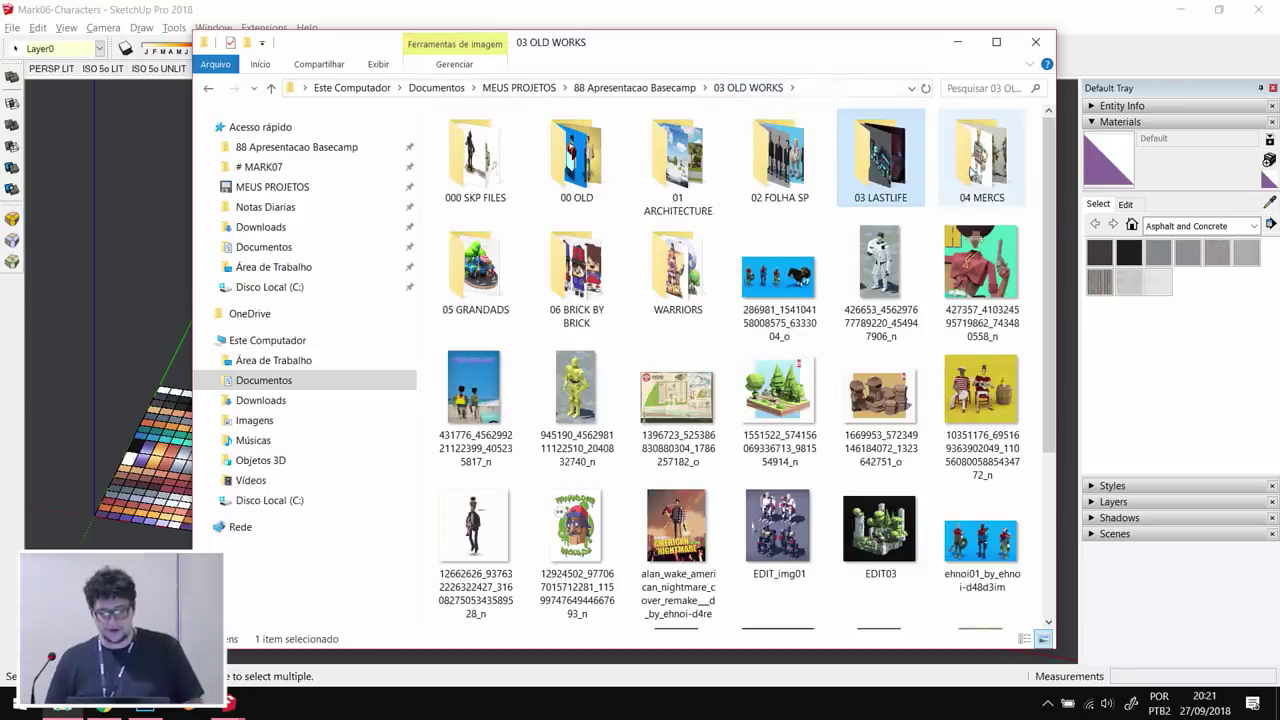
- Open the 04 MERCS folder inside 03 OLD WORKS
click(970, 176)
double_click(970, 176)
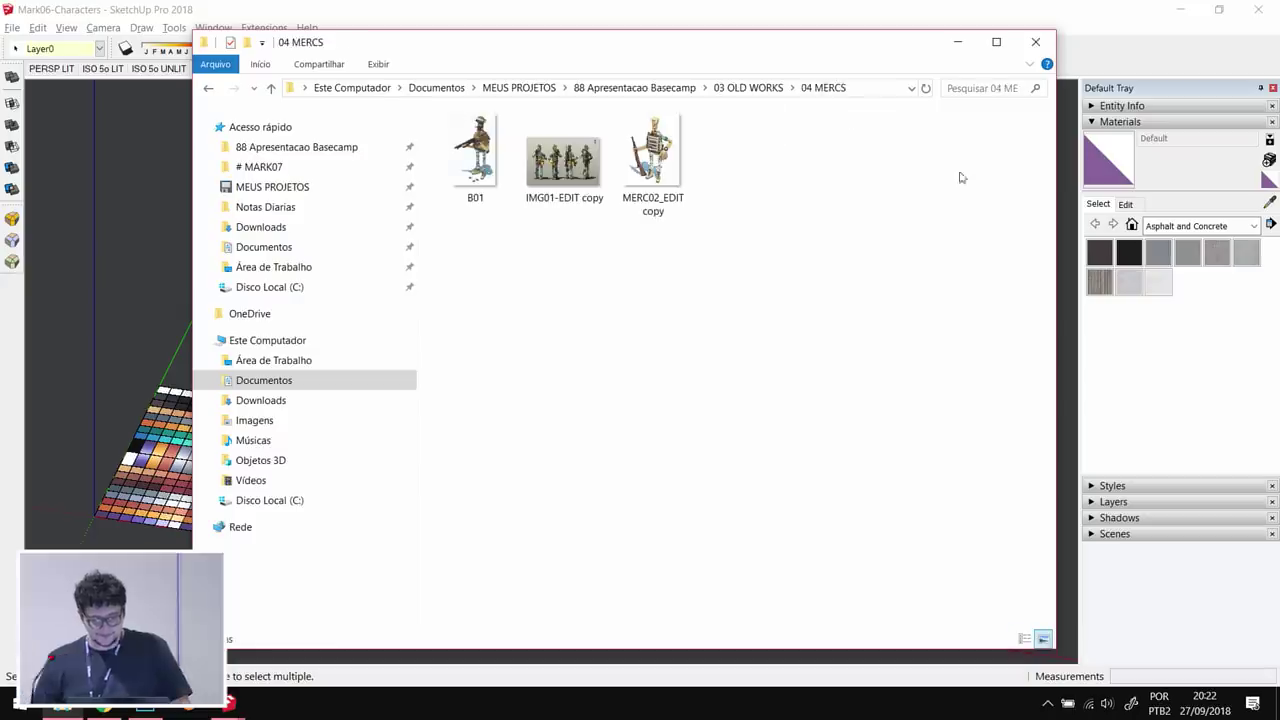
click(749, 90)
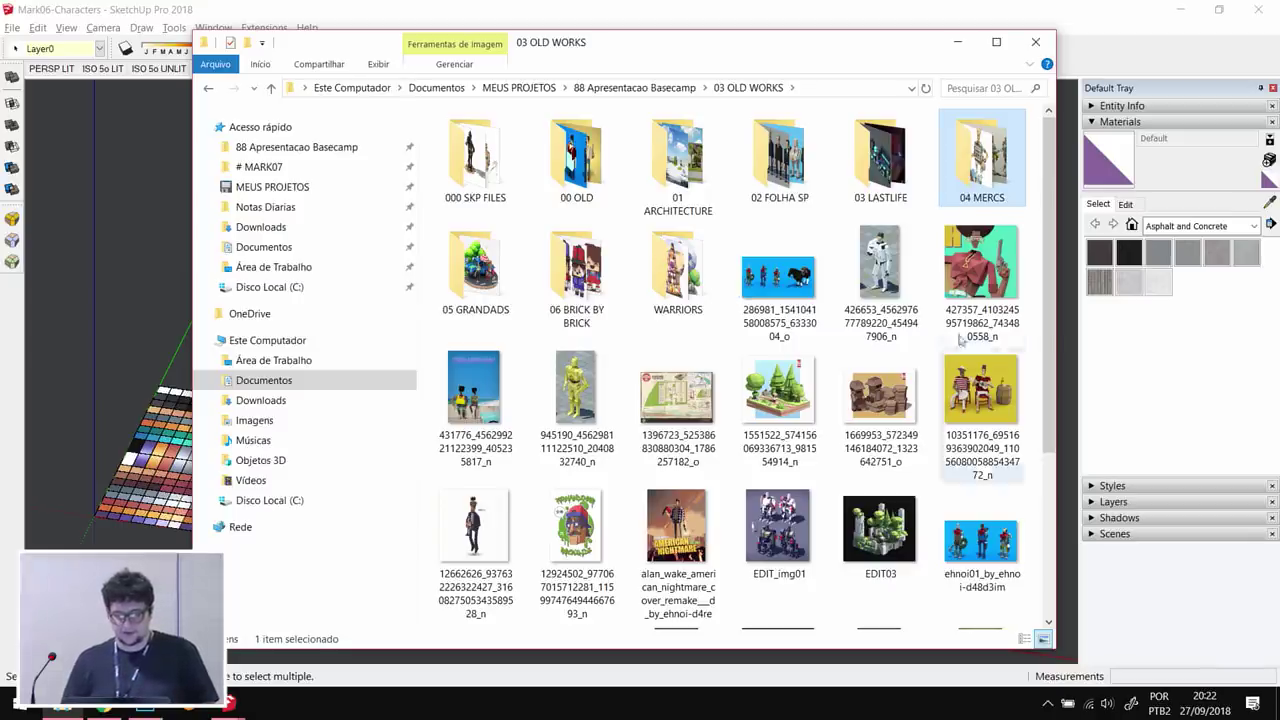
double_click(995, 170)
- View the B01 soldier render zoomed in on his helmeted head and cigar, then close it
double_click(500, 194)
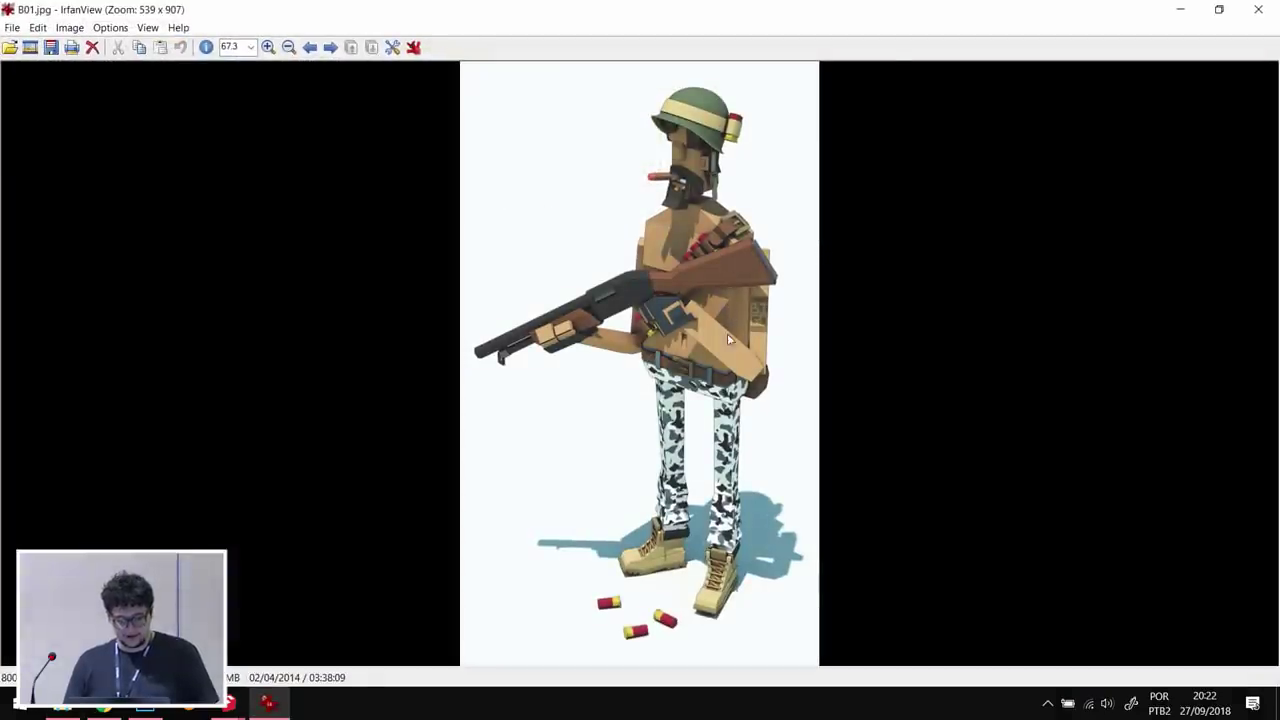
ctrl+scroll(712, 335, up, 2)
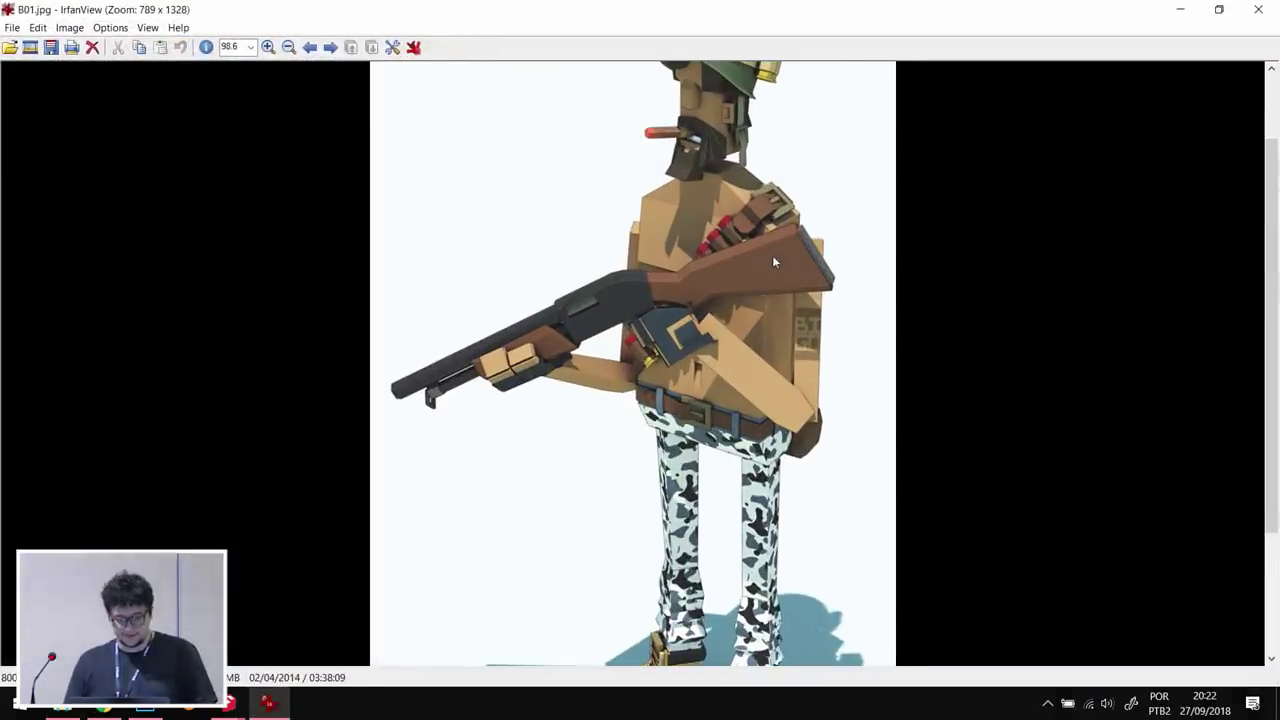
drag(770, 240, 763, 338)
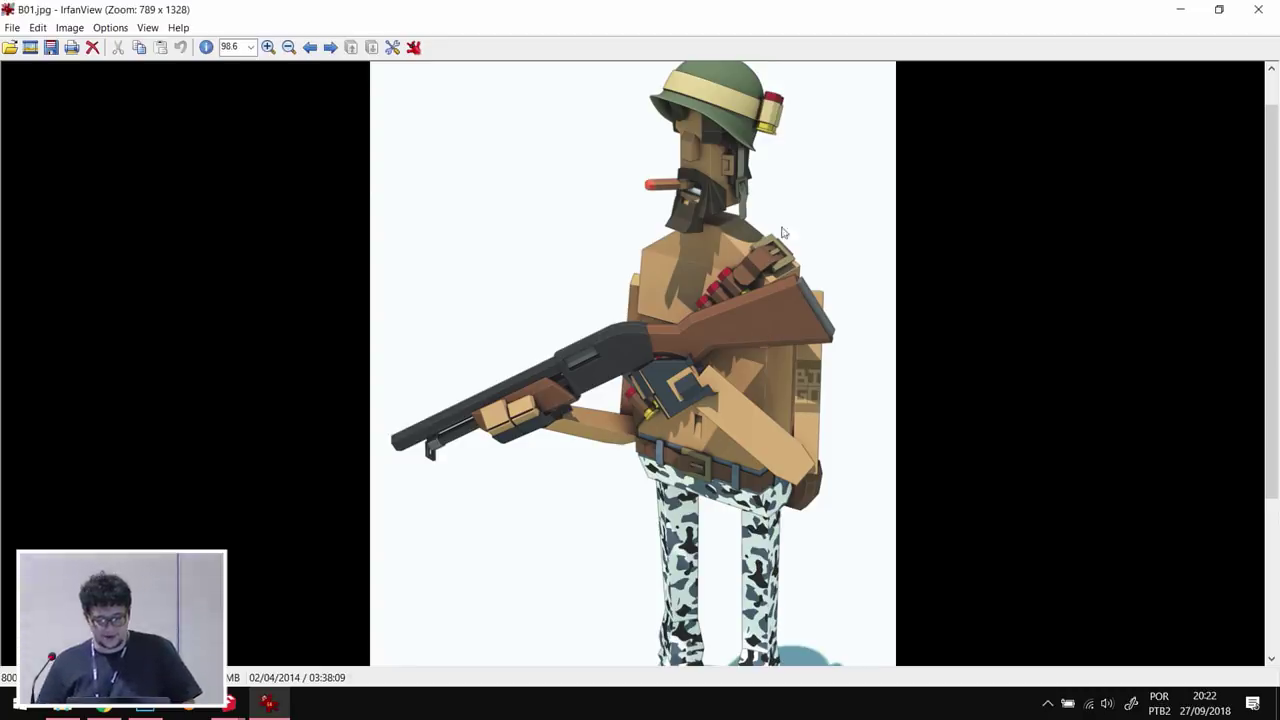
drag(678, 158, 678, 193)
ctrl+scroll(744, 264, up, 2)
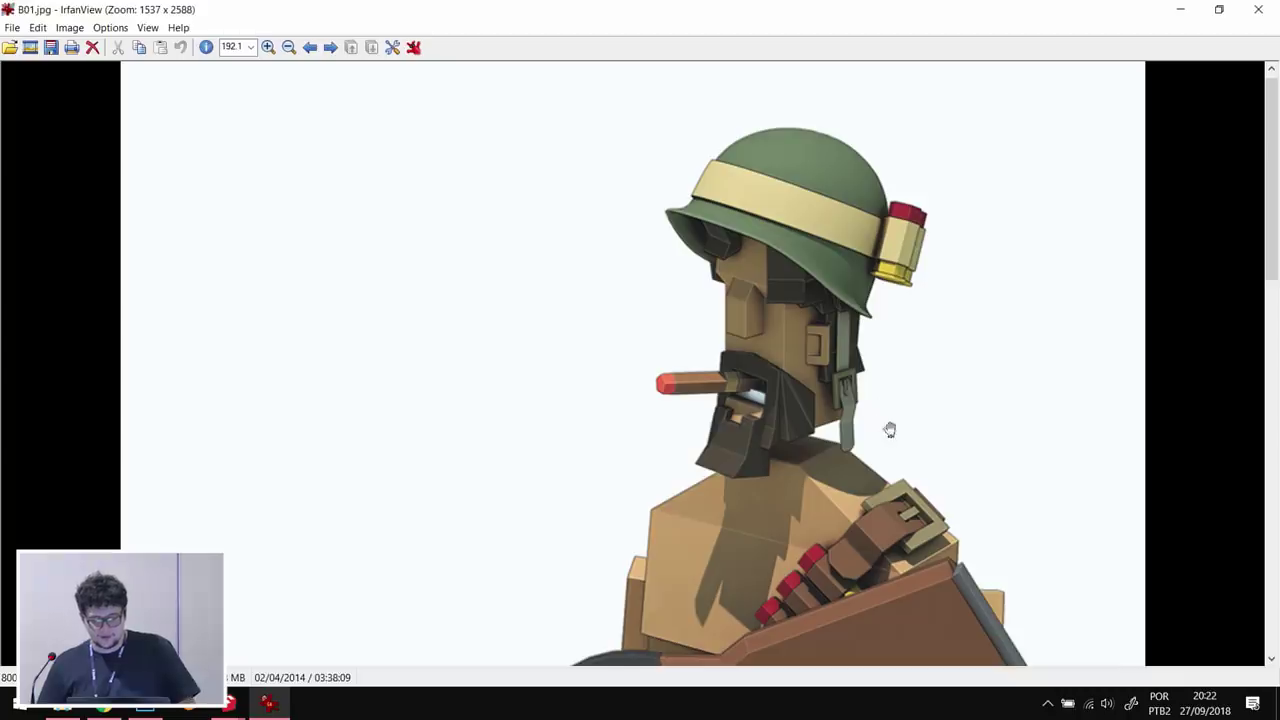
drag(888, 431, 894, 391)
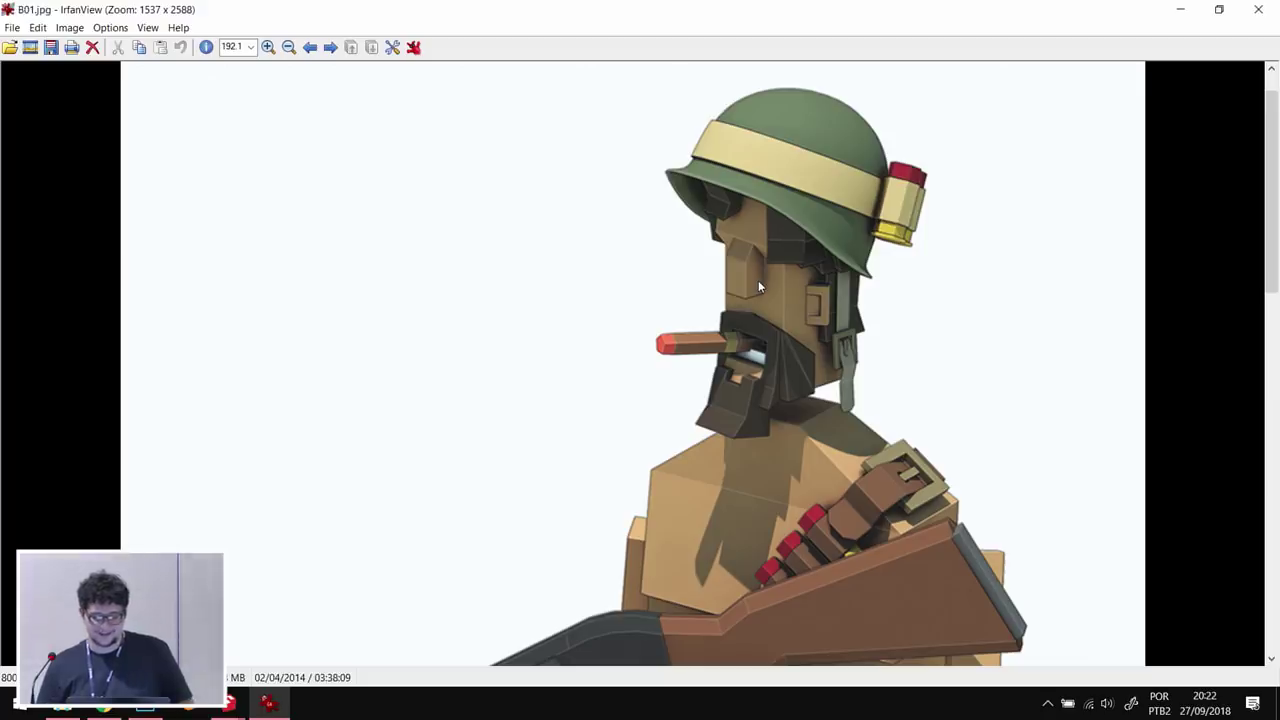
click(1258, 9)
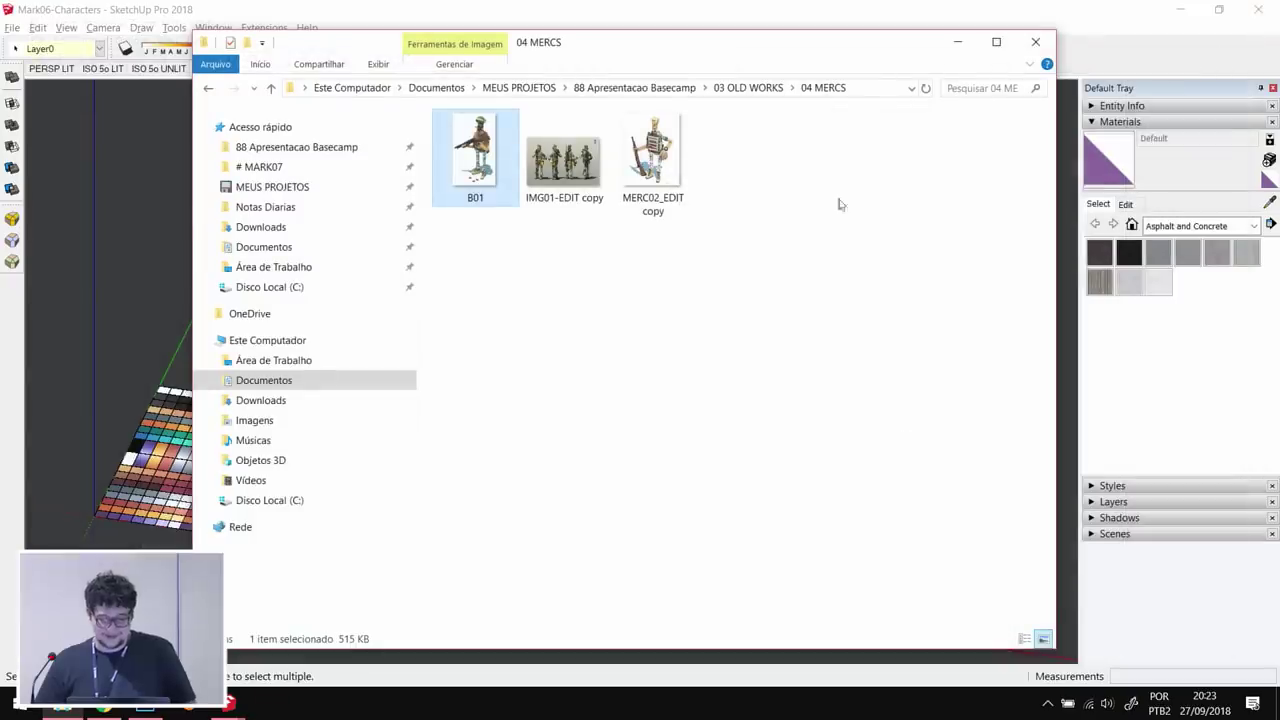
- Take a zoomed look at the MERC02_EDIT copy render, then close it
double_click(652, 160)
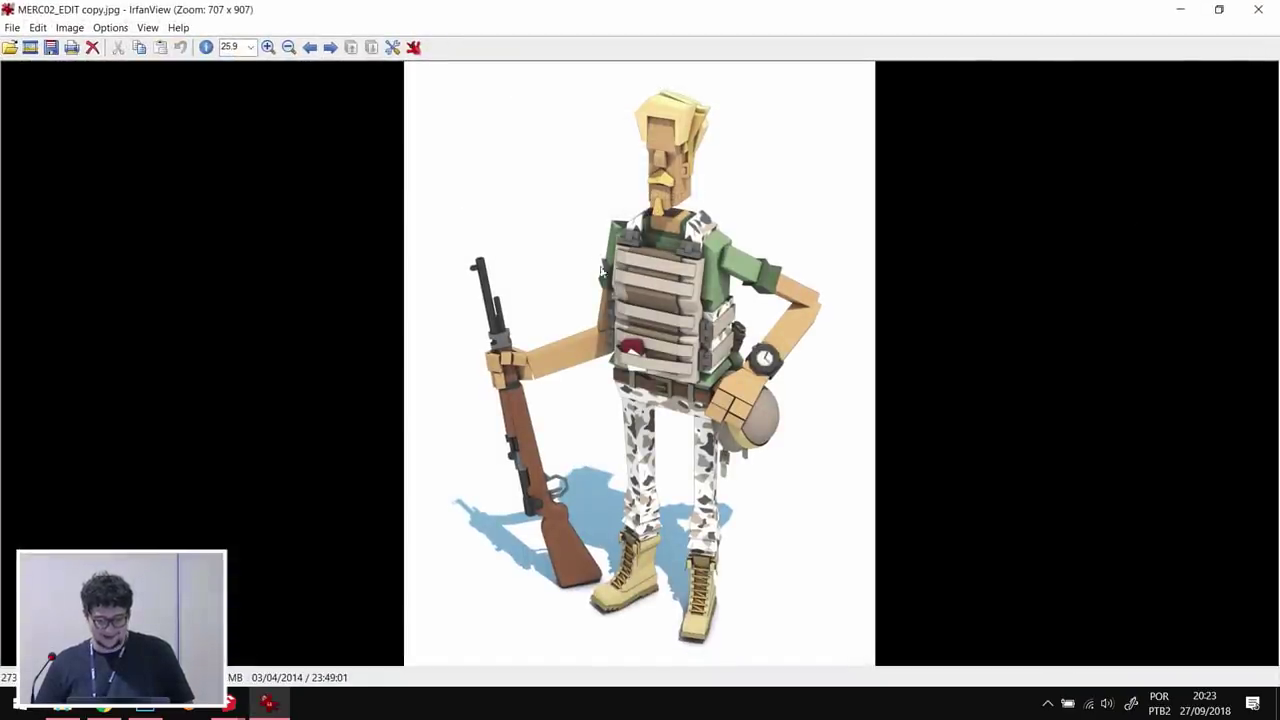
scroll(610, 230, up, 3)
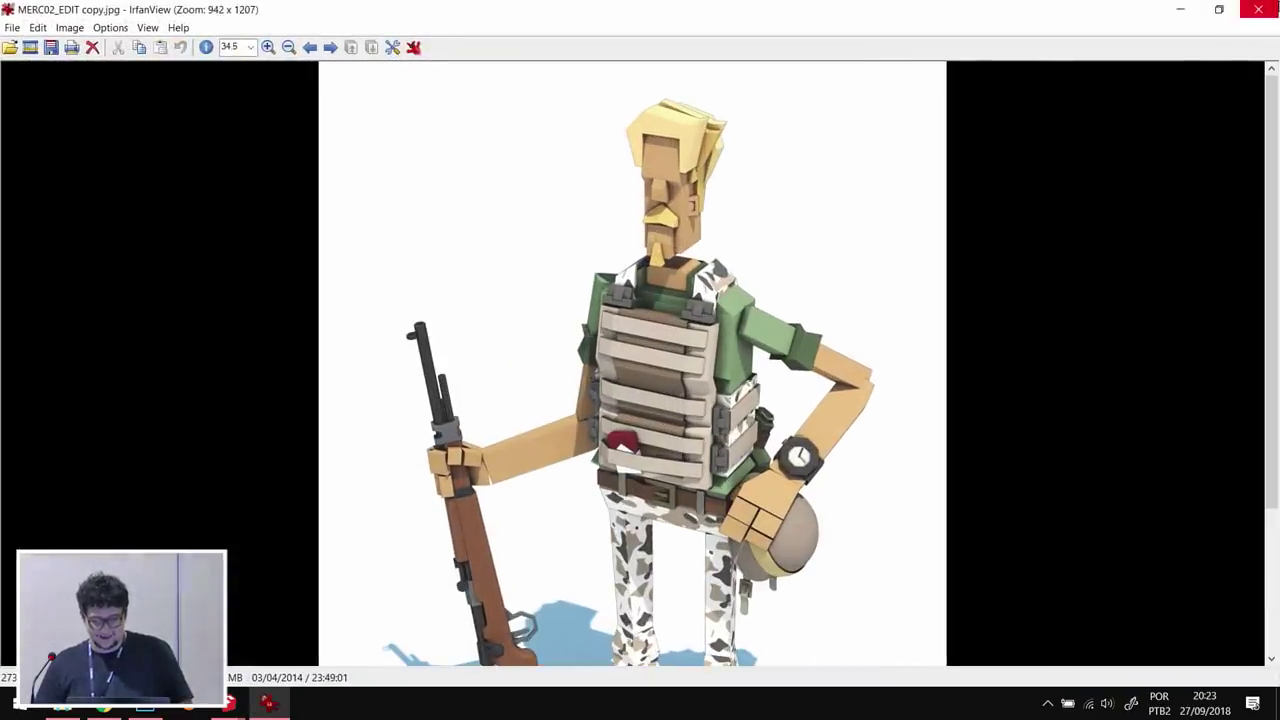
click(1258, 9)
- Zoom into IMG01-EDIT copy's figures' upper bodies, then return to 03 OLD WORKS
double_click(560, 162)
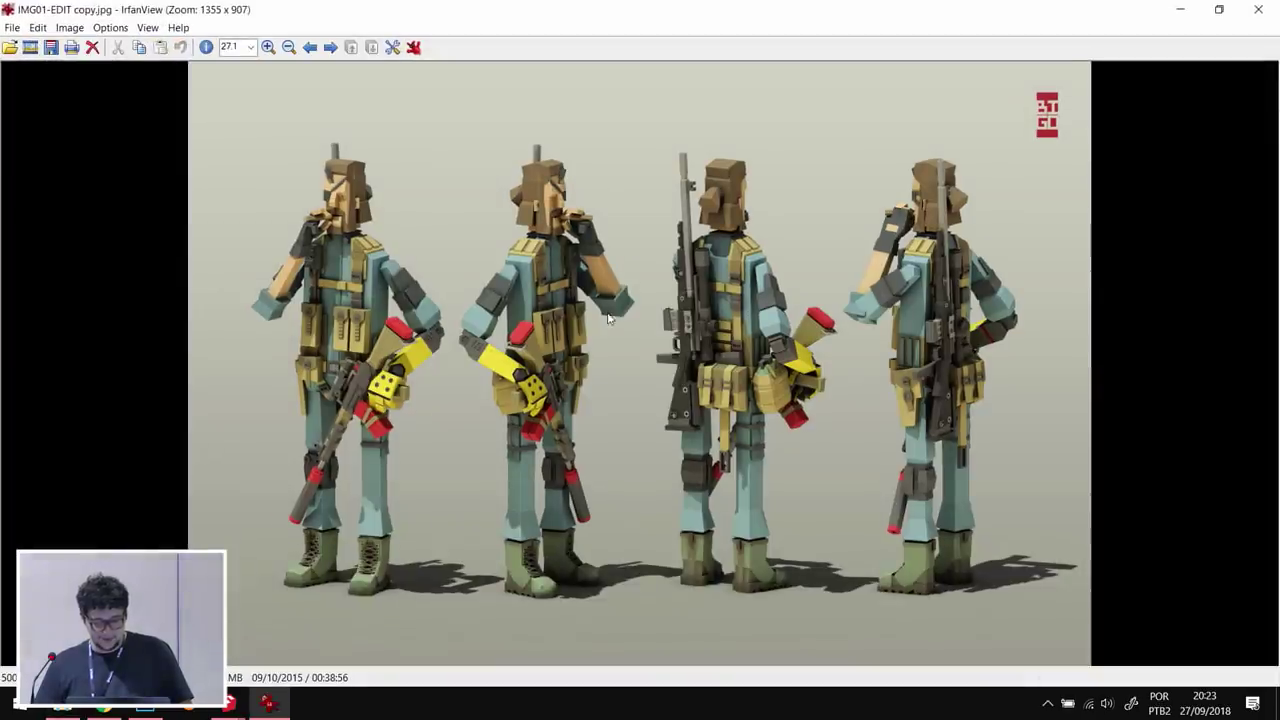
scroll(610, 320, up, 2)
scroll(588, 368, up, 2)
scroll(600, 365, up, 1)
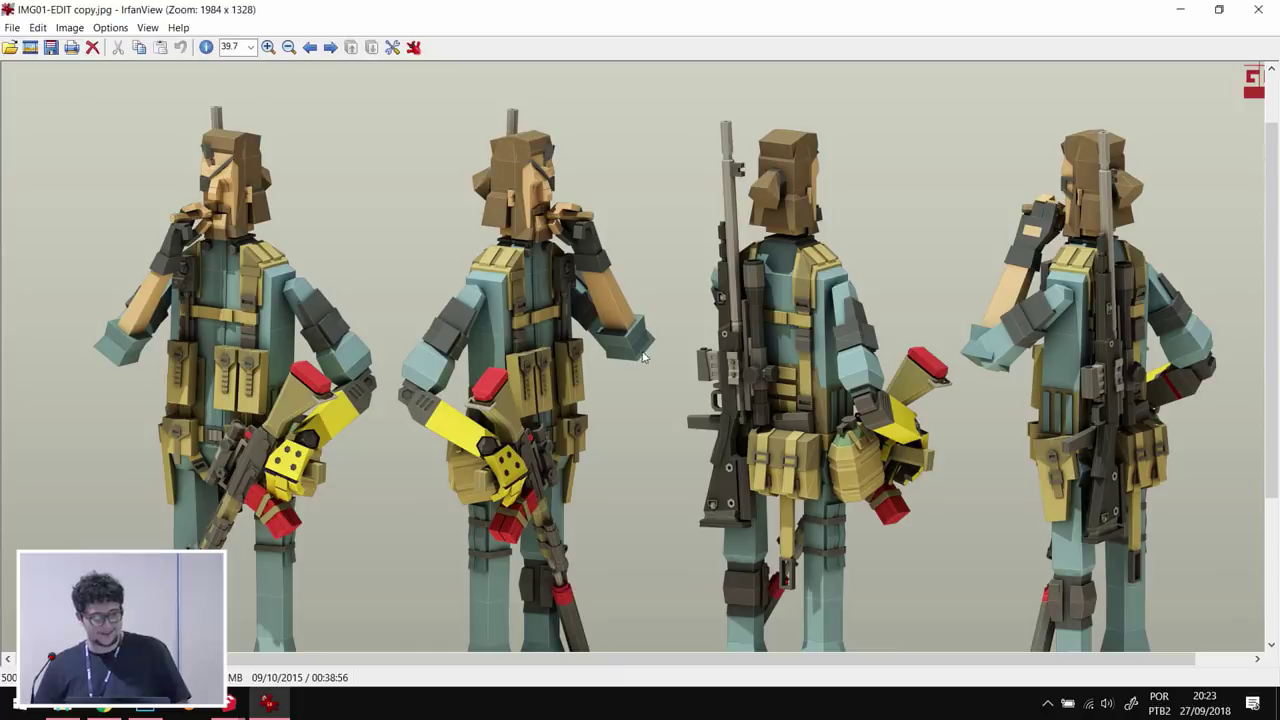
scroll(613, 403, up, 1)
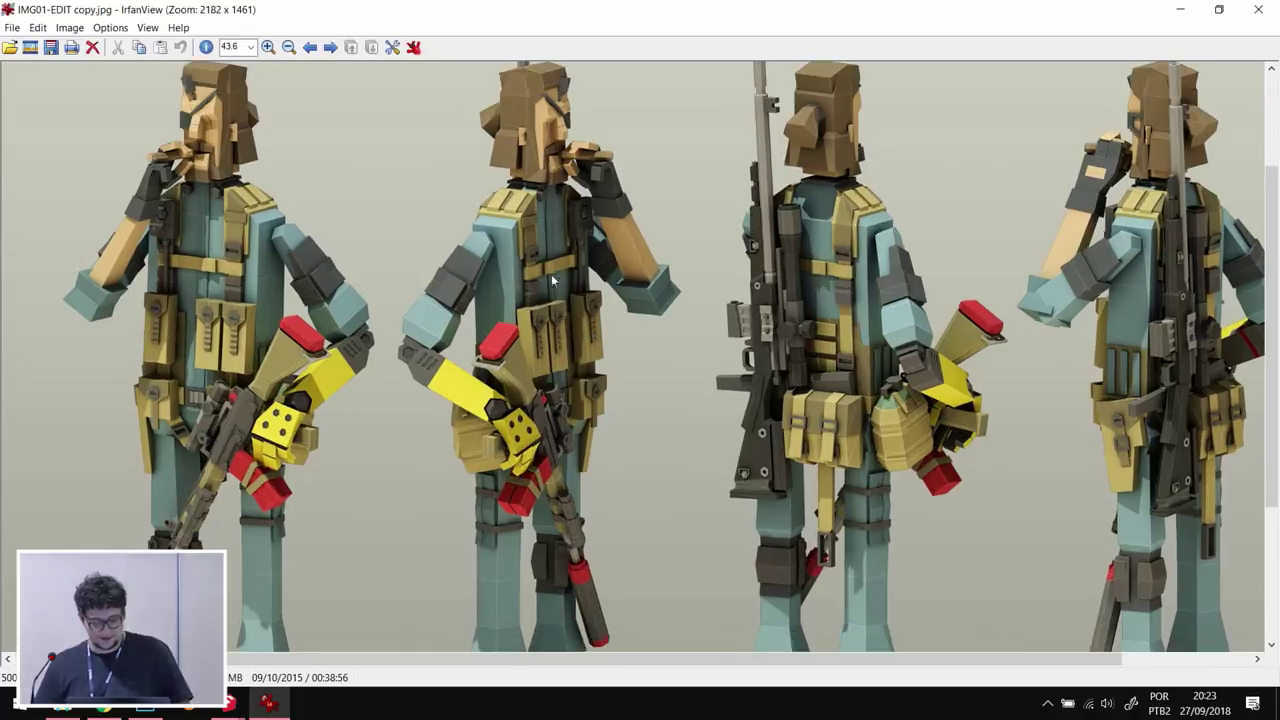
scroll(390, 300, up, 4)
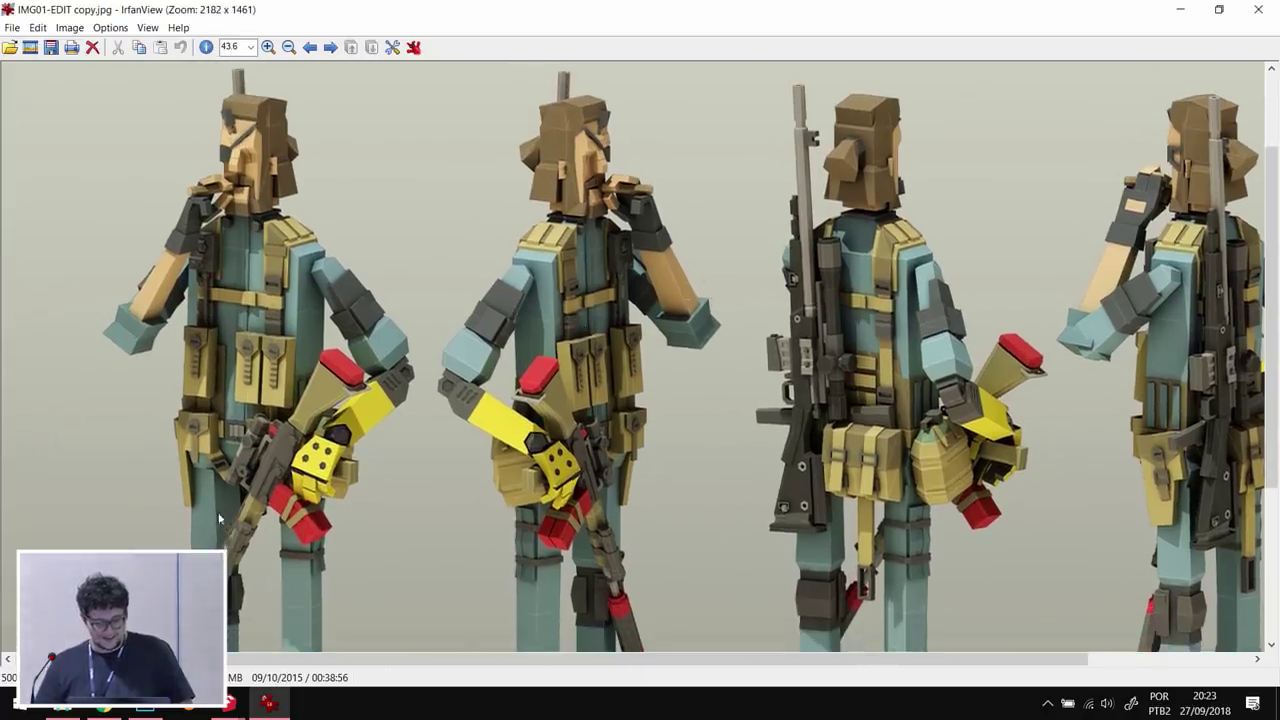
scroll(365, 331, up, 1)
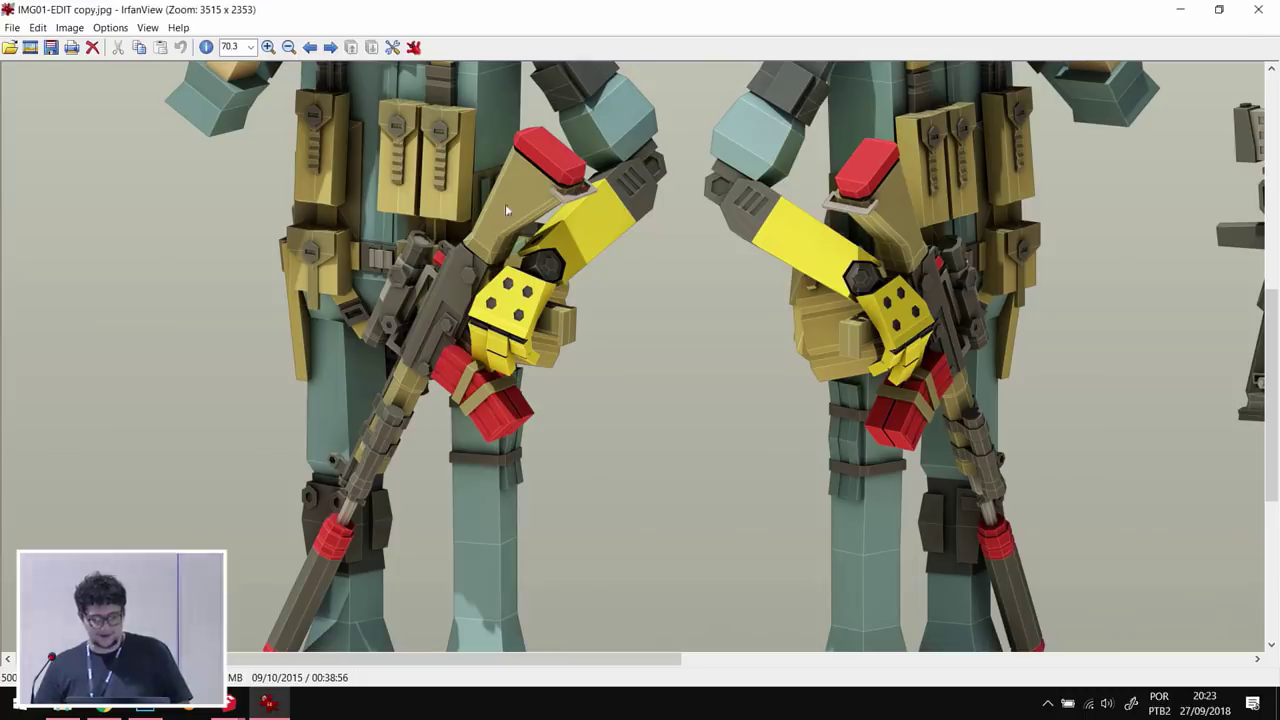
mouse_move(631, 157)
mouse_down()
mouse_move(560, 432)
mouse_move(530, 484)
mouse_up()
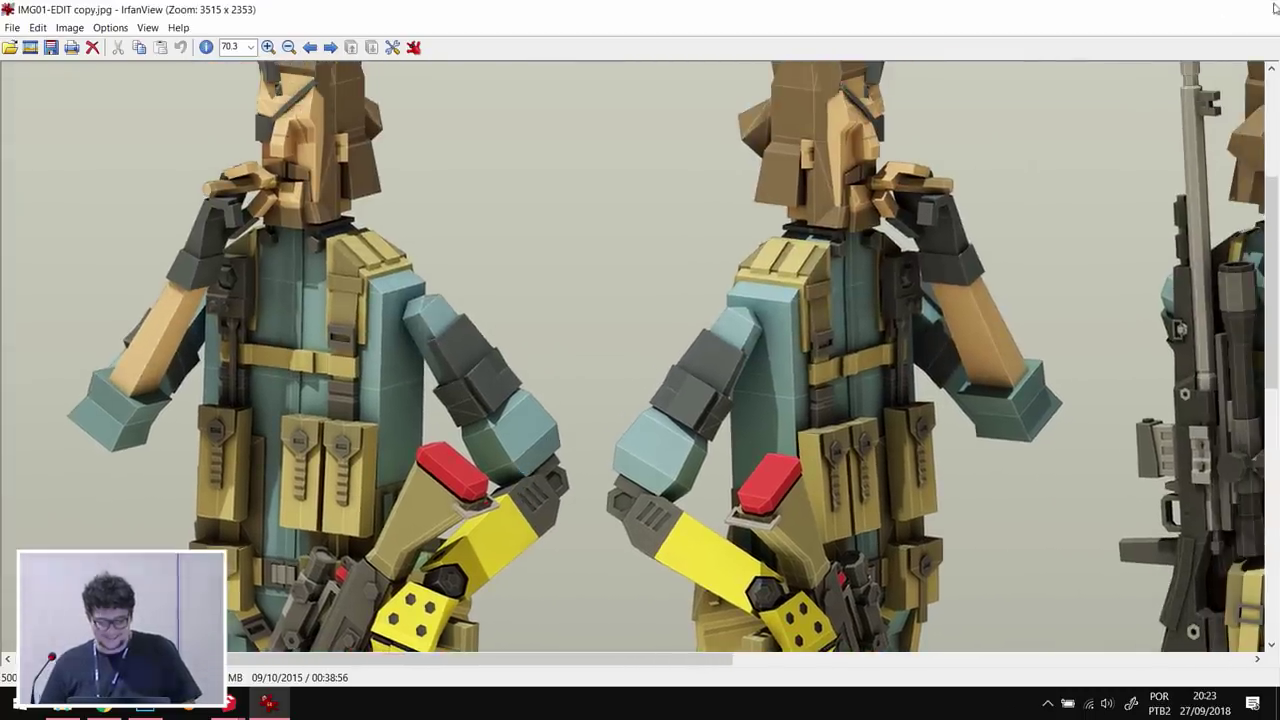
click(1258, 9)
click(745, 88)
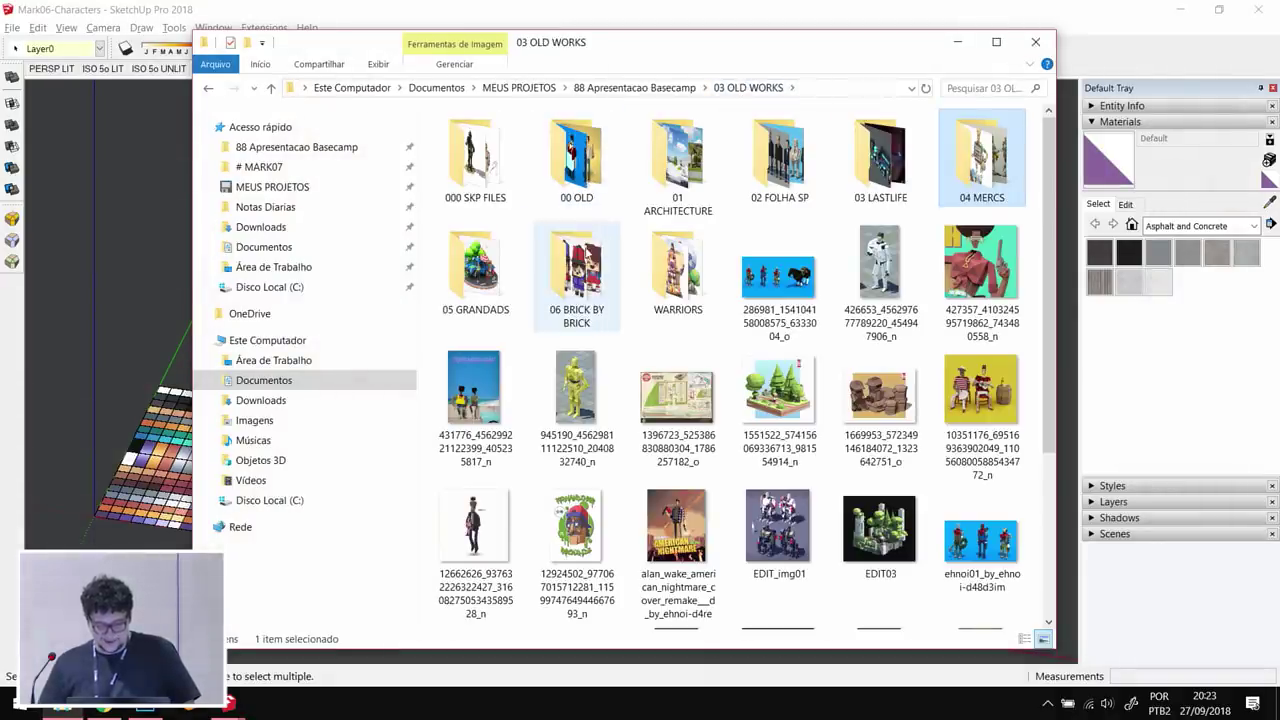
- Open the 06 BRICK BY BRICK folder and view the 01 character image
double_click(585, 257)
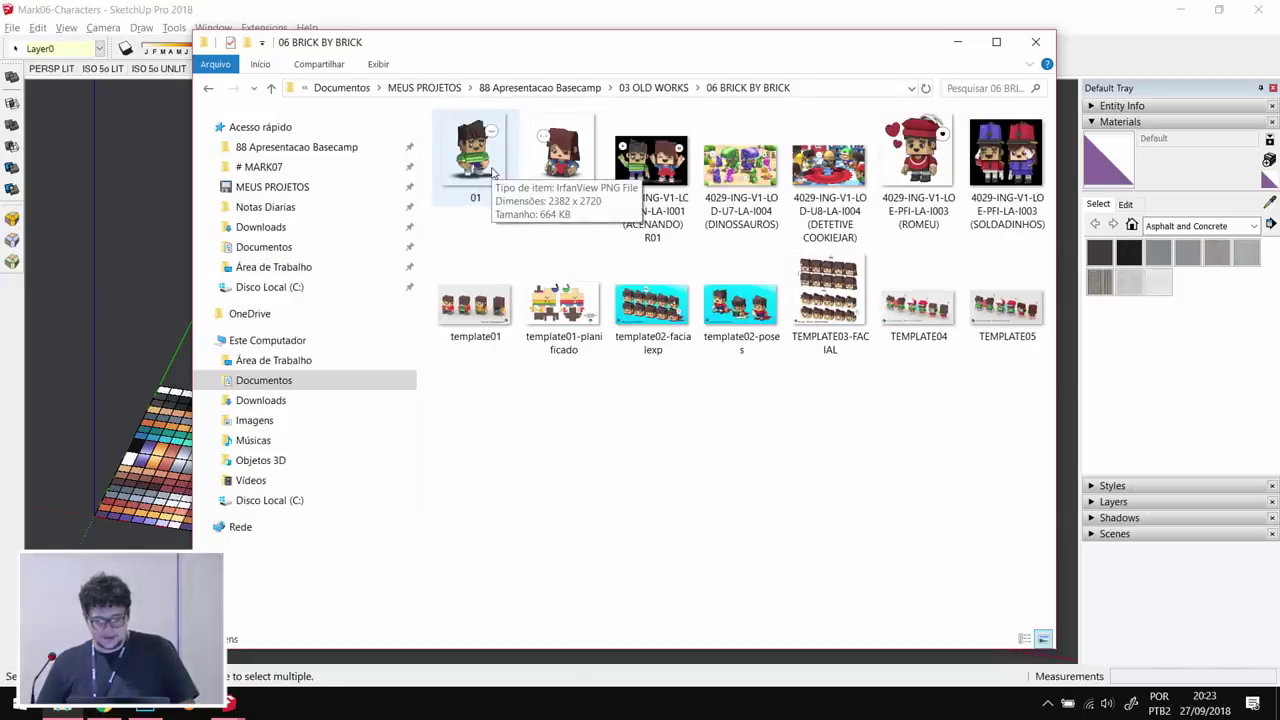
double_click(492, 170)
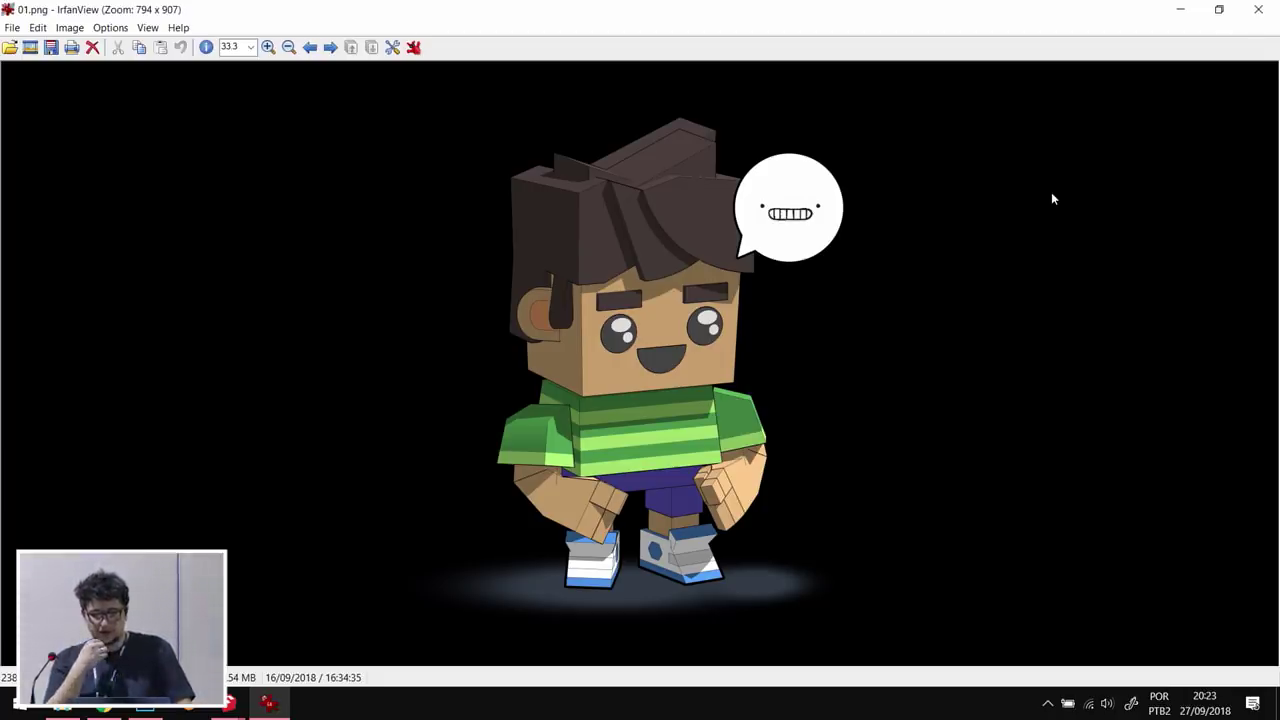
- Page through 02, the waving pair, dinosaur, cookie-jar and Romeo images to template01
key(space)
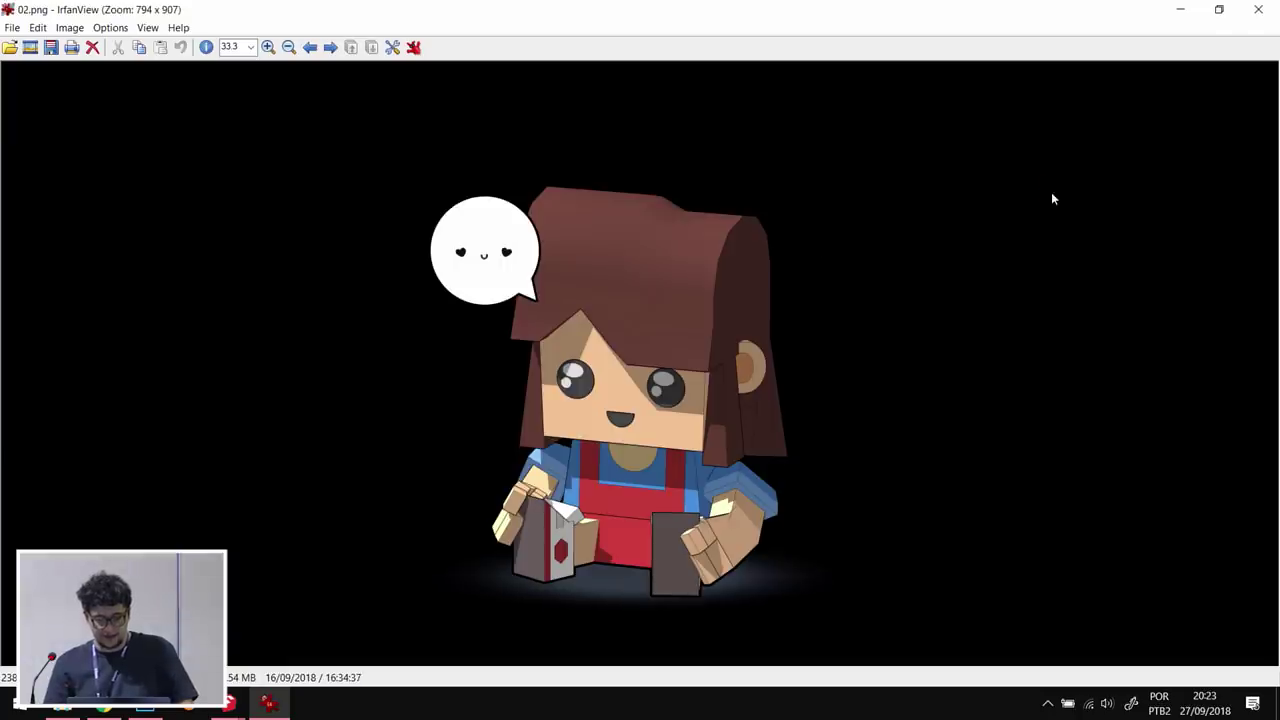
key(space)
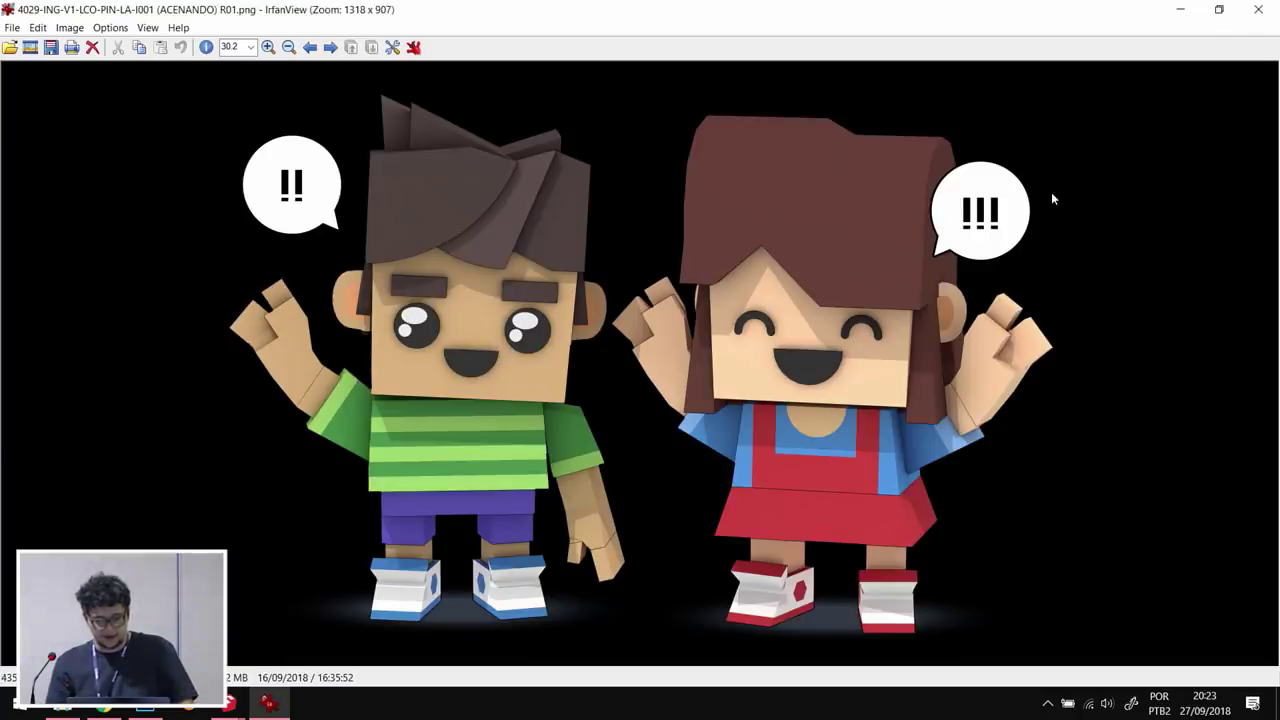
key(space)
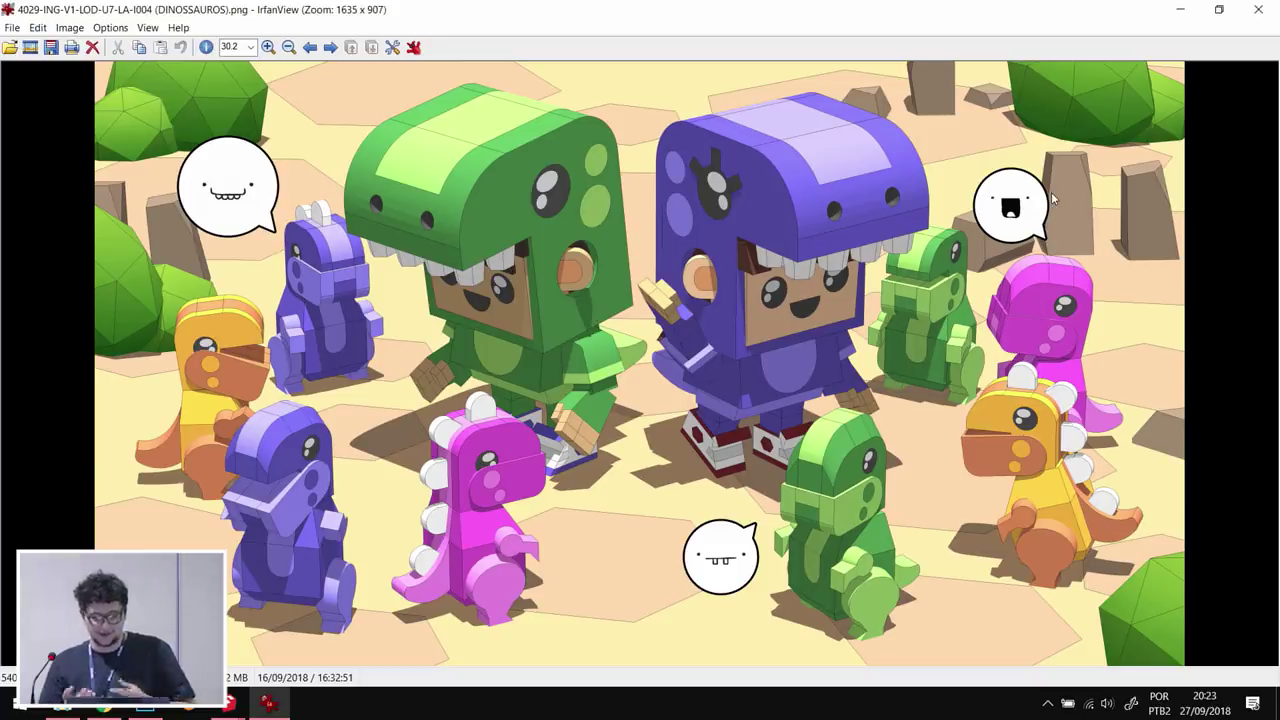
key(space)
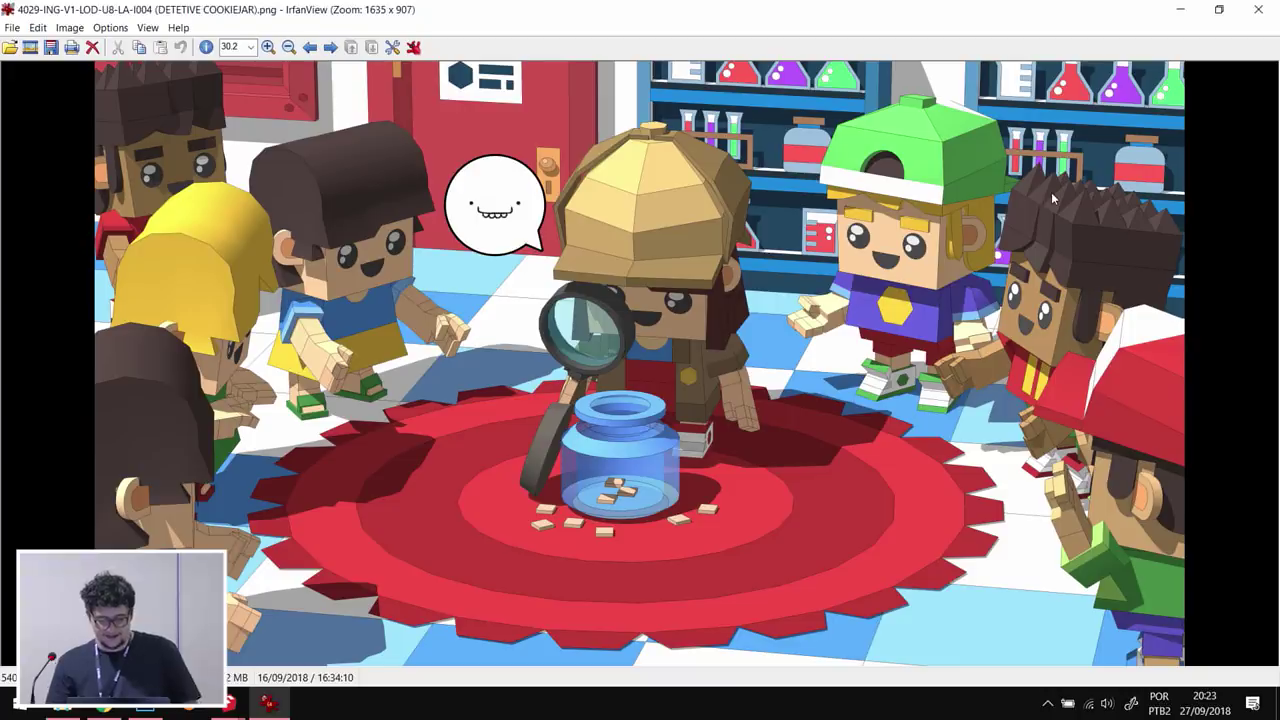
key(space)
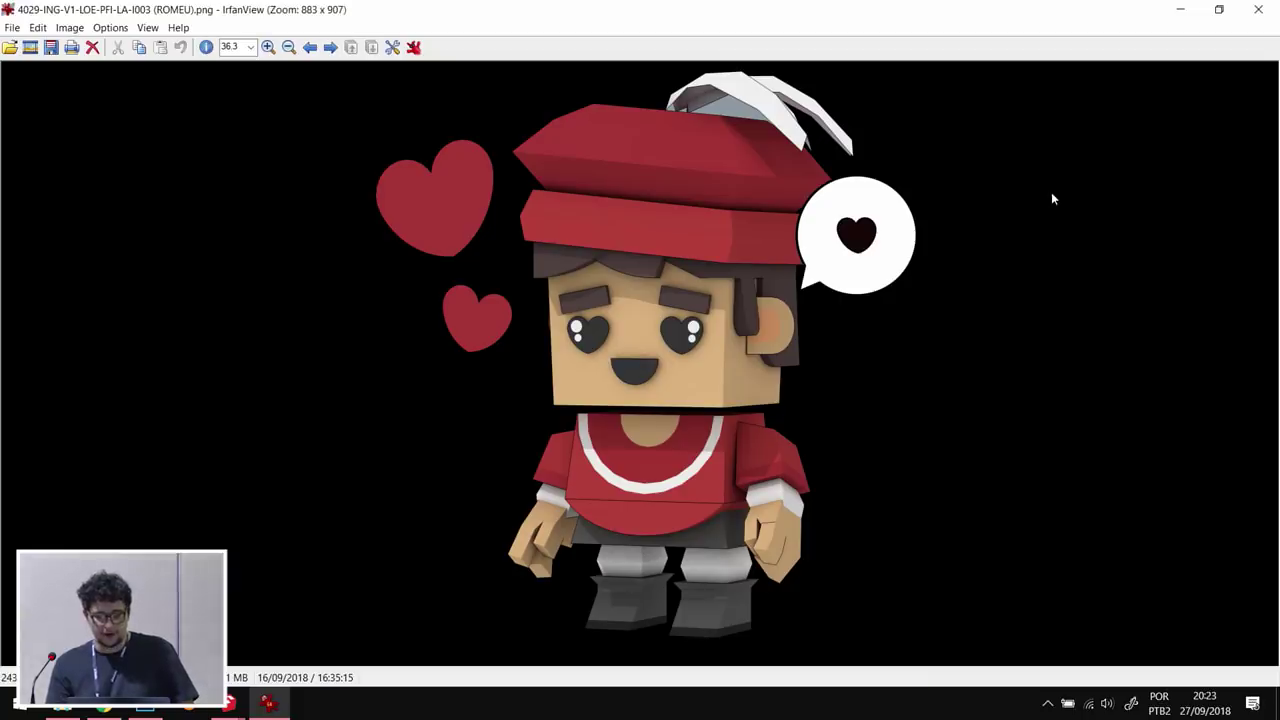
key(space)
key(space)
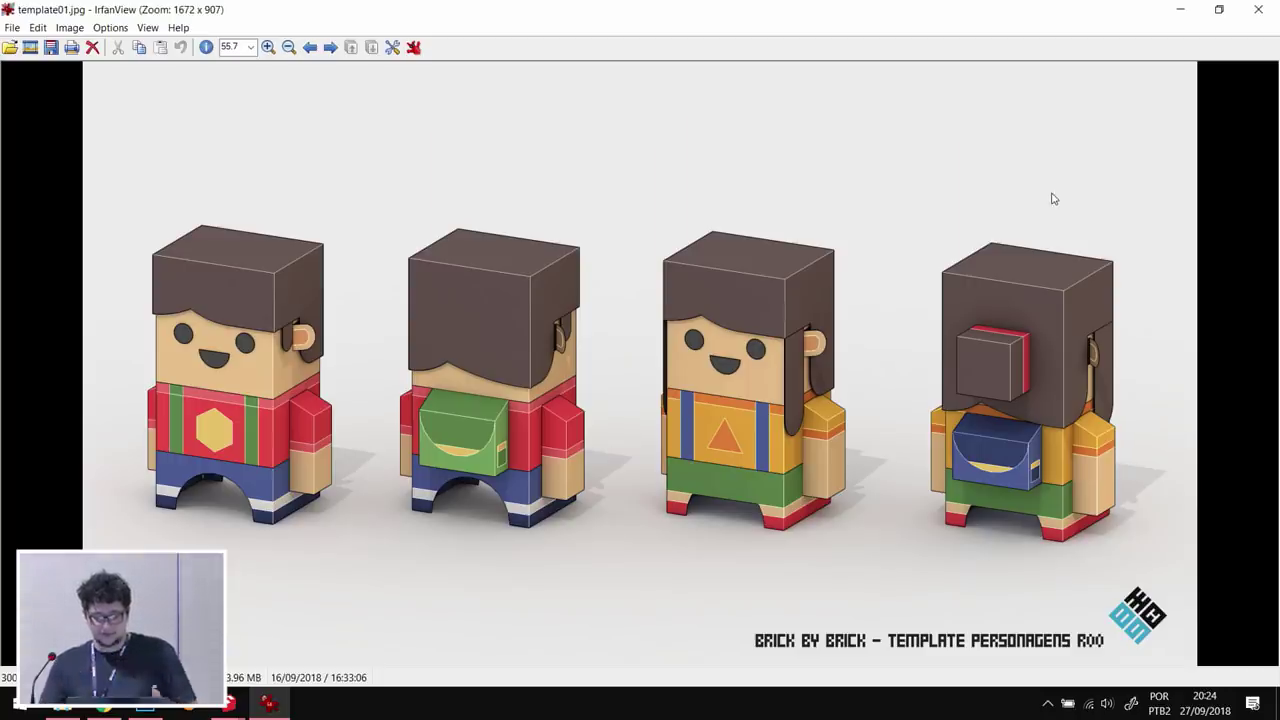
- Step through the template01, facial expressions, poses and TEMPLATE04 sheets, then close IrfanView
key(space)
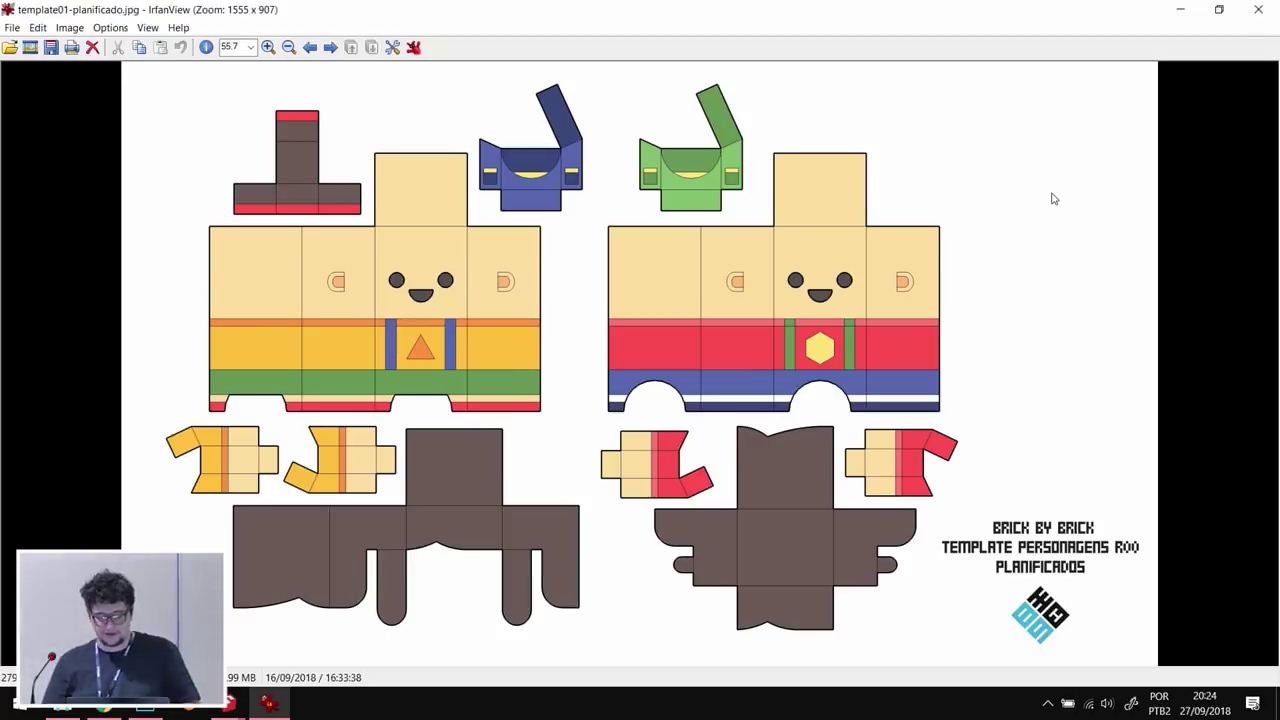
key(space)
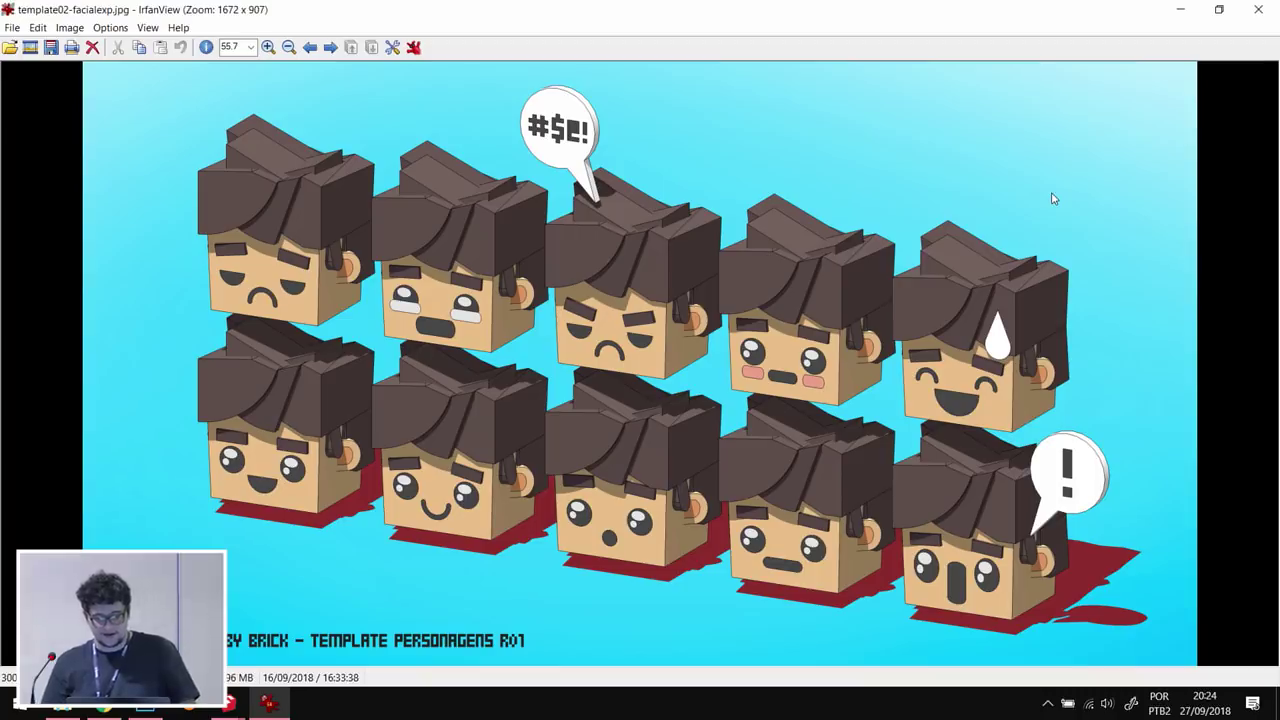
key(space)
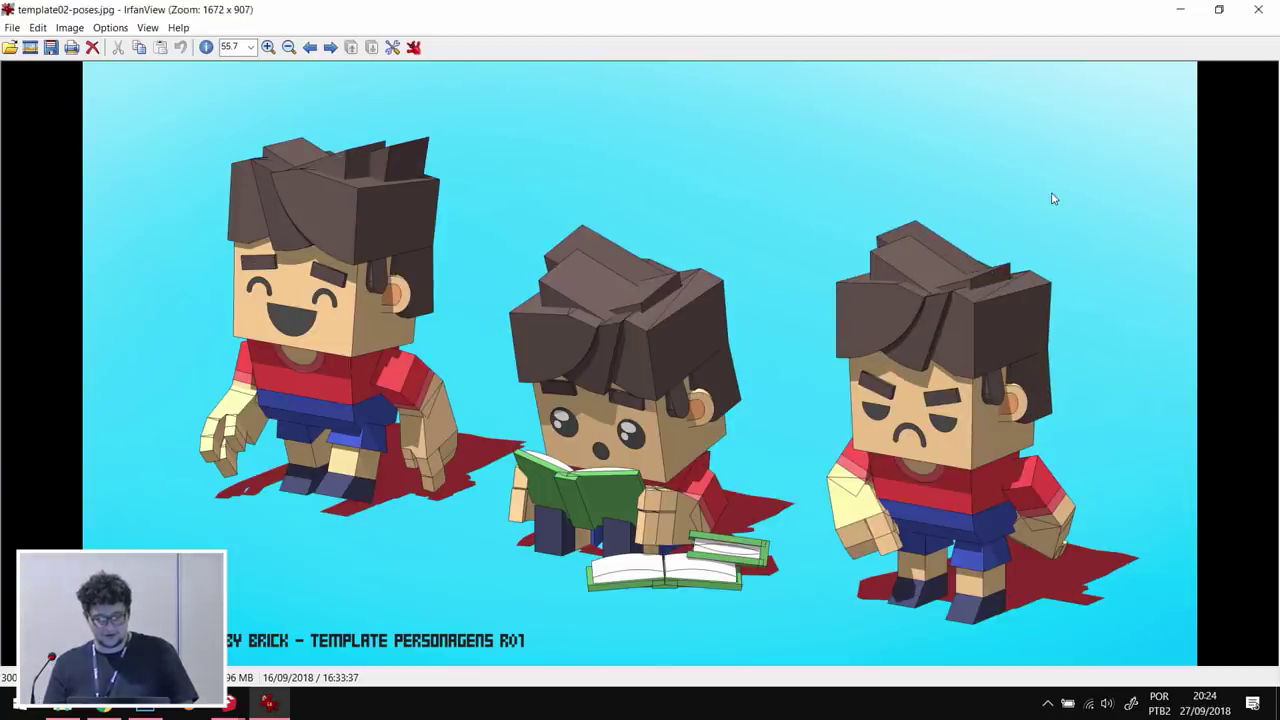
key(space)
key(space)
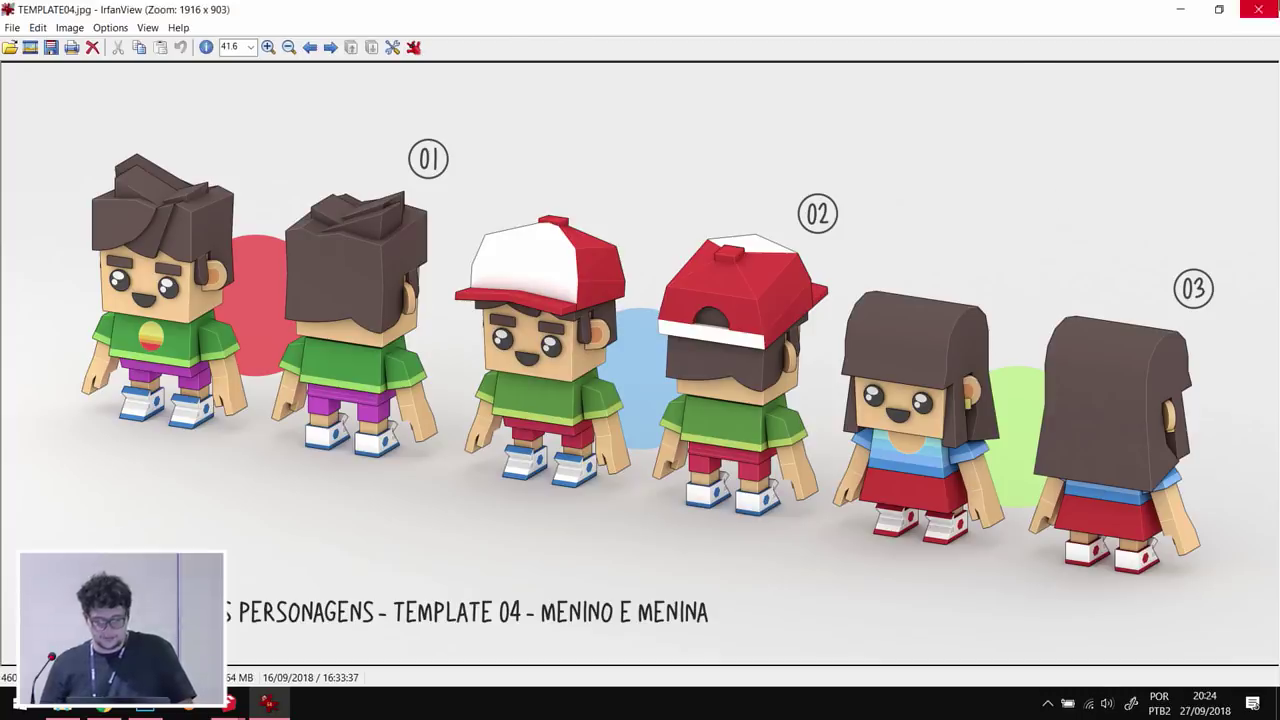
click(1257, 10)
- Return to 03 OLD WORKS and open the EDIT_img01 robot render
click(655, 87)
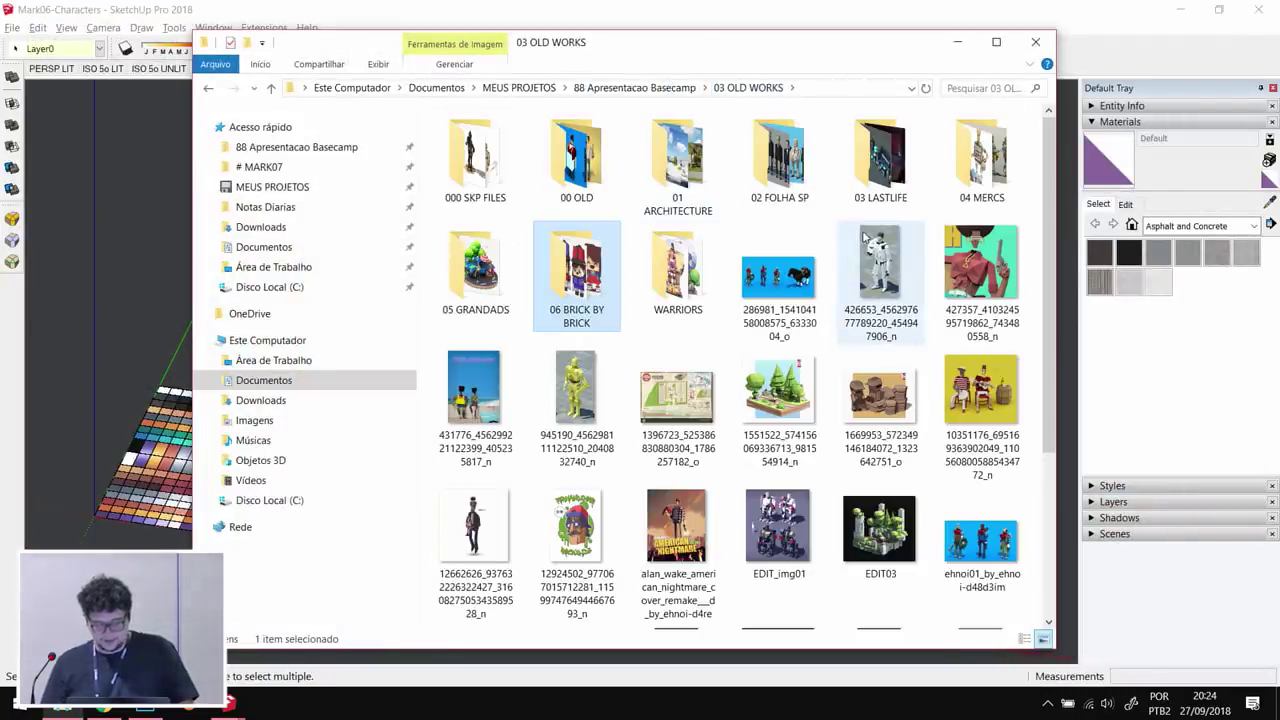
scroll(857, 249, down, 2)
scroll(803, 375, up, 2)
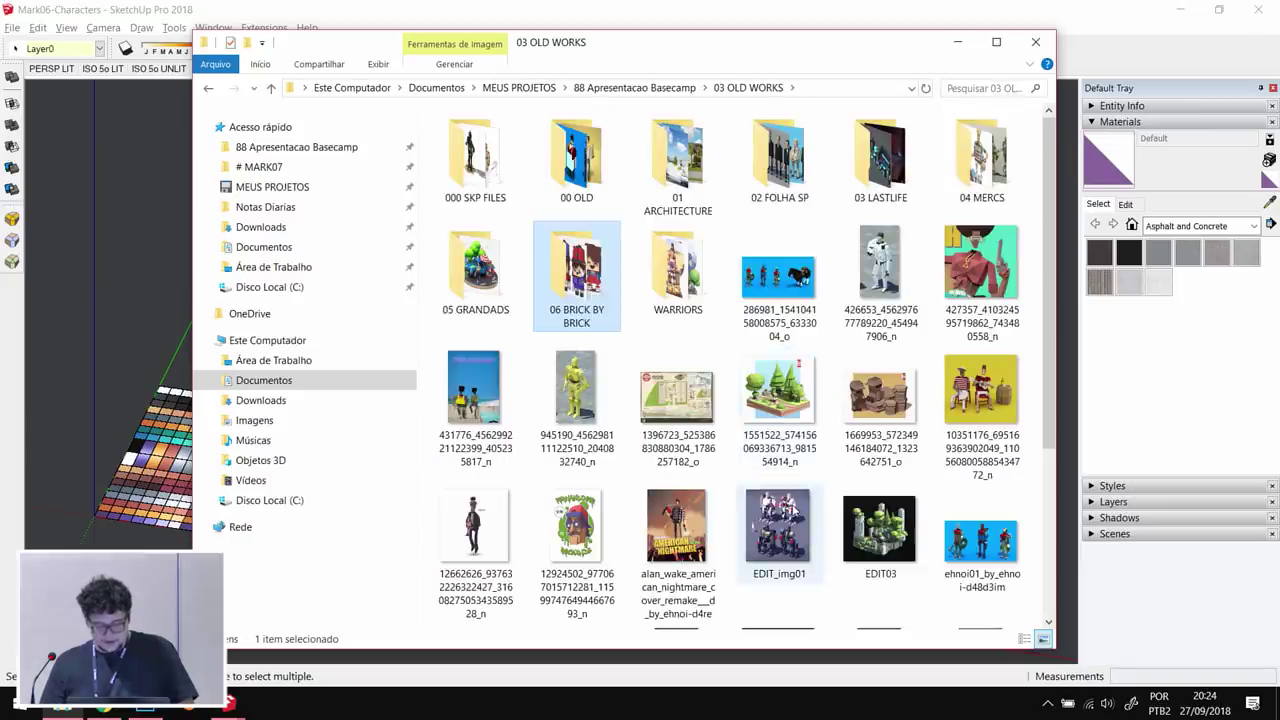
double_click(778, 528)
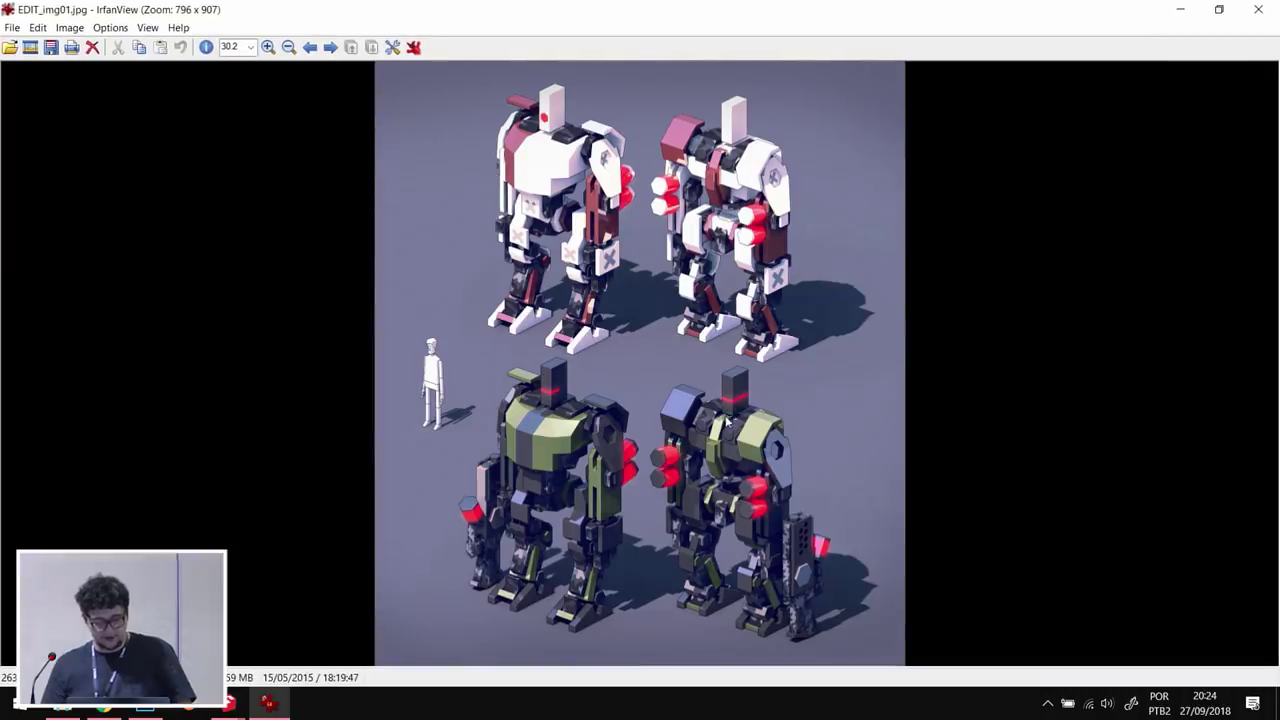
- Look around the EDIT_img01 robots render, then open the 286981 warriors-and-horse render
scroll(640, 510, up, 5)
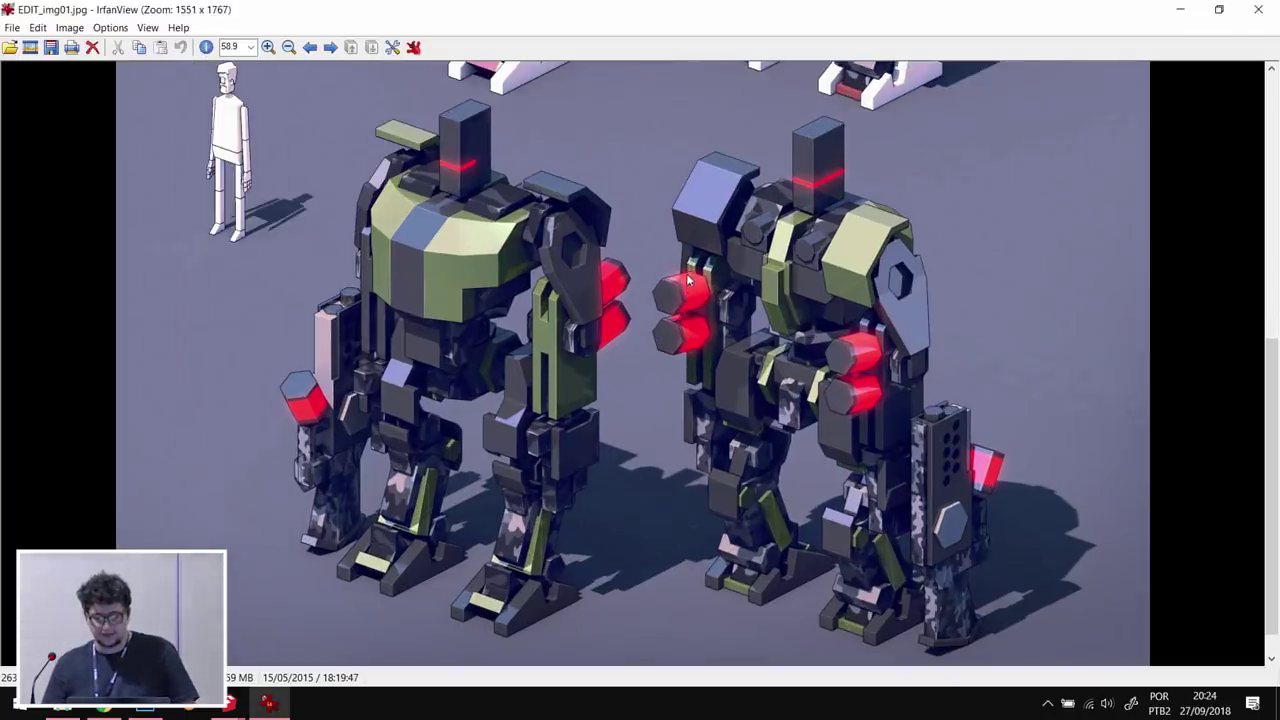
drag(727, 291, 727, 303)
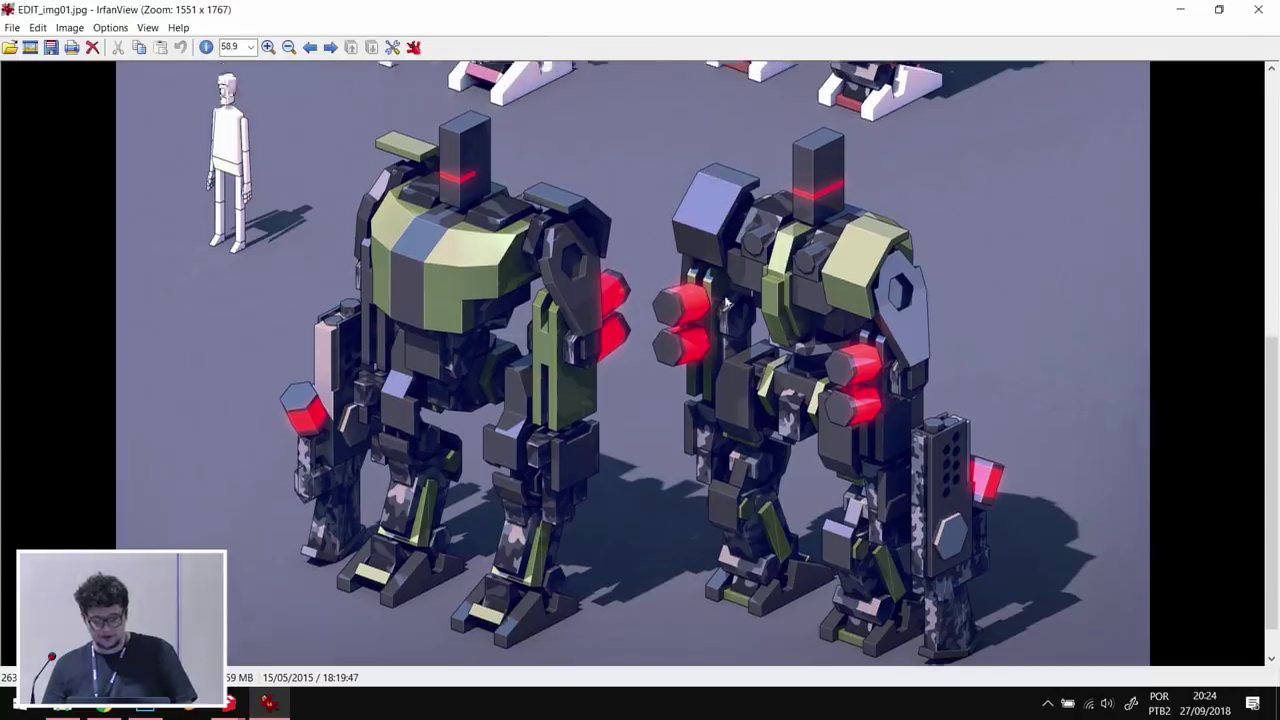
scroll(727, 303, up, 6)
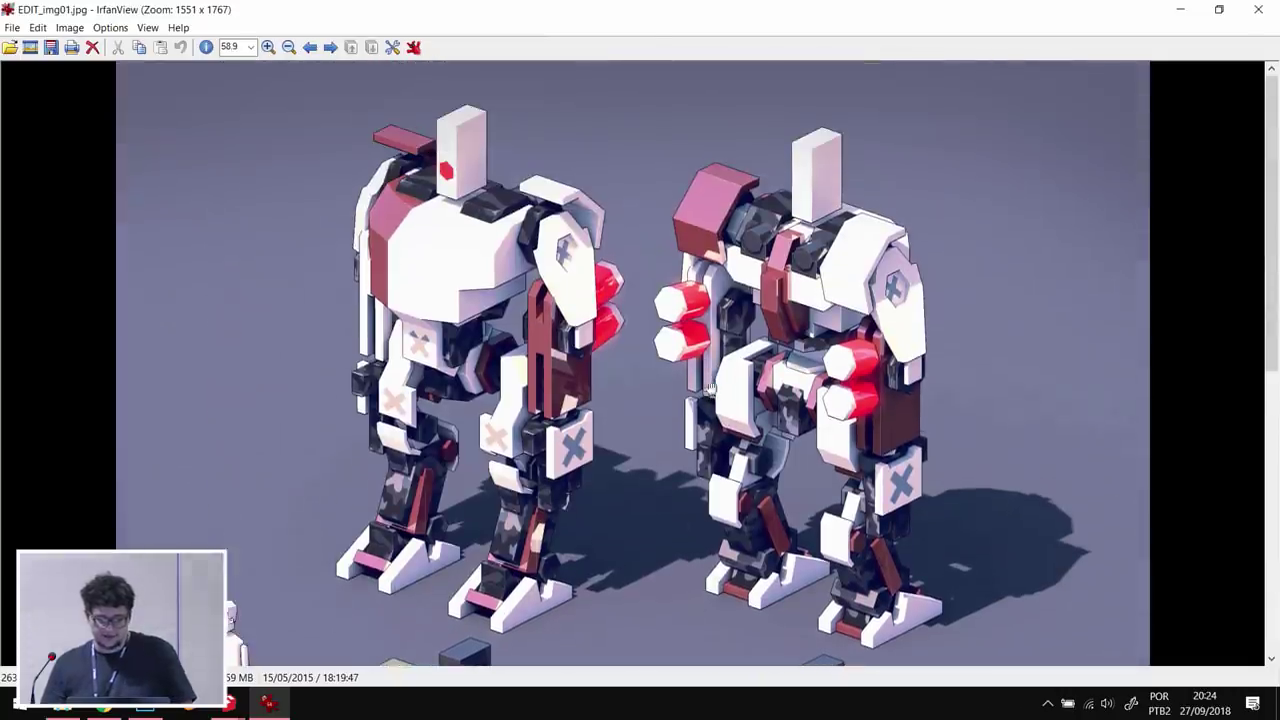
scroll(711, 387, down, 1)
scroll(756, 316, down, 1)
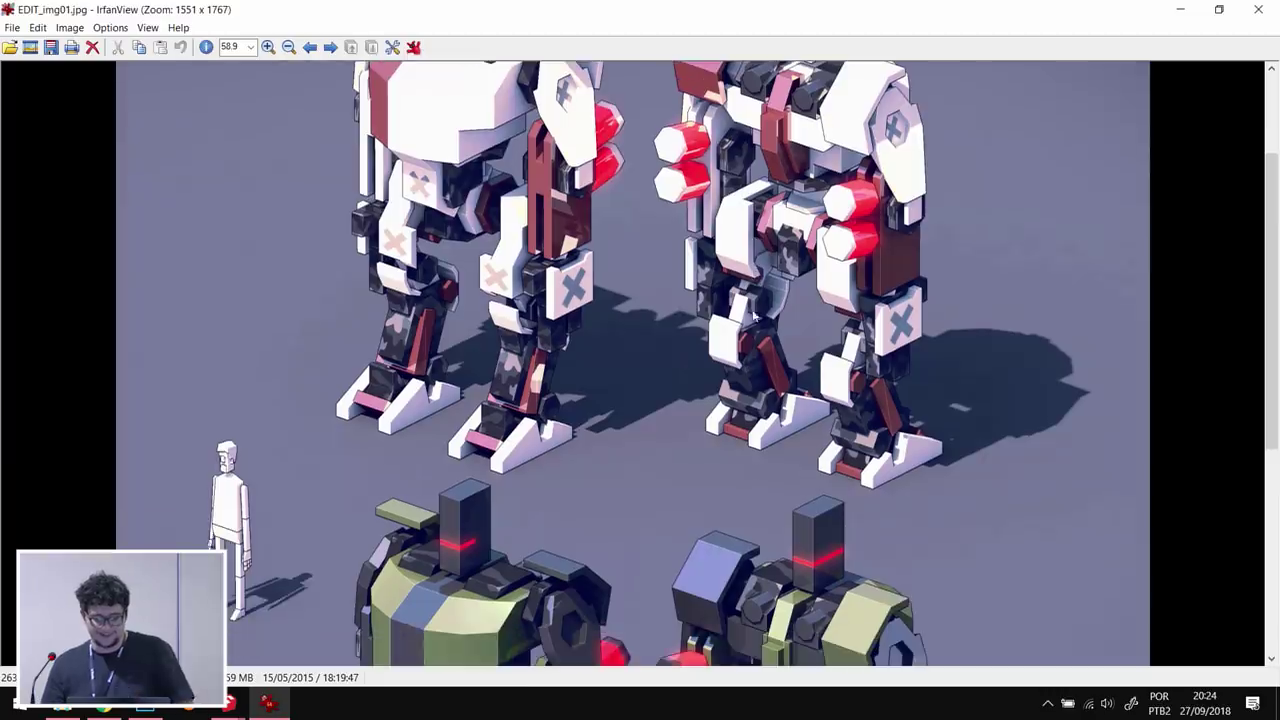
scroll(758, 300, down, 5)
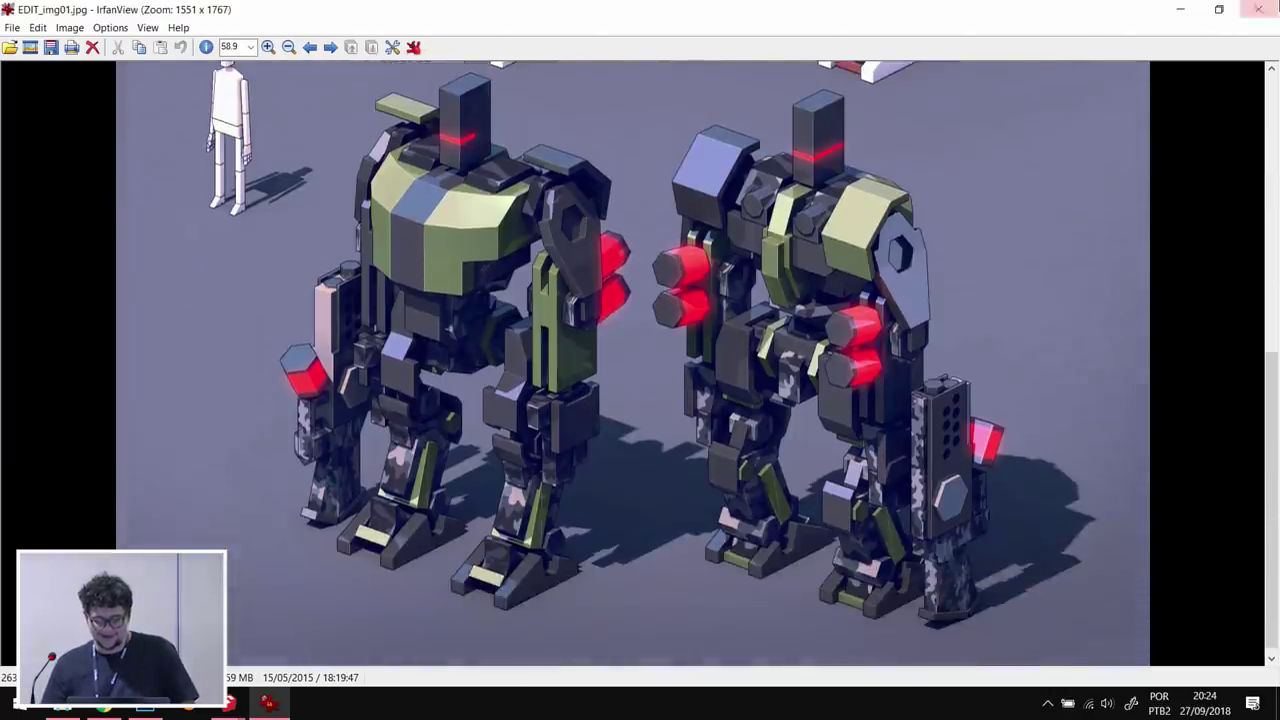
click(1258, 9)
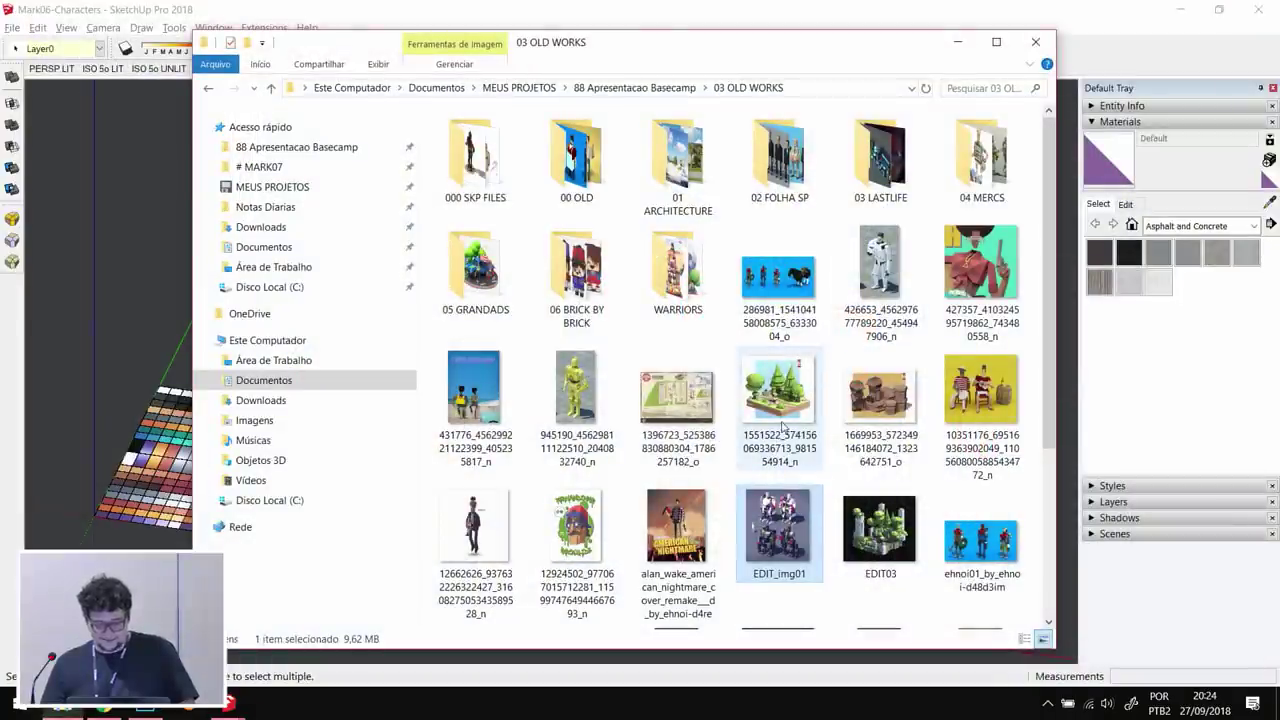
double_click(790, 285)
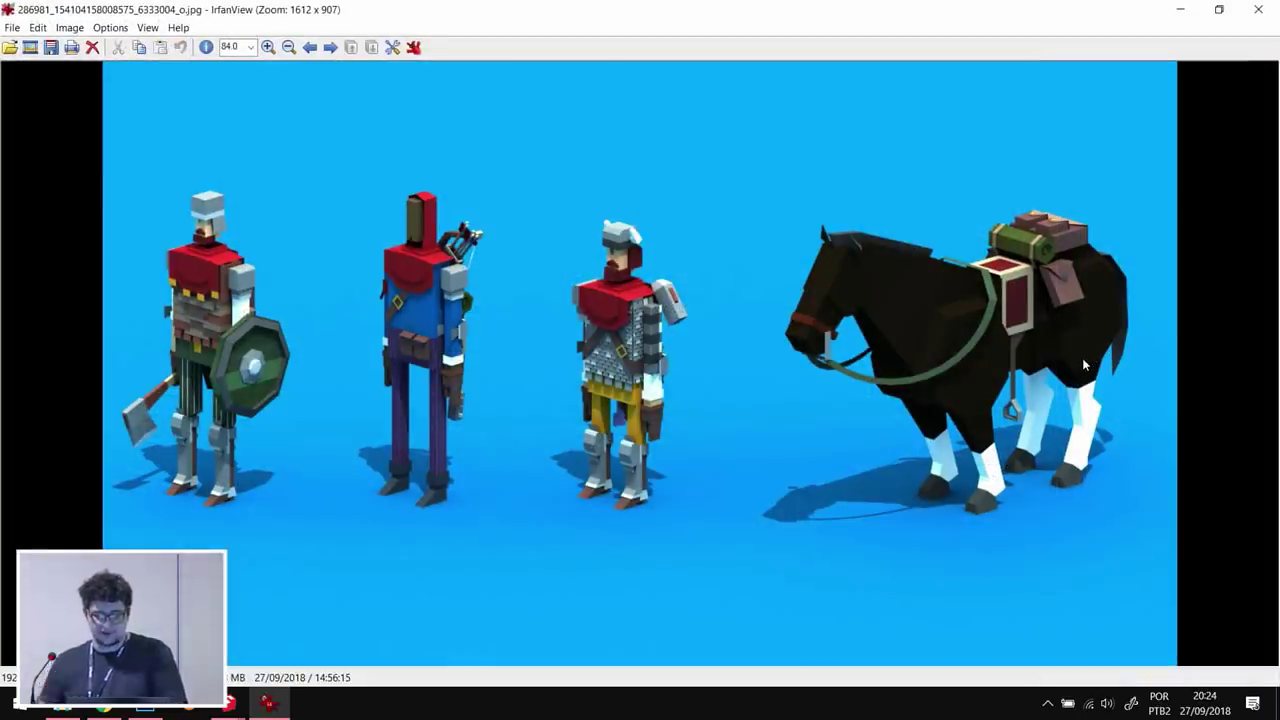
- Advance past the stormtrooper, afro gunman, Miami 1000 Grau and yellow robot renders to the misnamed file
key(Right)
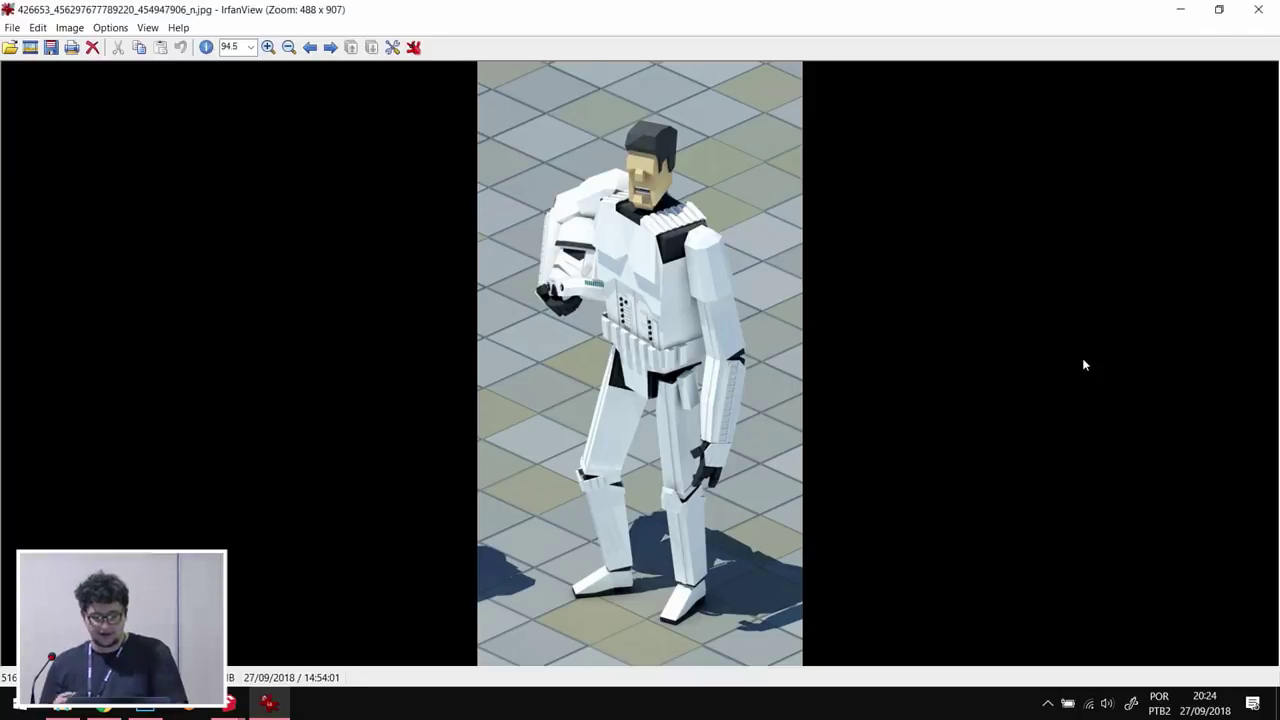
key(Right)
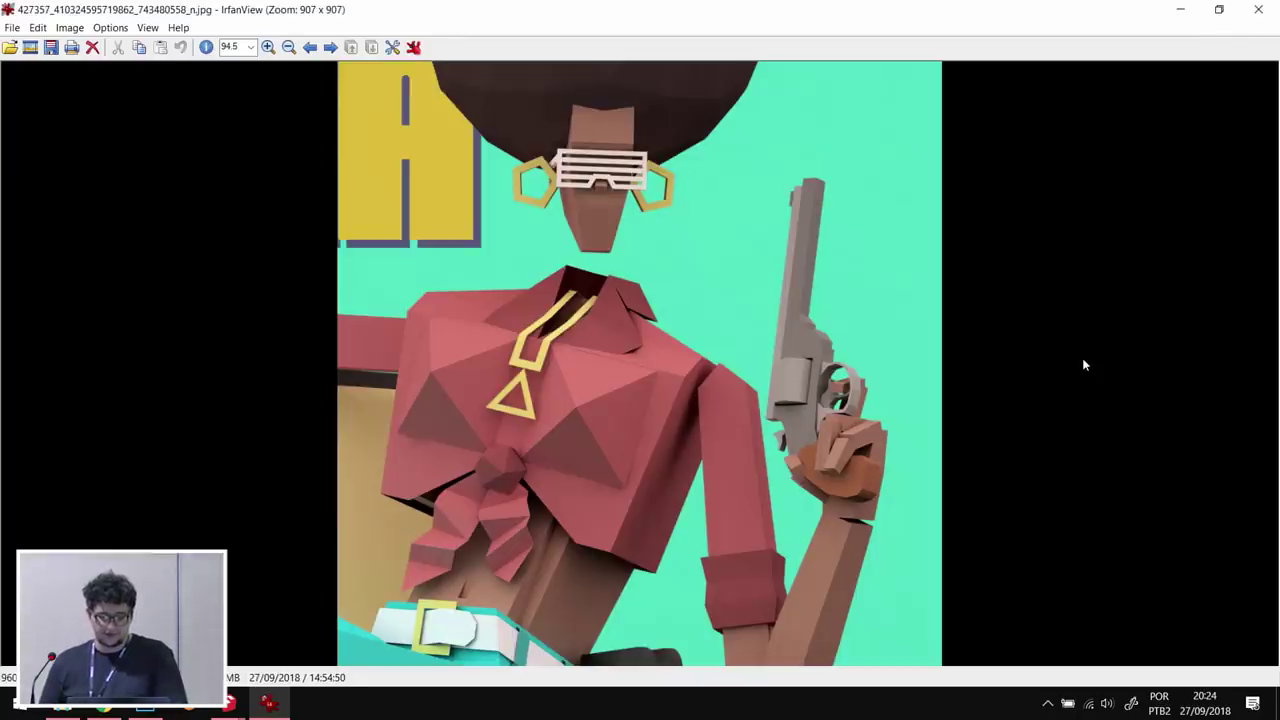
key(Right)
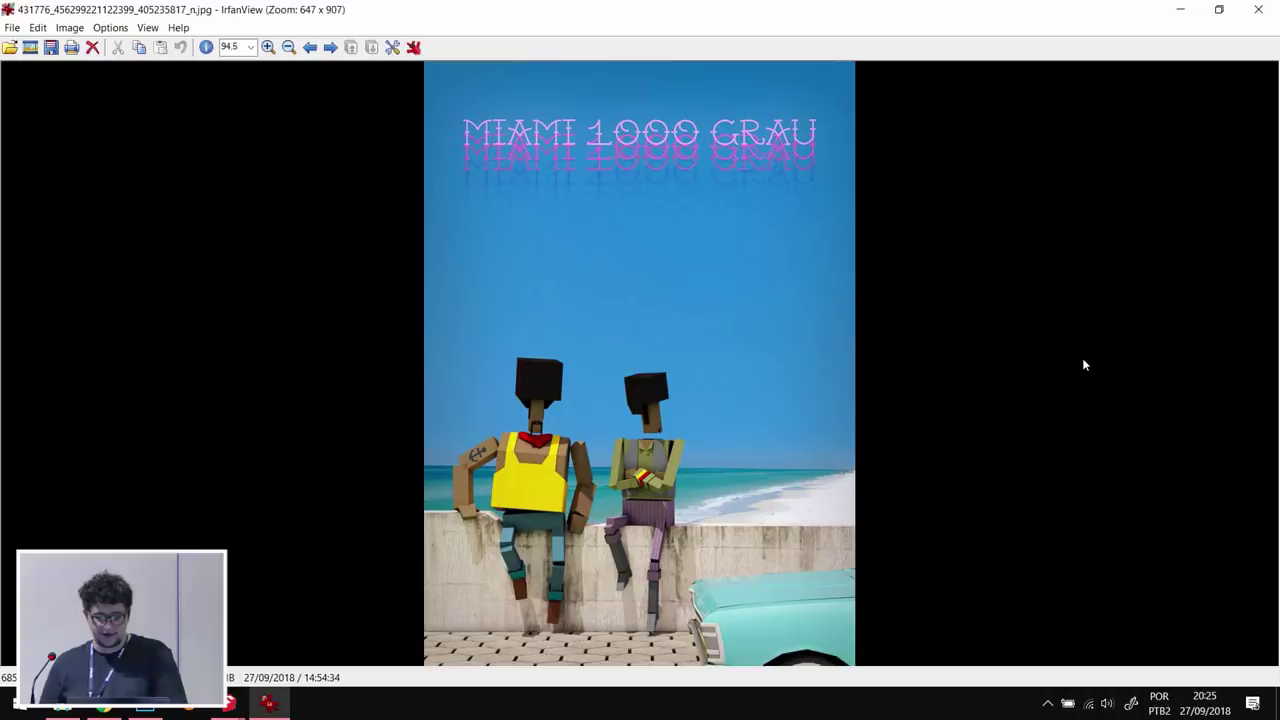
key(Right)
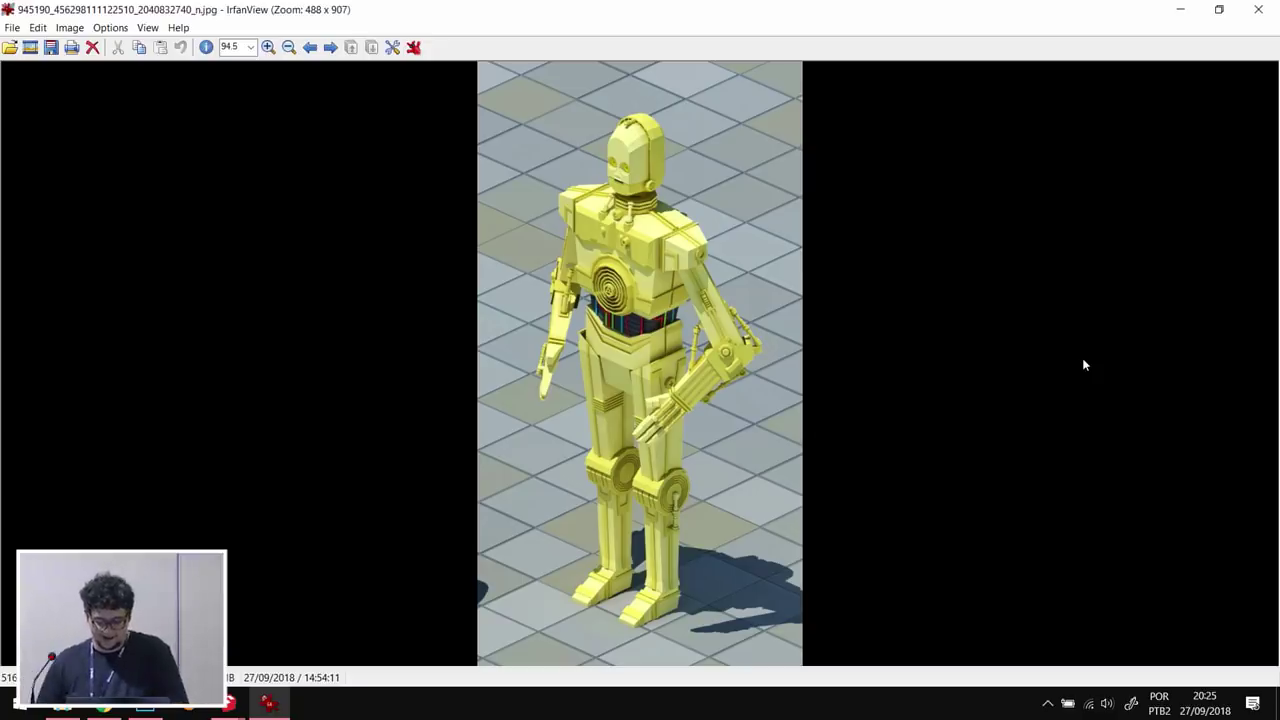
key(Right)
key(Right)
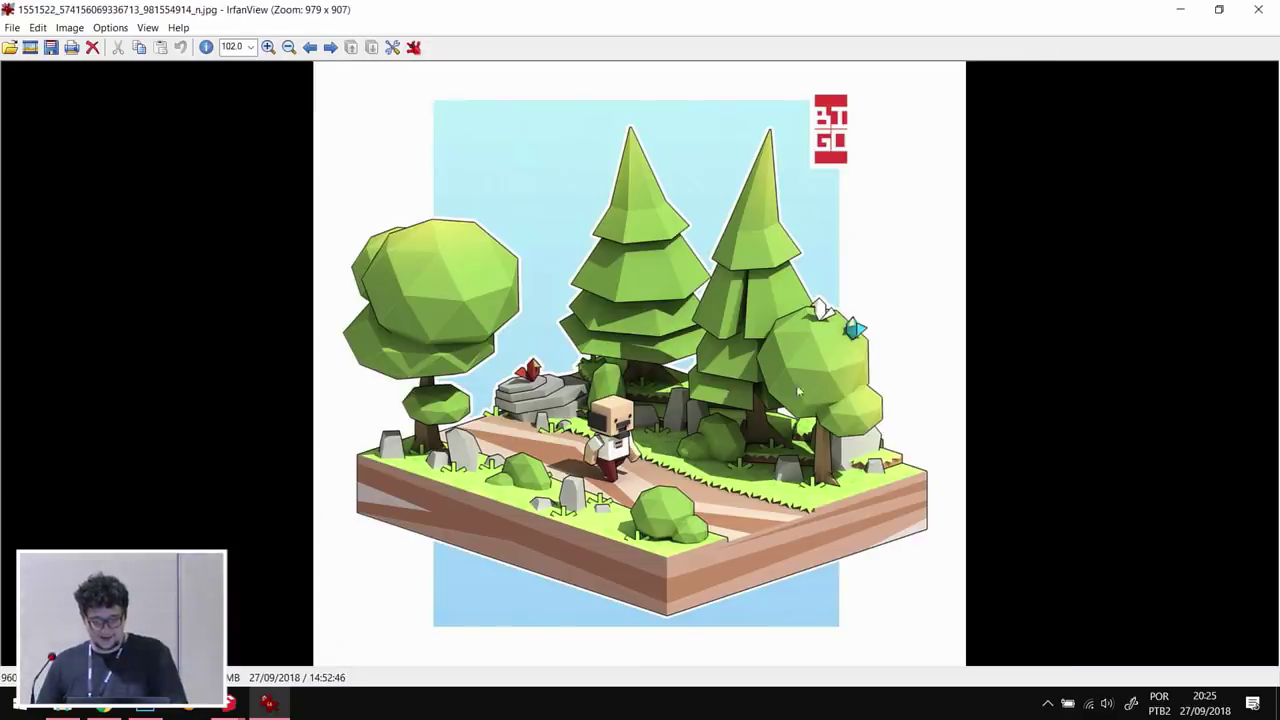
scroll(857, 384, down, 1)
scroll(857, 384, down, 1)
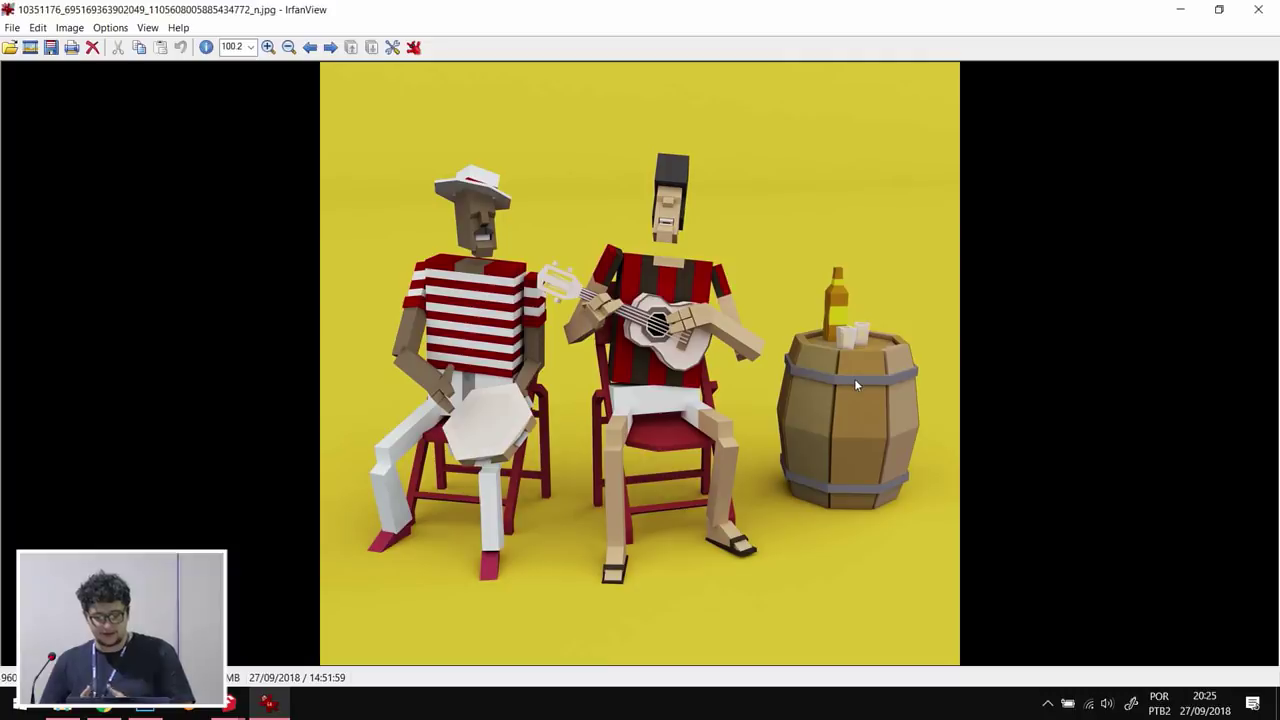
scroll(855, 383, down, 1)
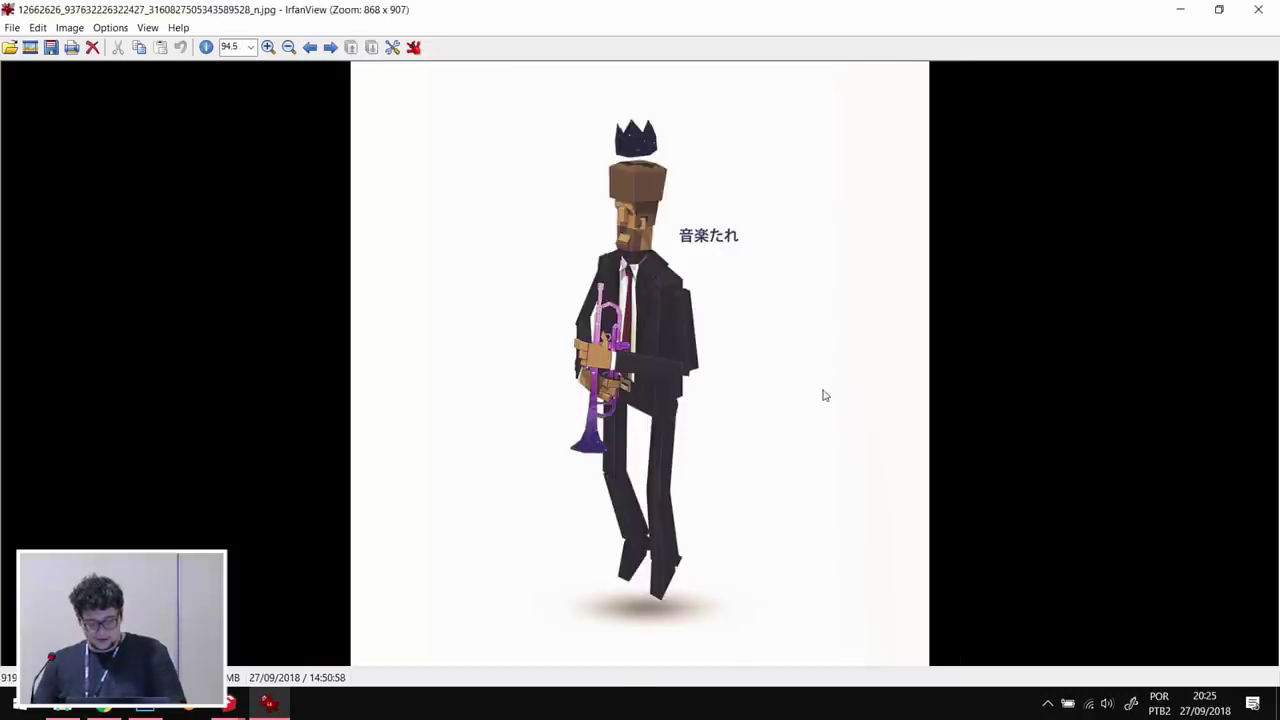
scroll(823, 394, down, 2)
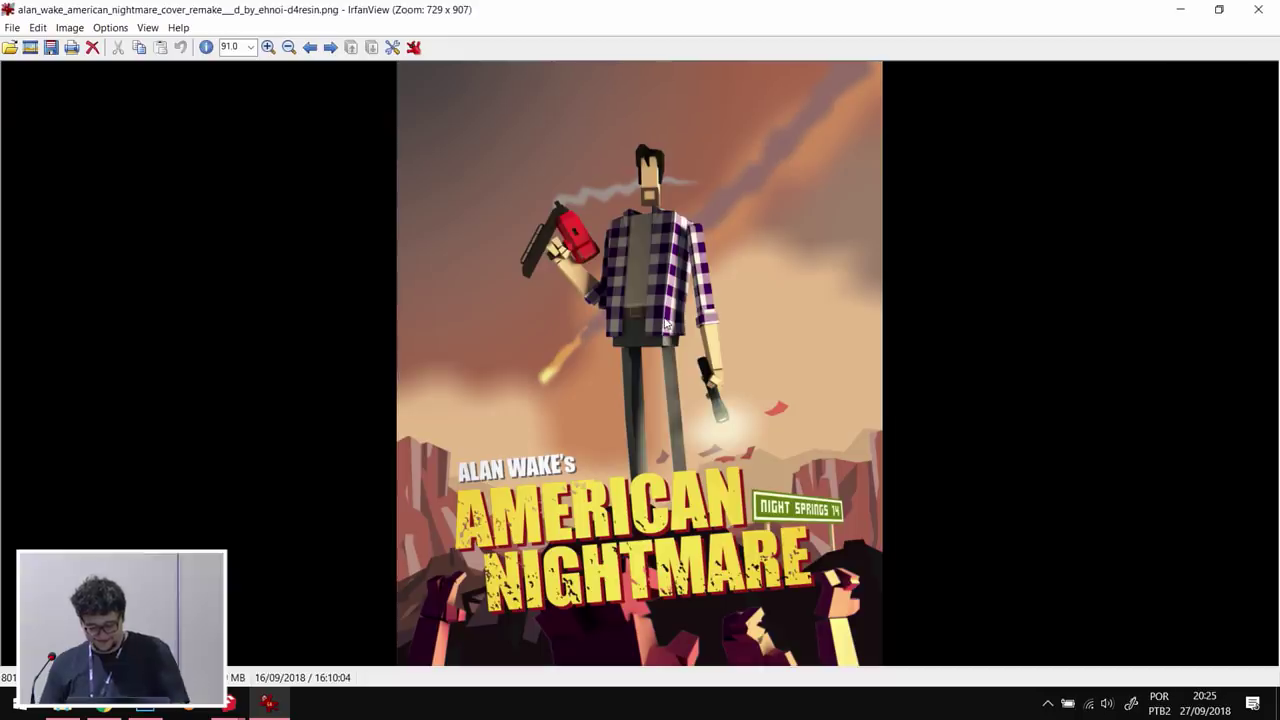
key(Right)
key(Right)
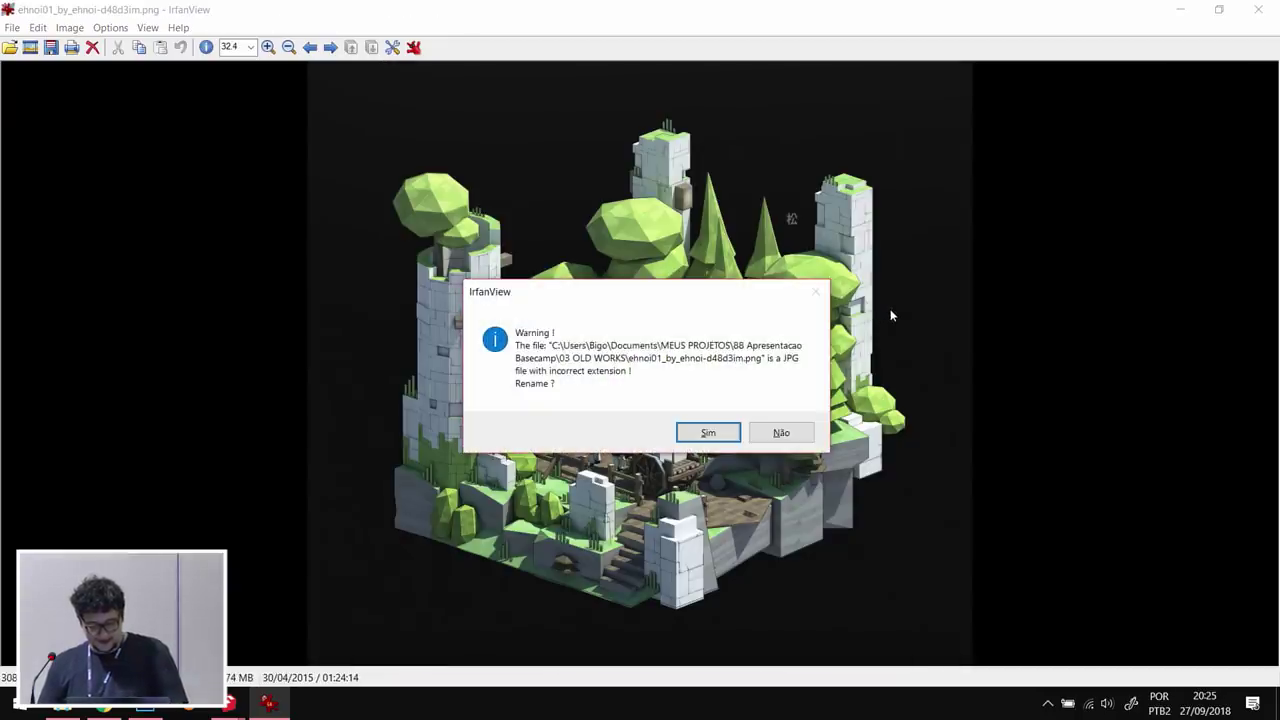
- Answer Não to the rename warning and close IrfanView
click(778, 436)
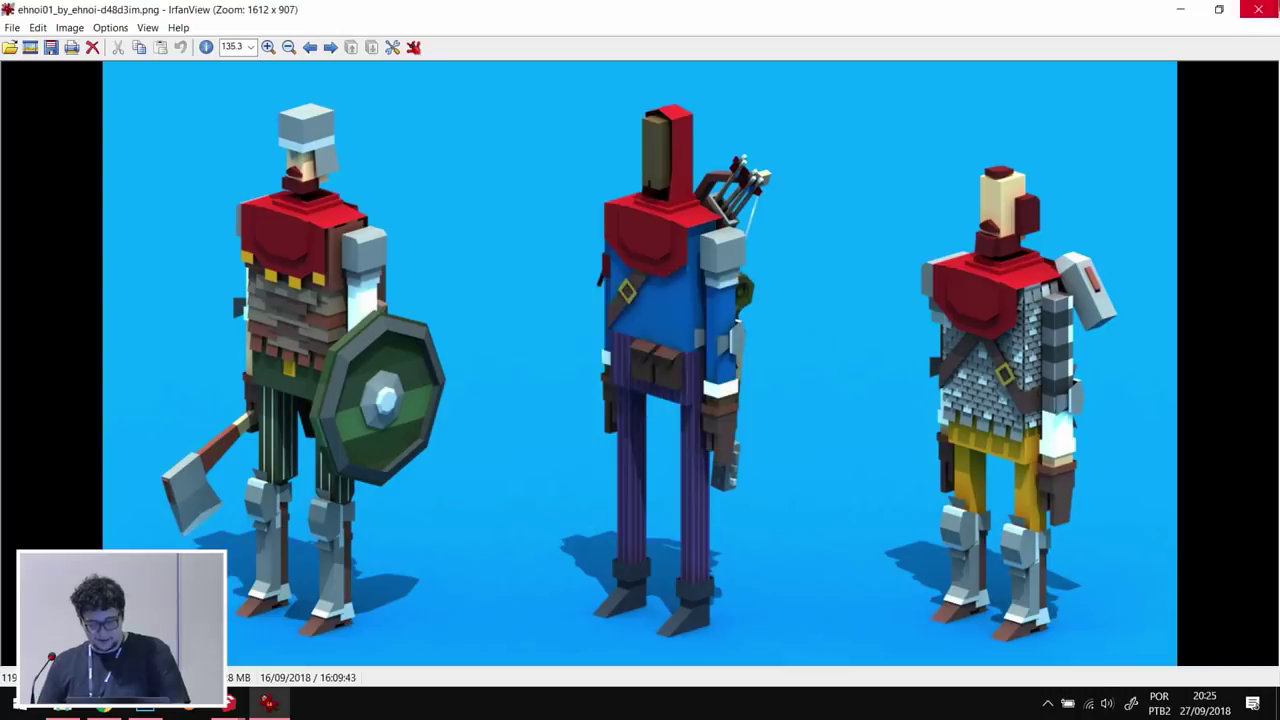
click(1258, 9)
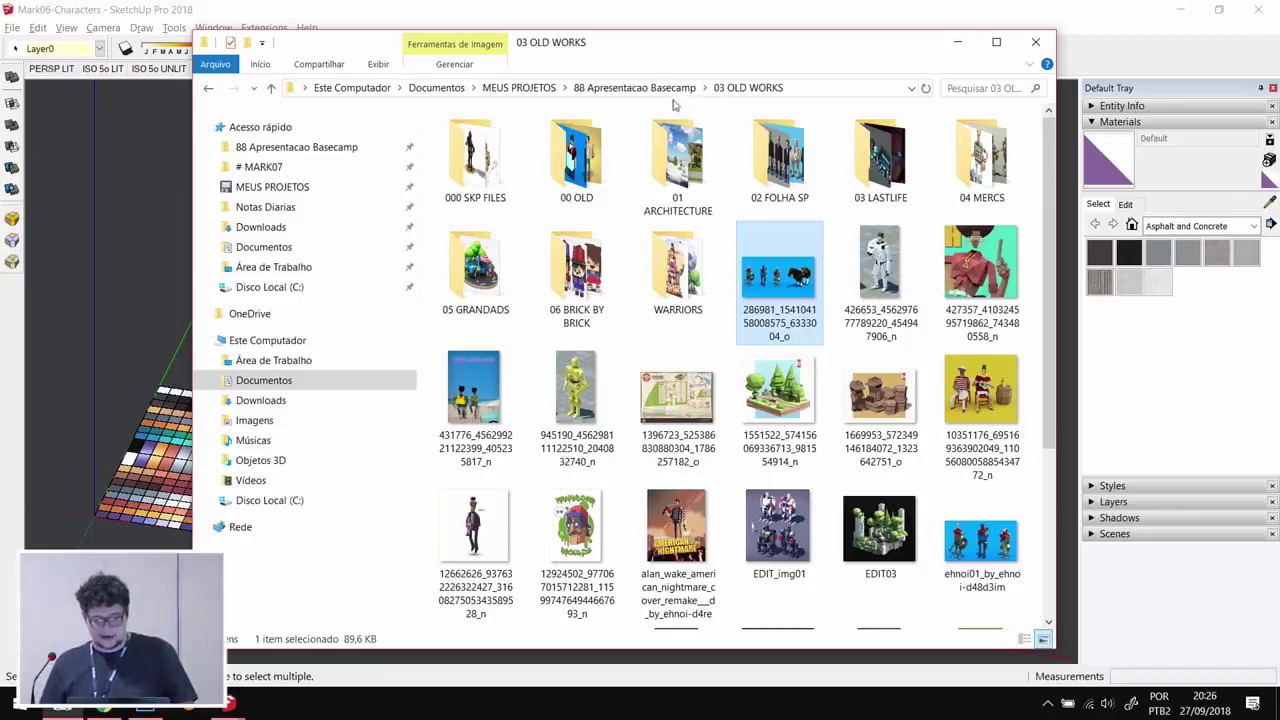
- Go up to 88 Apresentacao Basecamp, enter 04 NEW WORKS > 03 STAR WARS, and select its path
scroll(692, 192, down, 3)
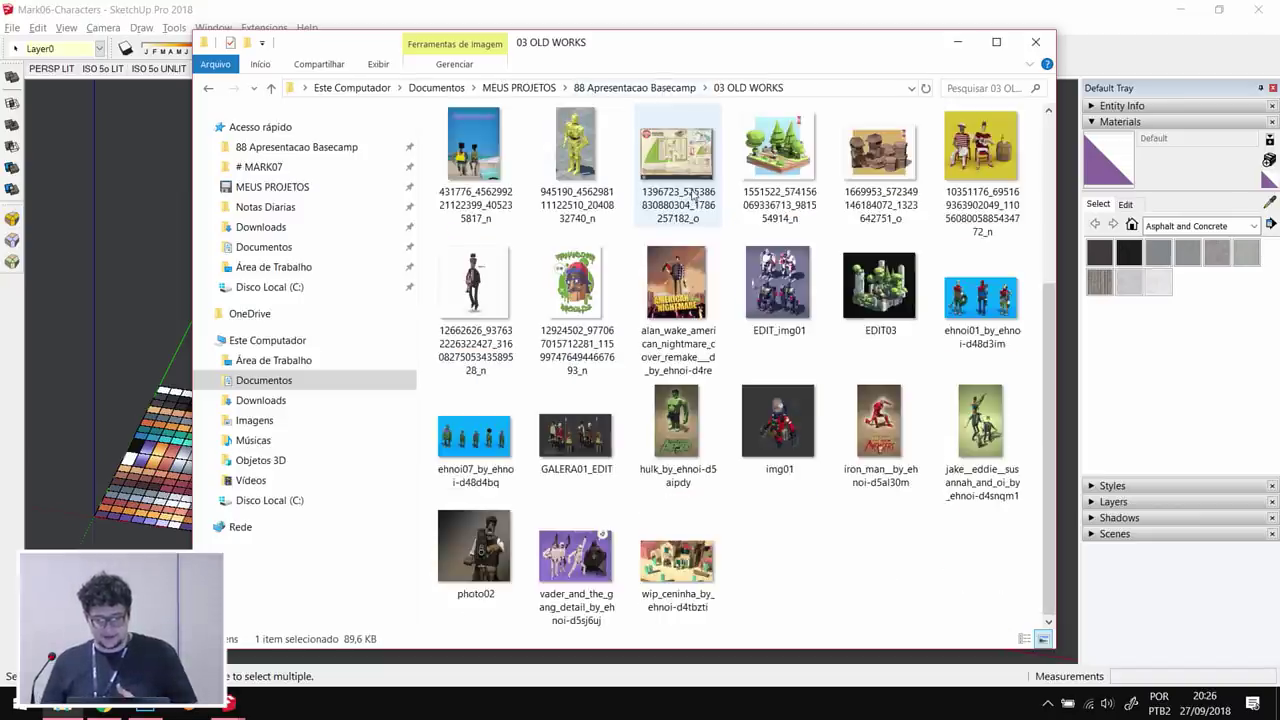
click(676, 89)
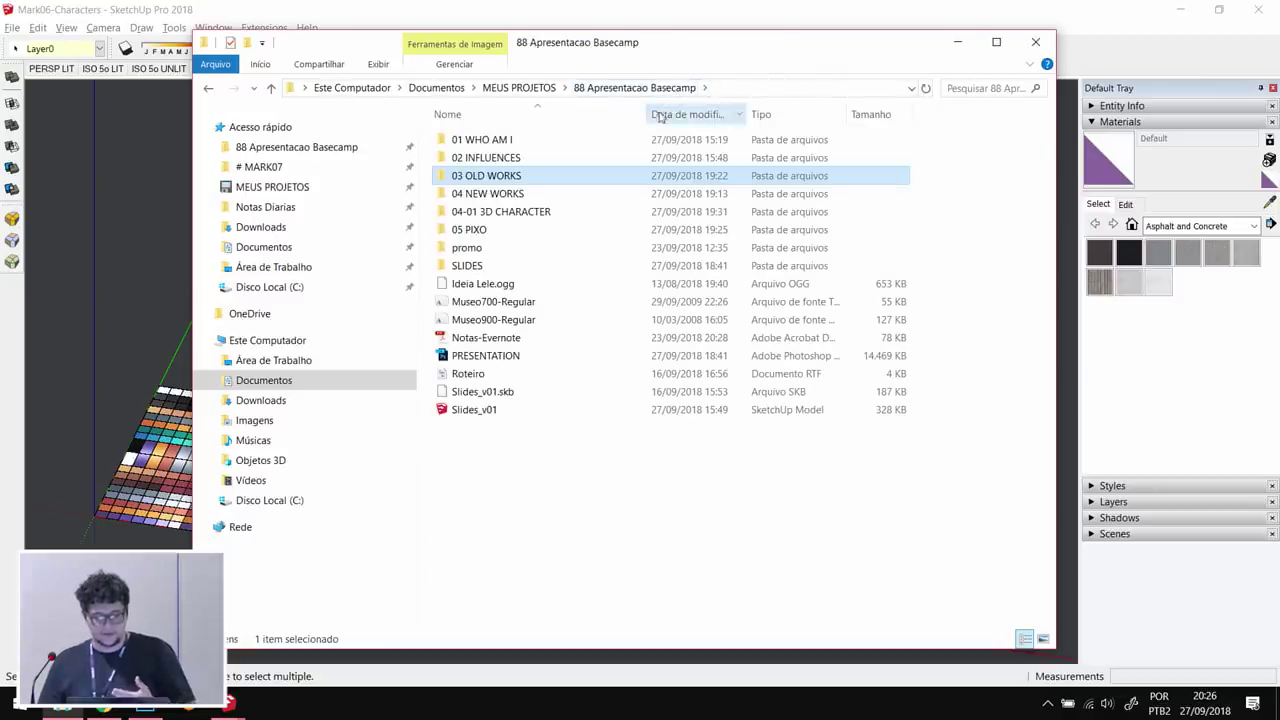
double_click(553, 195)
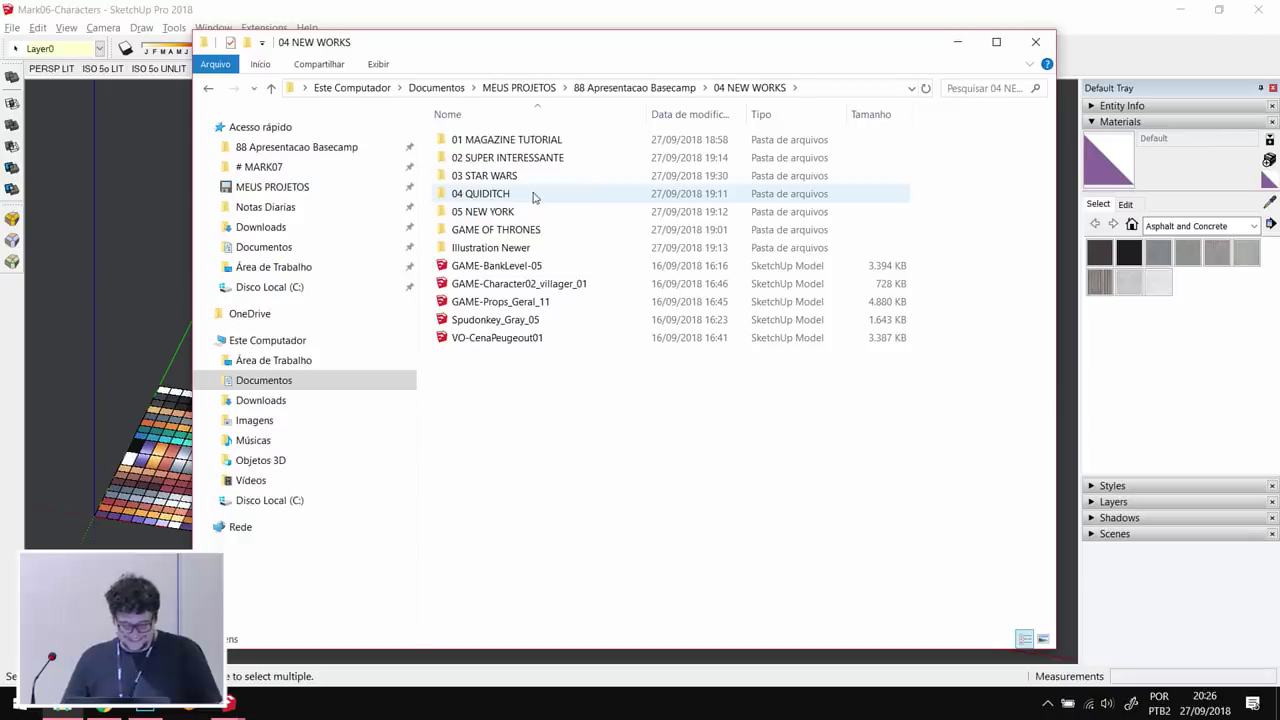
double_click(519, 180)
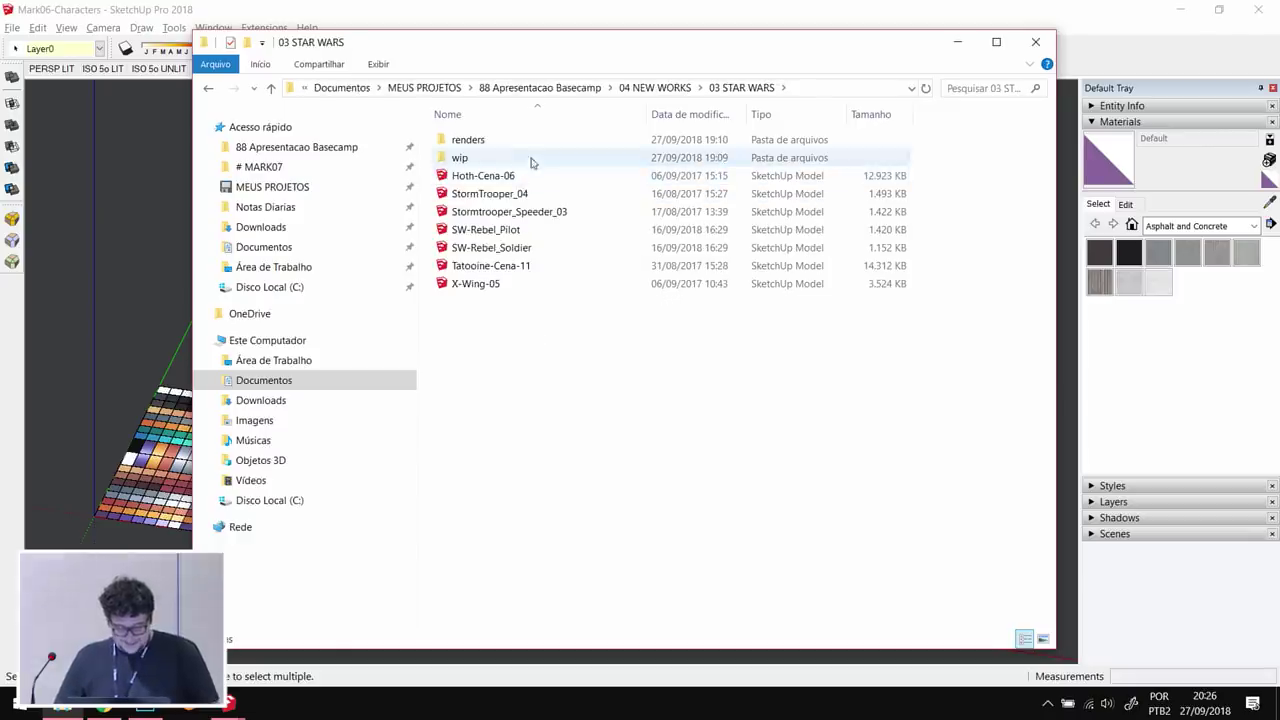
drag(613, 57, 586, 55)
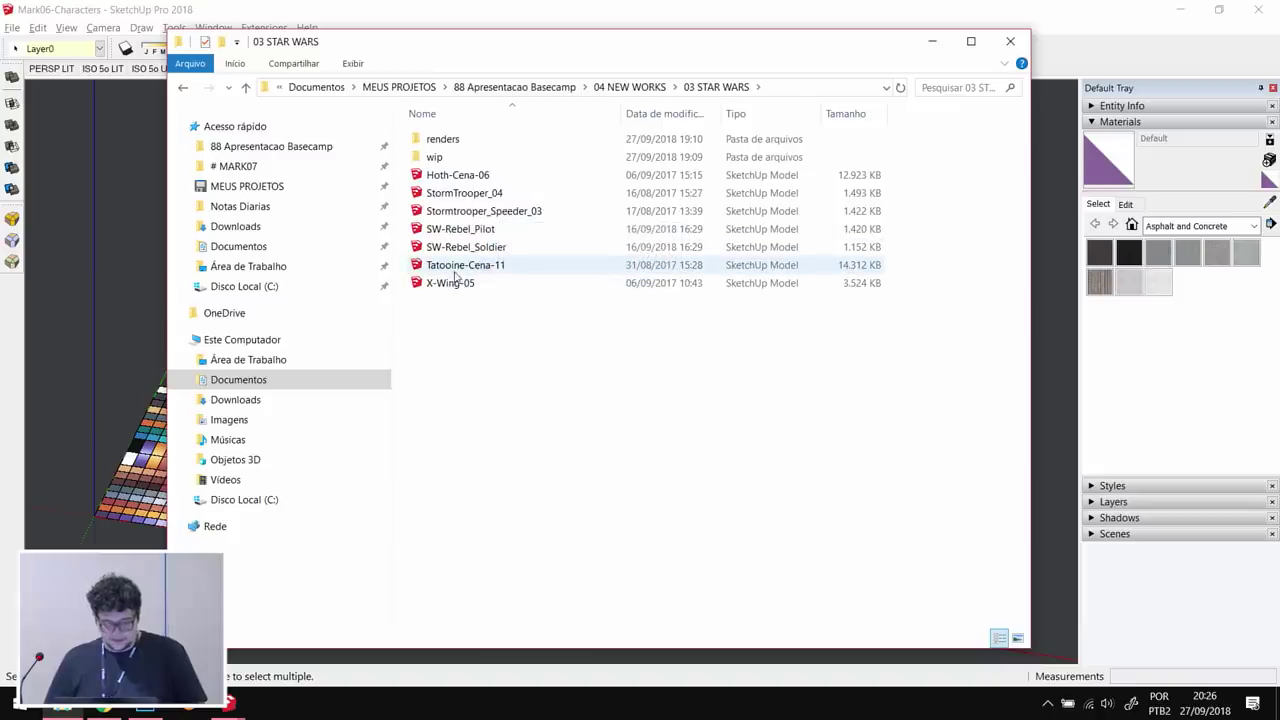
click(795, 85)
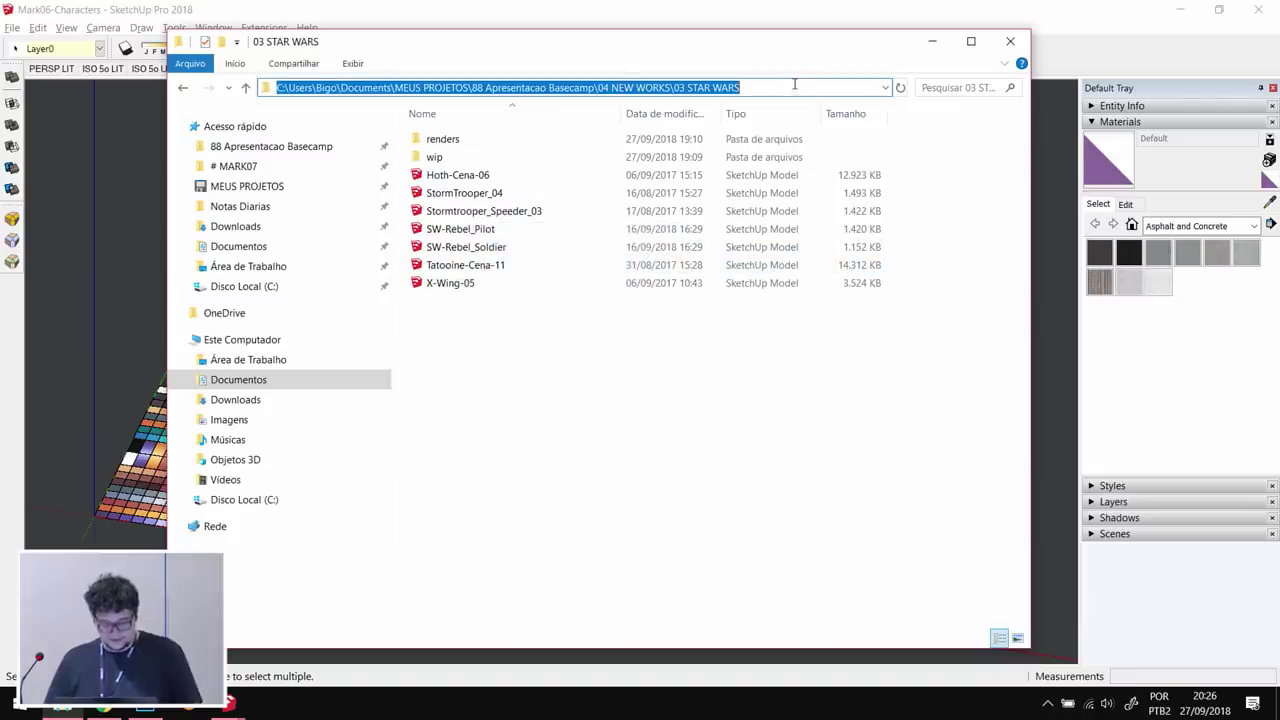
- Bring SketchUp forward and open Tatooine-Cena-11 from the 03 STAR WARS folder
click(680, 7)
click(11, 28)
click(35, 60)
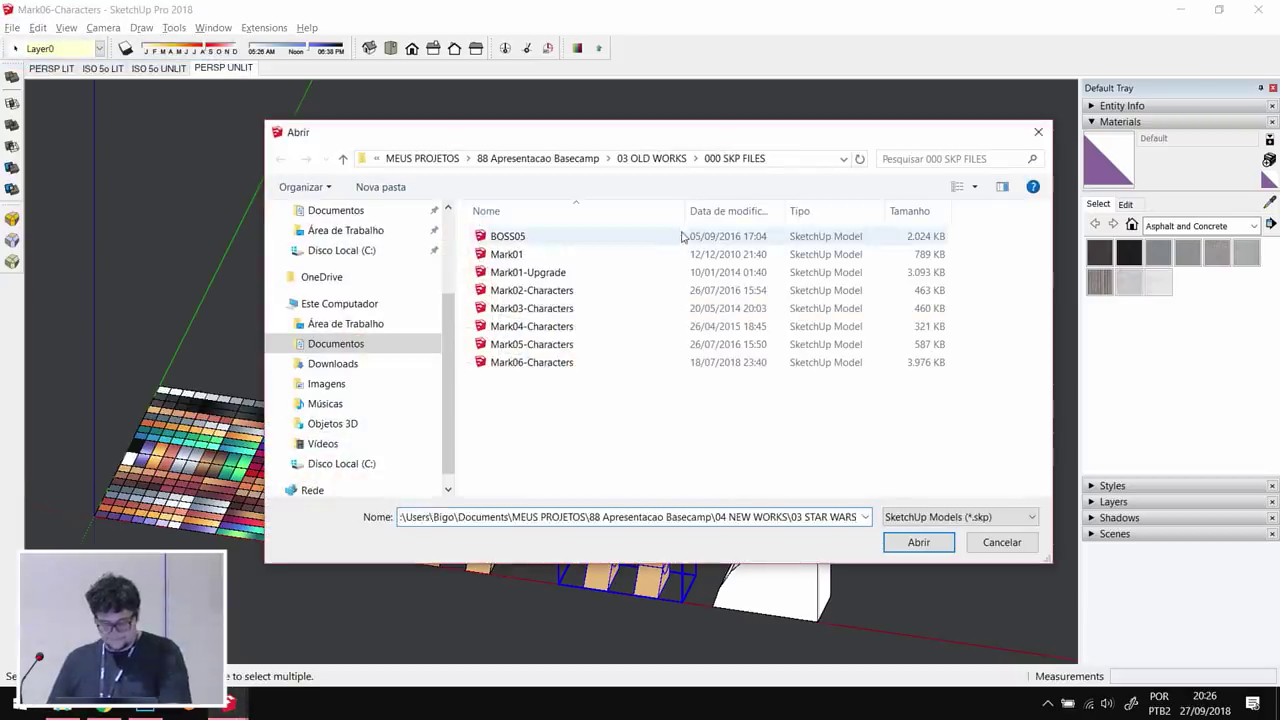
key(Return)
click(560, 363)
click(924, 550)
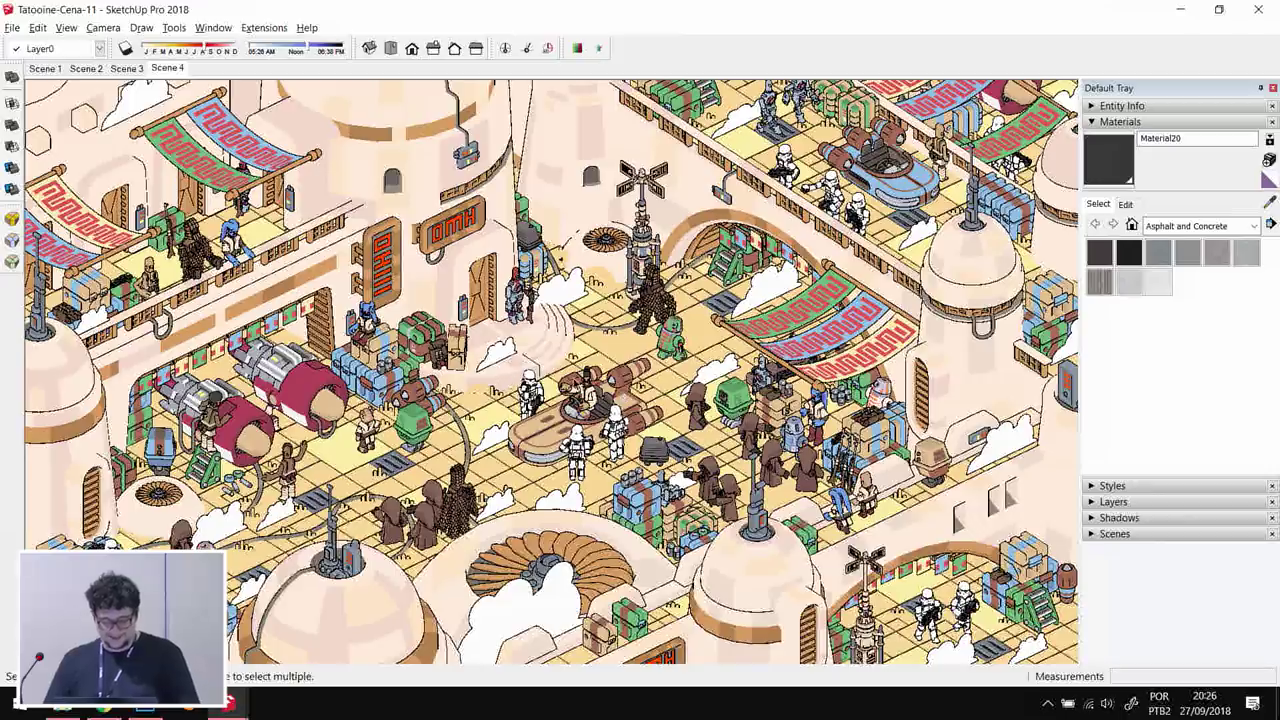
- Delete the cloud group above the scene, then undo to restore it
click(509, 603)
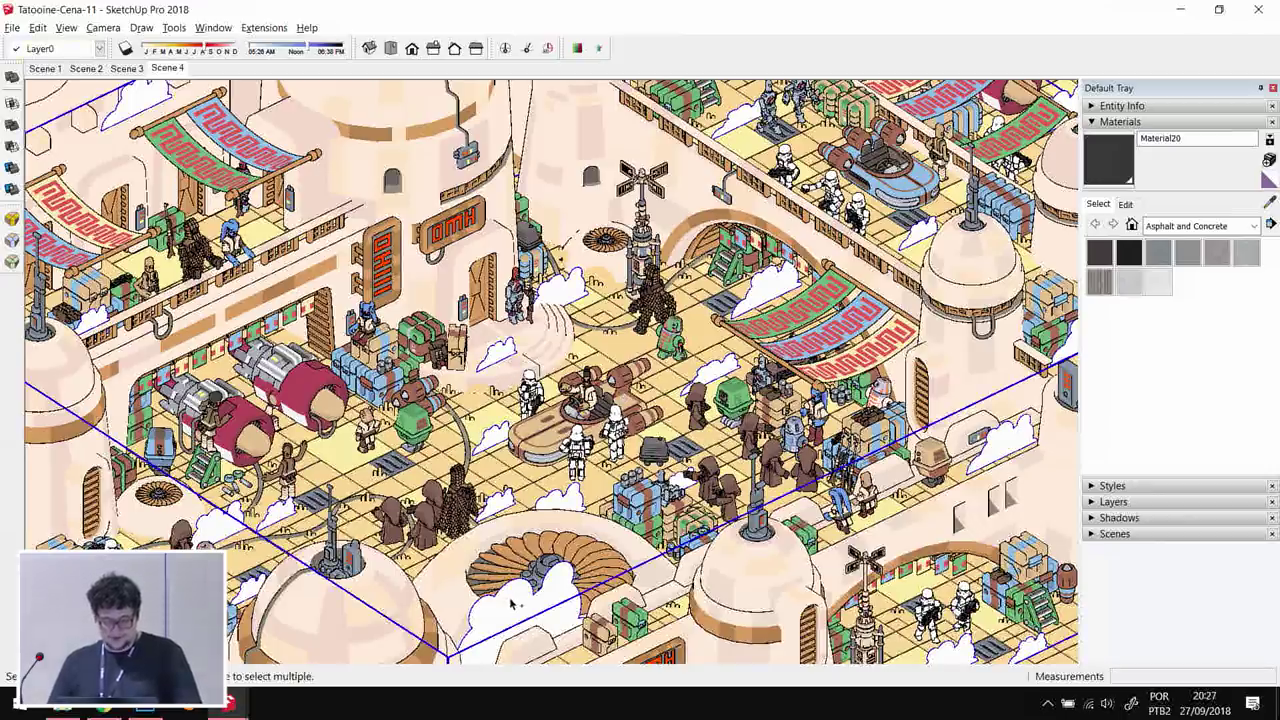
key(Delete)
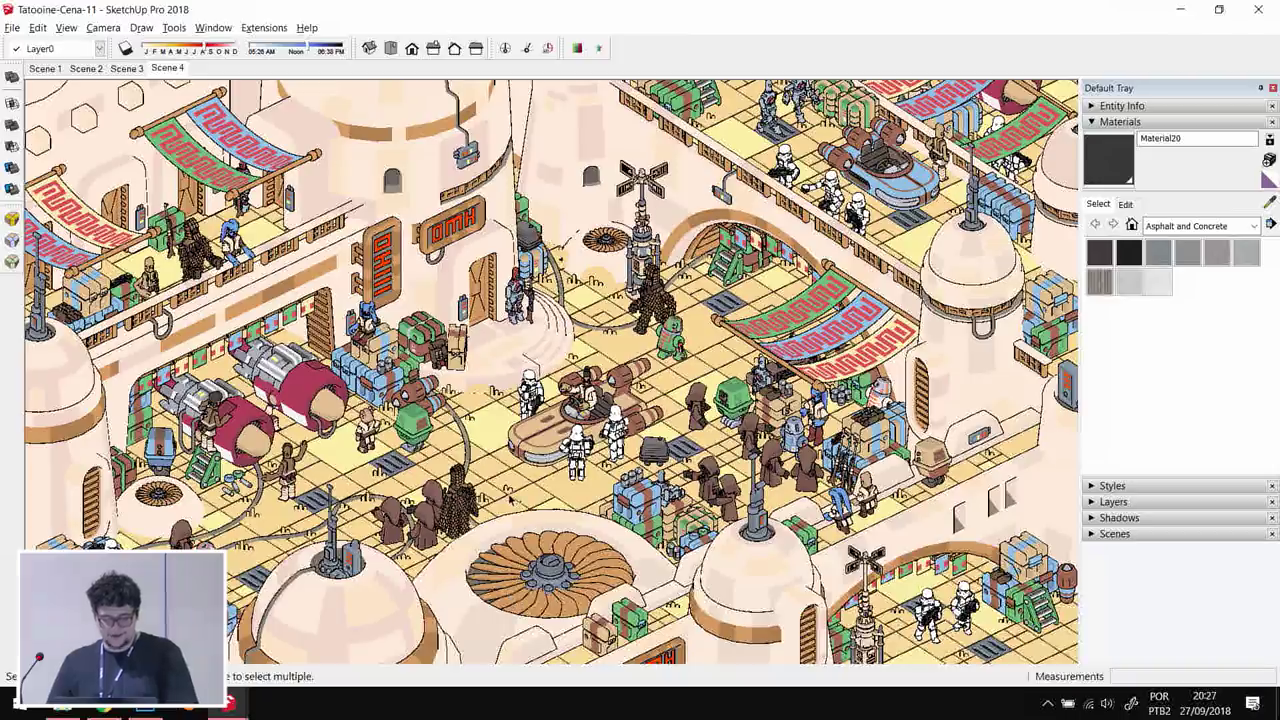
key(ctrl+z)
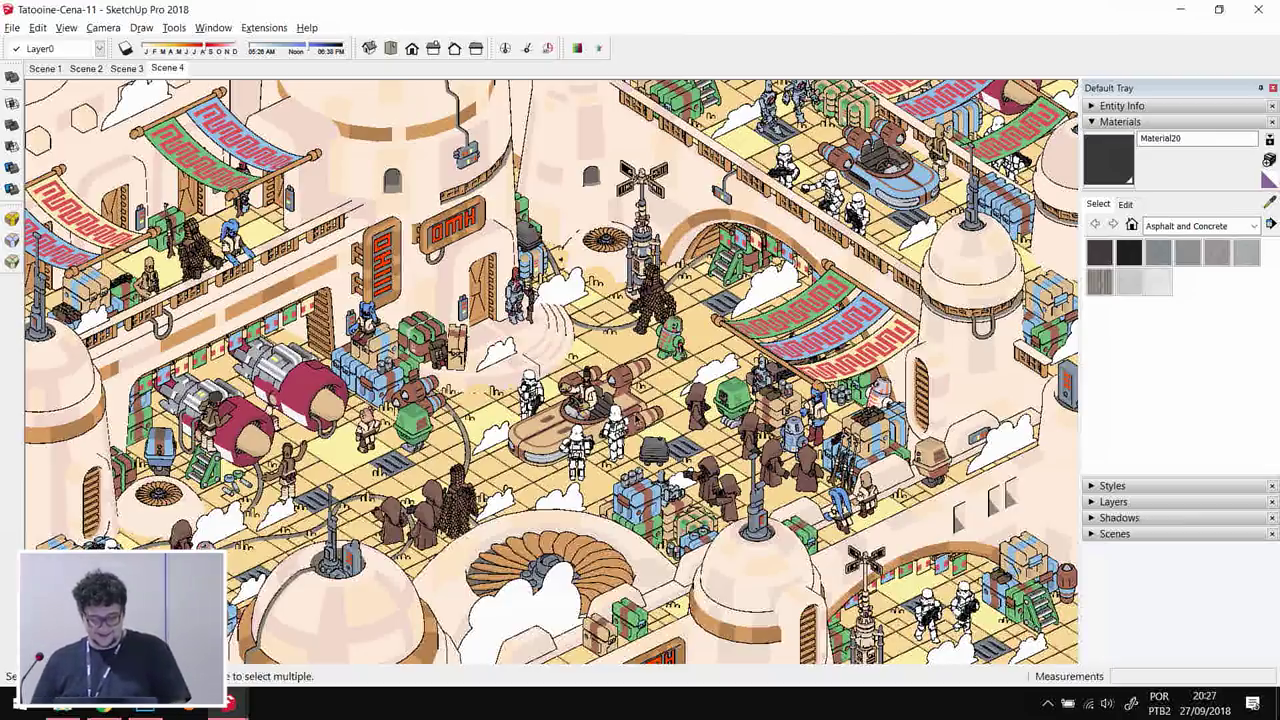
- Zoom in on the engines, crates and the Wookiee balcony of the market stall
scroll(579, 432, up, 8)
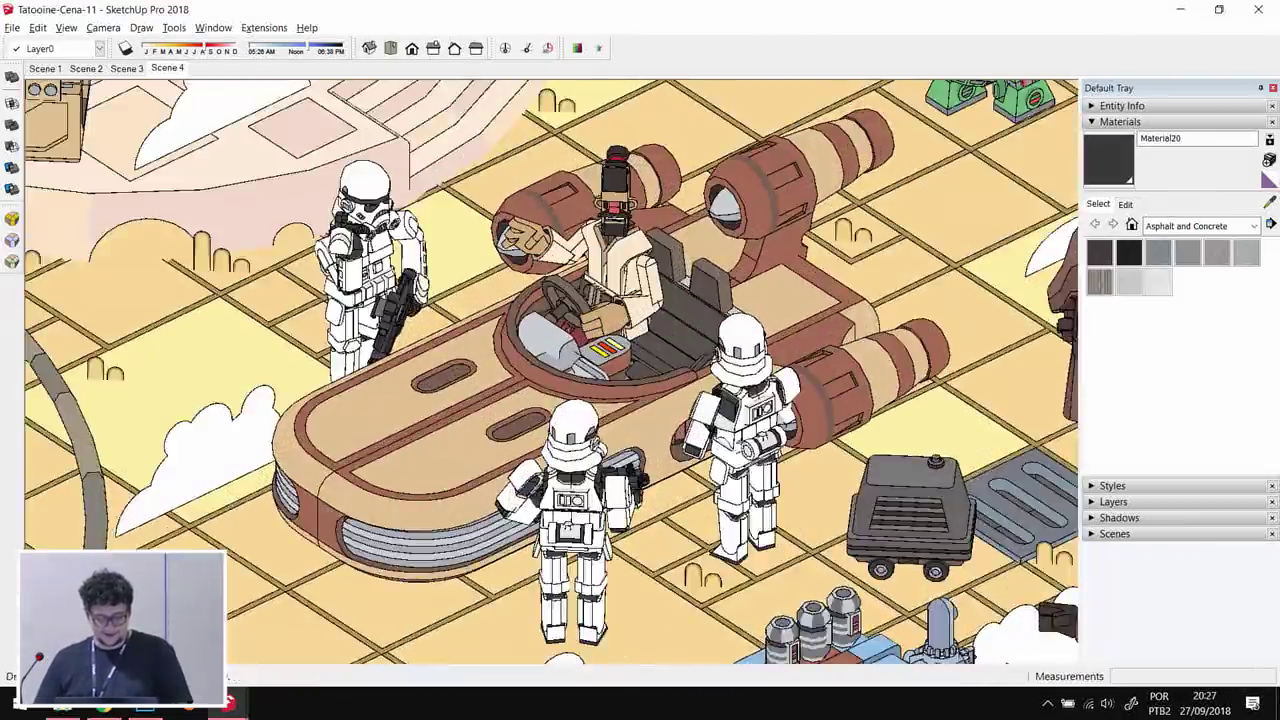
middle_drag(420, 300, 473, 418)
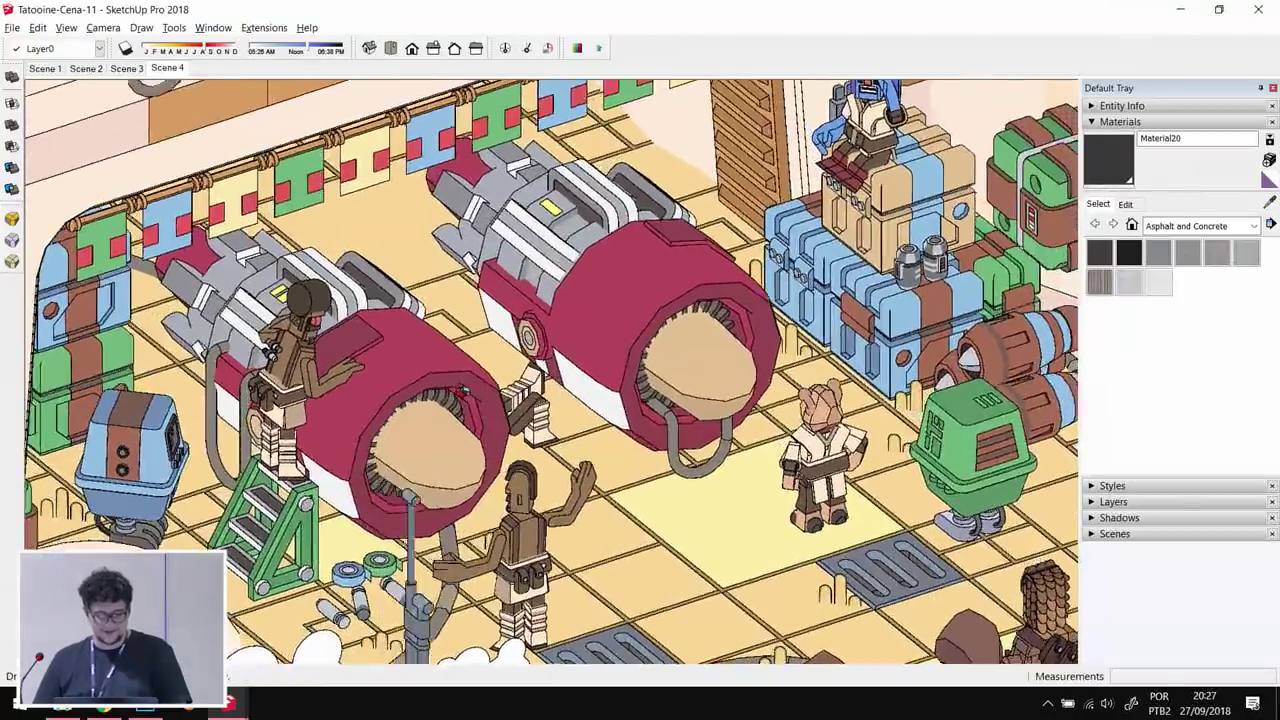
scroll(378, 236, down, 3)
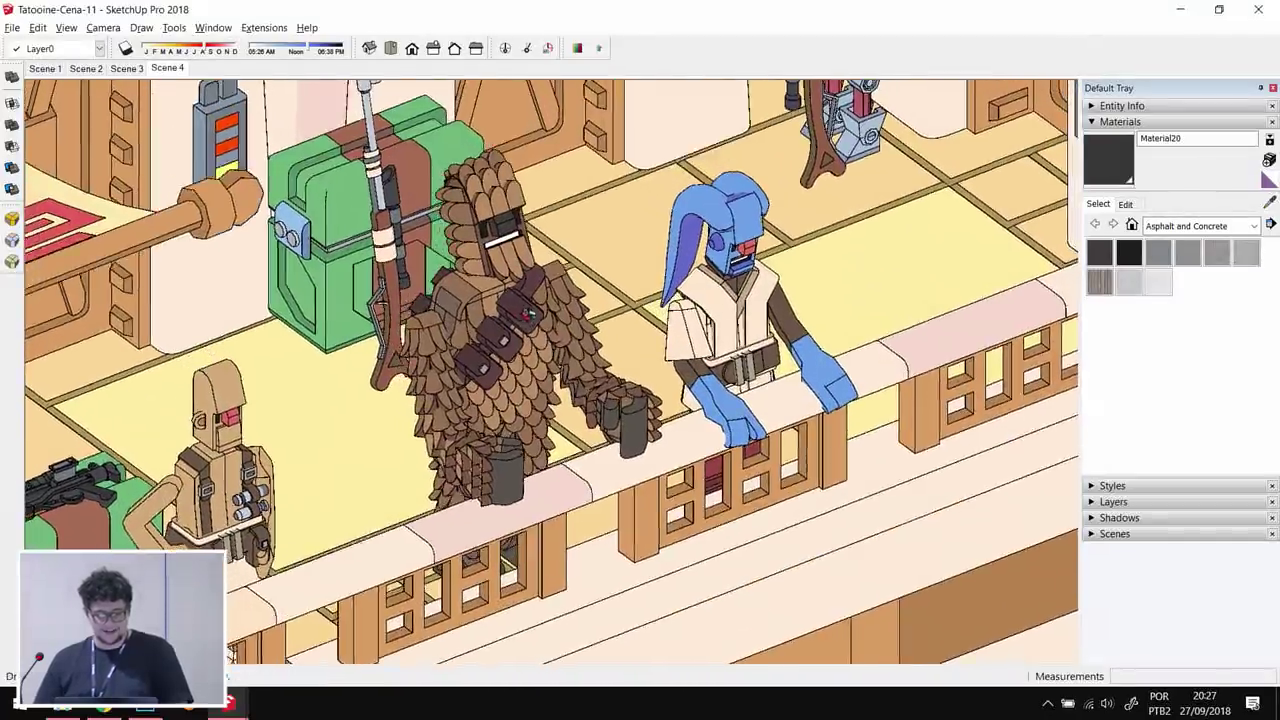
middle_drag(529, 314, 533, 324)
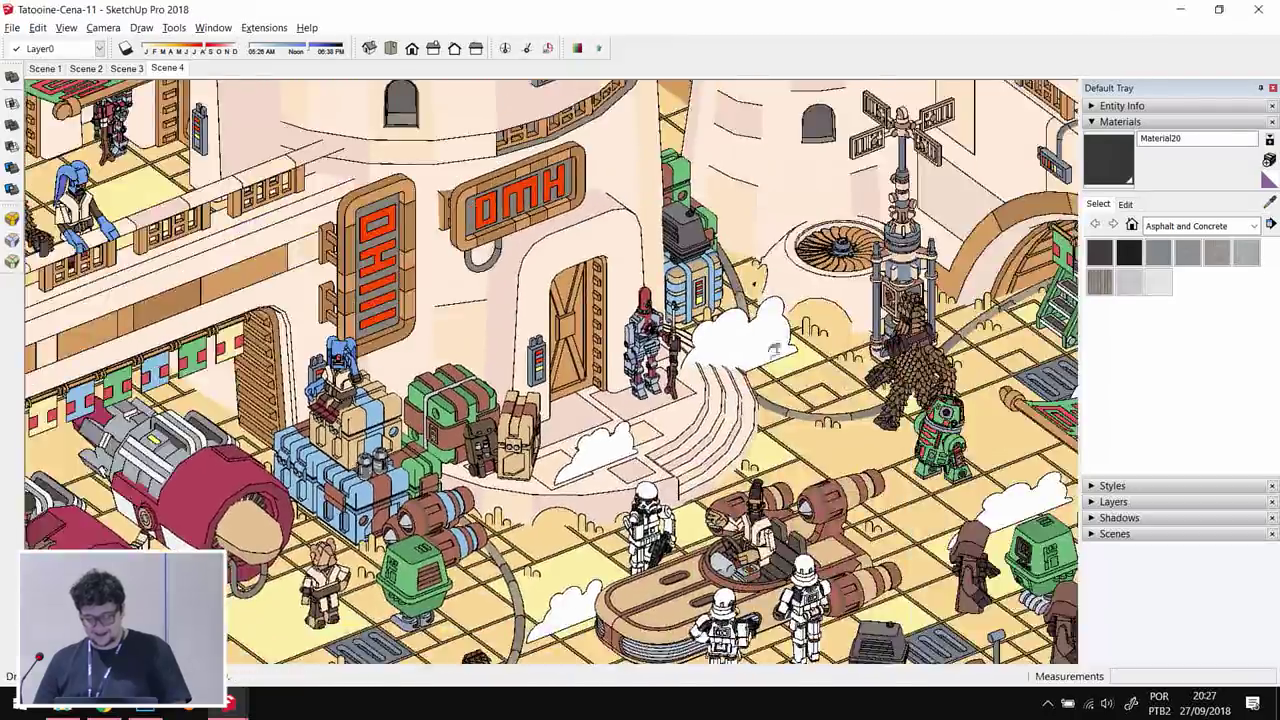
- Zoom back out and orbit the whole Tatooine model, ending on Scene 1
shift+middle_drag(773, 348, 498, 268)
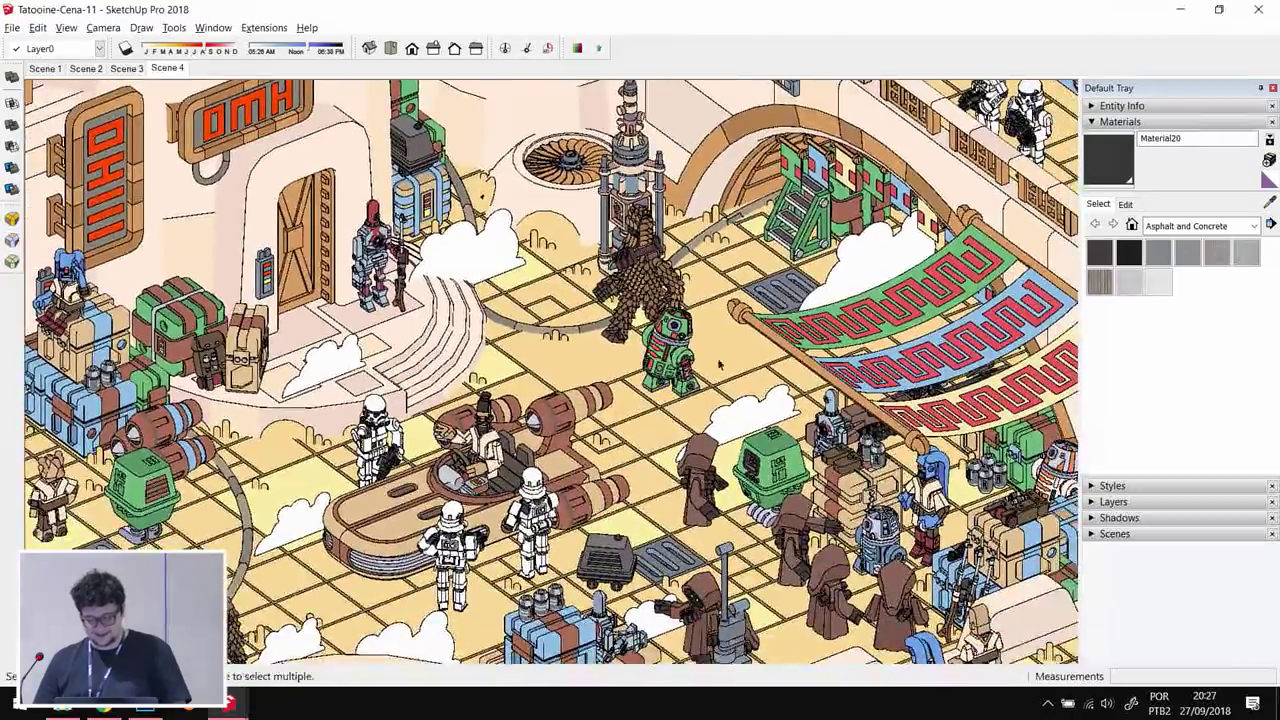
scroll(550, 370, up, 3)
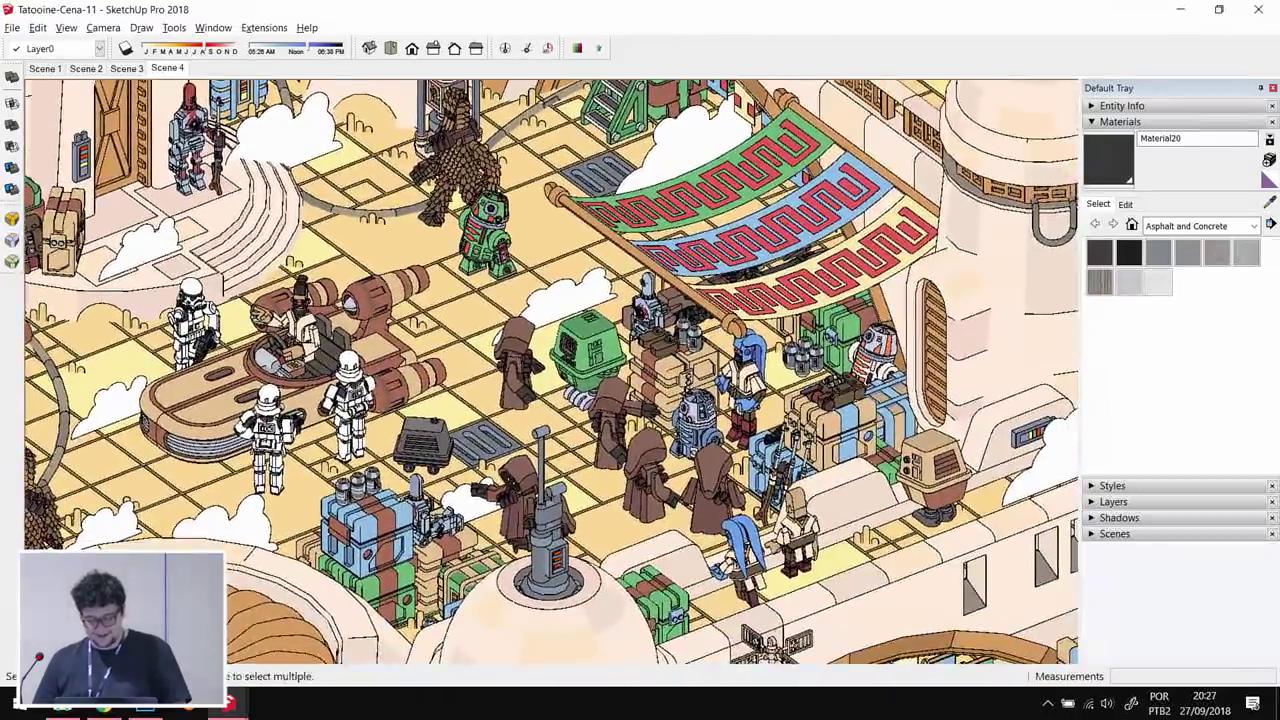
scroll(760, 410, up, 4)
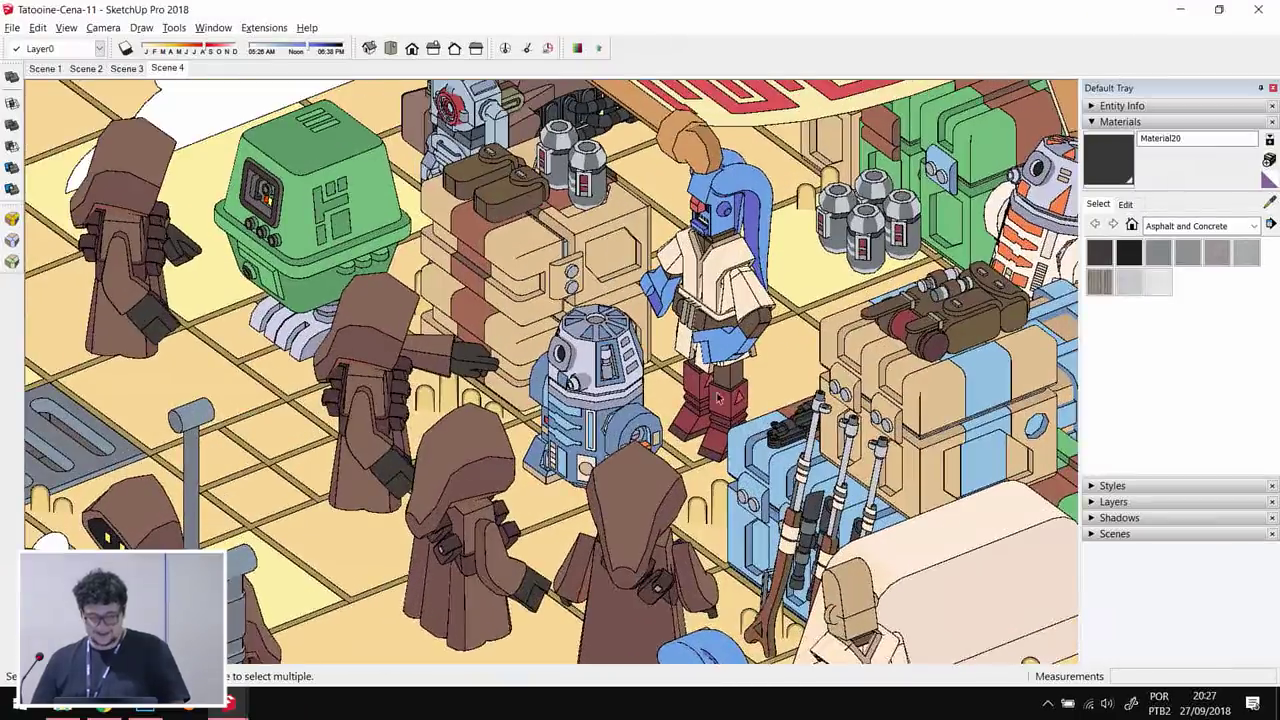
scroll(712, 388, down, 10)
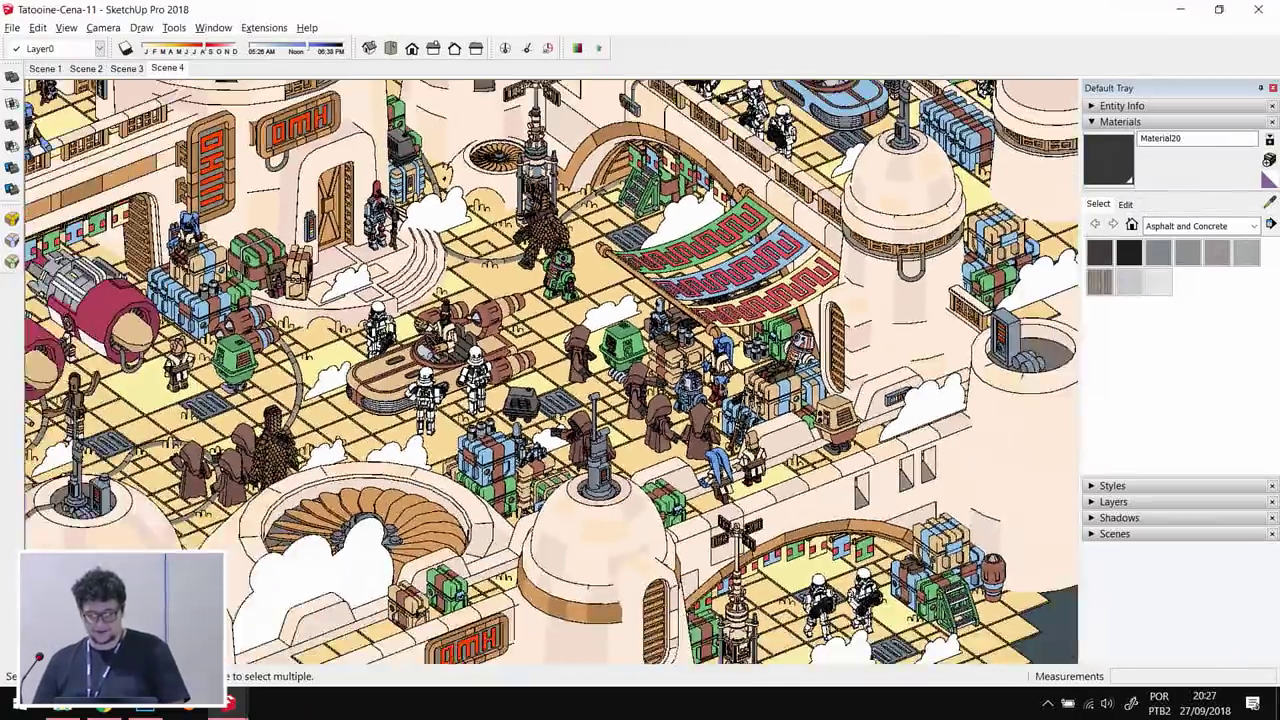
scroll(720, 412, down, 2)
scroll(720, 412, down, 10)
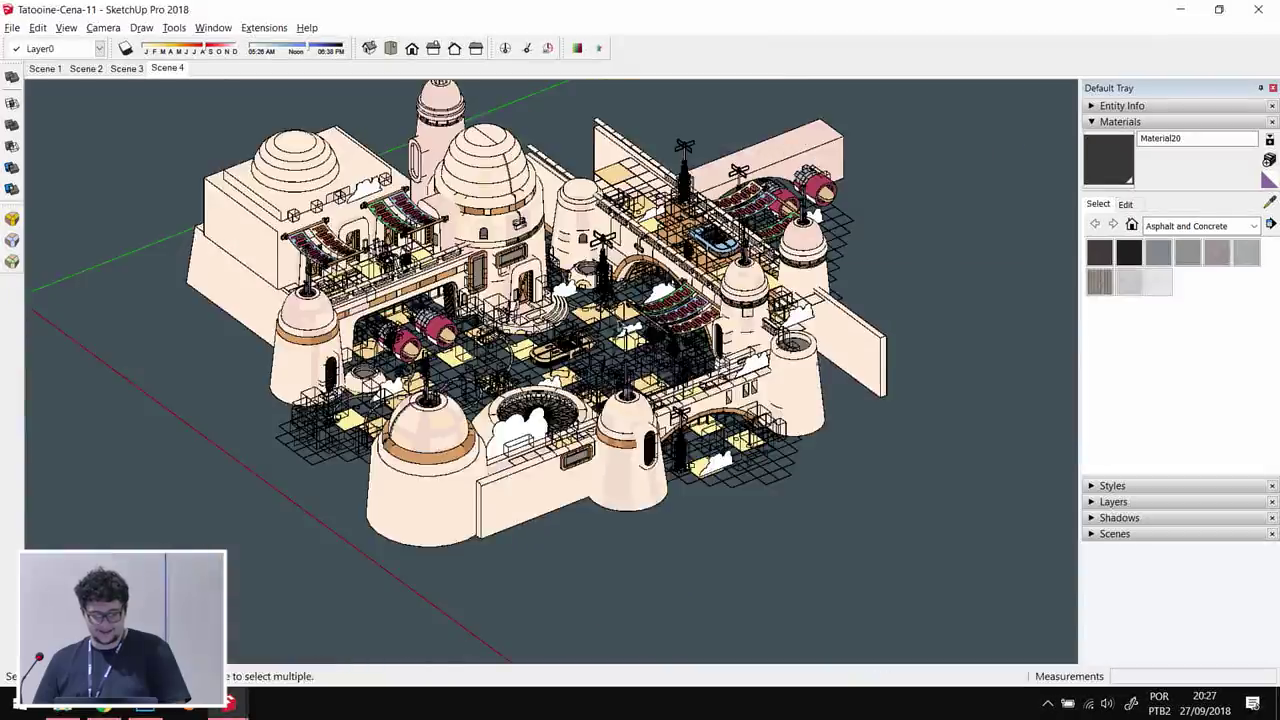
middle_drag(720, 412, 685, 398)
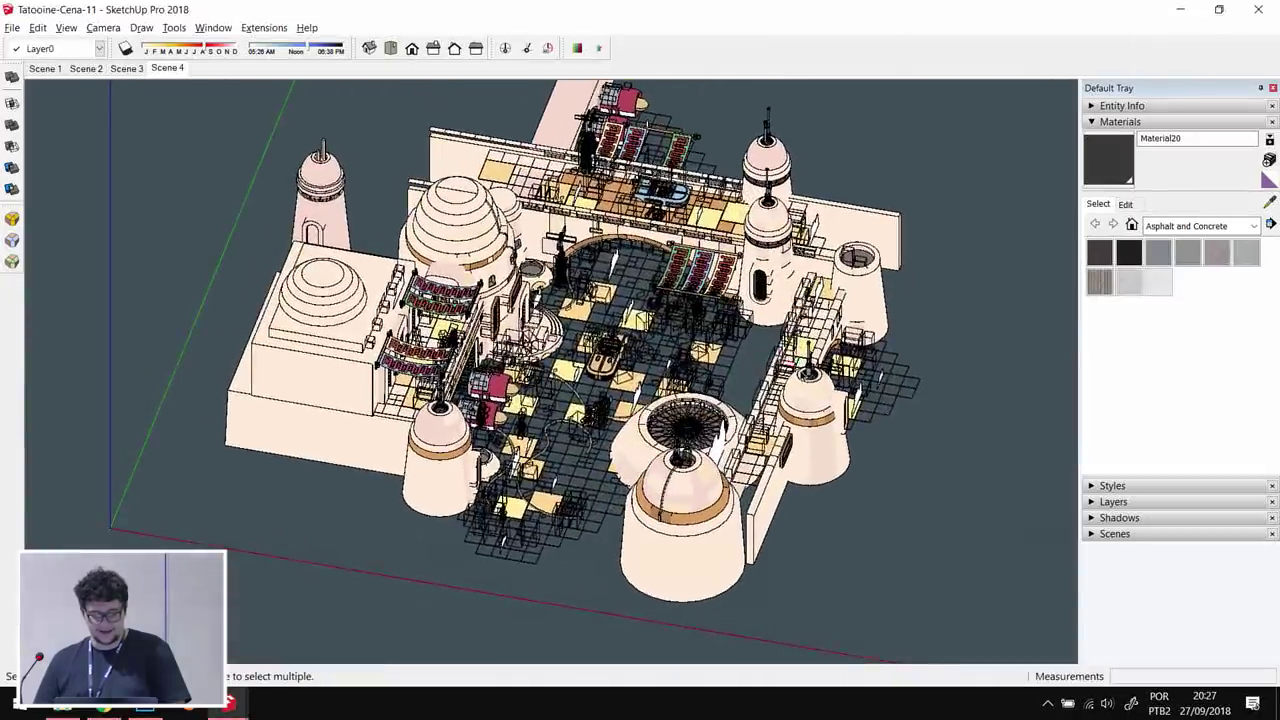
middle_drag(860, 384, 622, 393)
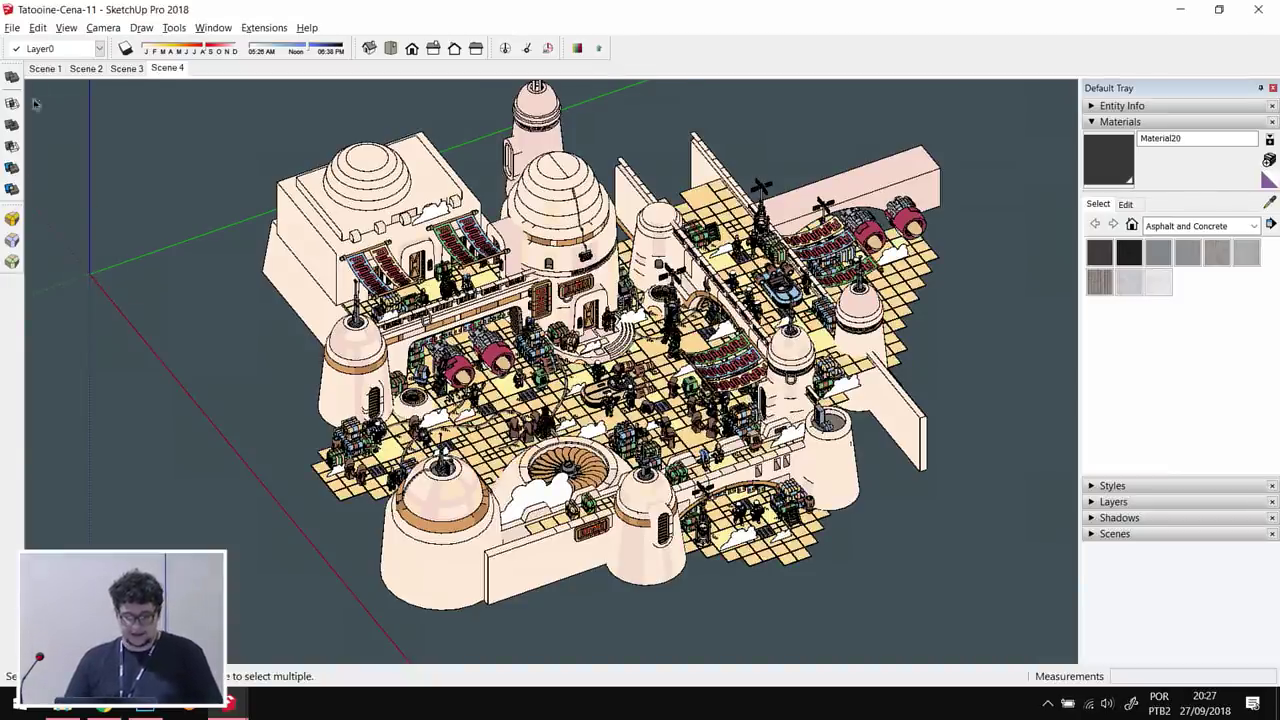
click(45, 69)
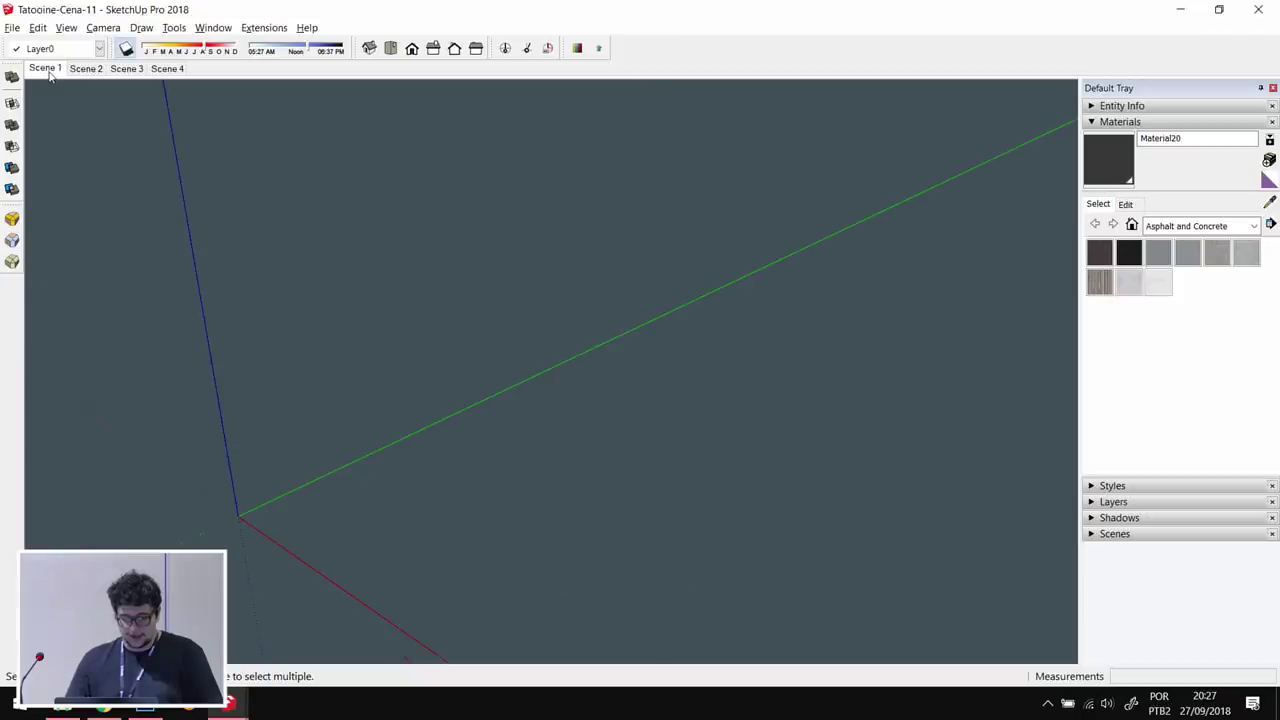
- Step through Scene 2 to Scene 3 and scroll-zoom around the market square
click(76, 72)
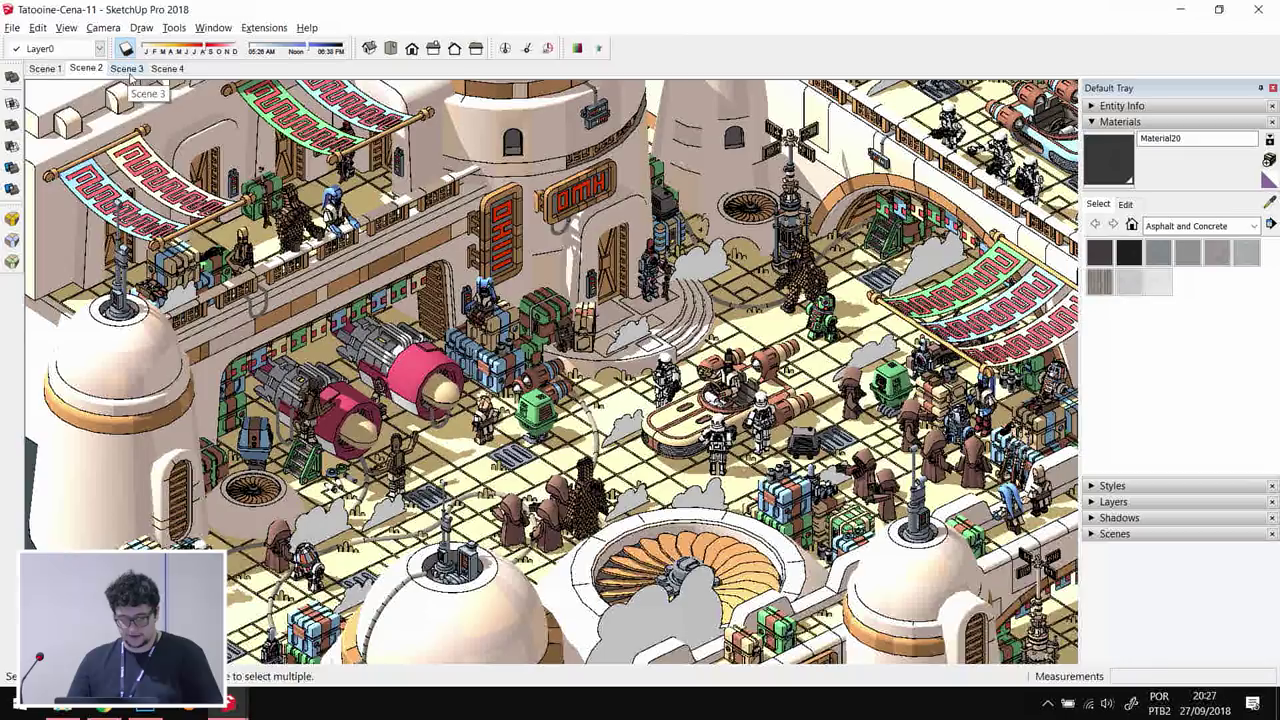
click(129, 75)
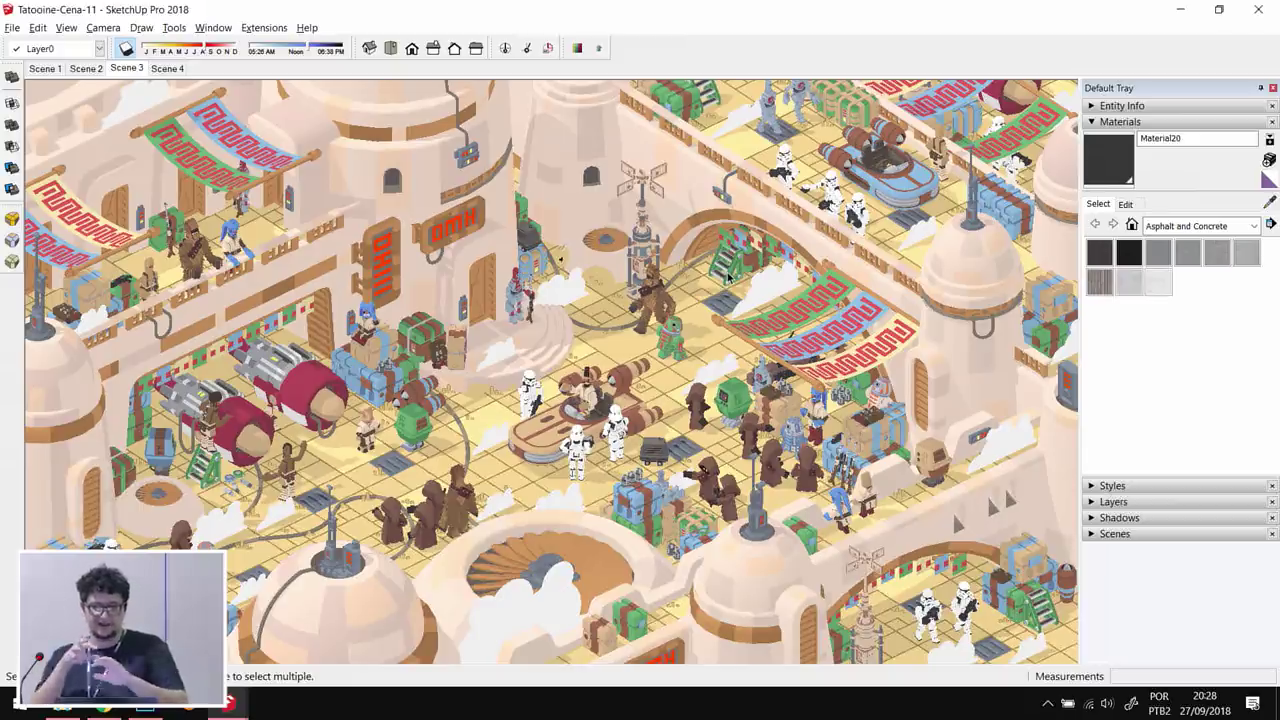
scroll(728, 277, down, 5)
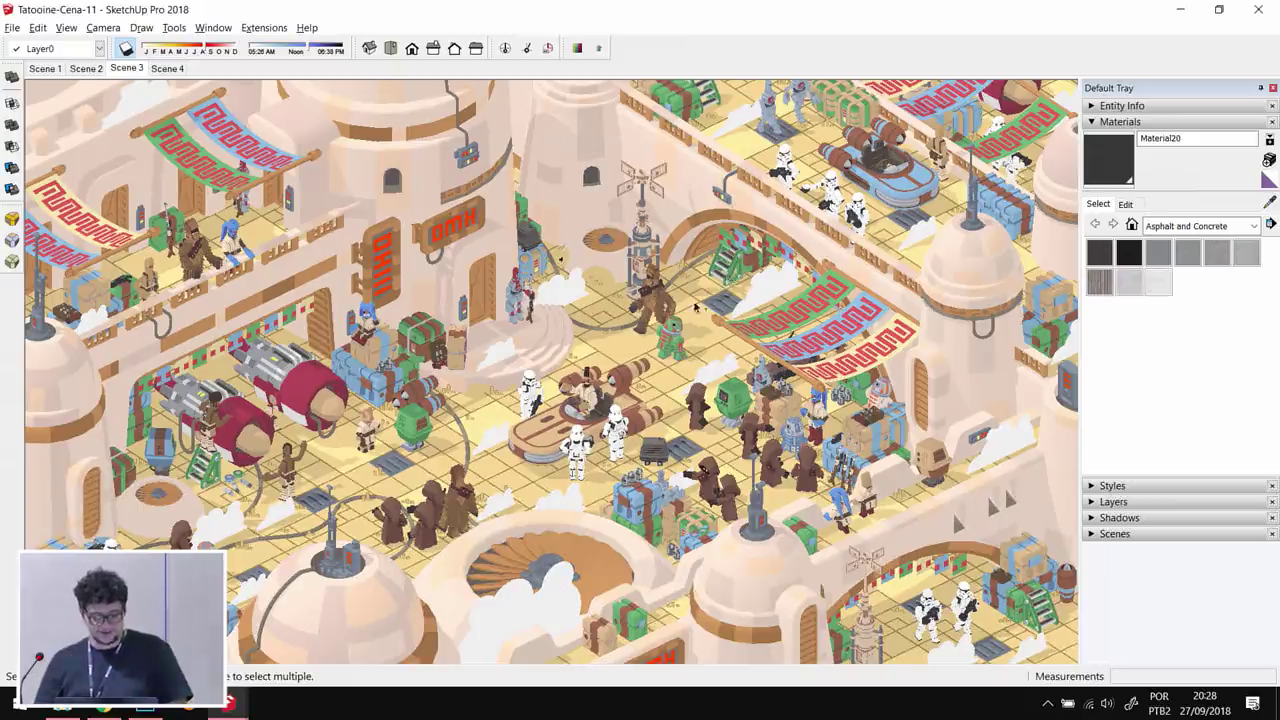
scroll(728, 277, up, 4)
scroll(700, 300, up, 3)
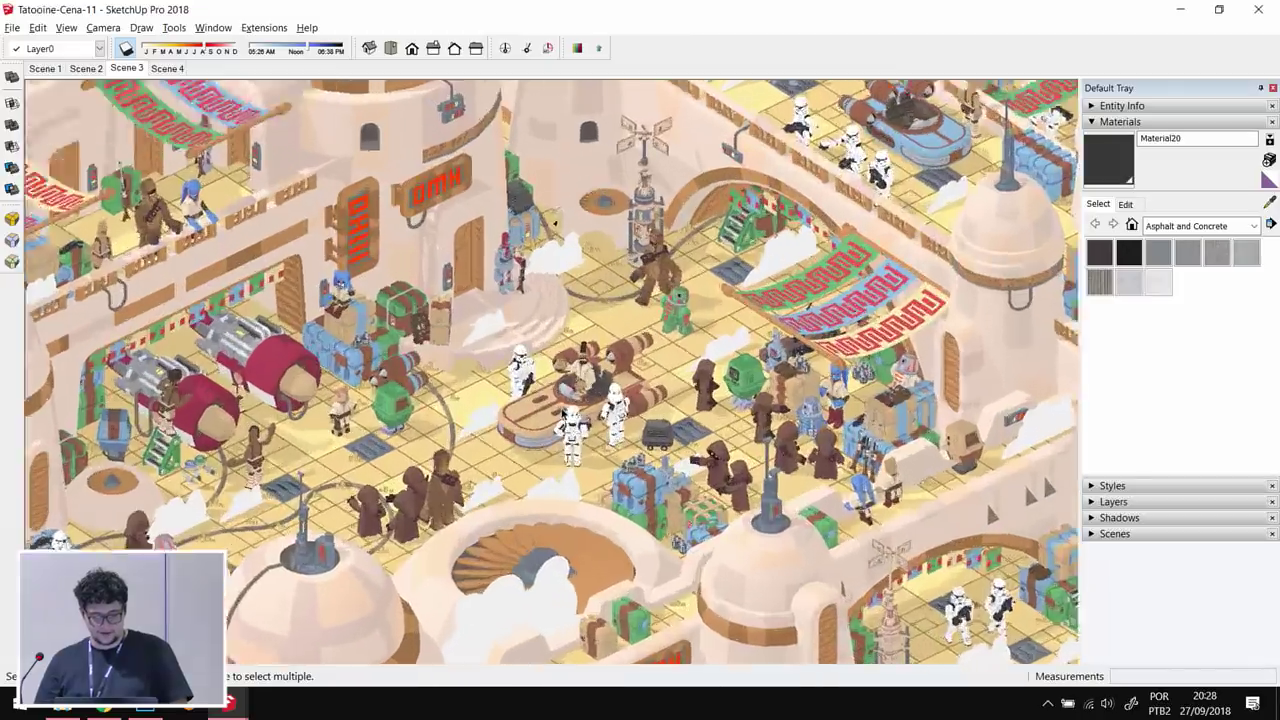
scroll(700, 300, down, 6)
scroll(700, 300, up, 3)
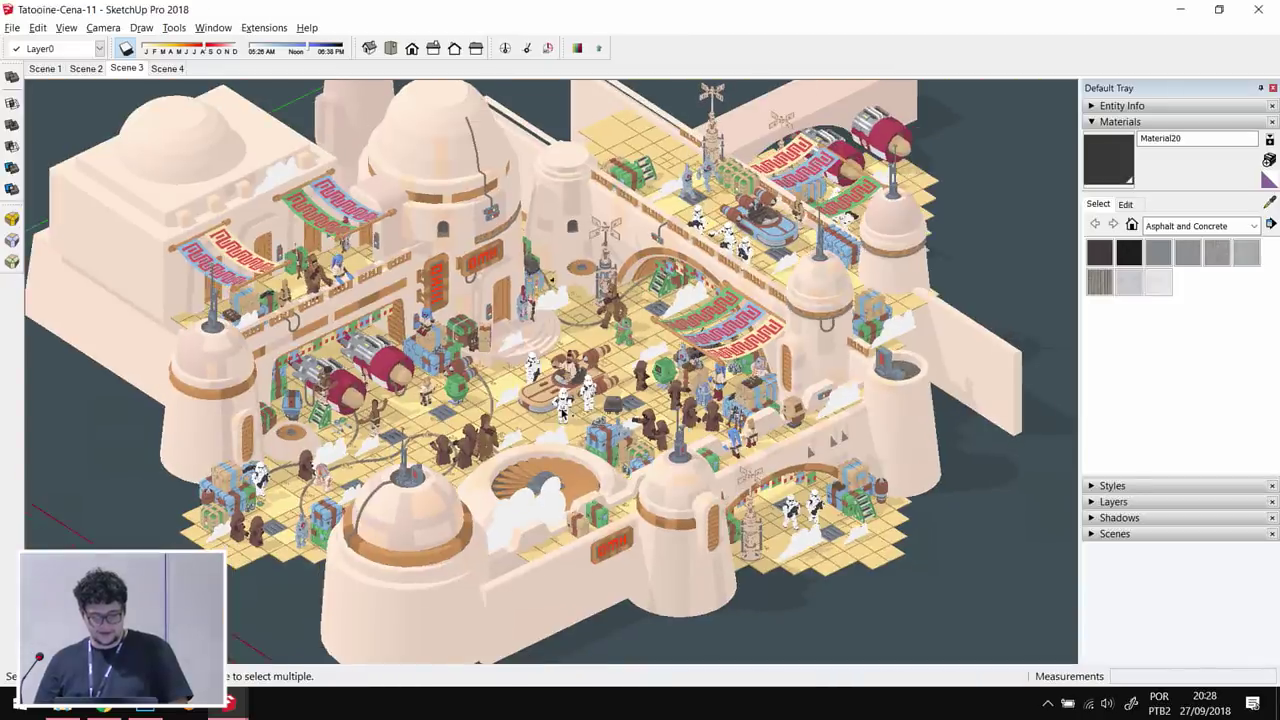
scroll(562, 410, up, 1)
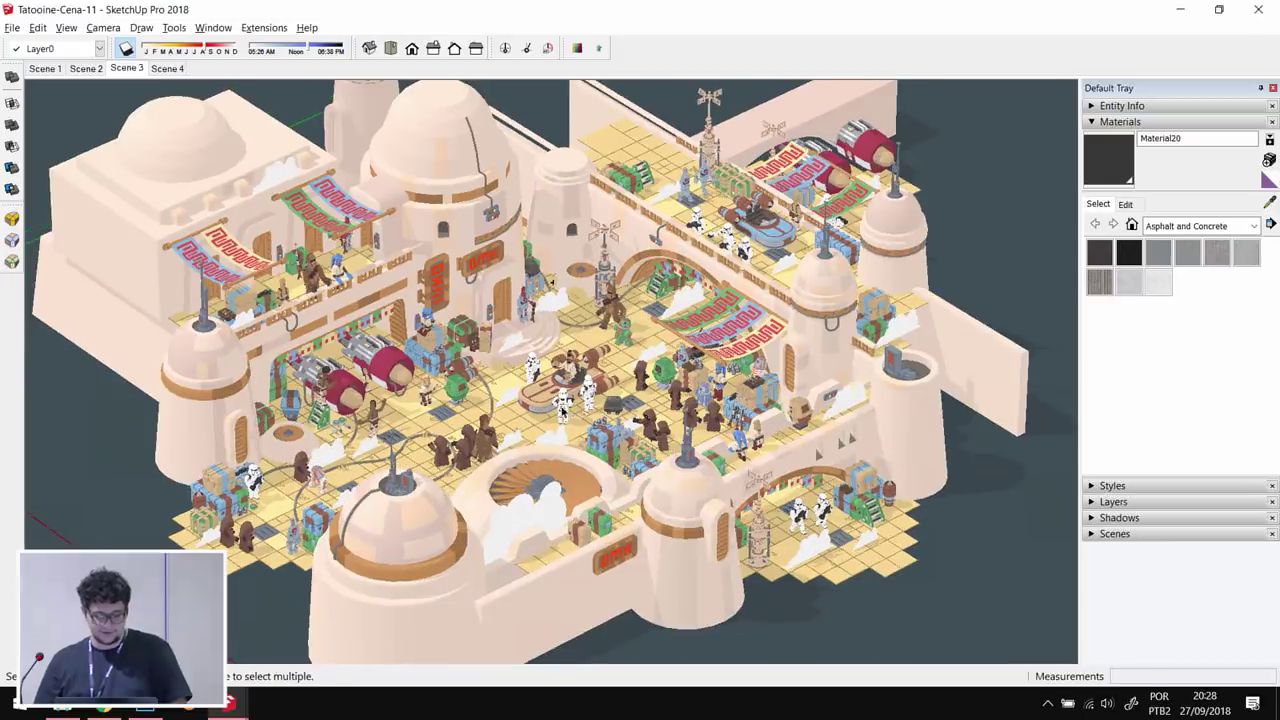
- Use the Zoom tool to narrow the camera field of view to 5.00 degrees
key(z)
scroll(560, 359, up, 2)
scroll(583, 301, up, 2)
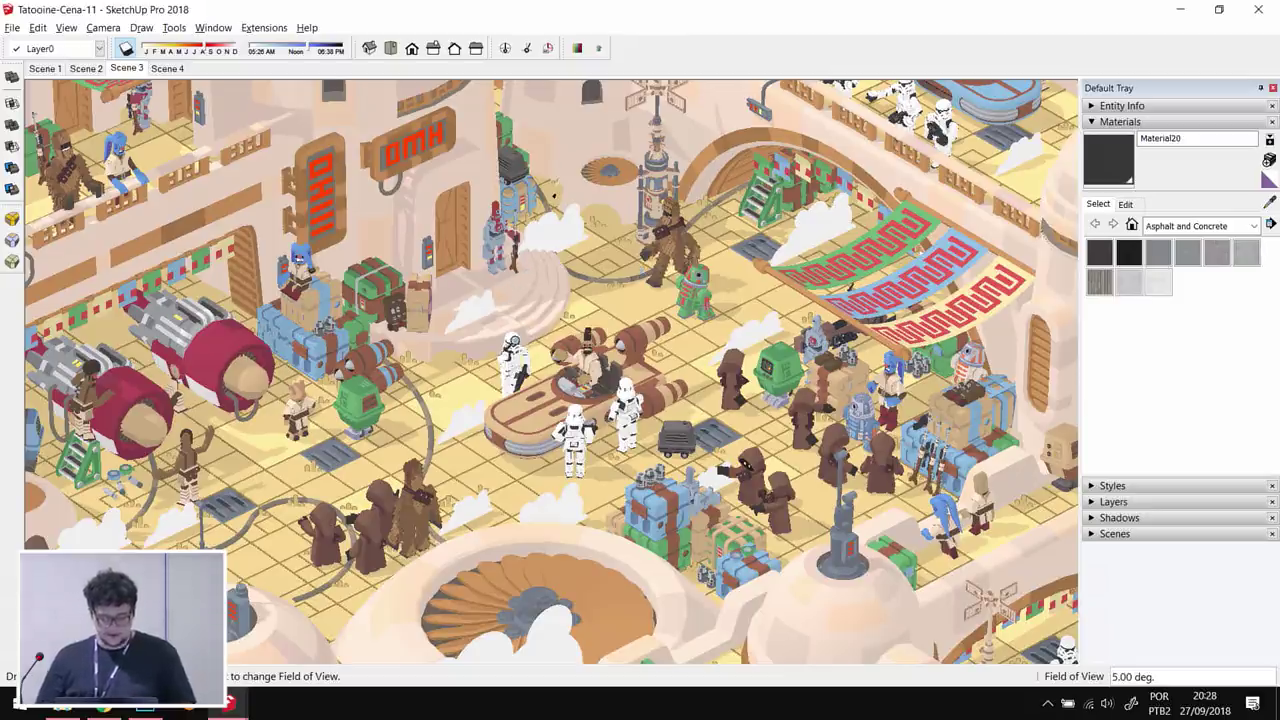
key(alt+Tab)
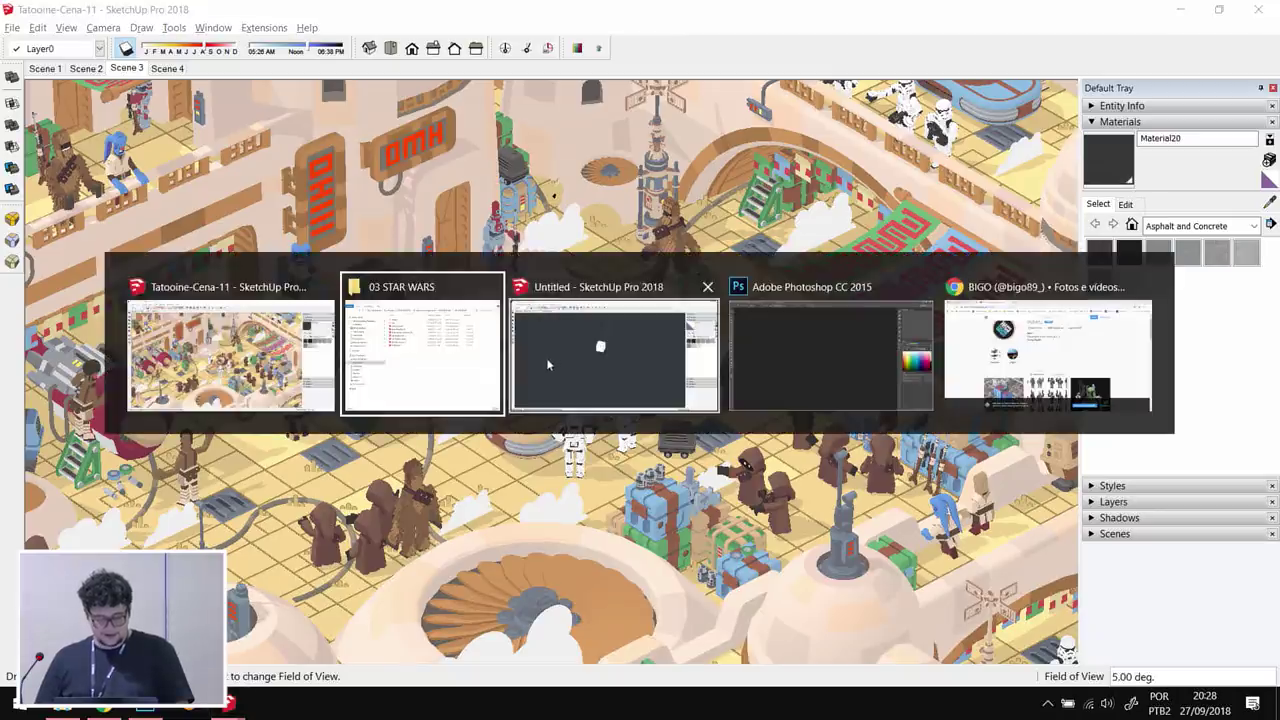
- Open Hoth-Cena-06 from 03 STAR WARS without saving Tatooine-Cena-11's changes
key(Escape)
click(12, 27)
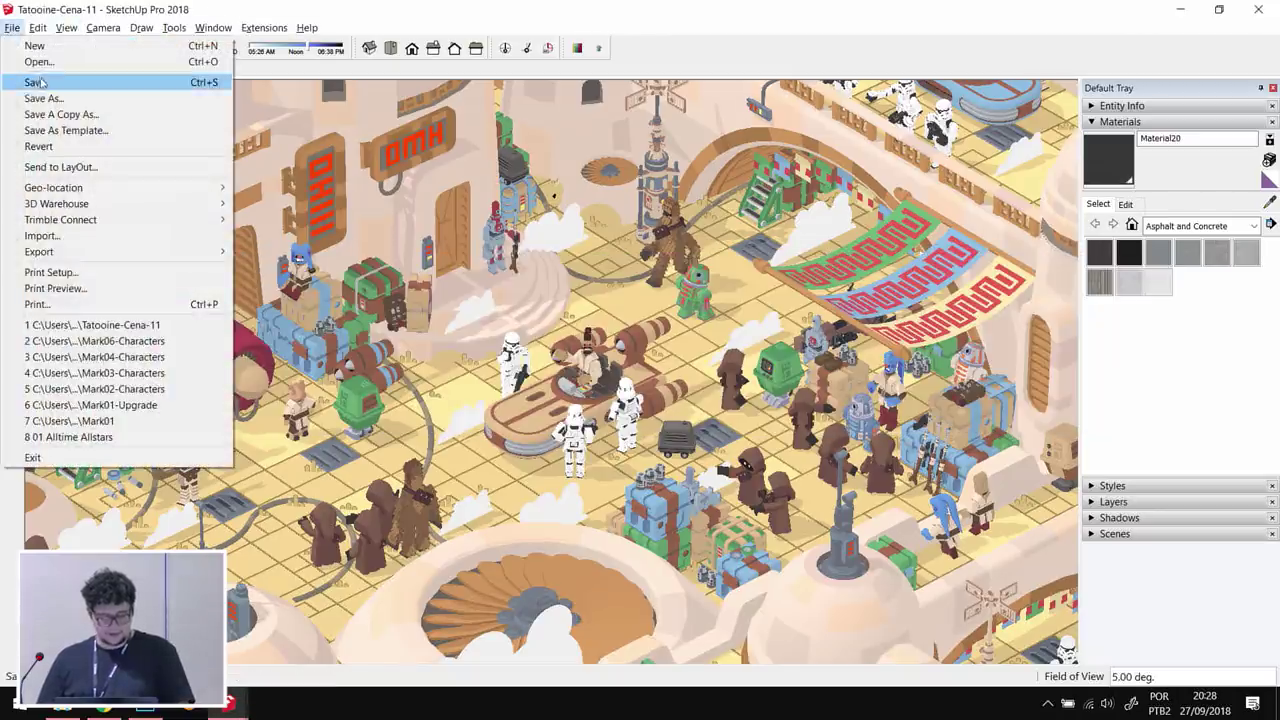
click(40, 62)
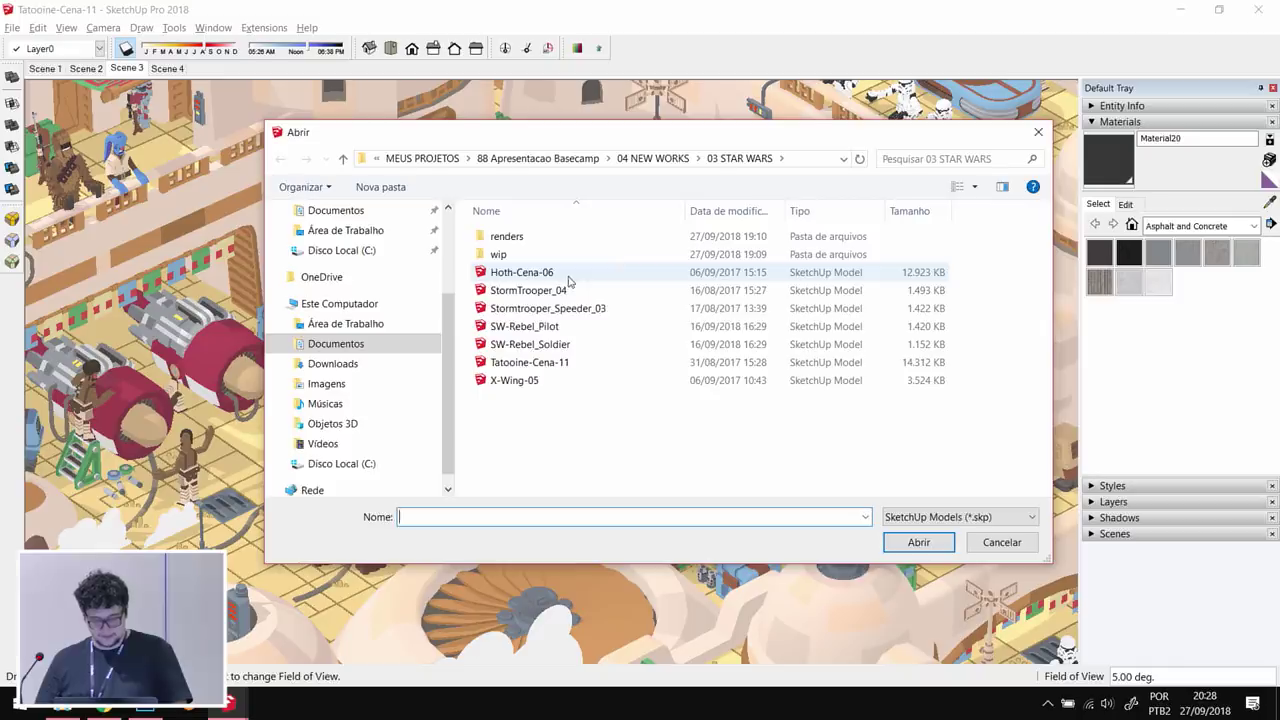
click(570, 280)
click(930, 550)
click(648, 392)
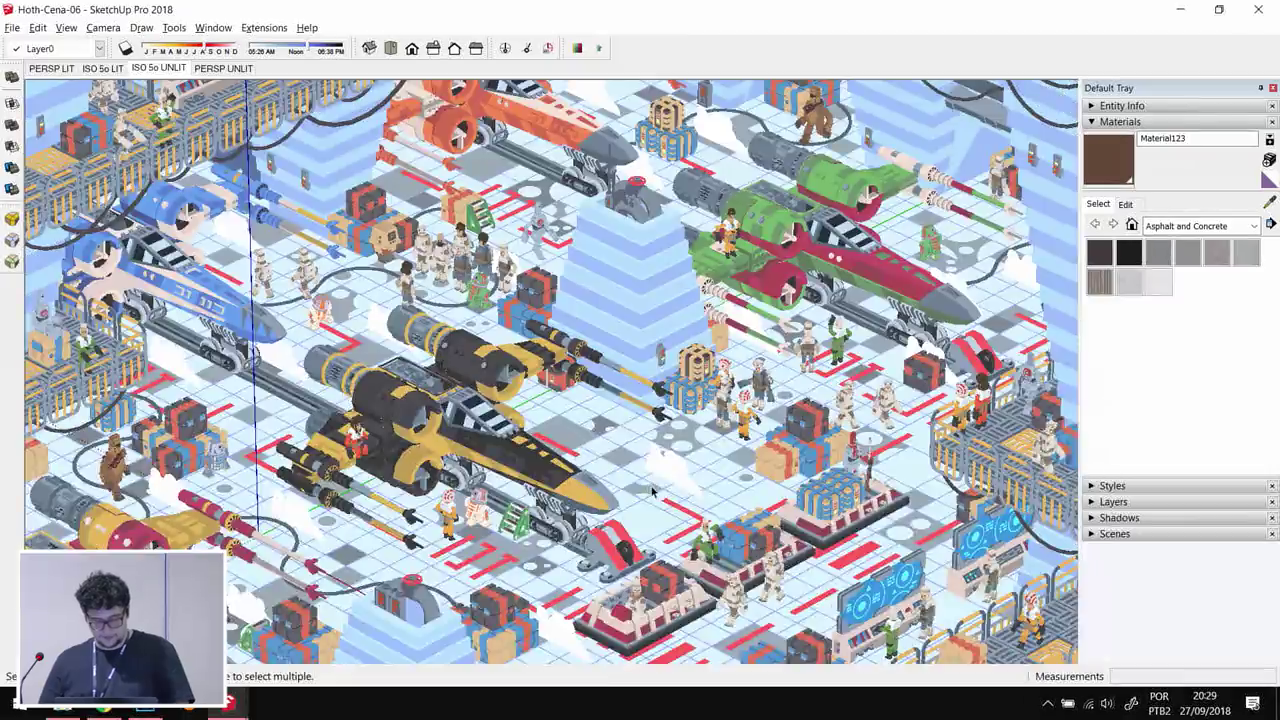
- Orbit and zoom among the parked X-wings, then return to the ISO 5o UNLIT scene
scroll(652, 490, up, 10)
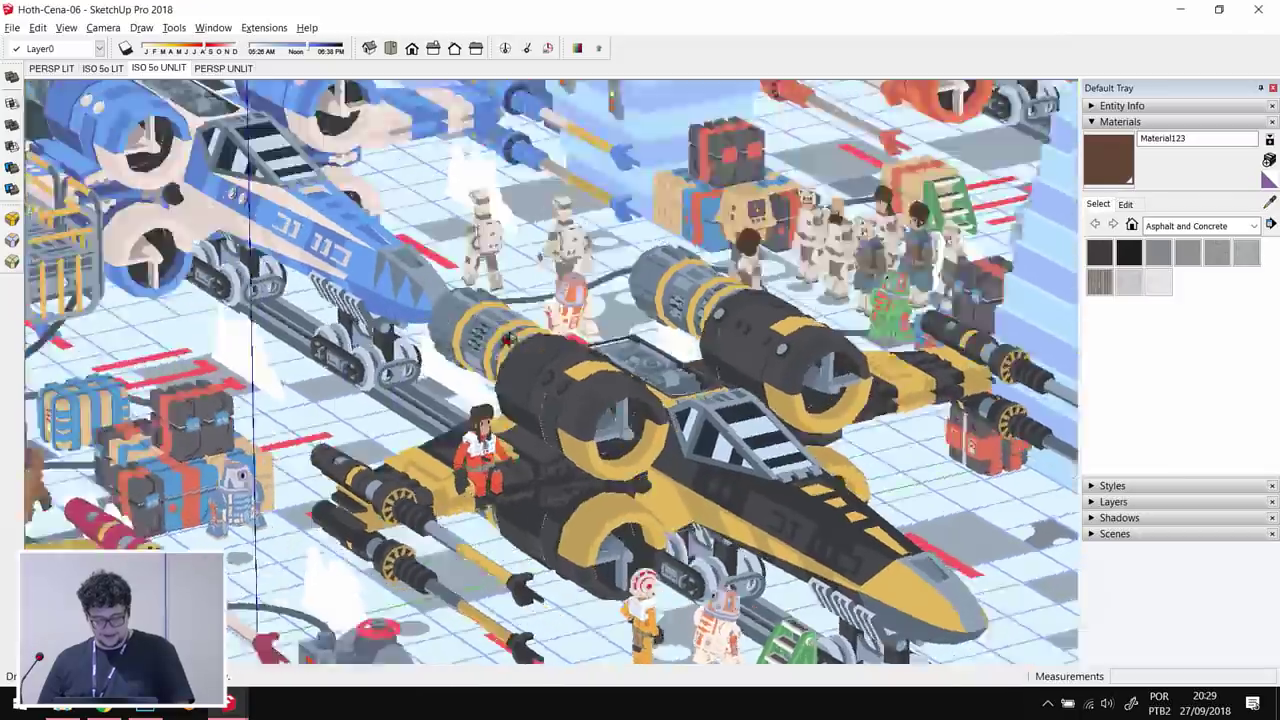
mouse_move(507, 340)
middle_down()
mouse_move(428, 335)
mouse_move(520, 289)
mouse_move(594, 369)
middle_up()
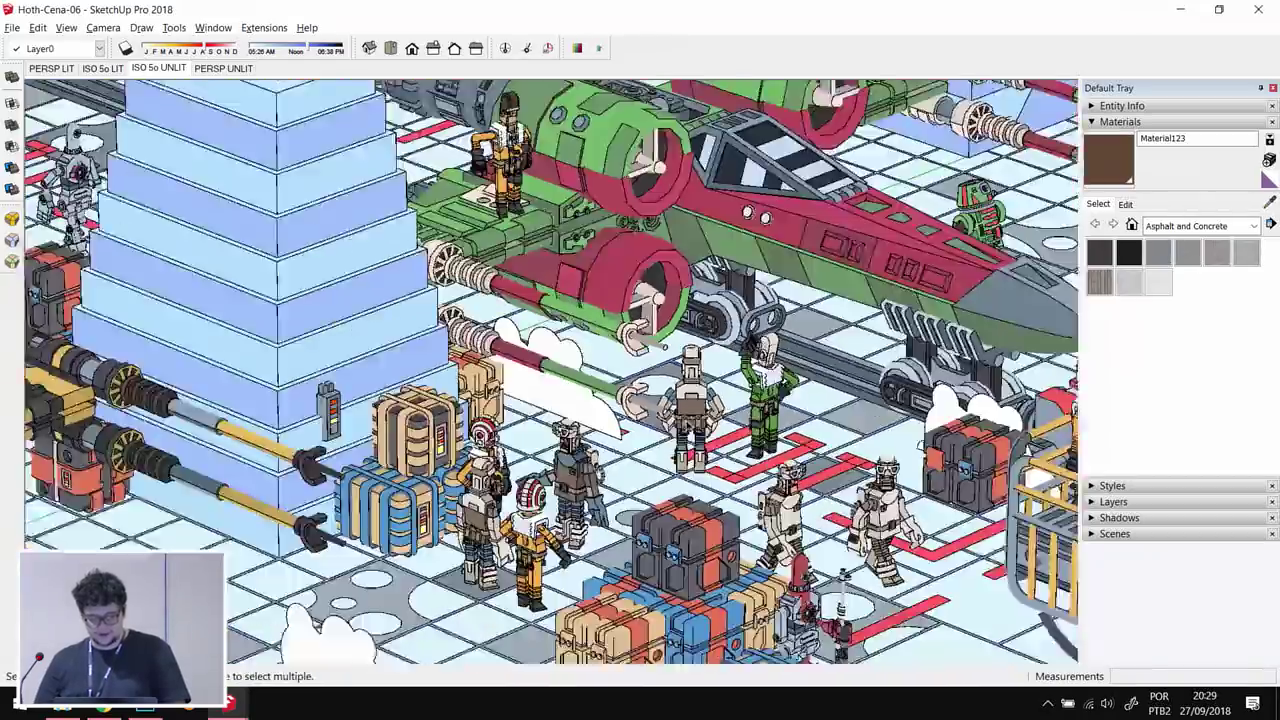
middle_drag(600, 400, 780, 405)
scroll(260, 263, up, 10)
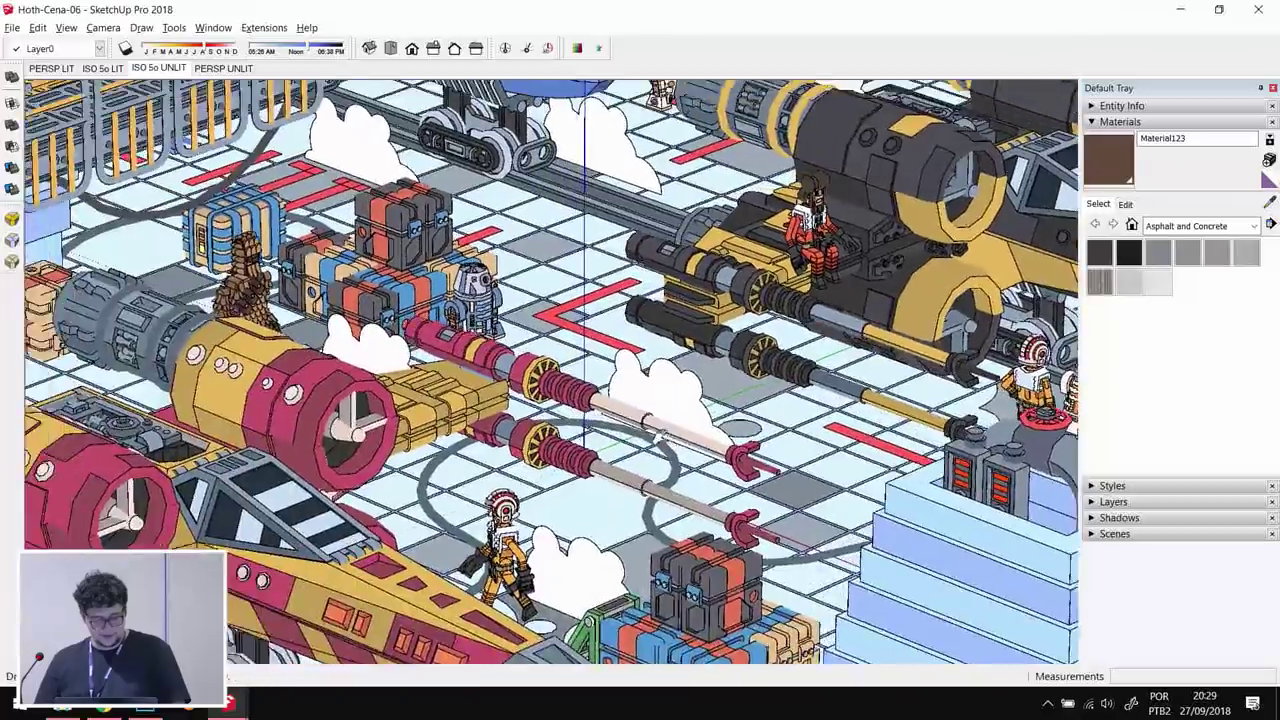
scroll(260, 263, down, 12)
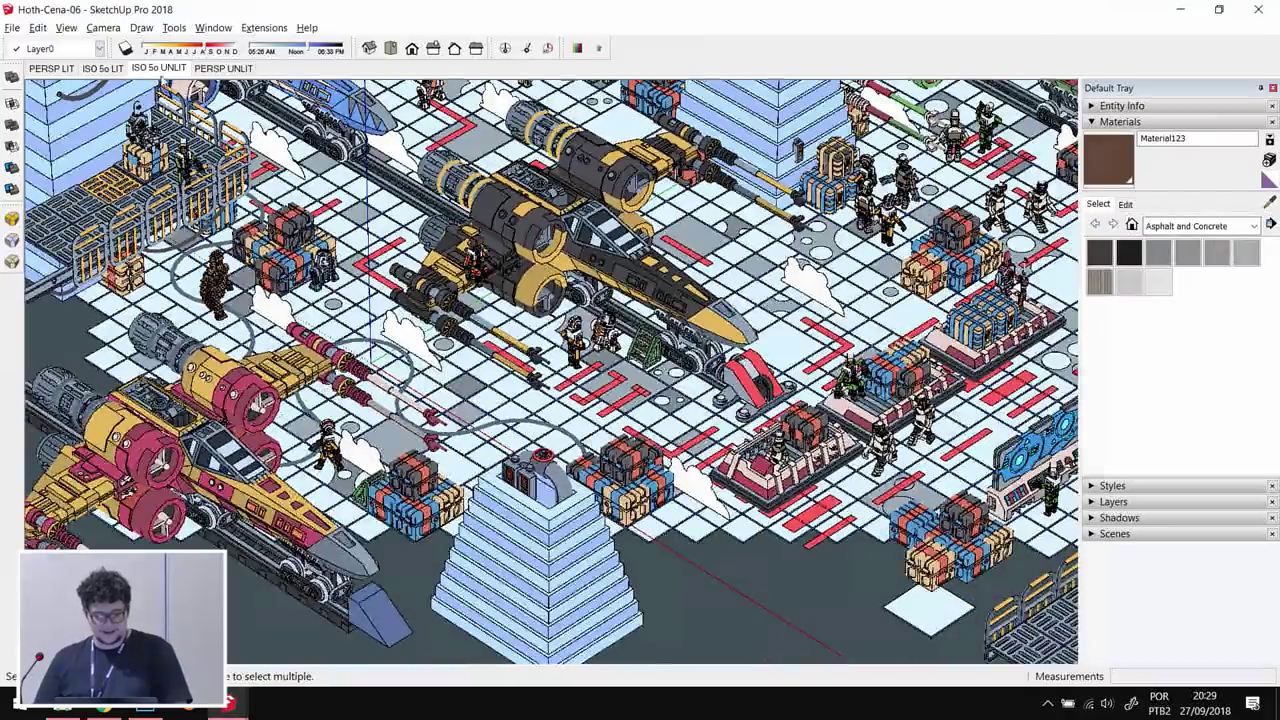
click(160, 68)
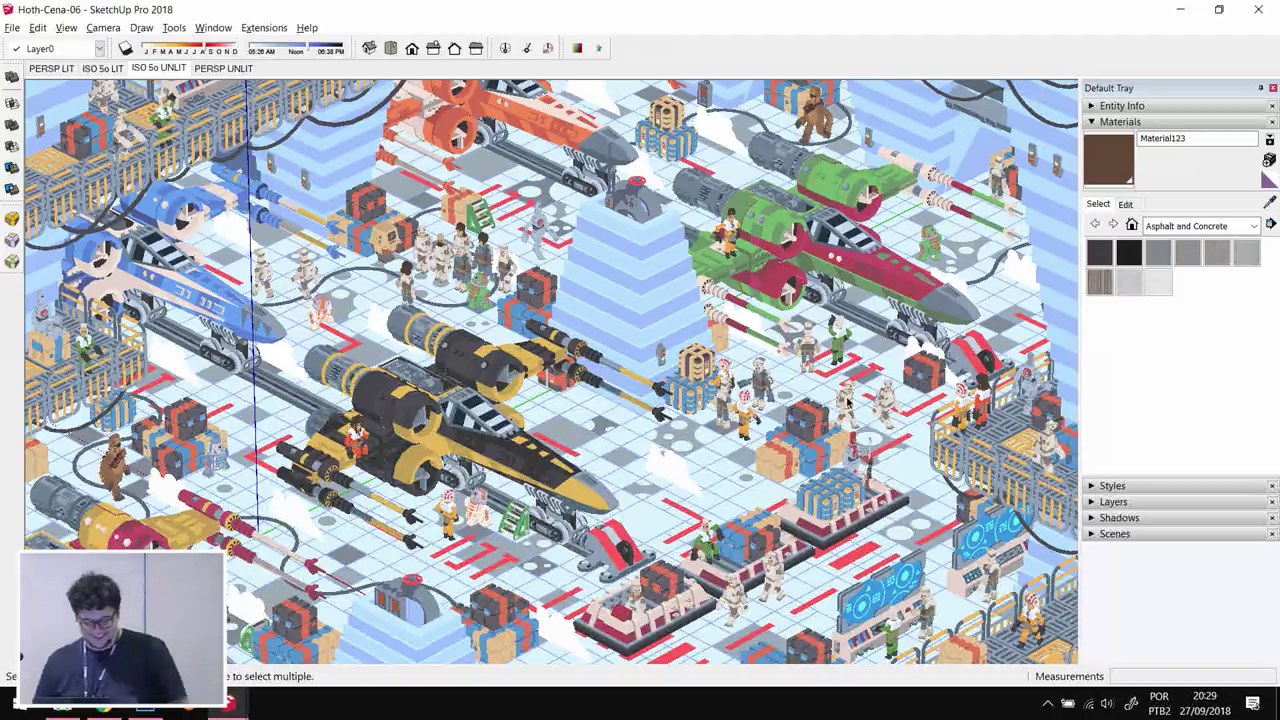
key(alt+Tab)
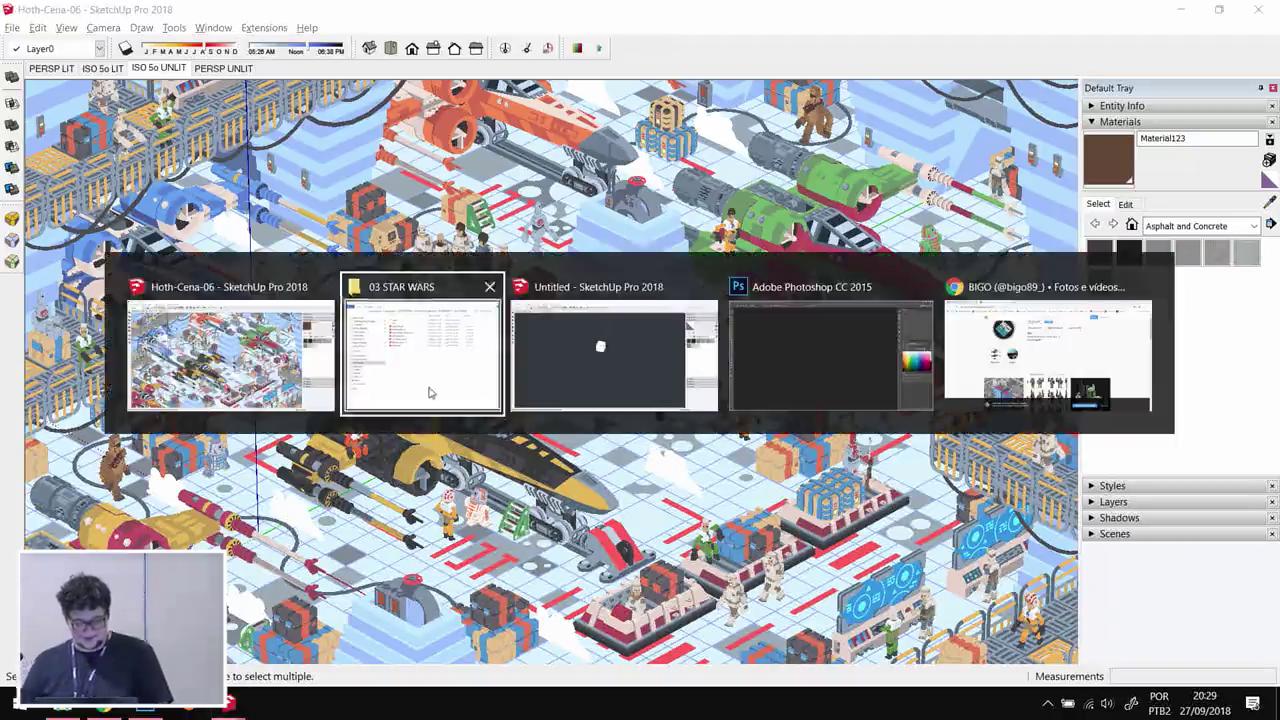
- Open image 01.jpg from the 03 STAR WARS wip folder in IrfanView
click(428, 392)
double_click(463, 157)
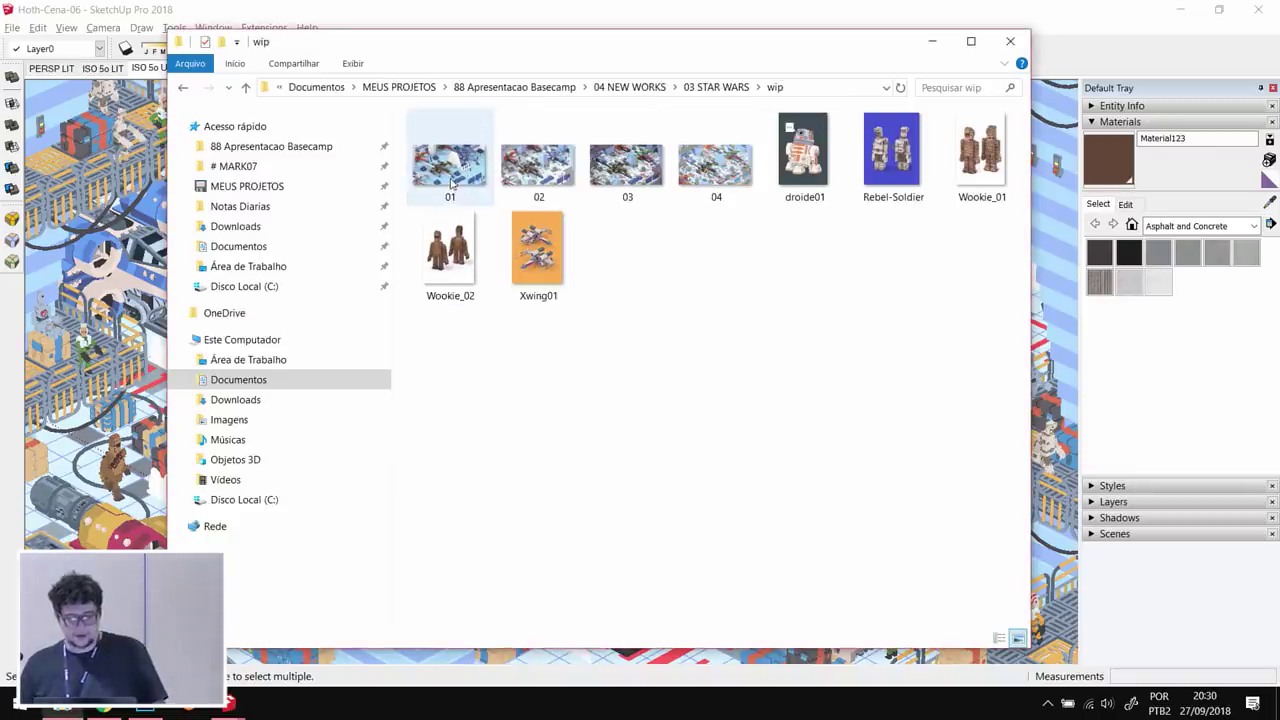
double_click(450, 170)
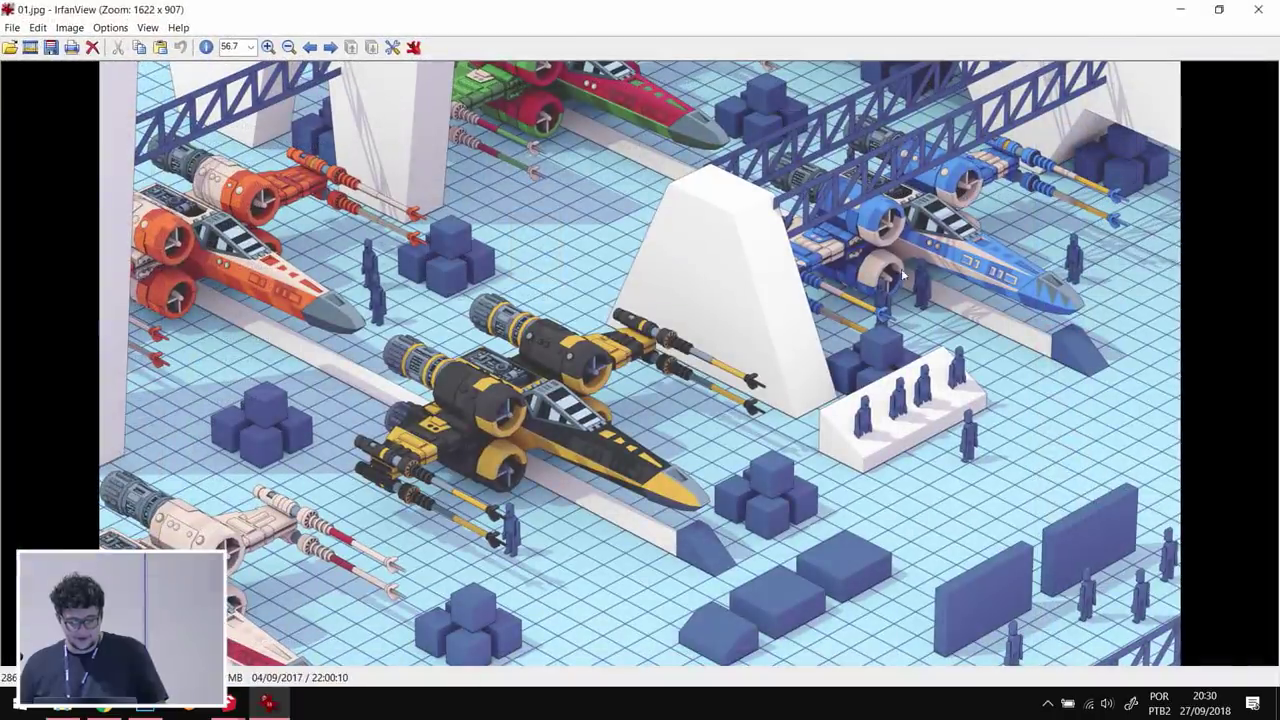
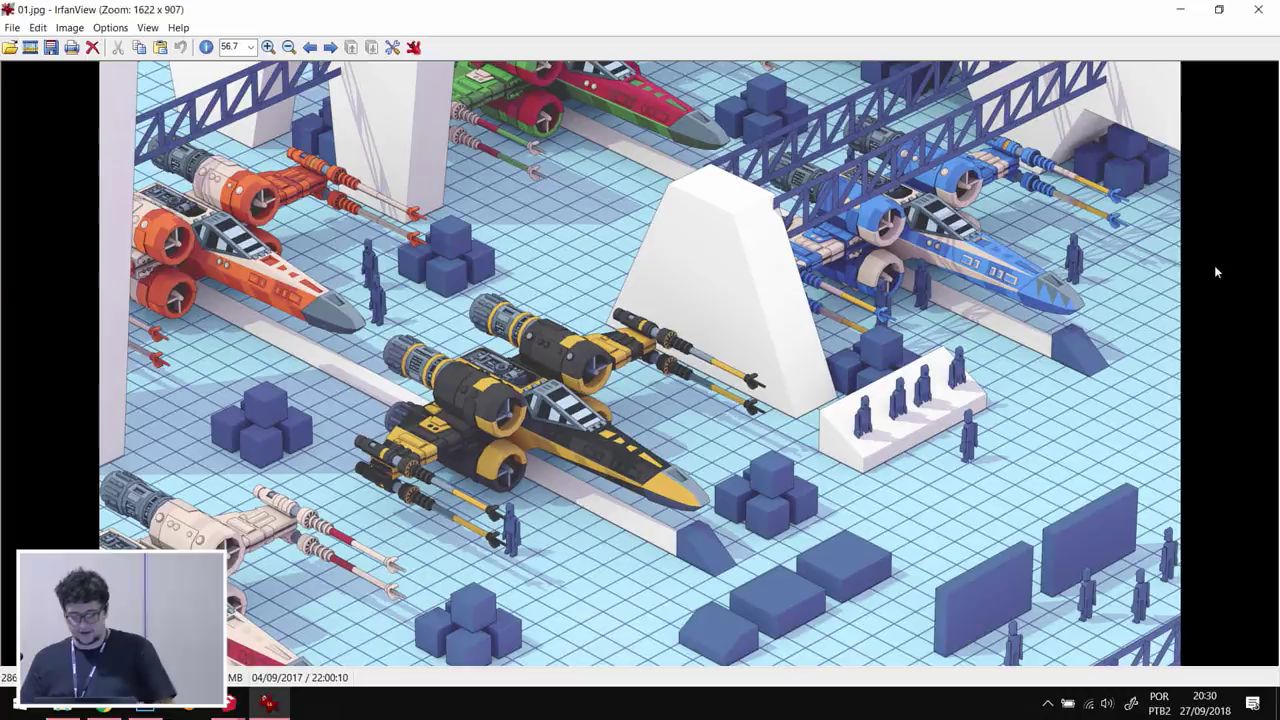
- Page through the hangar renders: 01.jpg to 02.jpg, back to 01.jpg, then on to 03.jpg
key(Right)
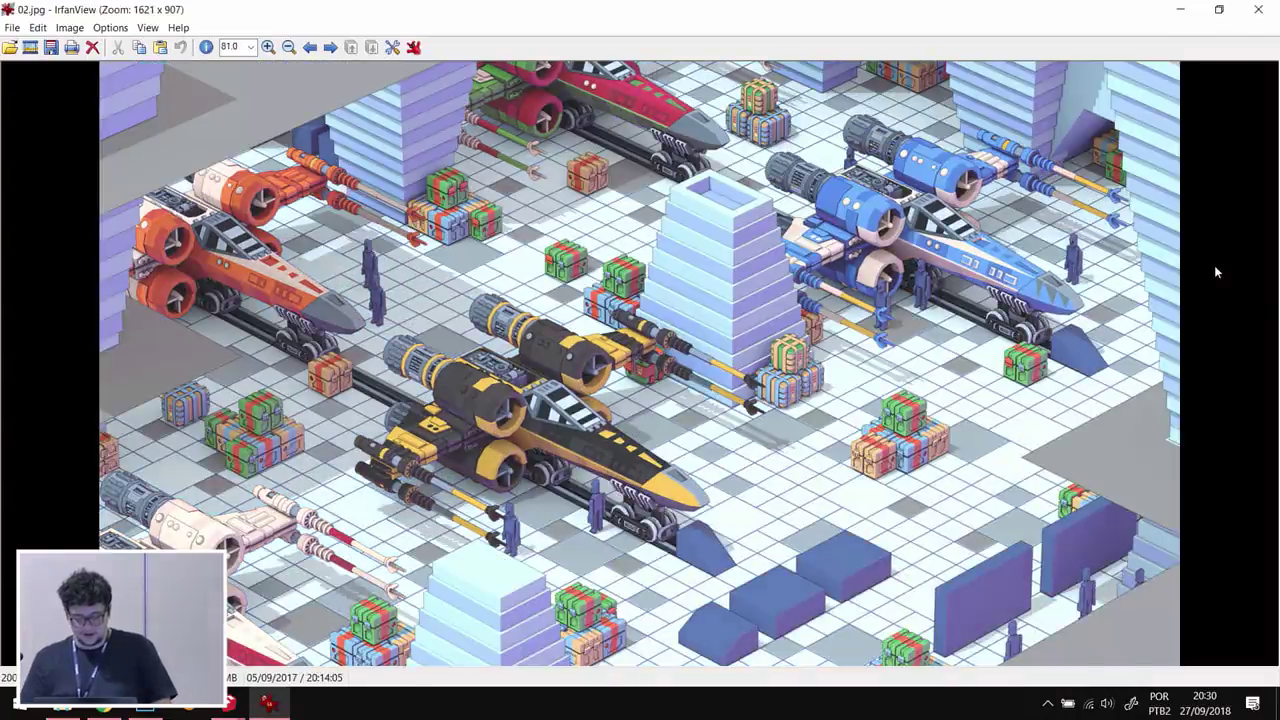
key(Left)
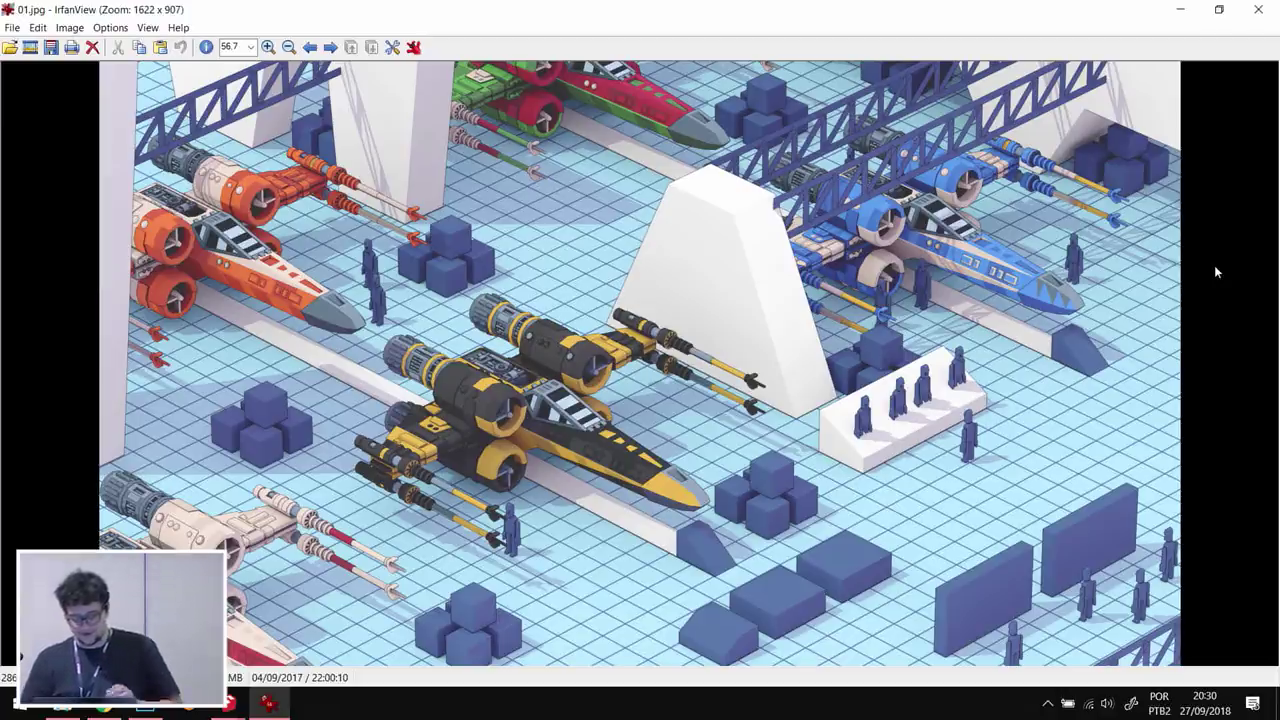
key(space)
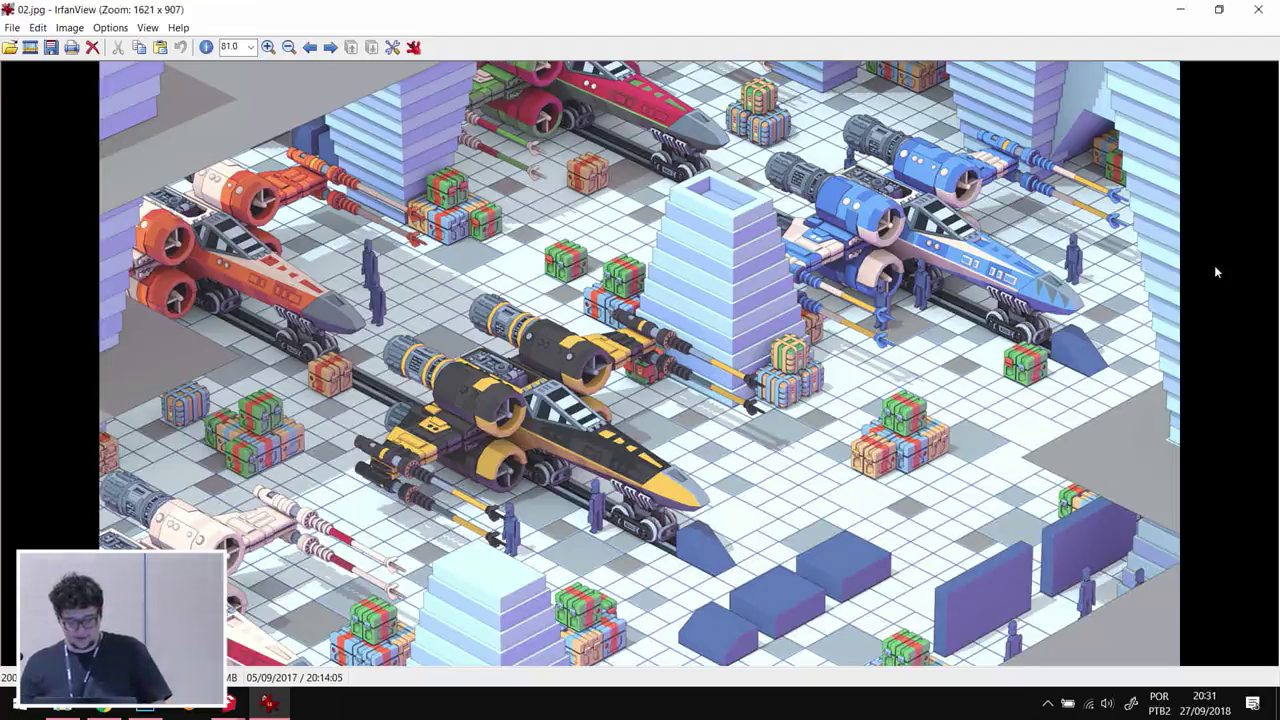
key(space)
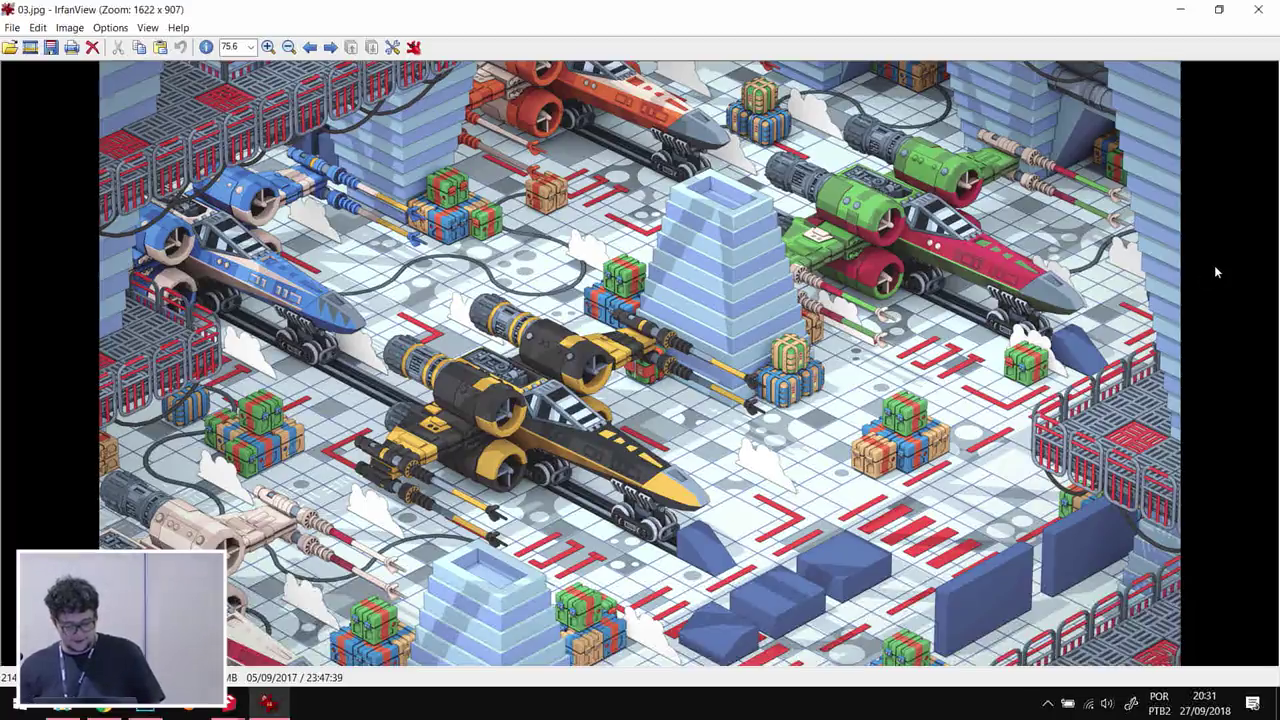
- Zoom in and out on the 03.jpg and 04.jpg hangar renders, then bring up the wip folder
ctrl+scroll(654, 296, up, 2)
ctrl+scroll(653, 362, up, 2)
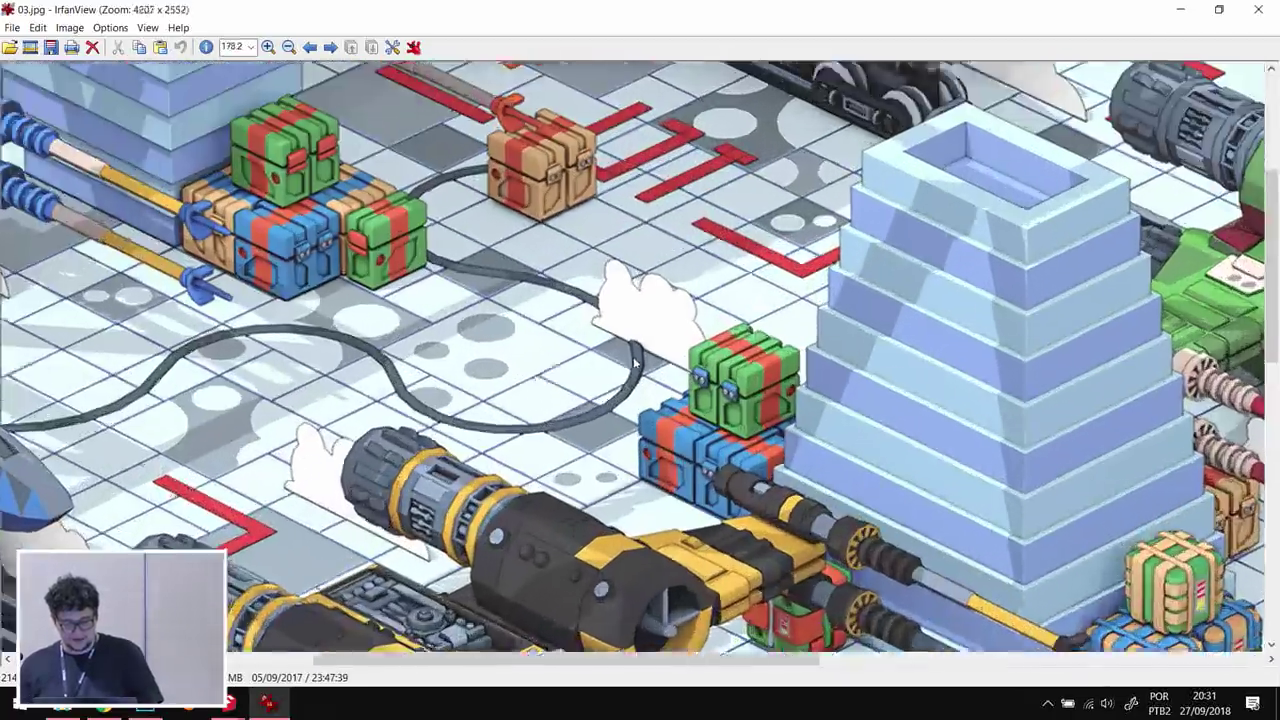
ctrl+scroll(634, 363, down, 5)
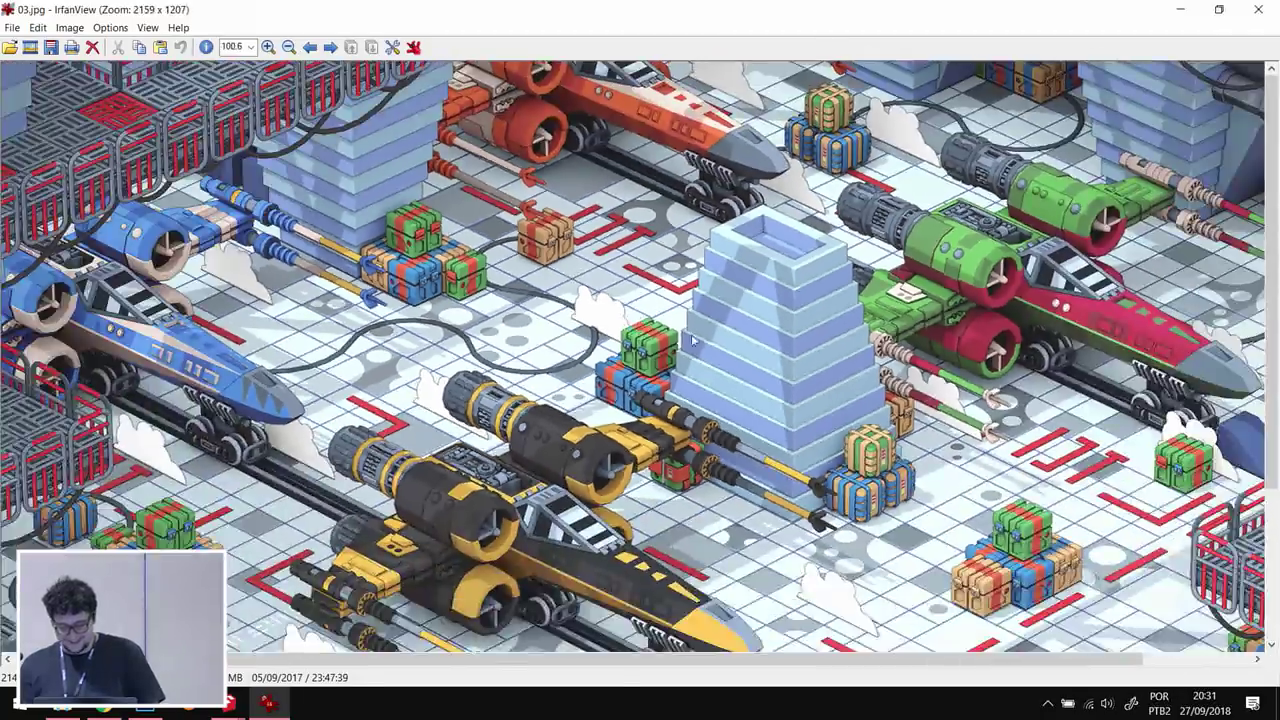
ctrl+scroll(651, 292, up, 1)
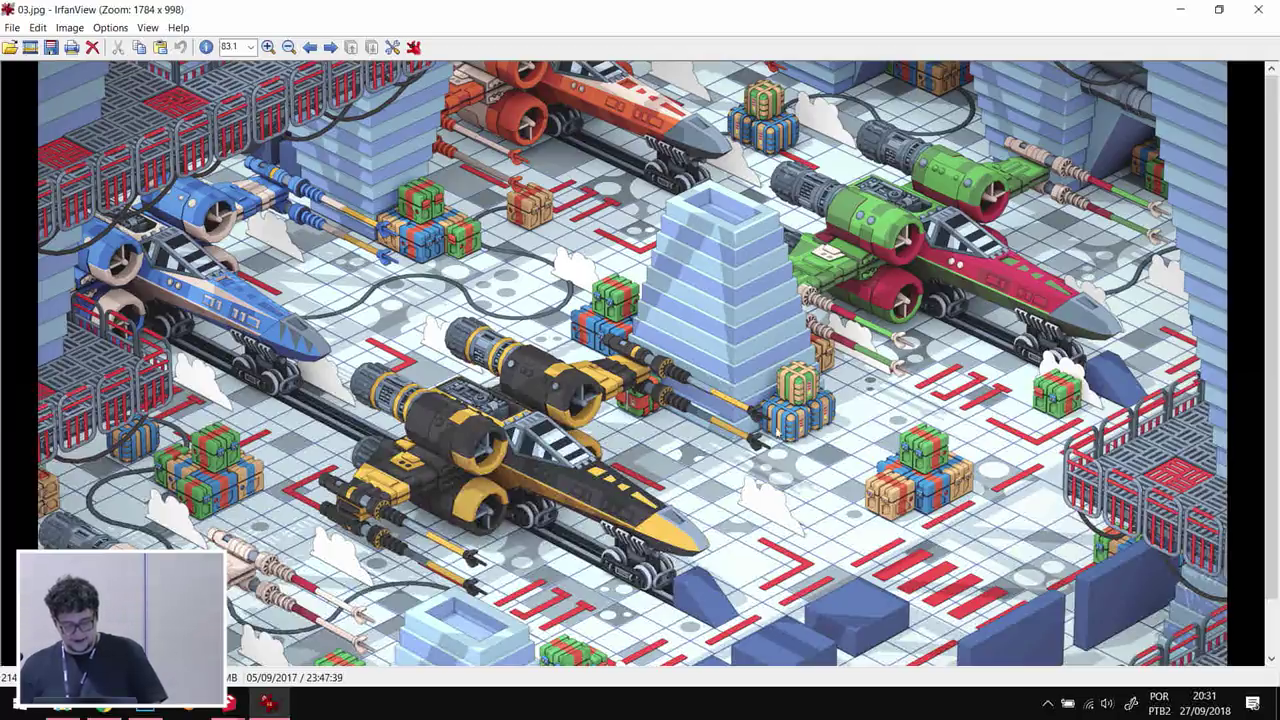
scroll(1160, 396, down, 1)
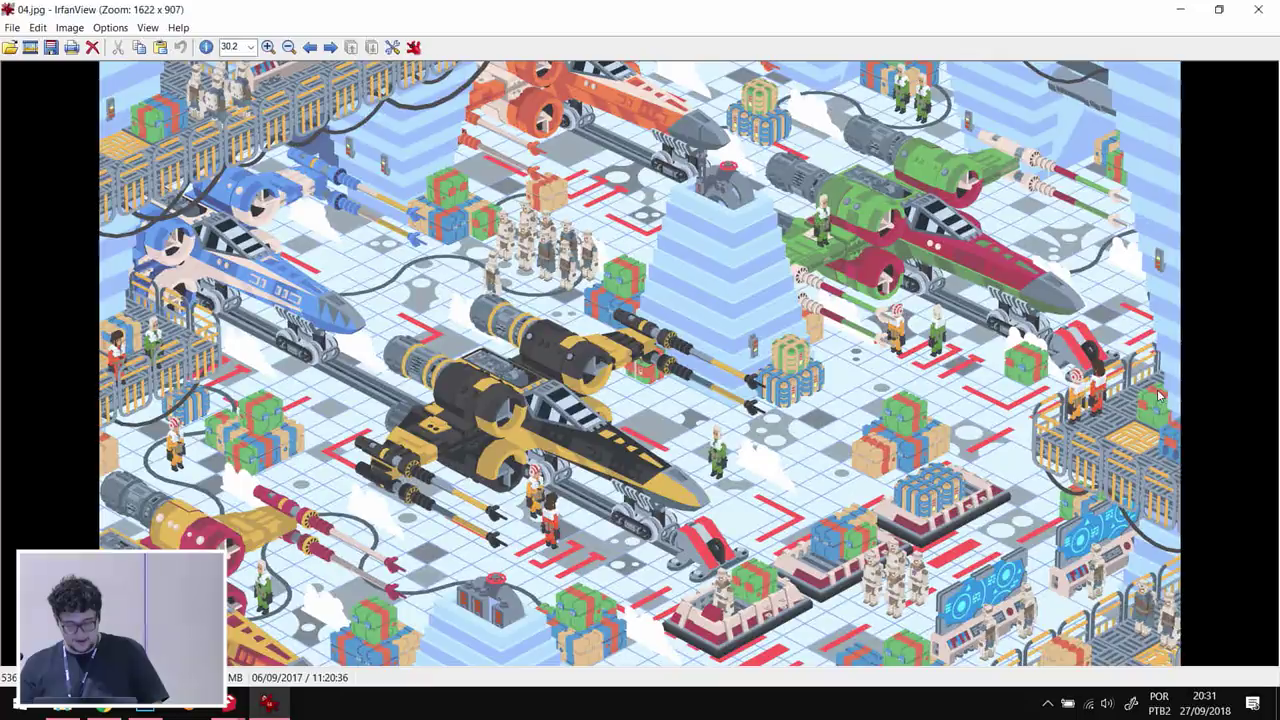
ctrl+scroll(617, 268, up, 4)
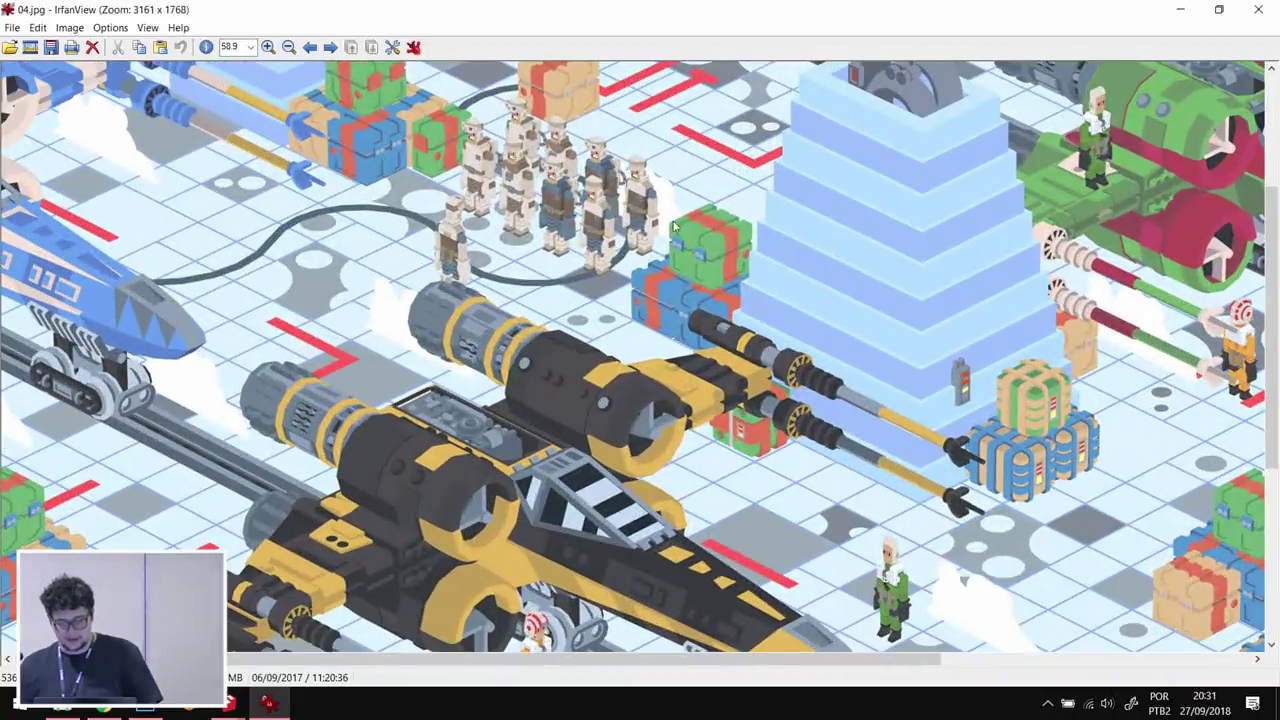
scroll(1025, 560, down, 1)
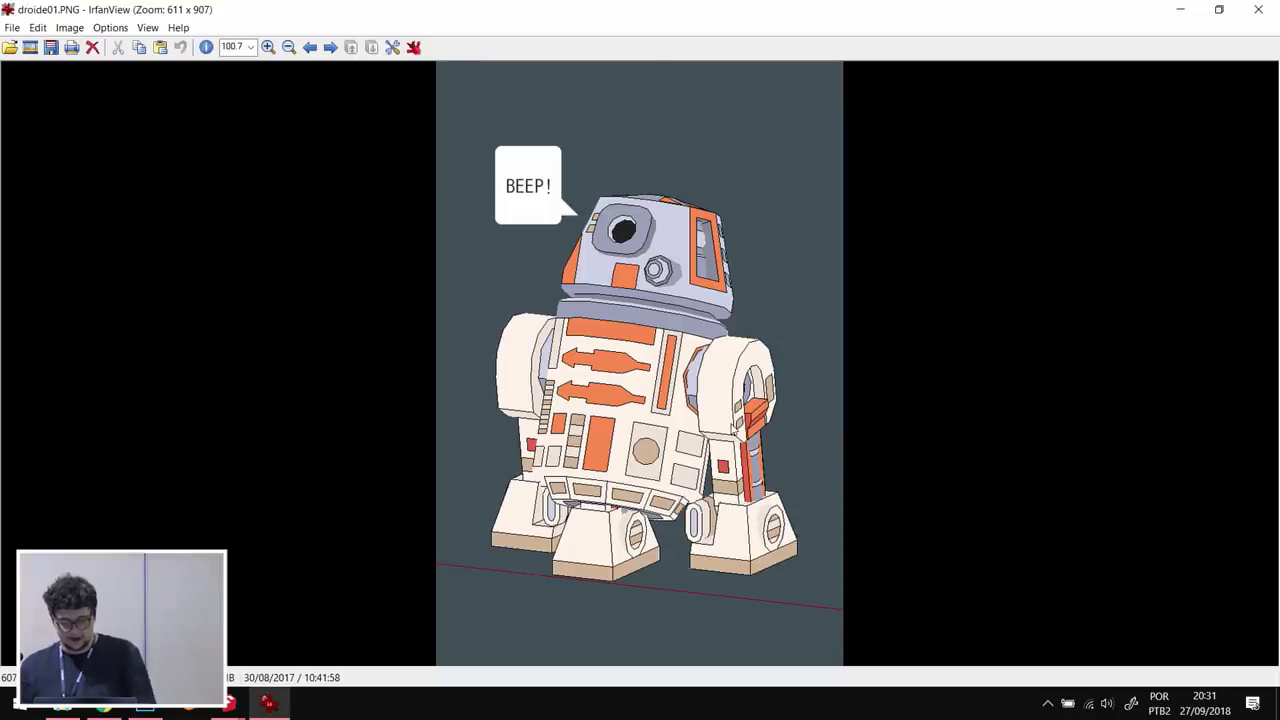
scroll(740, 430, up, 1)
ctrl+scroll(920, 348, up, 6)
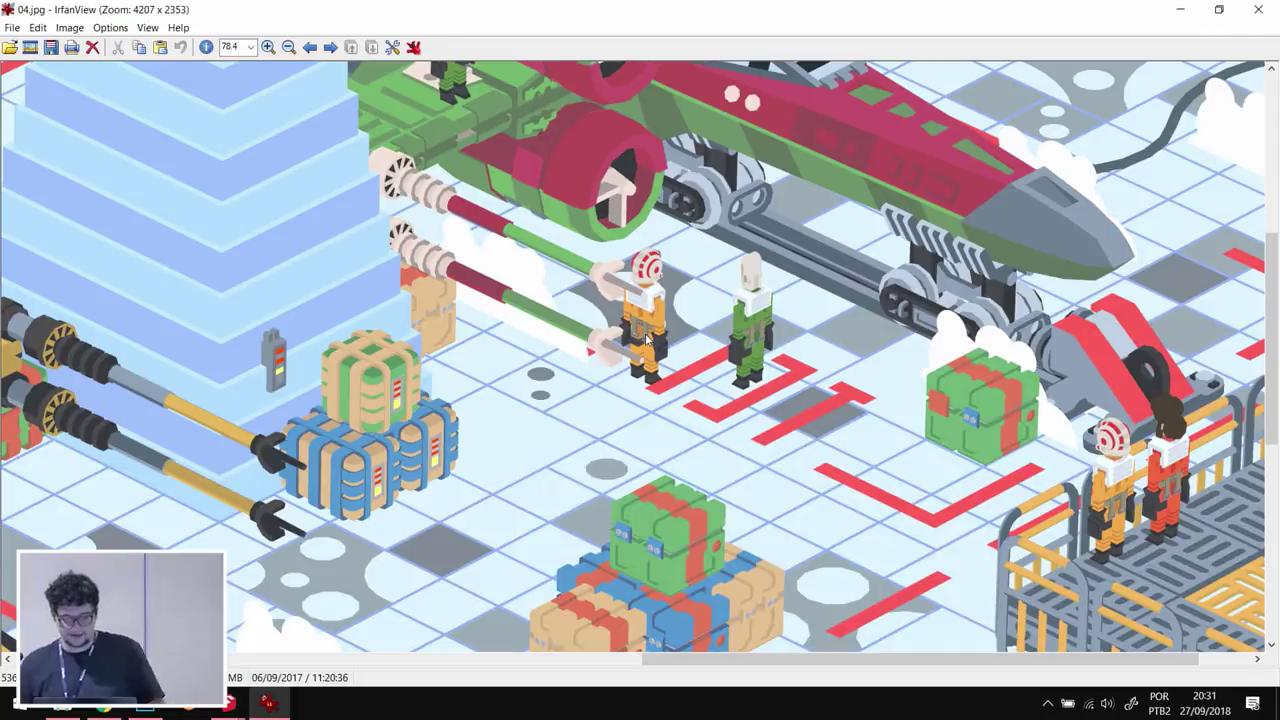
scroll(600, 388, down, 1)
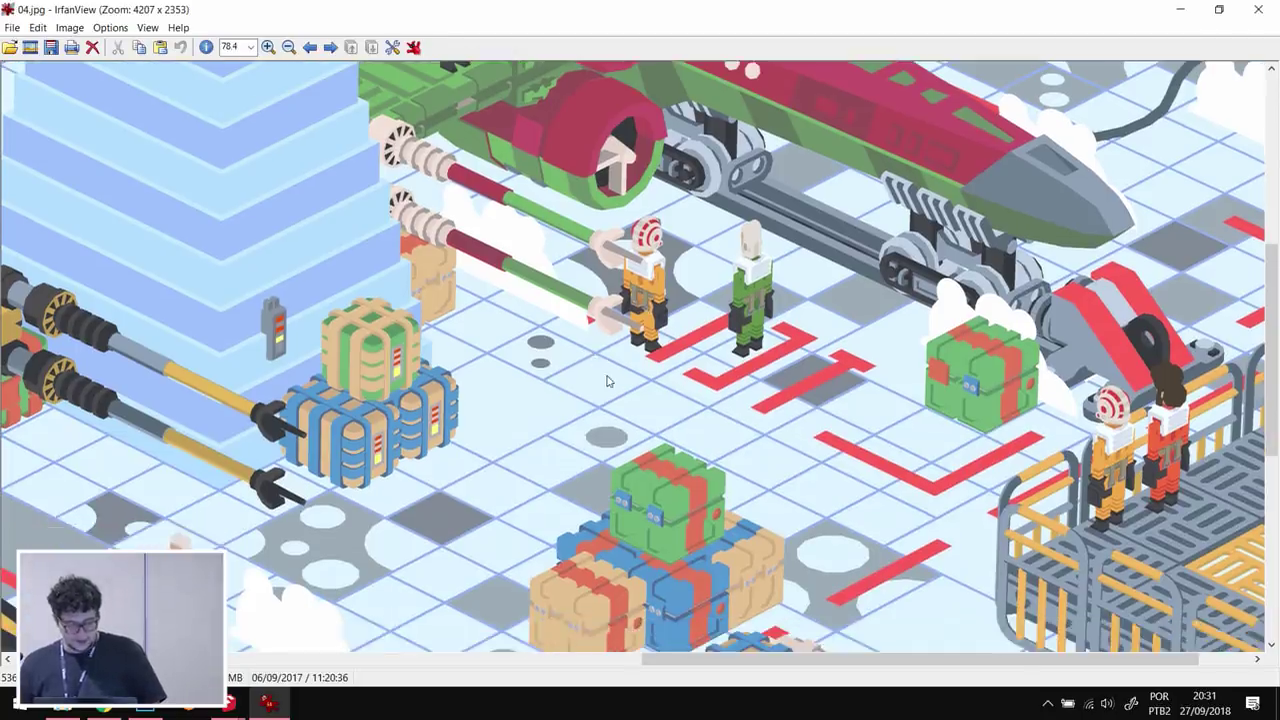
ctrl+scroll(606, 381, down, 4)
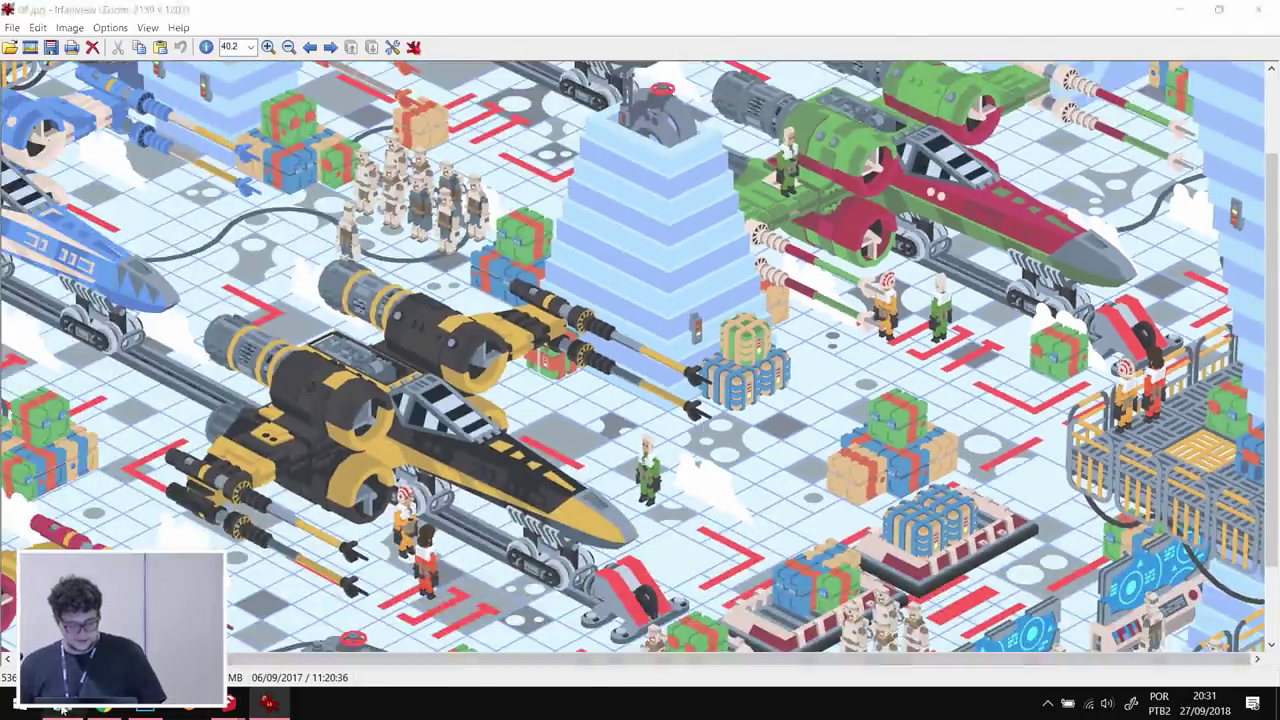
key(alt+Tab)
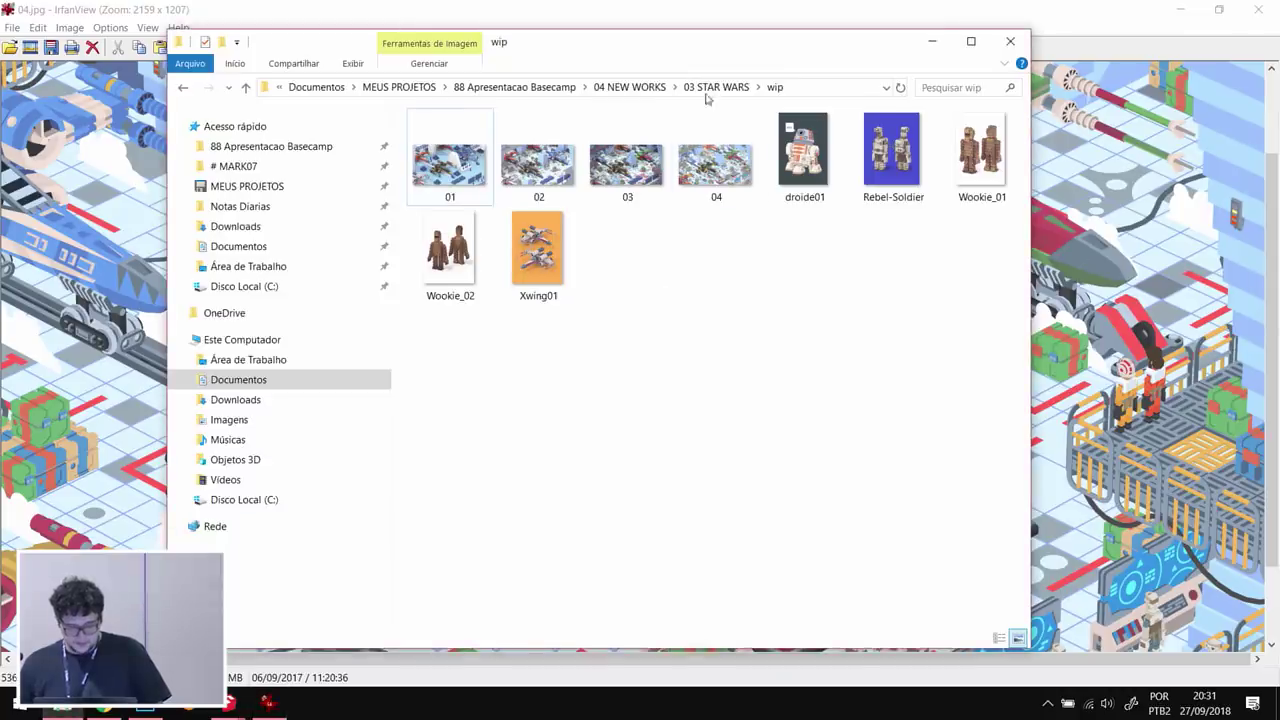
- Open HOTH01 from the 03 STAR WARS renders folder and view it full-screen
click(708, 90)
double_click(526, 143)
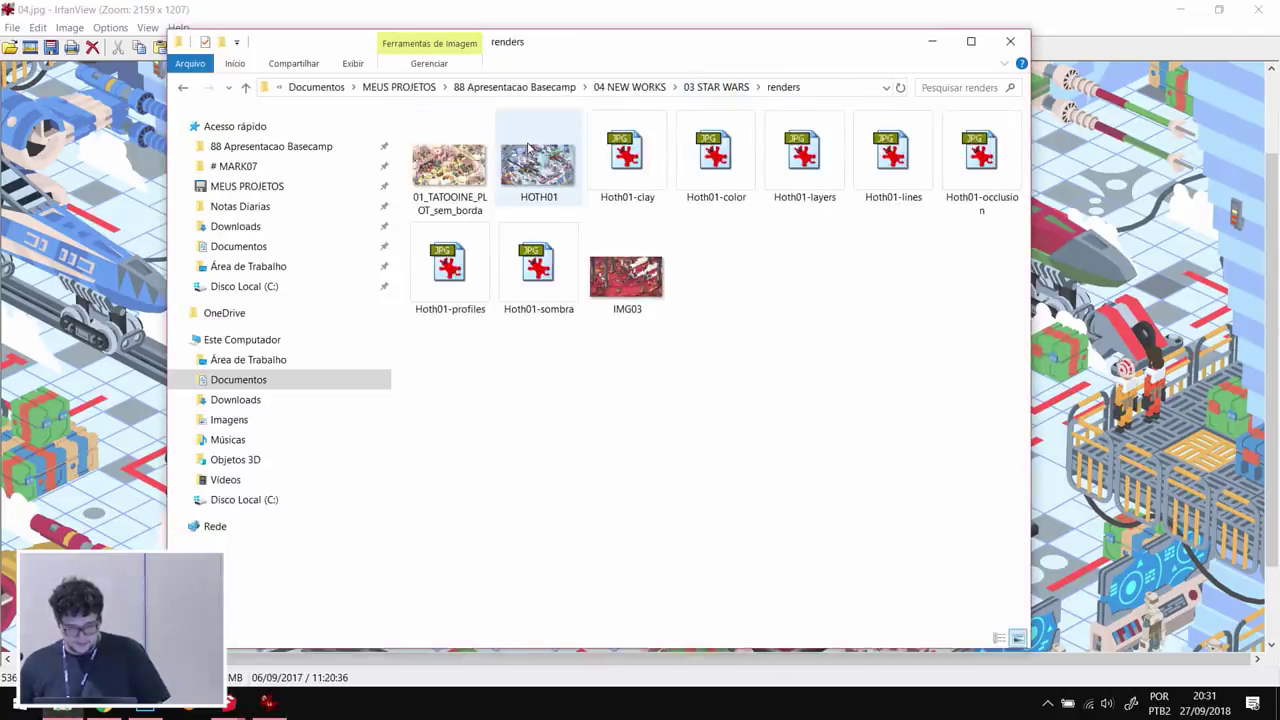
double_click(528, 178)
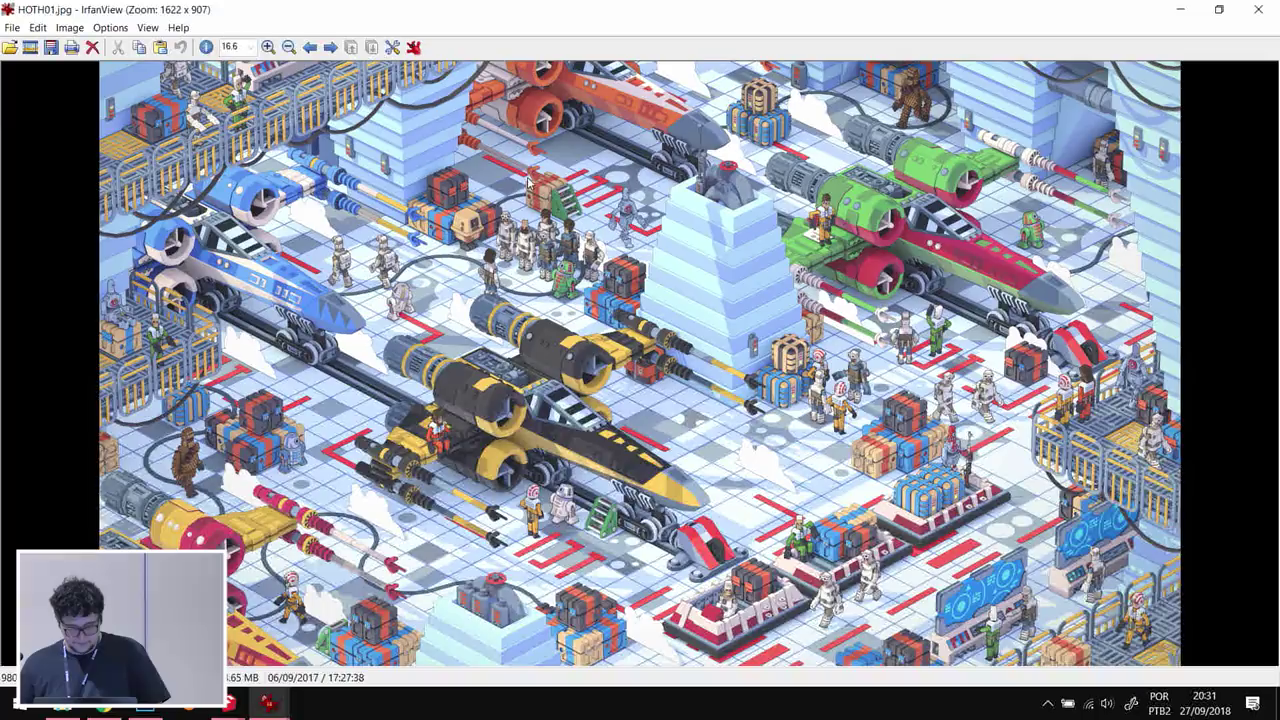
double_click(725, 289)
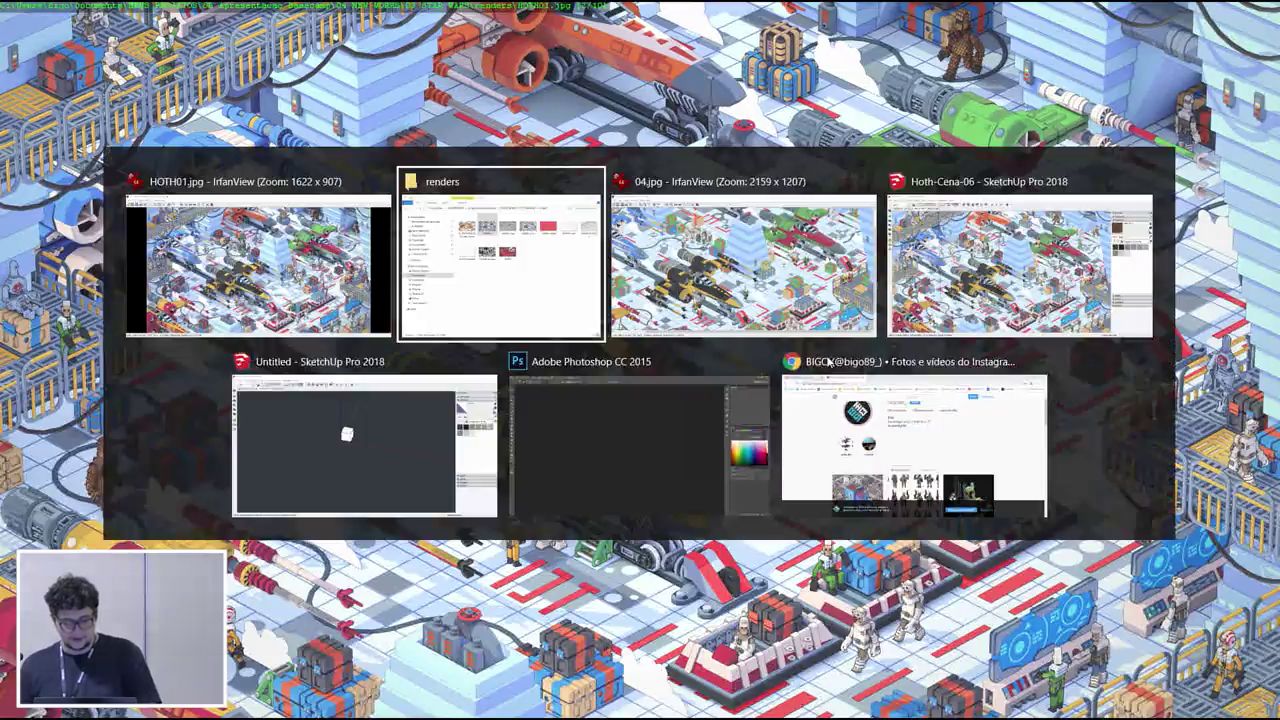
key(alt+Tab)
key(alt+Tab)
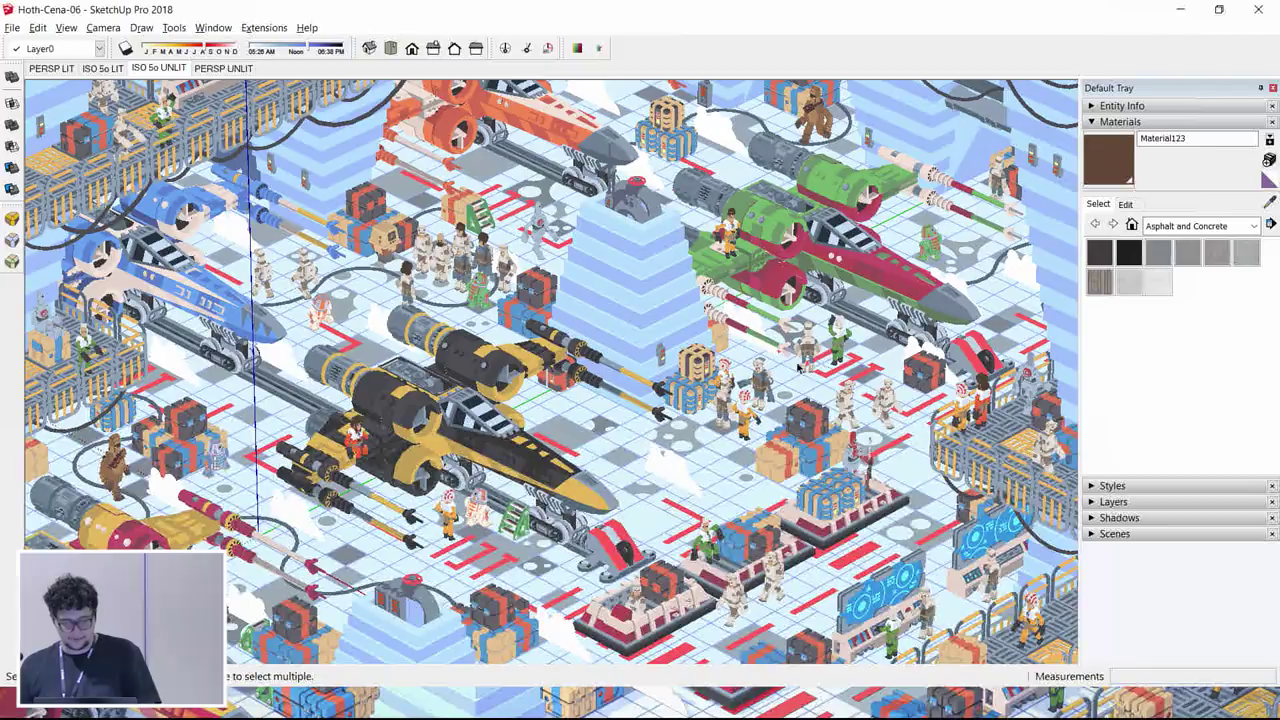
- Show the Hoth-Cena-06 model's ISO 5o UNLIT scene in a restored SketchUp window
click(157, 68)
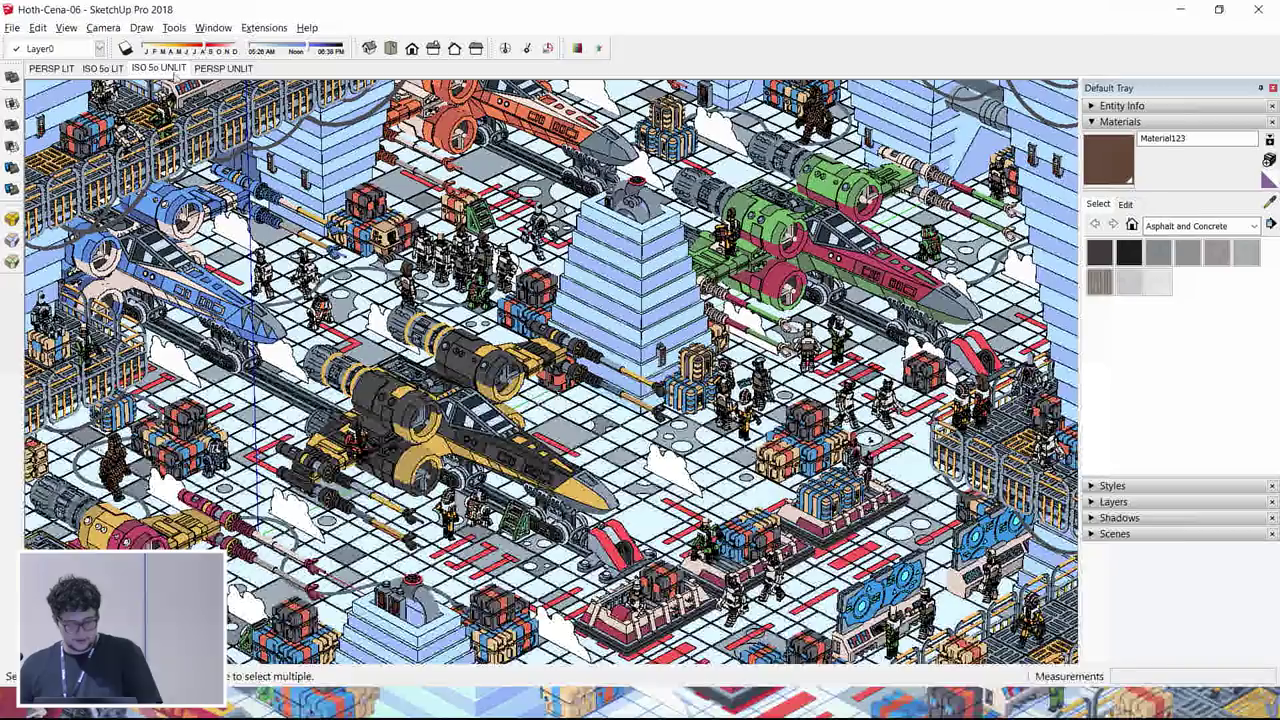
double_click(714, 10)
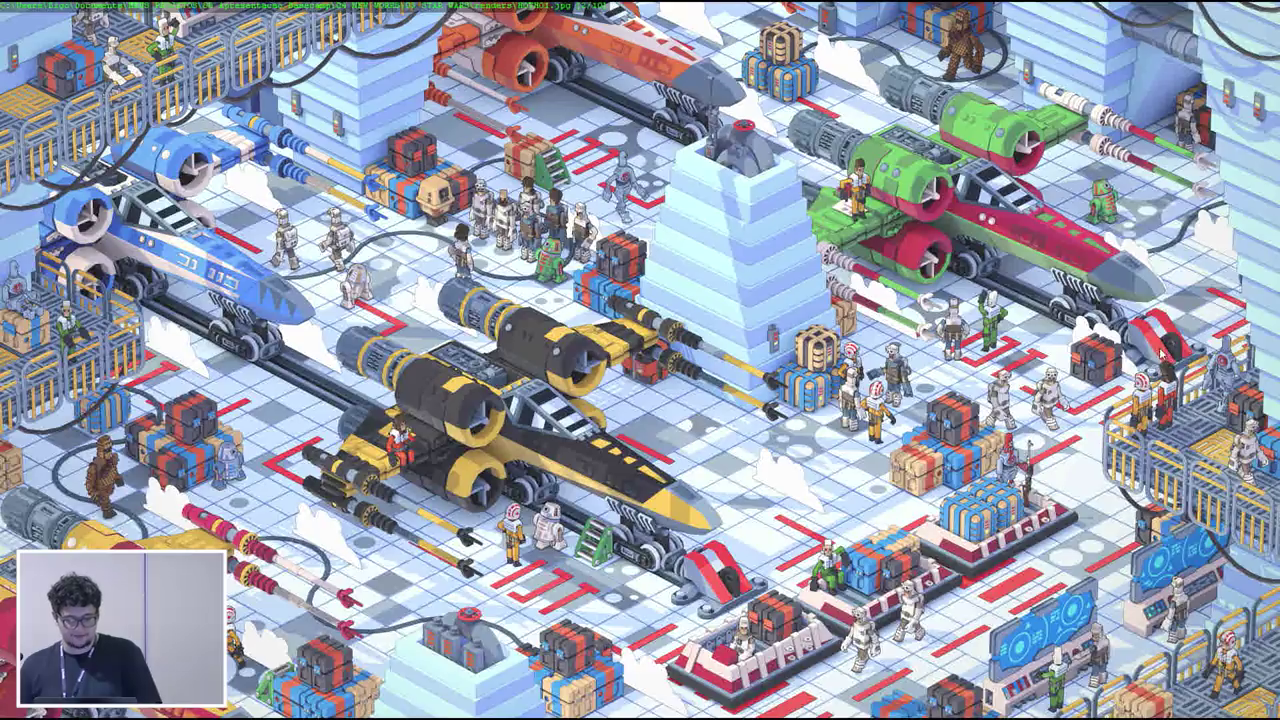
key(Escape)
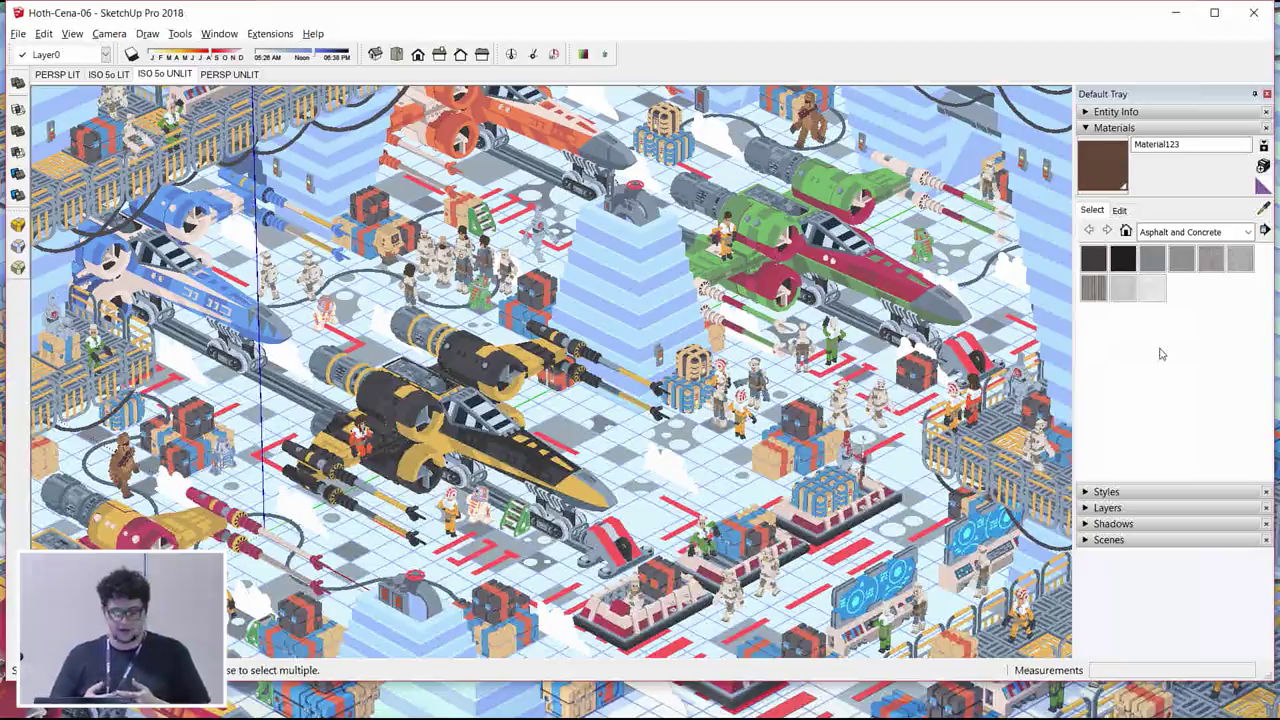
key(alt+Tab)
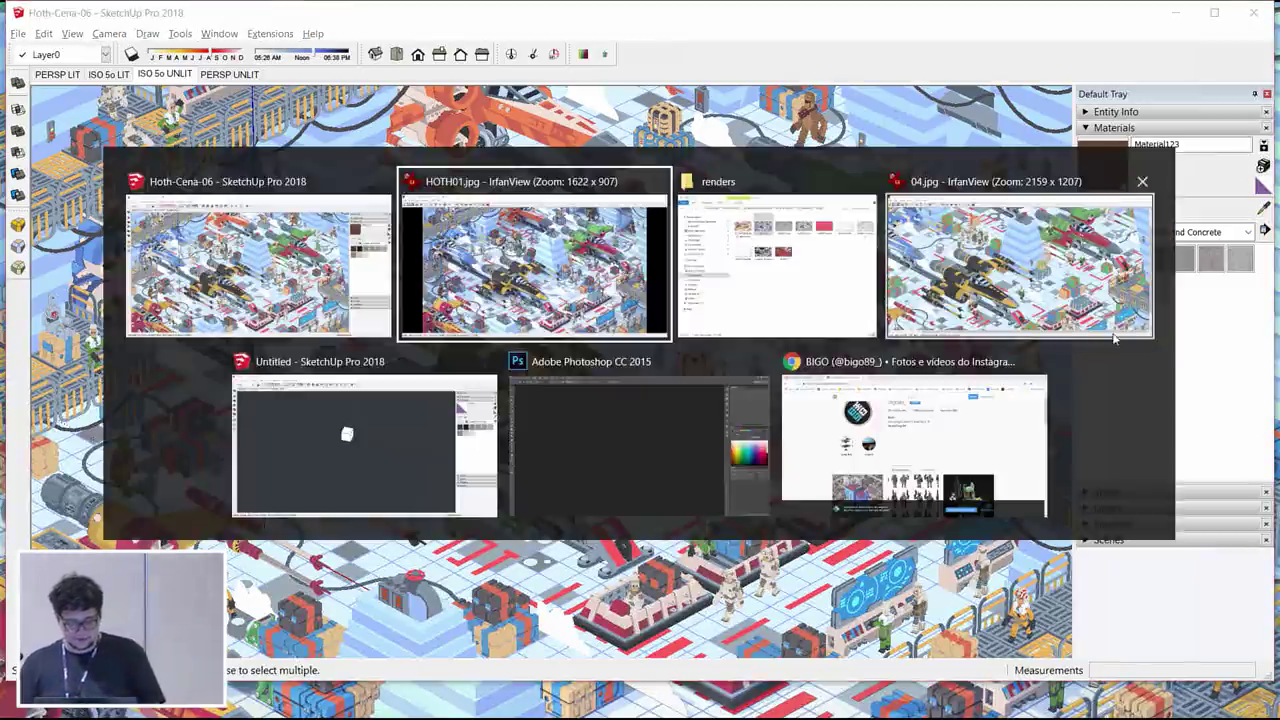
- Open Hoth01-clay from the renders folder and step through the color, layers and lines passes
click(750, 279)
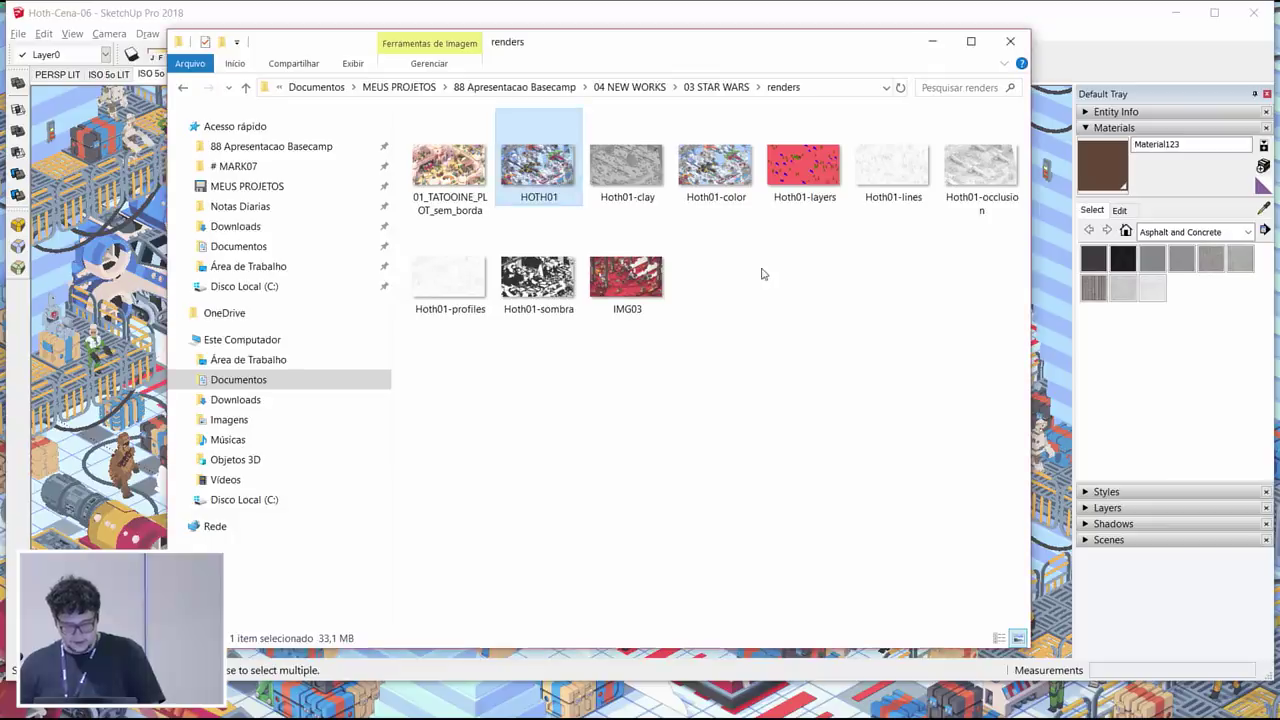
double_click(629, 183)
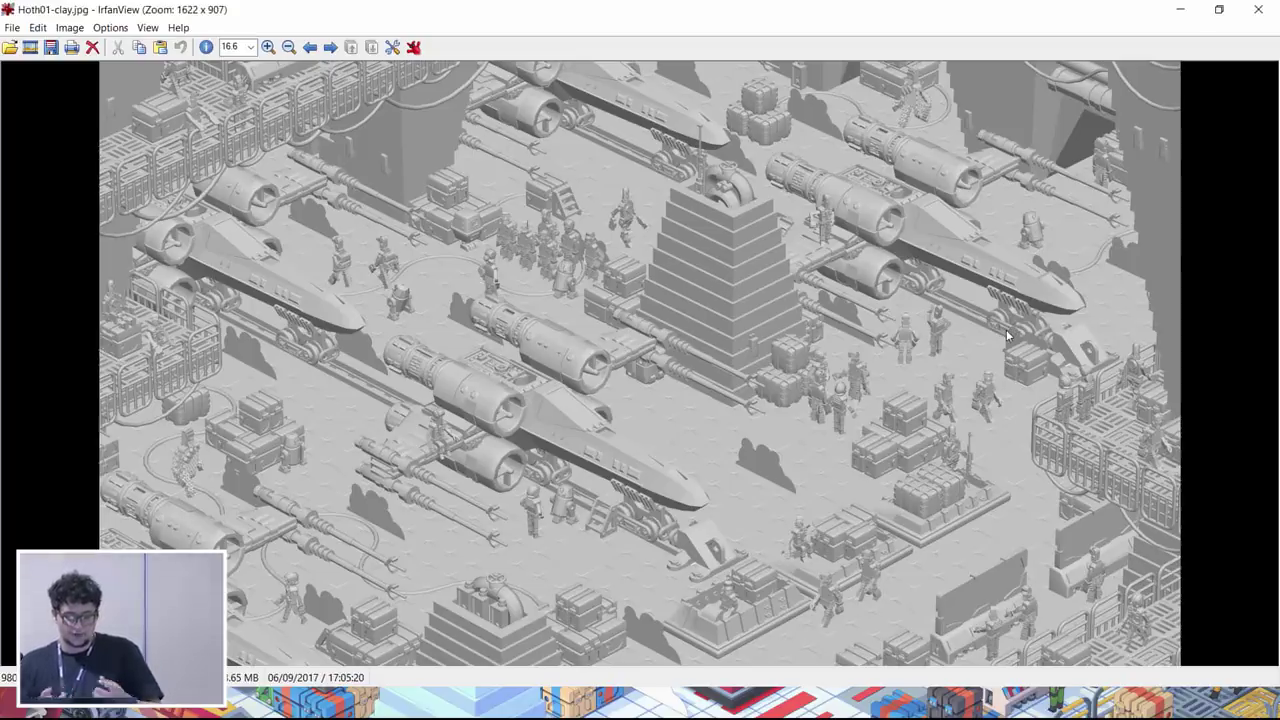
key(space)
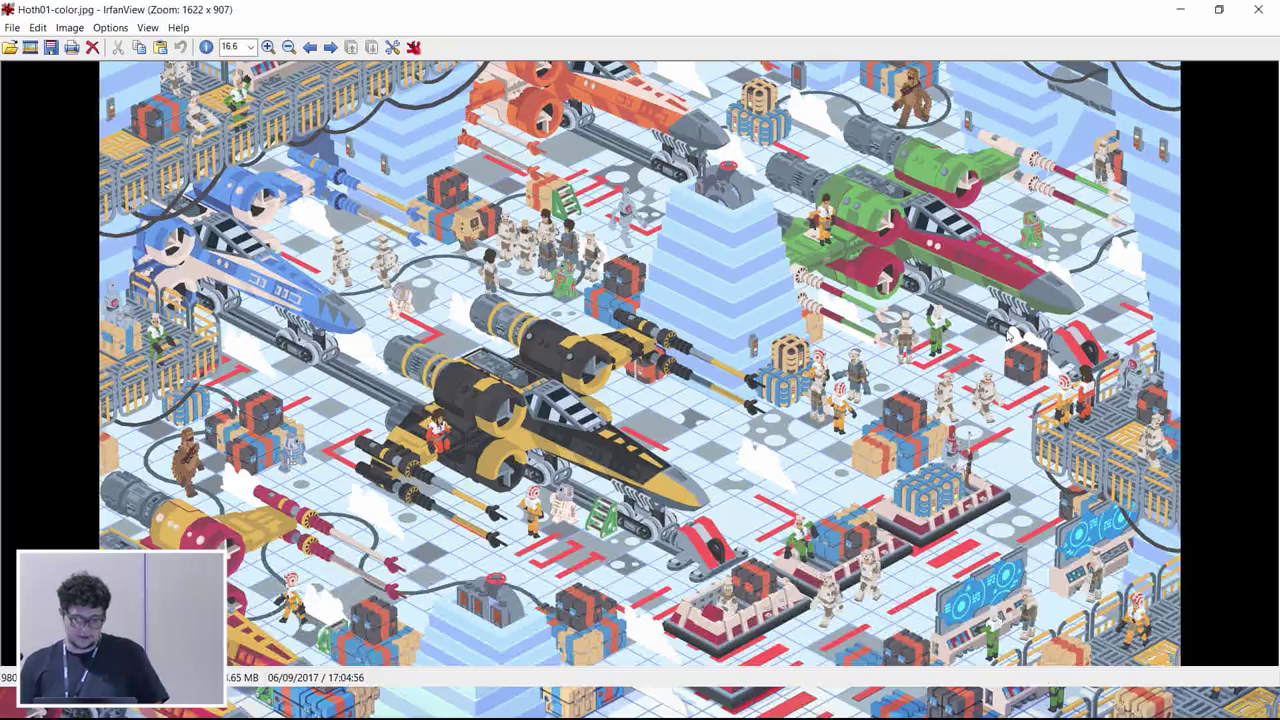
key(space)
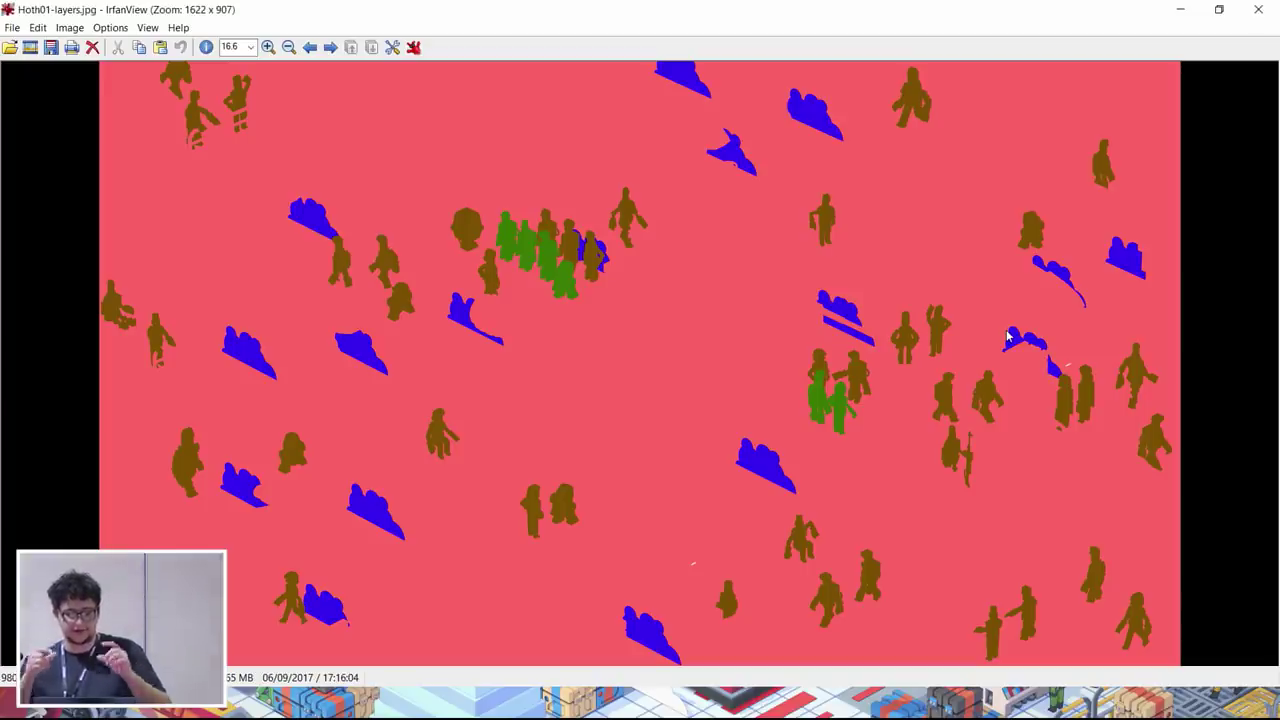
key(space)
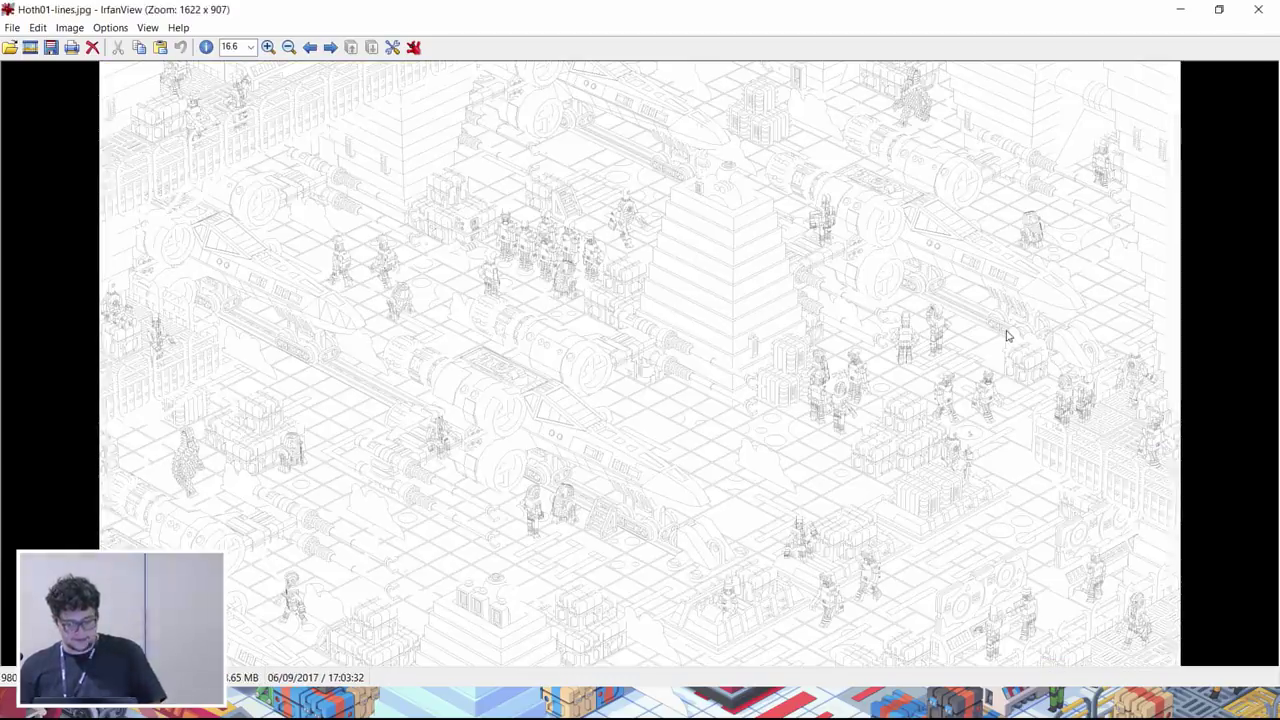
- Zoom into Hoth01-lines, flip between it and Hoth01-occlusion, then advance to Hoth01-profiles
ctrl+scroll(827, 420, up, 4)
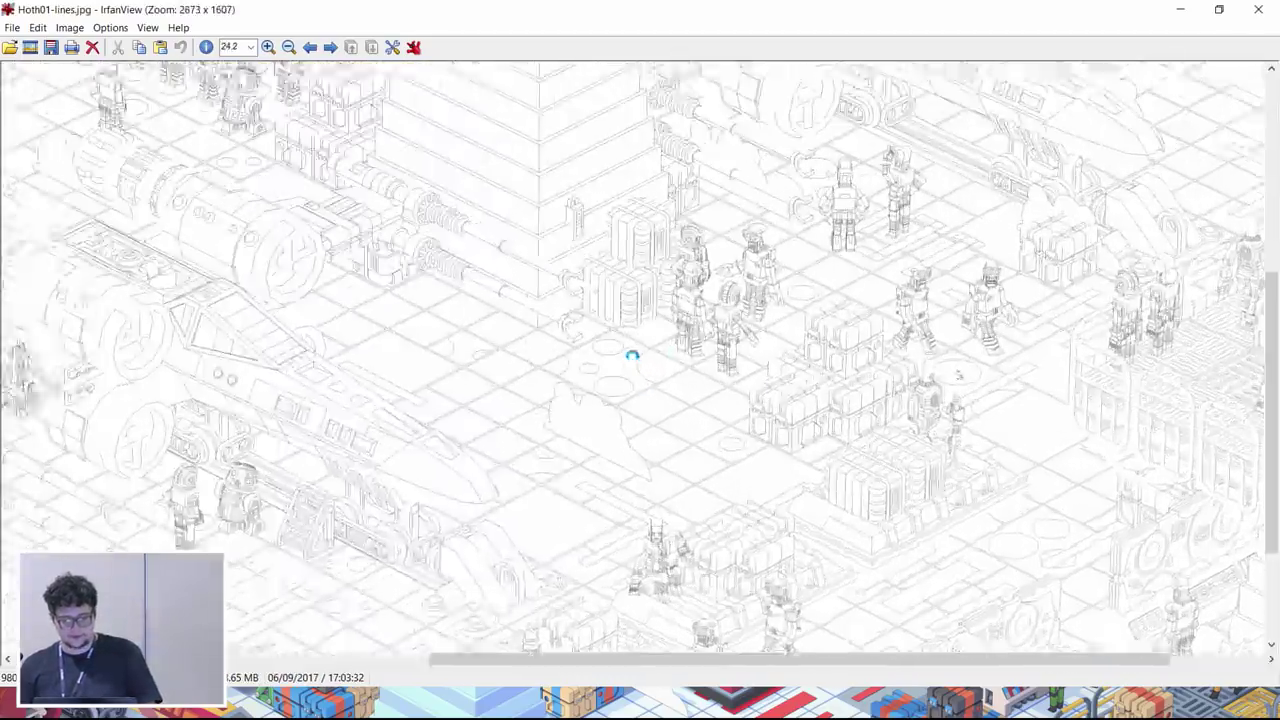
ctrl+scroll(632, 356, up, 6)
scroll(632, 362, right, 1)
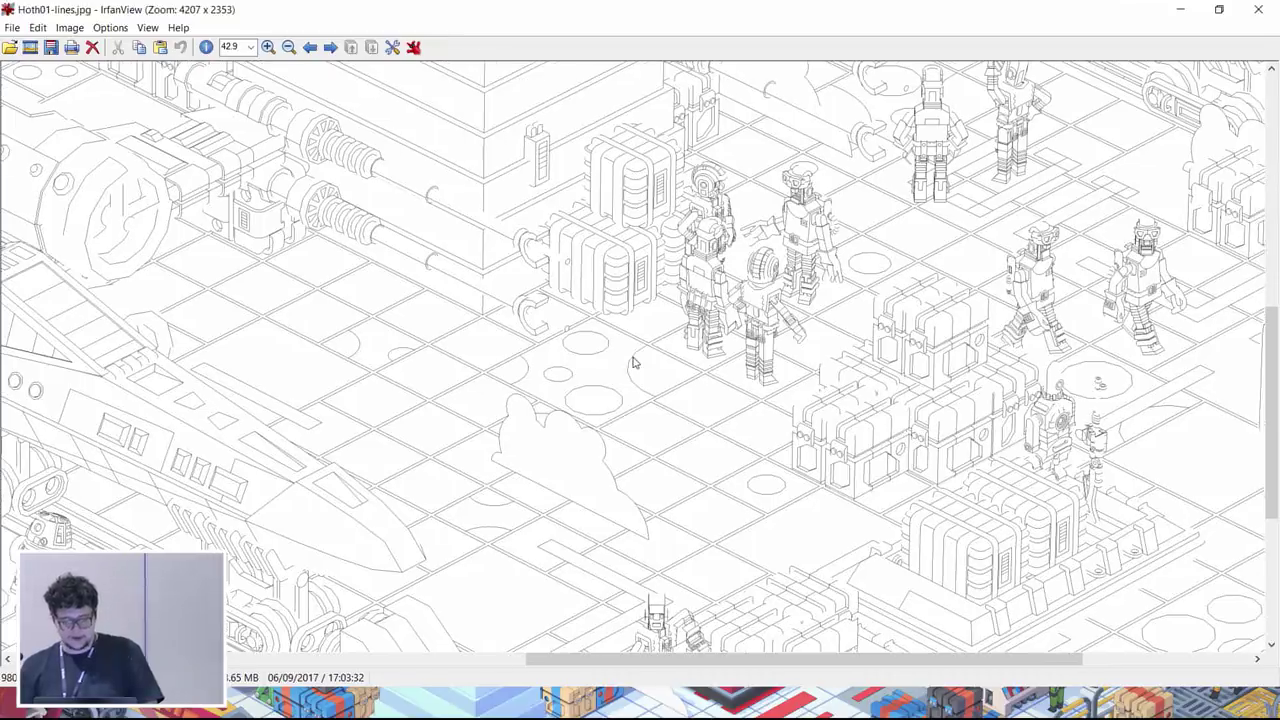
ctrl+scroll(632, 362, down, 5)
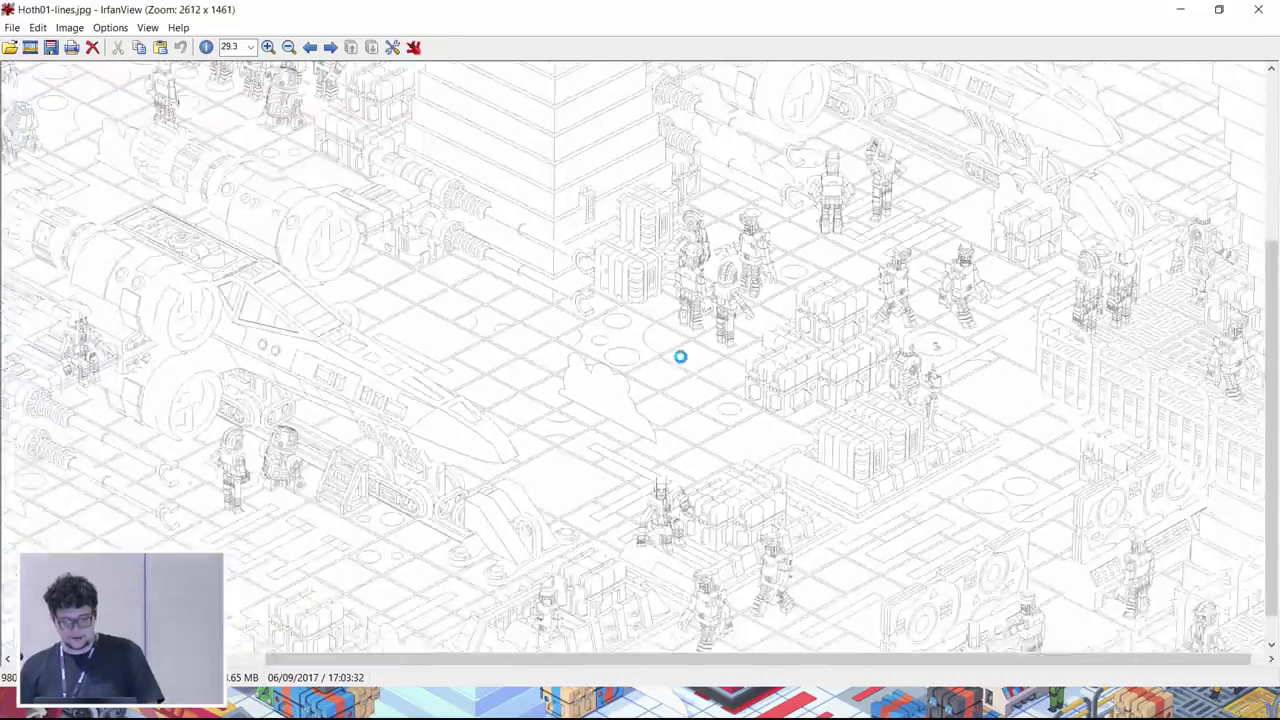
key(space)
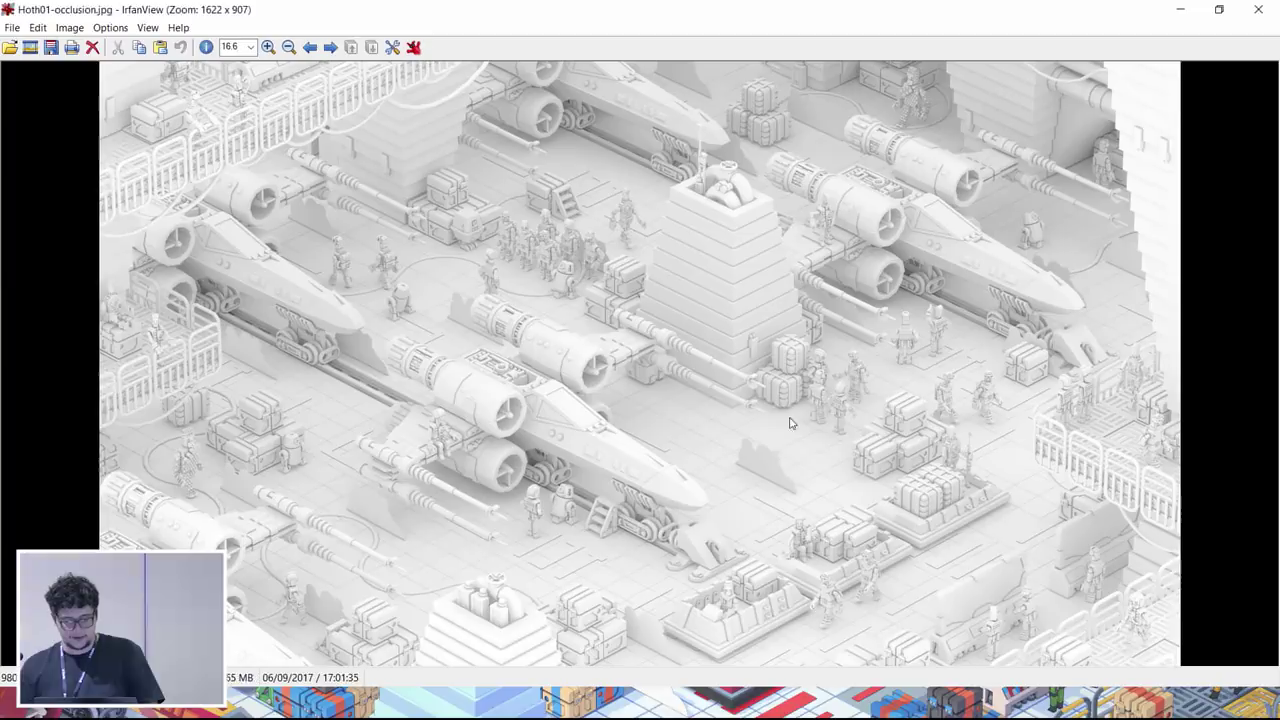
key(BackSpace)
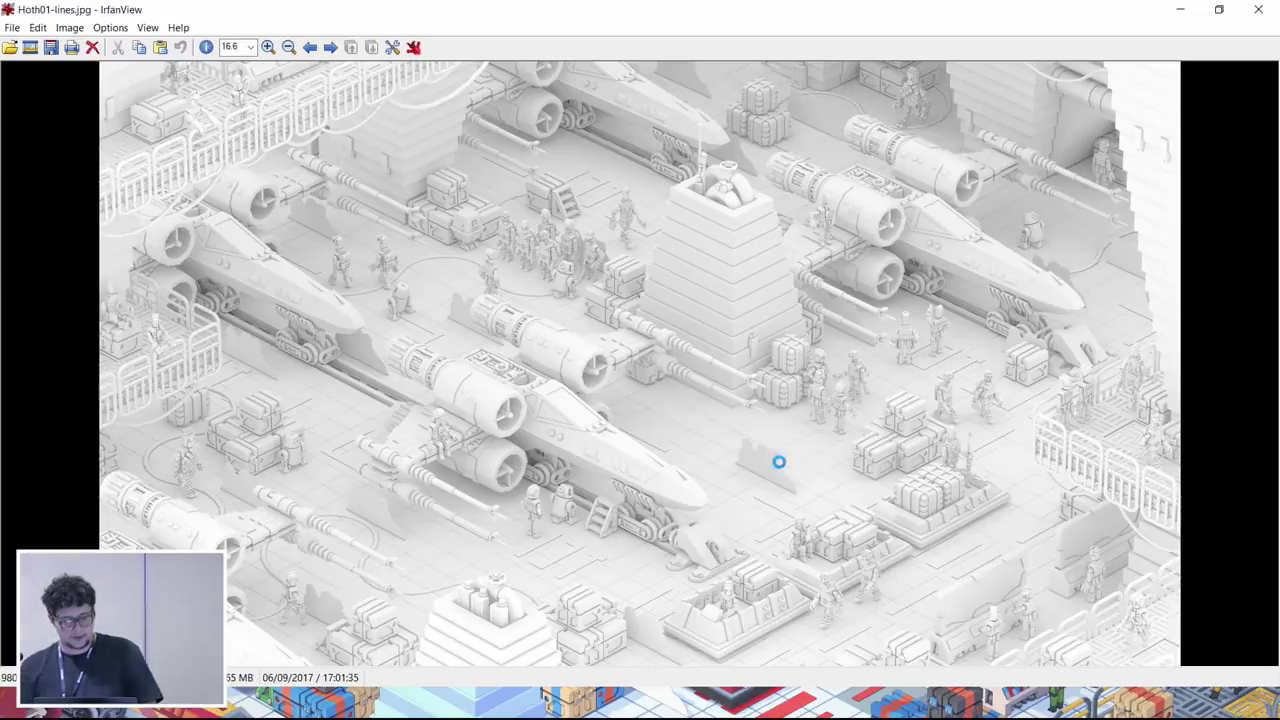
key(space)
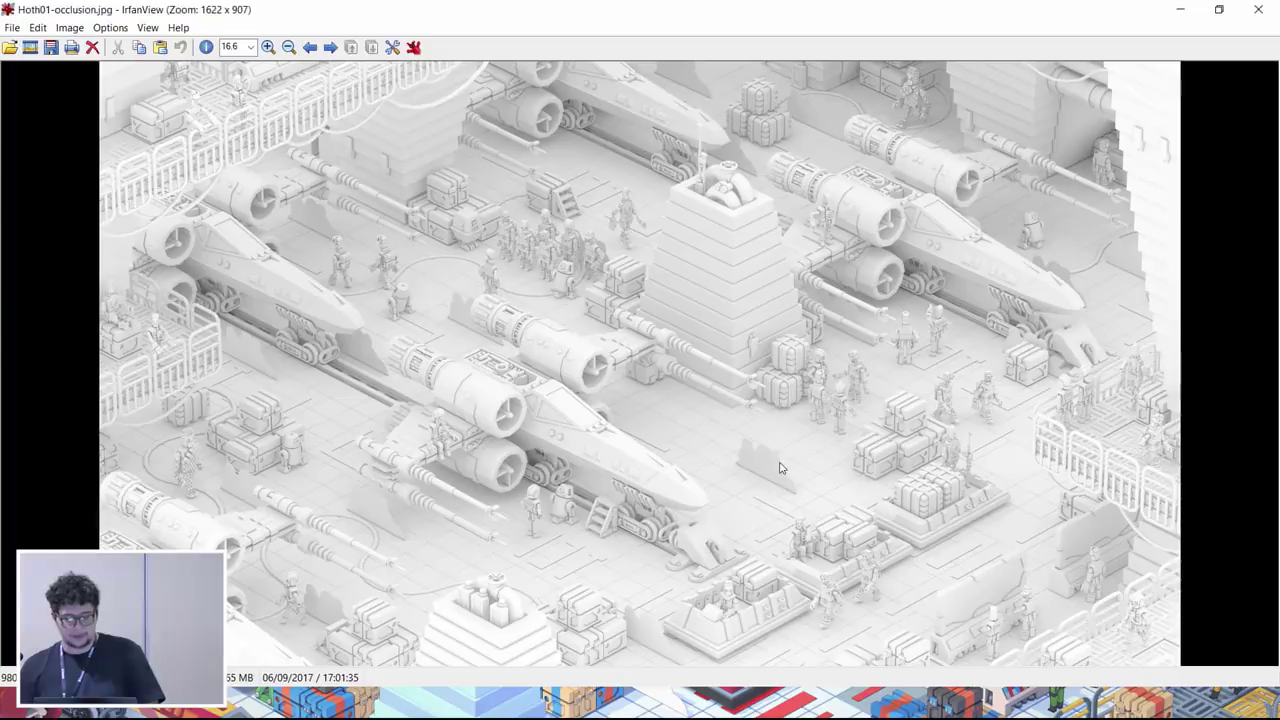
ctrl+scroll(700, 381, up, 1)
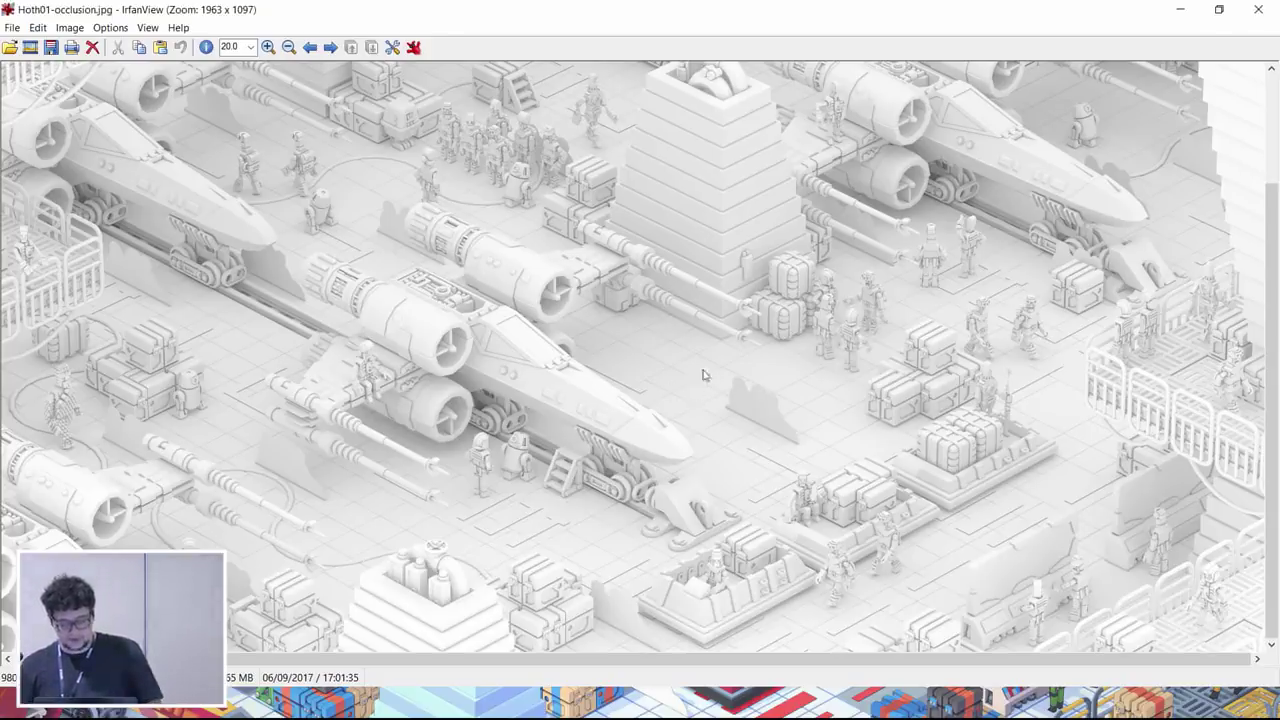
ctrl+scroll(735, 430, down, 2)
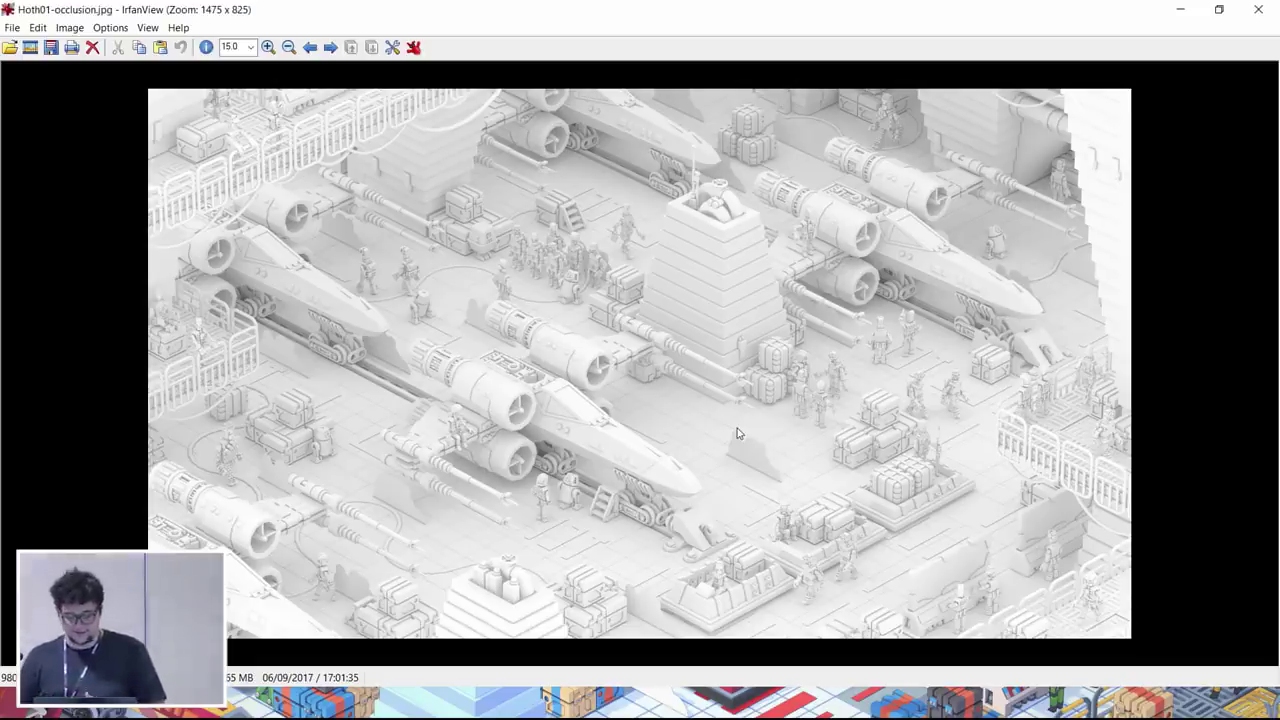
key(Right)
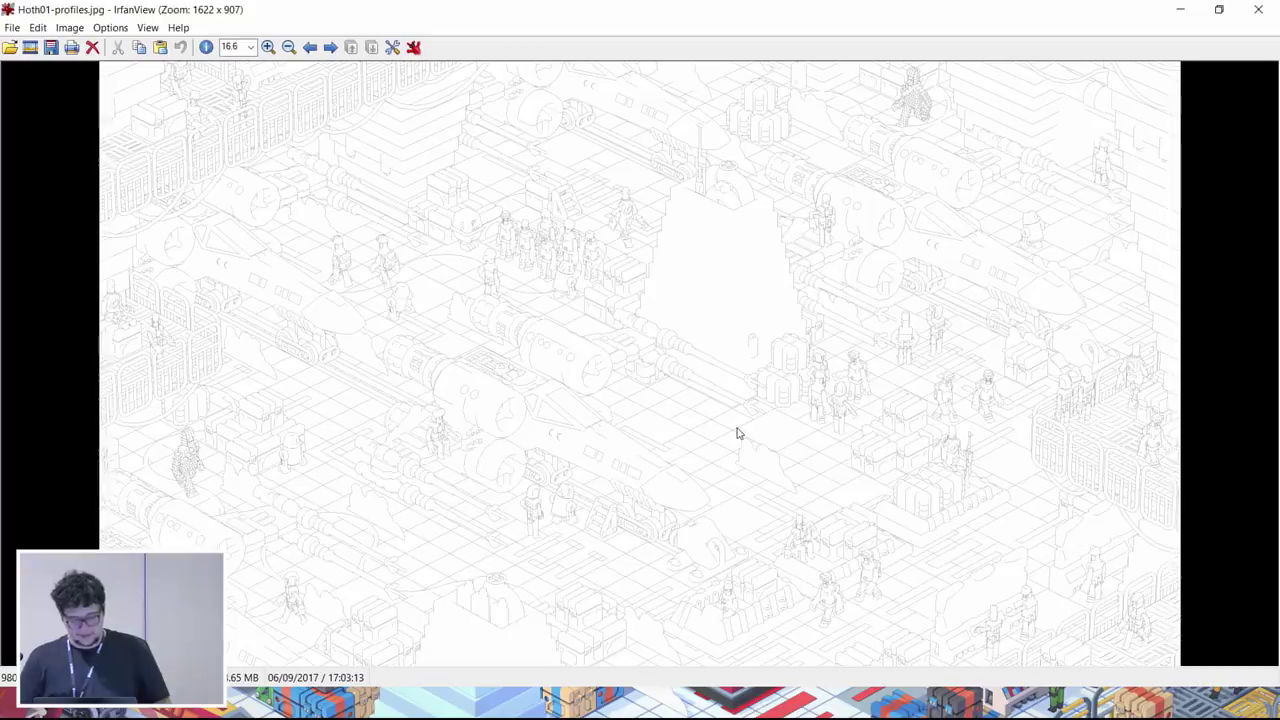
- Zoom into Hoth01-profiles, step forward, then back via Hoth01-sombra to Hoth01-occlusion
scroll(566, 391, up, 3)
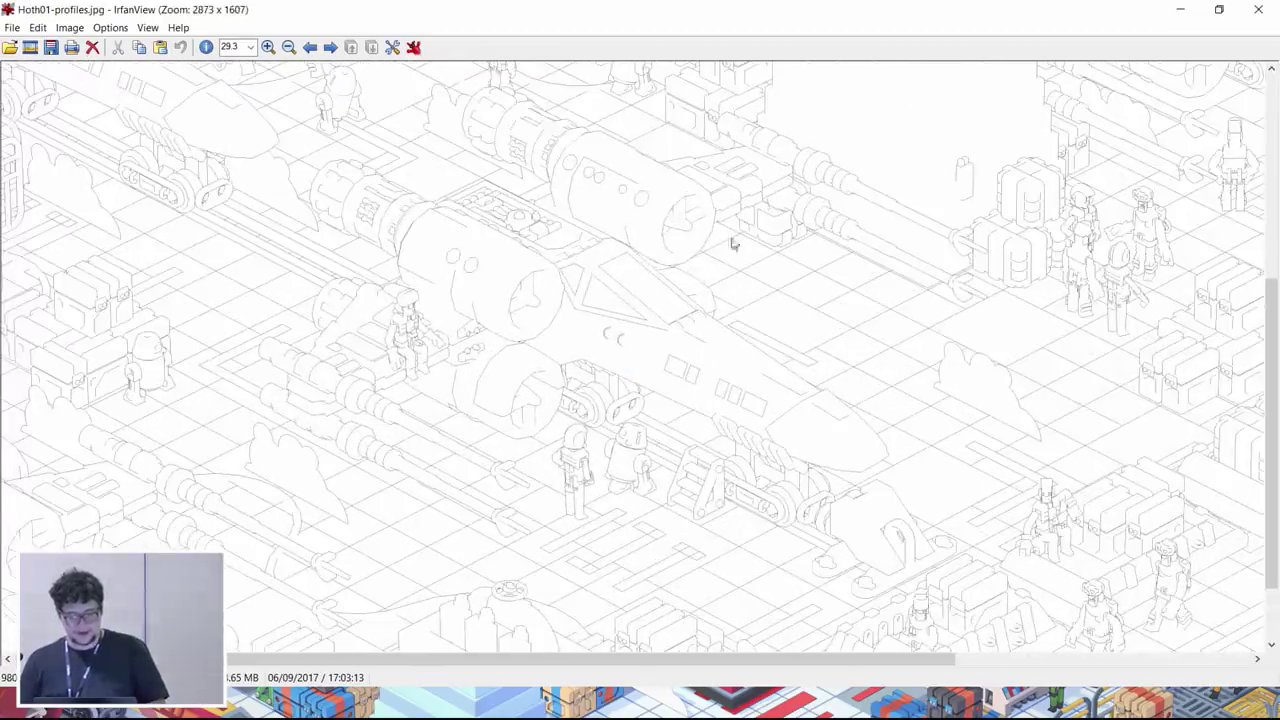
key(Right)
key(Right)
key(Right)
key(Right)
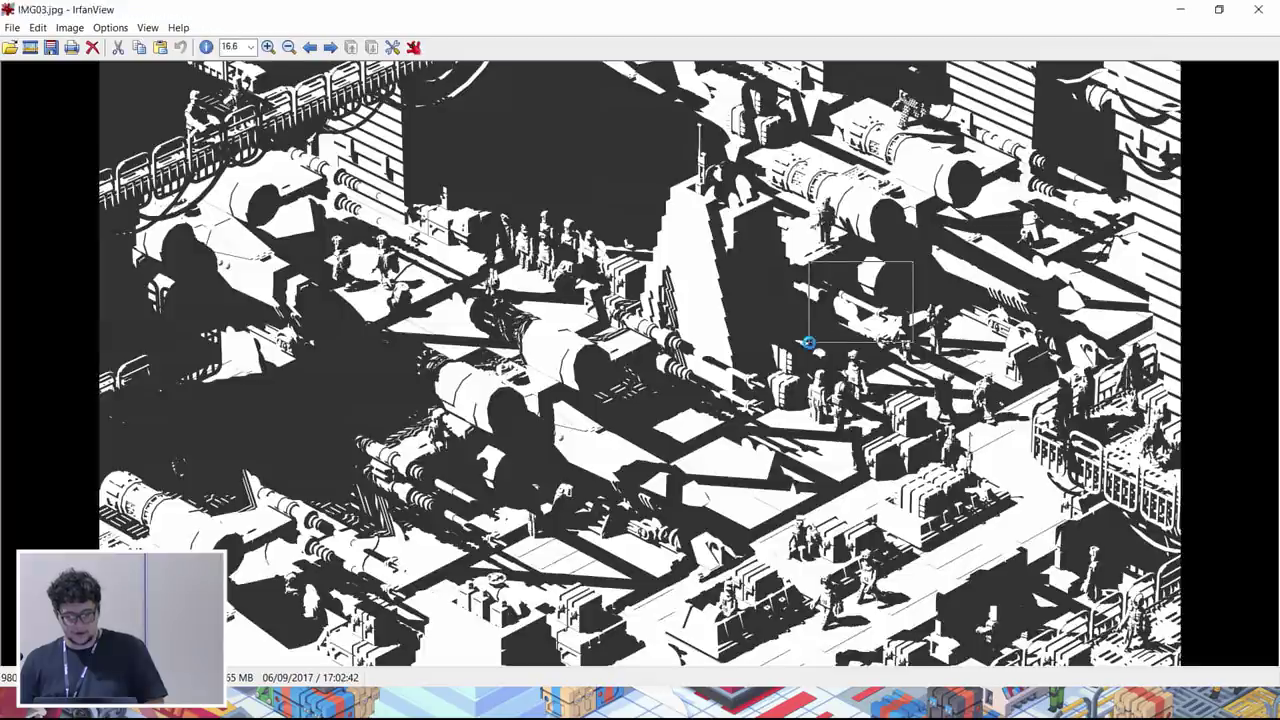
key(Left)
key(Left)
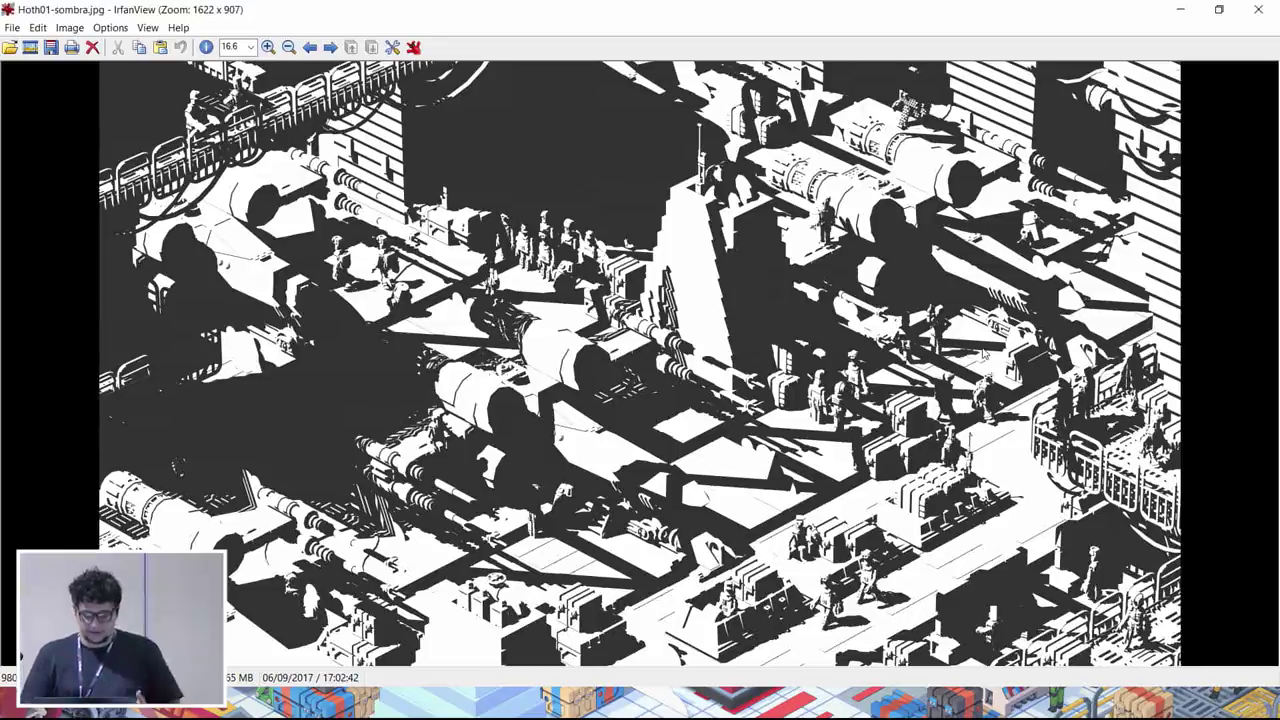
key(Left)
key(Left)
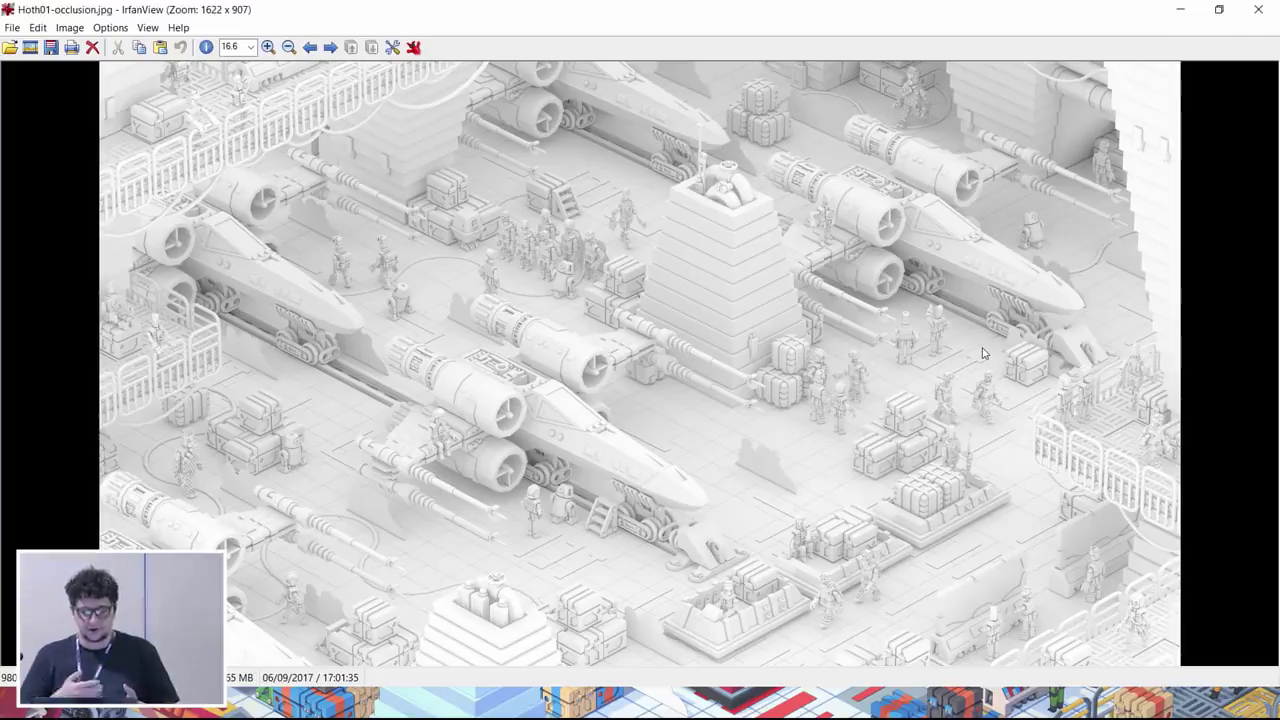
key(alt+Tab)
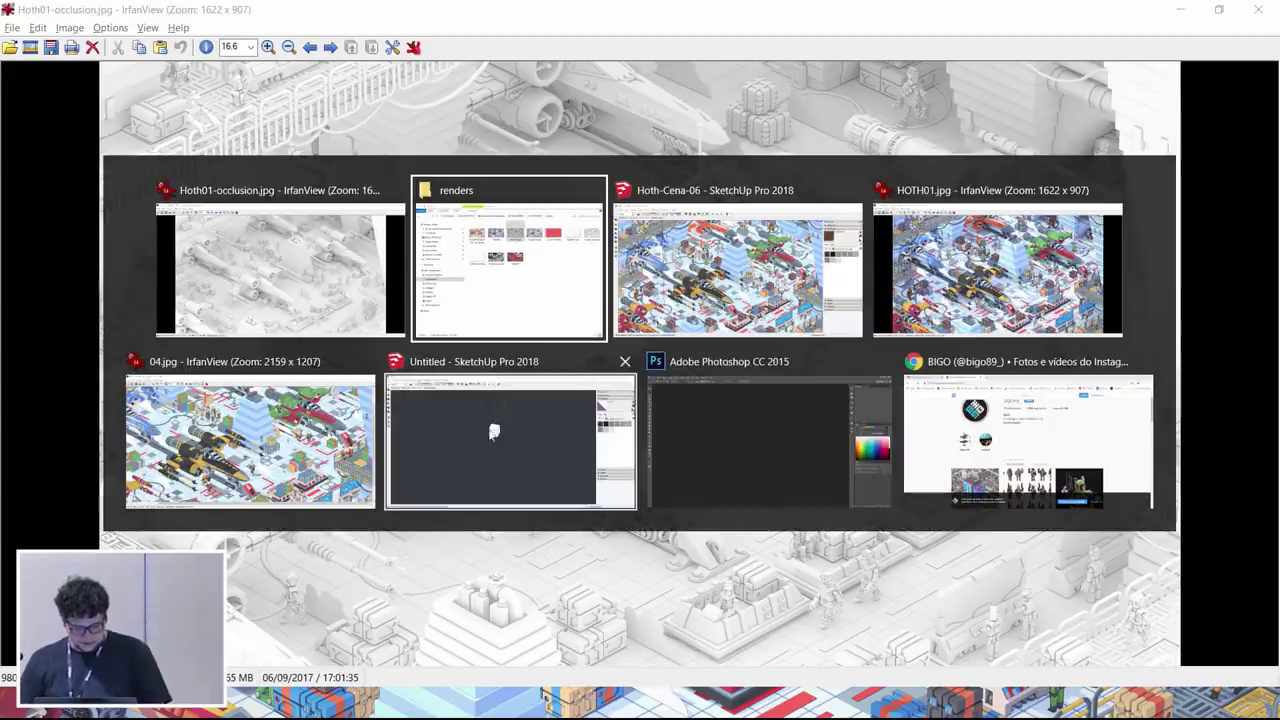
- Open WIP-12.psd from MEUS PROJETOS > 69 NEW YORK > renders
click(510, 267)
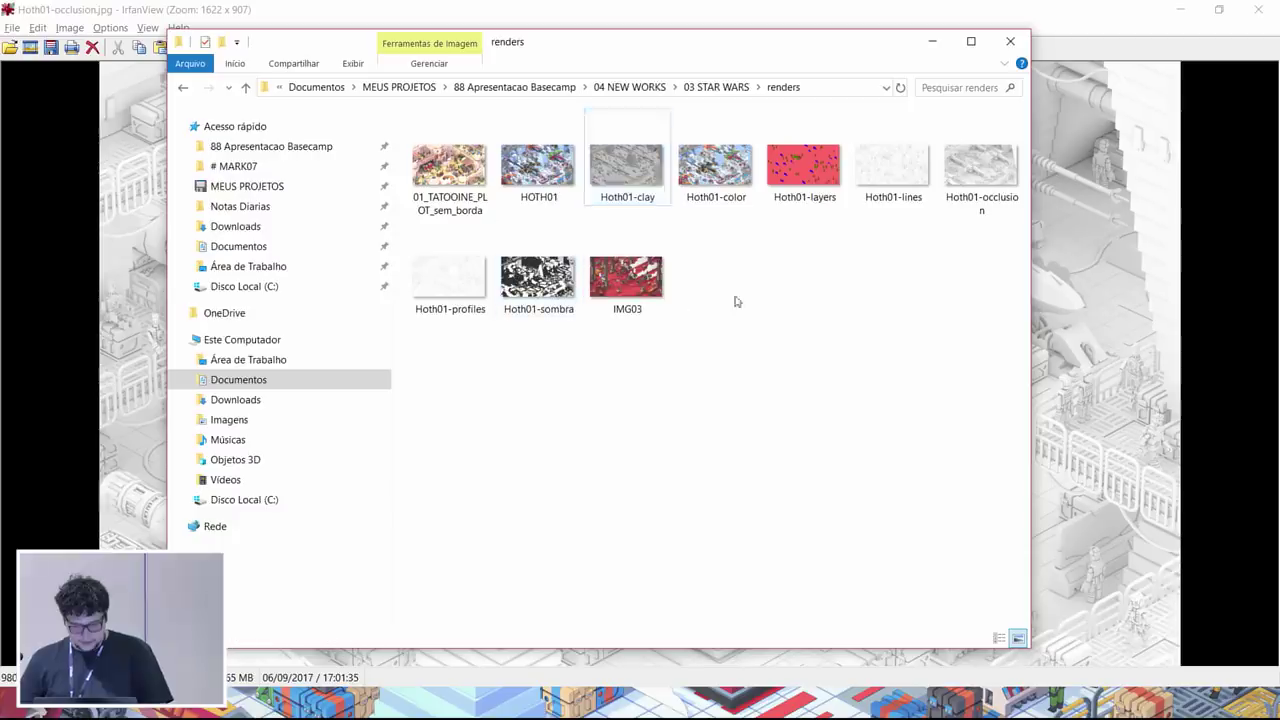
click(247, 186)
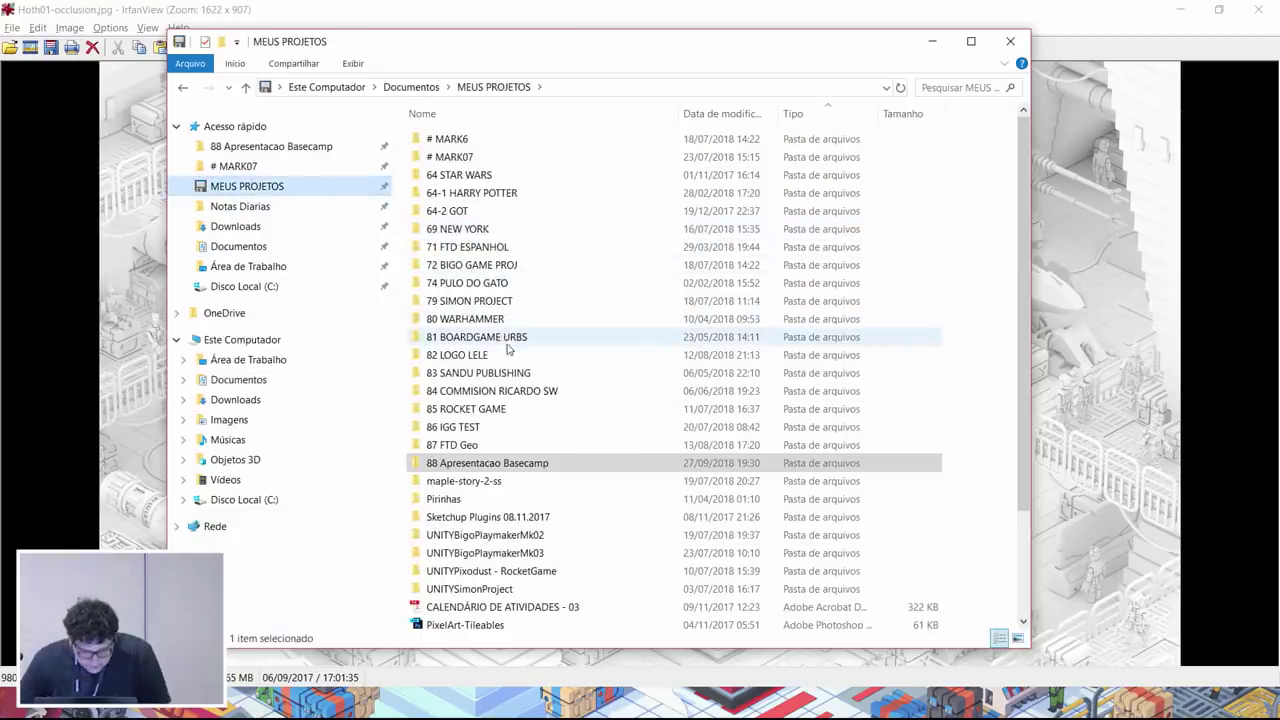
double_click(516, 229)
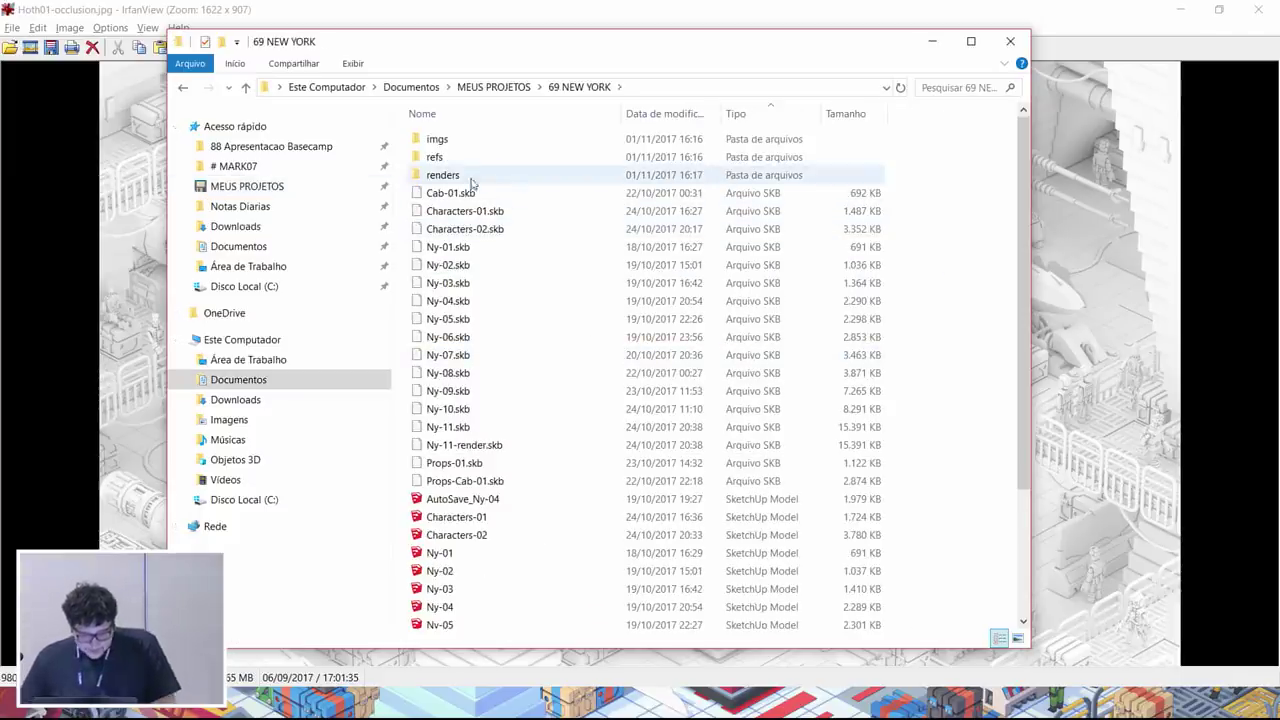
double_click(466, 174)
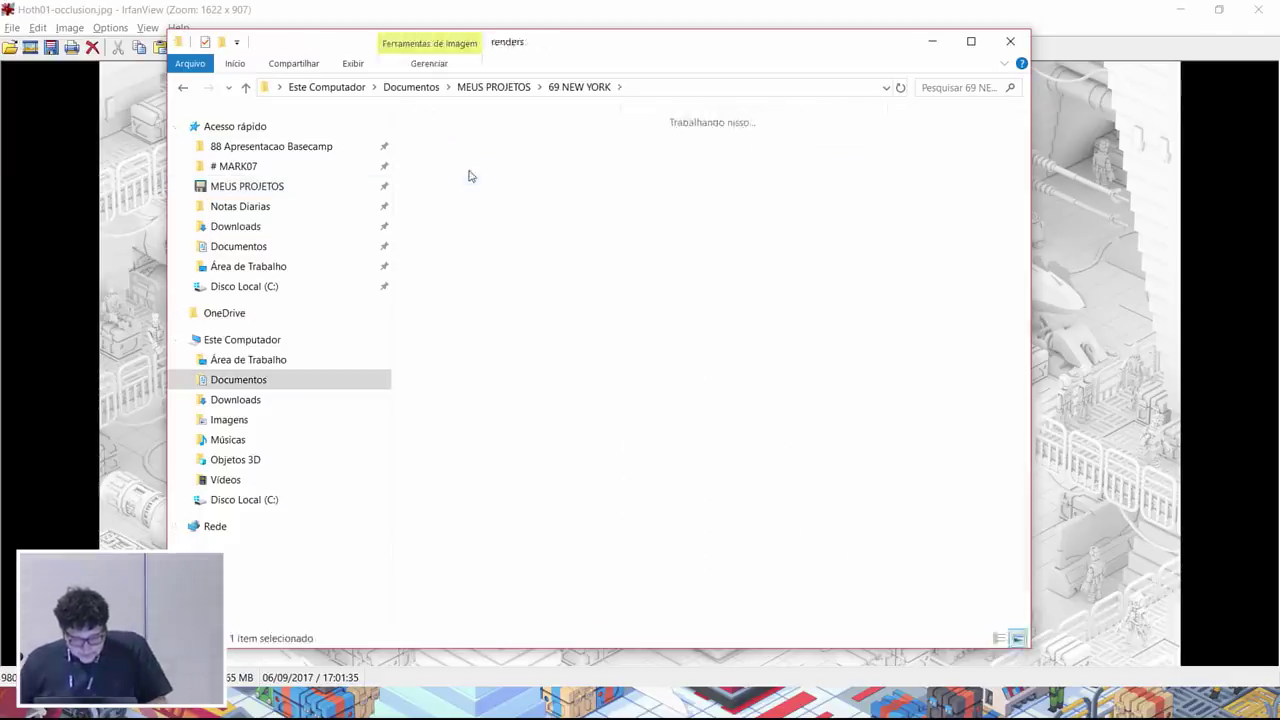
scroll(760, 309, down, 5)
scroll(910, 390, down, 2)
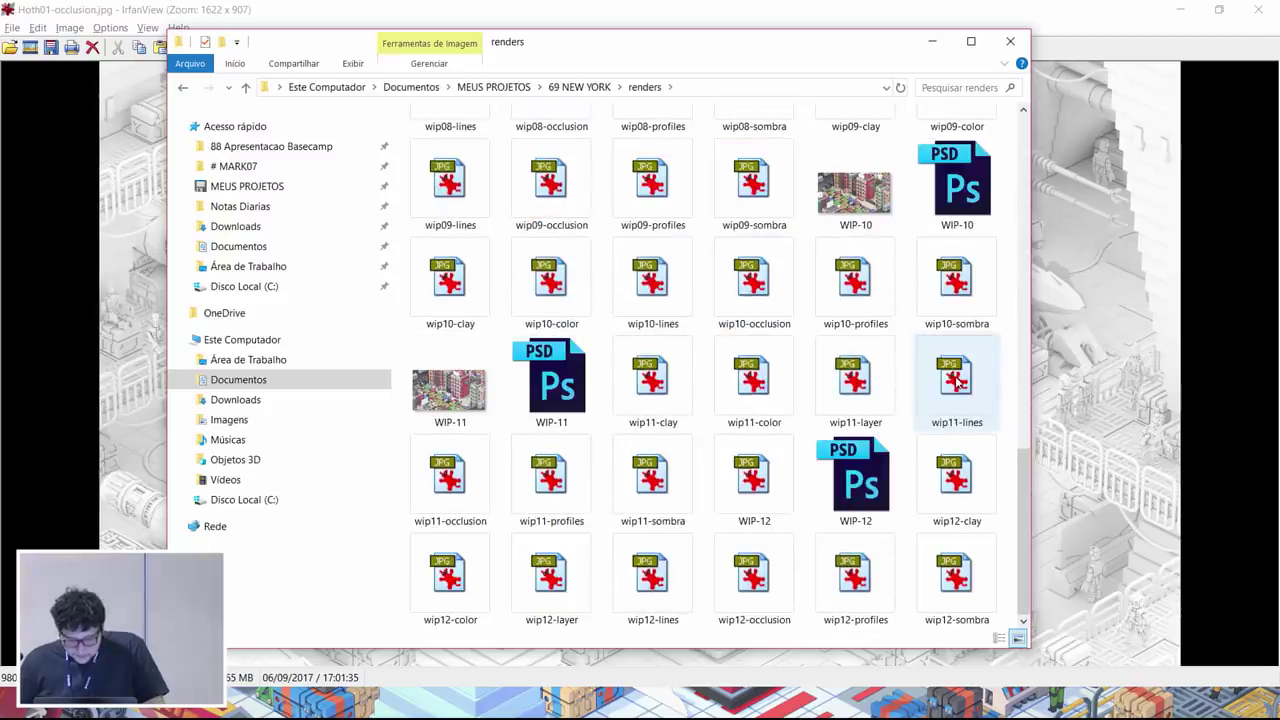
double_click(845, 483)
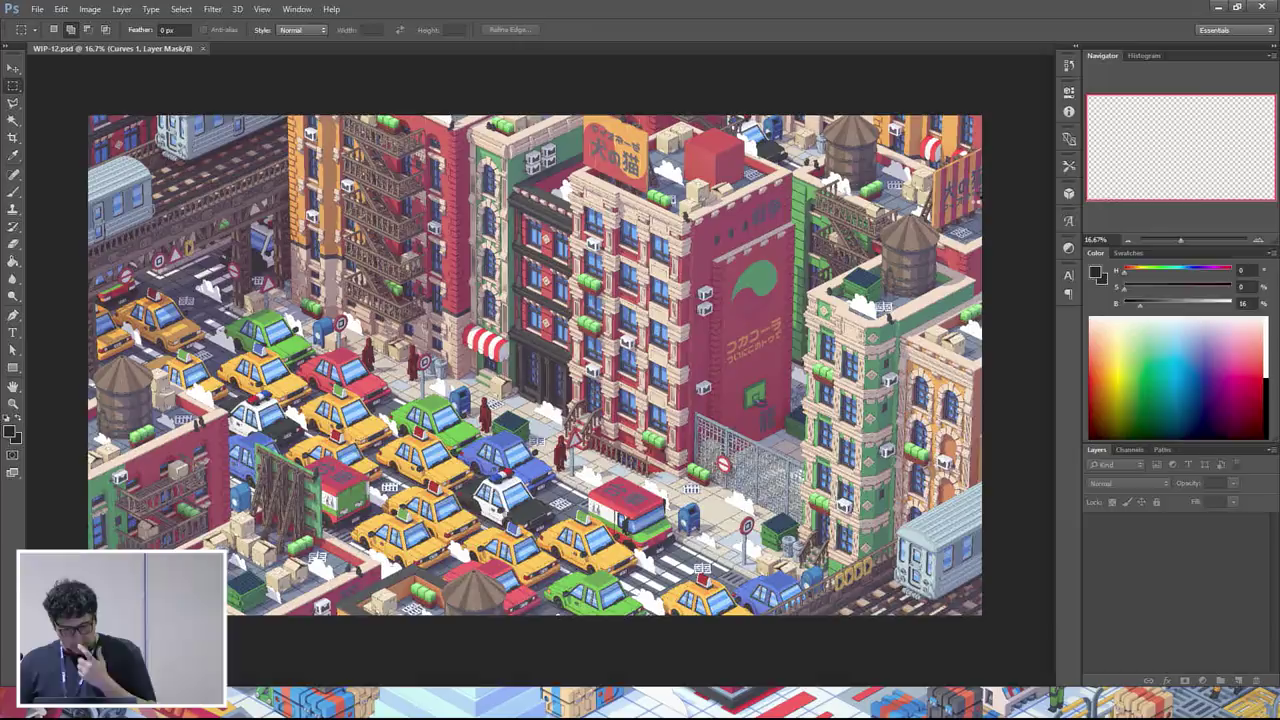
- Zoom around the WIP-12 canvas and enlarge the Layers panel to show every layer
alt+scroll(430, 506, up, 2)
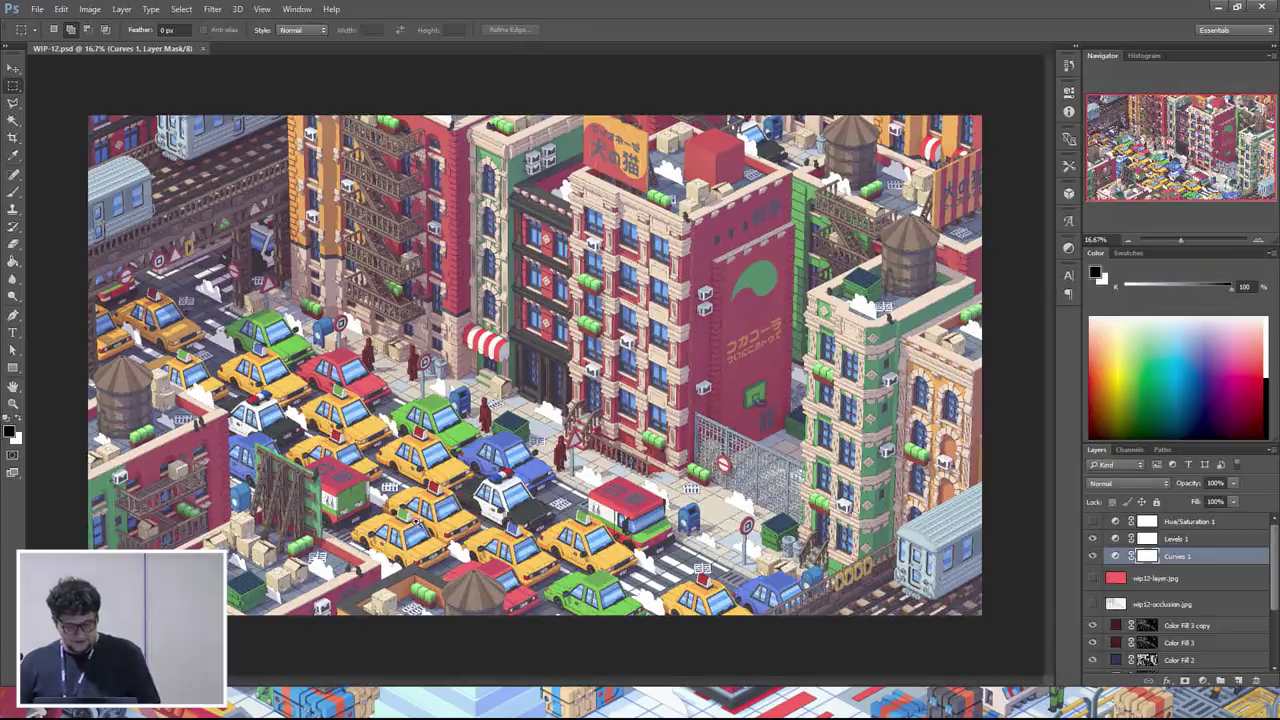
scroll(653, 489, left, 2)
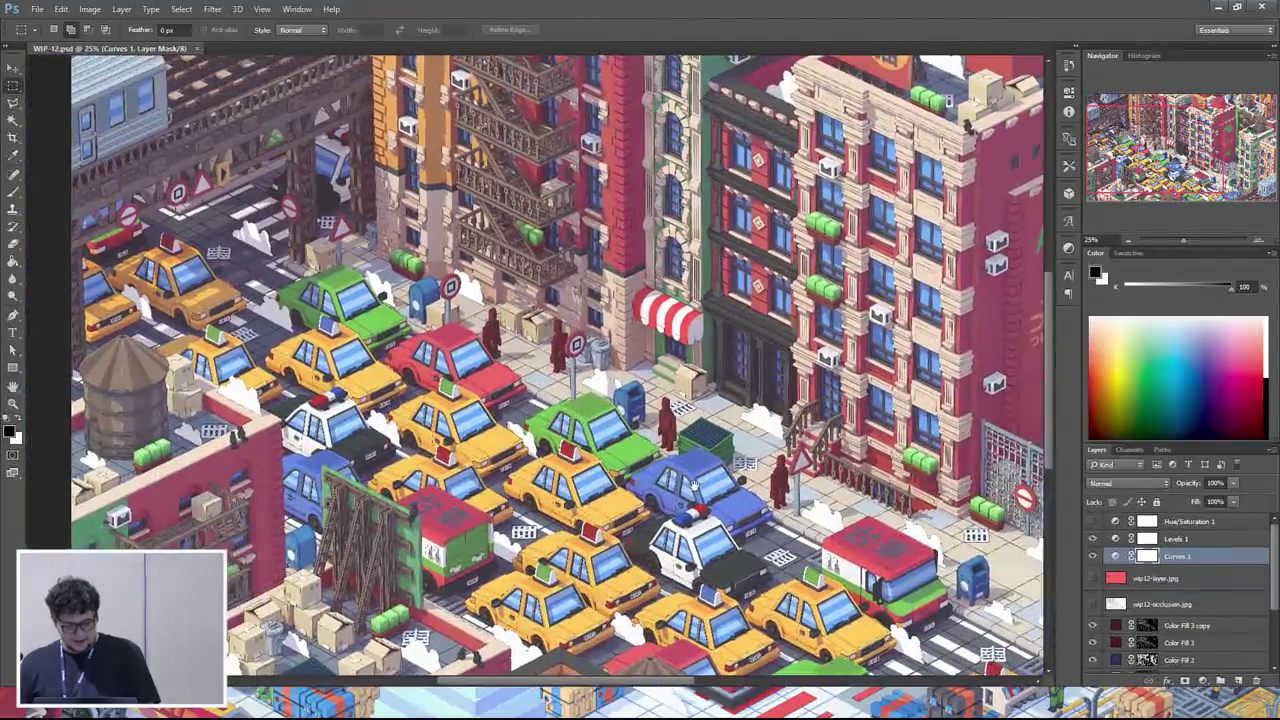
alt+scroll(835, 518, up, 4)
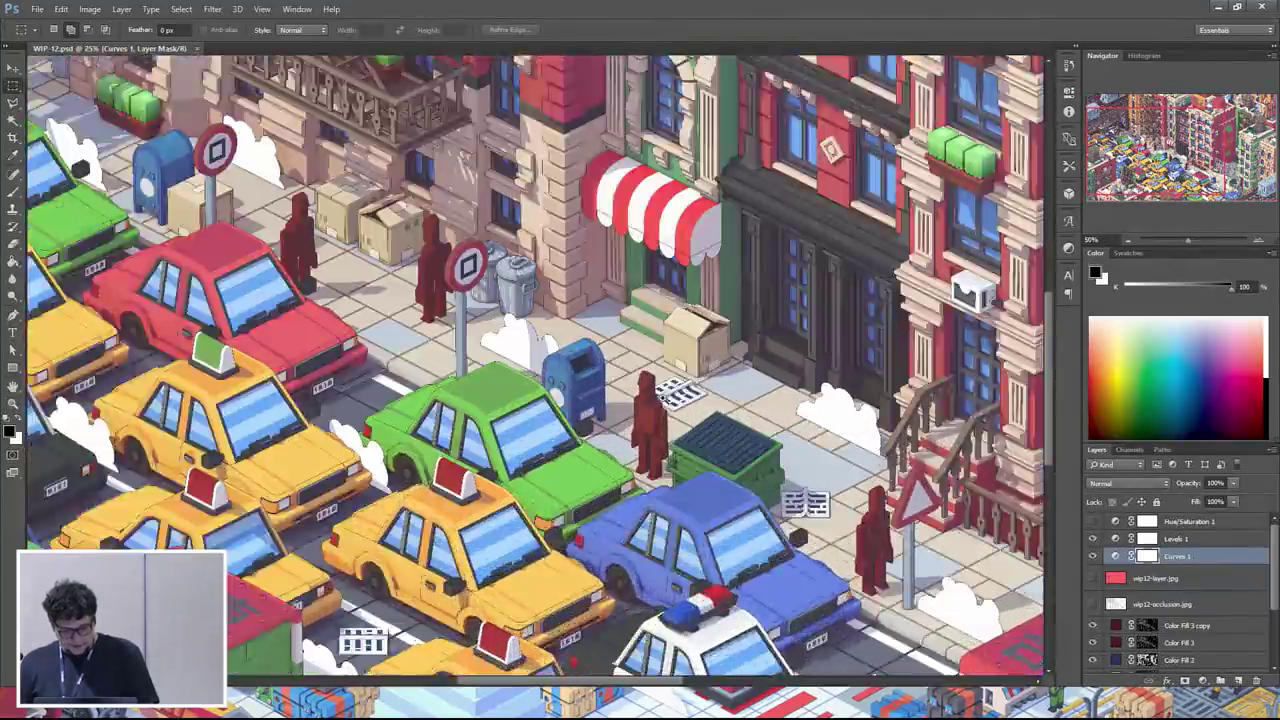
alt+scroll(835, 518, down, 3)
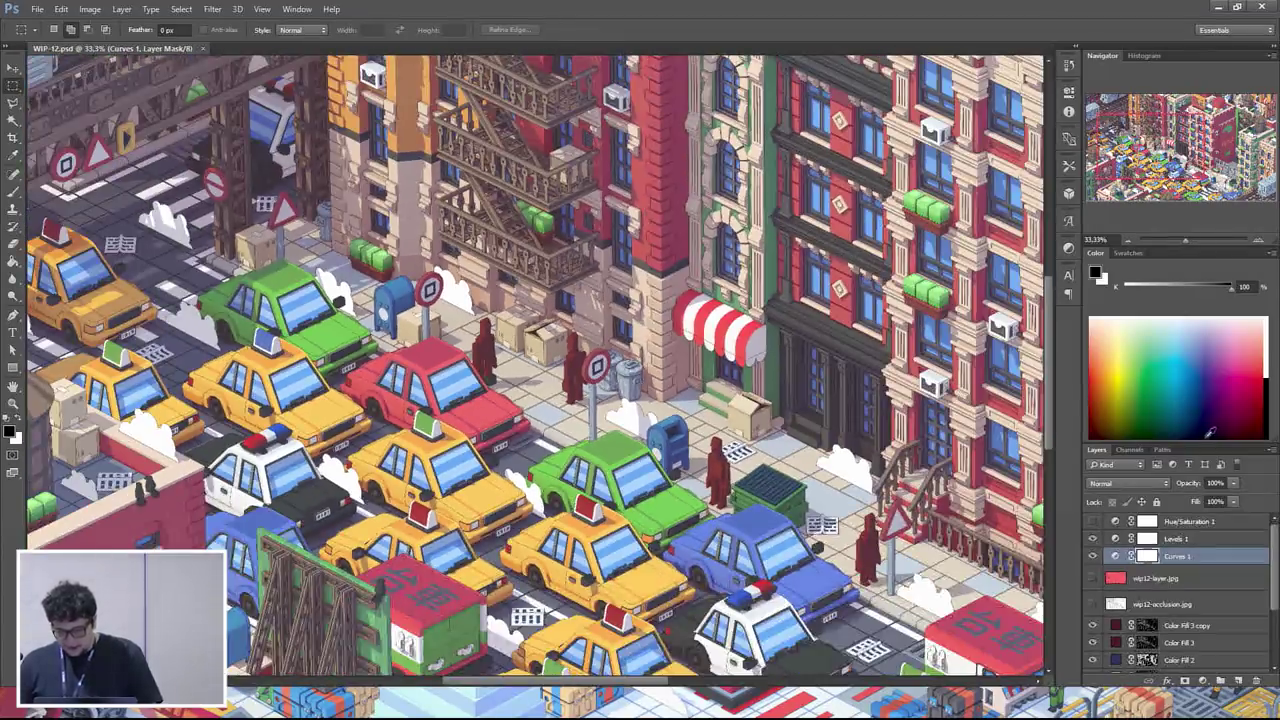
drag(1204, 441, 1203, 249)
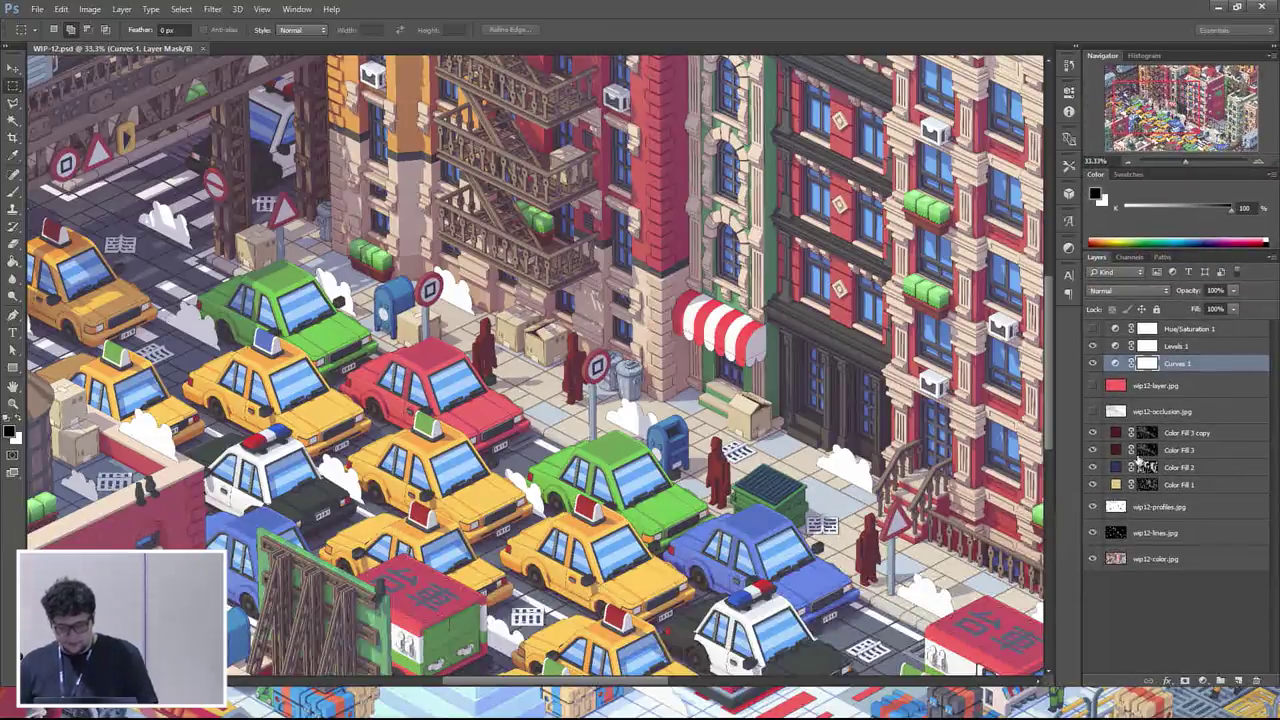
- Inspect the Color Fill 1 mask, invert it and back, then return to the full-colour image
click(1147, 486)
alt+click(1149, 486)
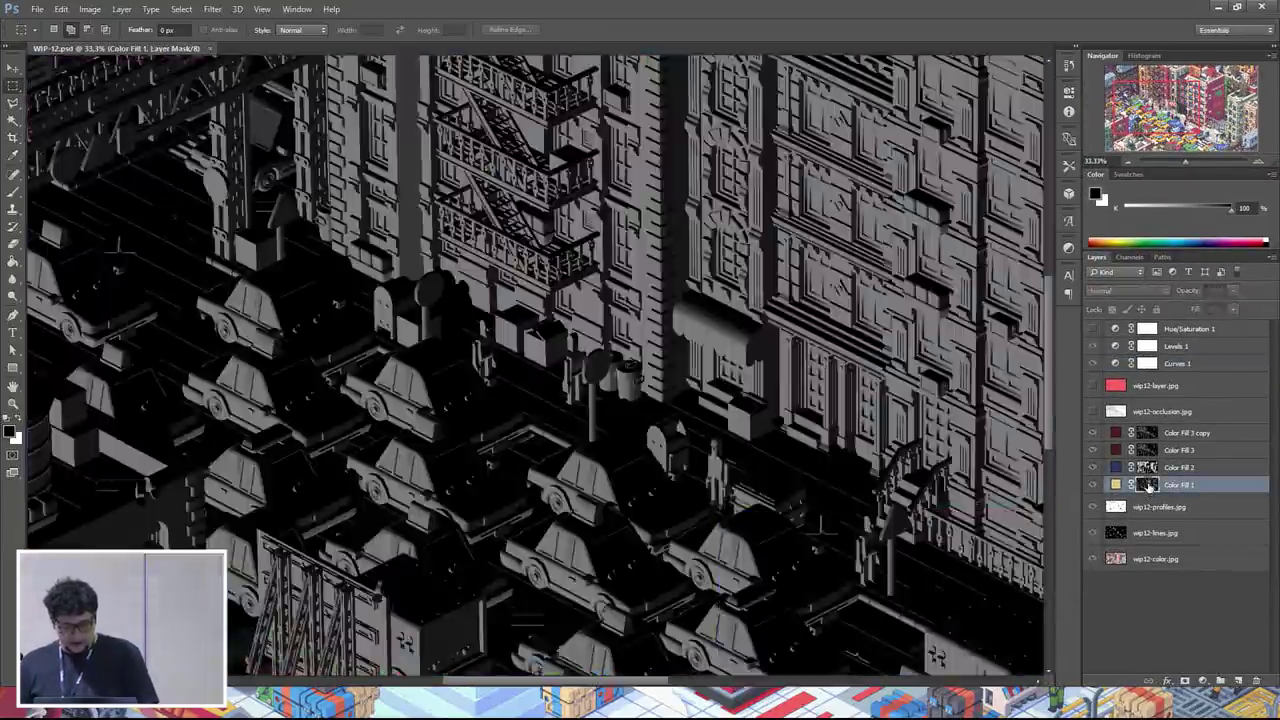
drag(858, 320, 846, 324)
key(ctrl+i)
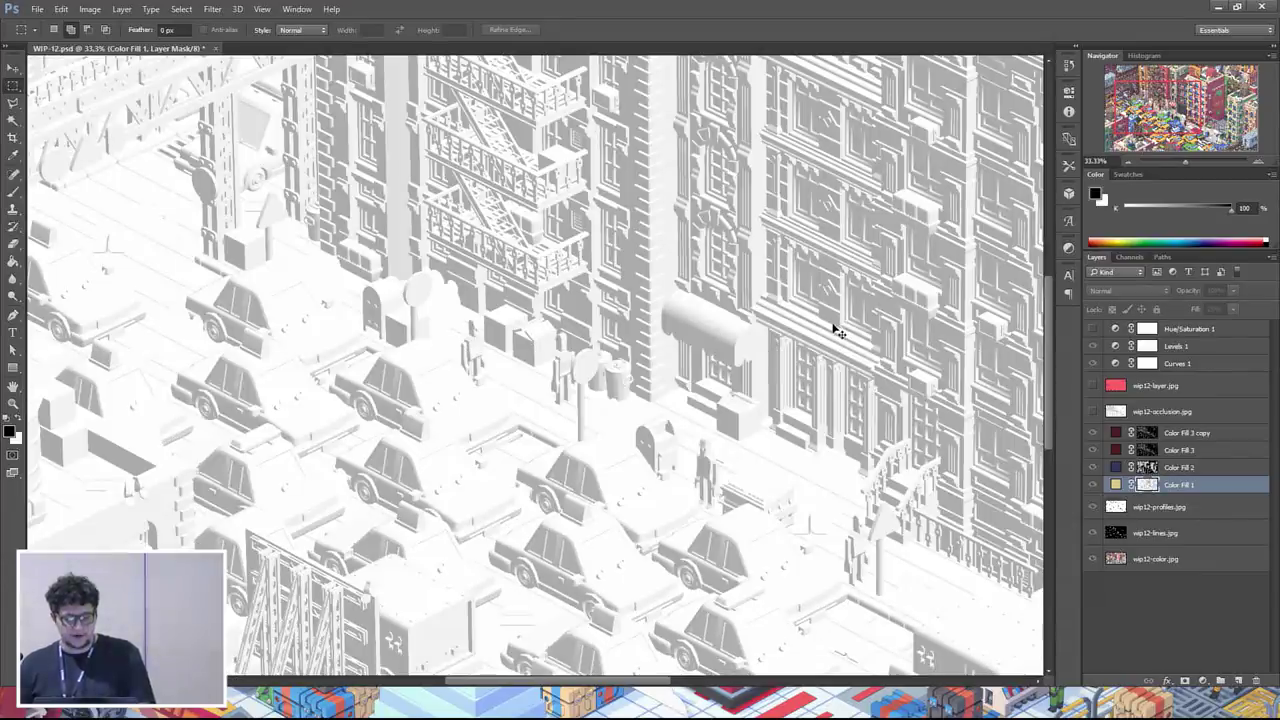
key(ctrl+i)
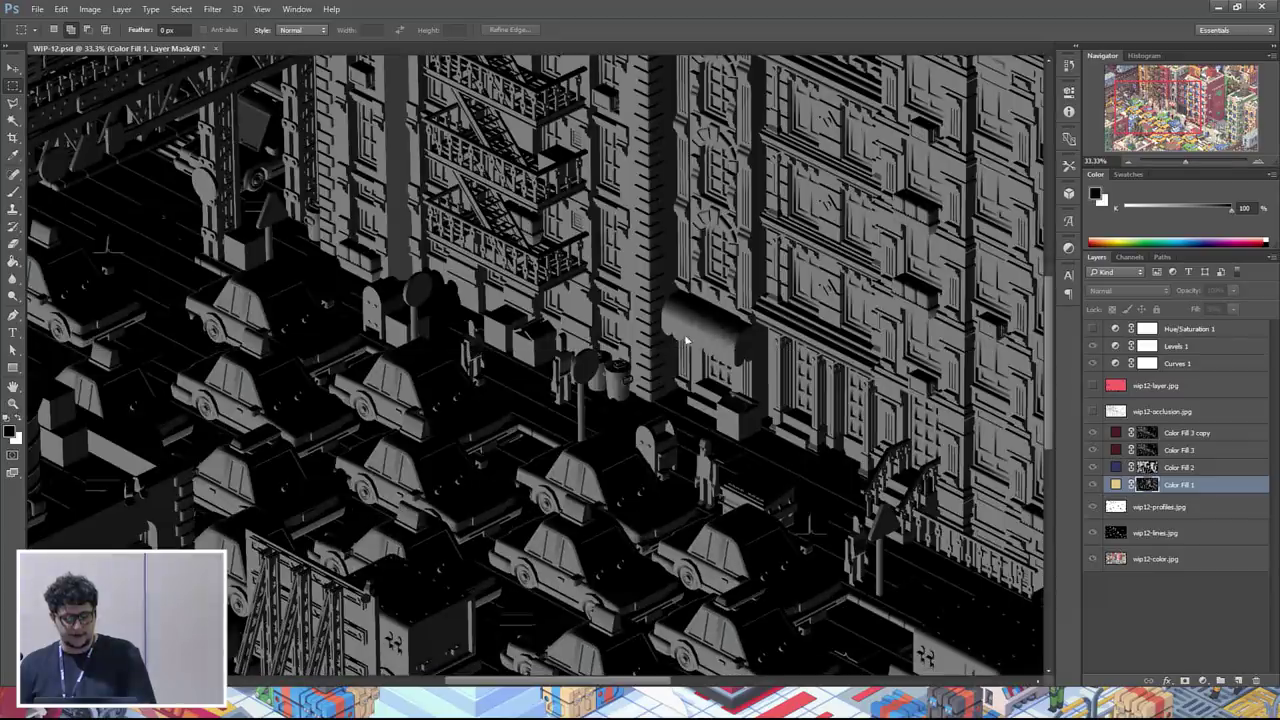
click(1115, 488)
- Toggle Color Fill 1 visibility on and off to compare its effect
click(1093, 485)
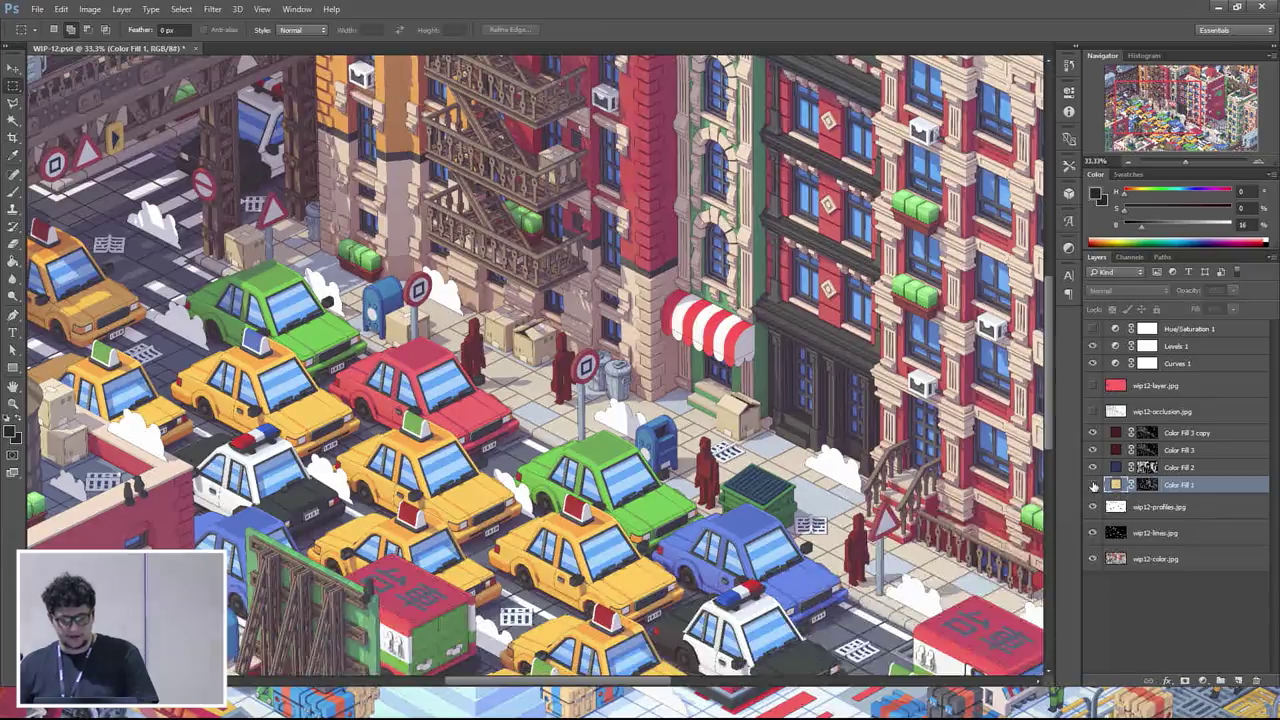
click(1093, 485)
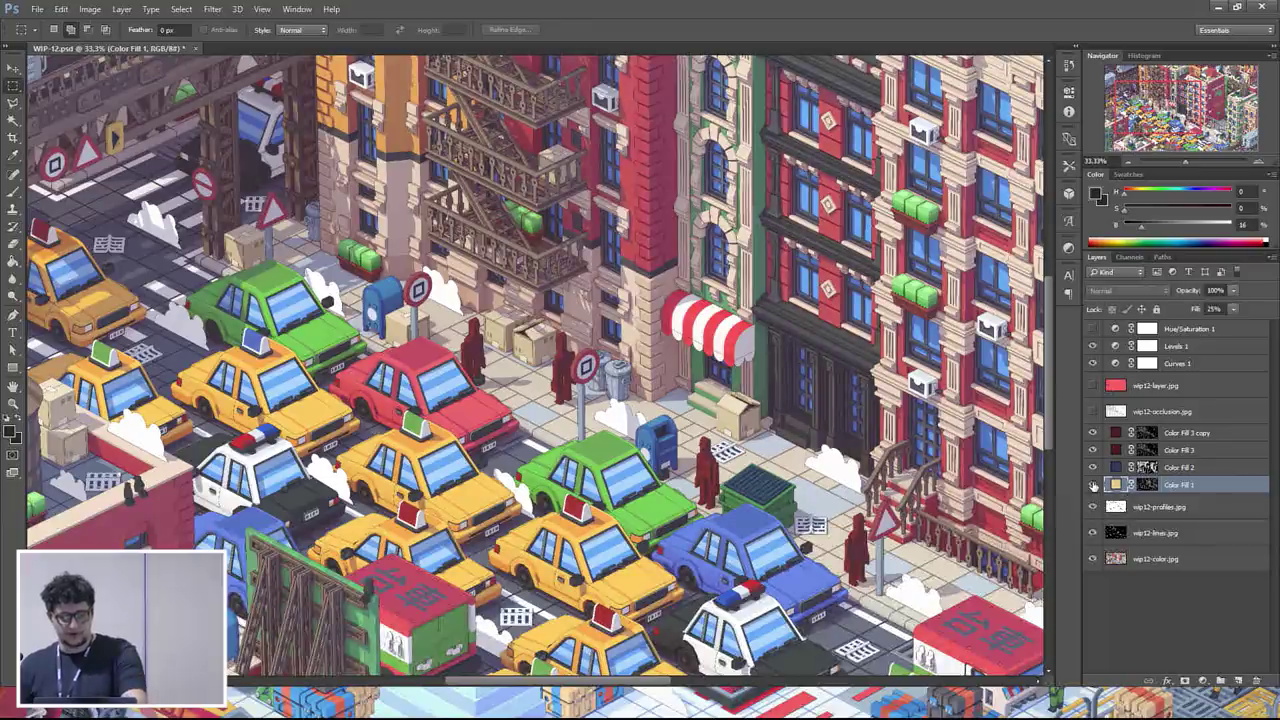
click(1093, 485)
click(1093, 485)
click(1093, 485)
click(1093, 485)
- Check the Color Fill 2 mask, then open its Solid Color picker
click(1093, 485)
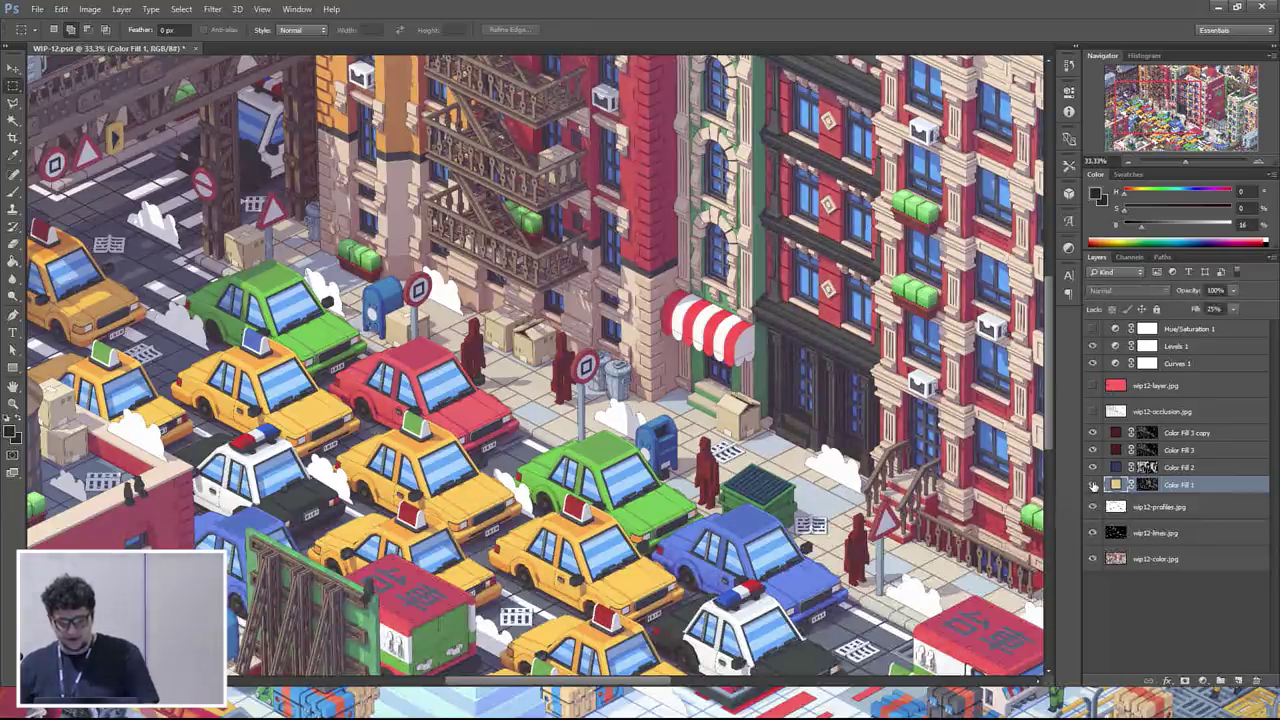
alt+click(1145, 467)
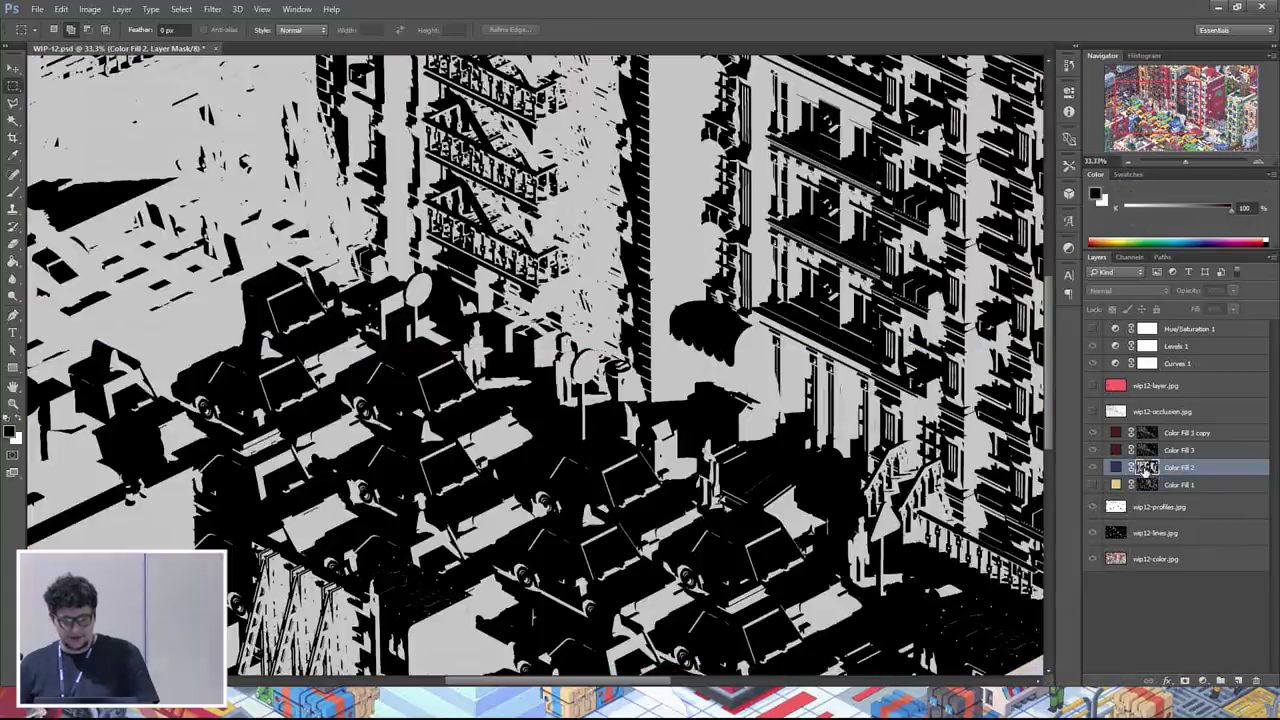
alt+click(1147, 467)
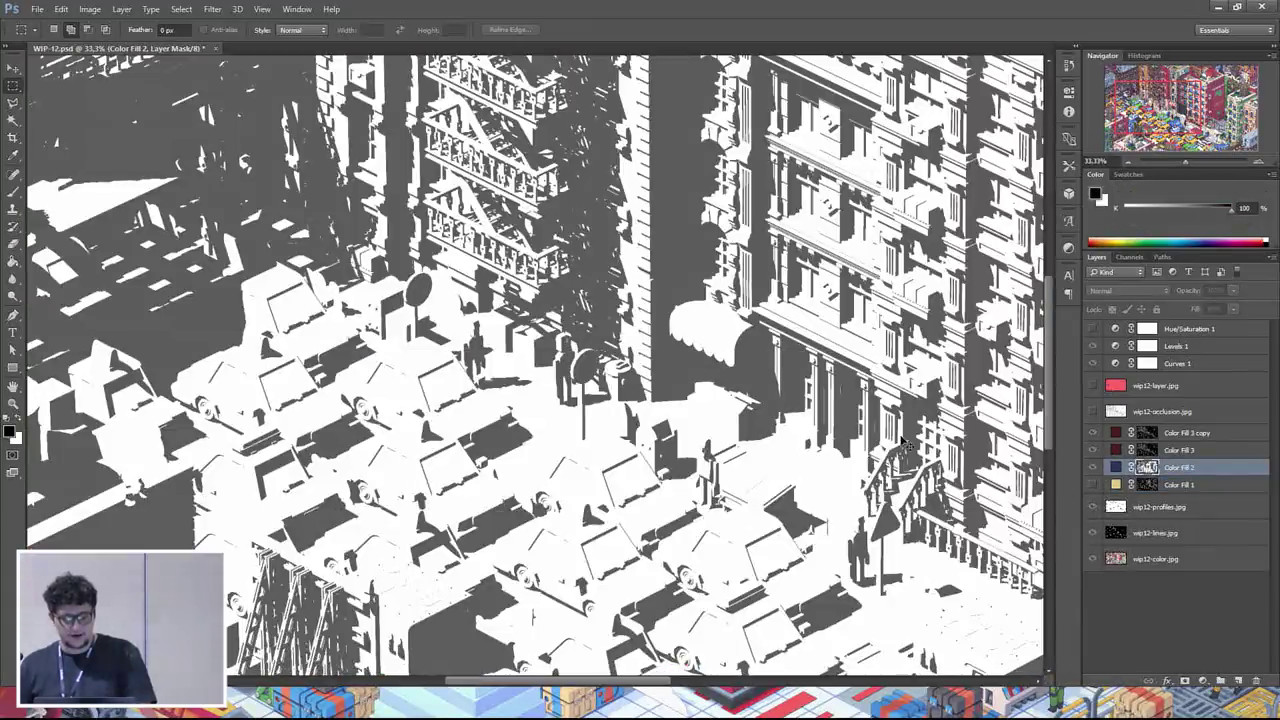
alt+click(1145, 467)
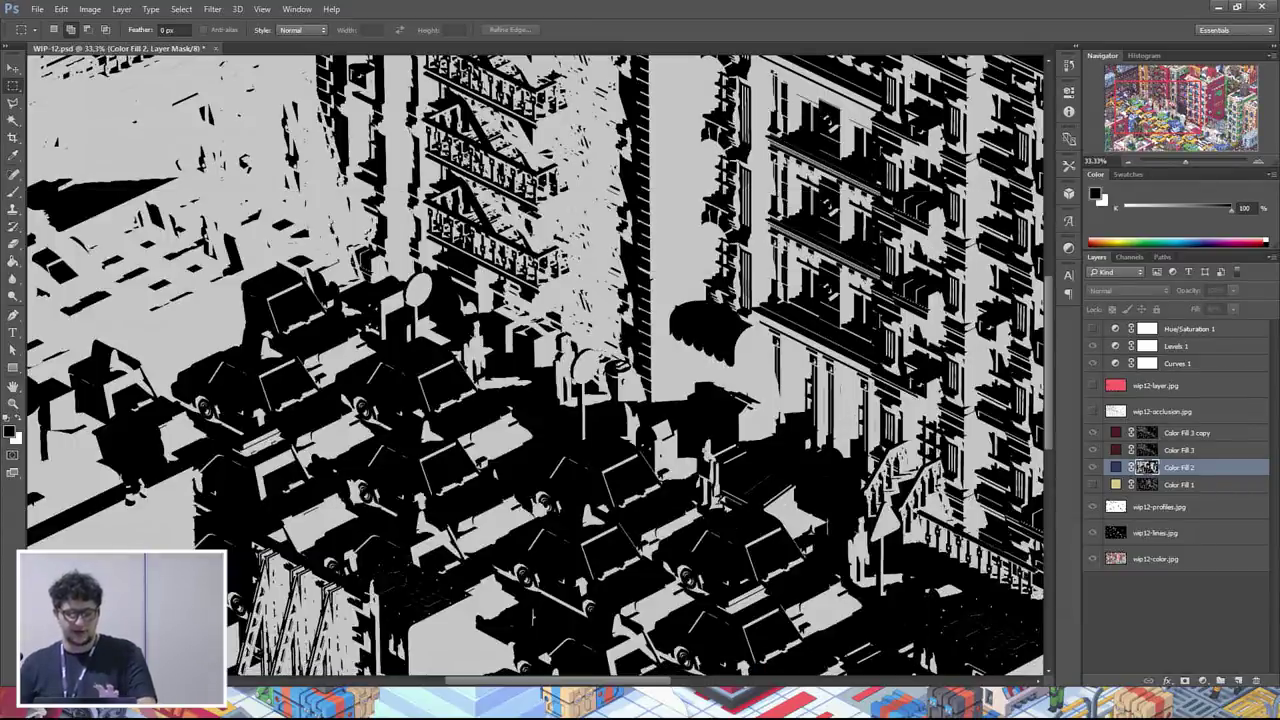
click(1116, 468)
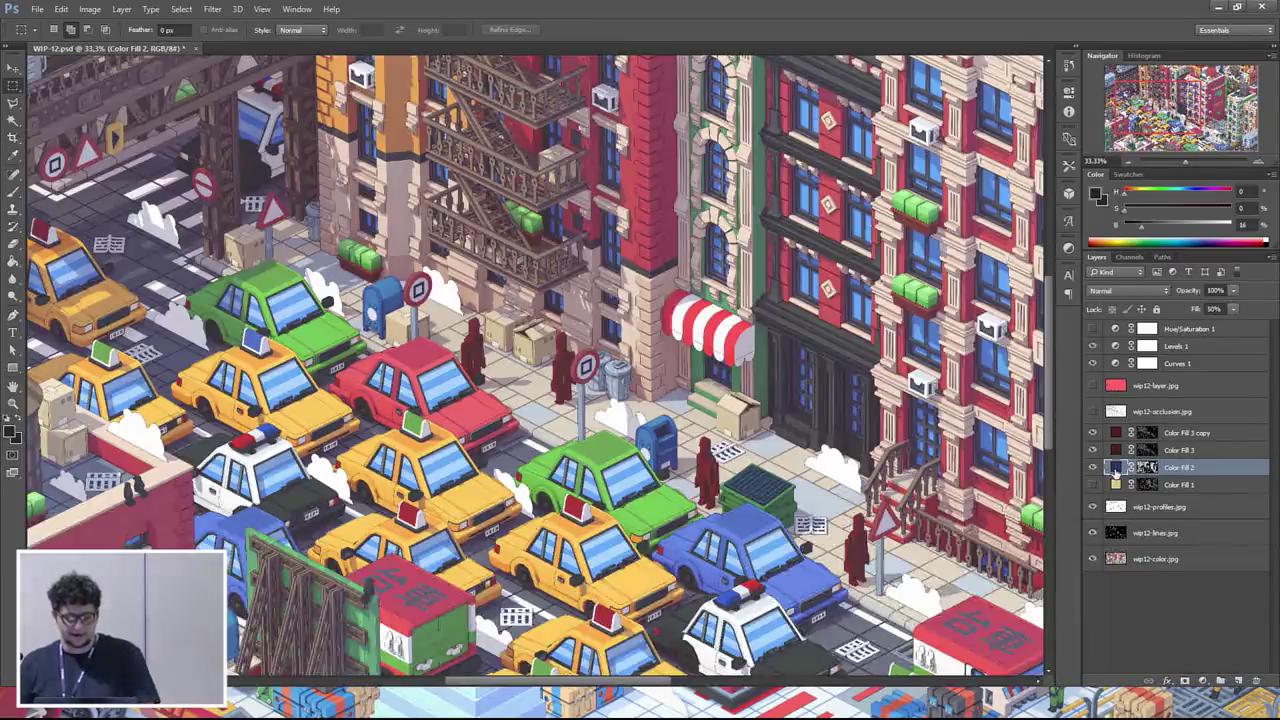
double_click(1116, 468)
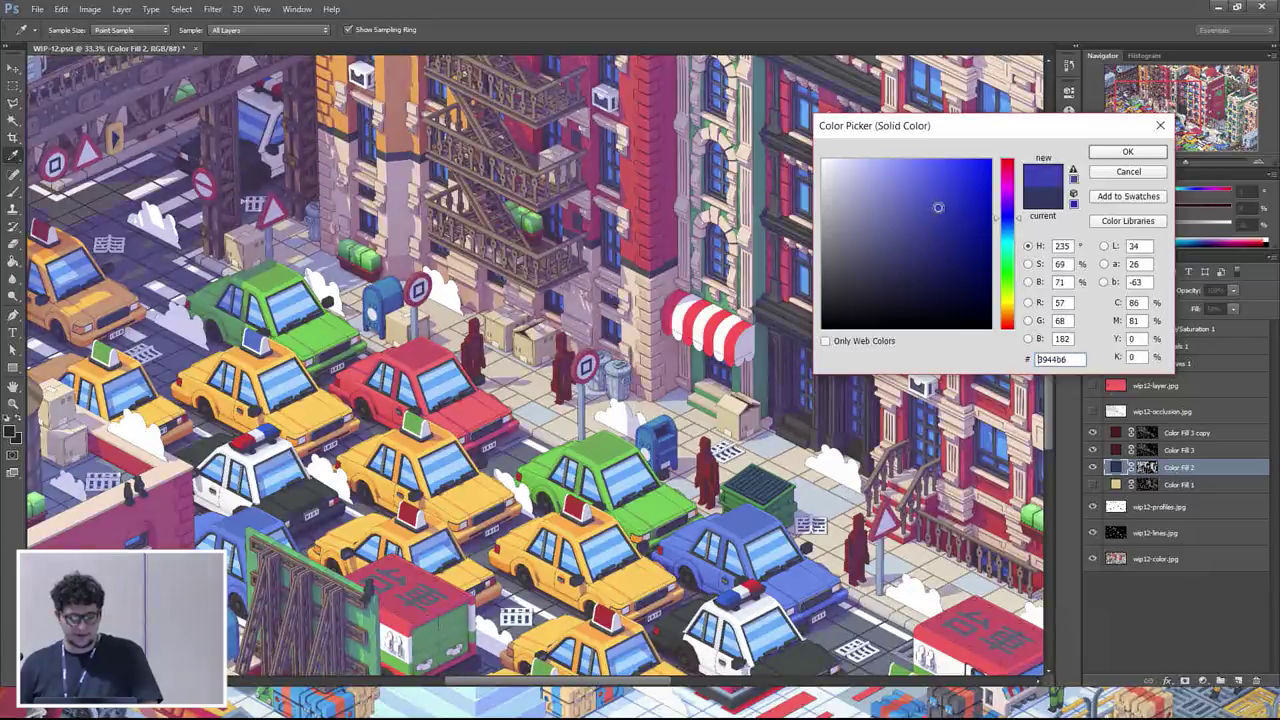
- Set the Color Fill 2 colour to the lighter blue #4b80cf and confirm it
click(944, 258)
click(1007, 319)
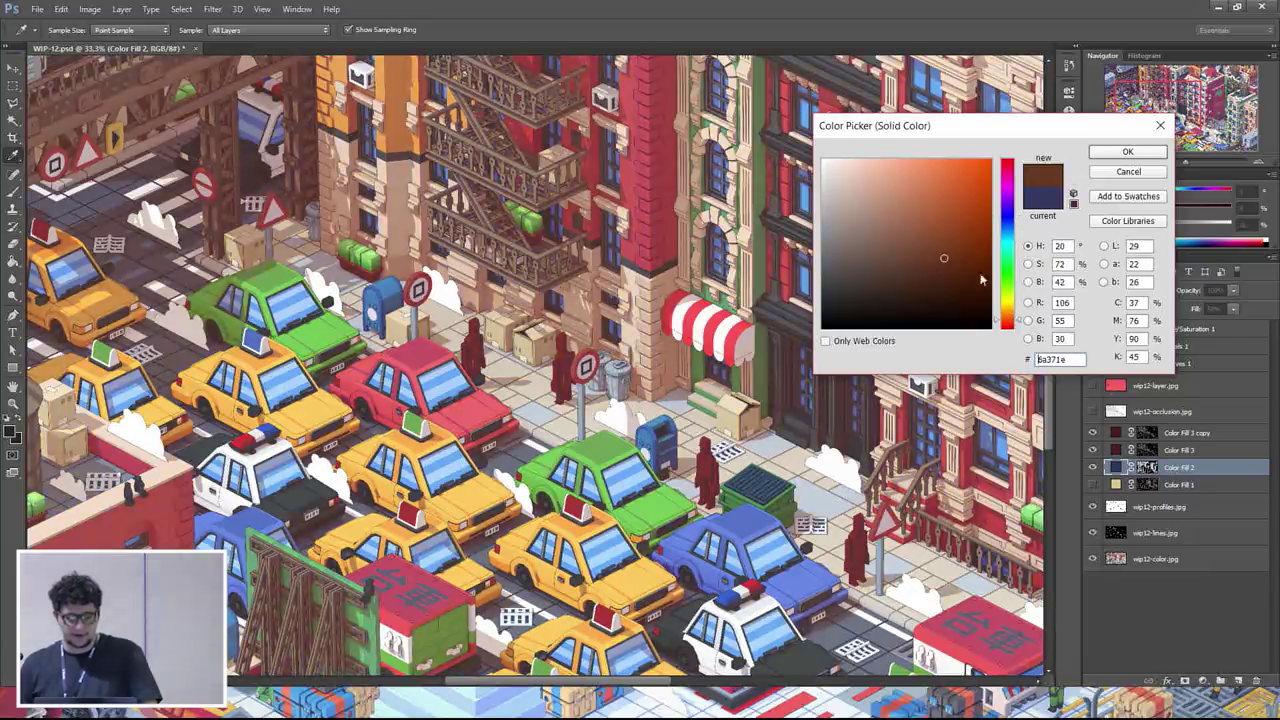
click(939, 211)
click(1008, 236)
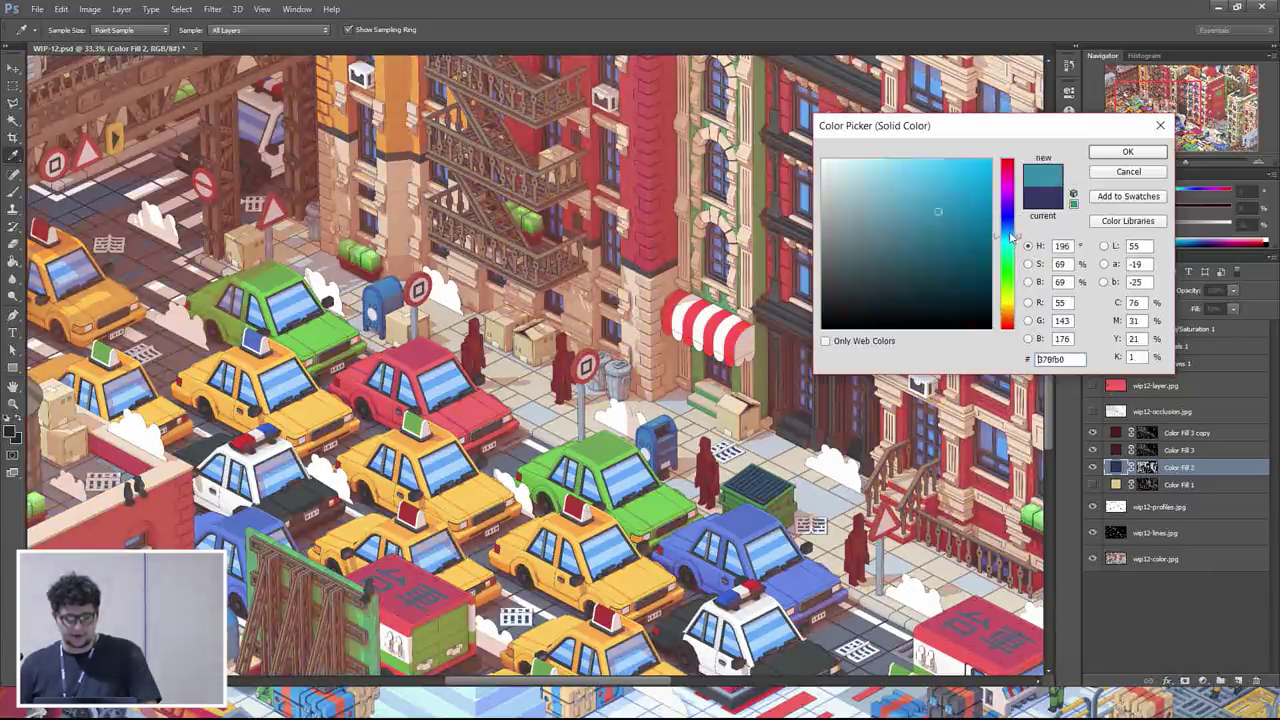
click(1008, 228)
click(929, 190)
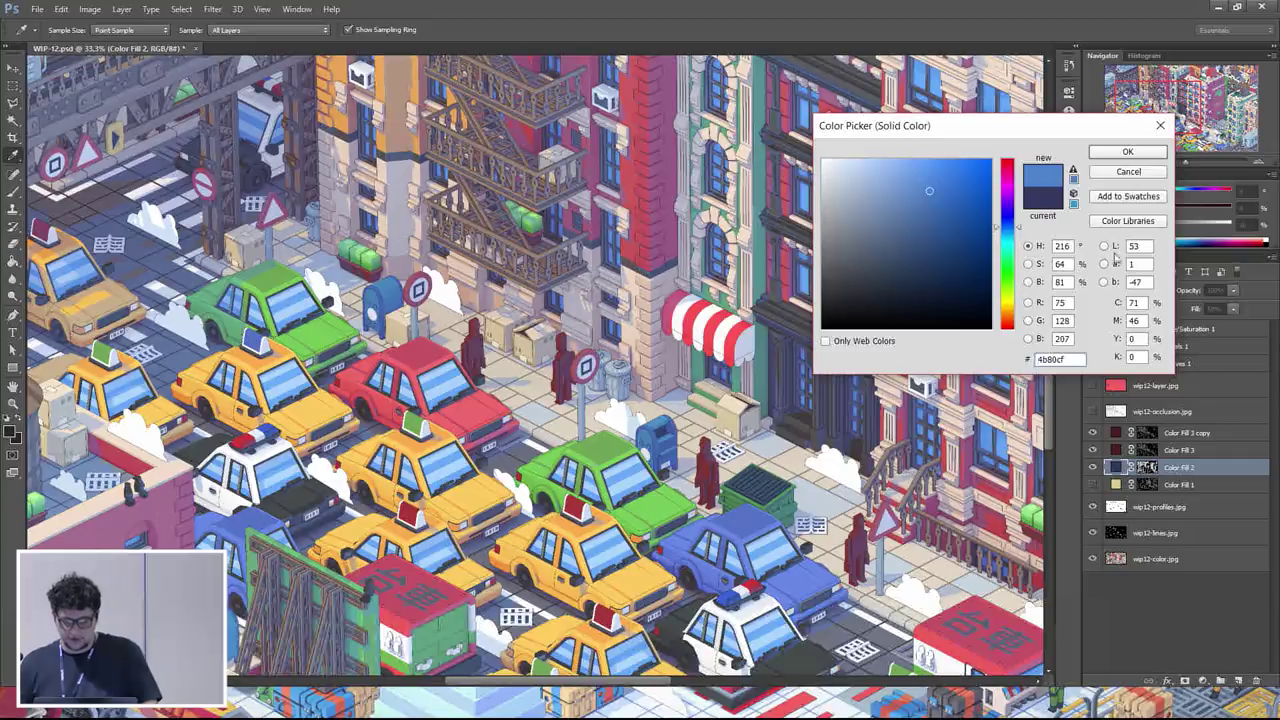
click(1117, 154)
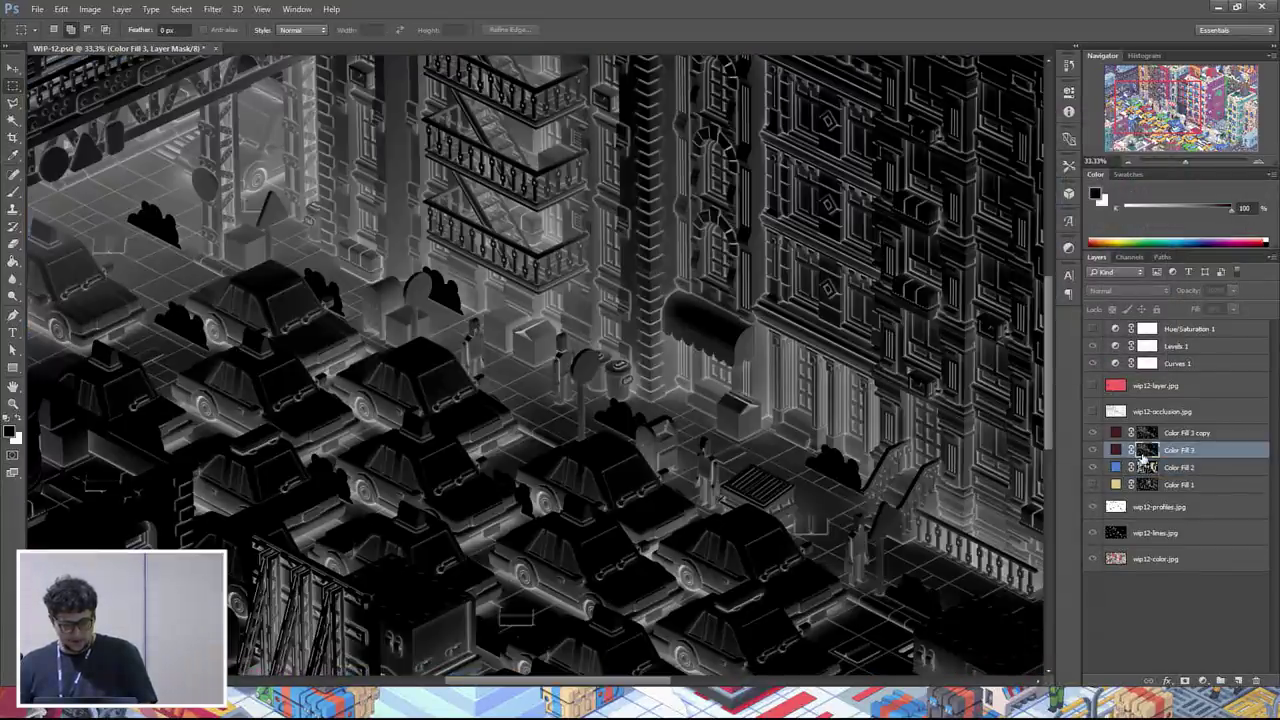
- Check the Color Fill 3 mask by inverting it with Ctrl+I and back
drag(705, 398, 845, 331)
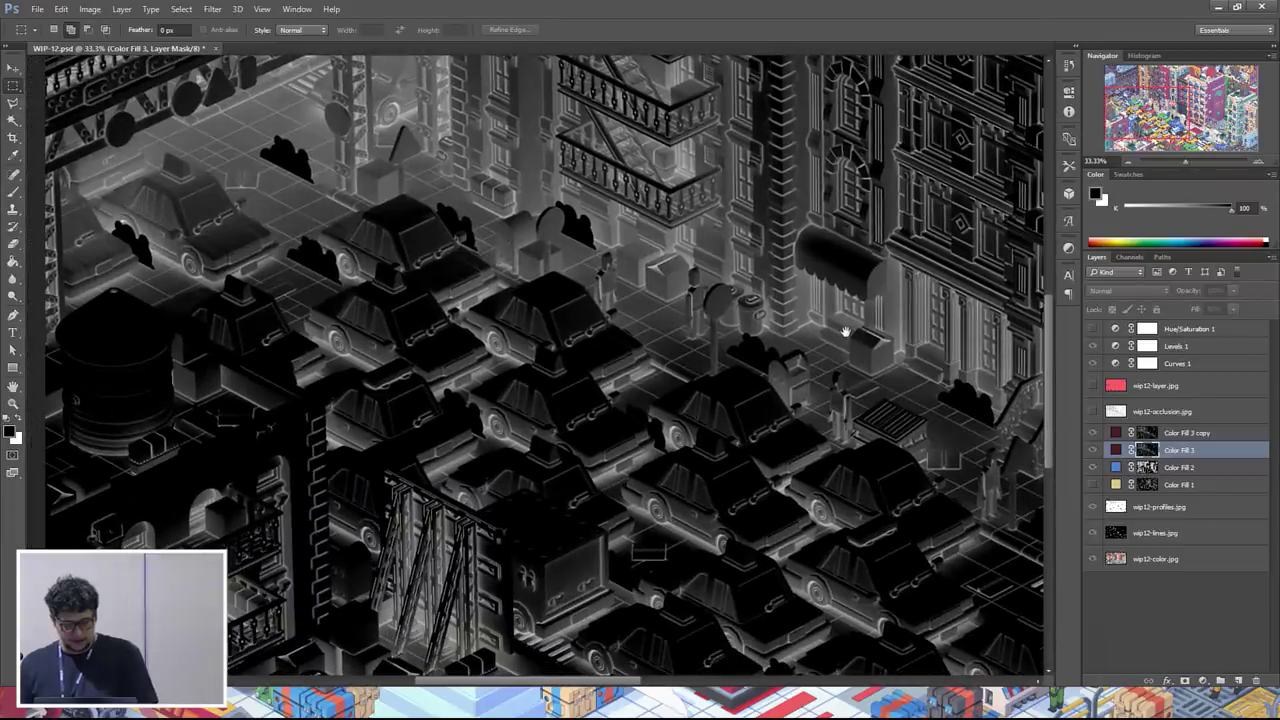
key(ctrl+i)
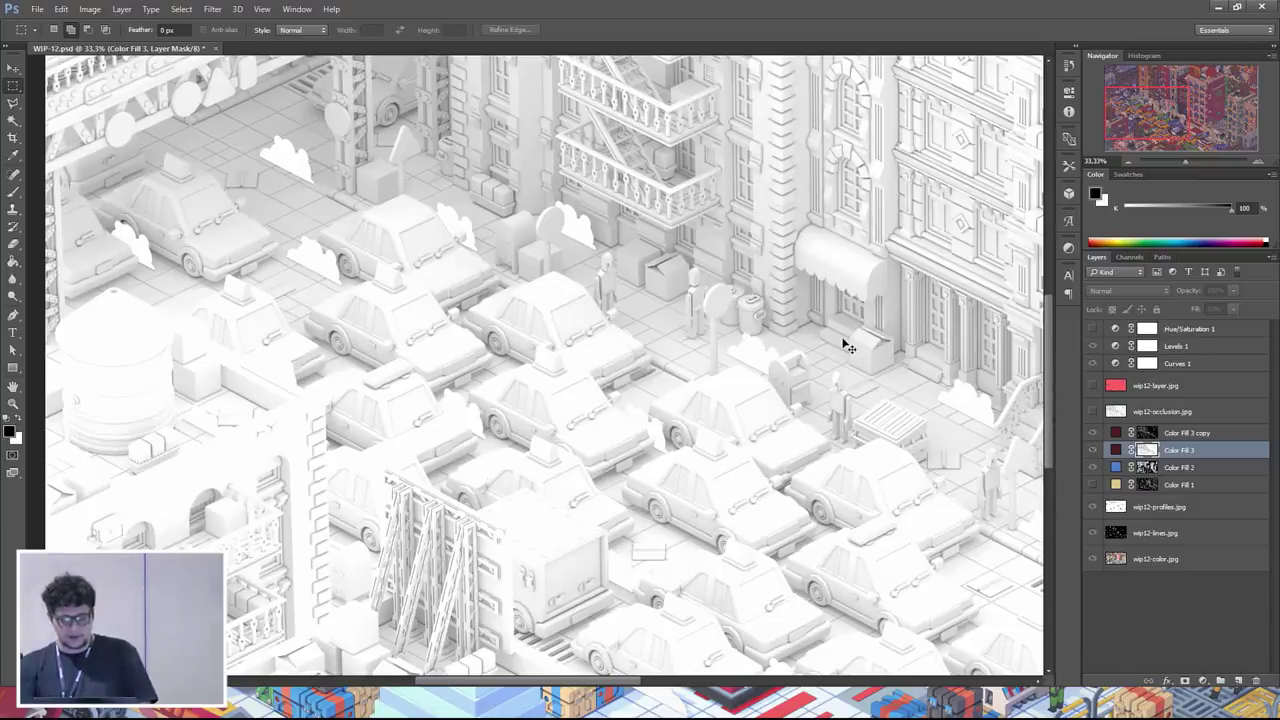
key(ctrl+i)
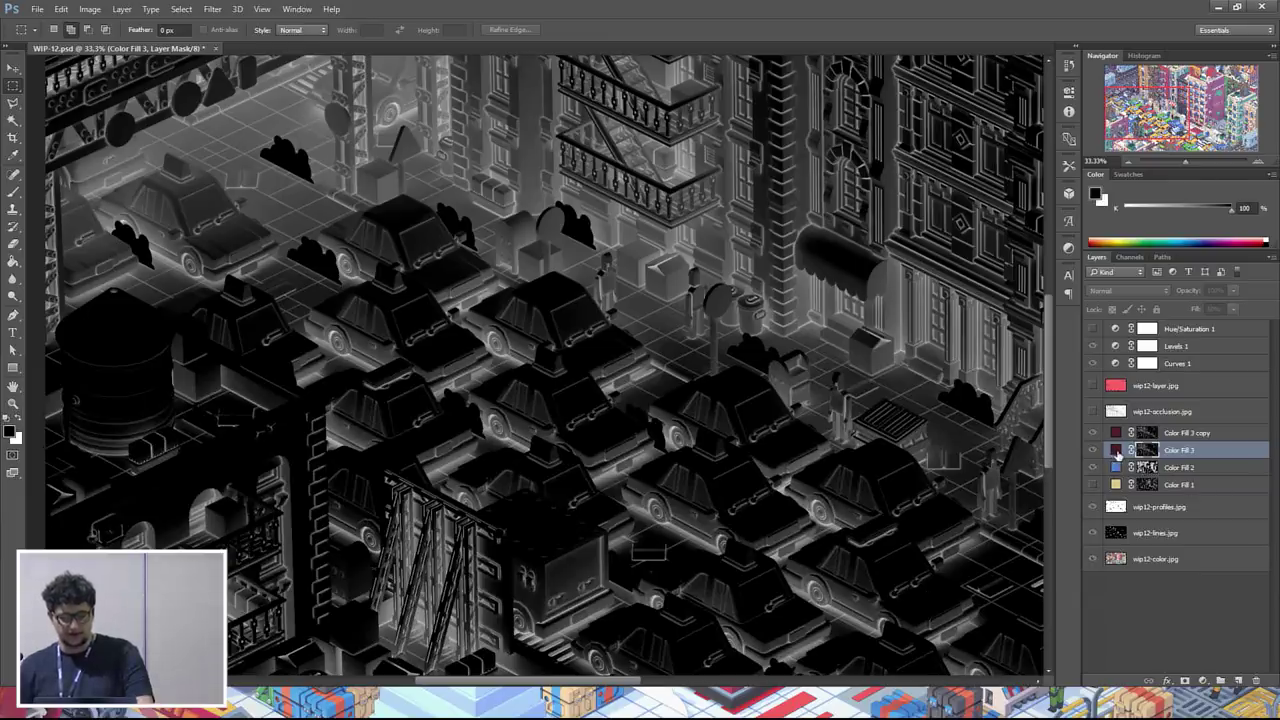
- Change the Color Fill 3 colour to the dark navy #13223a
double_click(1117, 452)
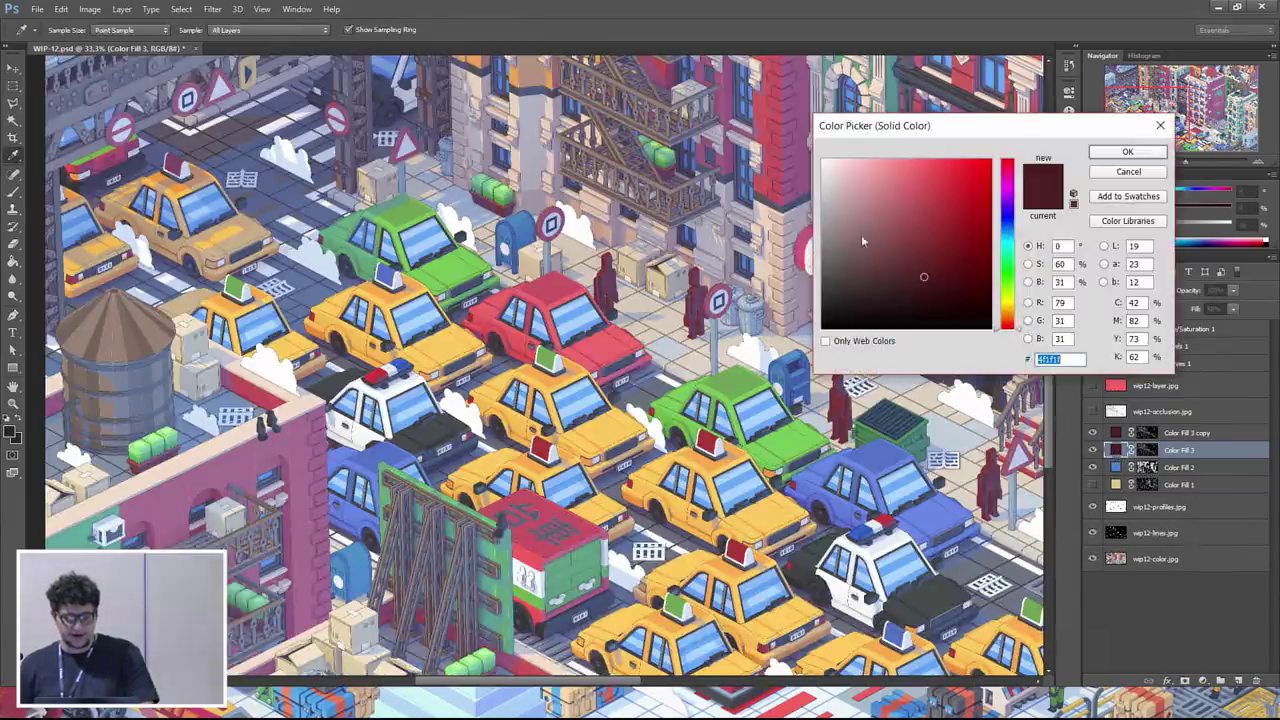
mouse_move(925, 187)
mouse_down()
mouse_move(940, 222)
mouse_move(918, 300)
mouse_up()
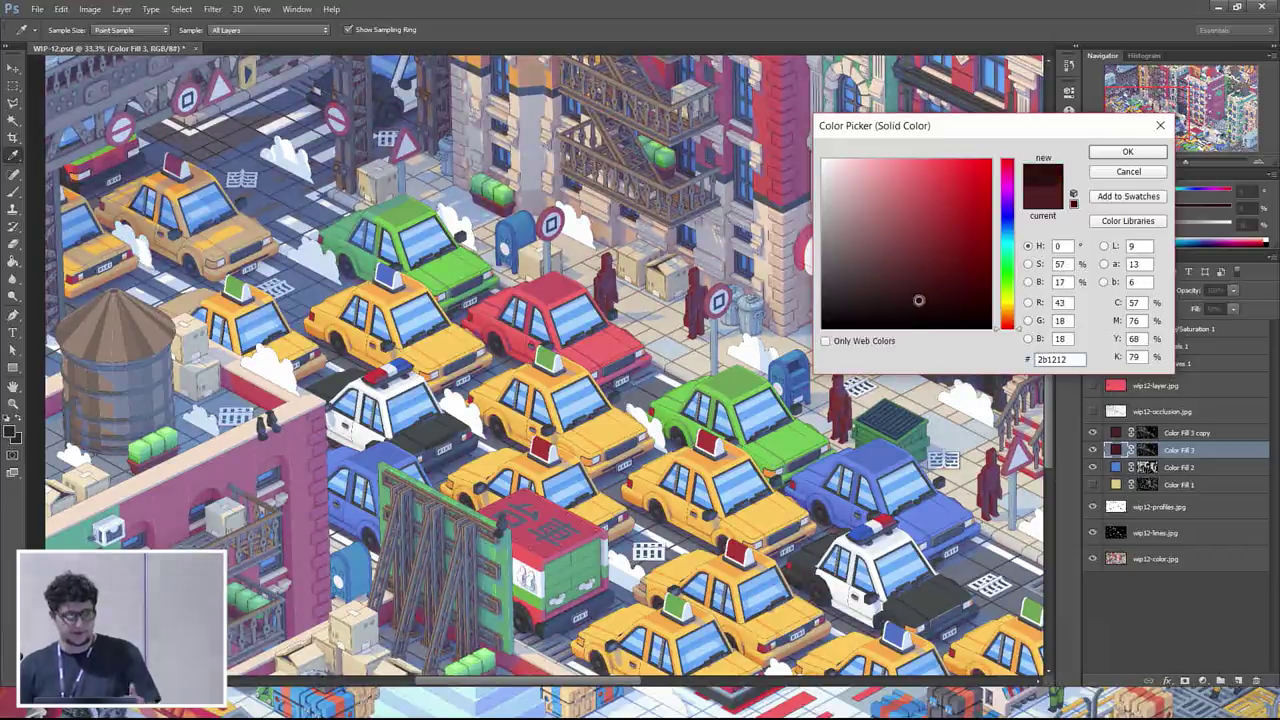
click(1007, 227)
drag(918, 292, 936, 290)
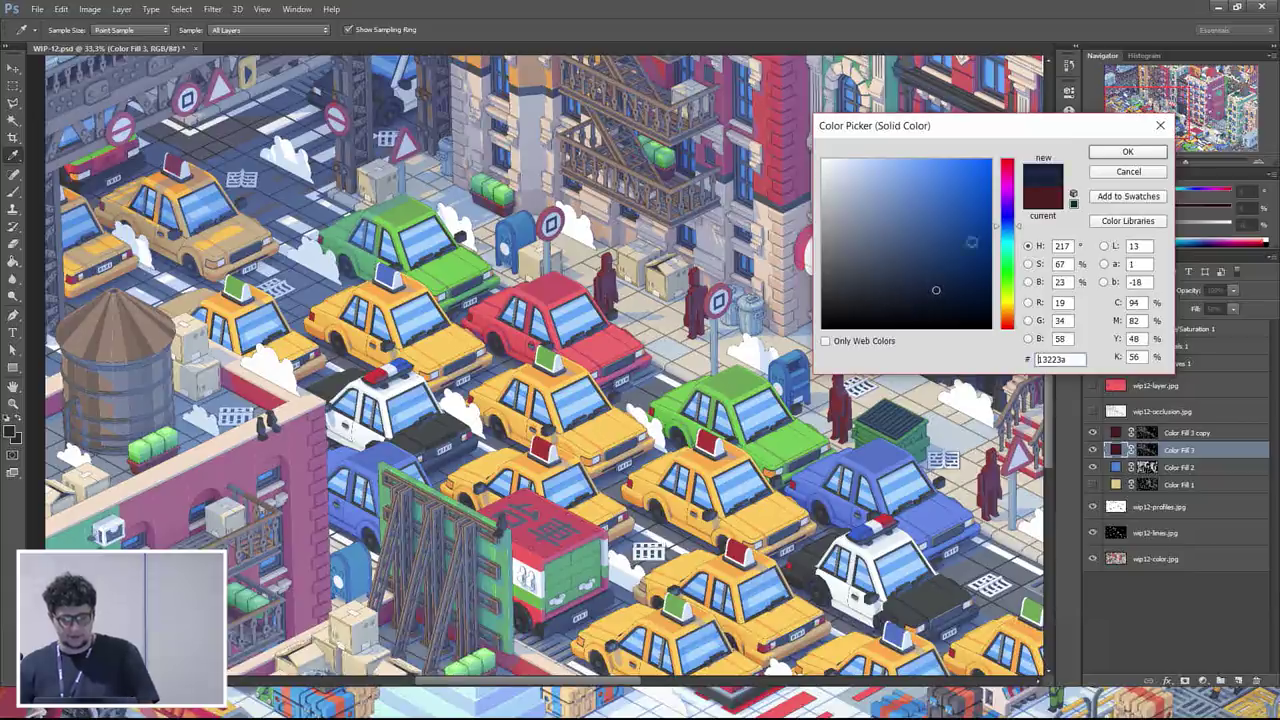
click(1127, 151)
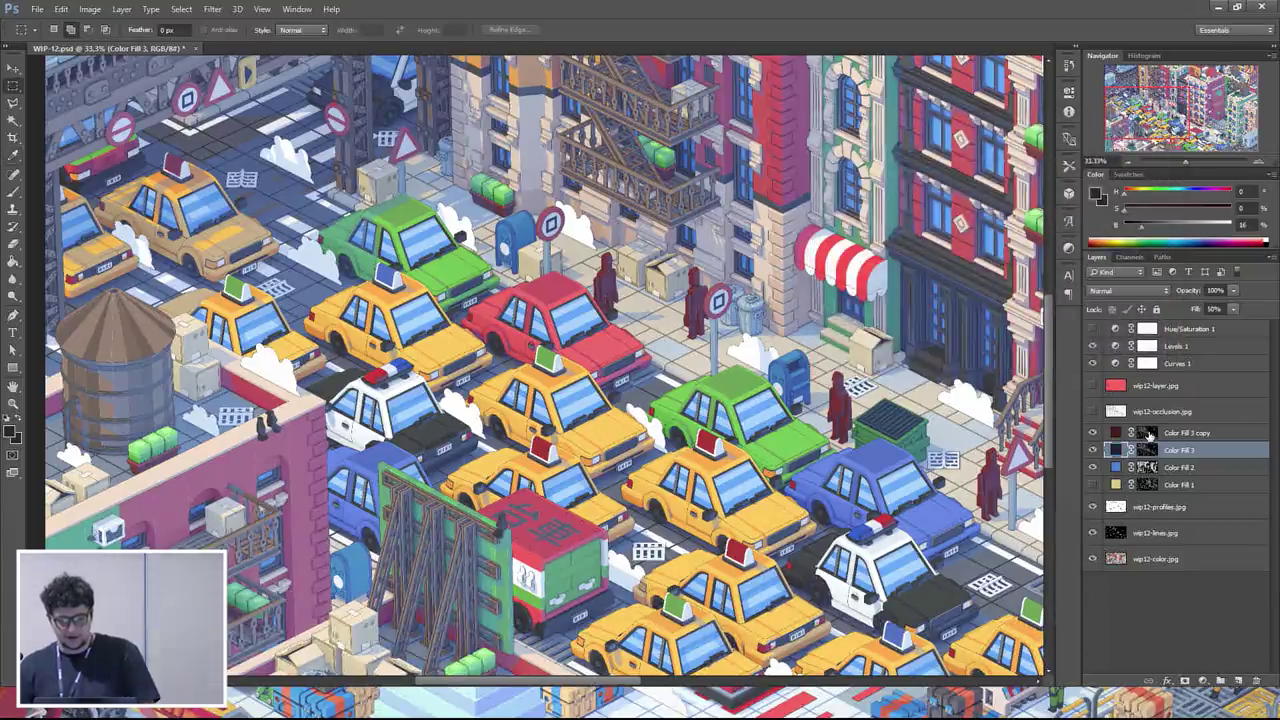
- Select the wip12-layer.jpg layer and make it visible
click(1155, 432)
click(1150, 411)
click(1150, 385)
click(1092, 385)
drag(563, 342, 551, 344)
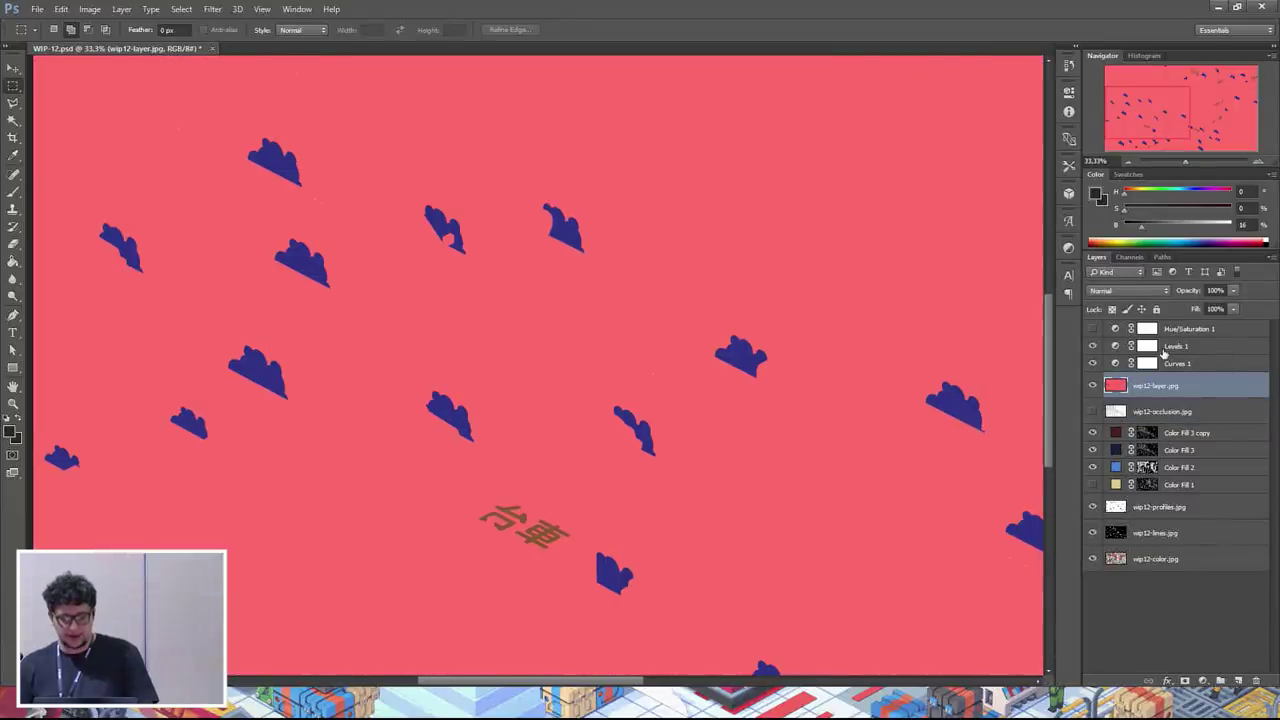
click(1092, 385)
click(1092, 385)
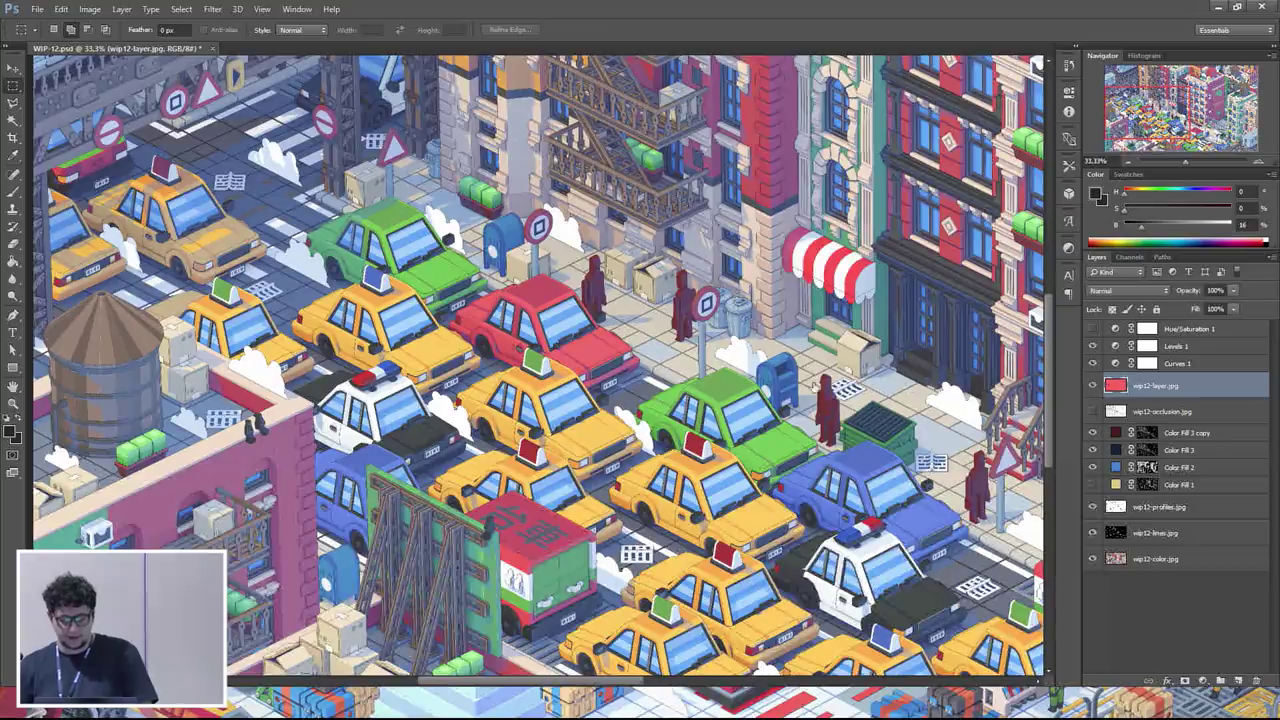
key(ctrl+plus)
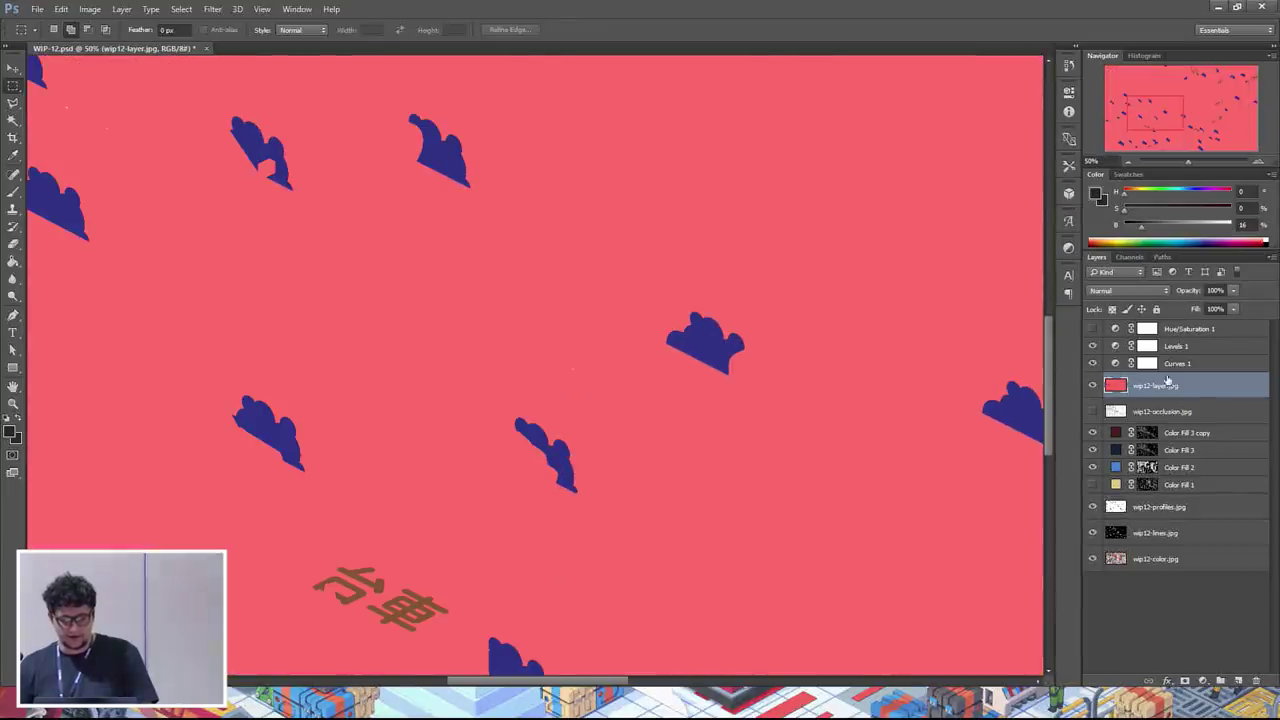
click(1092, 385)
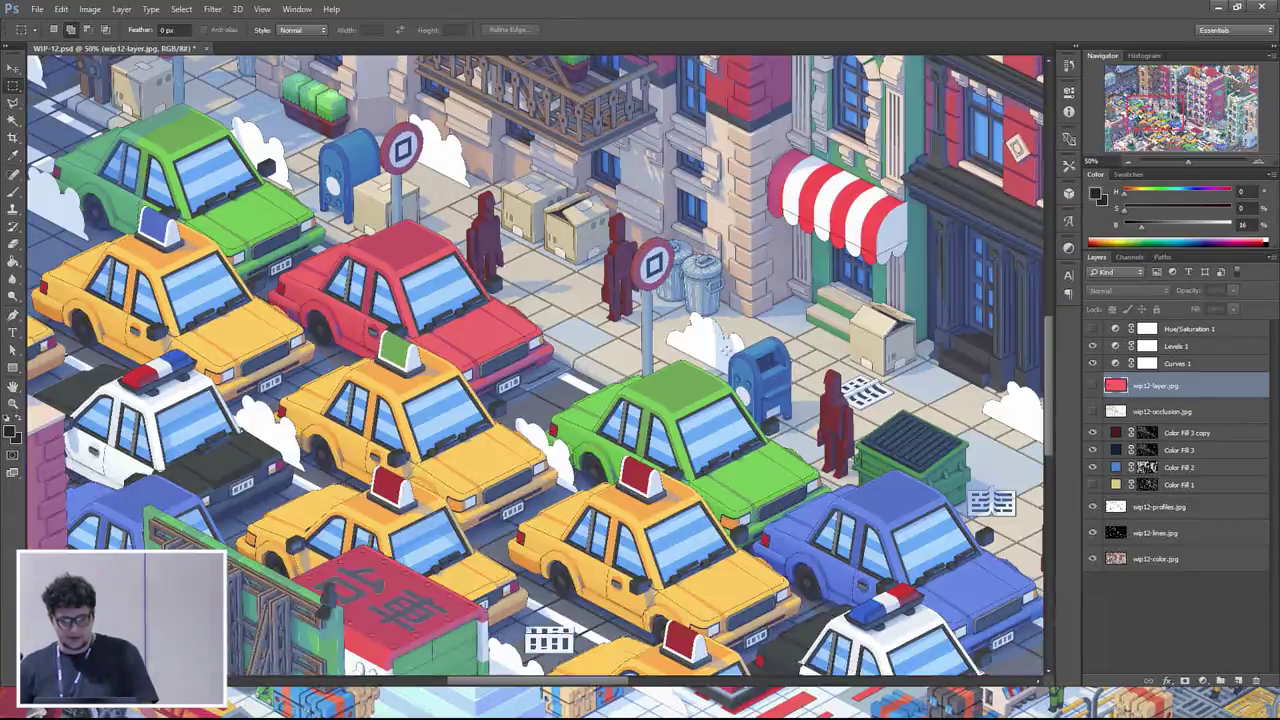
click(13, 120)
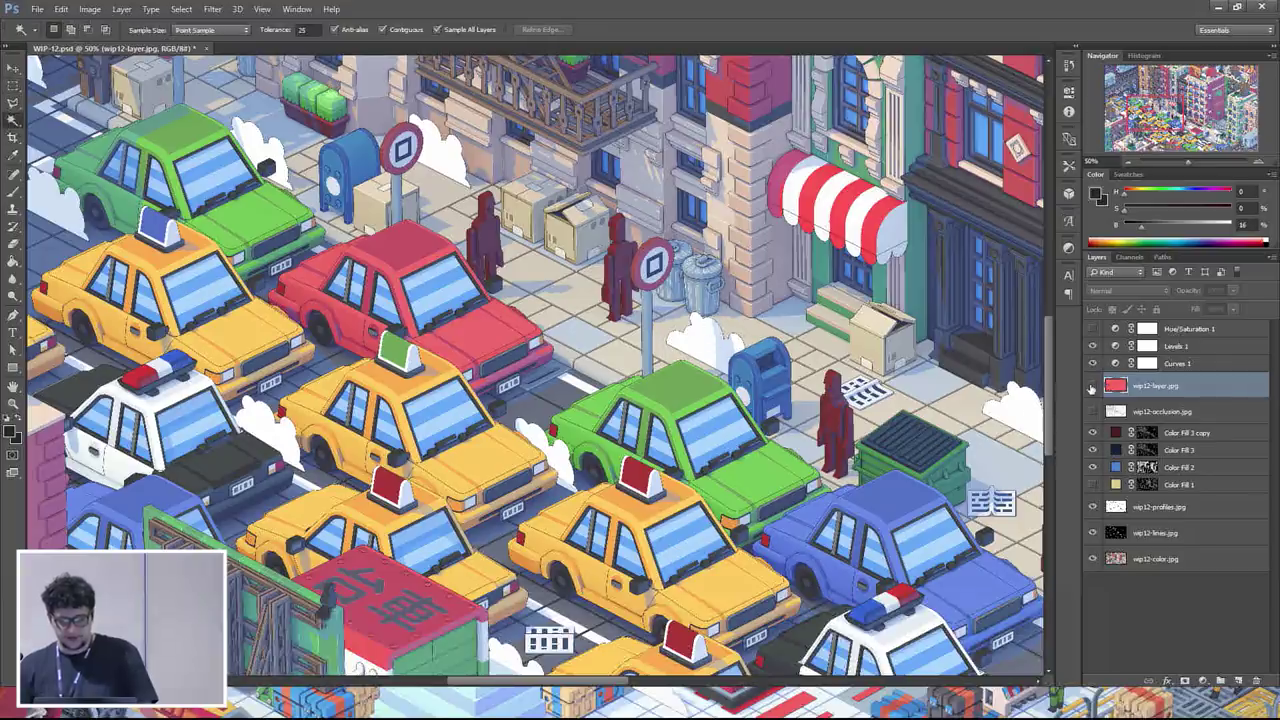
click(1093, 386)
click(703, 348)
click(1093, 386)
click(1147, 452)
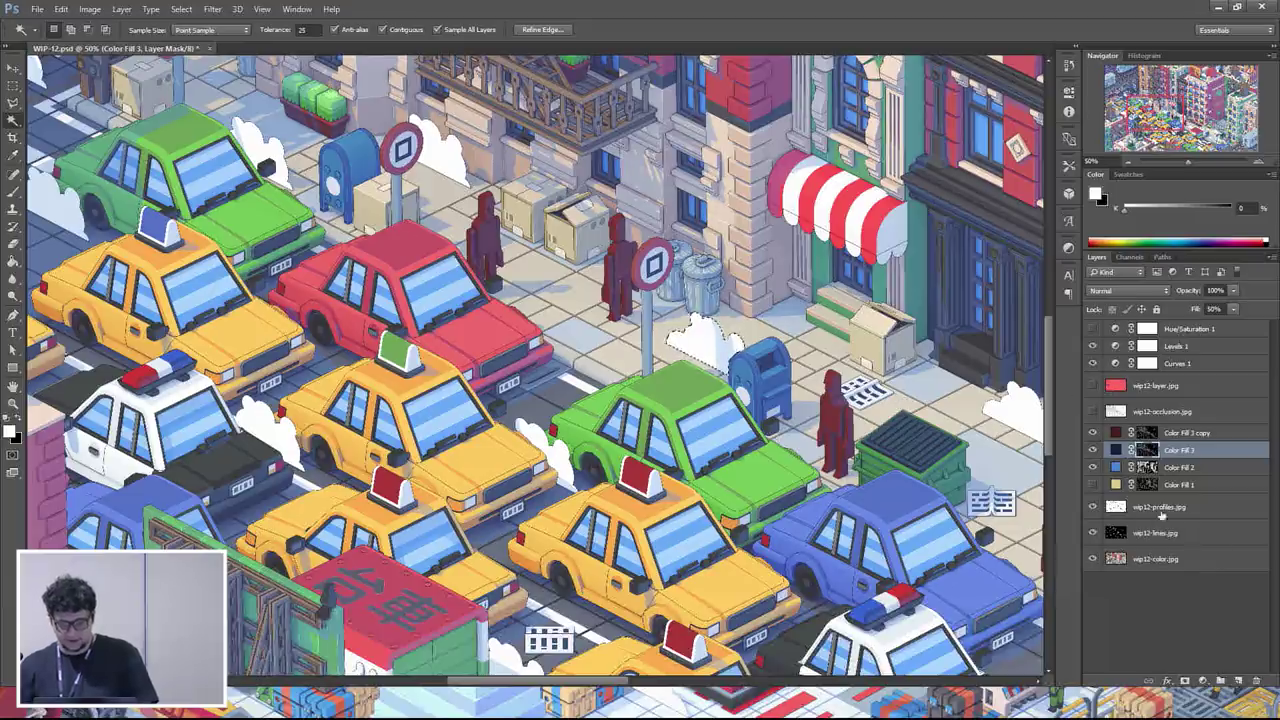
click(1143, 467)
key(ctrl+d)
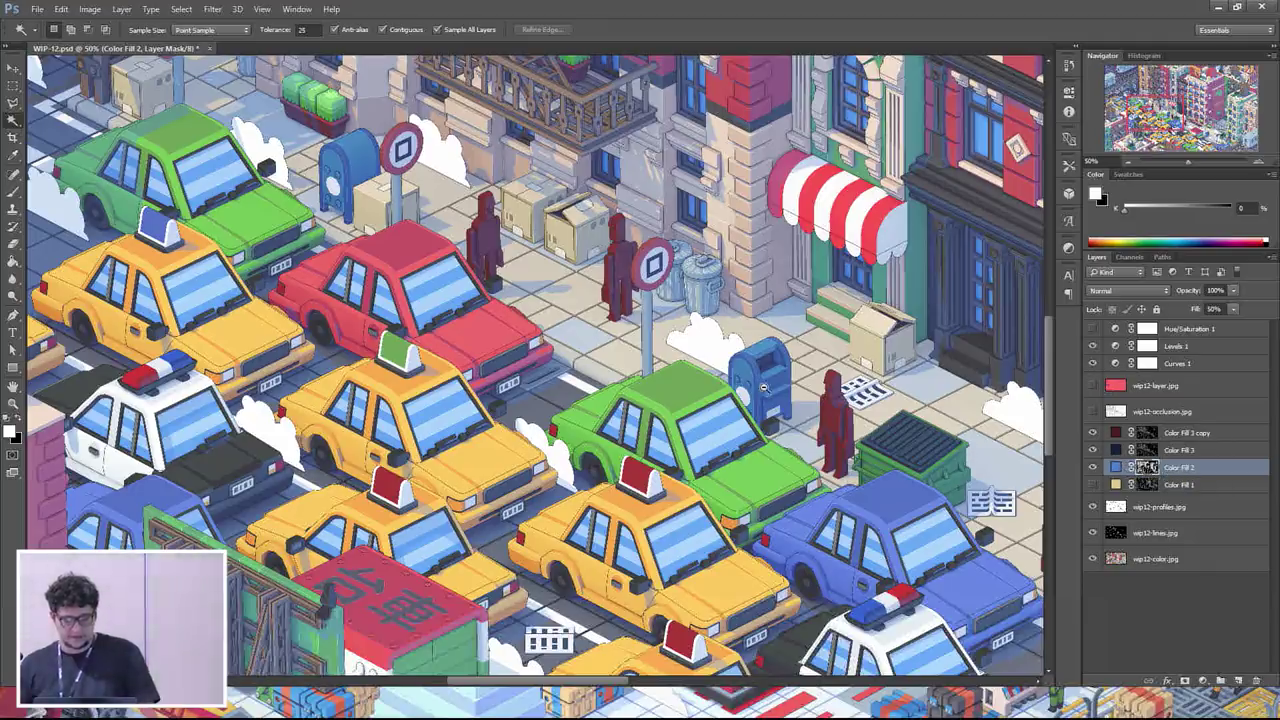
alt+scroll(763, 388, down, 1)
alt+scroll(763, 388, down, 2)
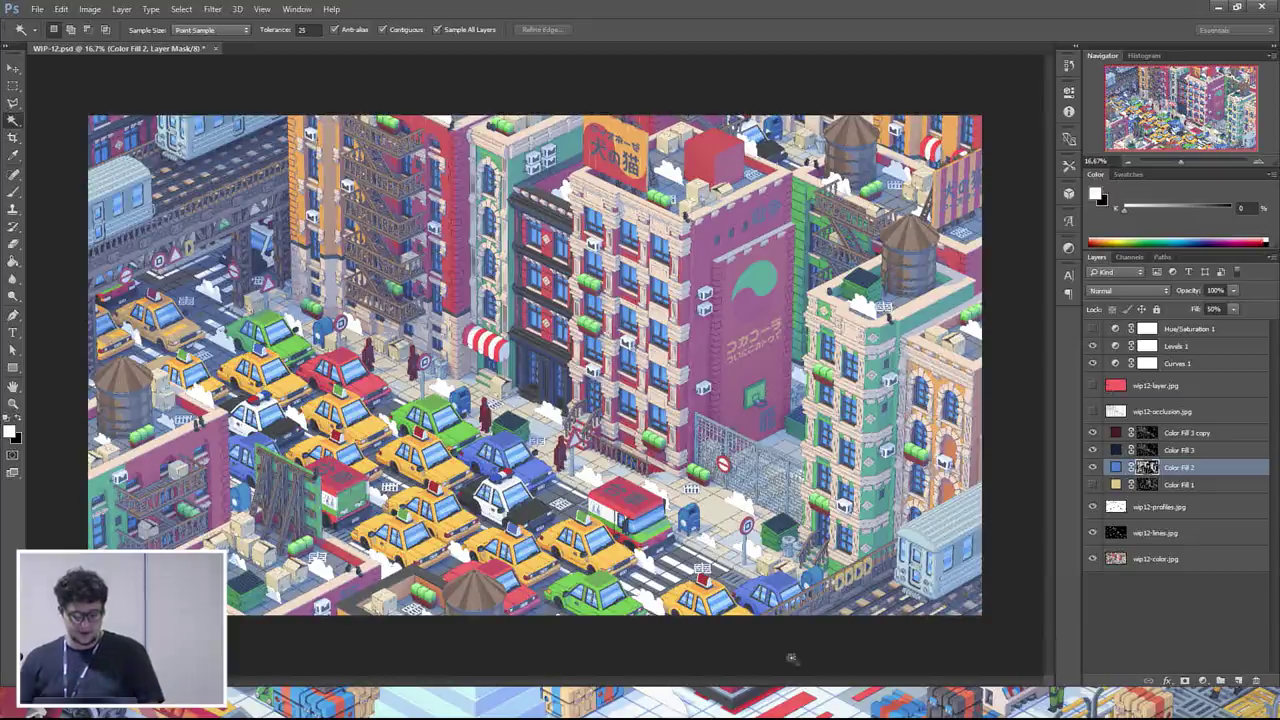
- Close WIP-12.psd without saving and minimize Photoshop
click(215, 49)
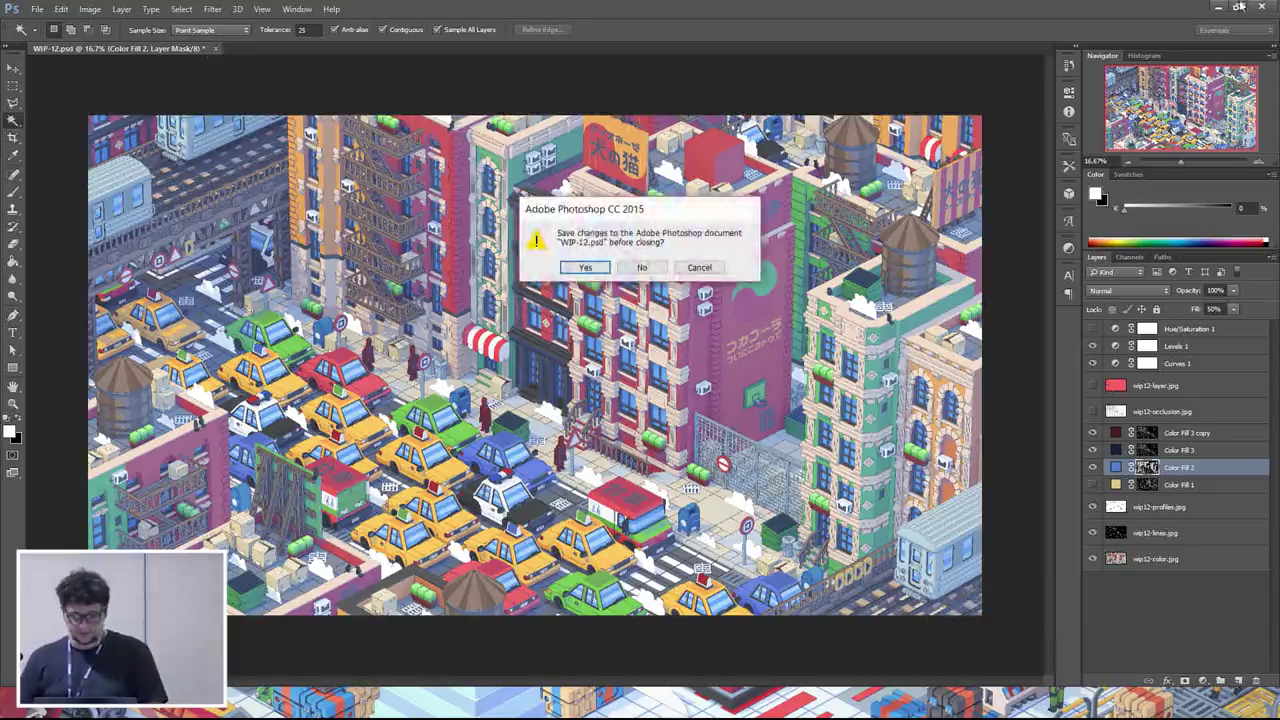
click(642, 267)
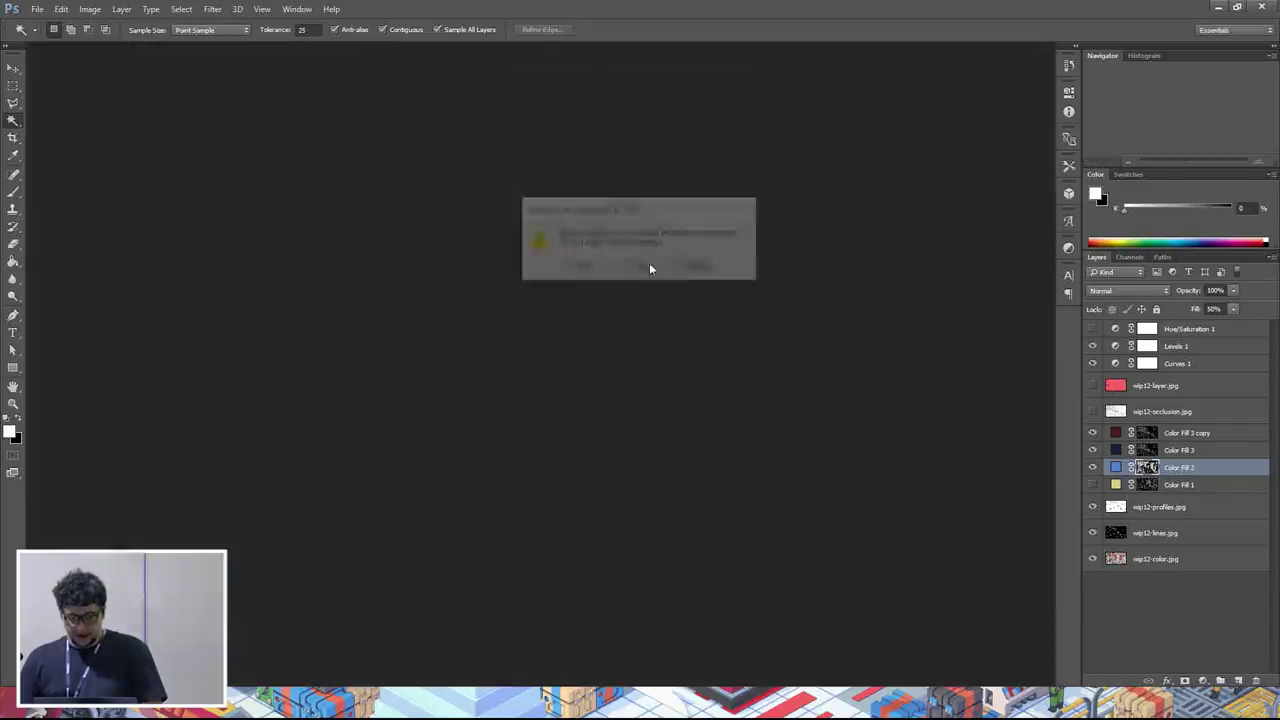
click(1216, 6)
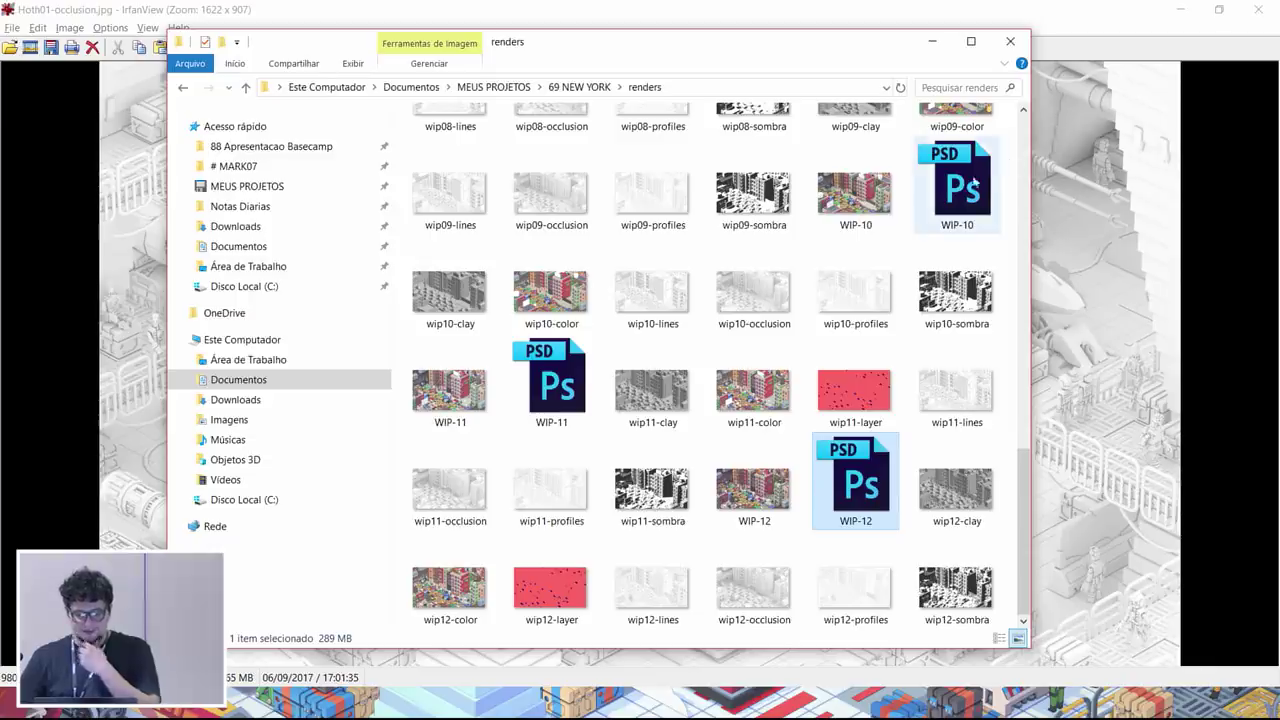
- Minimize the File Explorer renders folder and the IrfanView window
mouse_move(963, 187)
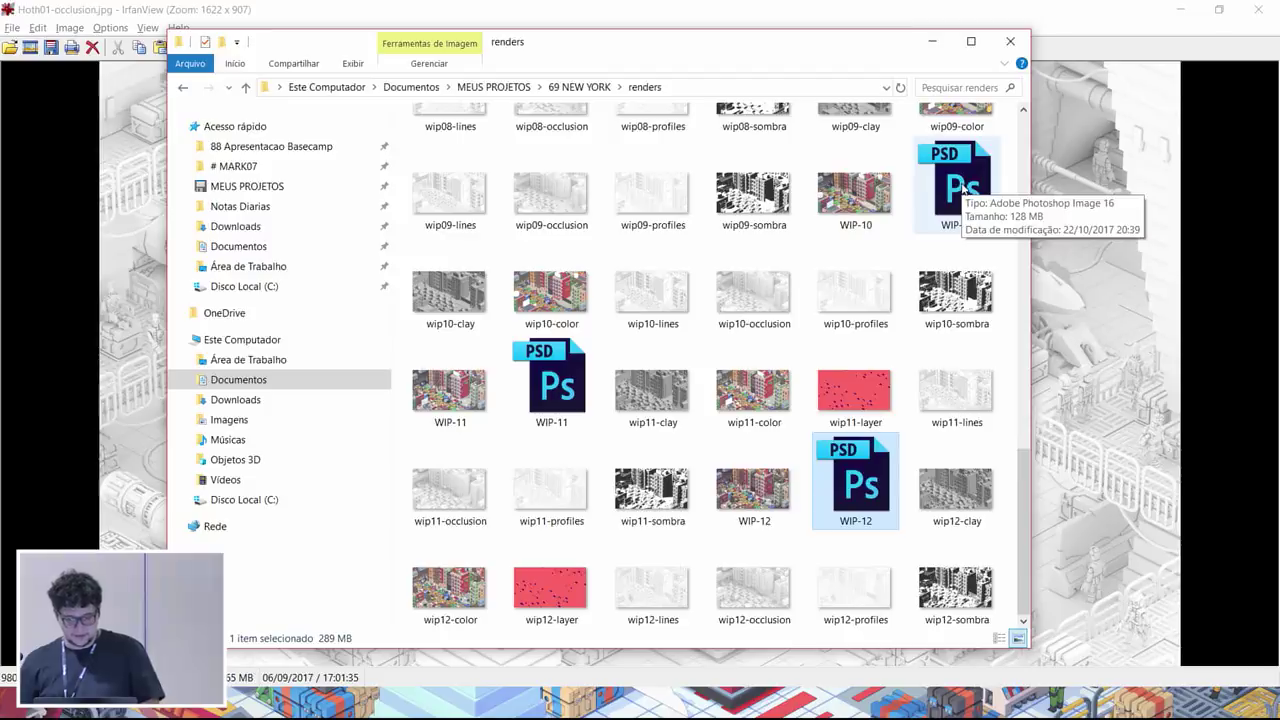
click(932, 41)
click(1179, 11)
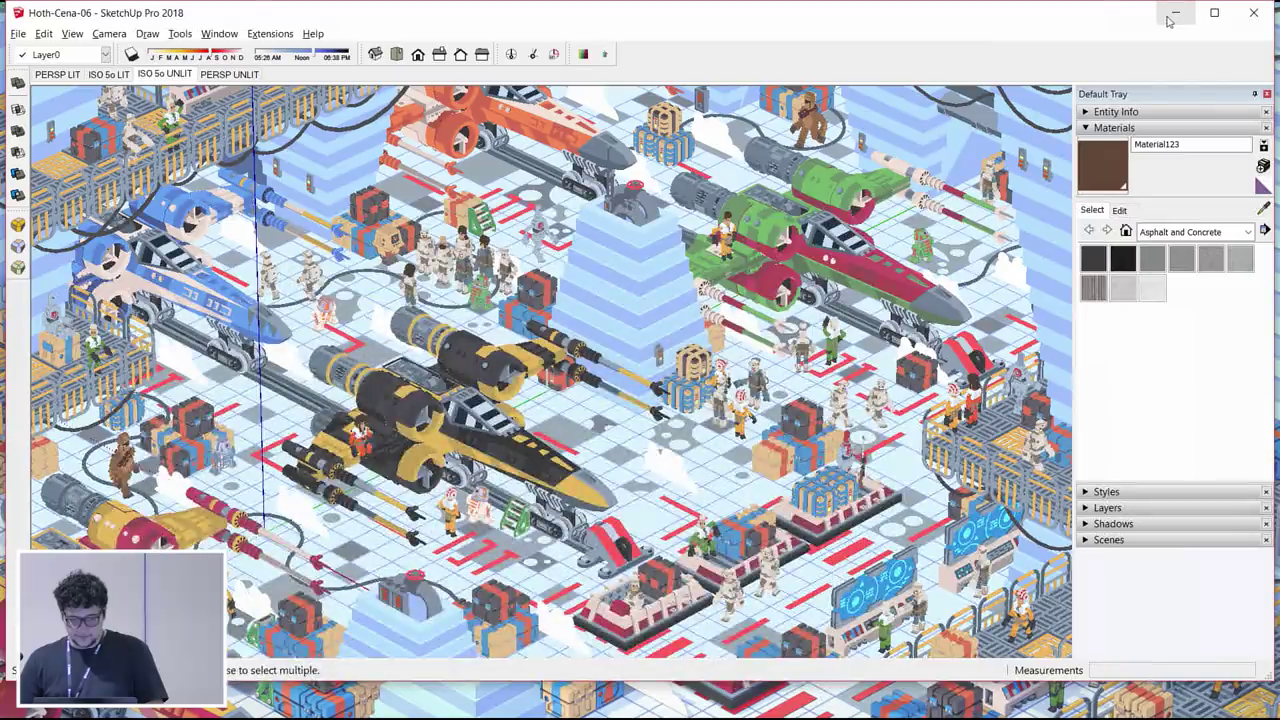
- Close the HOTH01.jpg image window and return to the Hoth-Cena-06 SketchUp window
click(1180, 13)
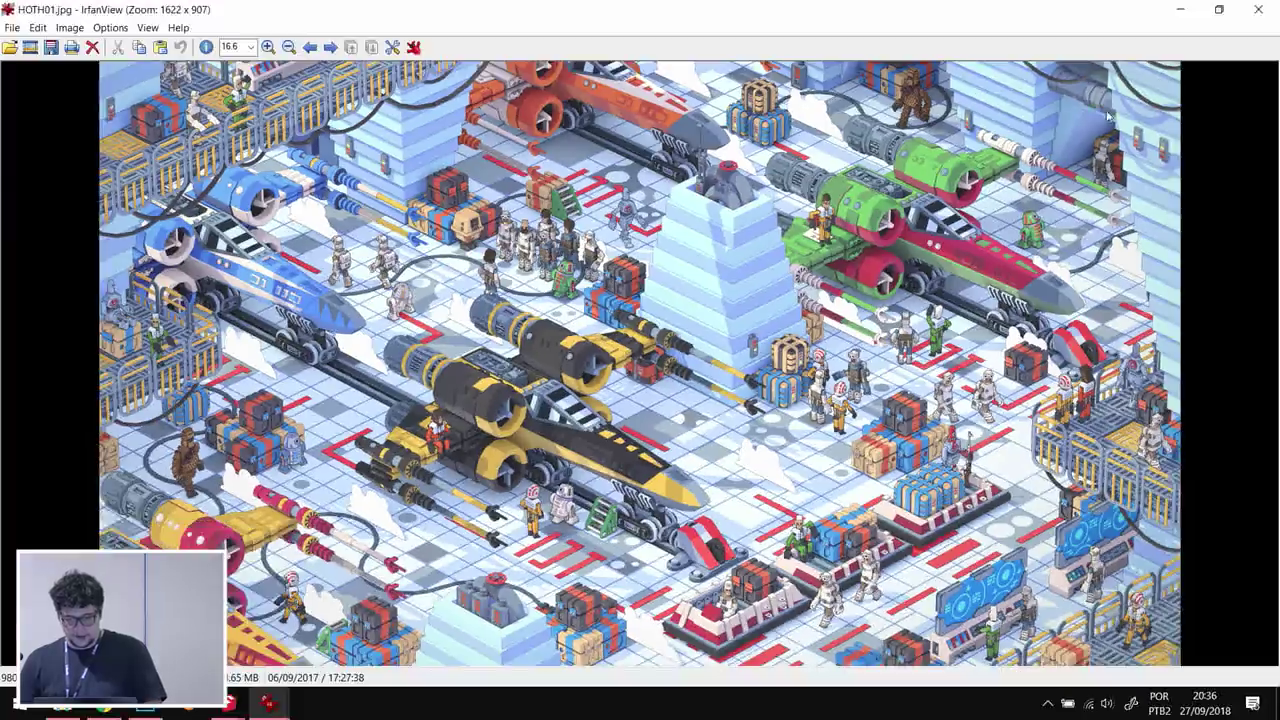
click(1258, 10)
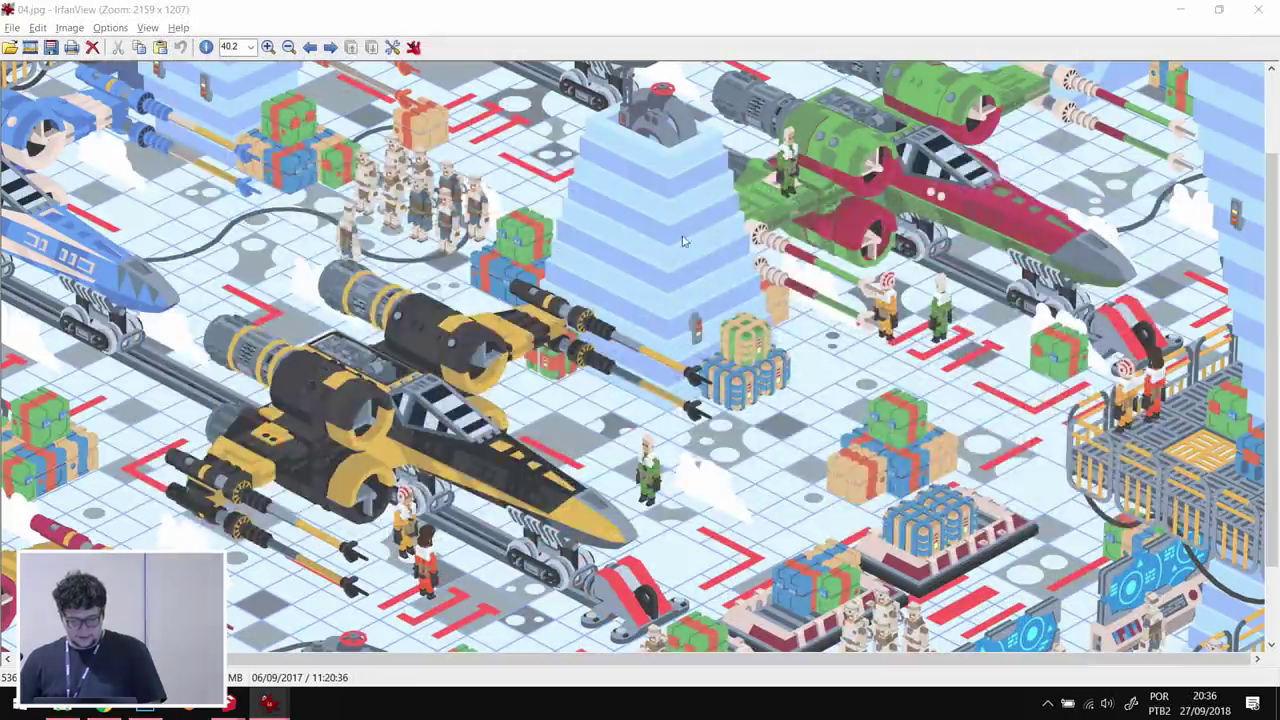
key(alt+Tab)
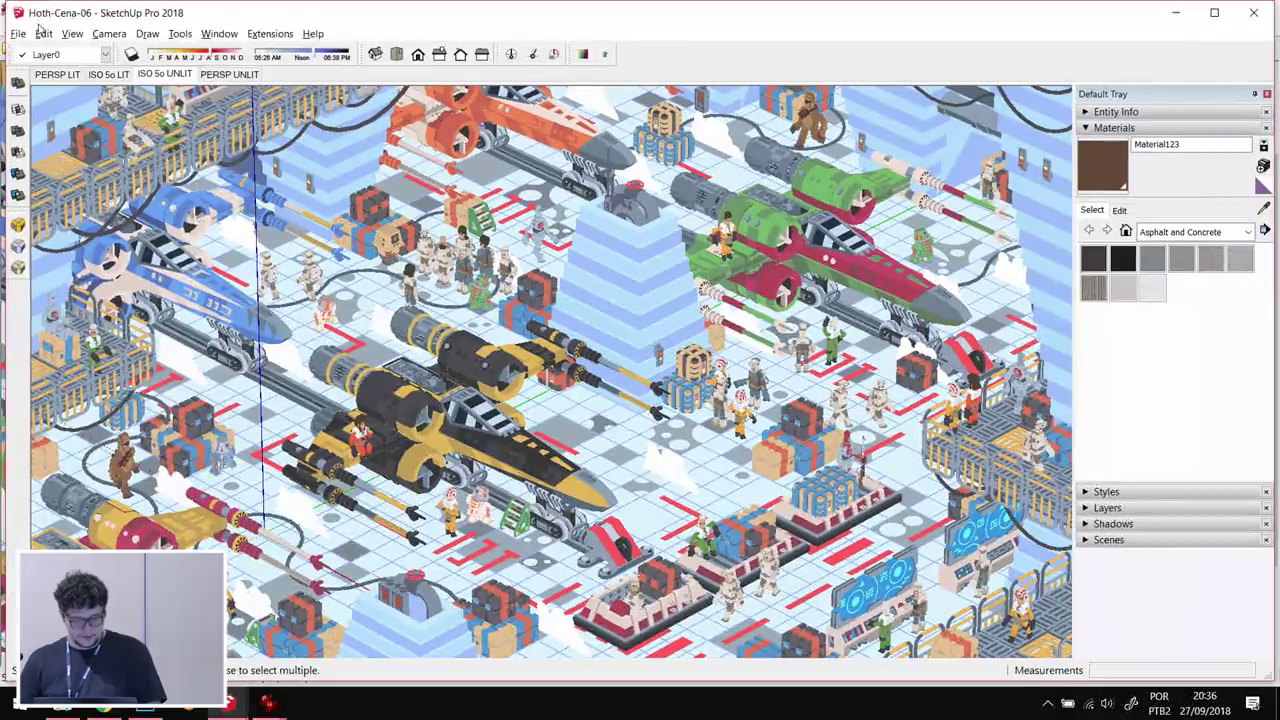
- Open a SketchUp model from the # MARK07 folder in the Abrir dialog
click(44, 33)
mouse_move(18, 33)
click(40, 67)
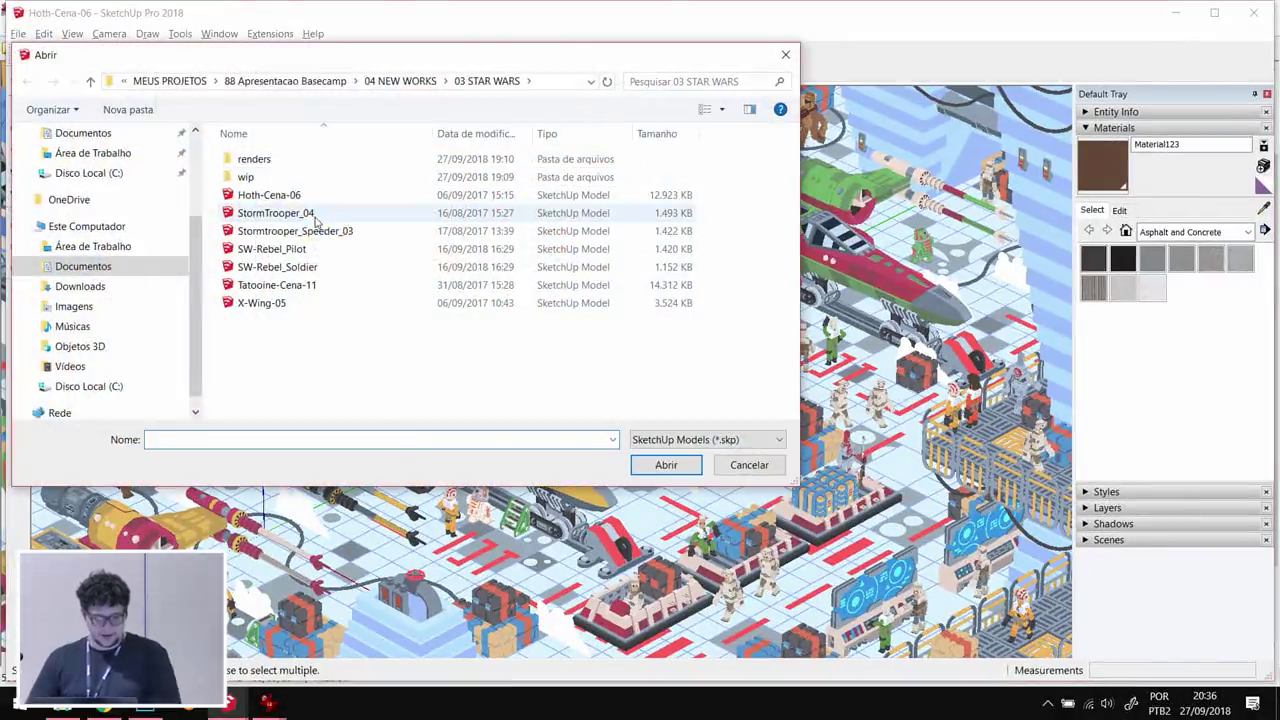
scroll(74, 230, up, 3)
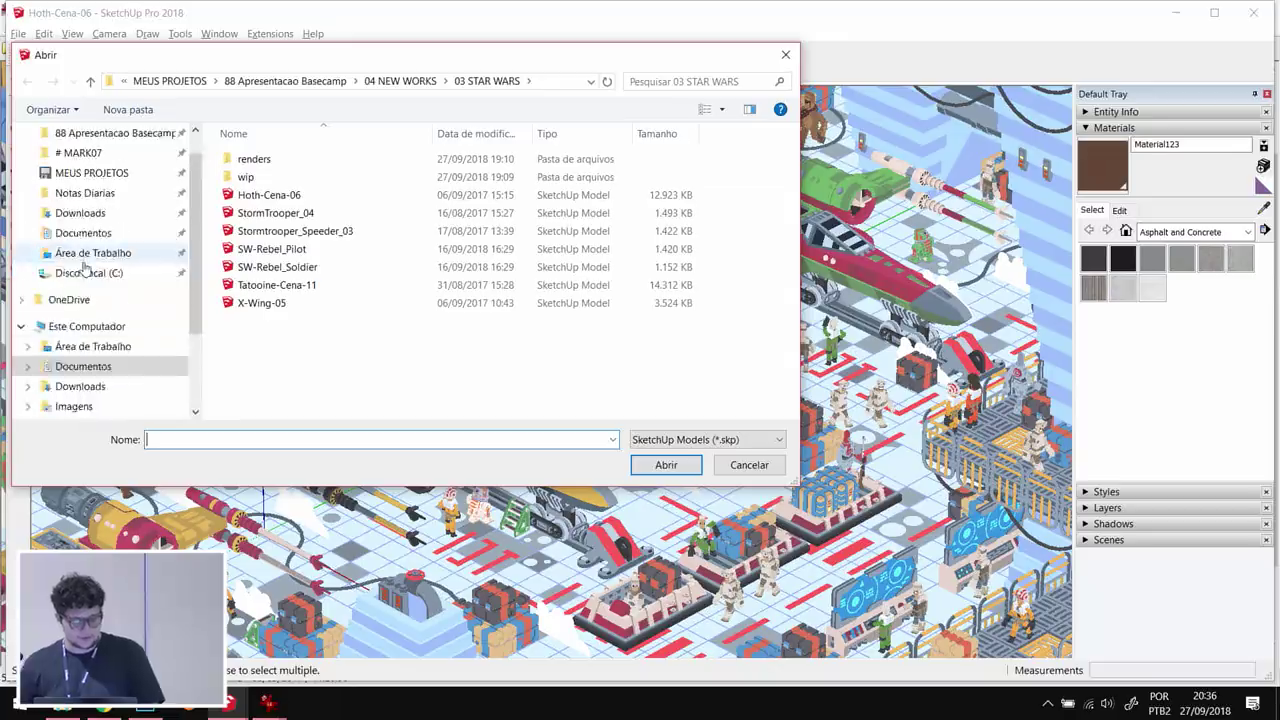
click(80, 186)
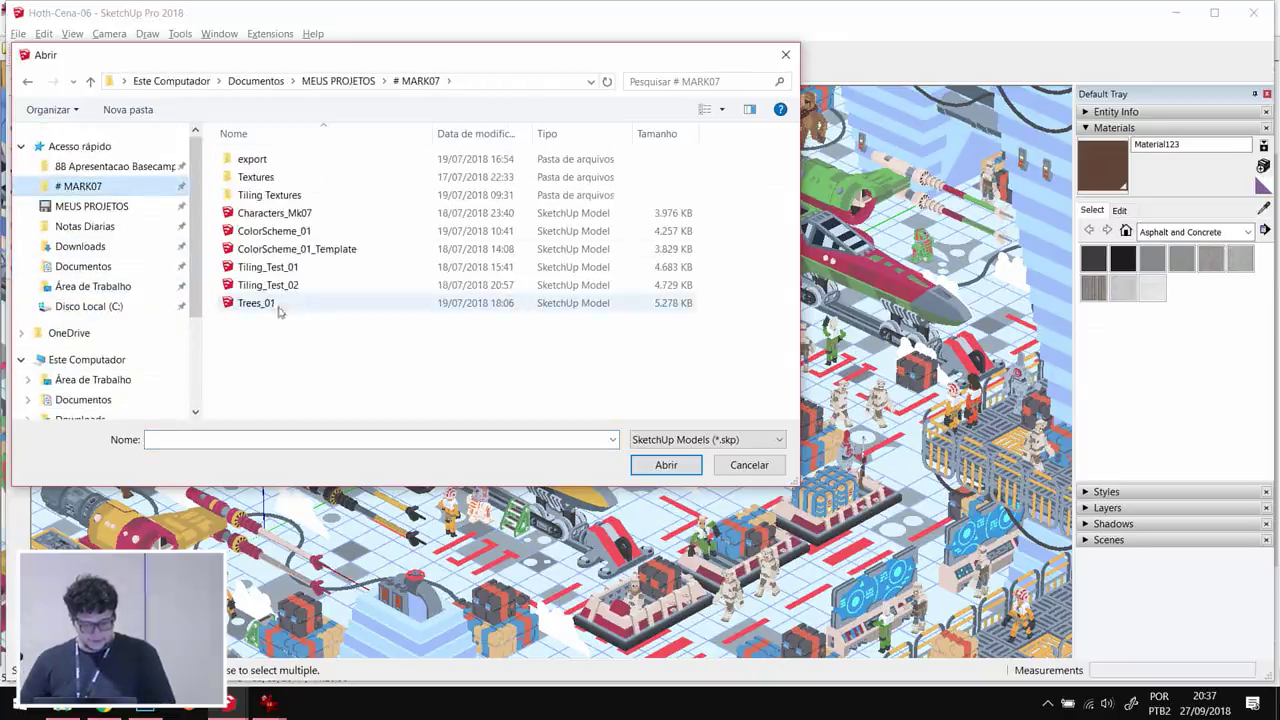
double_click(274, 231)
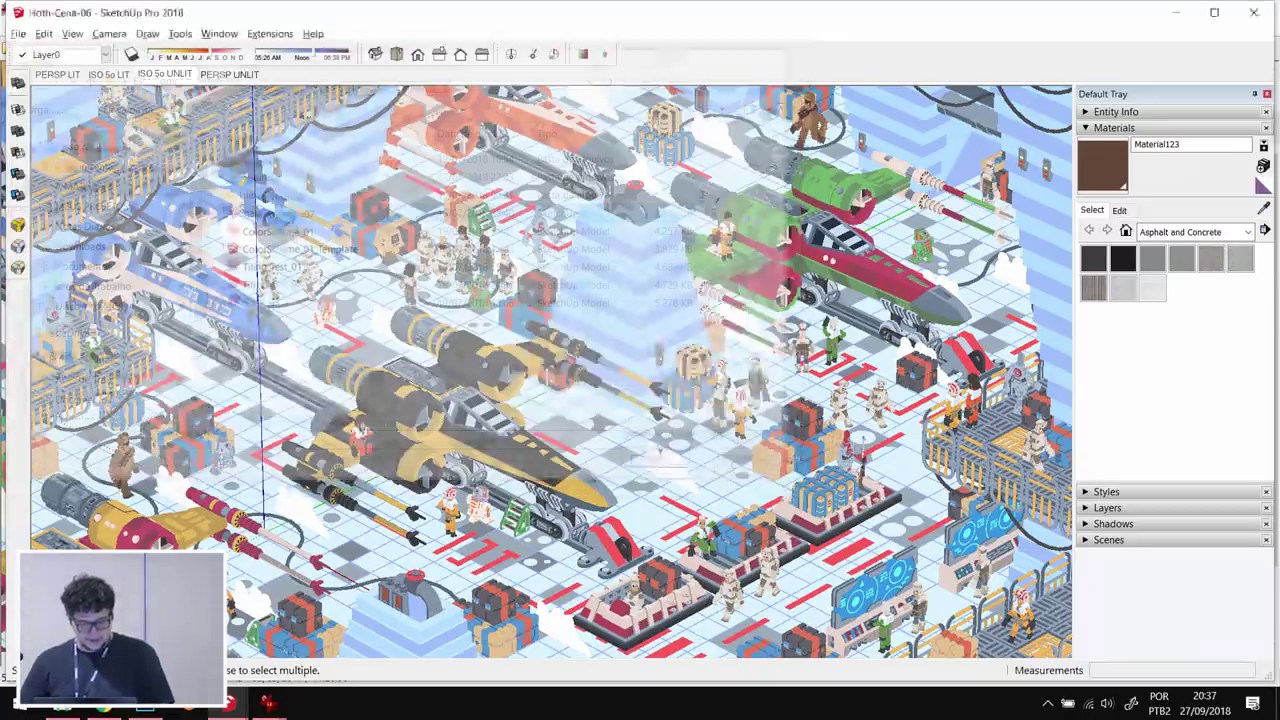
- Discard the Hoth scene changes and delete the white block beside the characters
click(643, 389)
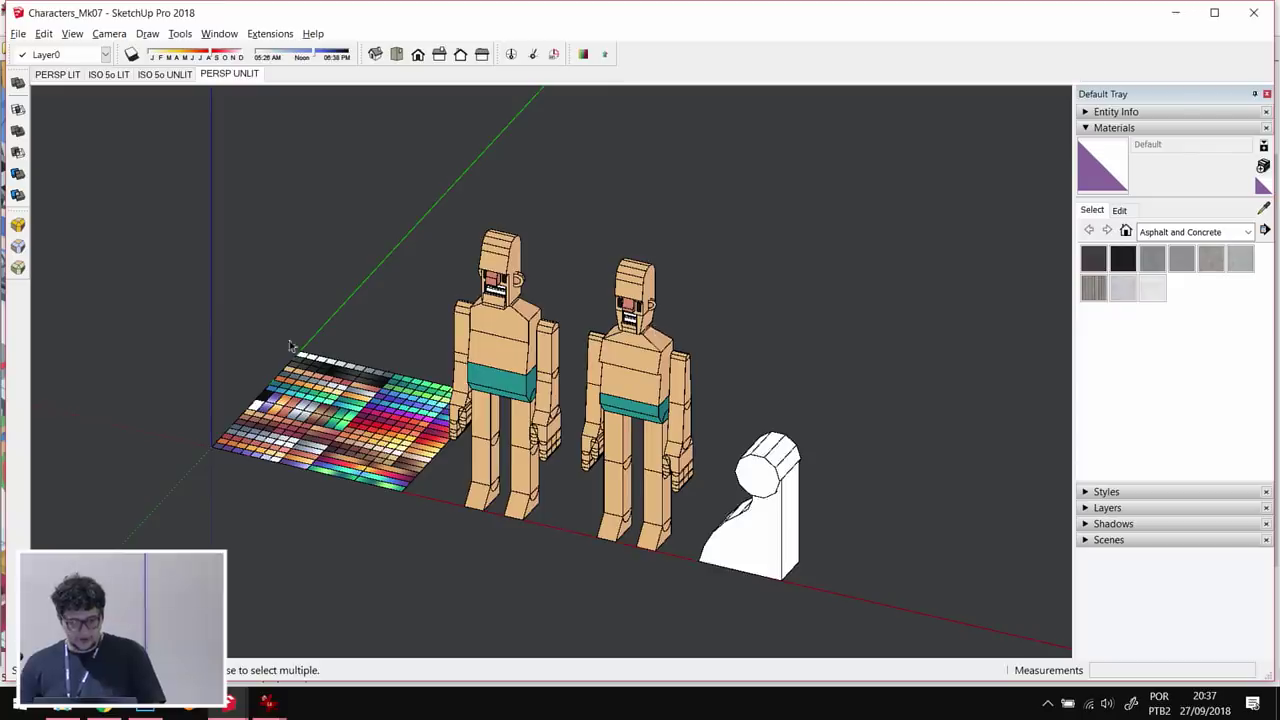
middle_drag(568, 466, 776, 540)
click(776, 540)
key(Delete)
- Box-select the whole colour palette and delete it
scroll(171, 457, up, 8)
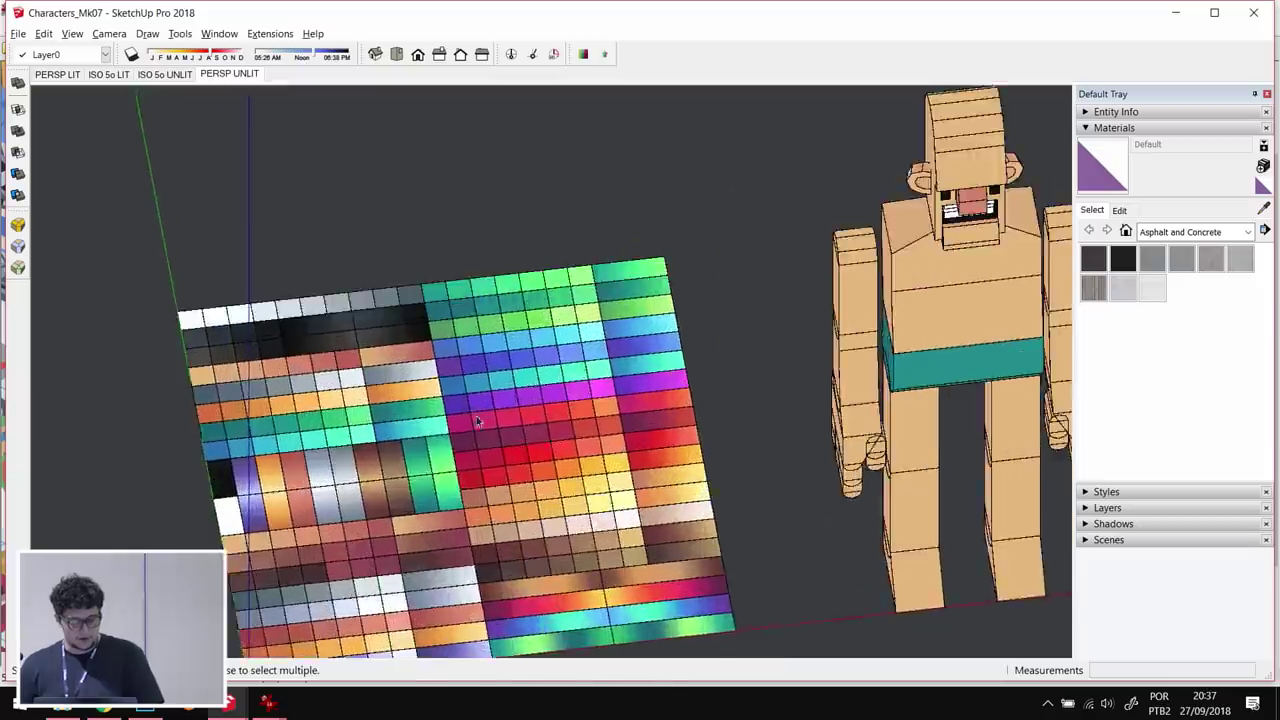
scroll(410, 505, down, 6)
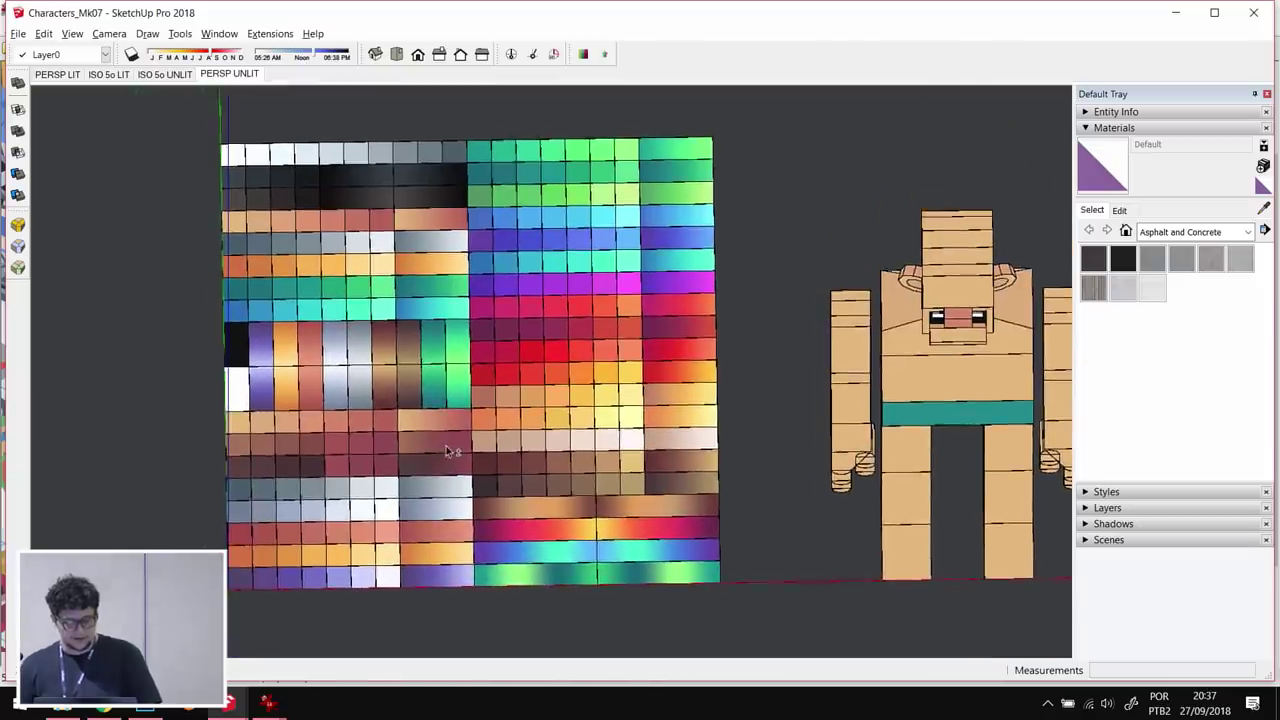
middle_drag(445, 437, 457, 443)
drag(636, 154, 186, 617)
key(Delete)
- Move the right character further right to spread the two apart
scroll(563, 380, up, 8)
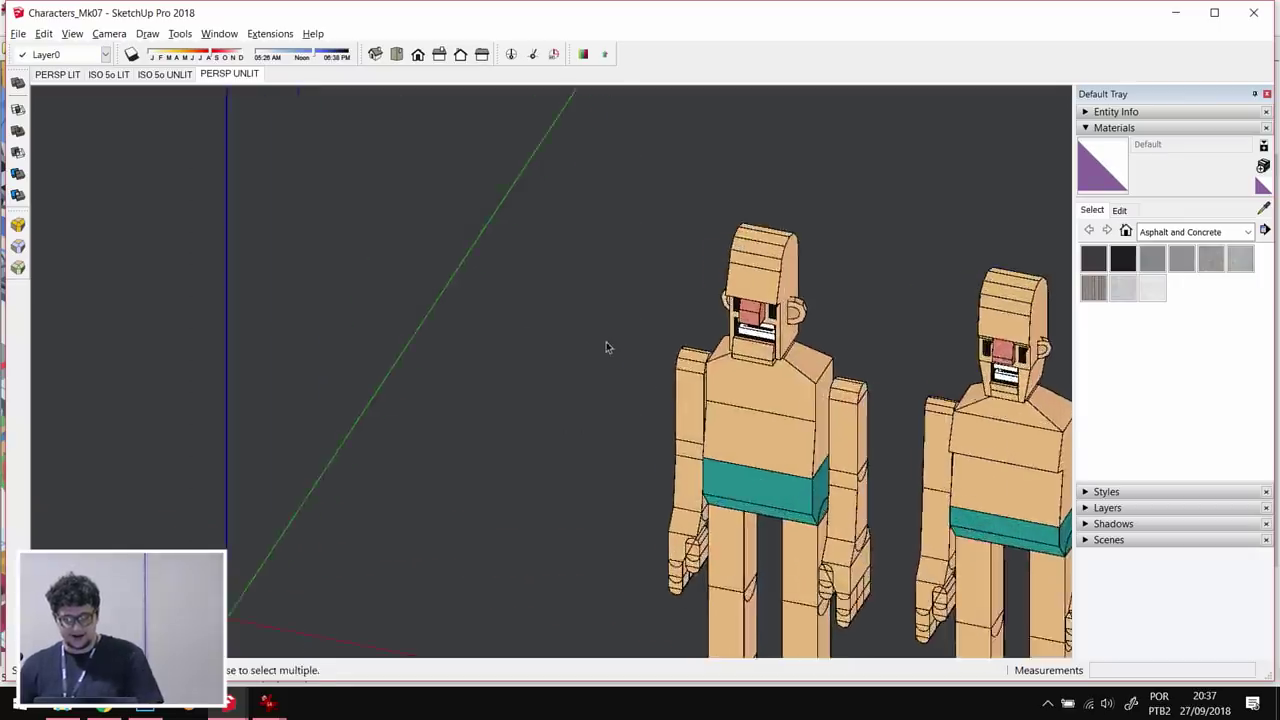
scroll(541, 258, down, 5)
drag(849, 160, 636, 545)
key(m)
click(629, 517)
click(851, 534)
key(space)
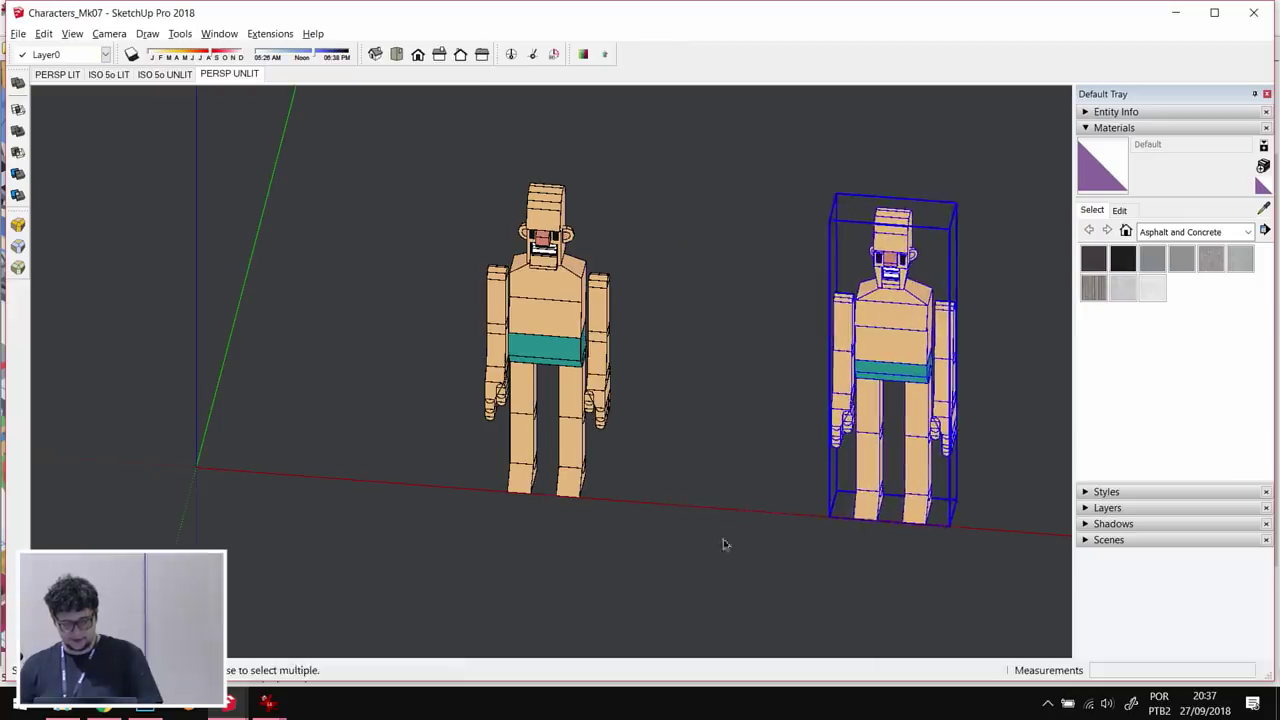
key(alt+Tab)
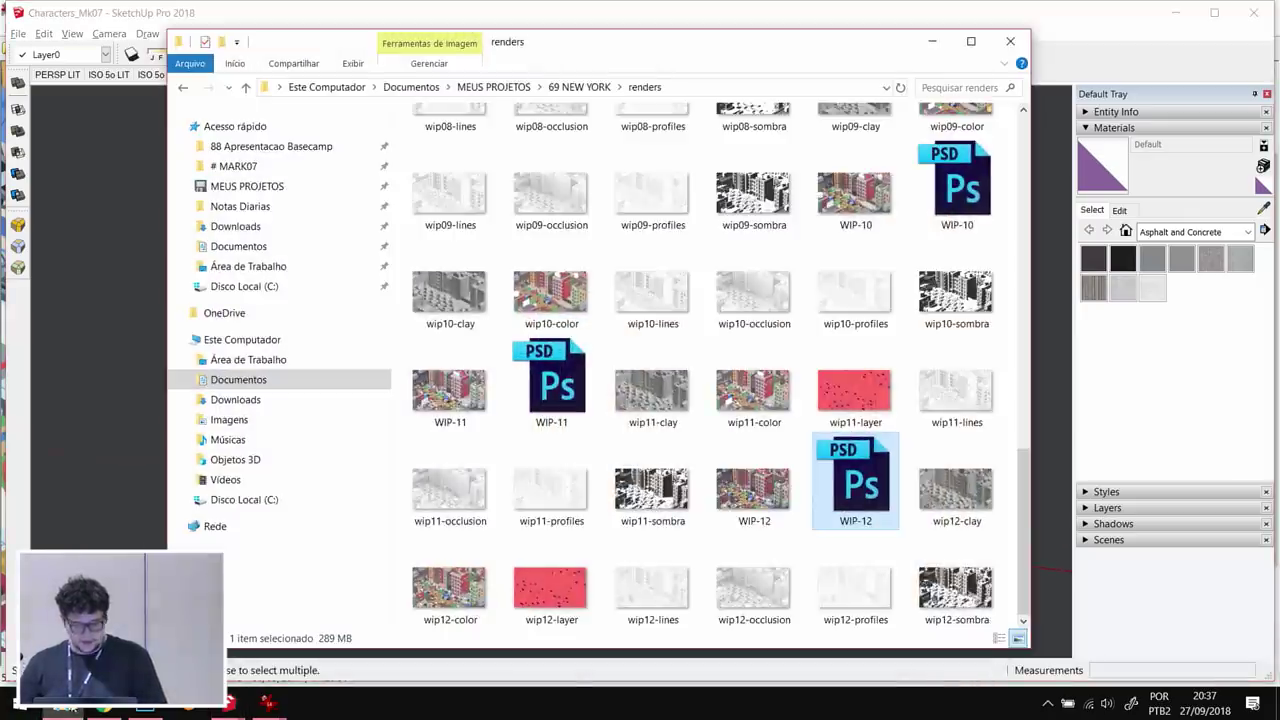
- Go from # MARK07 via MEUS PROJETOS into # MARK6 and open CharacterMark06-Hair
scroll(615, 270, up, 10)
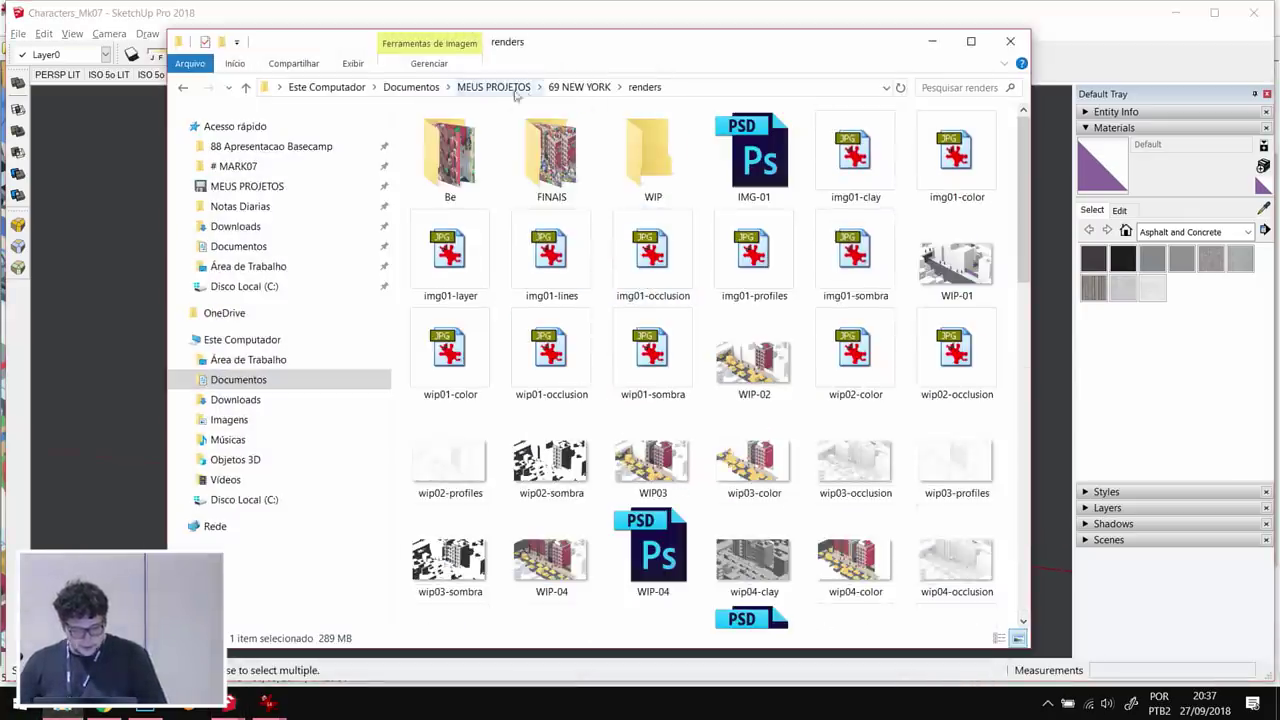
click(235, 166)
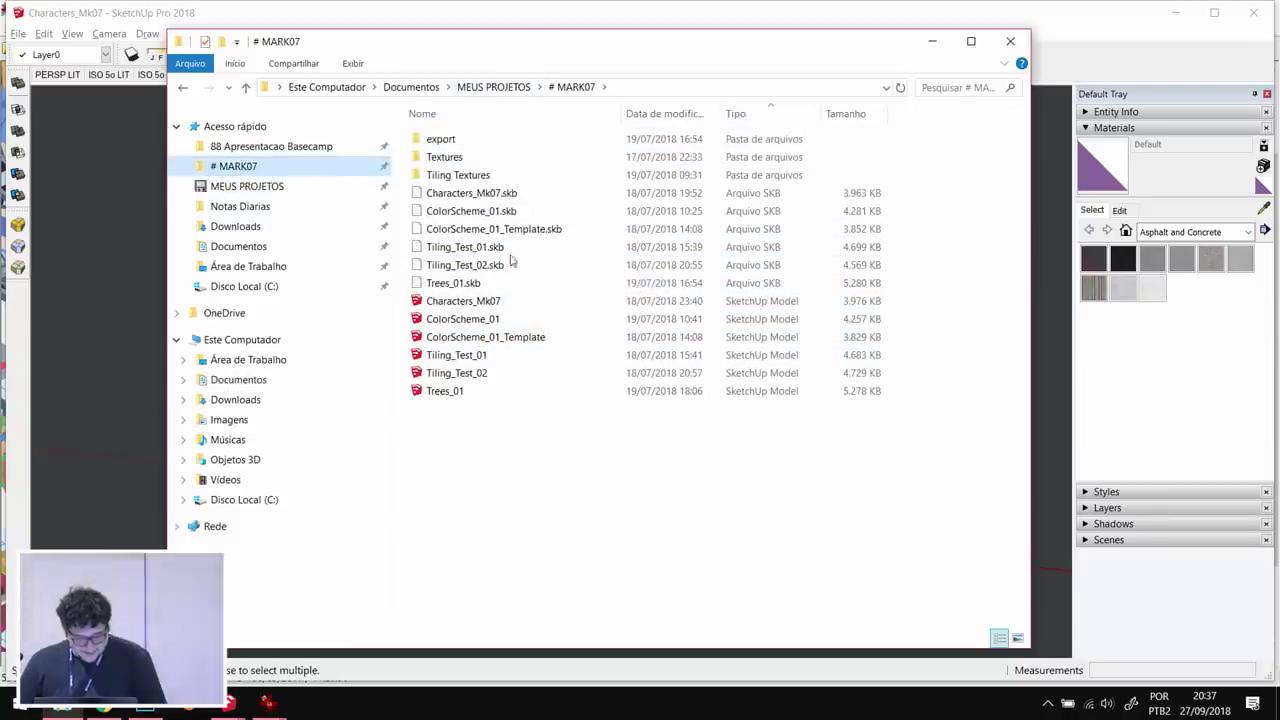
click(490, 87)
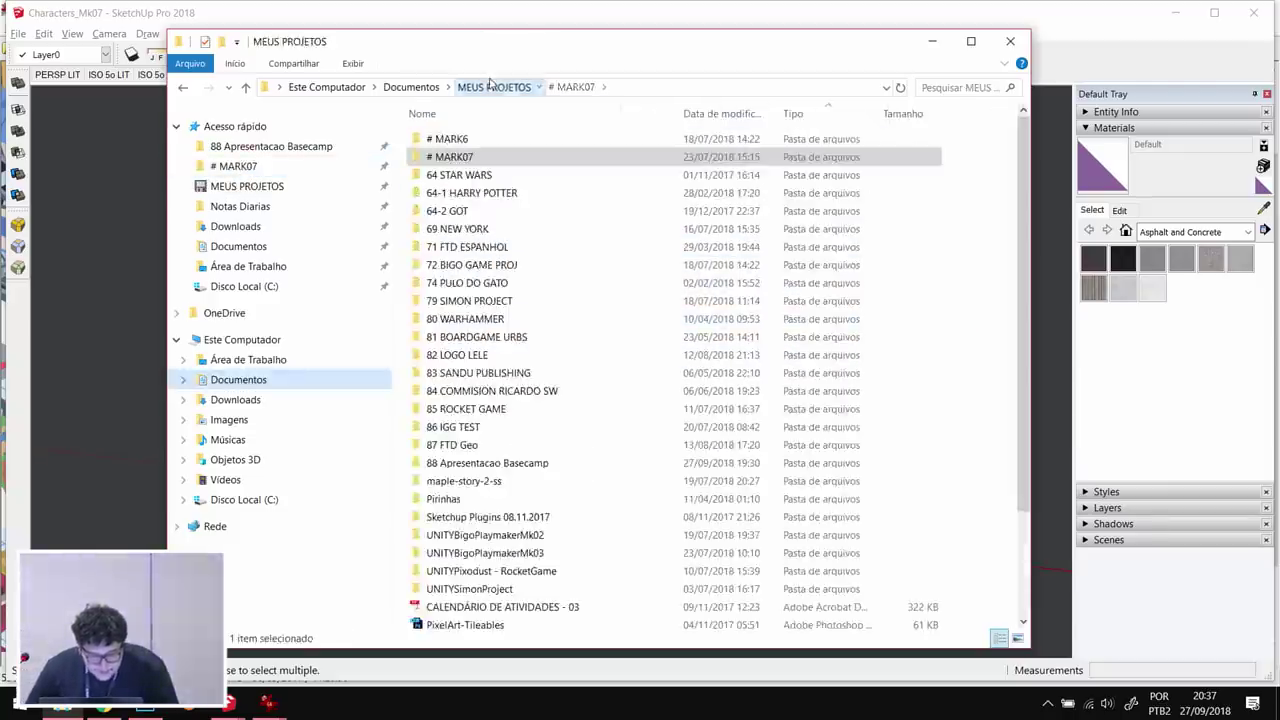
click(481, 142)
double_click(481, 142)
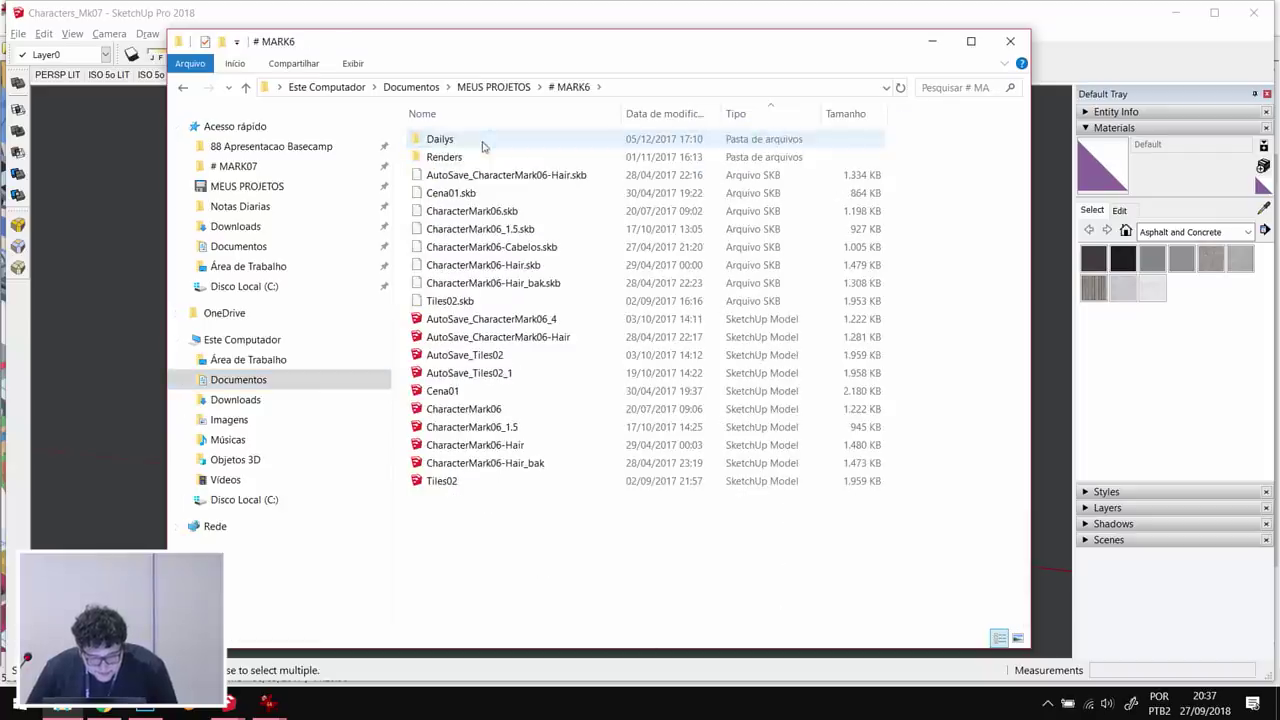
click(515, 449)
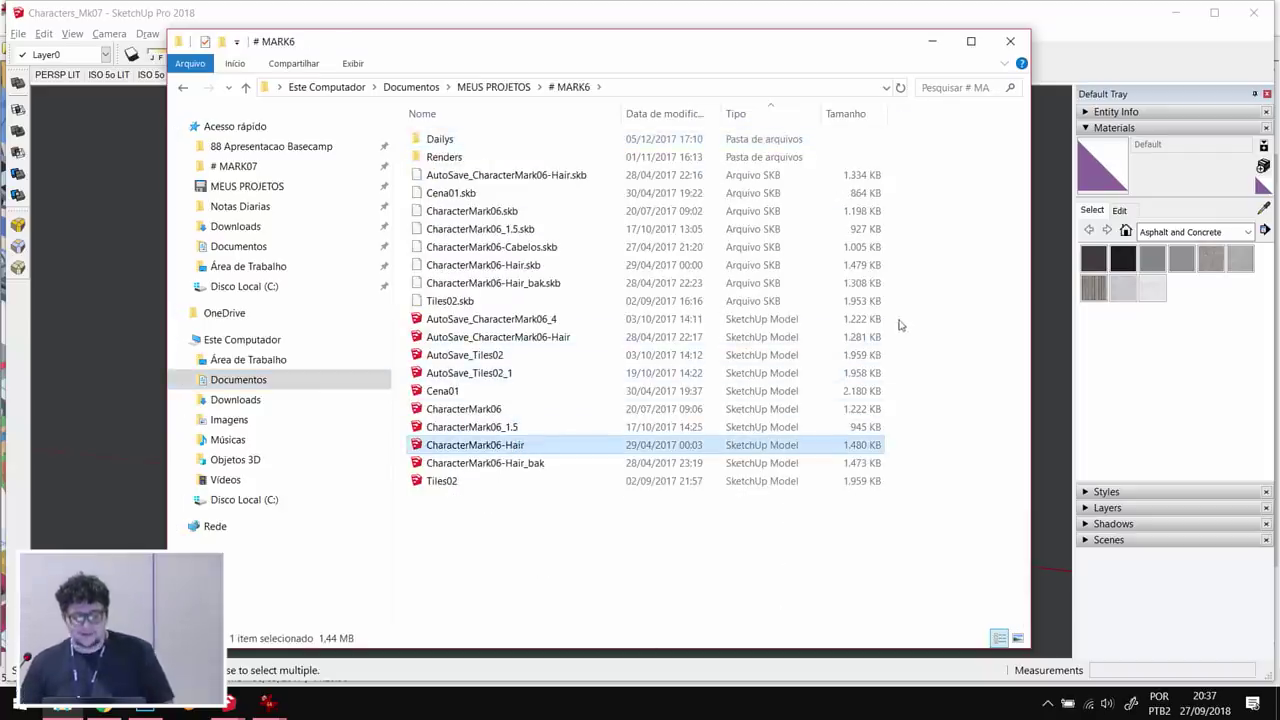
key(Return)
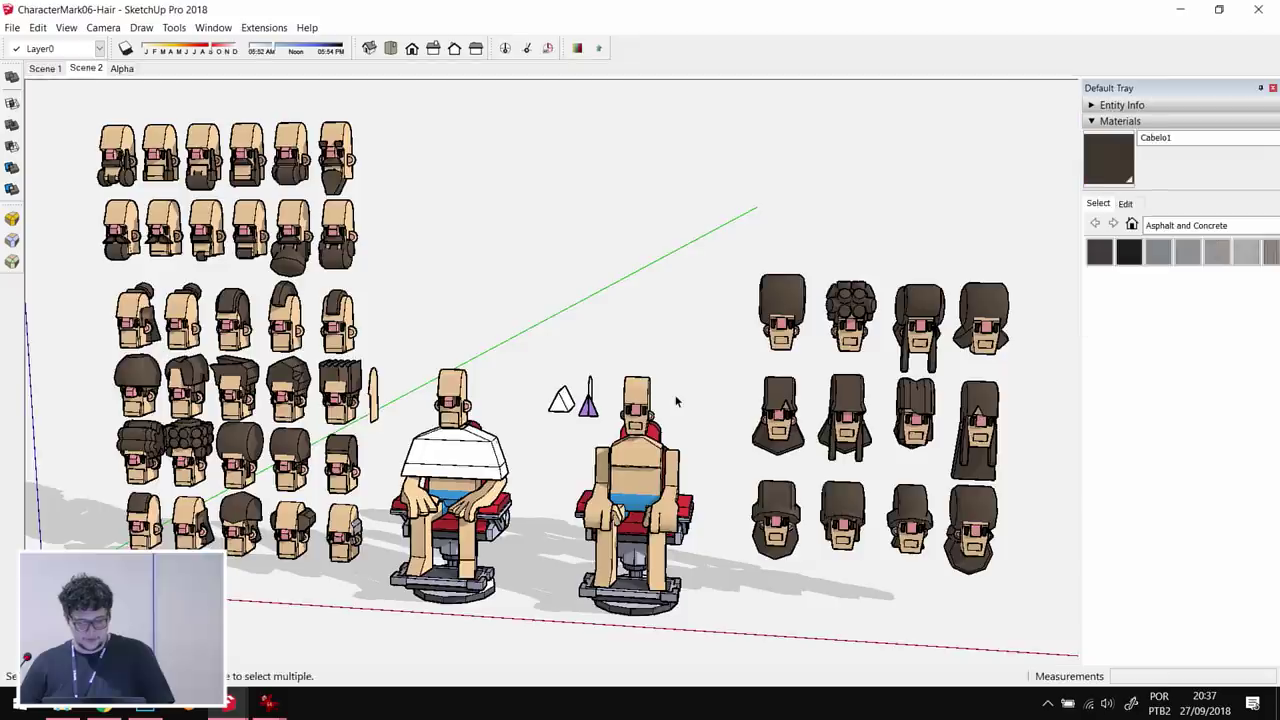
- Orbit and zoom around the grid of hair heads, tilting to reveal the beards
scroll(547, 530, up, 6)
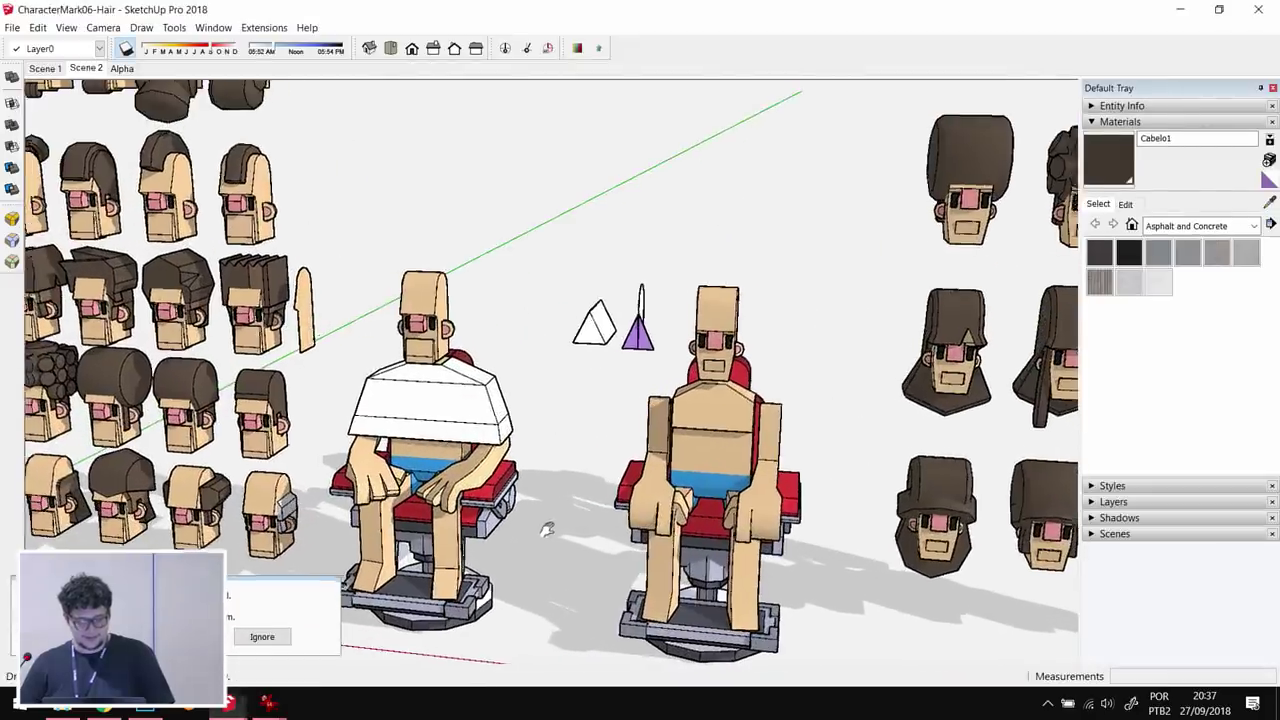
middle_drag(547, 530, 566, 522)
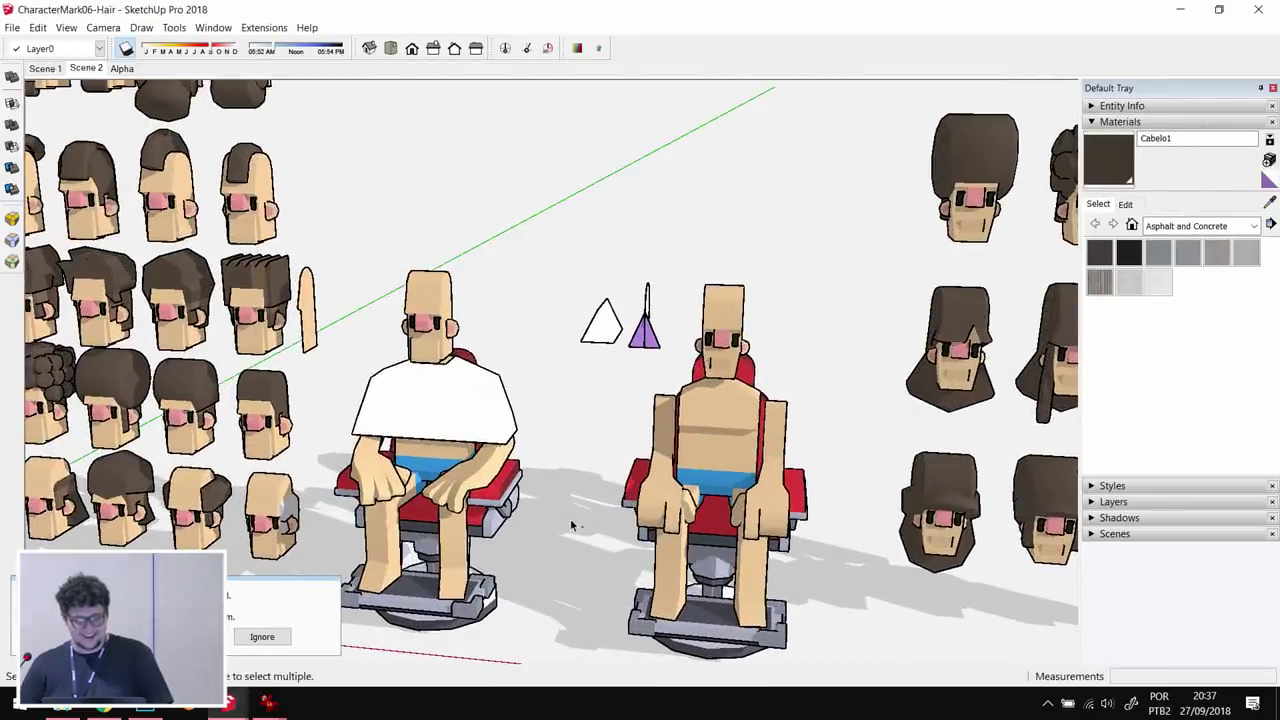
middle_drag(1000, 400, 180, 375)
scroll(510, 504, up, 5)
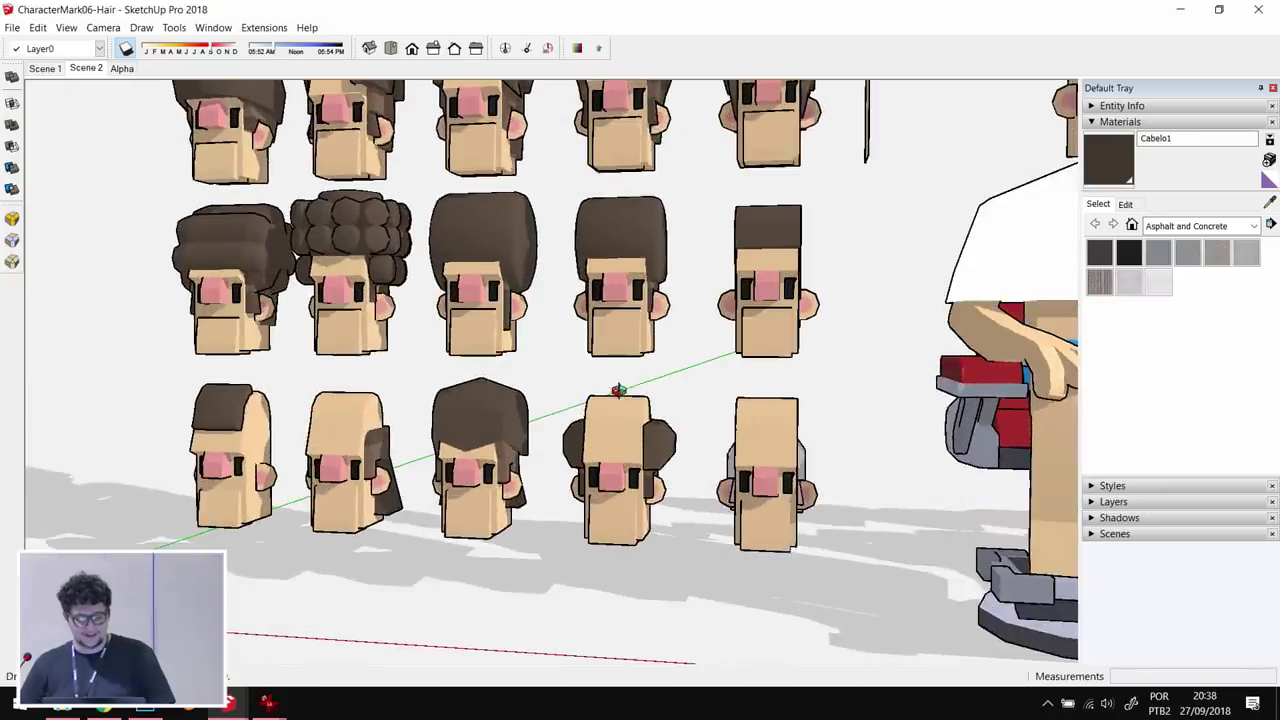
middle_drag(641, 210, 603, 433)
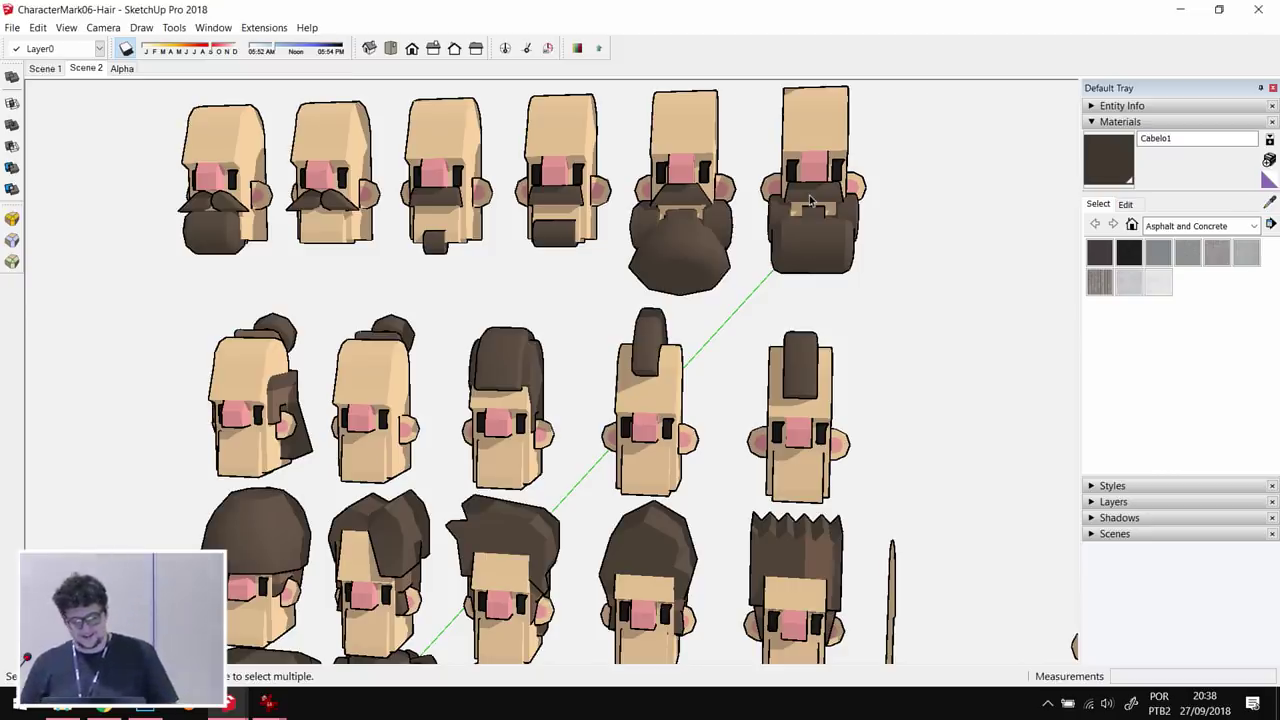
scroll(733, 247, down, 6)
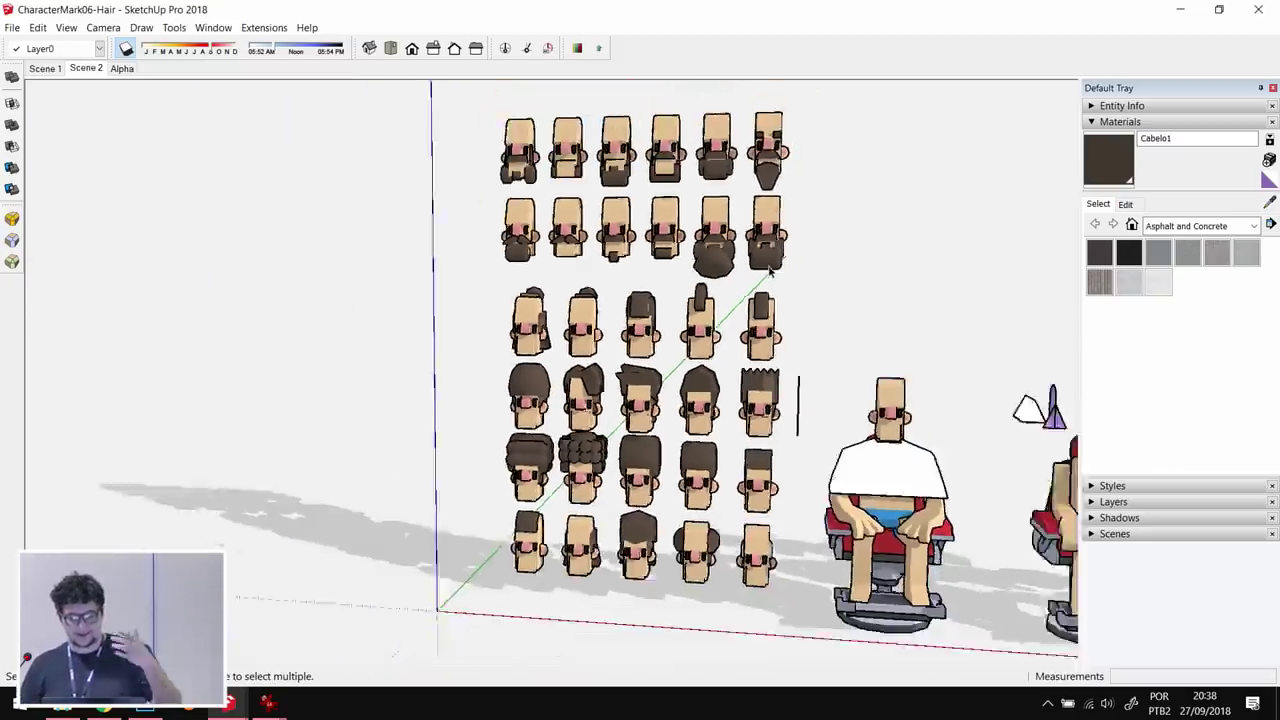
scroll(925, 356, up, 5)
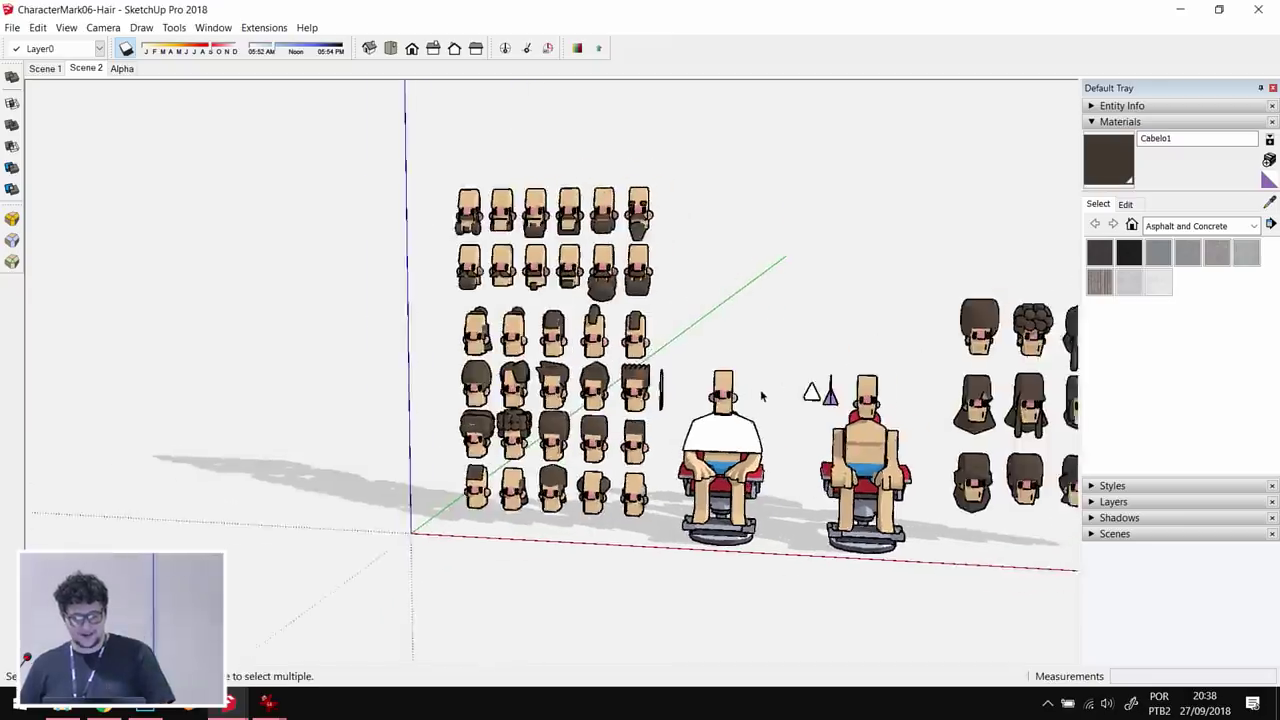
middle_drag(628, 390, 400, 365)
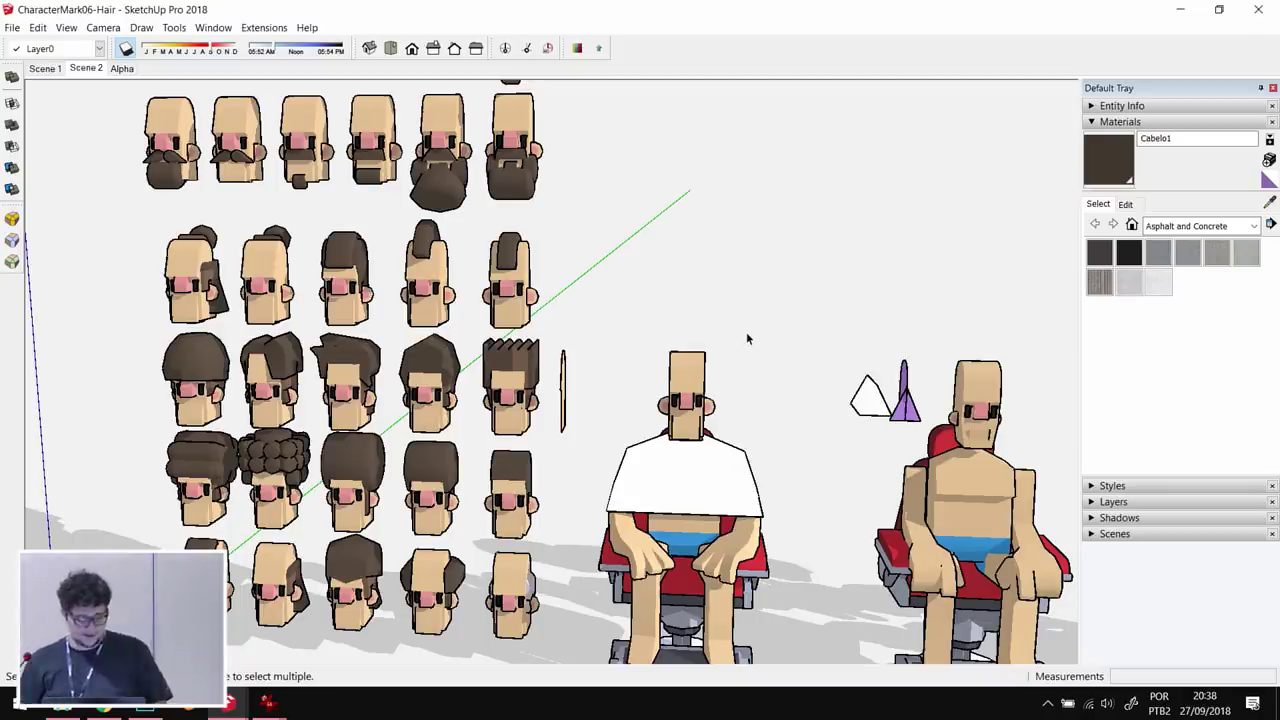
- Switch back to Characters_Mk07 and set the standard front view
key(alt+Tab)
click(785, 285)
middle_drag(785, 285, 477, 277)
scroll(538, 280, up, 3)
key(F3)
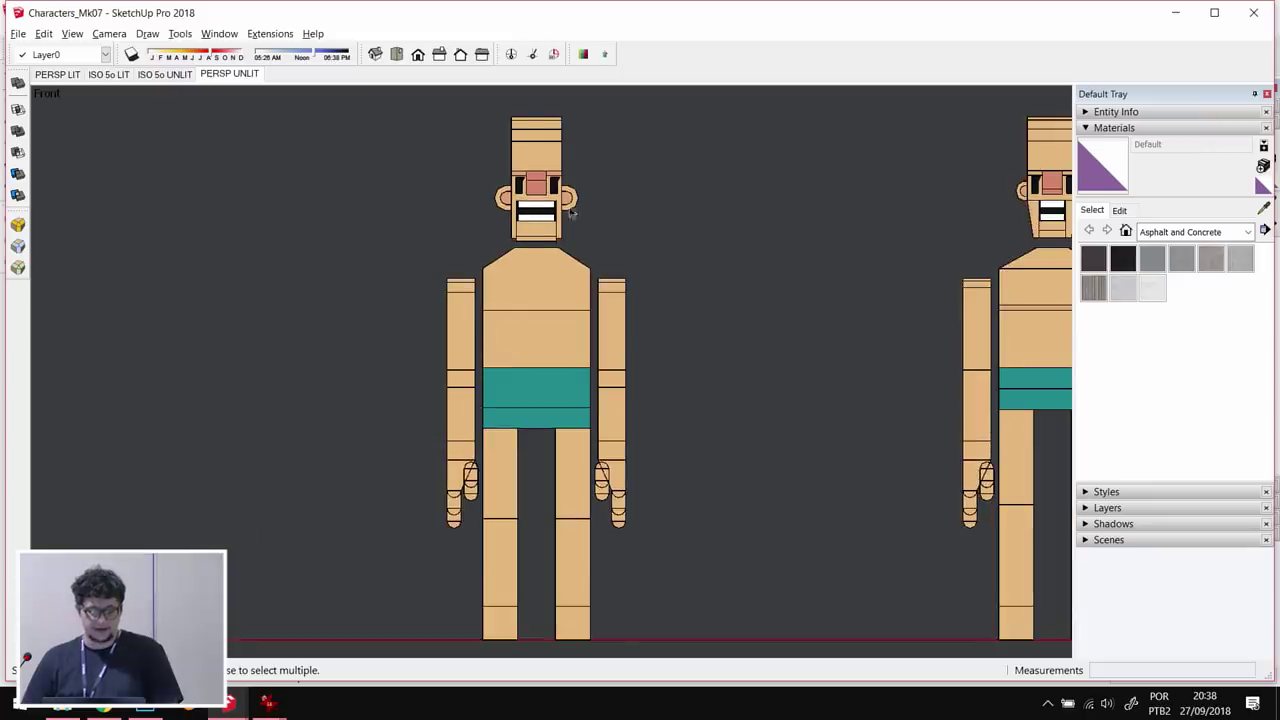
- Explode the left character group and look around its head from angled views
drag(370, 252, 372, 250)
right_click(538, 187)
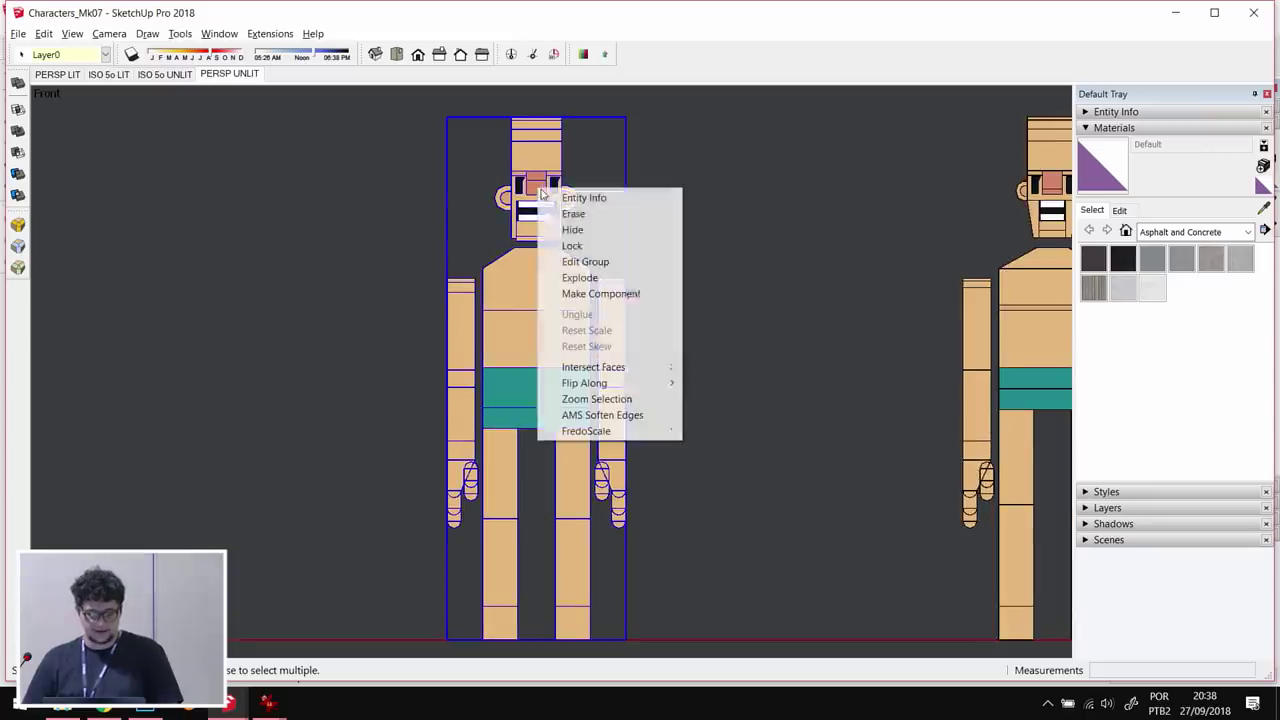
click(607, 279)
drag(680, 120, 418, 226)
key(m)
middle_drag(651, 200, 540, 268)
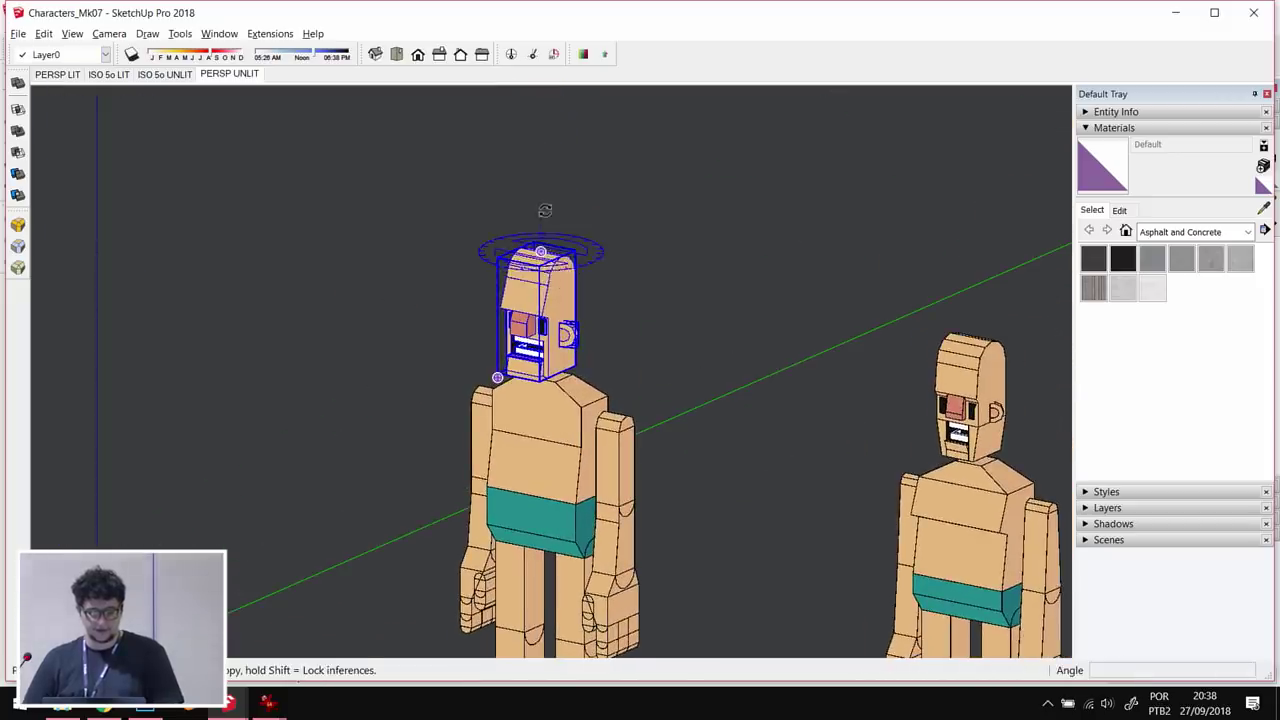
key(space)
middle_drag(680, 291, 706, 334)
click(674, 371)
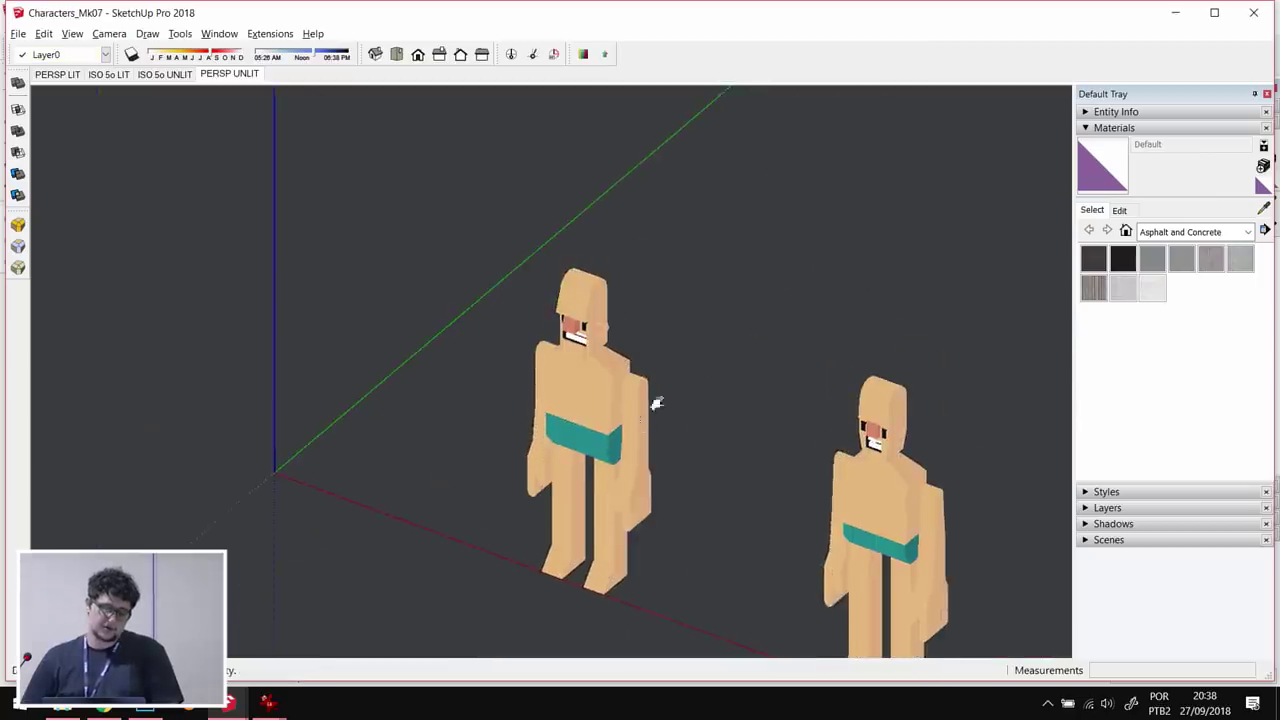
middle_drag(634, 417, 703, 323)
- Toggle edge display off and back on while viewing the characters from front and above
key(ctrl+e)
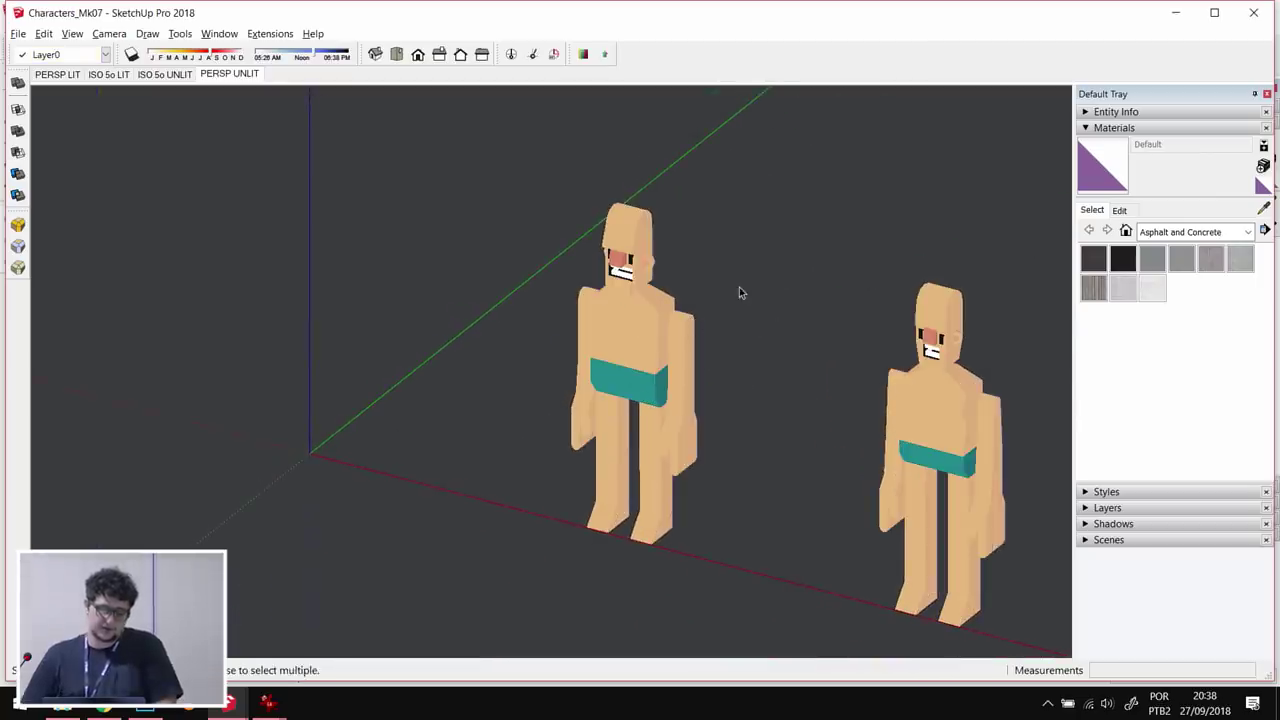
key(ctrl+e)
key(ctrl+e)
middle_drag(712, 332, 731, 325)
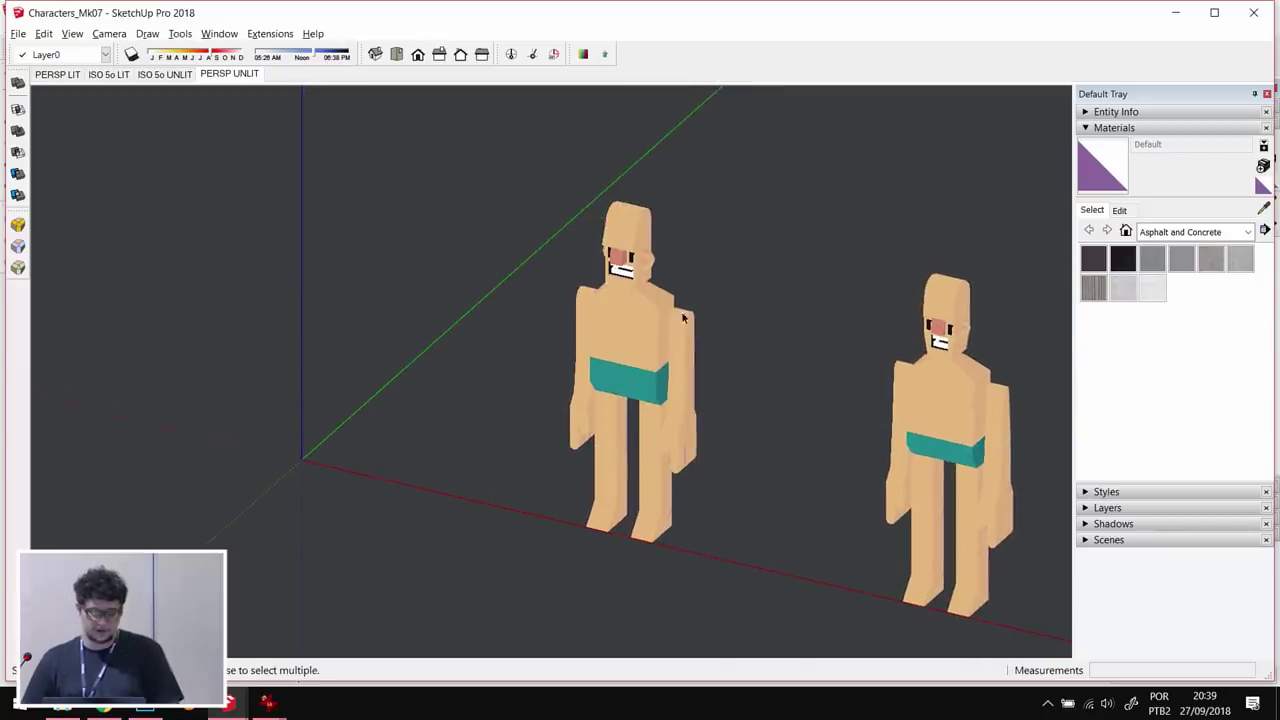
key(F4)
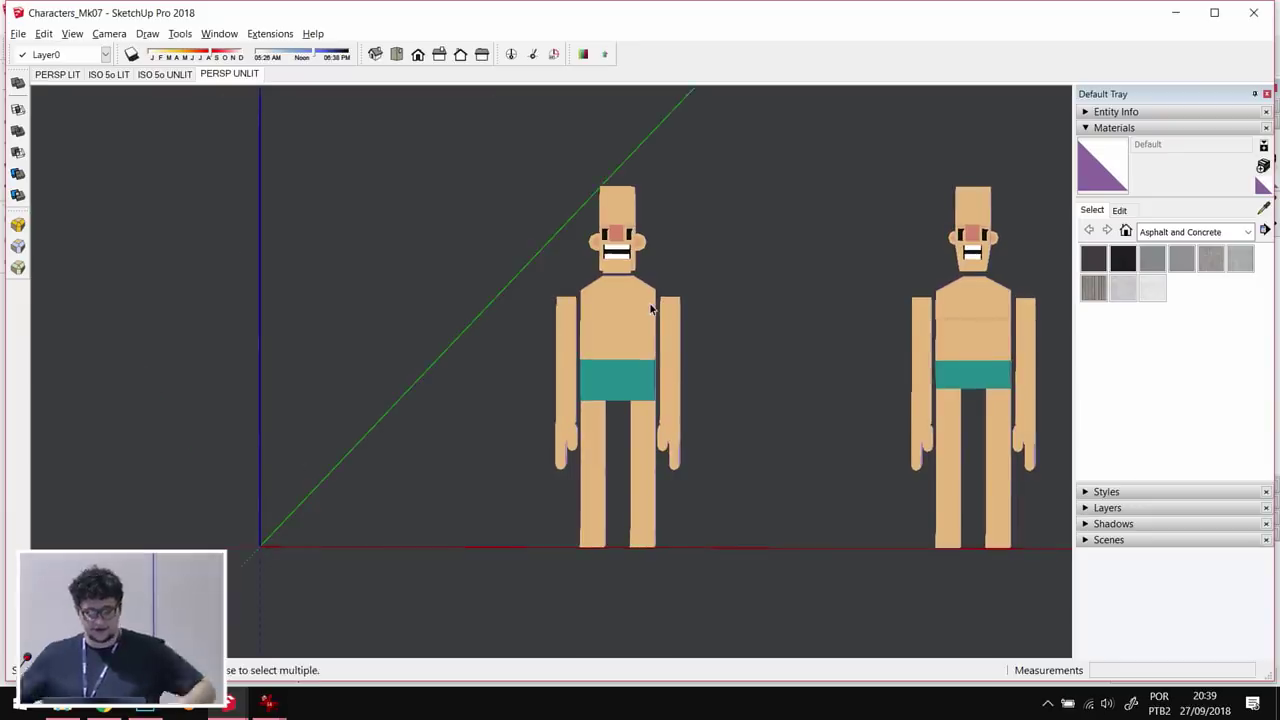
middle_drag(745, 337, 700, 320)
key(ctrl+e)
- Try scaling the chin block upward, then undo it to reveal the teeth
scroll(598, 303, up, 5)
click(598, 303)
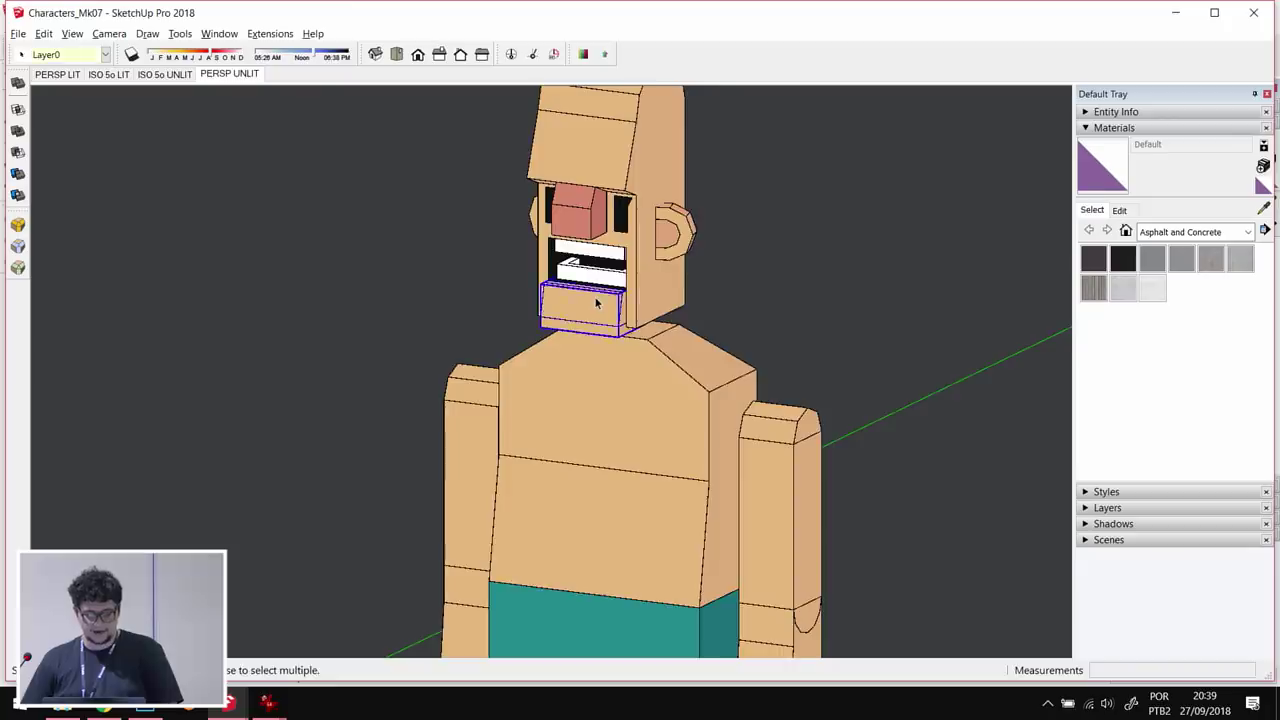
scroll(795, 395, up, 3)
scroll(795, 395, up, 2)
key(s)
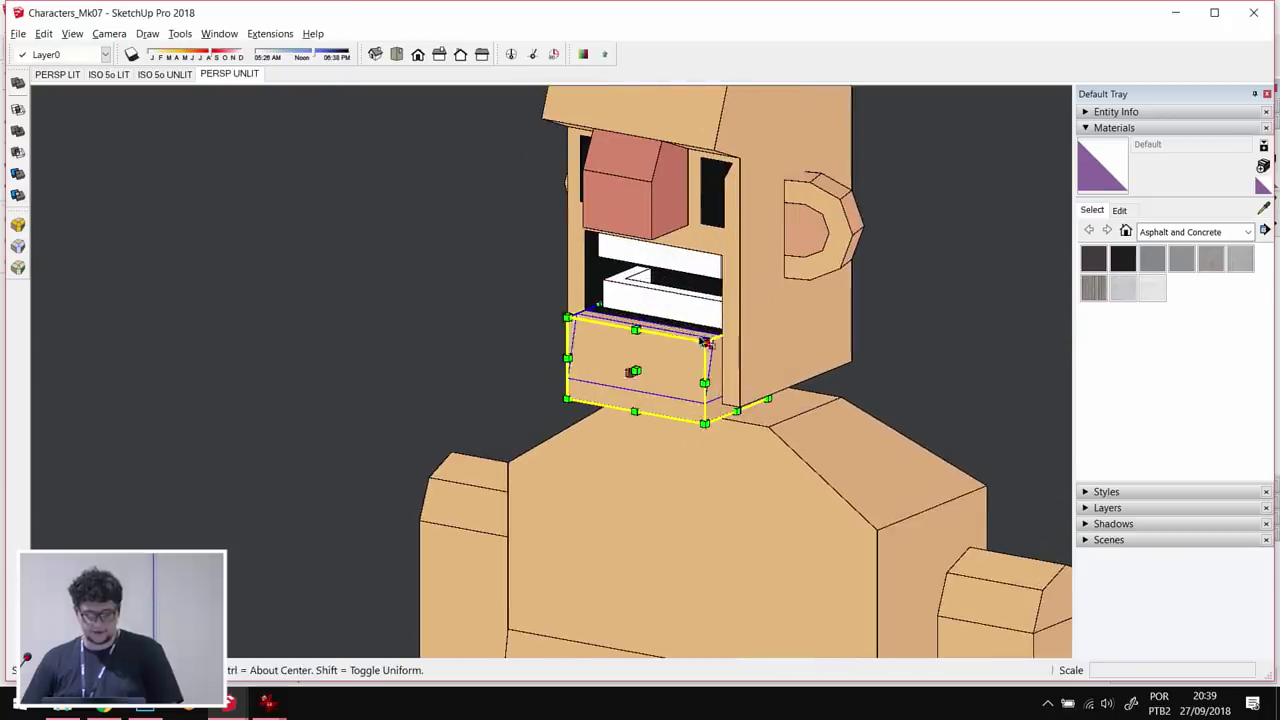
drag(667, 318, 783, 265)
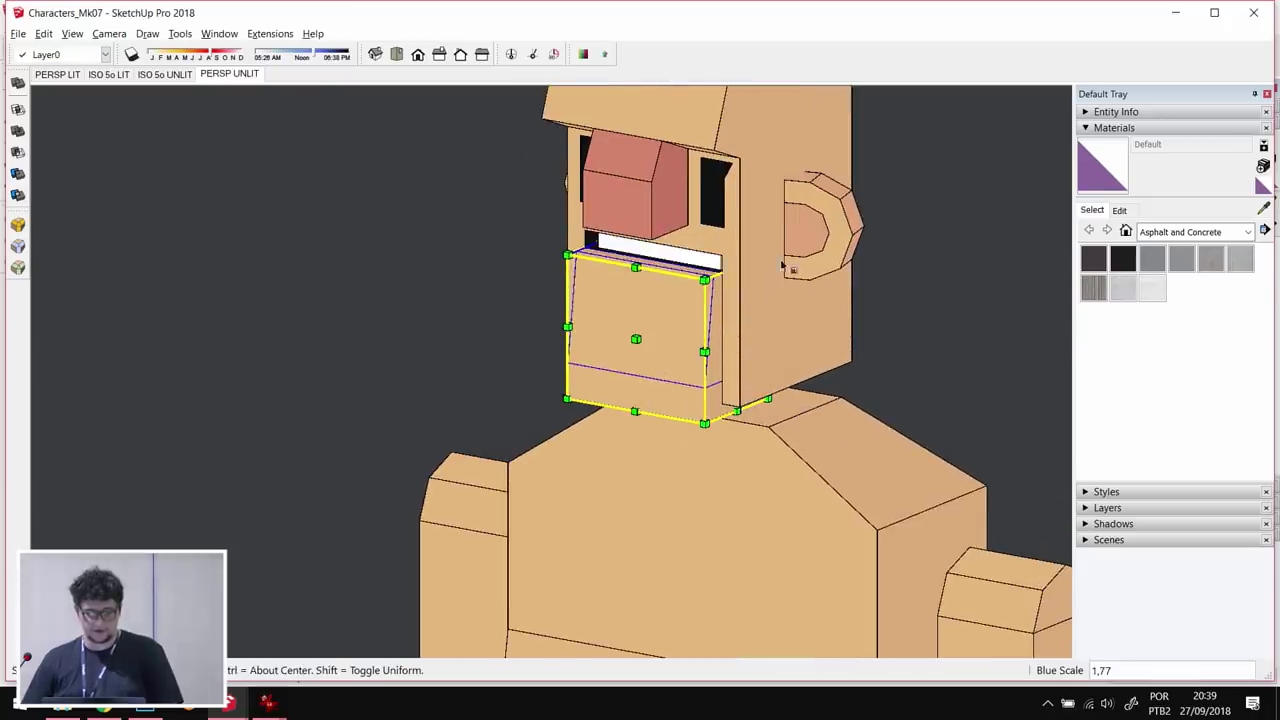
key(Escape)
drag(667, 318, 668, 238)
key(space)
middle_drag(668, 238, 846, 302)
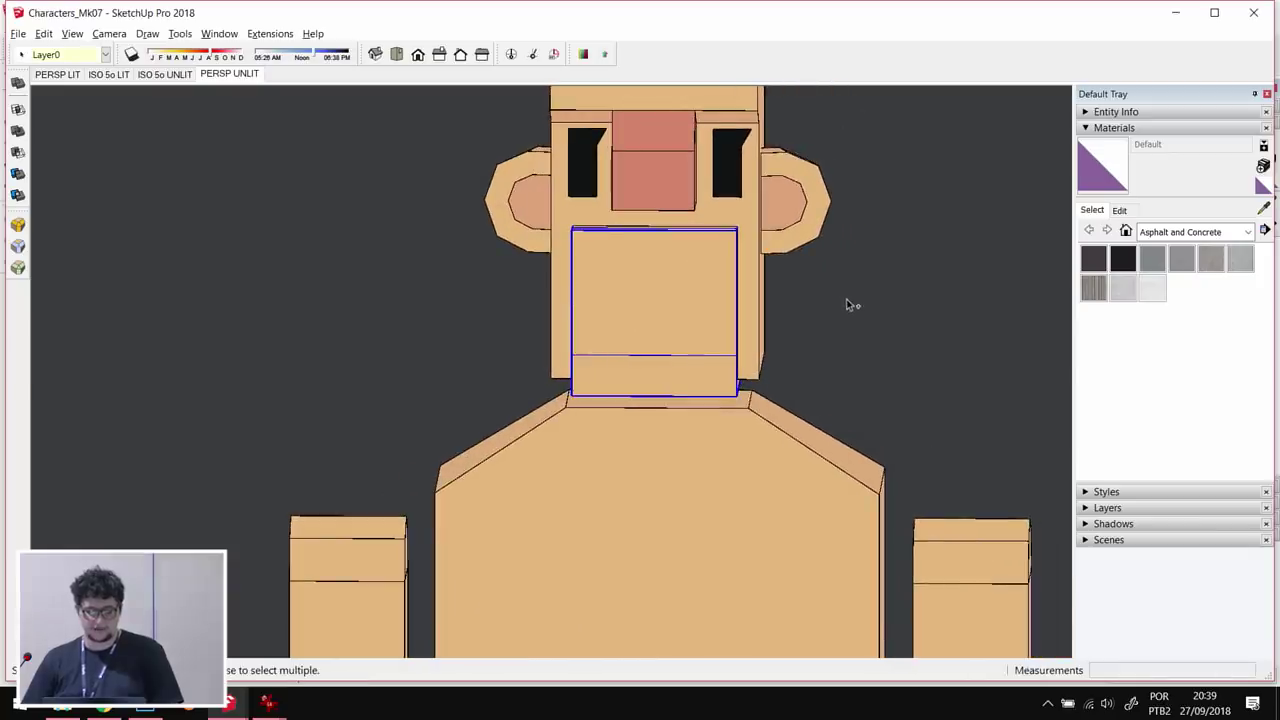
key(ctrl+z)
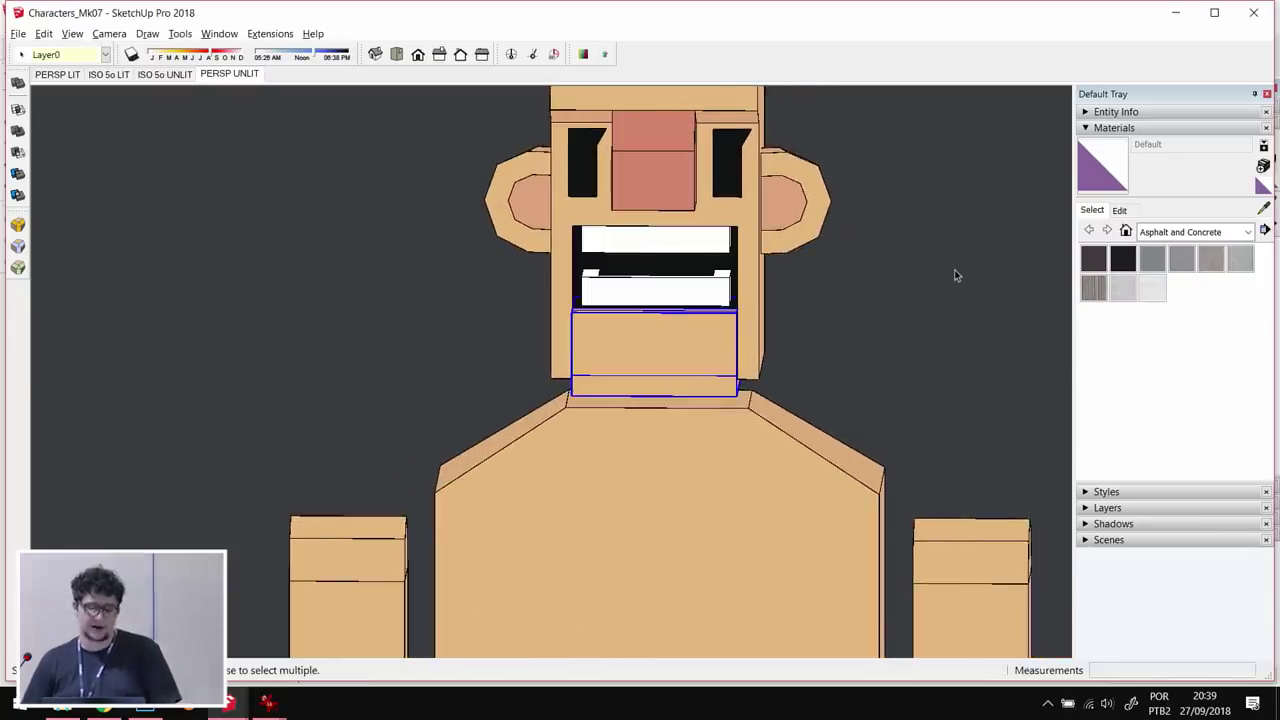
- Inside the head group, move the top-front corner up to form a brow
middle_drag(651, 197, 748, 242)
double_click(749, 242)
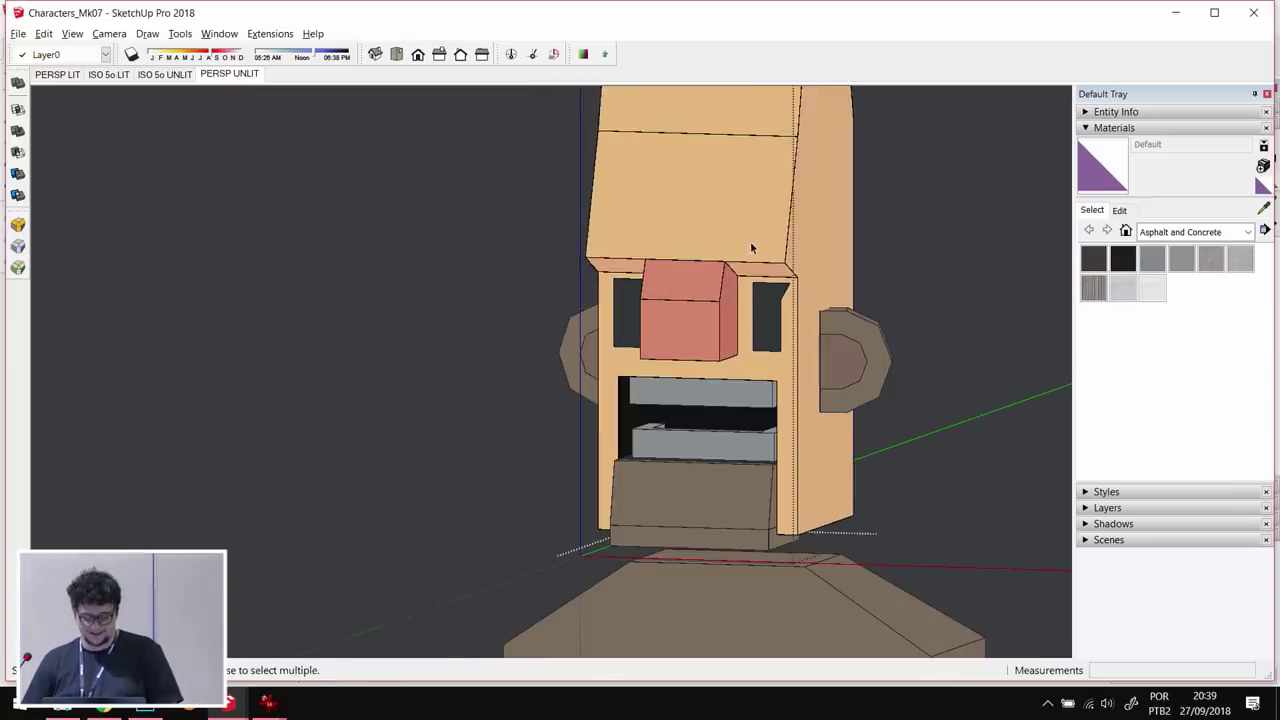
key(m)
click(781, 262)
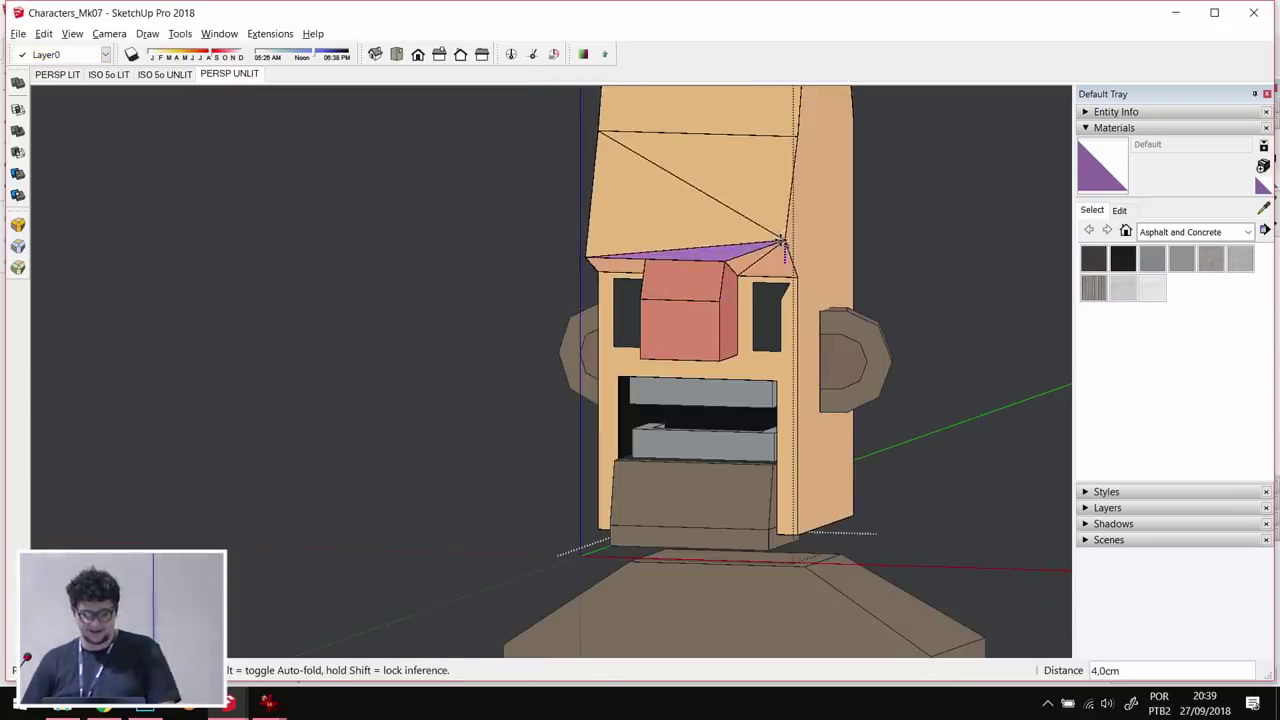
click(588, 236)
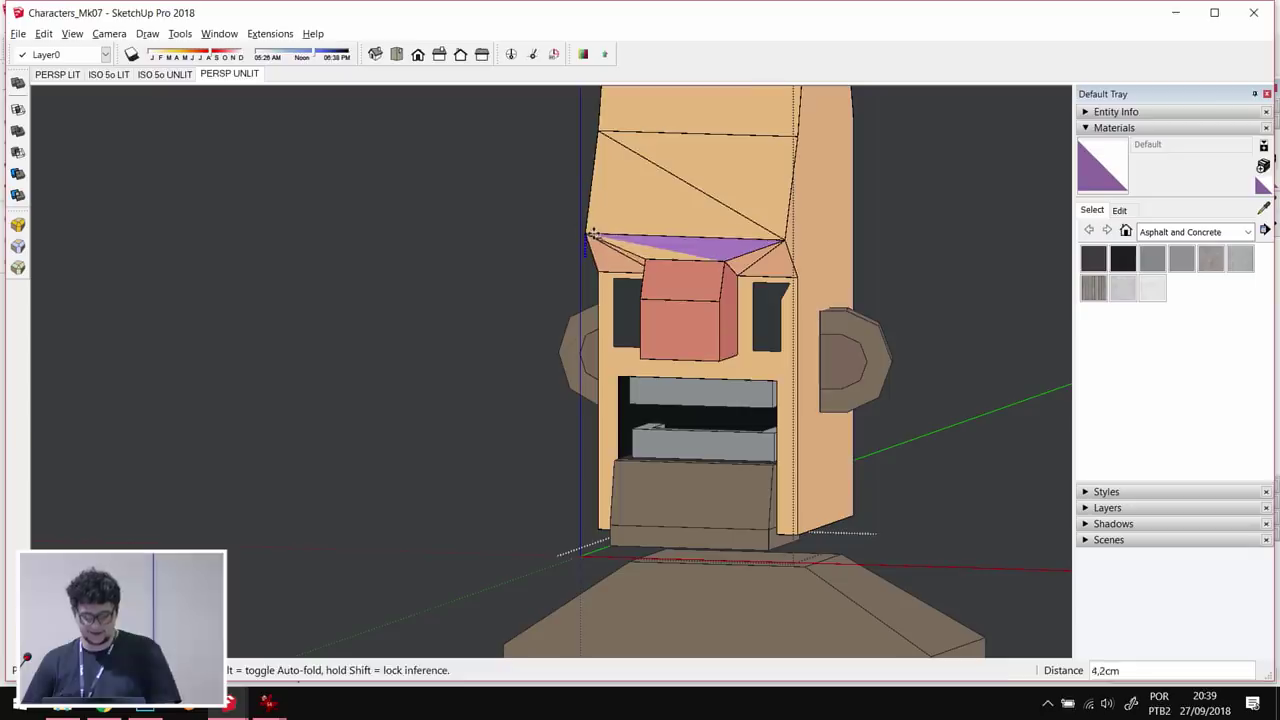
key(space)
- Paint the exposed purple brow faces with the sampled skin material
key(b)
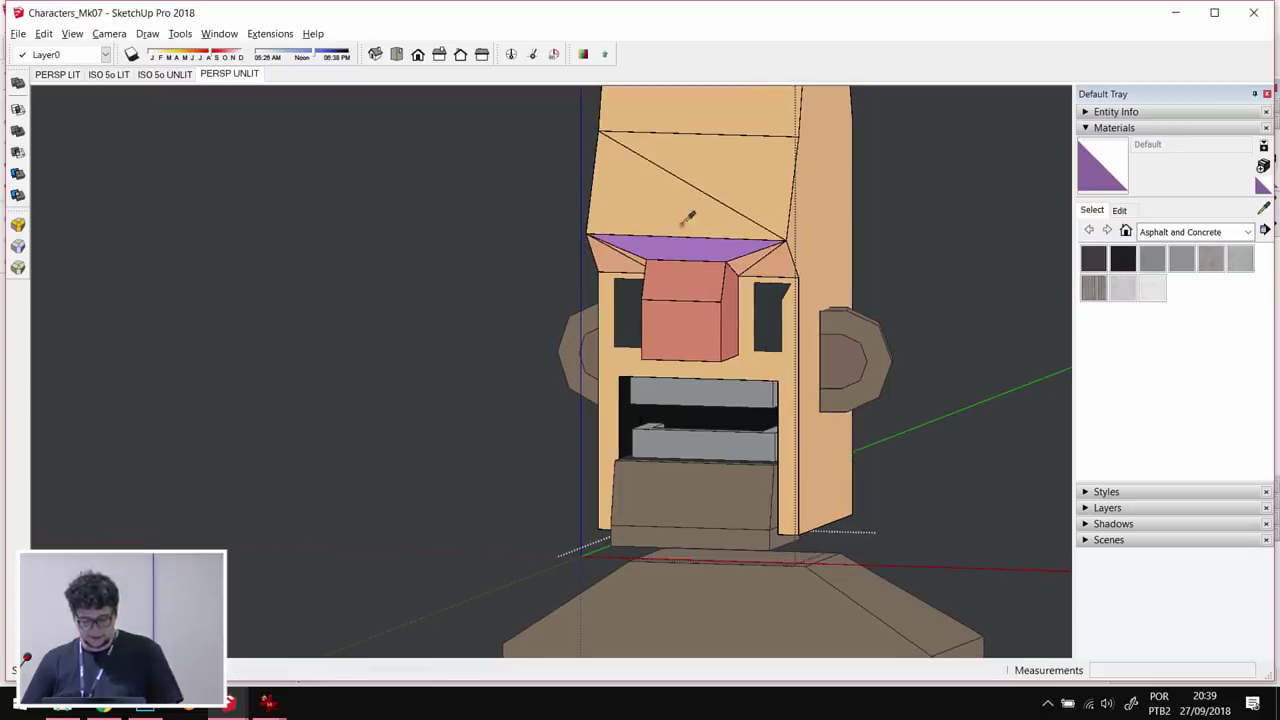
alt+click(686, 214)
click(694, 243)
key(space)
click(592, 294)
middle_drag(592, 294, 682, 280)
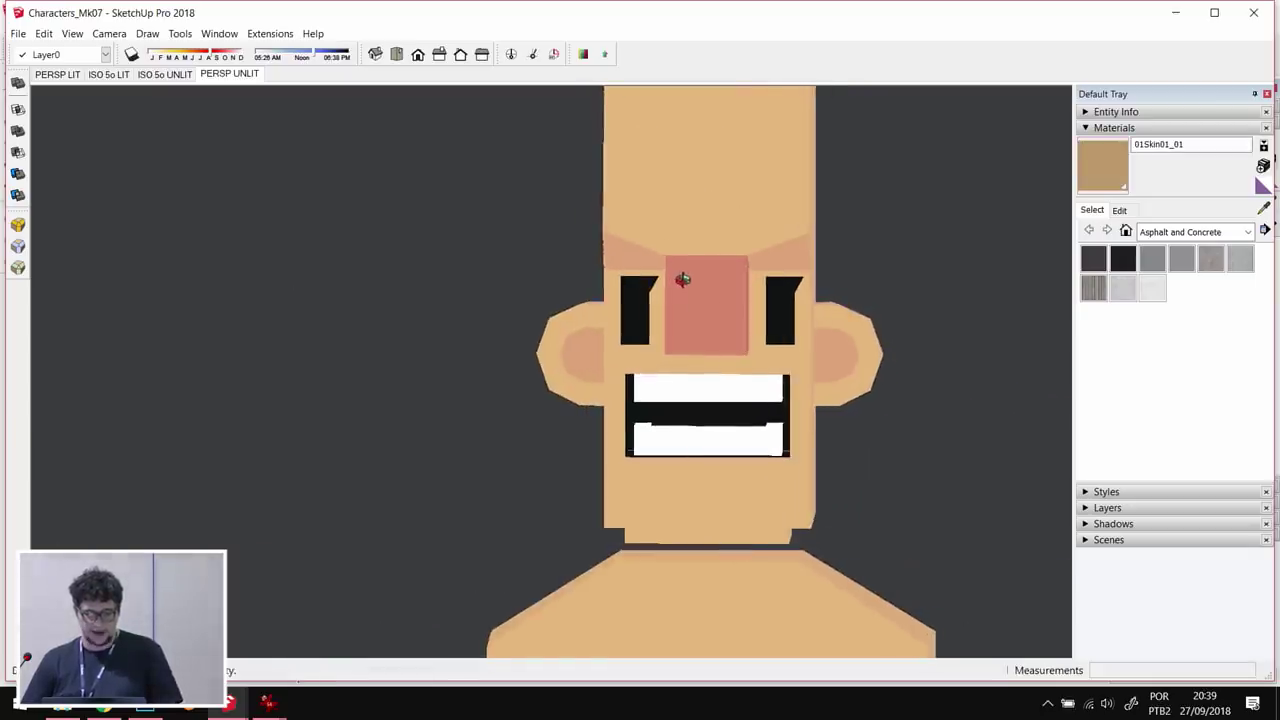
middle_drag(1060, 395, 660, 346)
- Move the jaw group out left of the head and remove the white teeth
scroll(660, 346, down, 6)
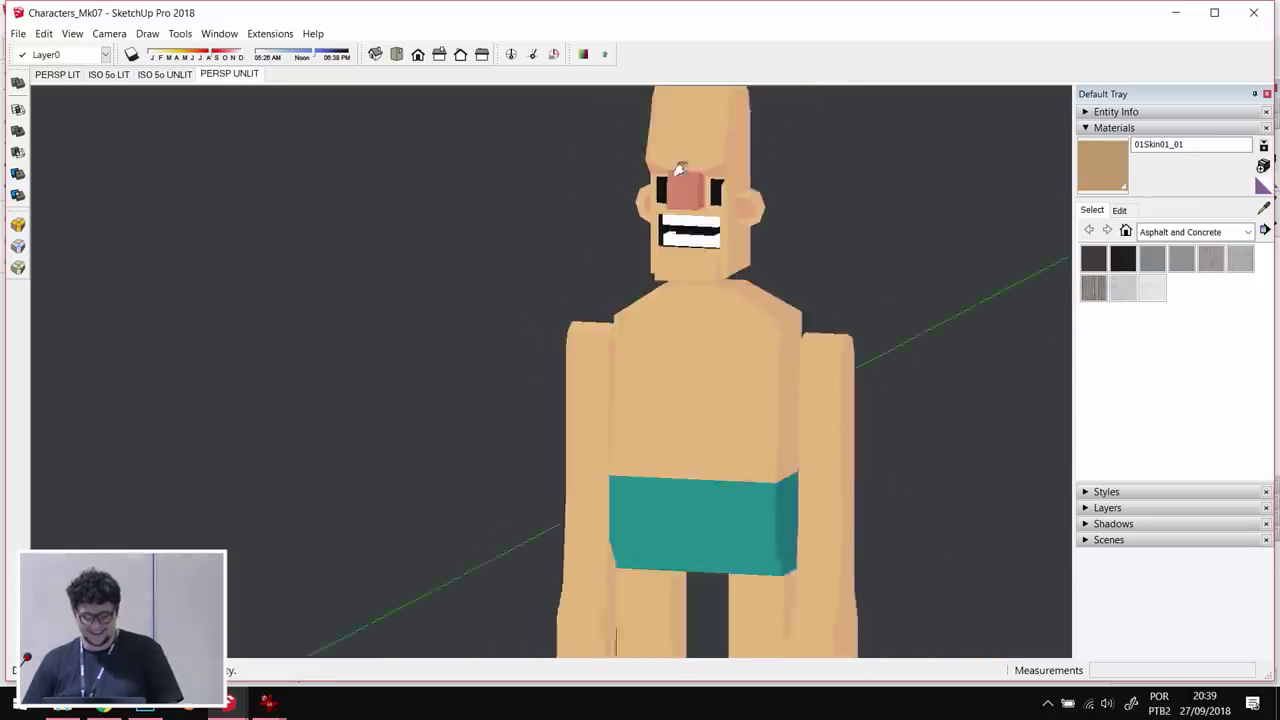
scroll(770, 407, down, 4)
middle_drag(749, 414, 640, 320)
scroll(716, 296, up, 5)
click(716, 296)
key(m)
drag(843, 314, 657, 337)
key(space)
middle_drag(571, 371, 606, 312)
scroll(645, 291, up, 3)
key(Delete)
- Inspect the head's connected faces and ear group, then select the whole character
click(615, 288)
double_click(602, 290)
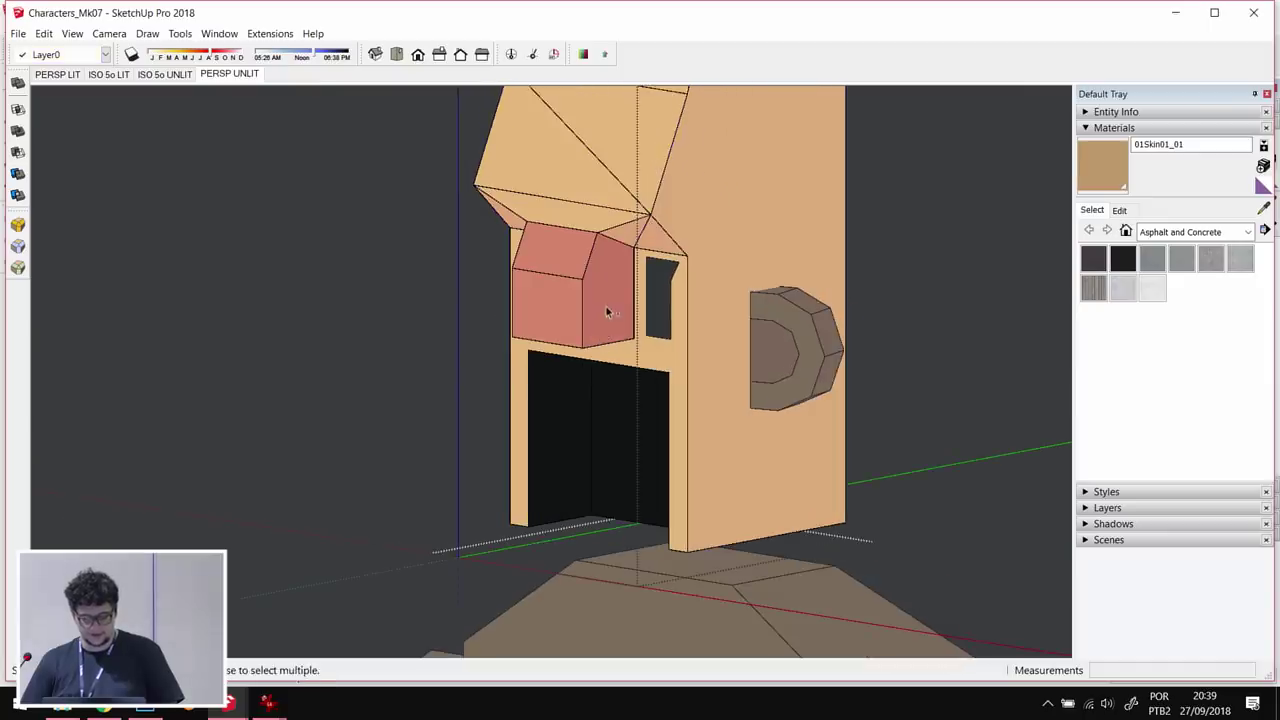
triple_click(744, 232)
middle_drag(720, 303, 640, 426)
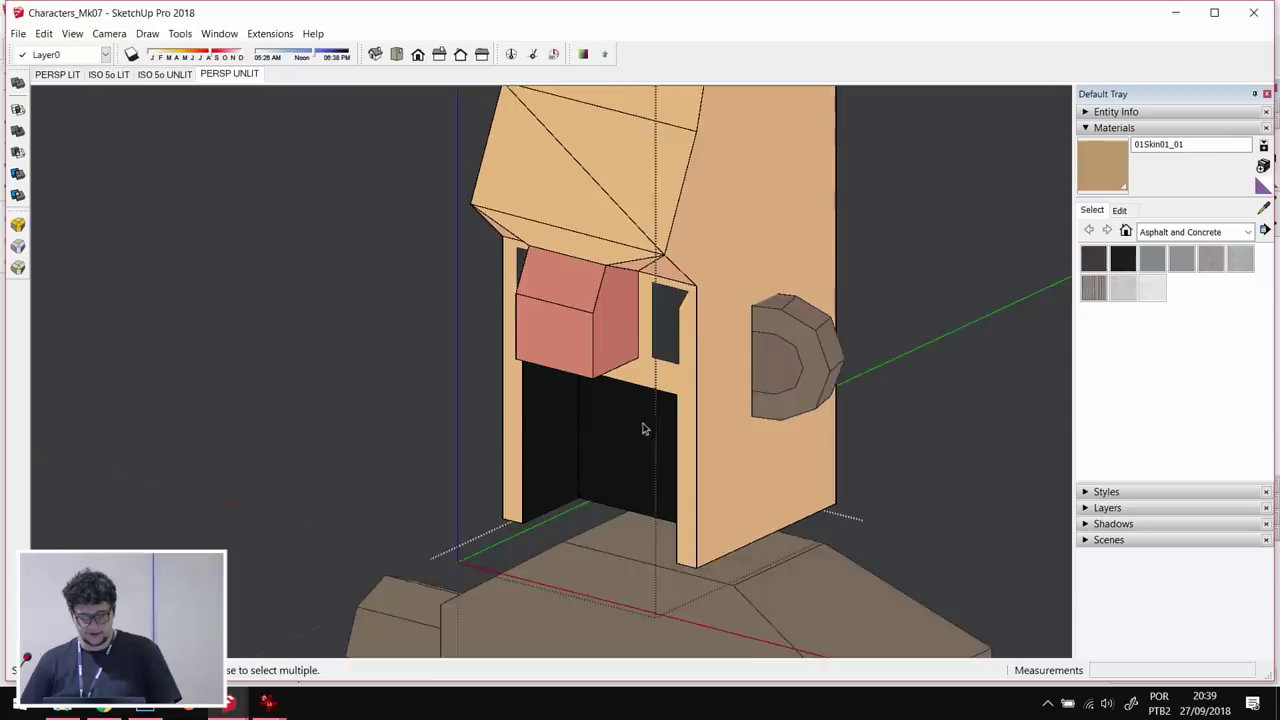
click(779, 385)
middle_drag(779, 385, 667, 366)
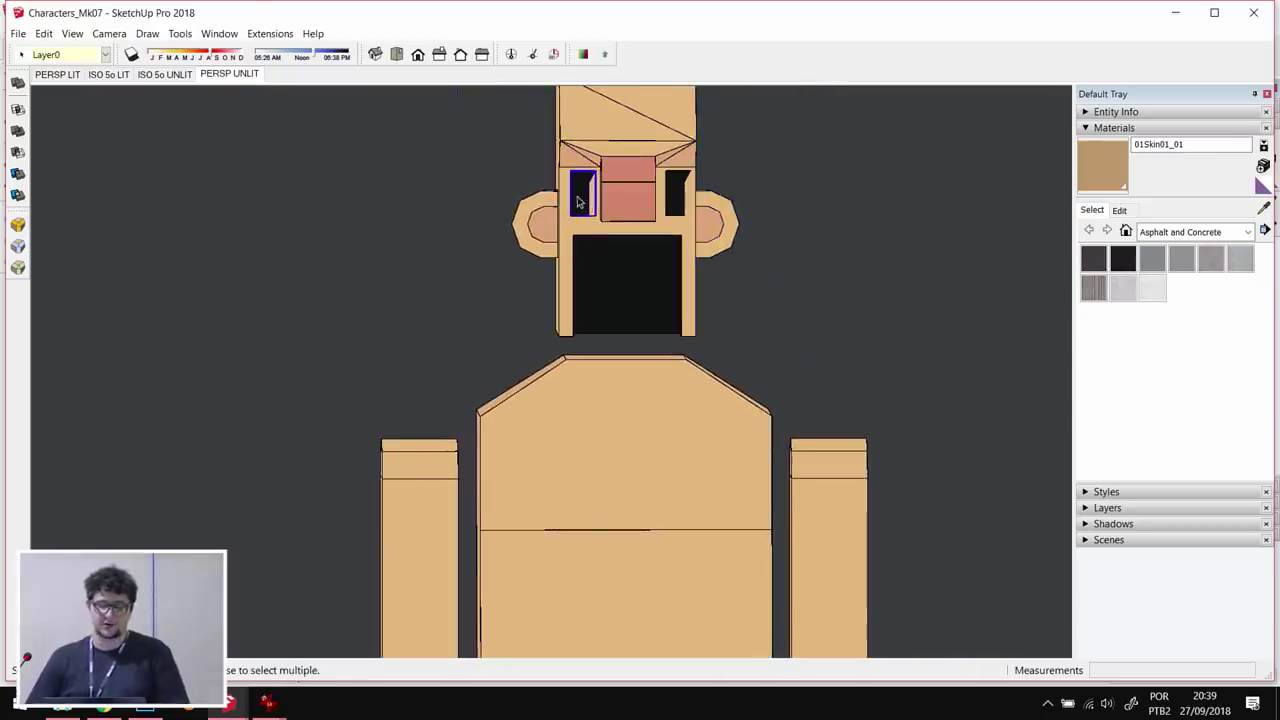
middle_drag(670, 201, 579, 338)
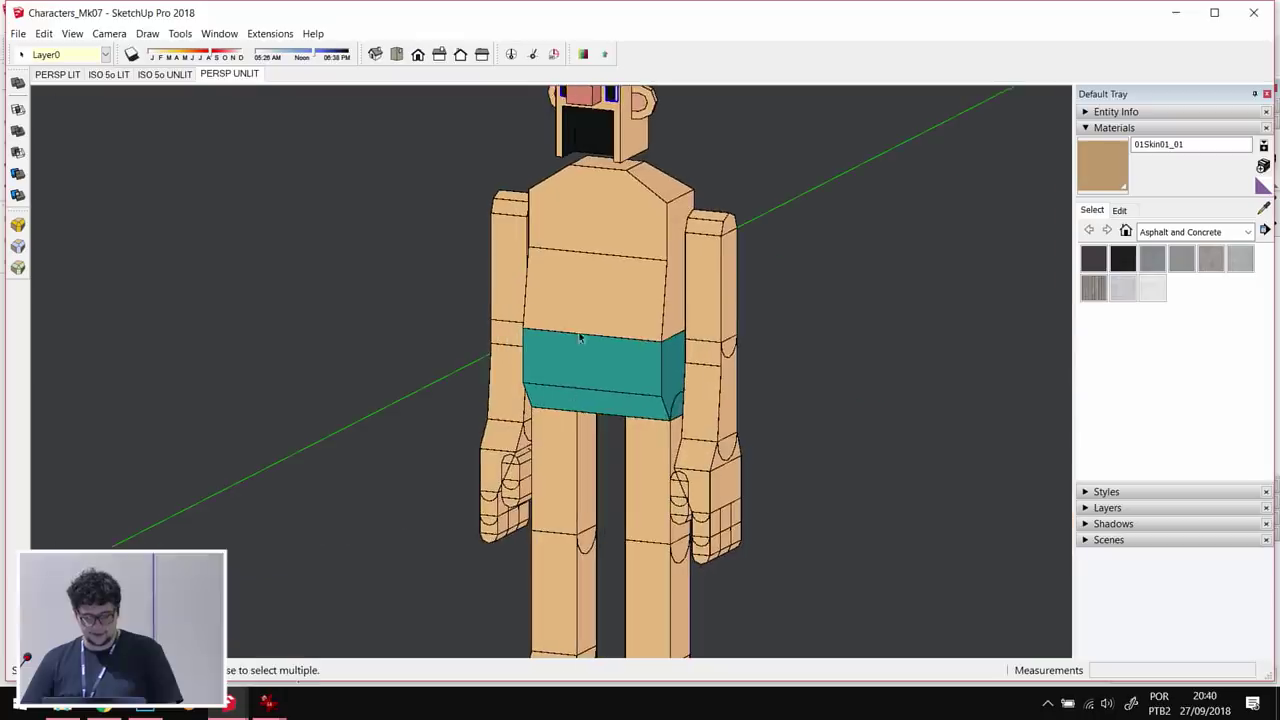
drag(577, 571, 578, 570)
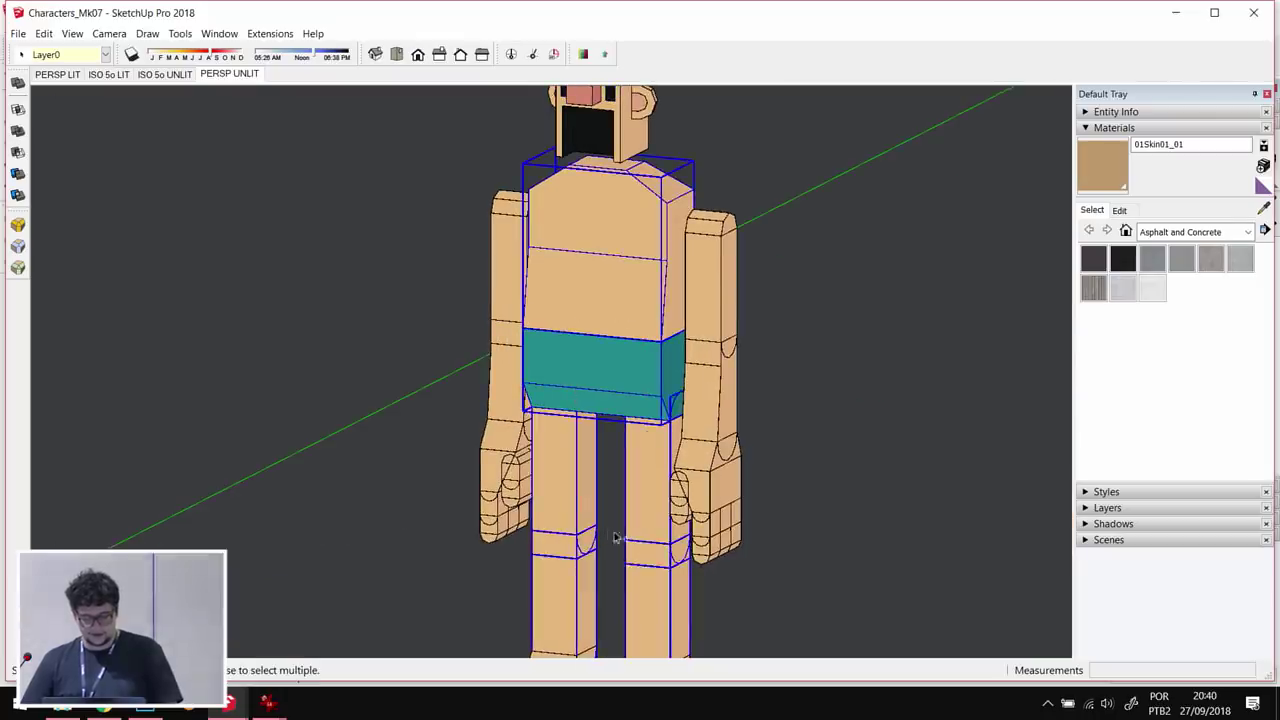
- Select the torso and leg groups and delete them
middle_drag(608, 534, 627, 500)
click(627, 500)
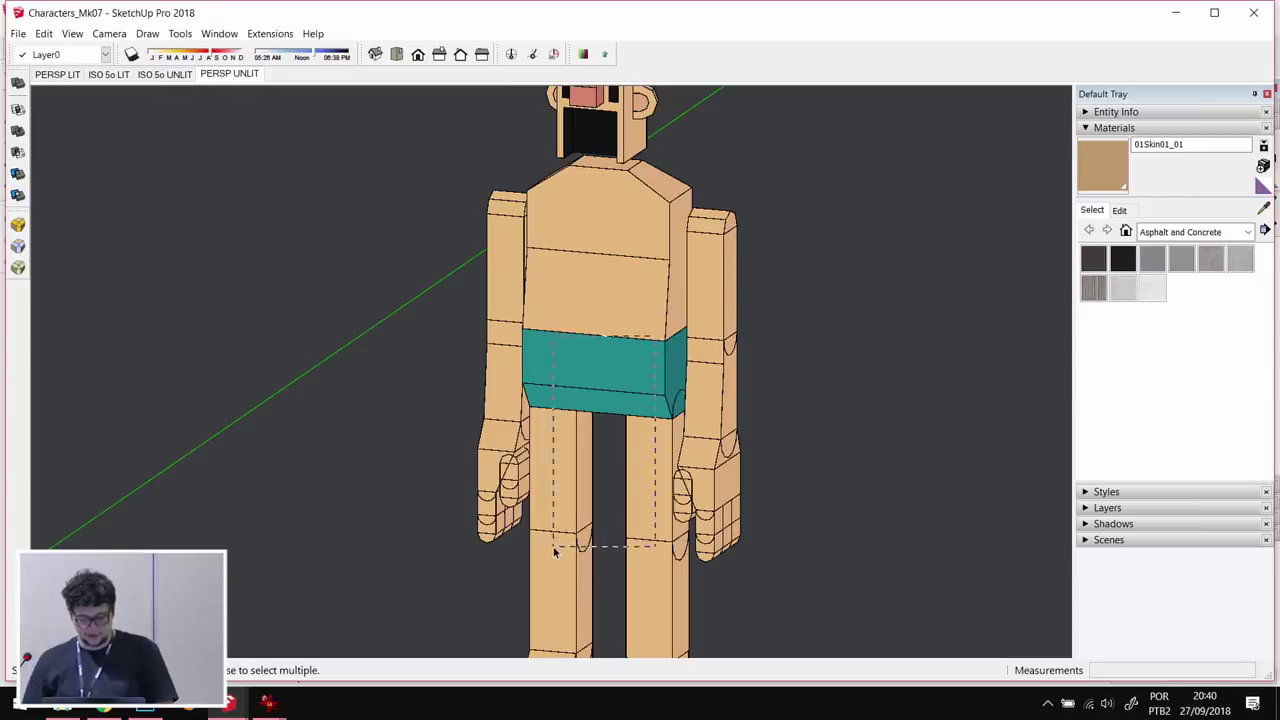
drag(555, 550, 555, 550)
key(Delete)
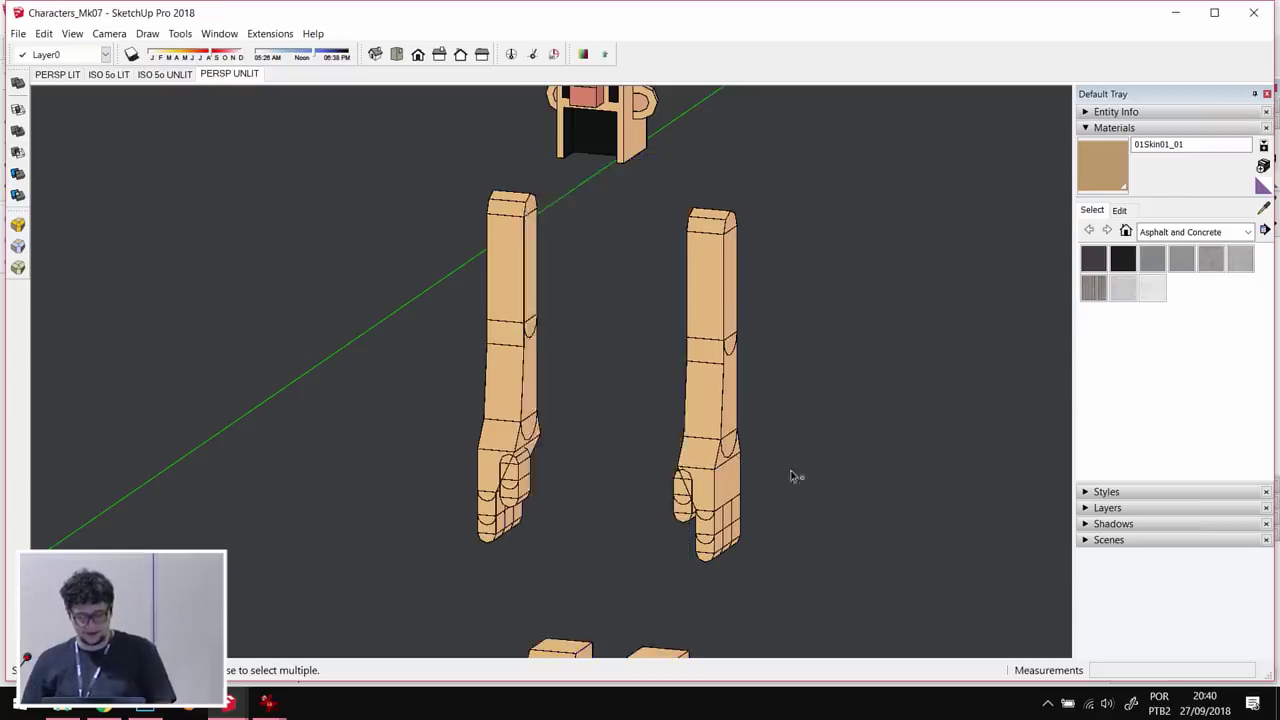
- Delete the right limb's middle section and select the remaining limb
scroll(700, 440, up, 8)
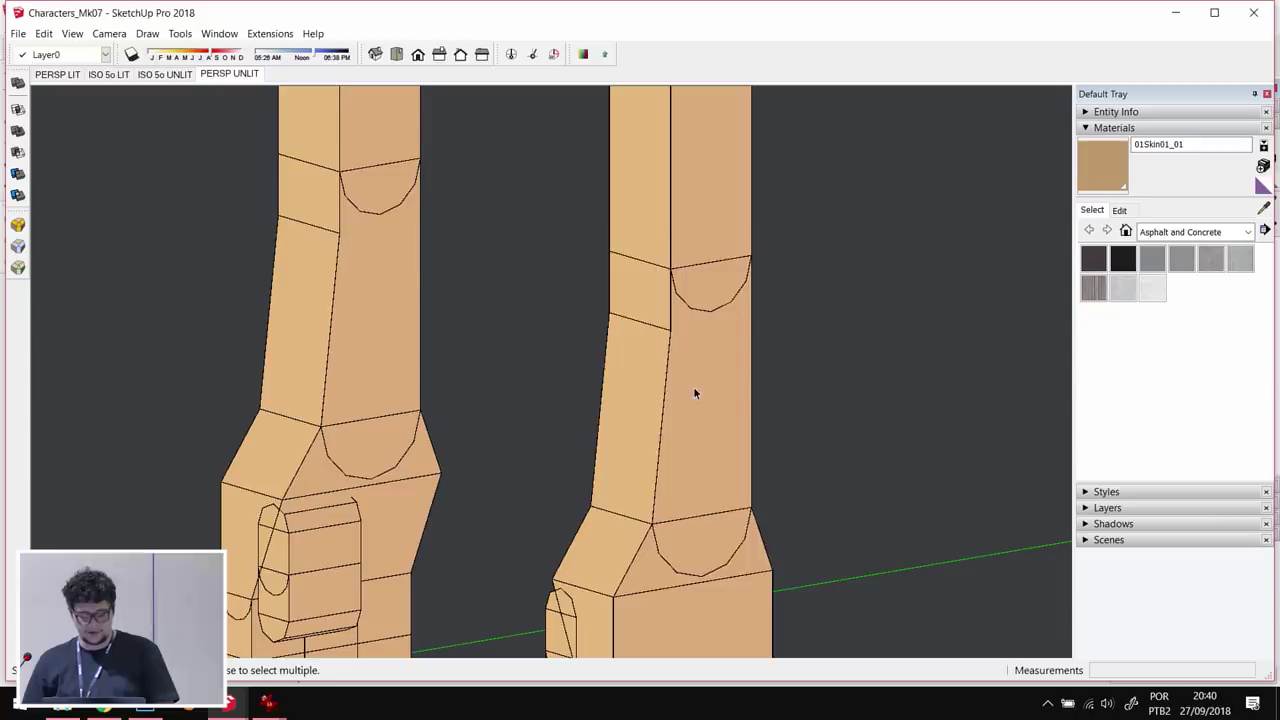
click(693, 386)
key(Delete)
middle_drag(686, 278, 689, 457)
click(691, 347)
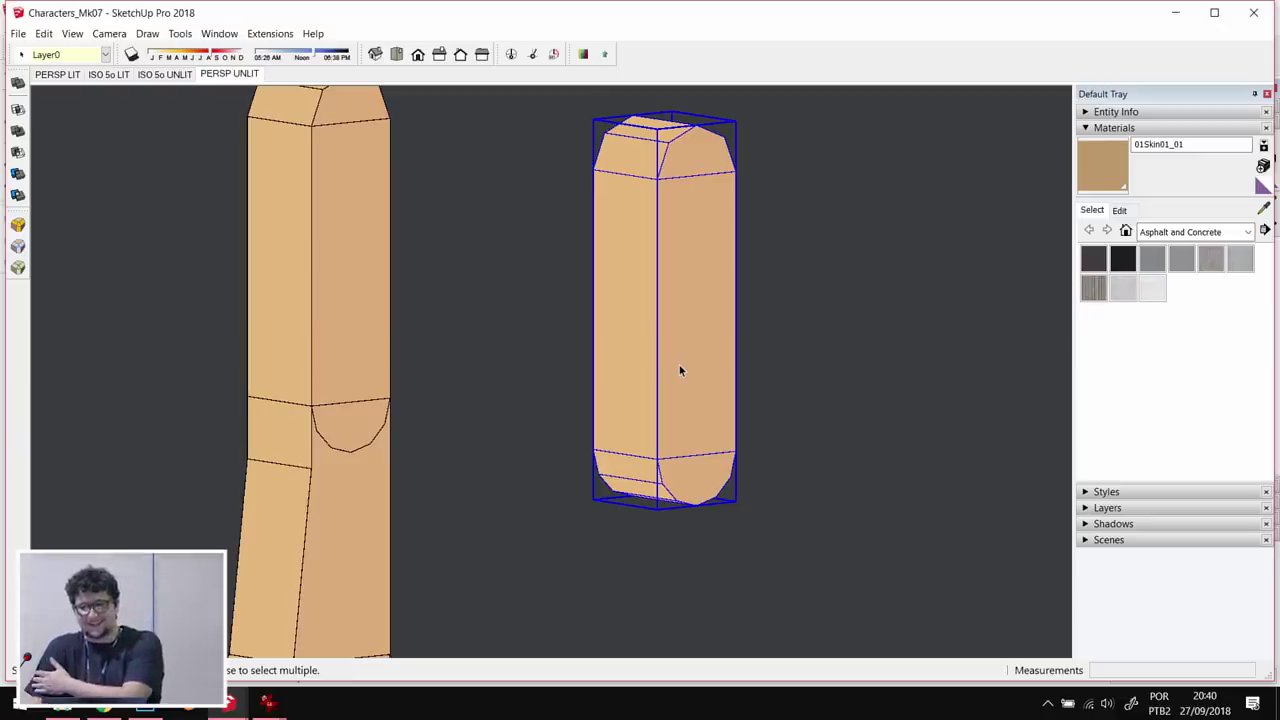
- Draw a rectangle across the limb from its edge to its corner
scroll(630, 440, up, 4)
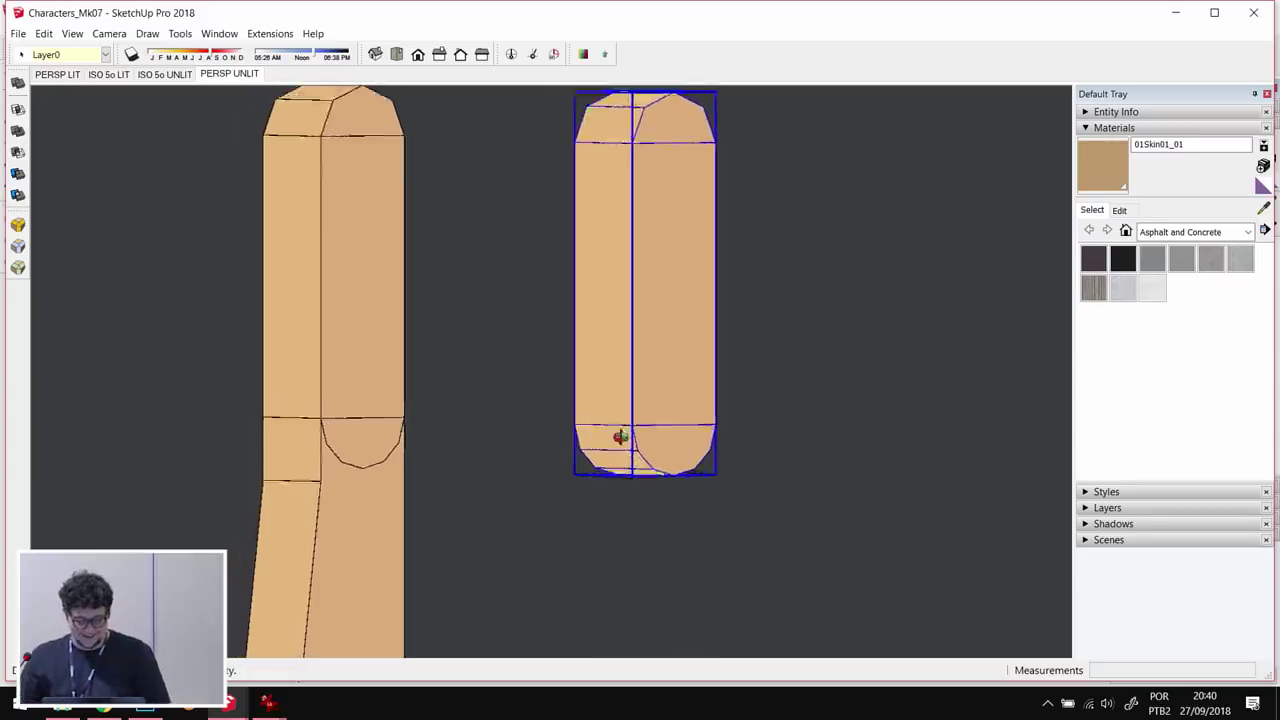
mouse_move(623, 423)
middle_down()
mouse_move(725, 485)
mouse_move(820, 574)
mouse_move(714, 443)
mouse_move(600, 515)
middle_up()
key(r)
click(584, 495)
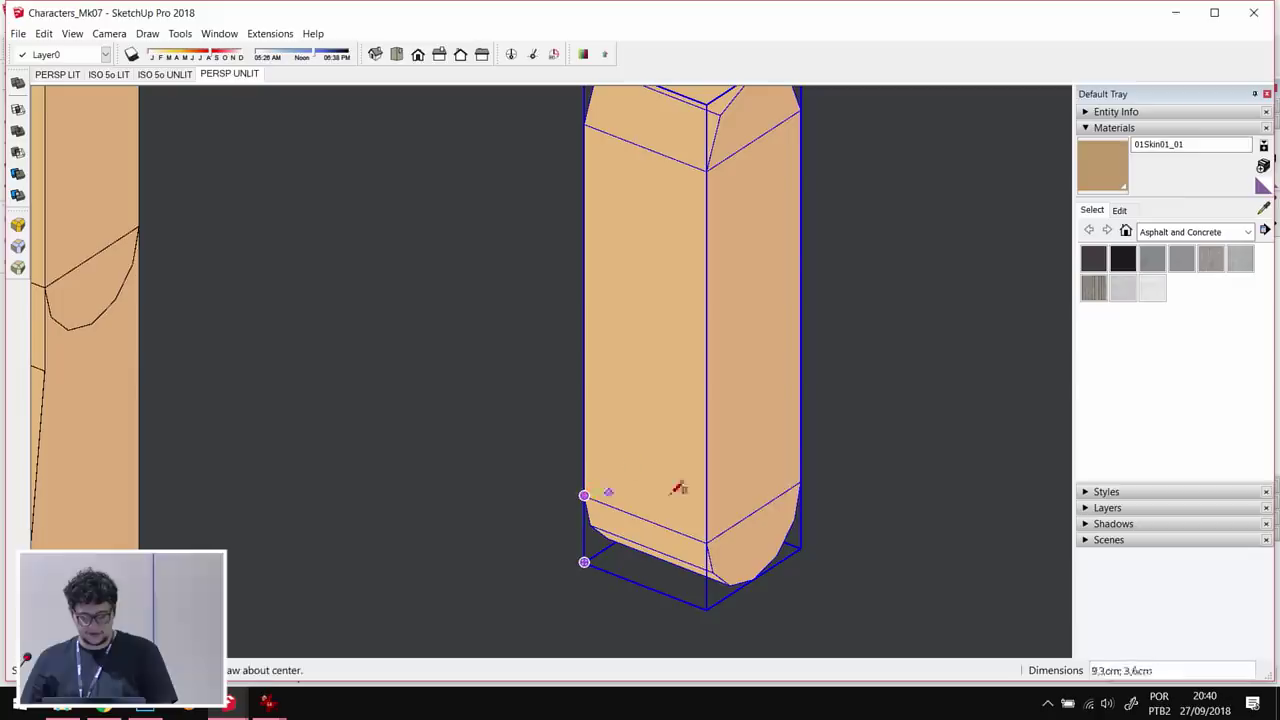
click(801, 481)
- Deselect the limb, select a leg group and start the Rotate tool
middle_drag(714, 514, 646, 346)
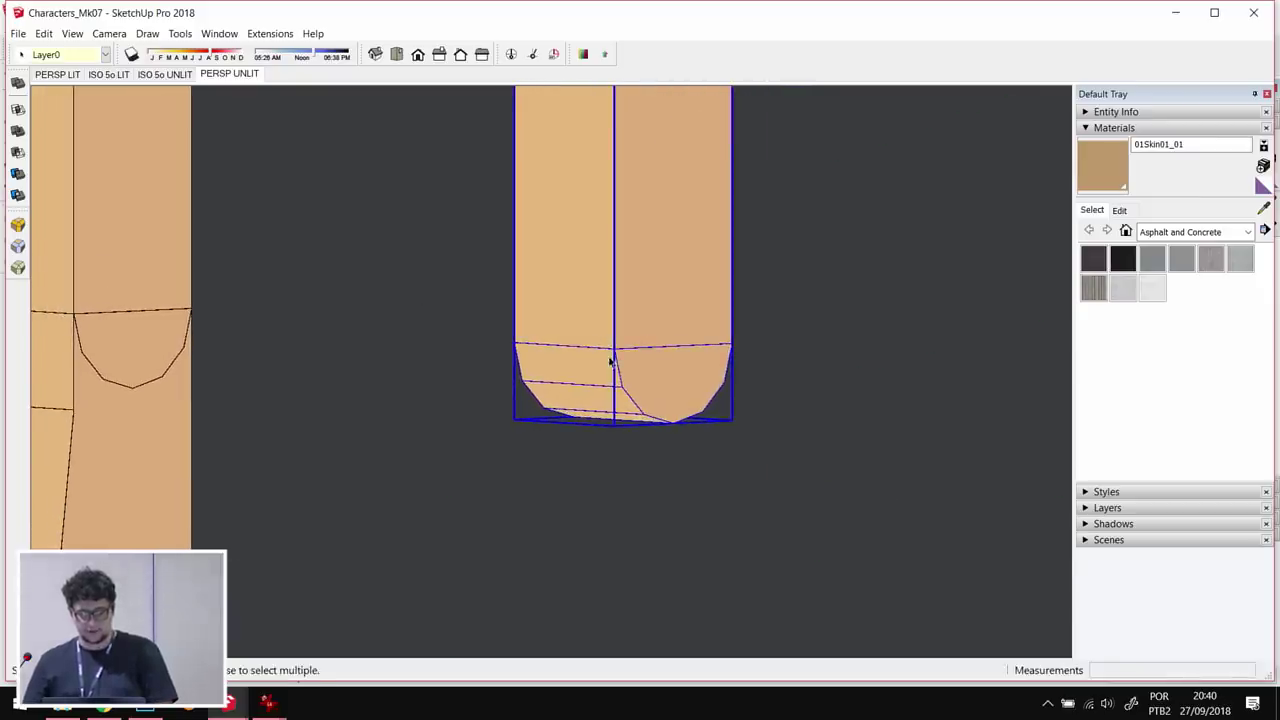
middle_drag(617, 367, 474, 356)
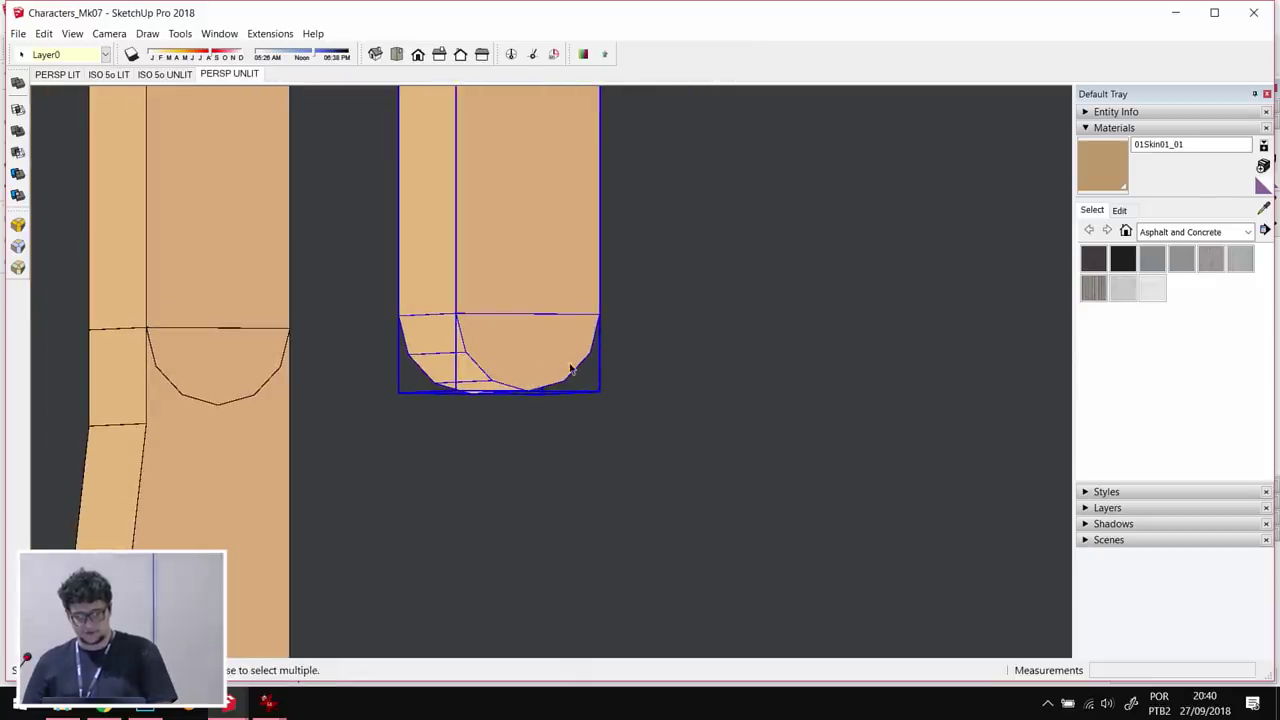
middle_drag(505, 352, 486, 280)
key(Escape)
middle_drag(443, 206, 660, 443)
click(553, 316)
scroll(567, 250, up, 3)
key(q)
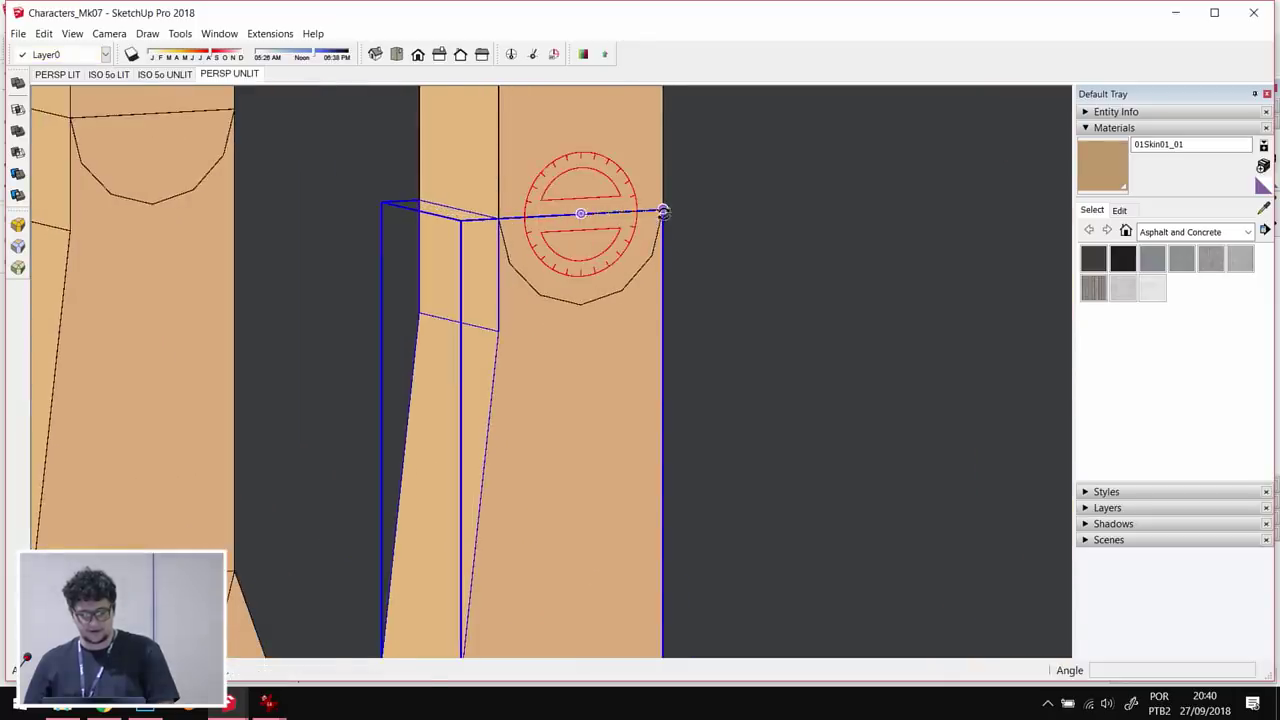
- Bend the limb 60 degrees around a pivot at its joint
click(663, 211)
click(623, 288)
middle_drag(657, 306, 629, 343)
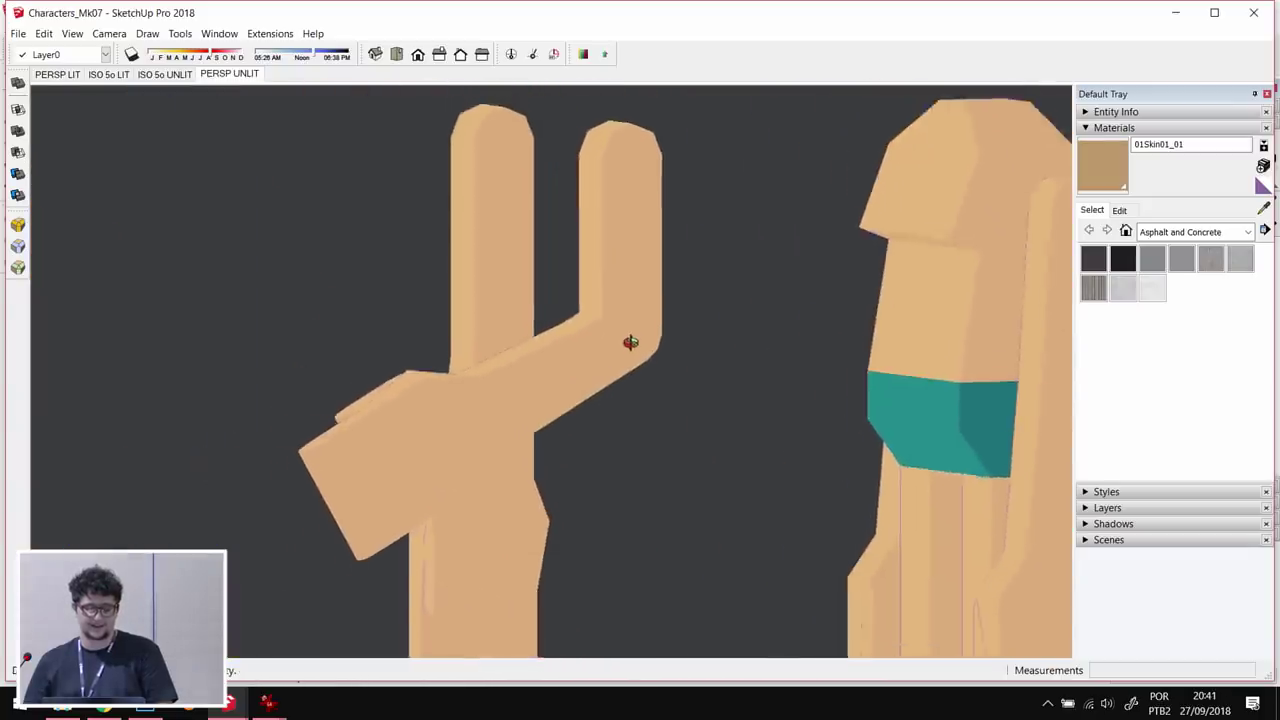
scroll(637, 343, up, 8)
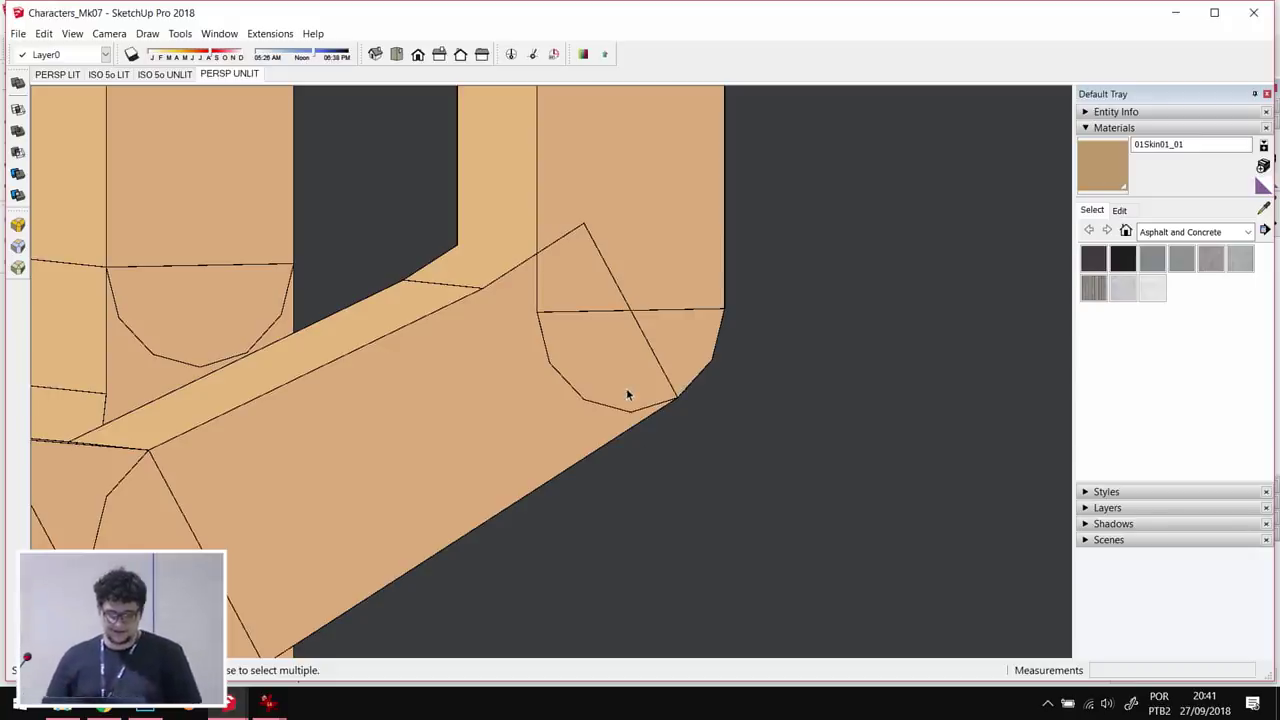
scroll(540, 363, down, 5)
middle_drag(451, 380, 500, 340)
- Try rotating the hand group around the wrist twice, cancelling both attempts
click(445, 433)
key(q)
click(534, 312)
click(362, 356)
key(Escape)
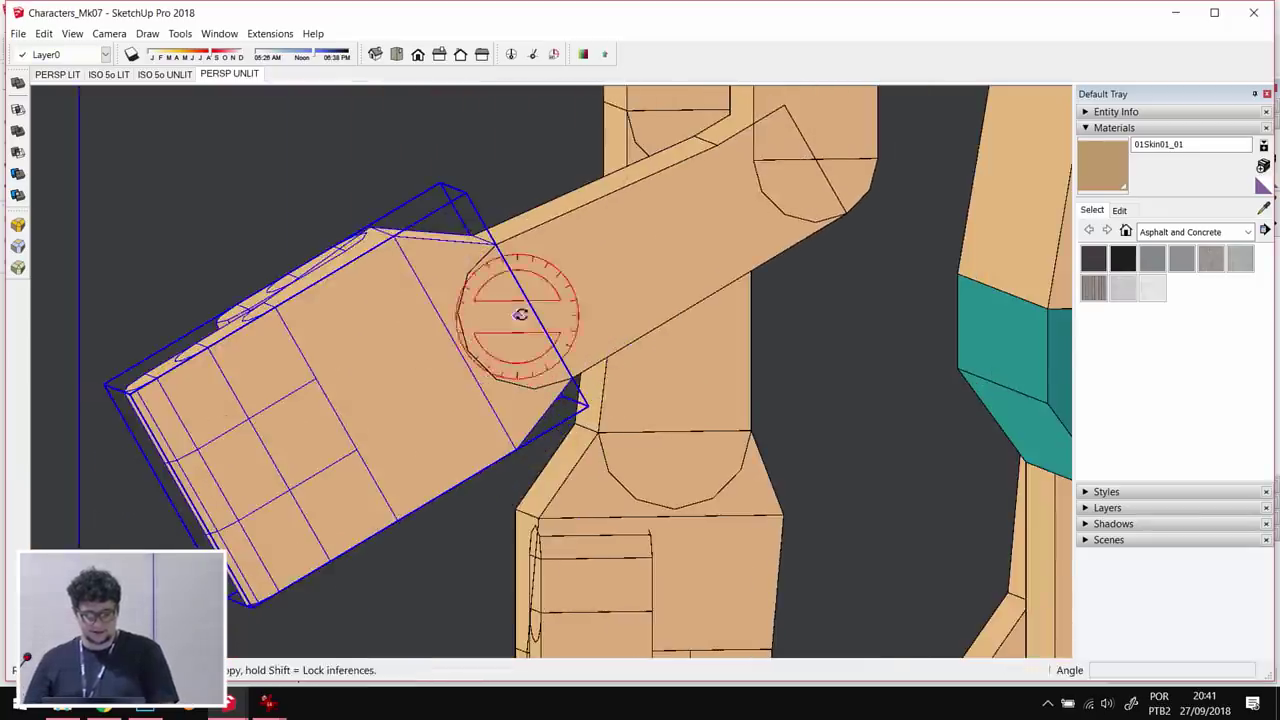
click(534, 312)
click(495, 244)
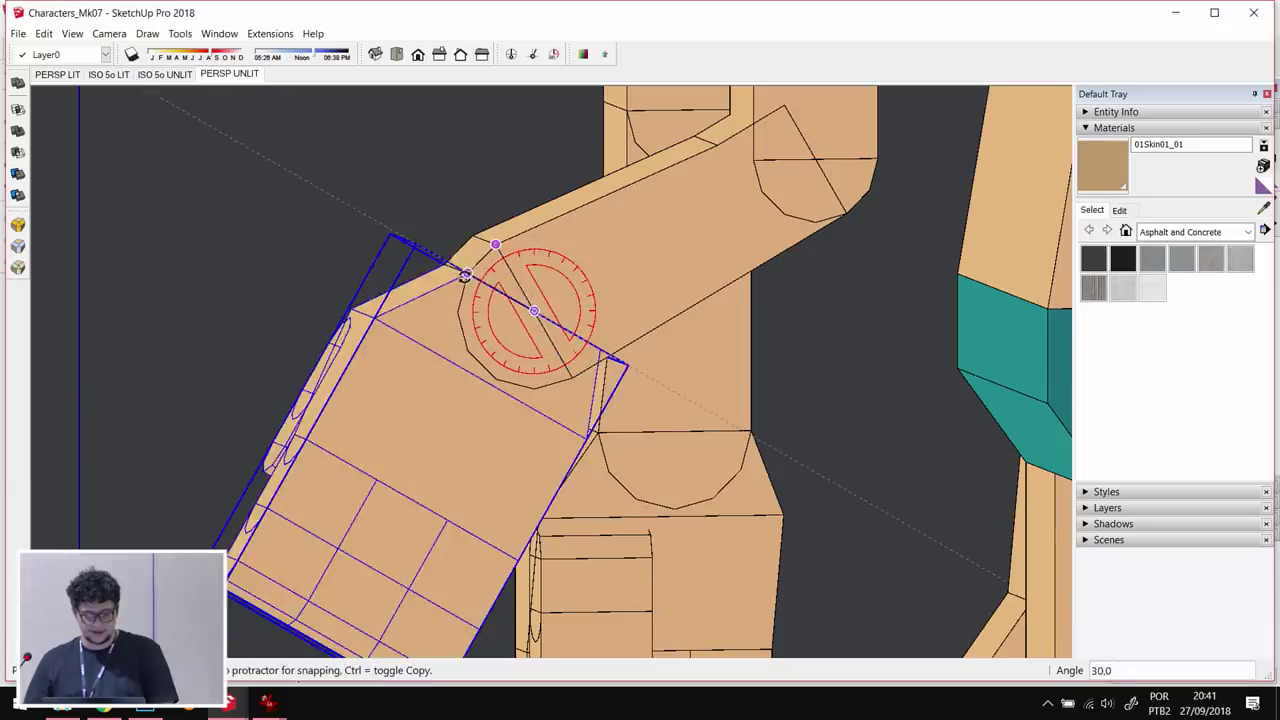
key(Escape)
key(space)
- Select the hand-and-forearm group and undo the last change
scroll(396, 295, down, 3)
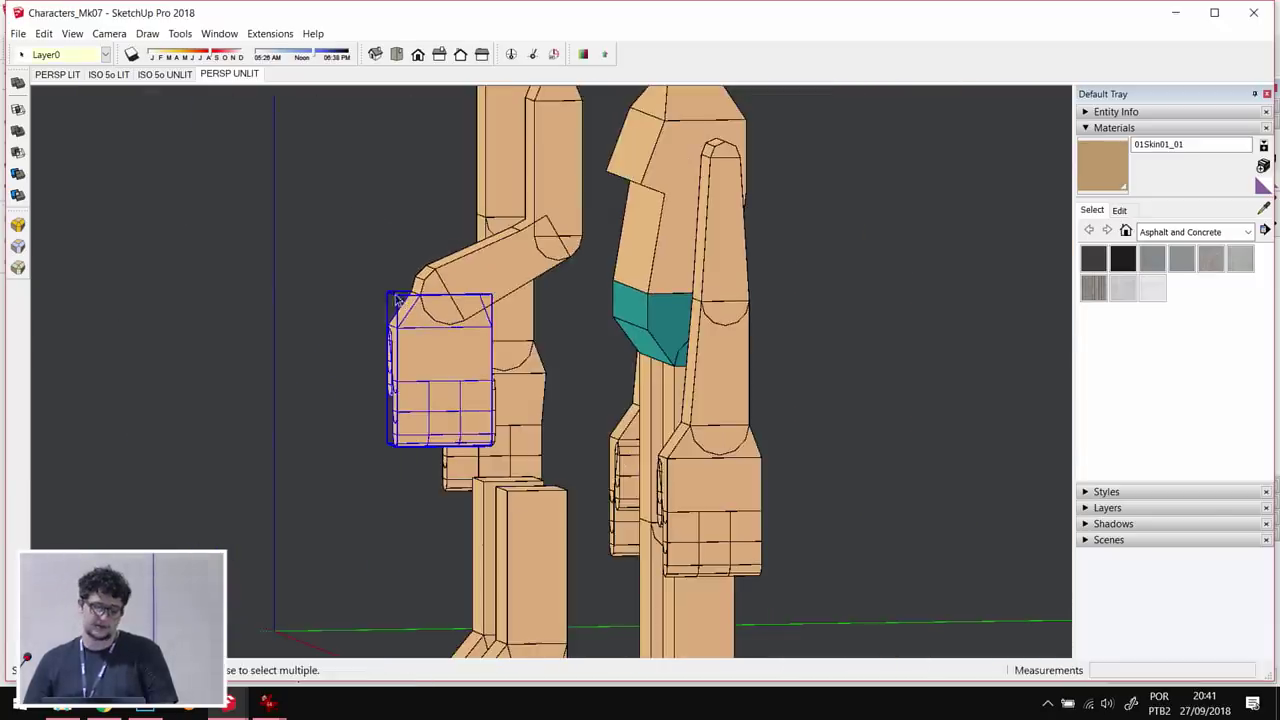
click(346, 230)
middle_drag(346, 230, 603, 357)
scroll(646, 309, up, 6)
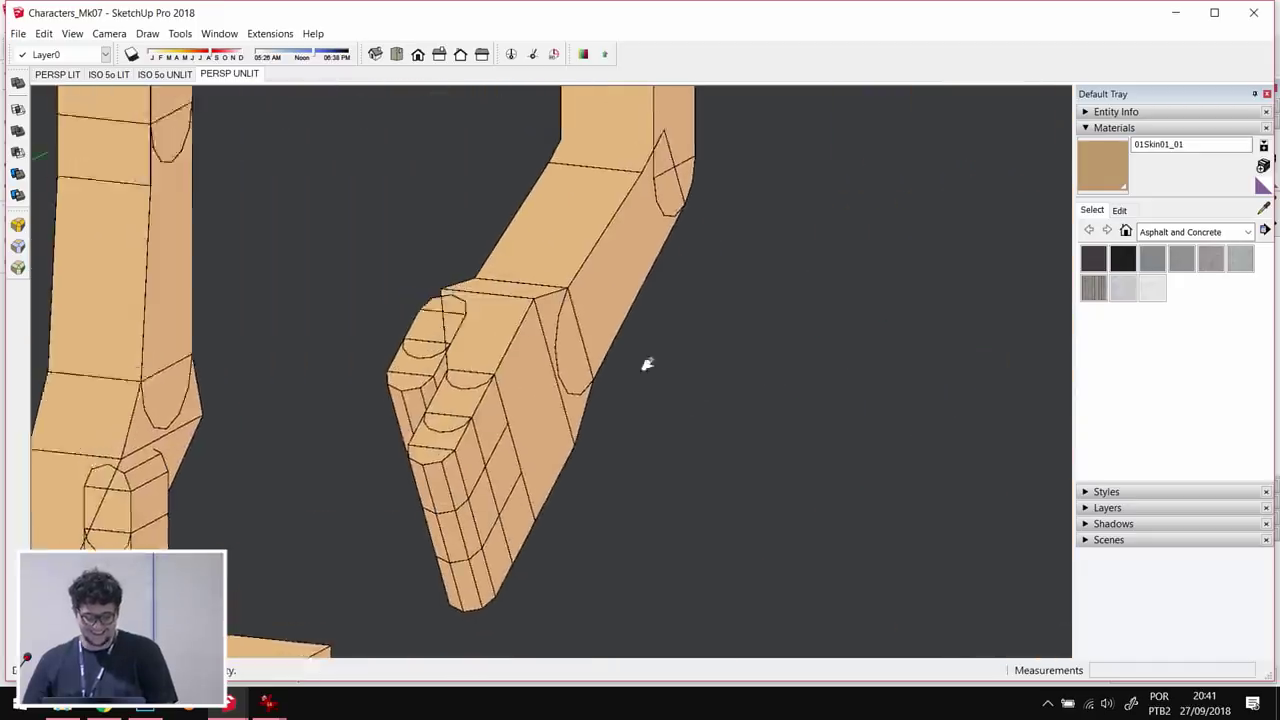
click(669, 368)
middle_drag(496, 479, 480, 458)
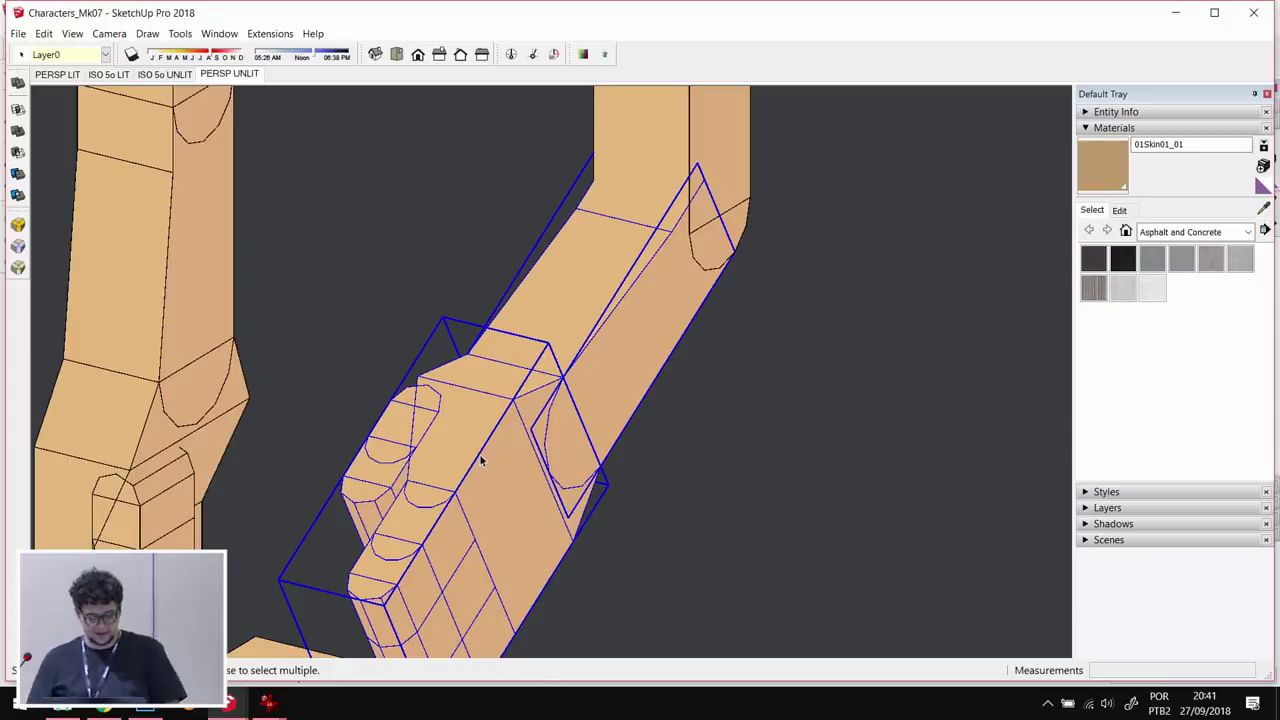
middle_drag(480, 458, 470, 505)
key(ctrl+z)
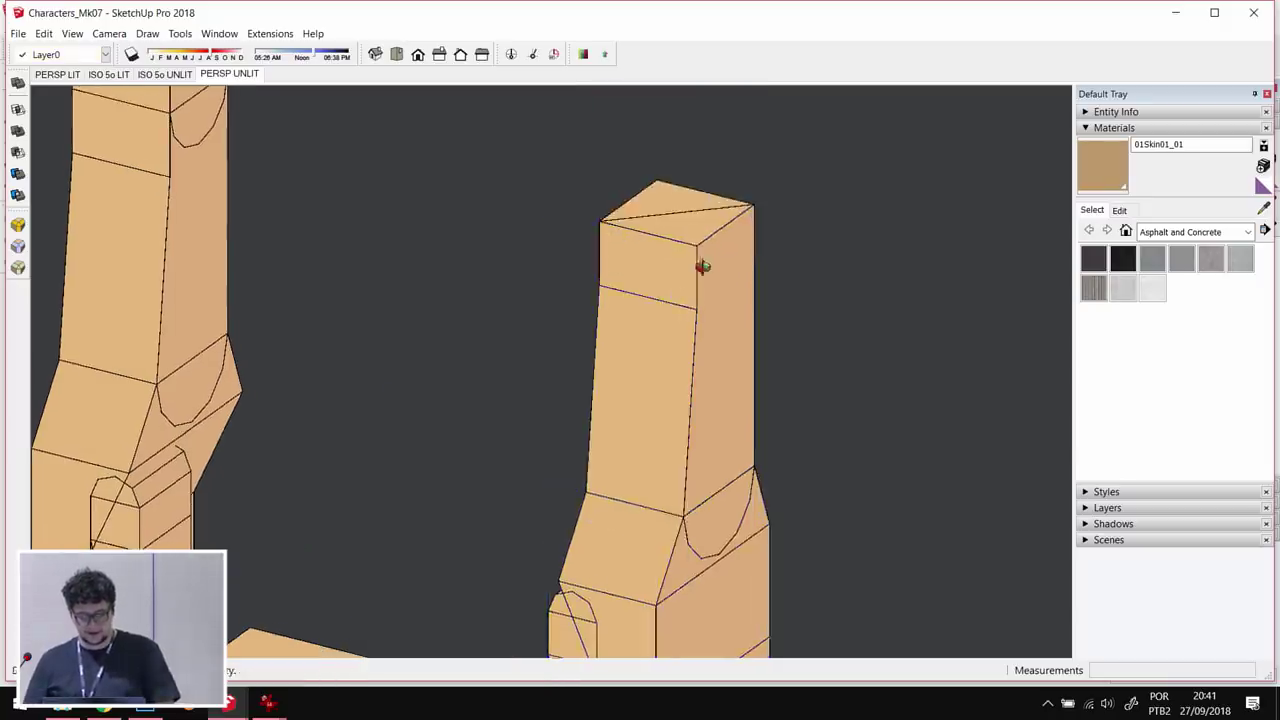
- Try rotating the upper arm from its top face, then cancel
drag(614, 505, 614, 505)
click(676, 243)
click(800, 249)
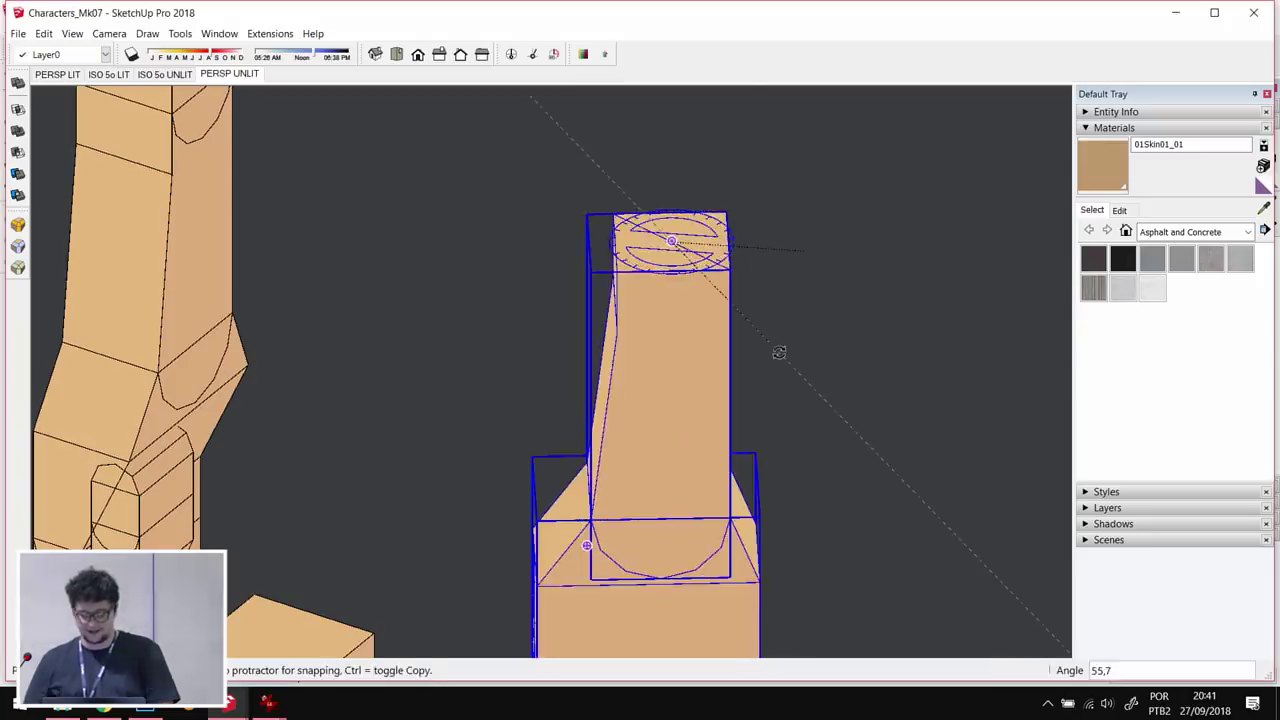
key(Escape)
key(space)
middle_drag(780, 356, 803, 434)
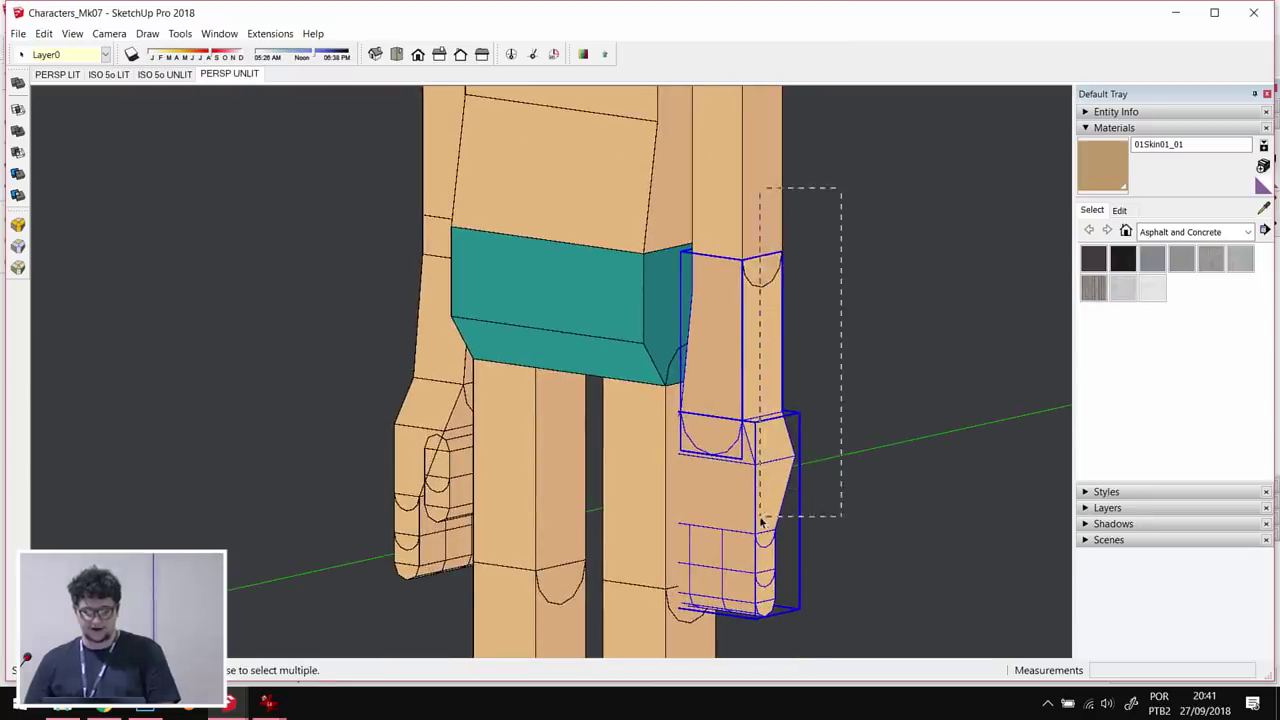
- Delete the torso, then restore it with undo
middle_drag(770, 373, 751, 277)
key(q)
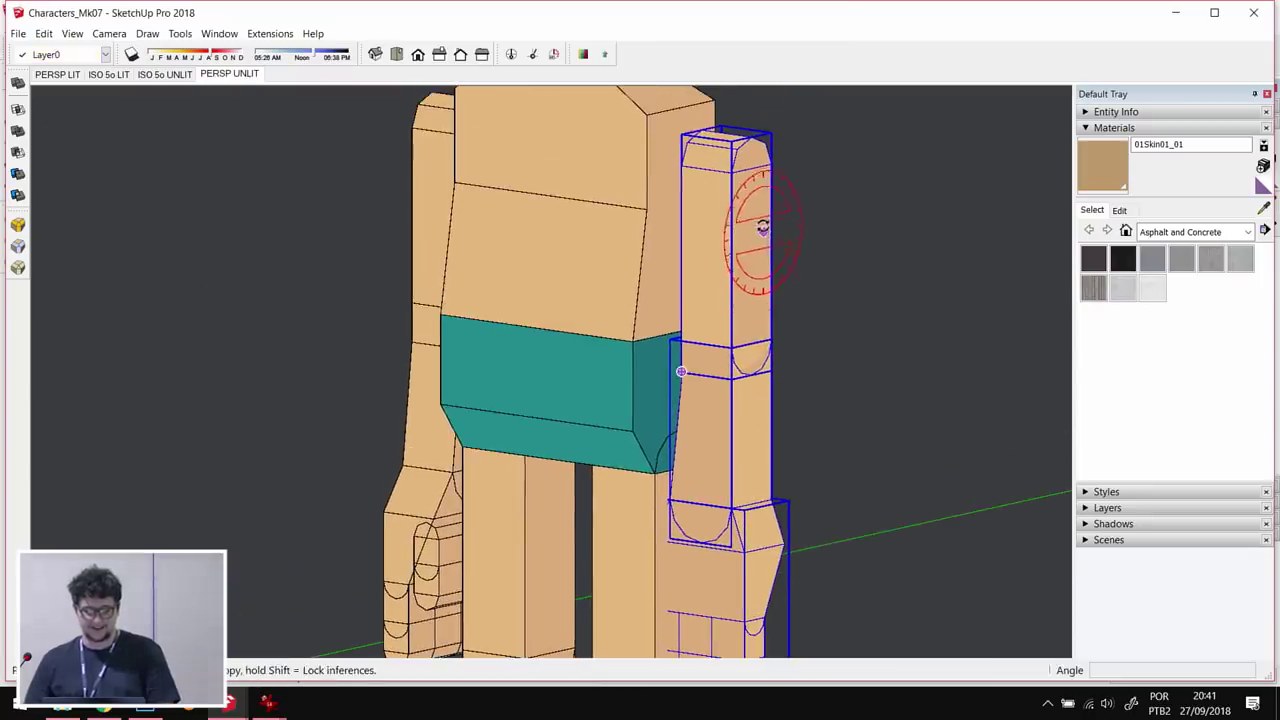
key(Escape)
key(space)
click(675, 448)
key(Delete)
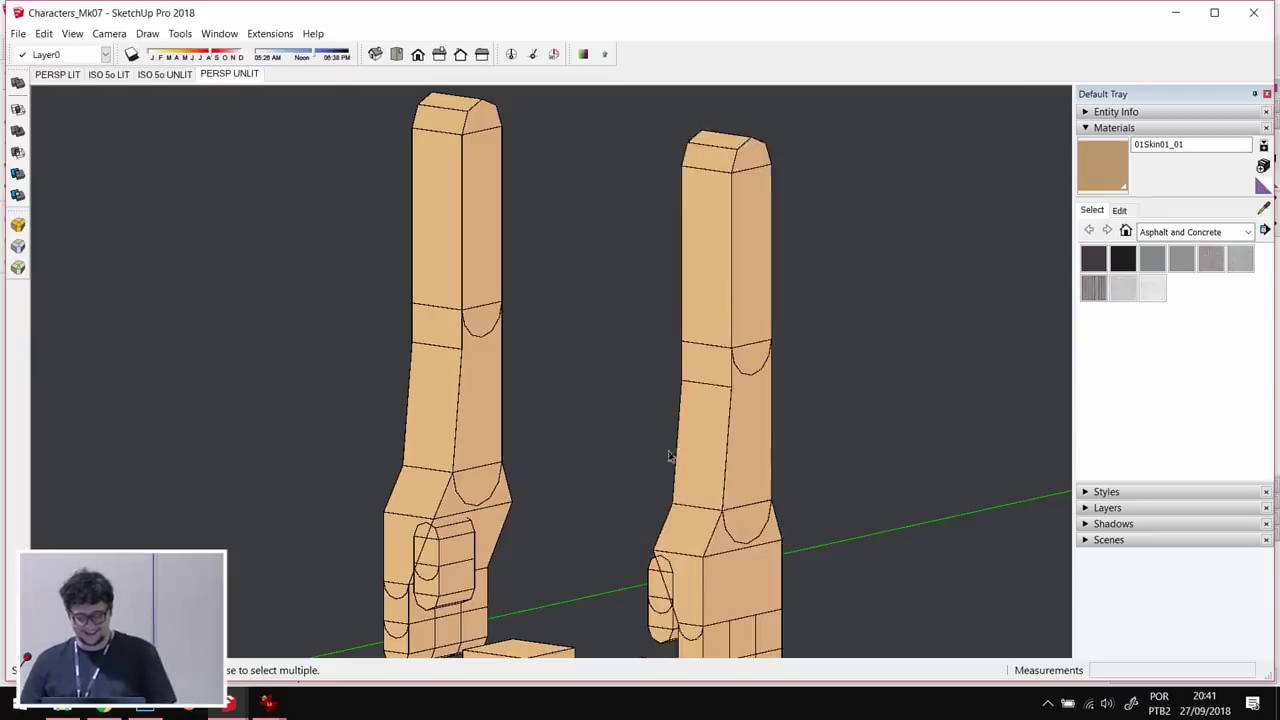
middle_drag(649, 453, 700, 514)
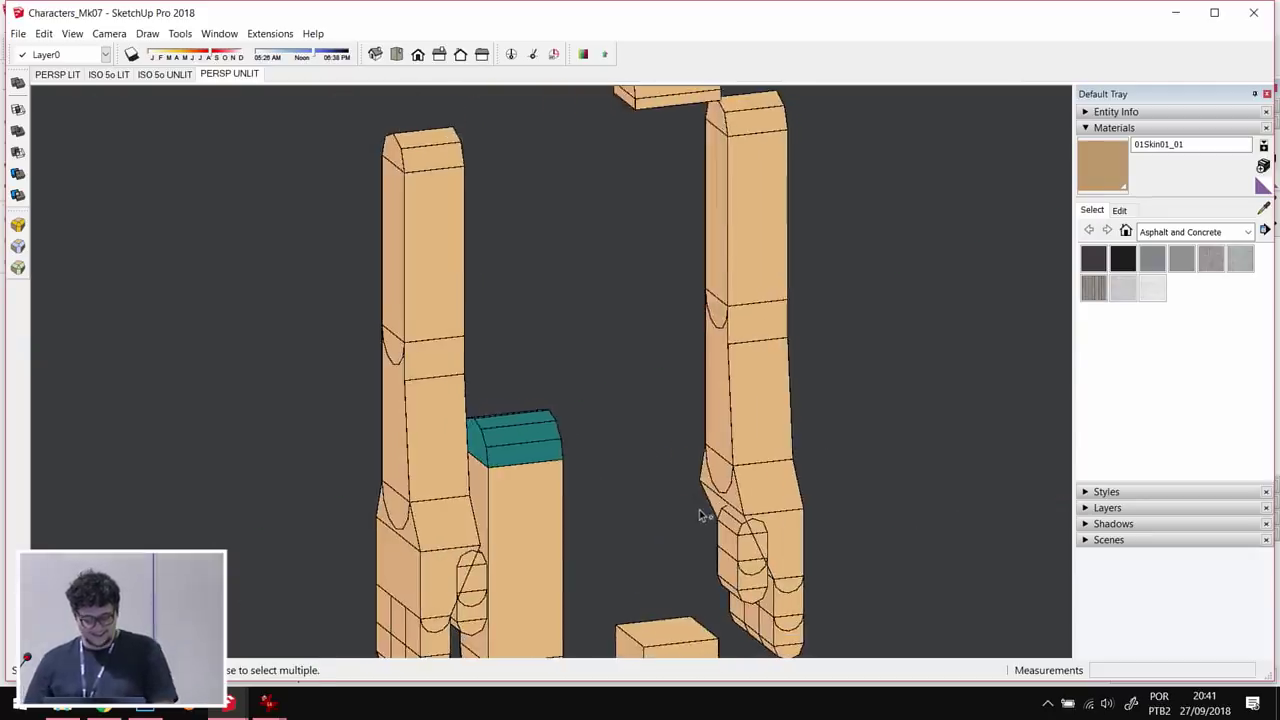
key(ctrl+z)
- Rotate the left hand and upper arm together around the shoulder
middle_drag(564, 515, 543, 297)
scroll(557, 329, up, 2)
click(497, 360)
scroll(580, 368, down, 2)
shift+click(543, 297)
key(q)
click(539, 222)
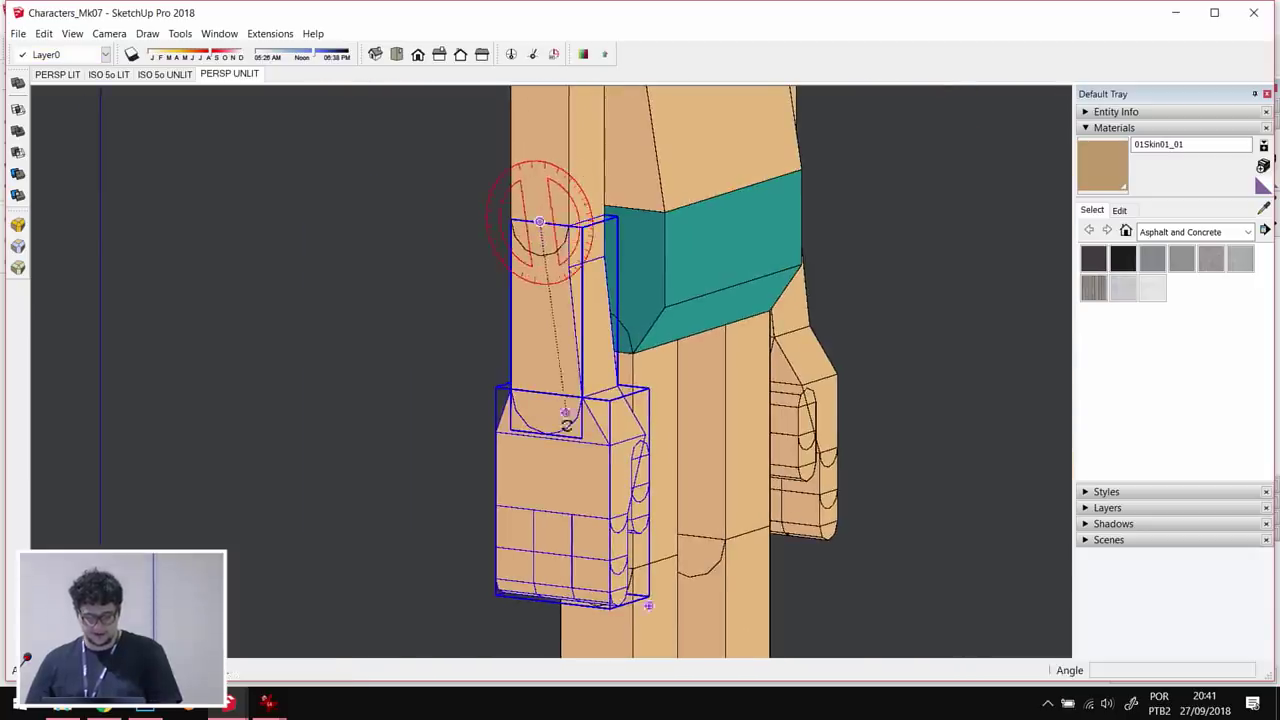
click(546, 390)
click(781, 382)
- Inside the hand group, rotate the first finger part from its top
scroll(260, 400, up, 10)
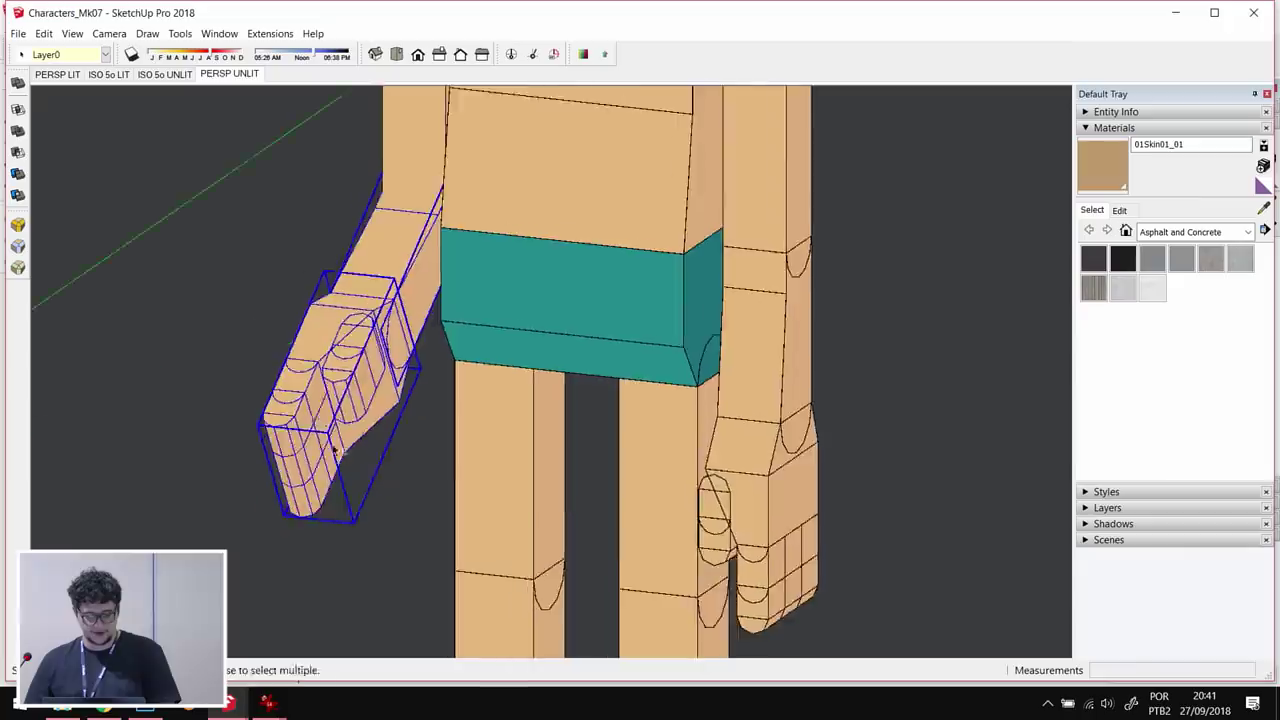
double_click(487, 342)
key(q)
click(514, 230)
click(587, 300)
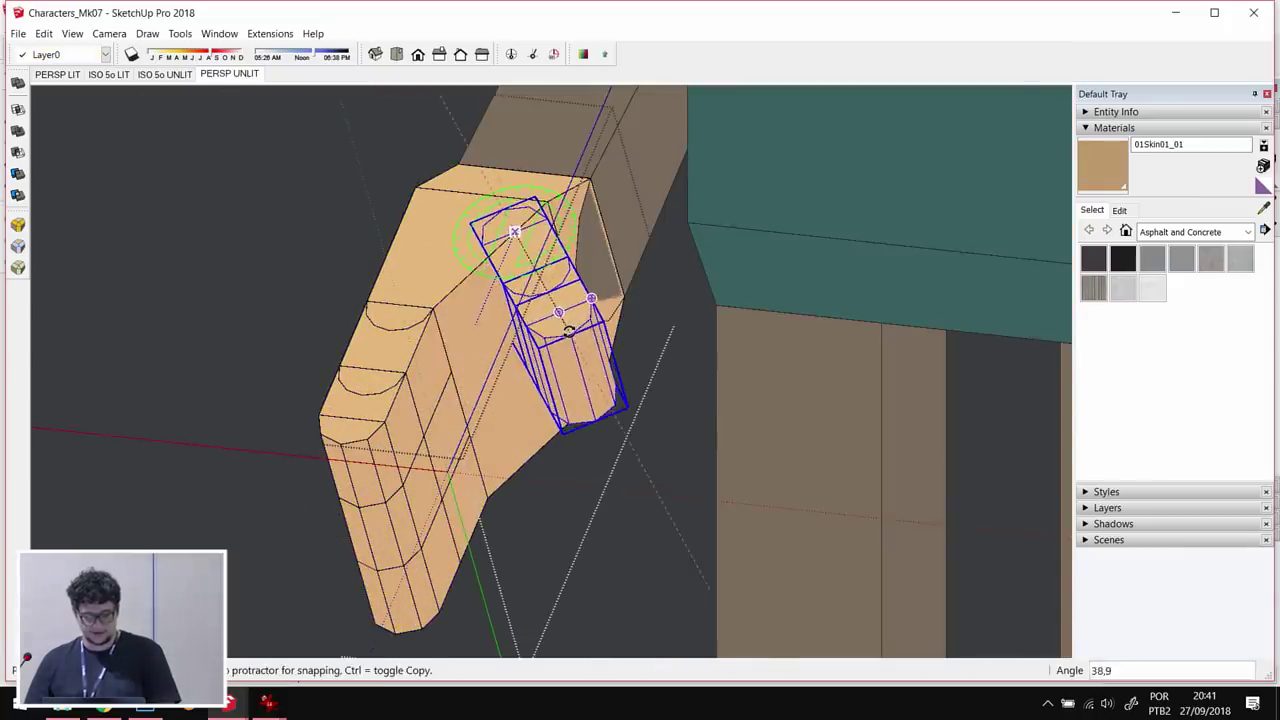
click(570, 340)
key(space)
- Select several finger parts together and rotate them inward
middle_drag(570, 340, 218, 437)
drag(218, 437, 218, 438)
middle_drag(218, 438, 395, 340)
key(q)
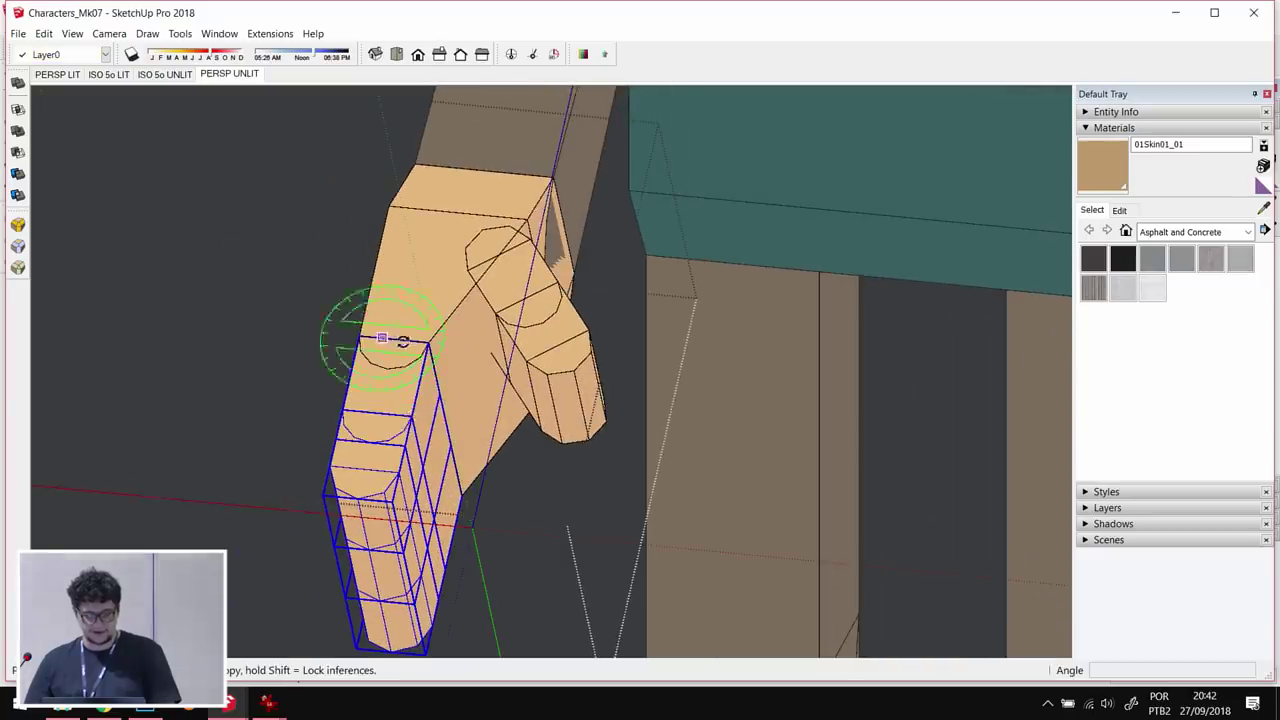
click(395, 340)
click(389, 462)
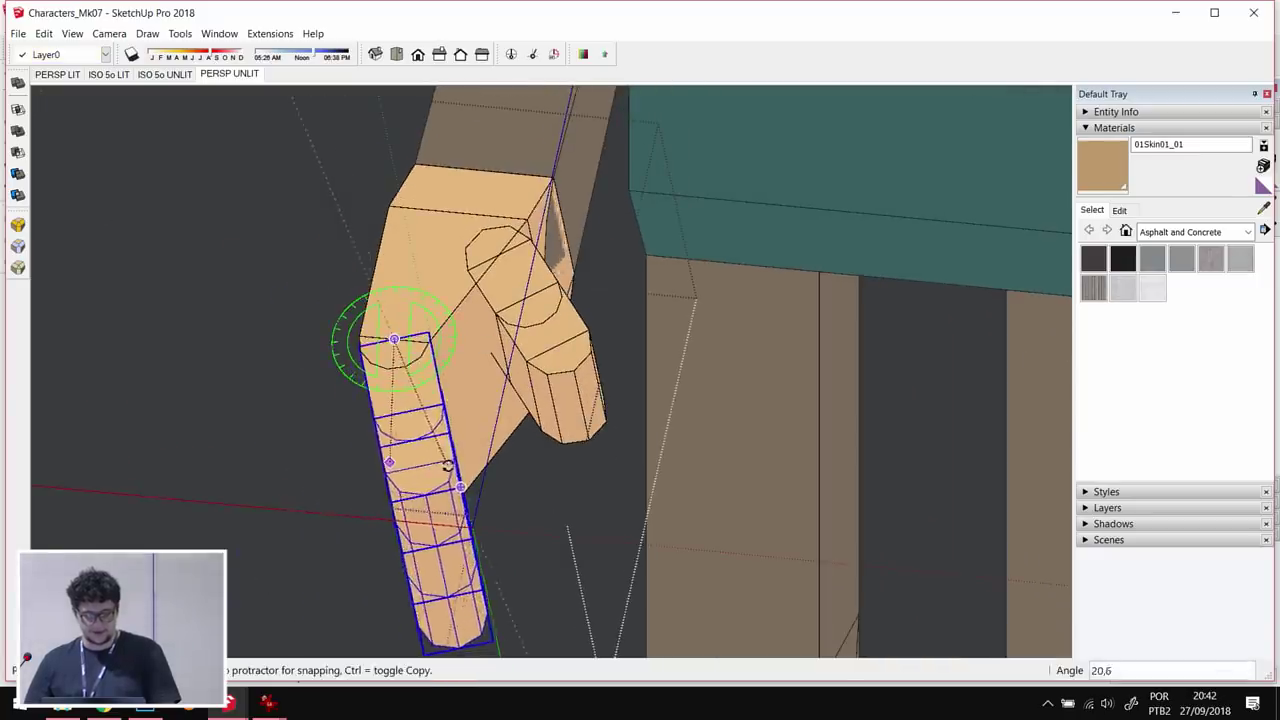
click(440, 478)
- Rotate another finger group, then undo that rotation
middle_drag(440, 478, 494, 280)
key(q)
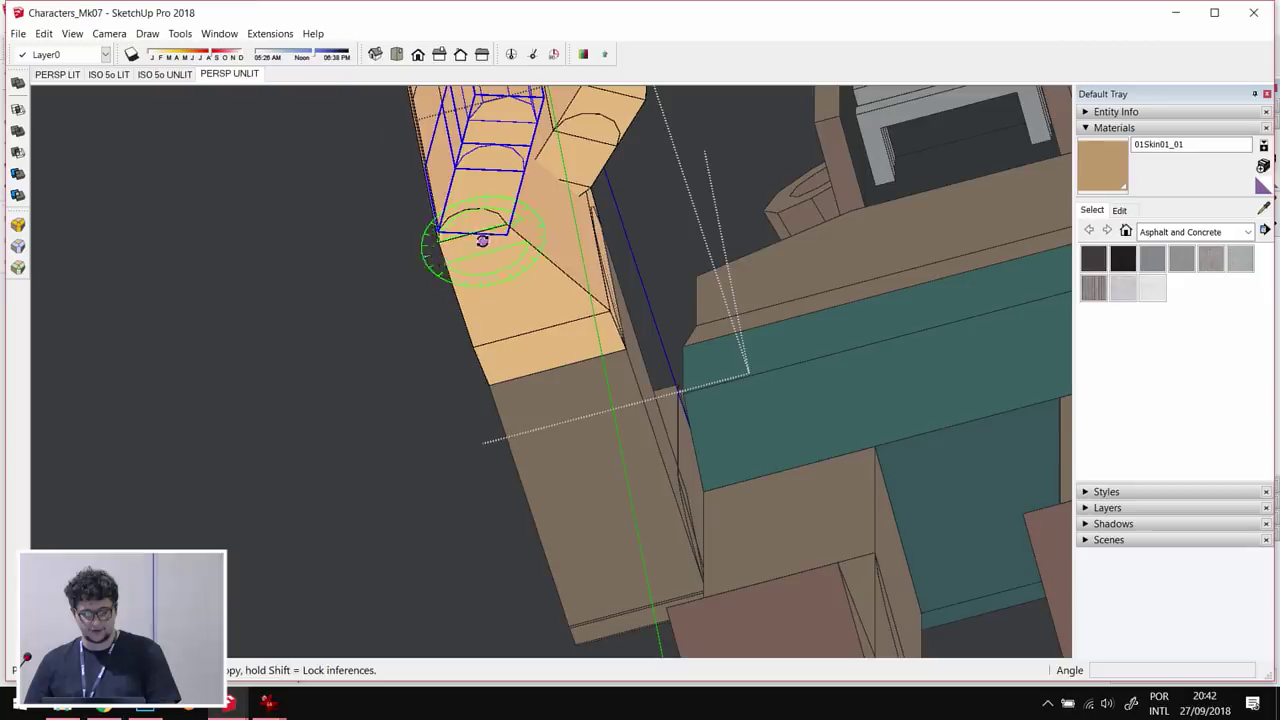
middle_drag(475, 235, 436, 337)
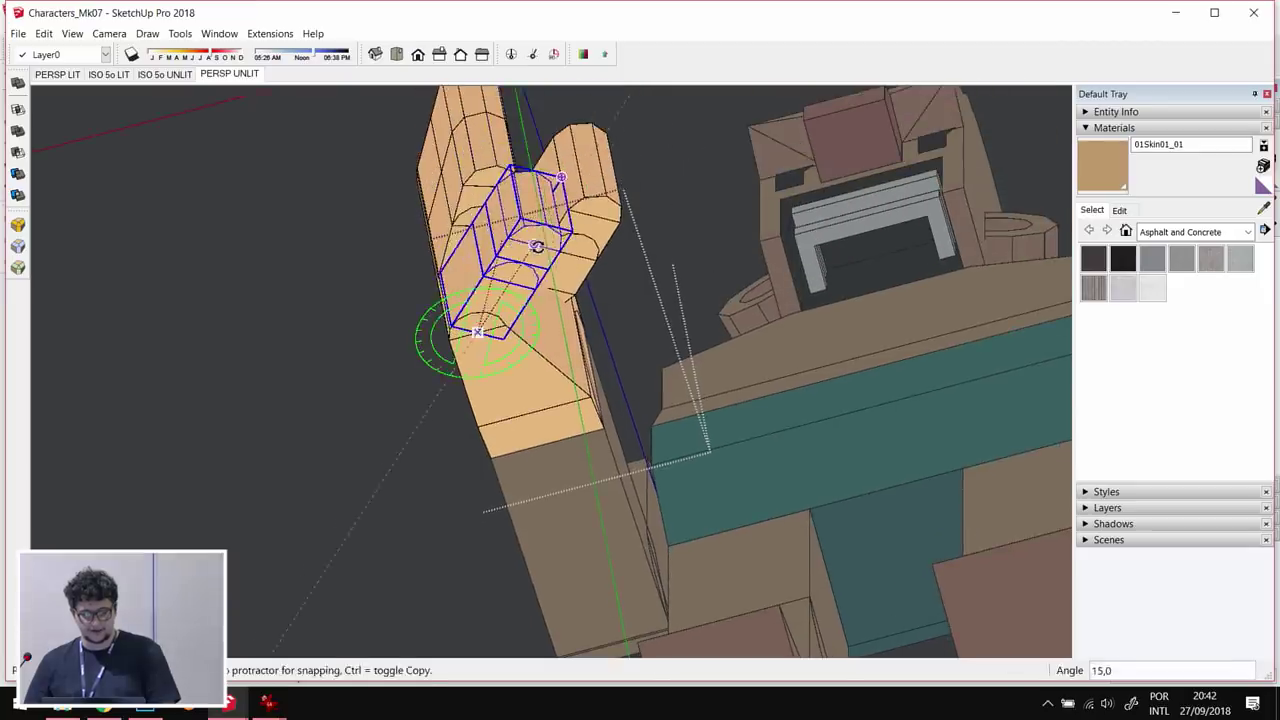
click(514, 284)
click(540, 238)
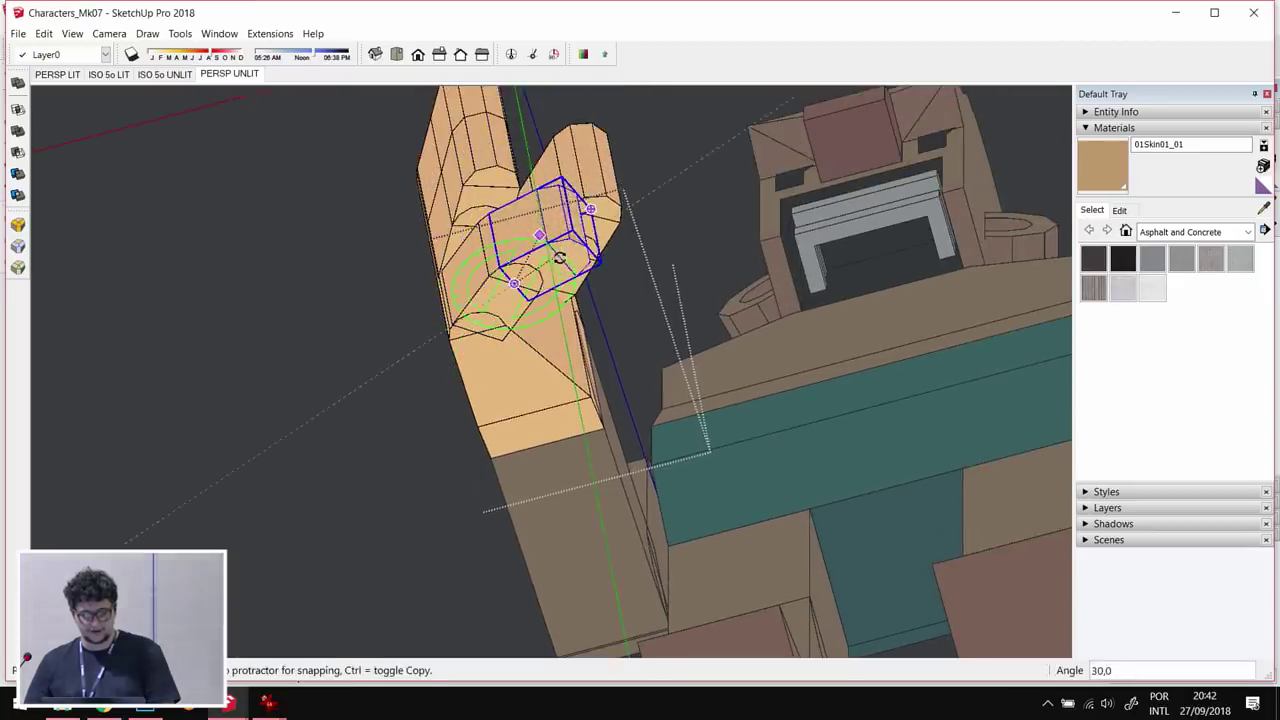
click(562, 258)
key(space)
key(q)
scroll(500, 240, up, 2)
key(space)
key(ctrl+z)
- Rotate the upper finger group to a new angle to complete the grip
click(500, 194)
key(q)
click(482, 233)
click(552, 175)
key(space)
scroll(606, 369, up, 5)
scroll(606, 369, down, 5)
- Move the nose block back into the face
middle_drag(786, 480, 575, 411)
scroll(617, 160, down, 1)
shift+middle_drag(617, 160, 620, 445)
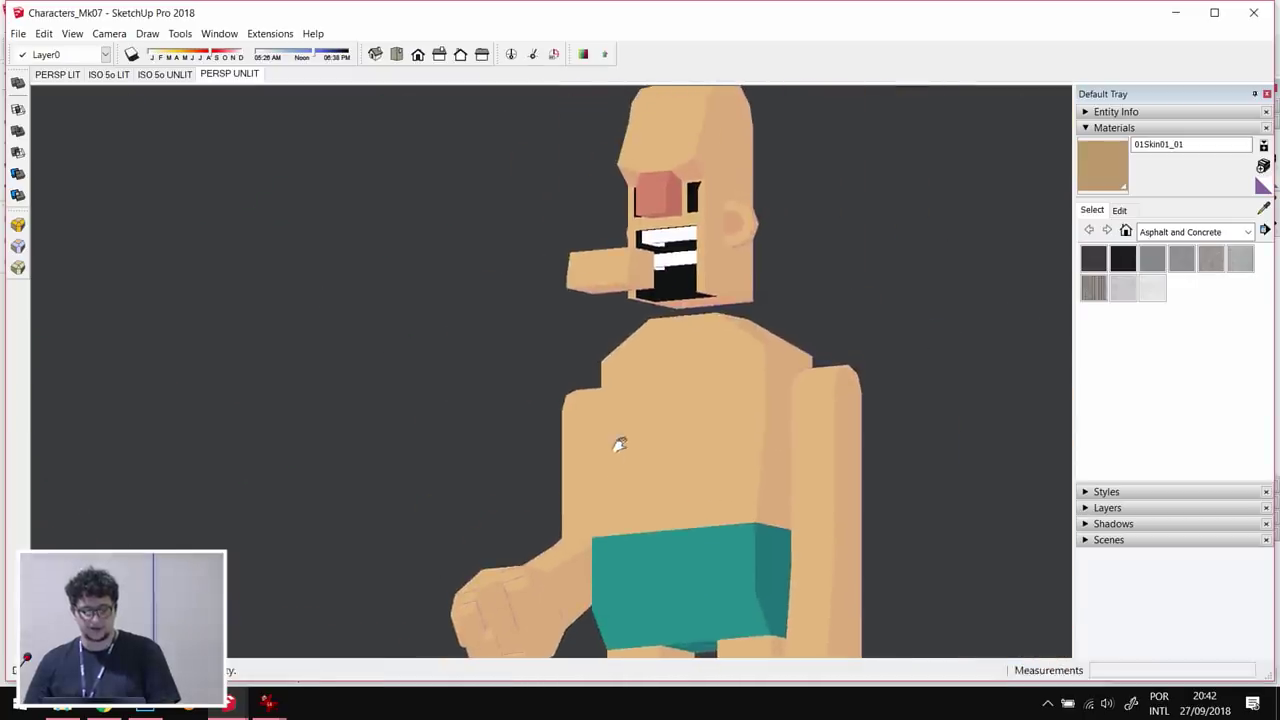
click(628, 287)
middle_drag(628, 287, 705, 262)
key(m)
click(632, 310)
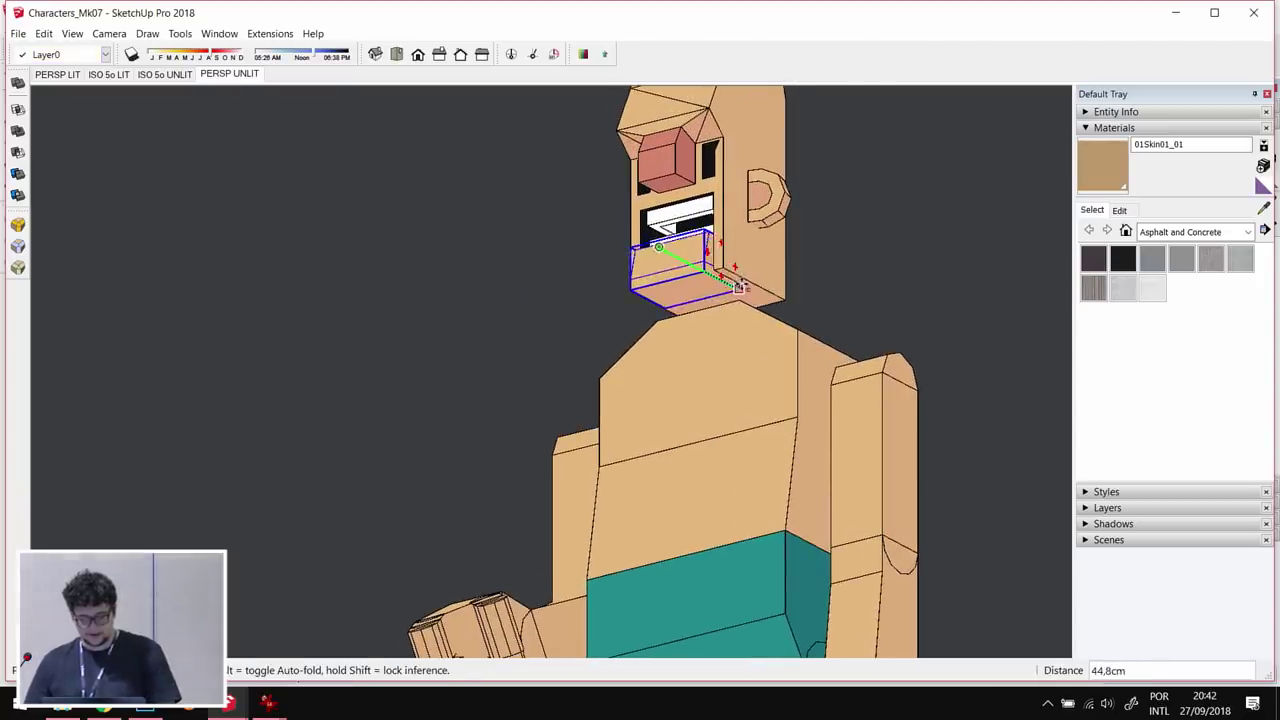
scroll(737, 283, up, 4)
click(737, 283)
- Orbit to a front view of the character, toward its right hand
key(space)
scroll(842, 279, down, 3)
click(842, 279)
mouse_move(842, 279)
middle_down()
mouse_move(678, 355)
mouse_move(774, 423)
mouse_move(689, 463)
mouse_move(723, 431)
mouse_move(421, 463)
middle_up()
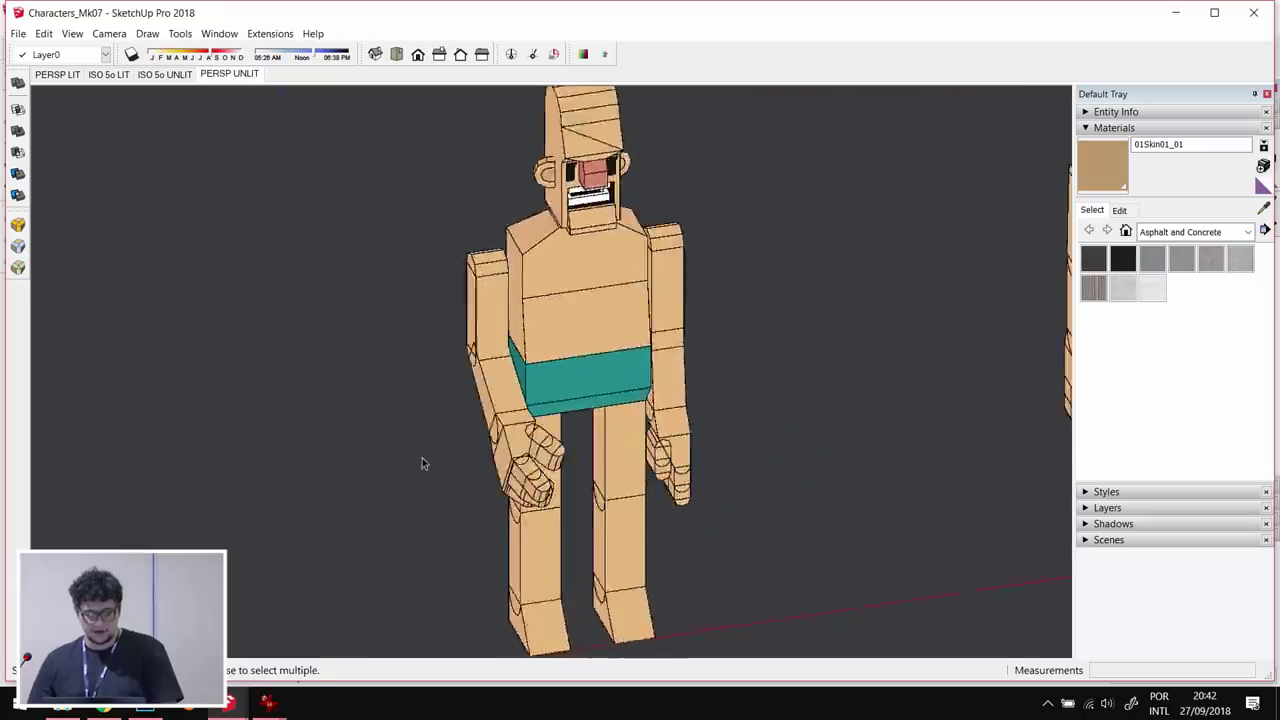
scroll(421, 463, up, 3)
mouse_move(517, 477)
middle_down()
mouse_move(657, 494)
mouse_move(514, 486)
middle_up()
scroll(514, 486, up, 3)
- Explode the right hand group into its separate finger and palm pieces
click(464, 523)
scroll(464, 515, down, 3)
right_click(465, 398)
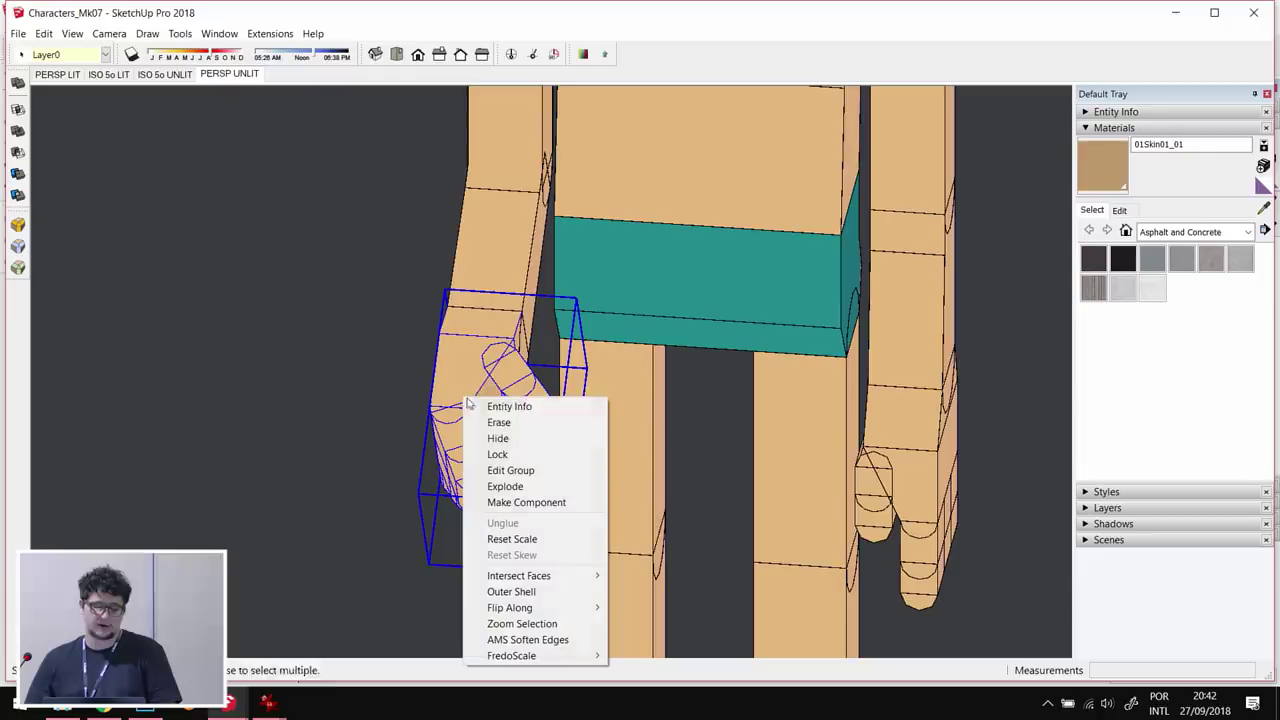
click(505, 486)
click(506, 446)
click(510, 443)
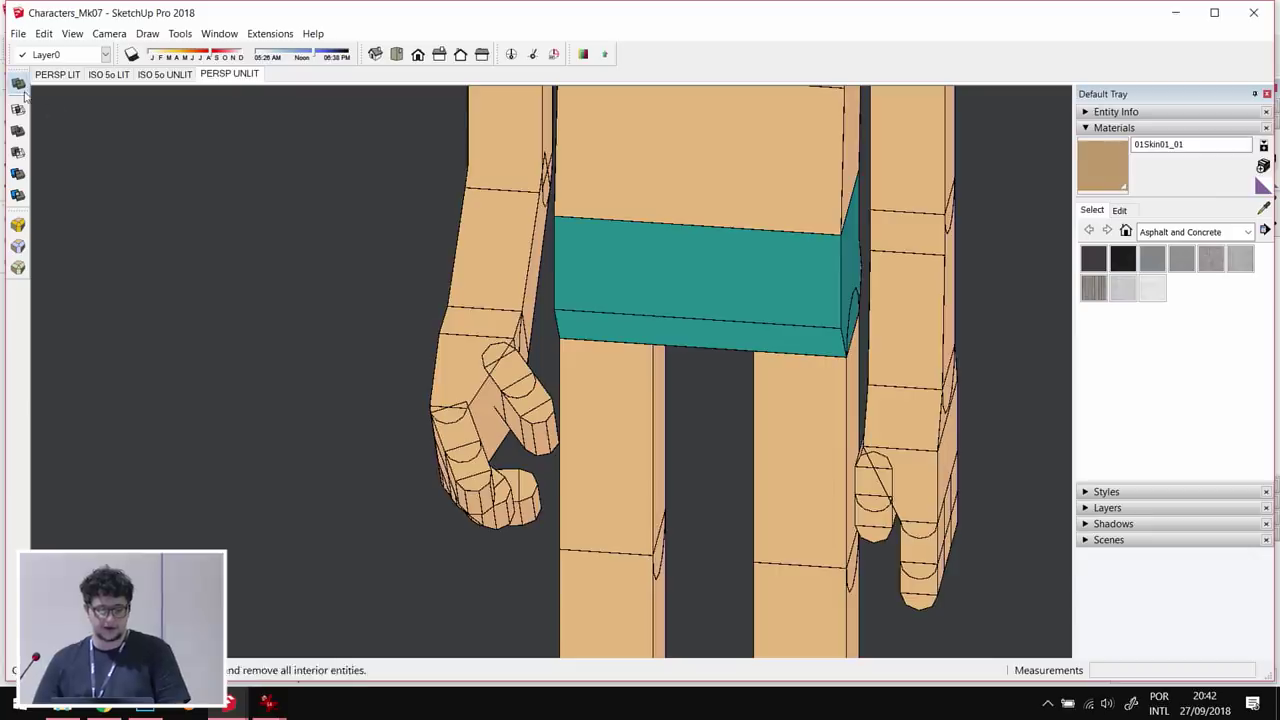
- From a raised three-quarter view, select the forearm, upper arm and whole hand
scroll(357, 309, down, 2)
middle_drag(357, 309, 600, 263)
click(499, 312)
click(499, 312)
click(430, 230)
ctrl+click(455, 303)
click(600, 368)
double_click(605, 365)
click(612, 365)
click(636, 400)
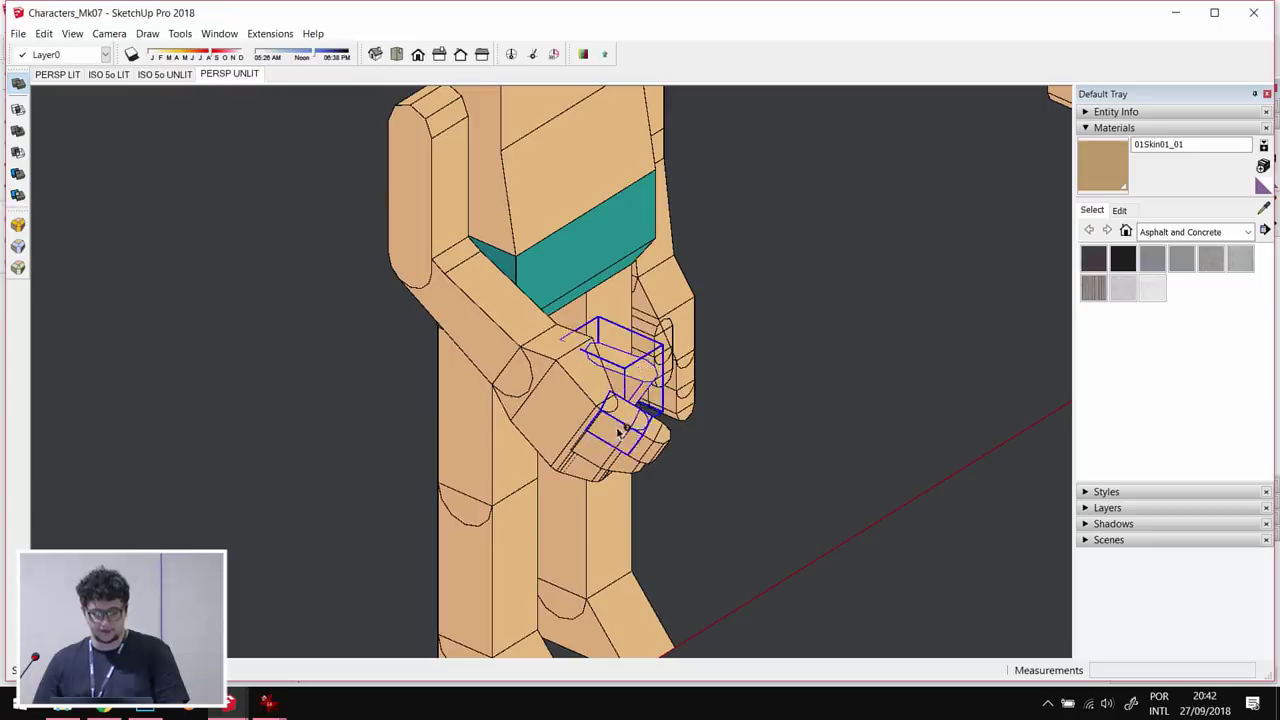
click(632, 470)
- Add the upper-leg and upper-arm pieces, try Outer Shell, and dismiss its error
middle_drag(632, 470, 507, 388)
ctrl+click(507, 388)
scroll(513, 372, down, 5)
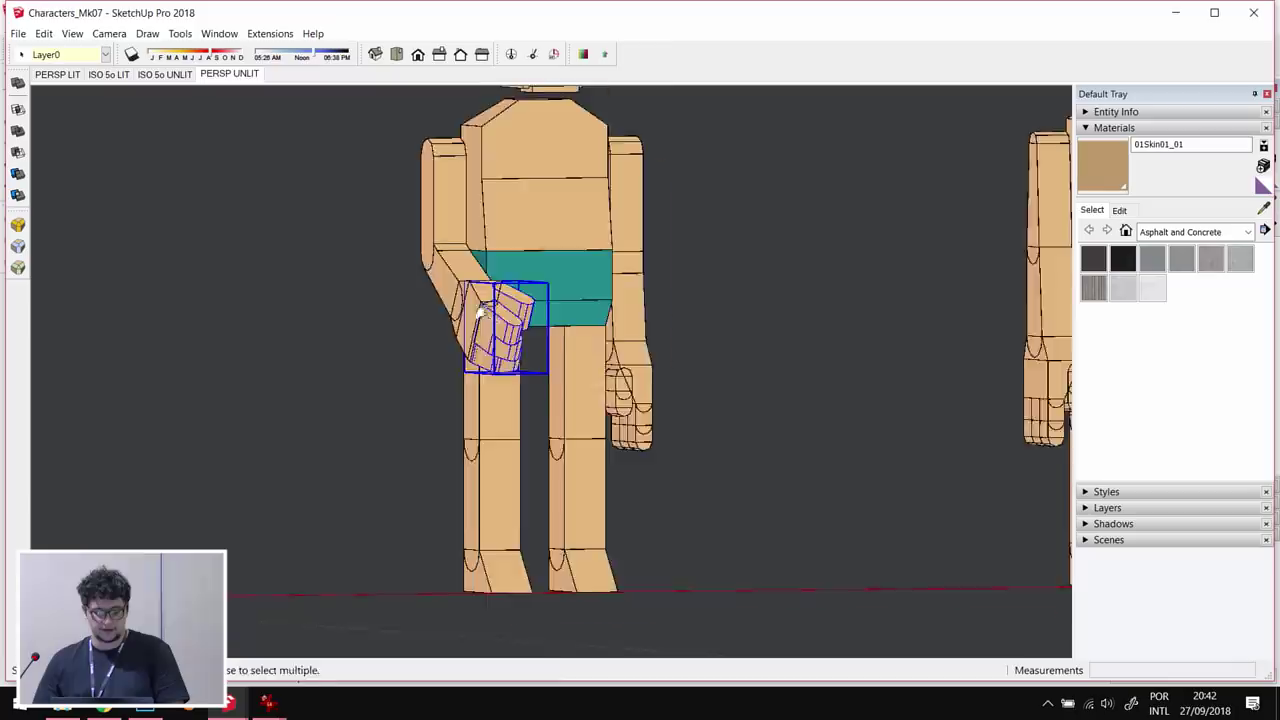
click(550, 430)
middle_drag(577, 434, 330, 420)
click(17, 85)
click(736, 396)
- Open the arm group for editing and orbit around the arm
scroll(600, 420, up, 5)
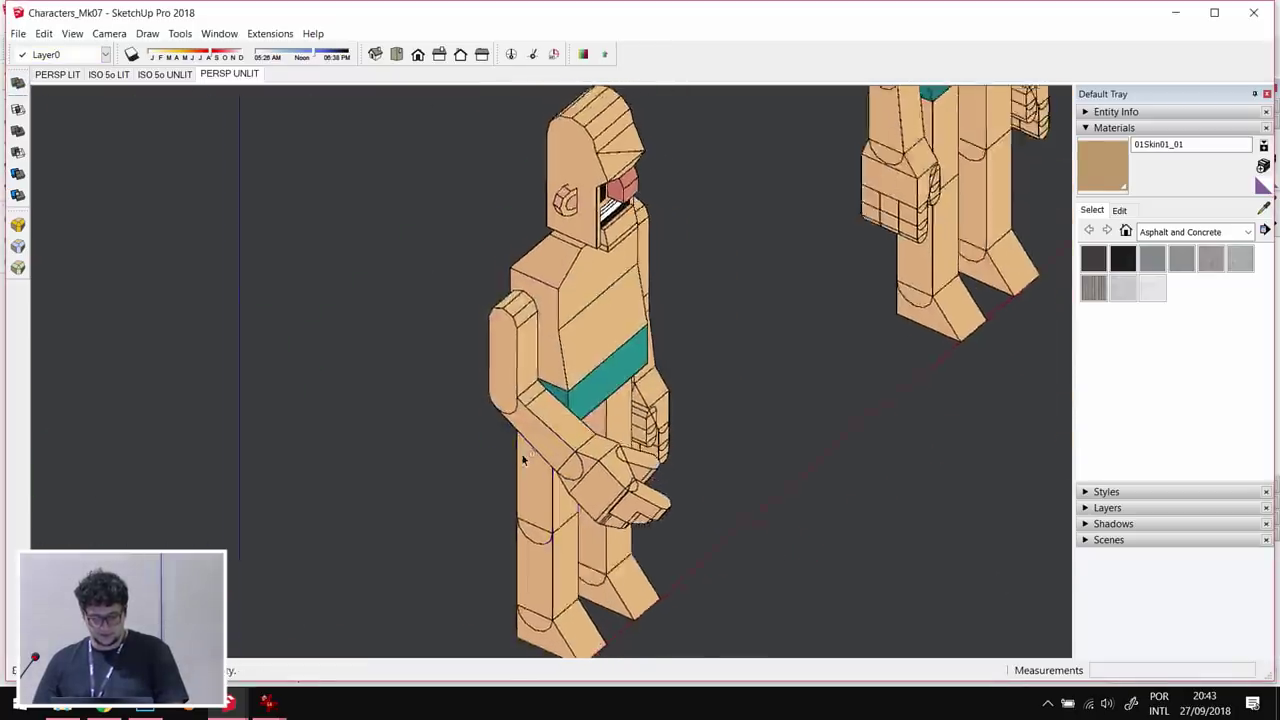
double_click(608, 443)
middle_drag(600, 420, 470, 382)
scroll(607, 444, up, 2)
scroll(607, 444, up, 3)
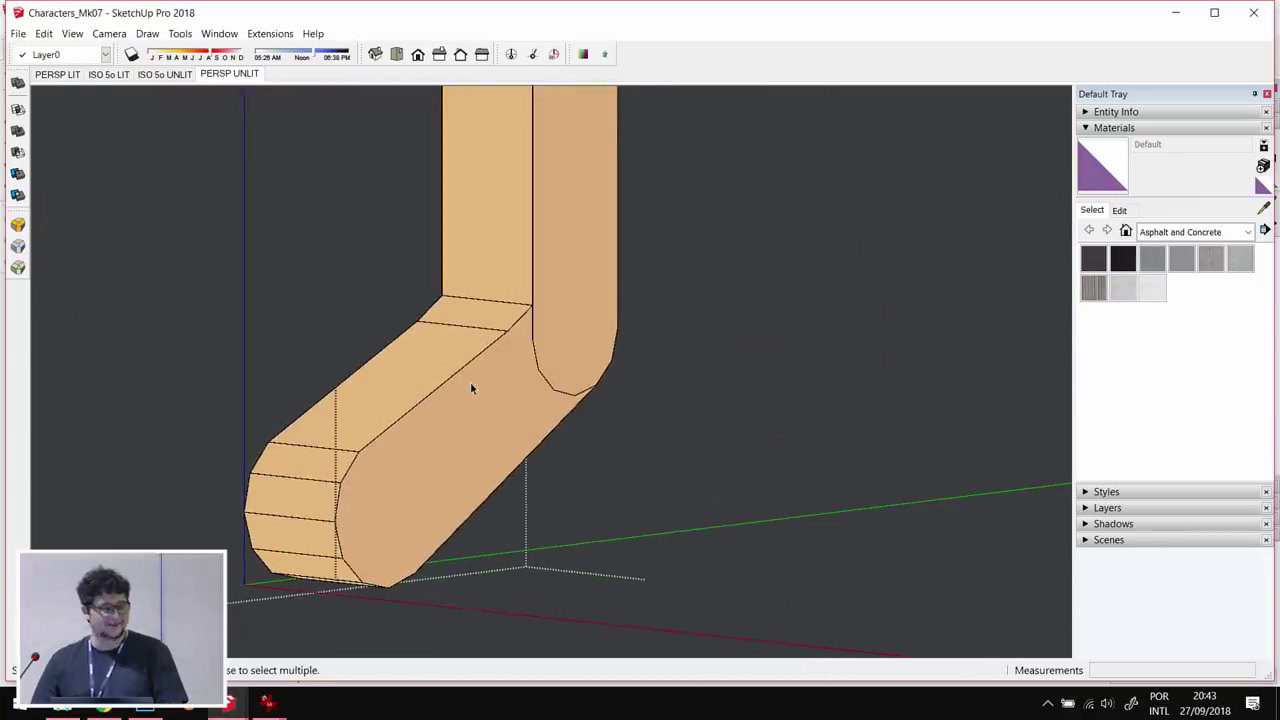
- Orbit around the other arm, explode its group, then undo the explode
middle_drag(541, 381, 477, 407)
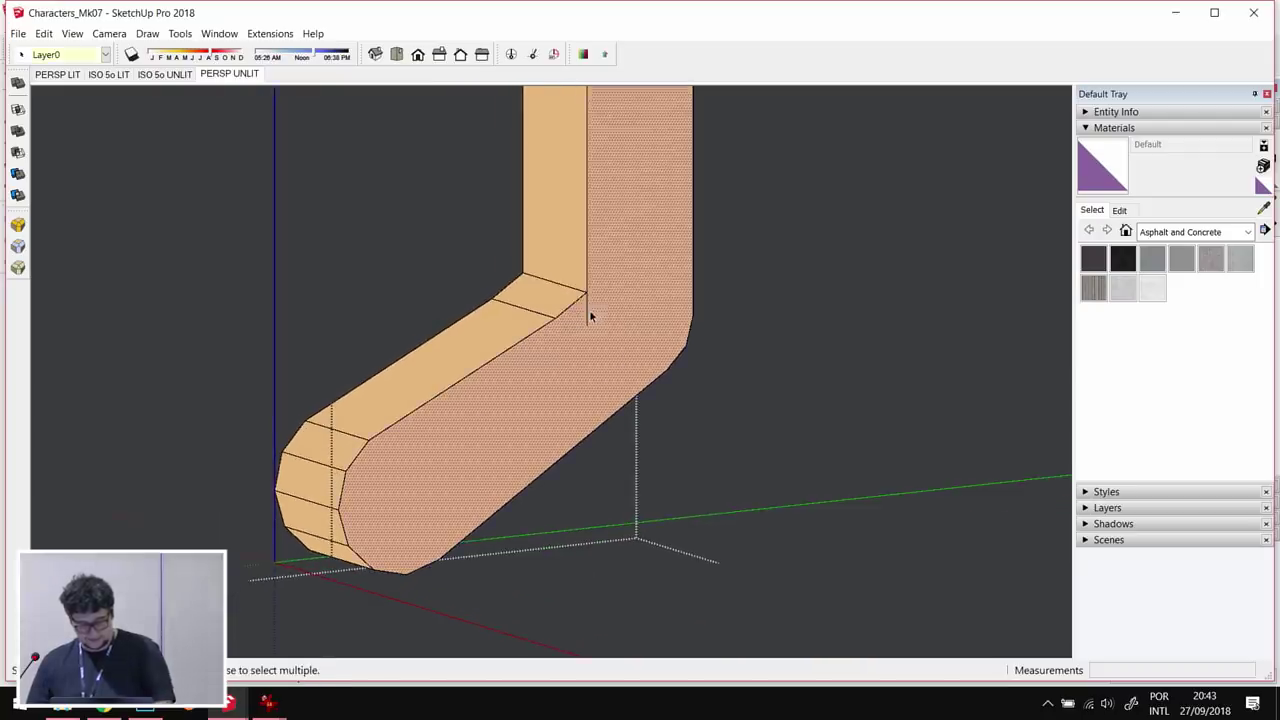
middle_drag(500, 351, 244, 371)
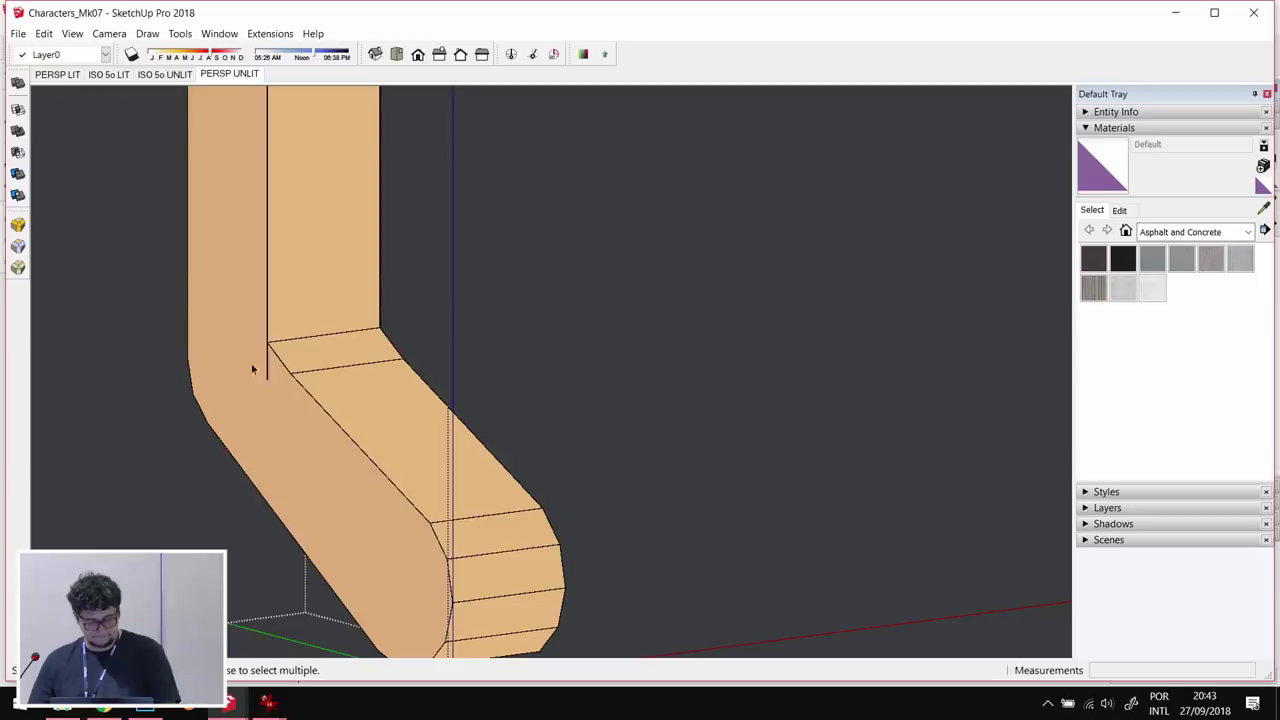
scroll(278, 368, down, 3)
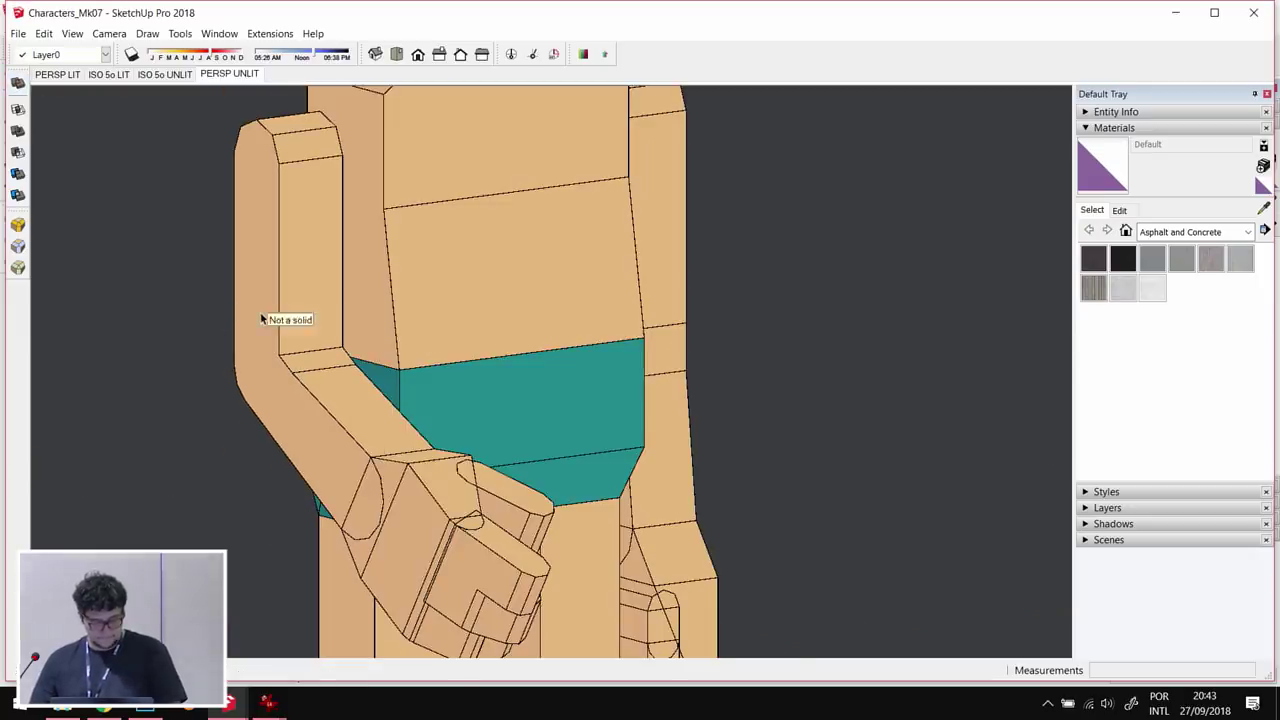
click(262, 319)
scroll(300, 360, down, 3)
right_click(306, 363)
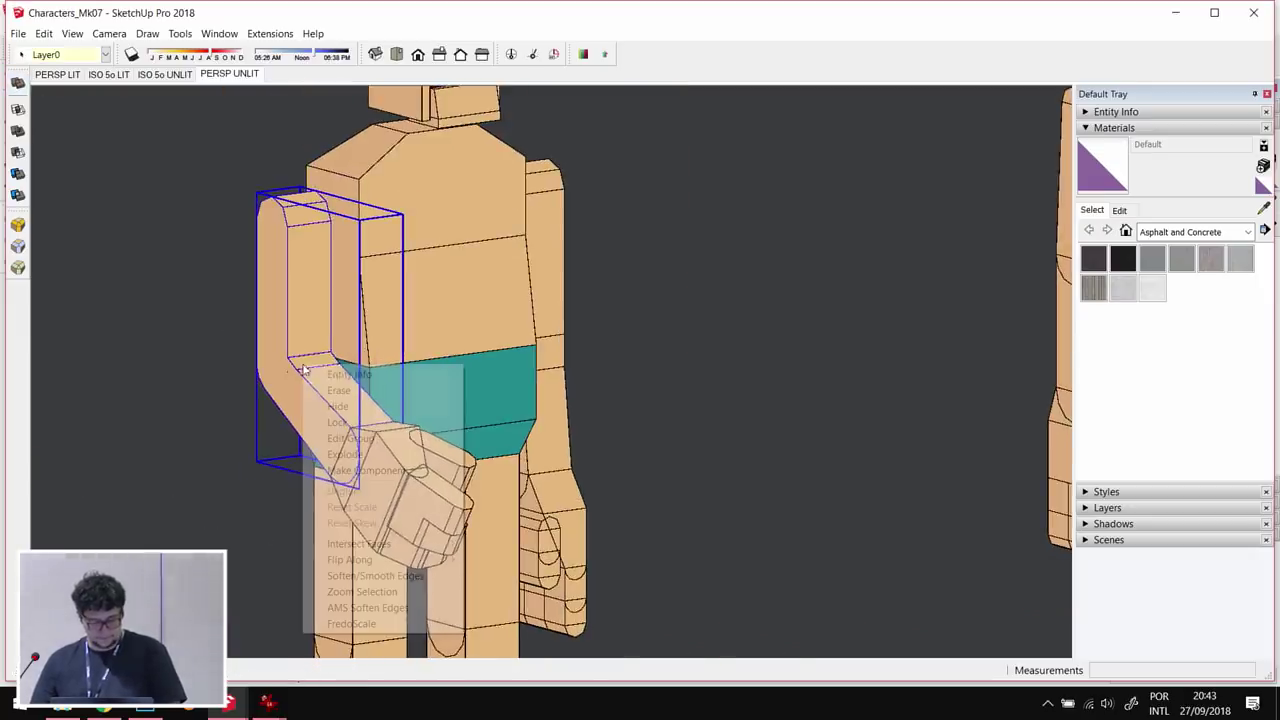
click(391, 457)
middle_drag(308, 383, 306, 347)
key(ctrl+z)
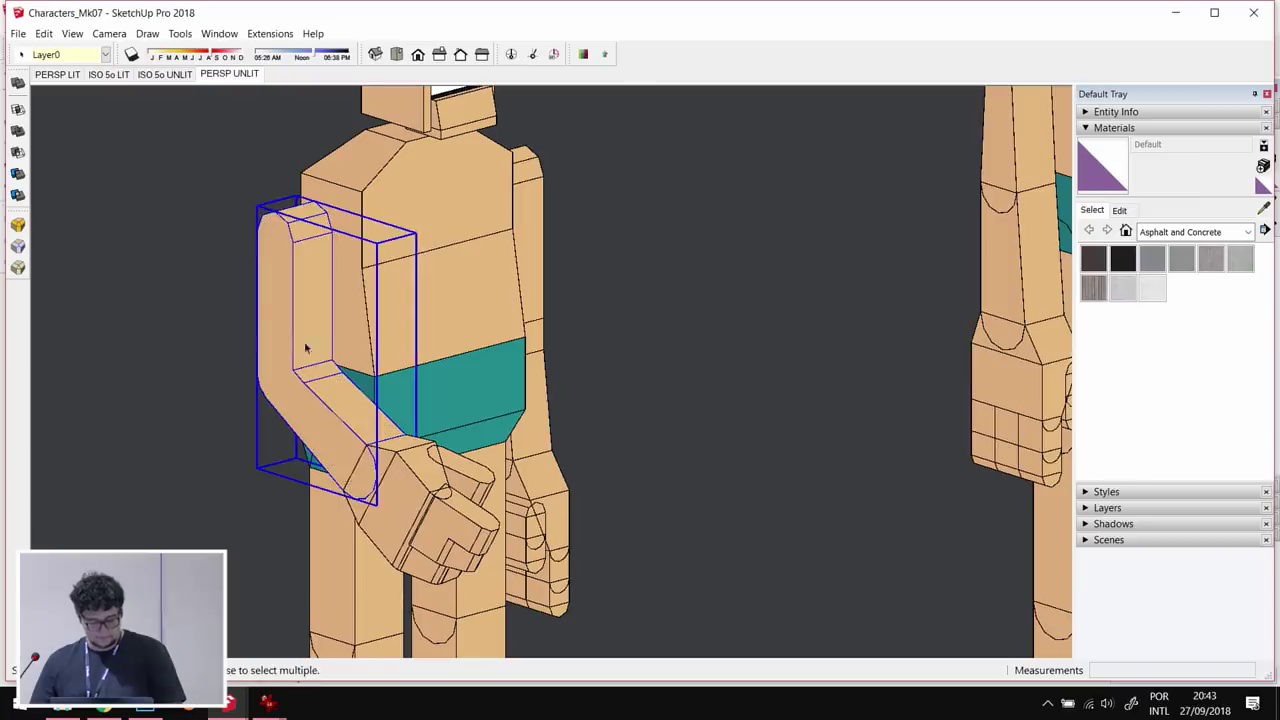
- Try Outer Shell, dismiss the error, and select the hand and forearm
click(17, 84)
click(748, 392)
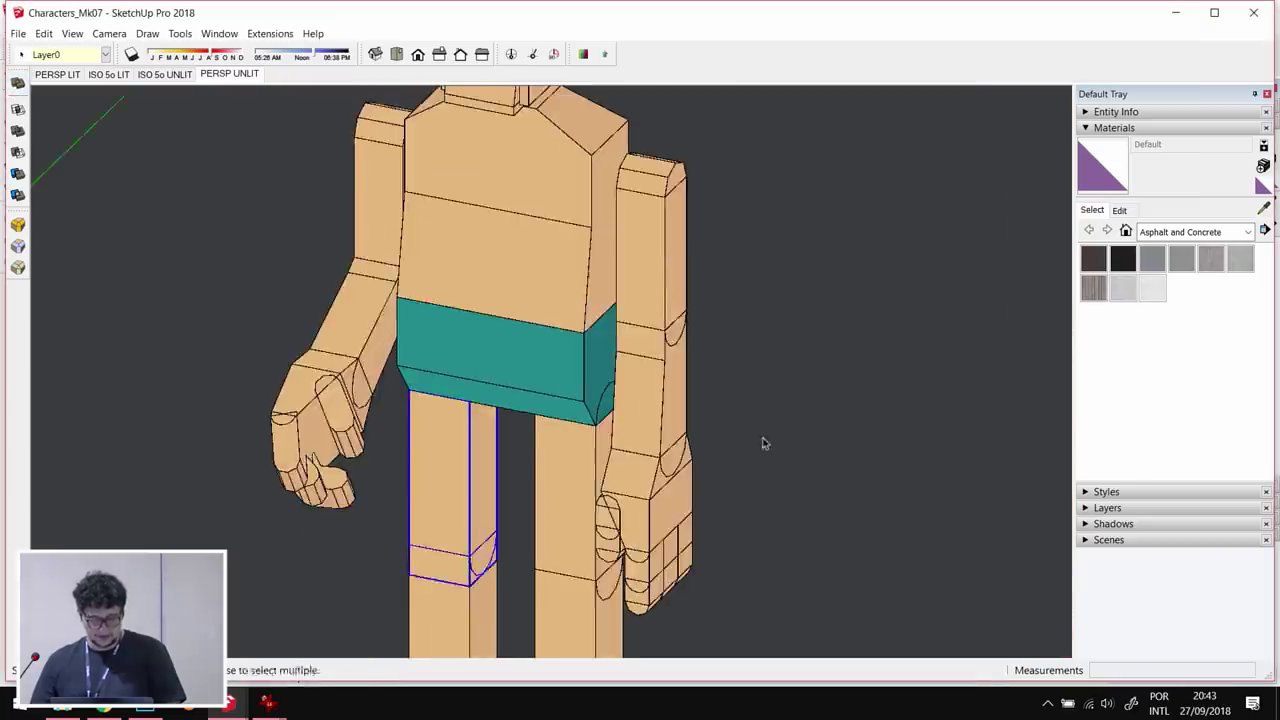
middle_drag(763, 443, 707, 527)
click(670, 522)
ctrl+click(645, 380)
- Rotate the forearm and hand 60° down about the elbow so the hand rests on the shorts
key(q)
click(640, 335)
key(Escape)
scroll(638, 315, up, 4)
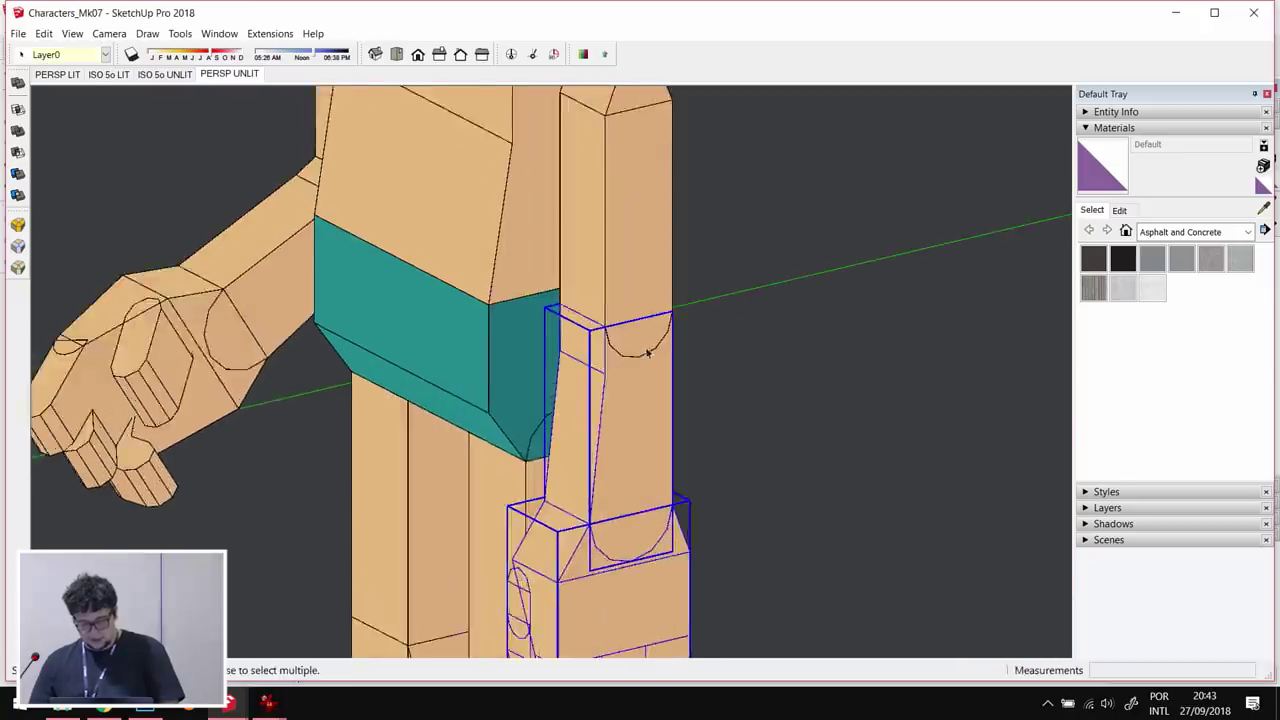
click(638, 311)
click(683, 299)
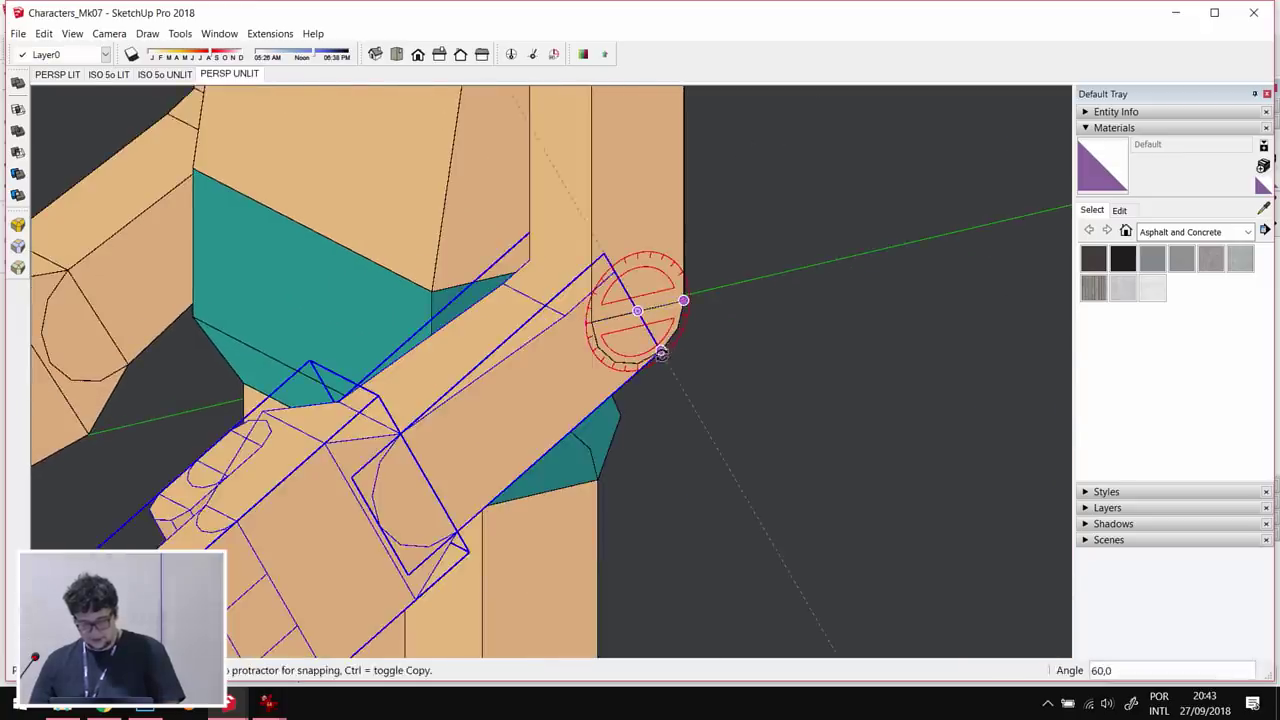
click(663, 357)
key(space)
scroll(663, 357, down, 5)
middle_drag(461, 412, 452, 407)
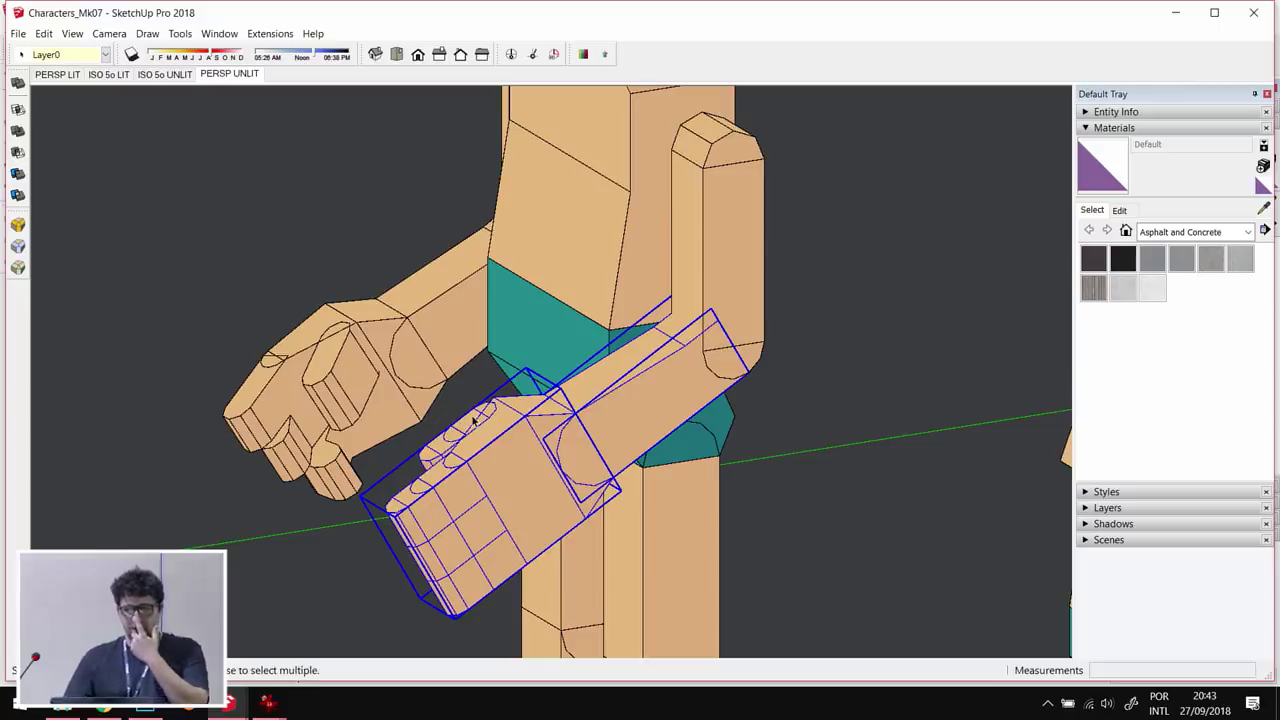
click(812, 335)
middle_drag(812, 335, 750, 335)
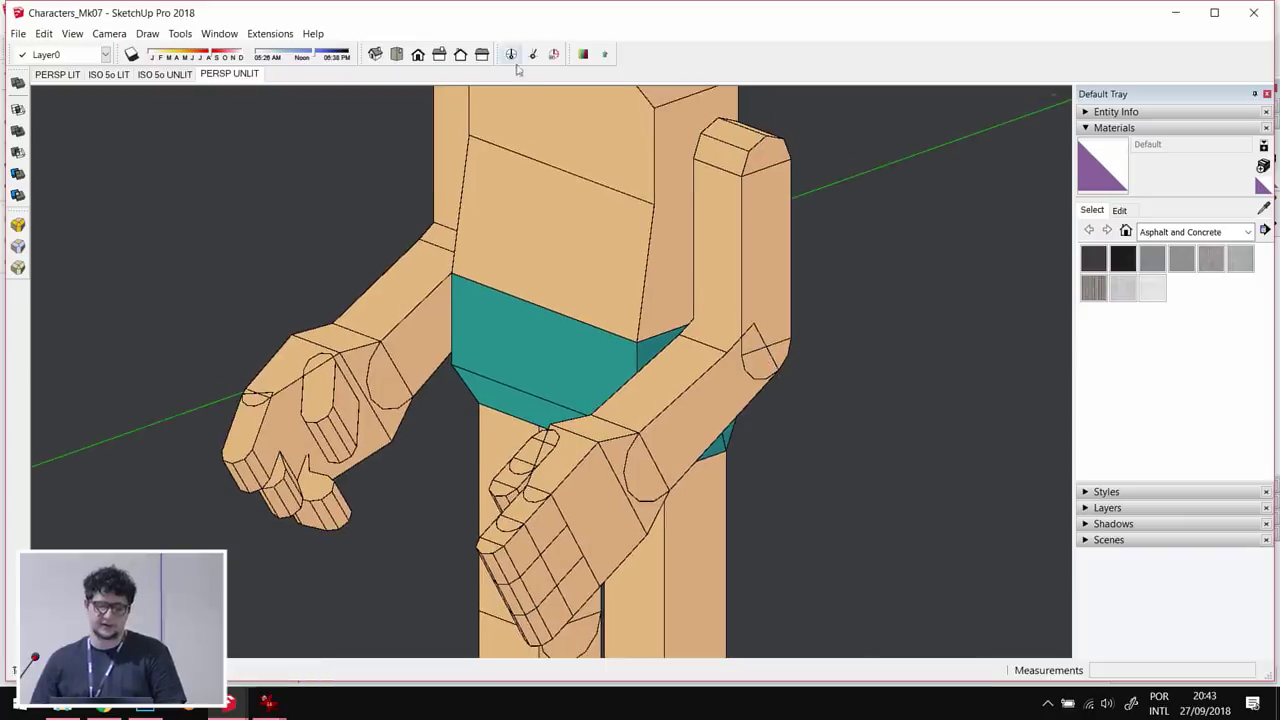
- Create the checked render passes and switch the model to the Line style
click(582, 53)
click(116, 443)
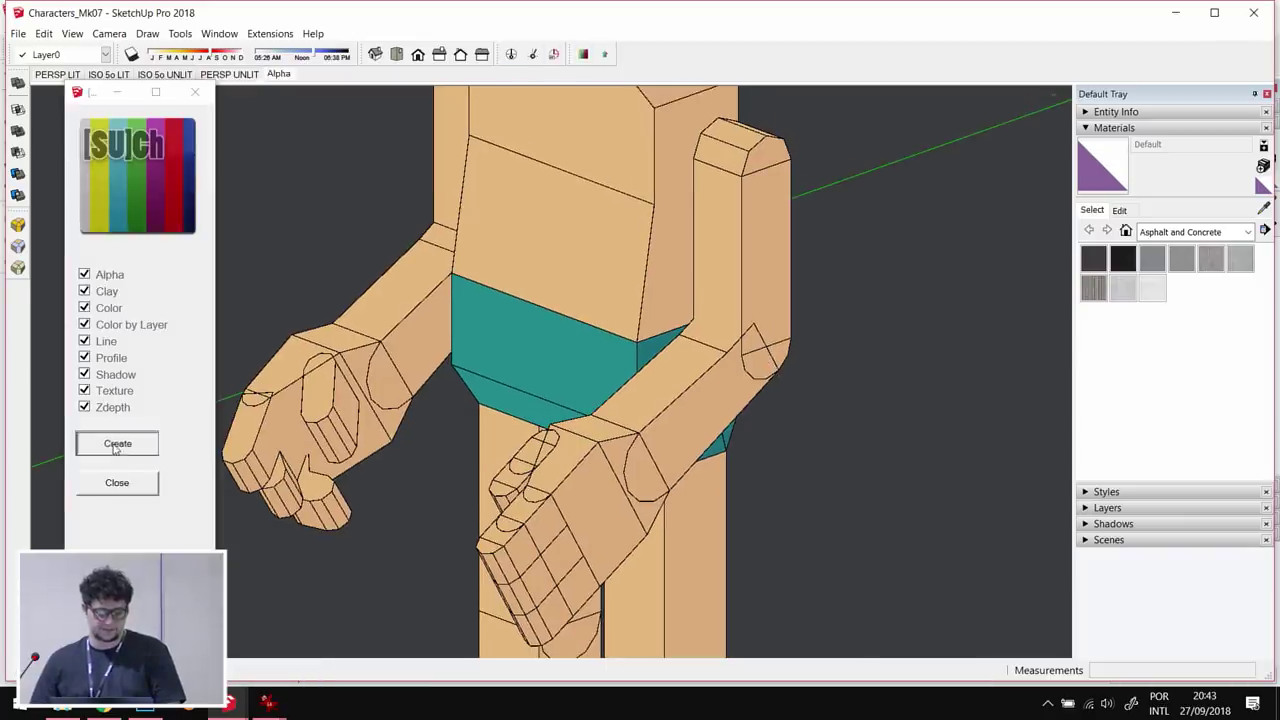
click(117, 482)
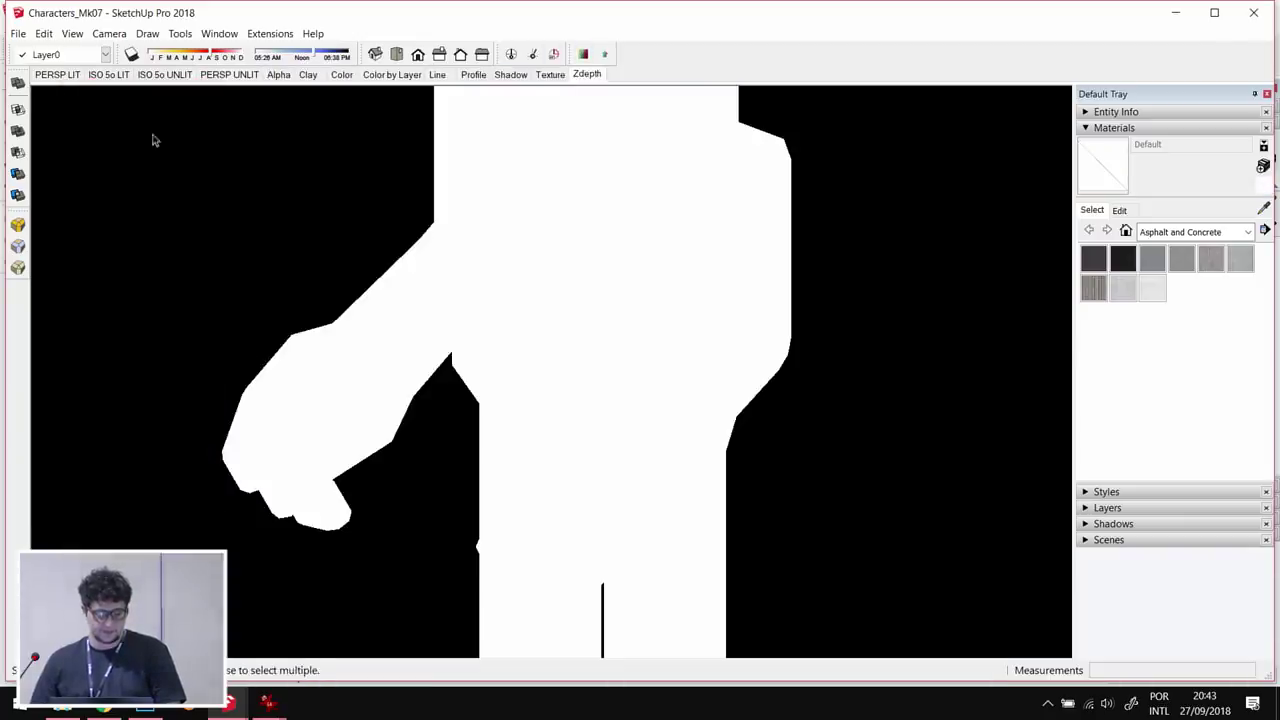
click(437, 74)
middle_drag(760, 412, 739, 319)
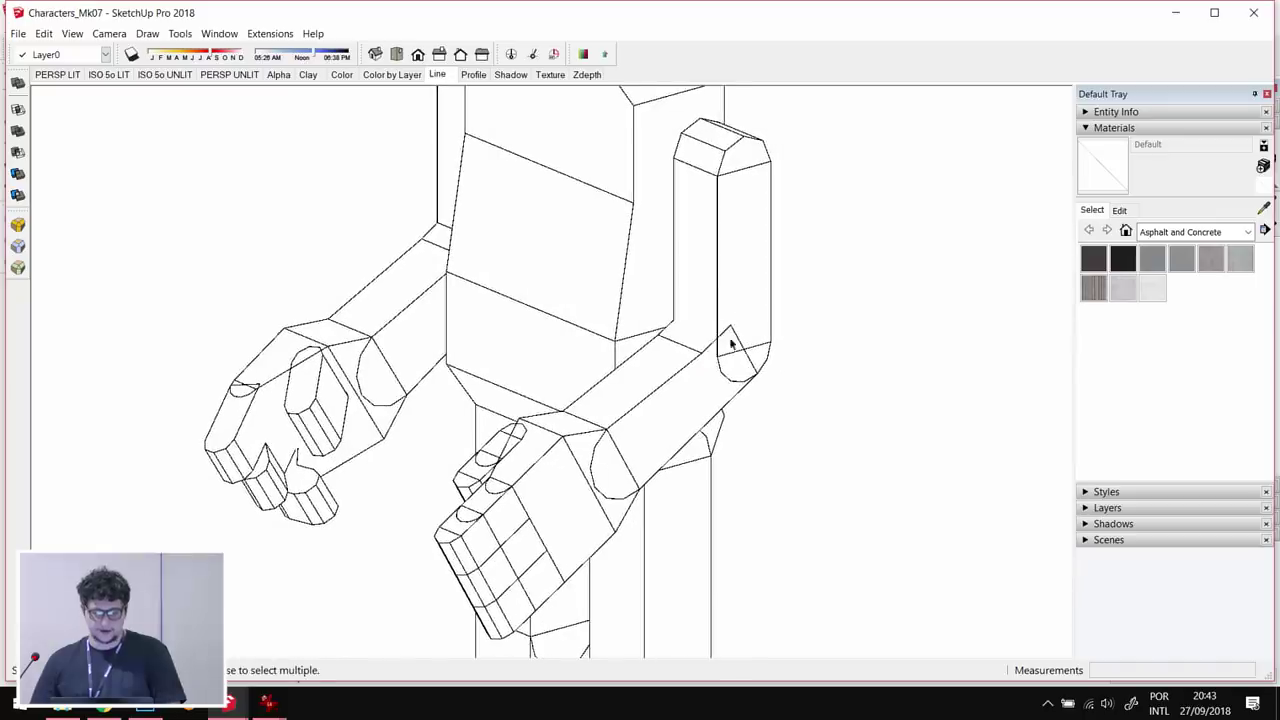
- Merge the upright arm and forearm into one L-shaped solid with Outer Shell
click(707, 297)
click(18, 84)
click(643, 371)
click(979, 420)
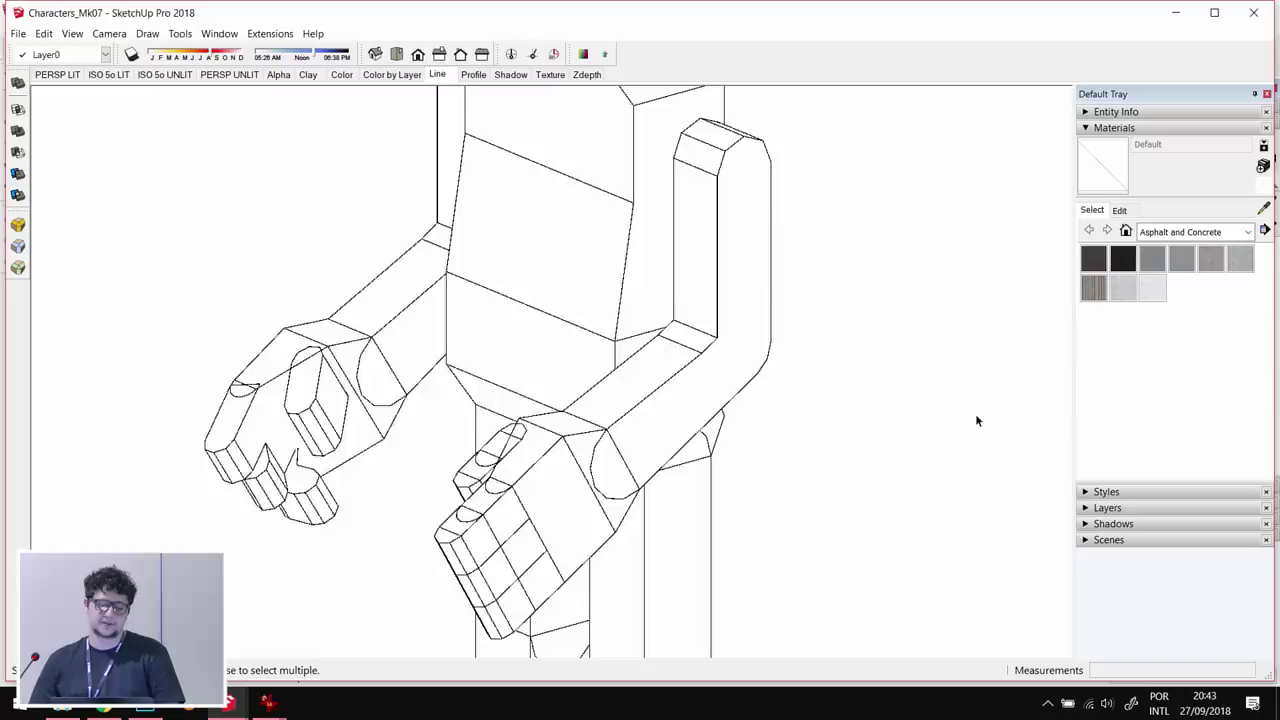
- Soften the merged arm's edges at 77° with AMS Soften Edges
click(722, 352)
drag(734, 380, 886, 326)
drag(908, 388, 926, 392)
click(1004, 323)
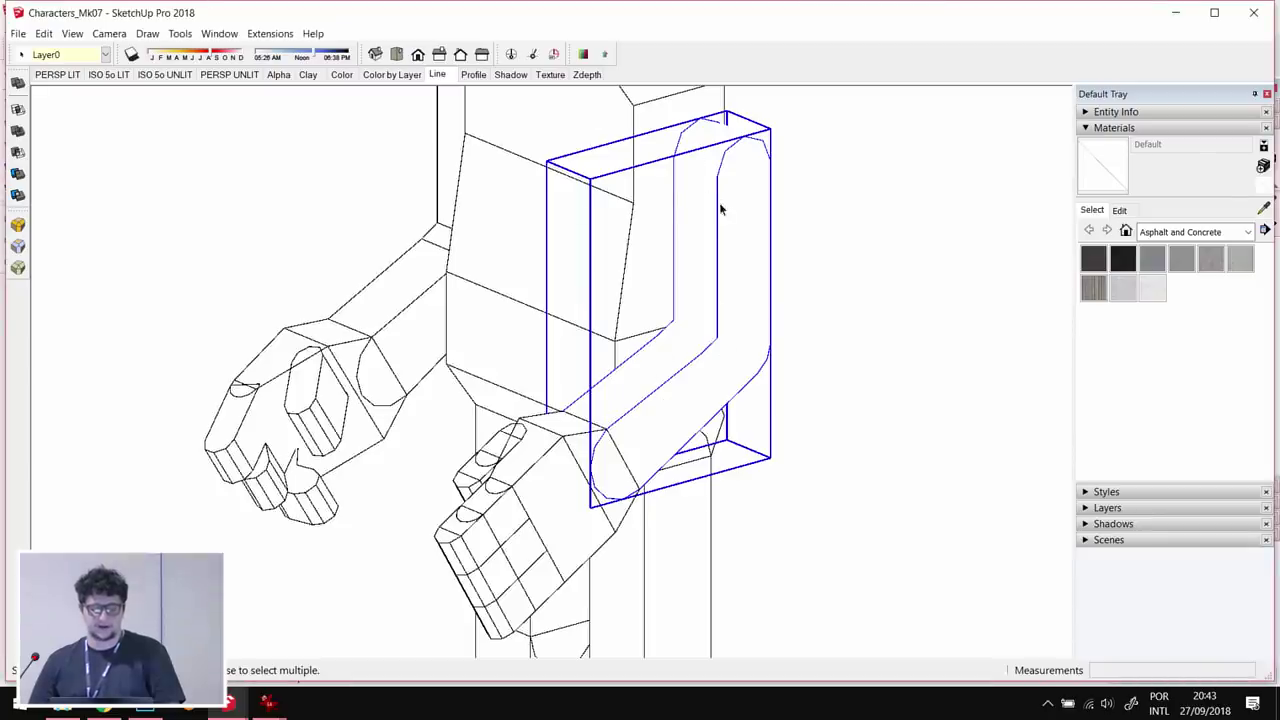
click(833, 240)
- Preview the model in the Profile style, then return to the Line style
scroll(715, 240, up, 3)
click(476, 75)
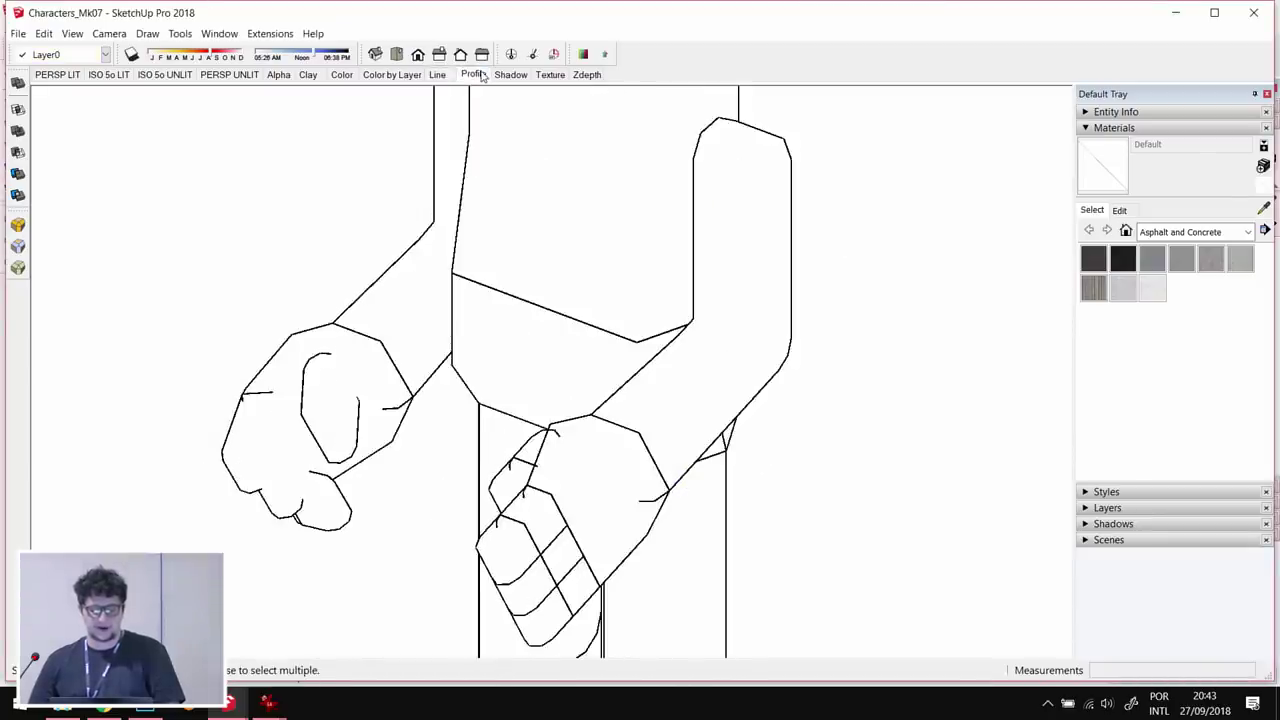
middle_drag(765, 215, 685, 190)
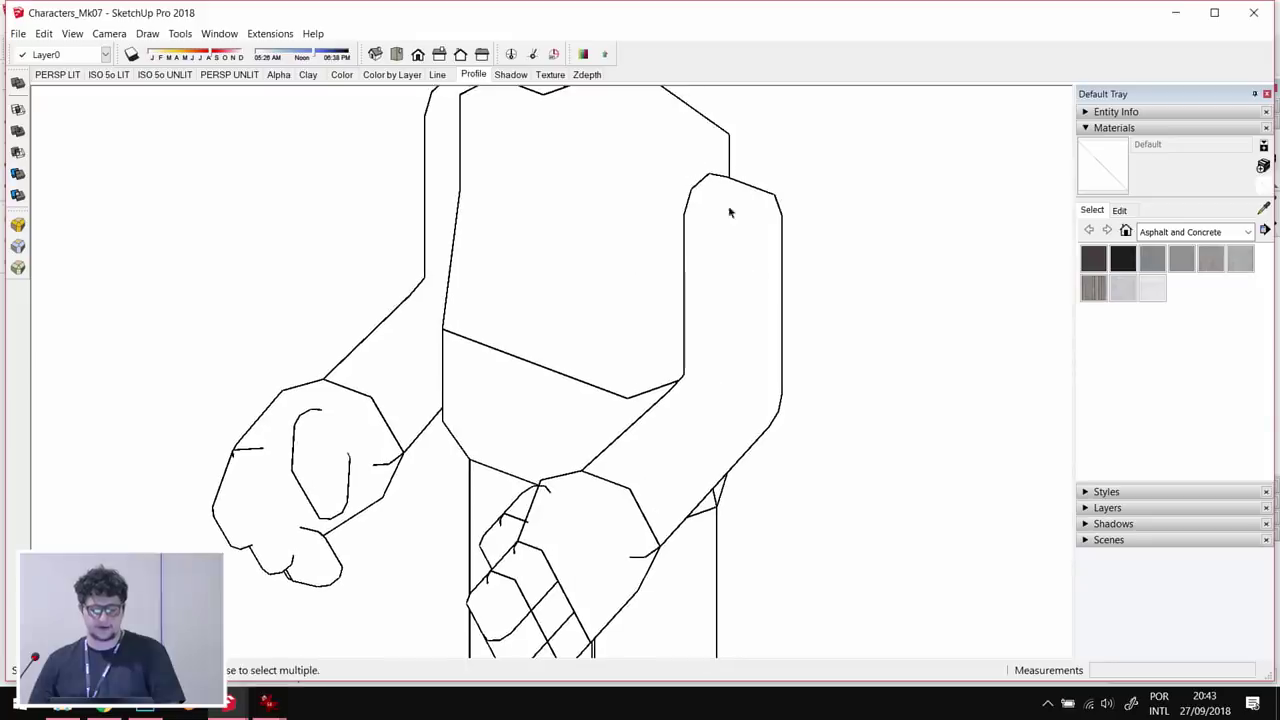
click(438, 75)
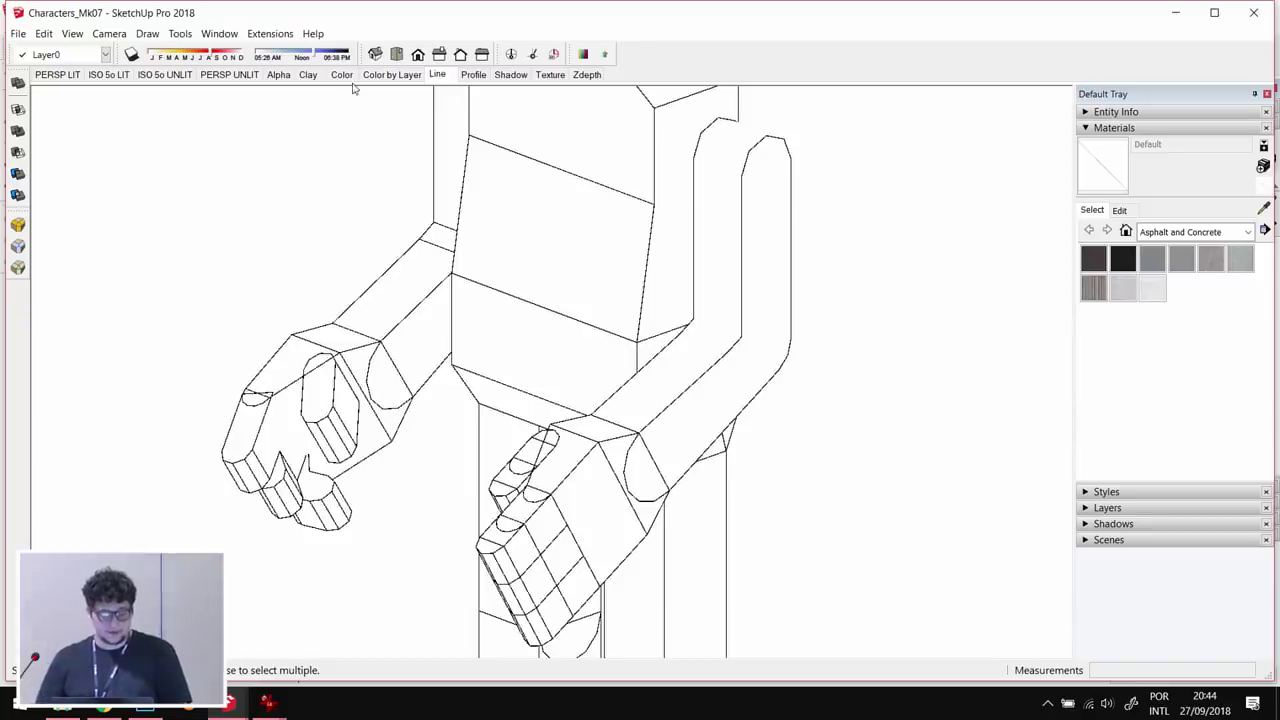
click(18, 33)
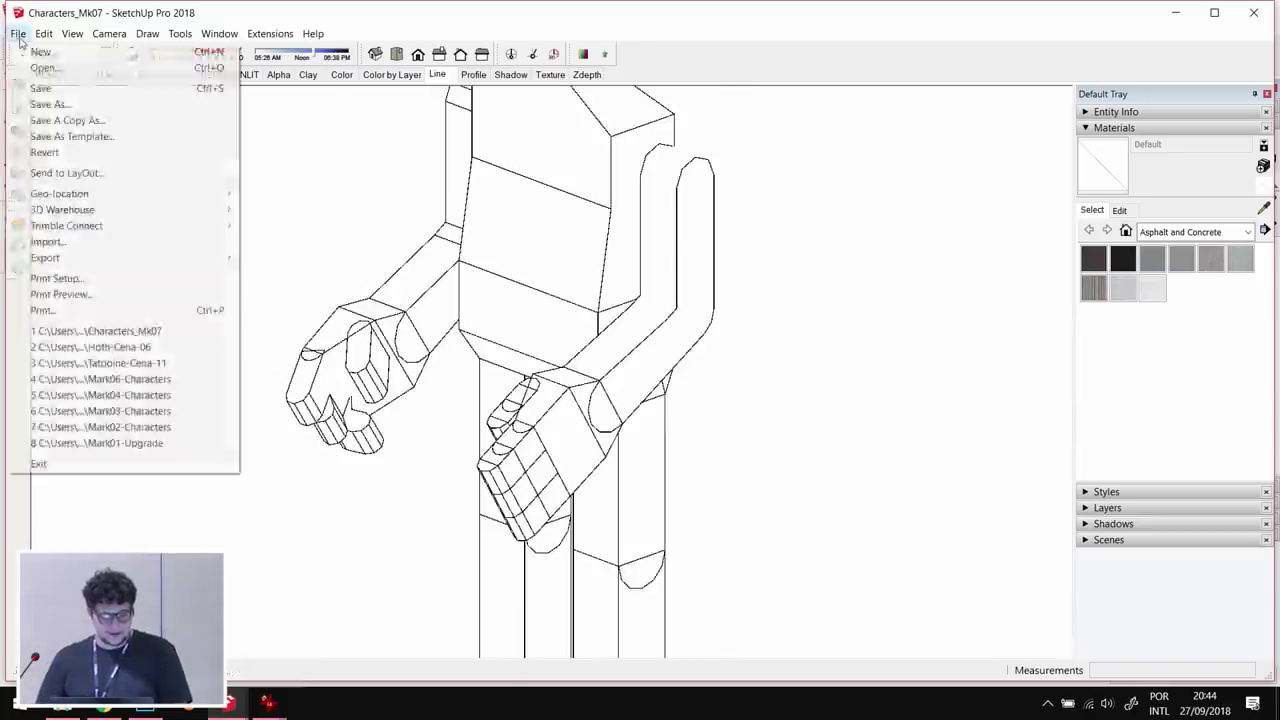
- Open Character02_villager_01 from 88 Apresentacao Basecamp > 04-01 3D CHARACTER, answering Não to saving
click(42, 68)
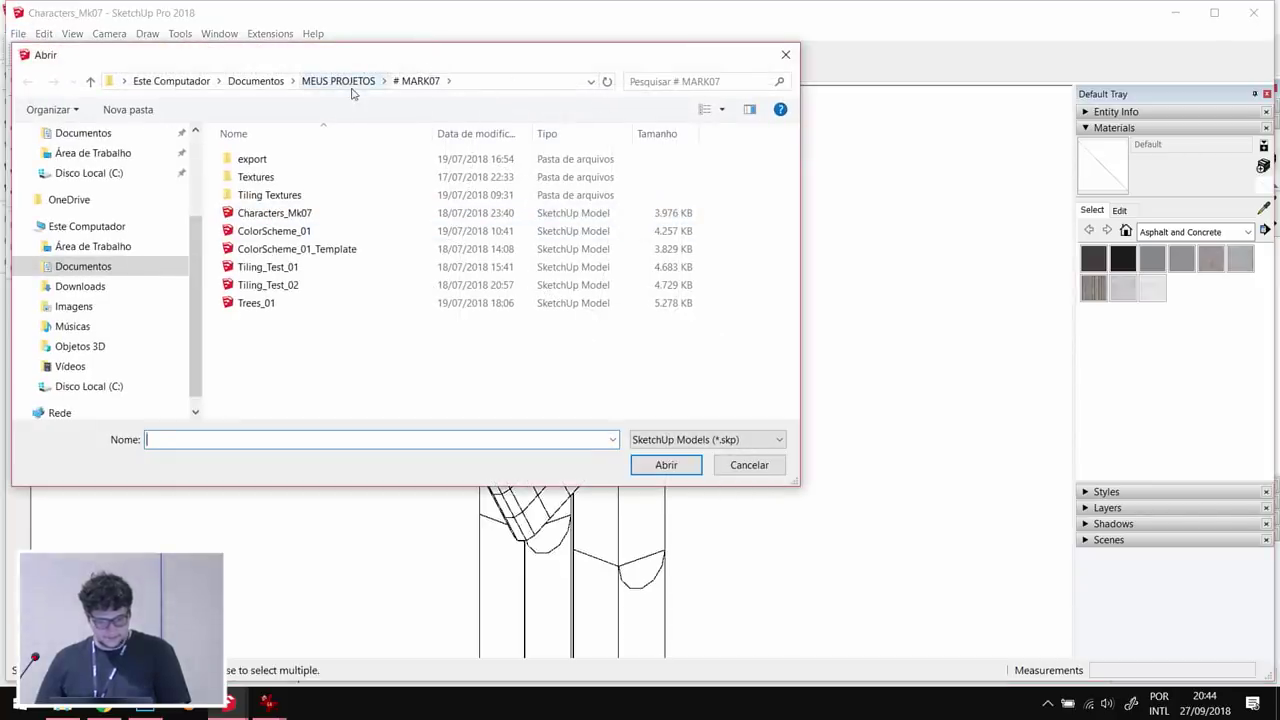
scroll(110, 250, up, 3)
click(130, 167)
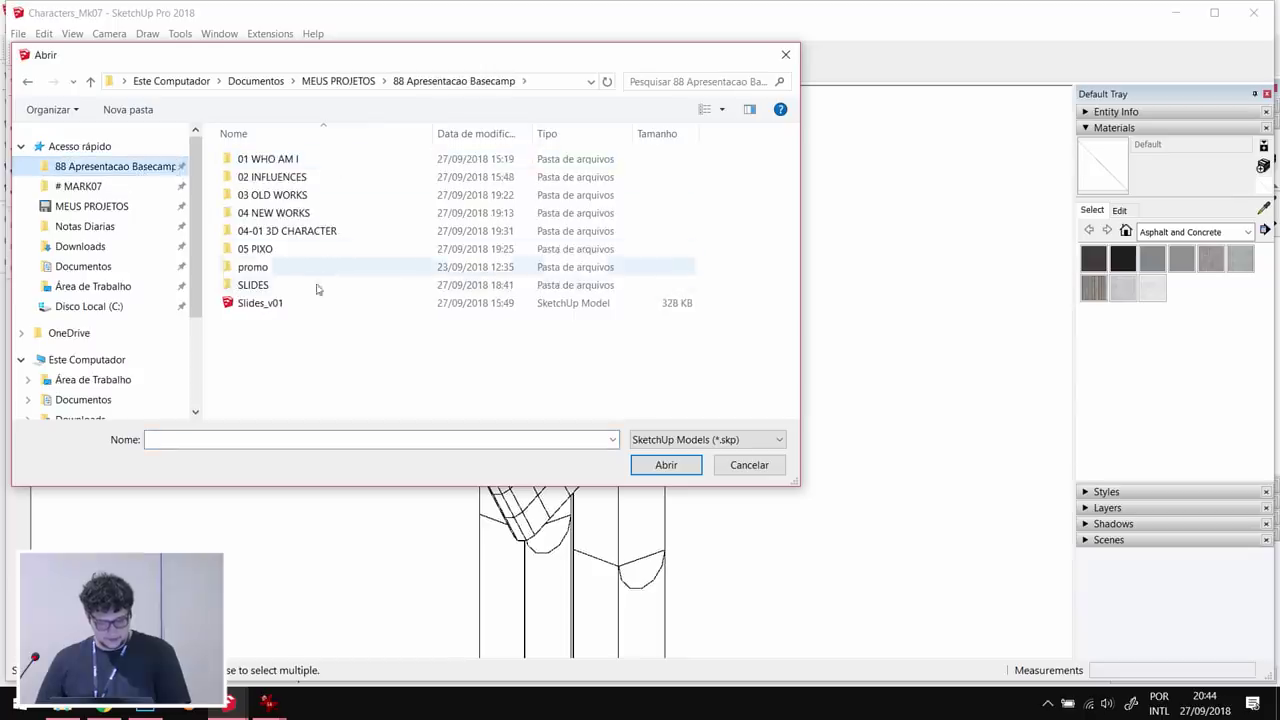
double_click(296, 234)
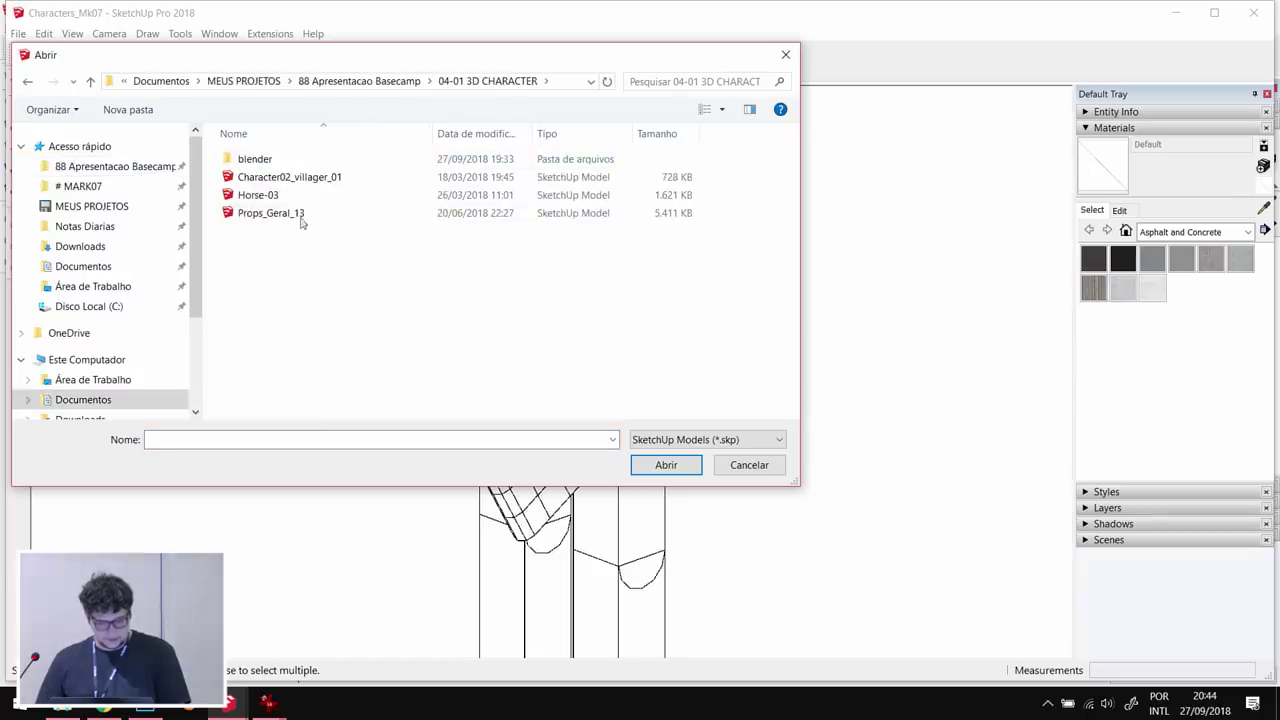
click(305, 186)
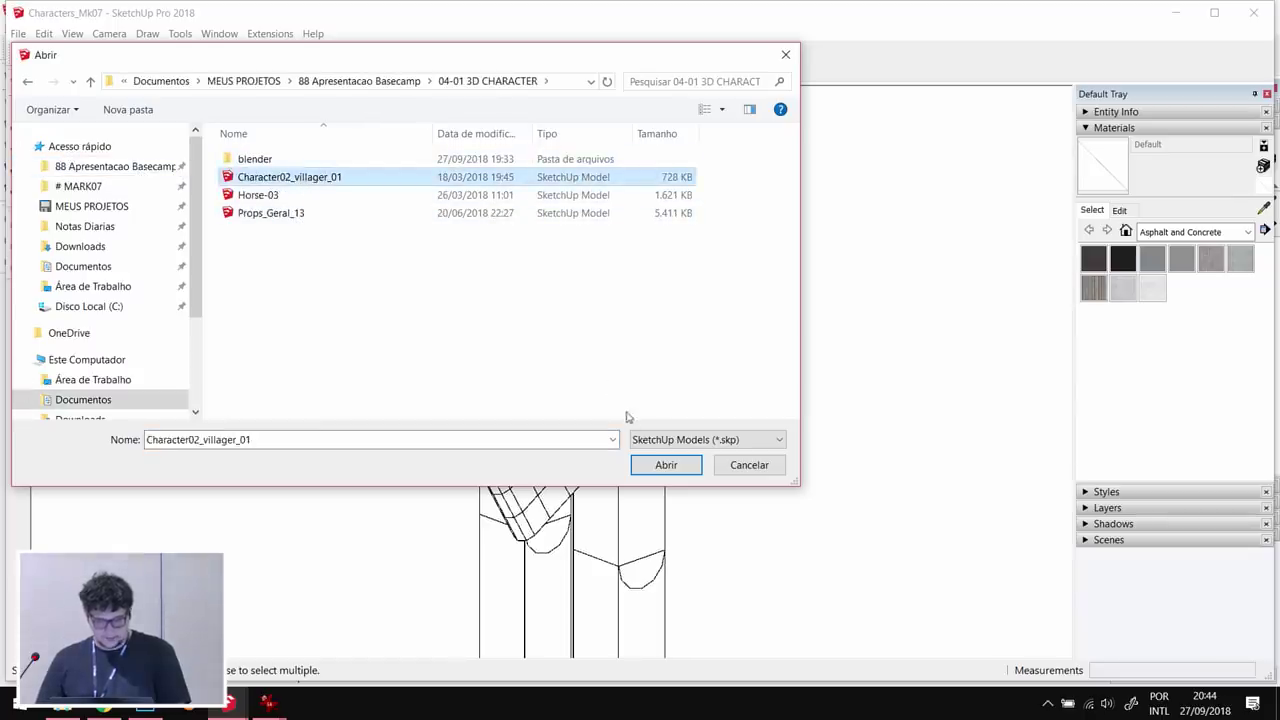
click(666, 466)
click(633, 392)
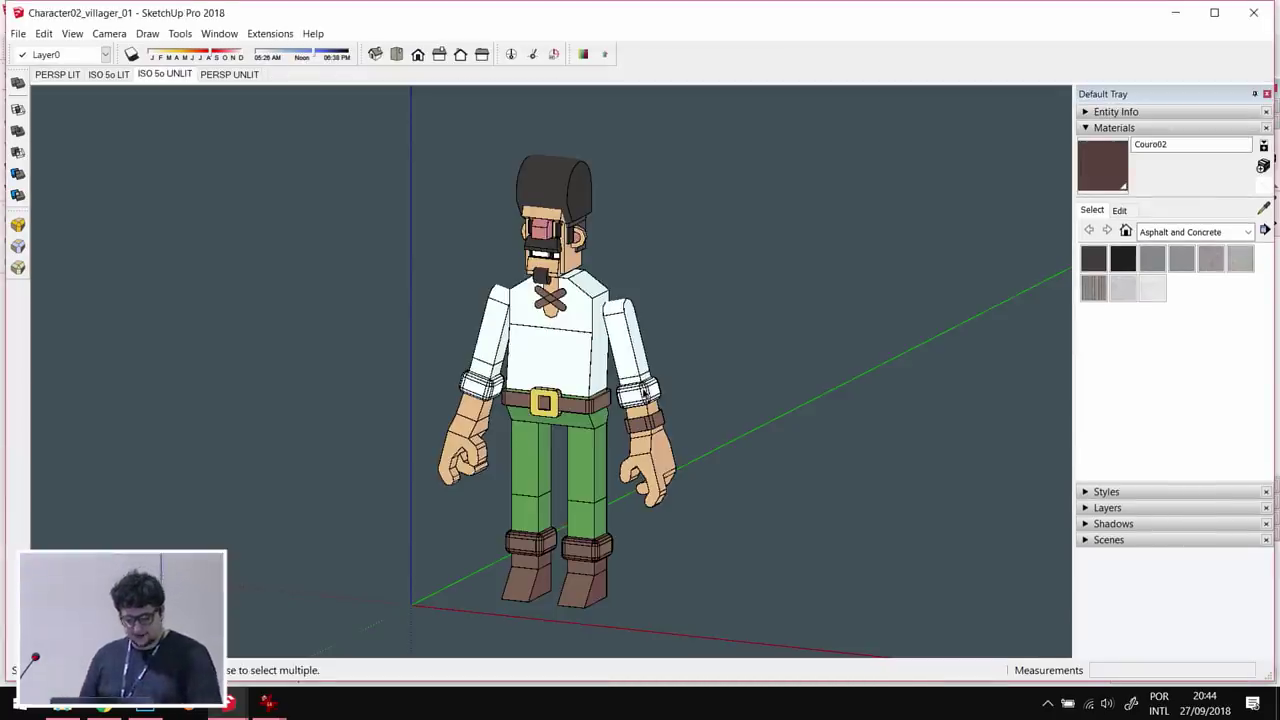
- Orbit and zoom around the villager to inspect his left side and upper body
middle_drag(530, 368, 509, 457)
scroll(584, 483, up, 3)
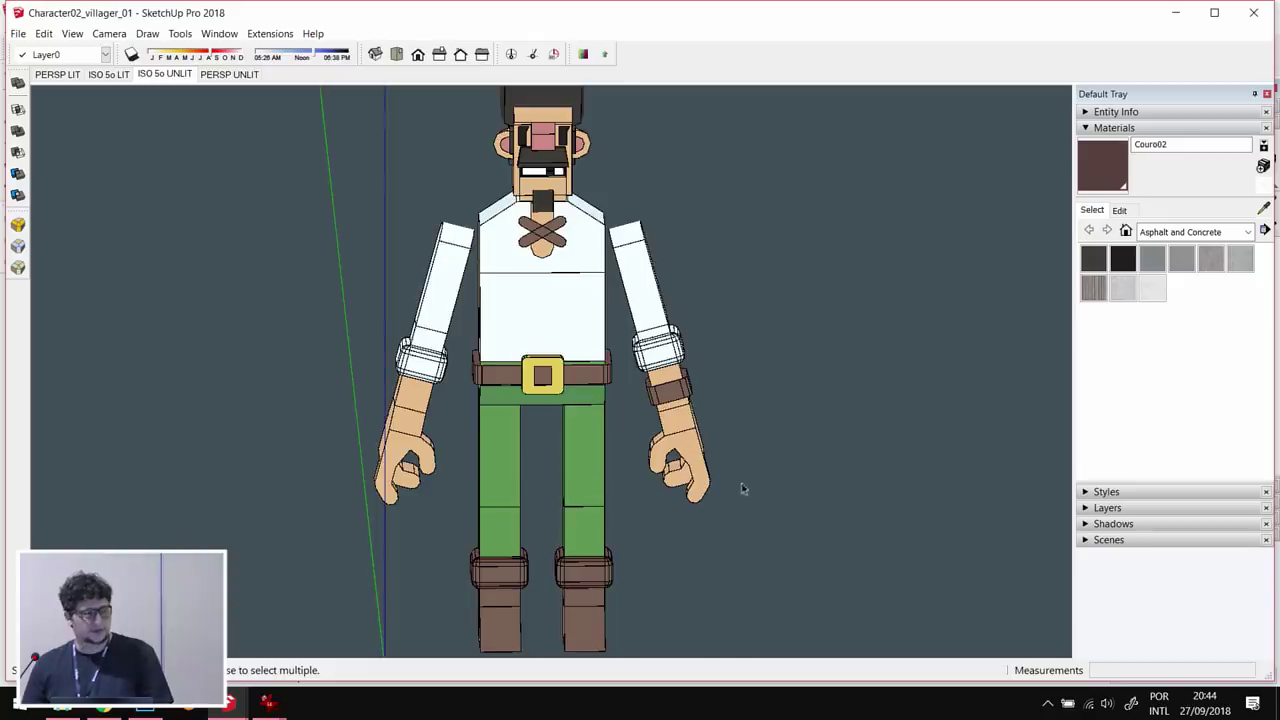
middle_drag(742, 488, 685, 468)
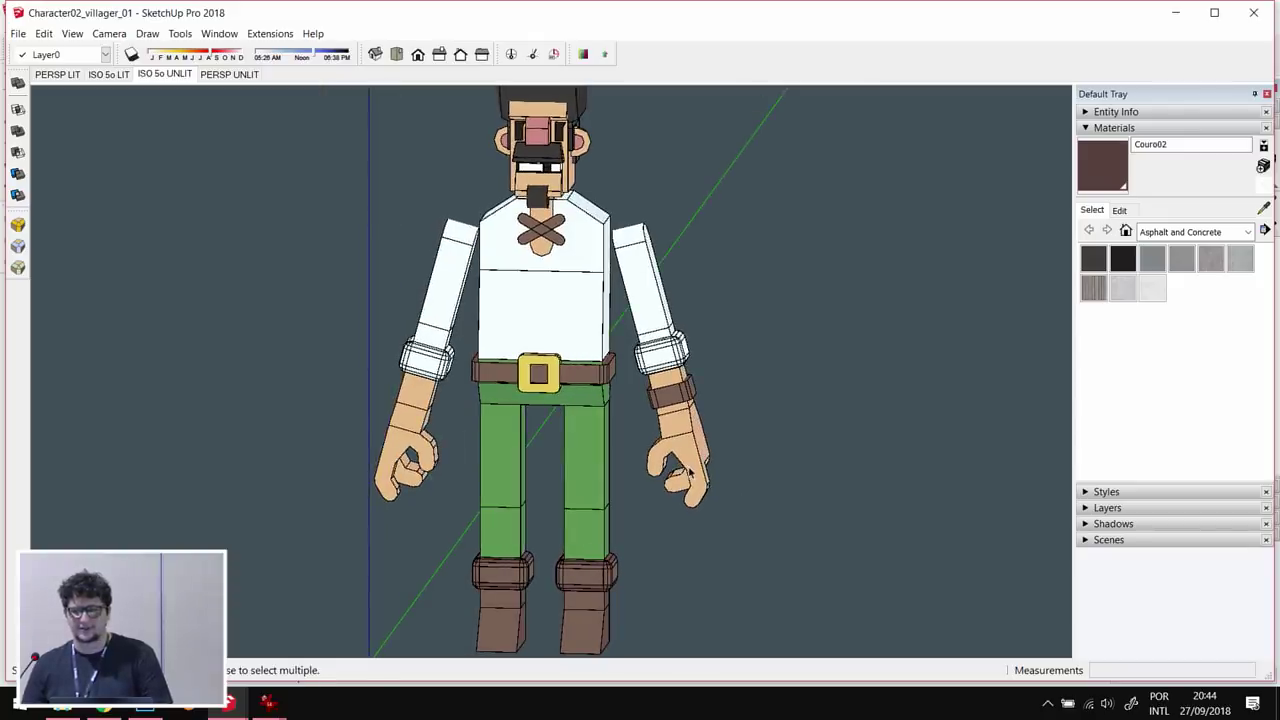
middle_drag(580, 543, 608, 288)
scroll(608, 288, up, 3)
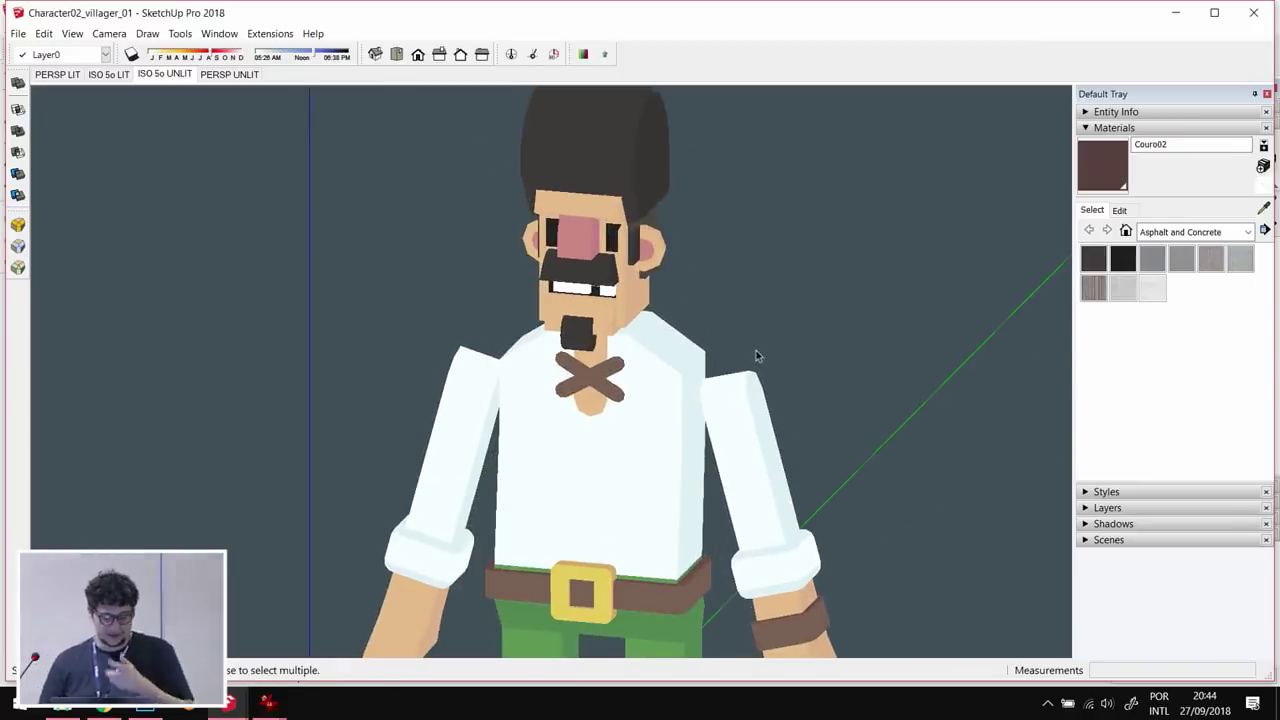
middle_drag(774, 357, 670, 315)
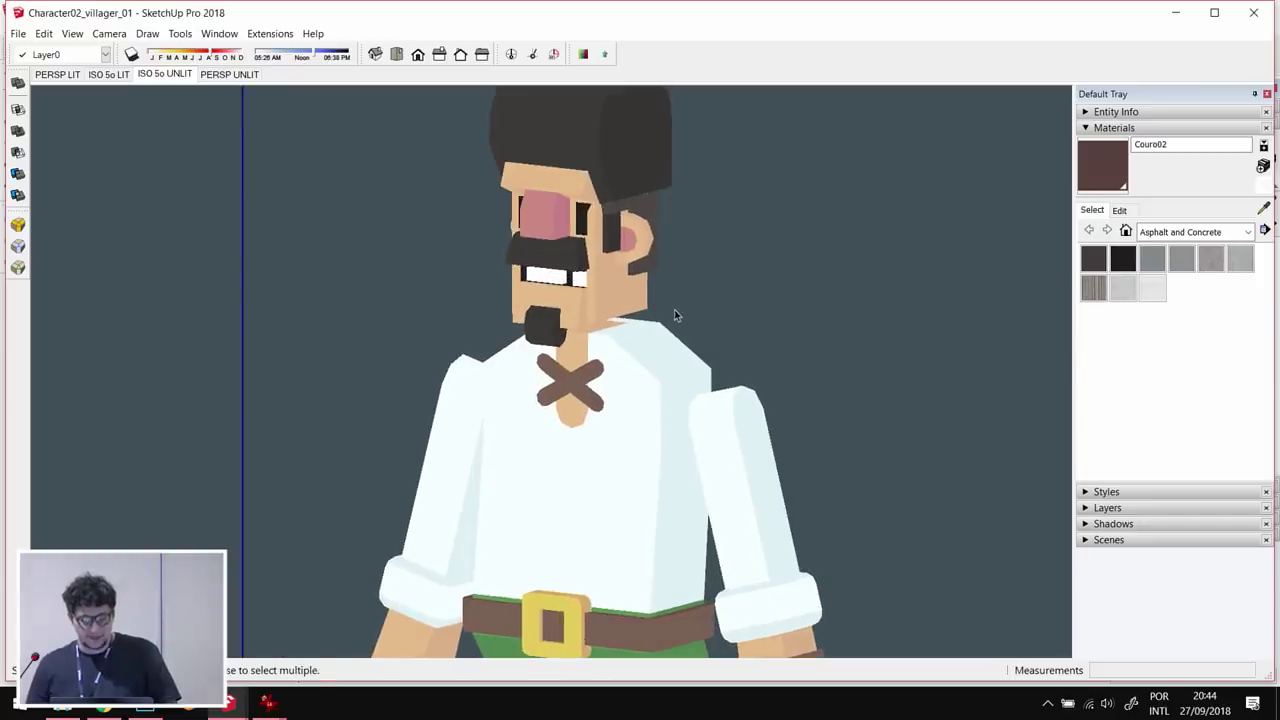
scroll(675, 315, down, 3)
middle_drag(670, 397, 680, 394)
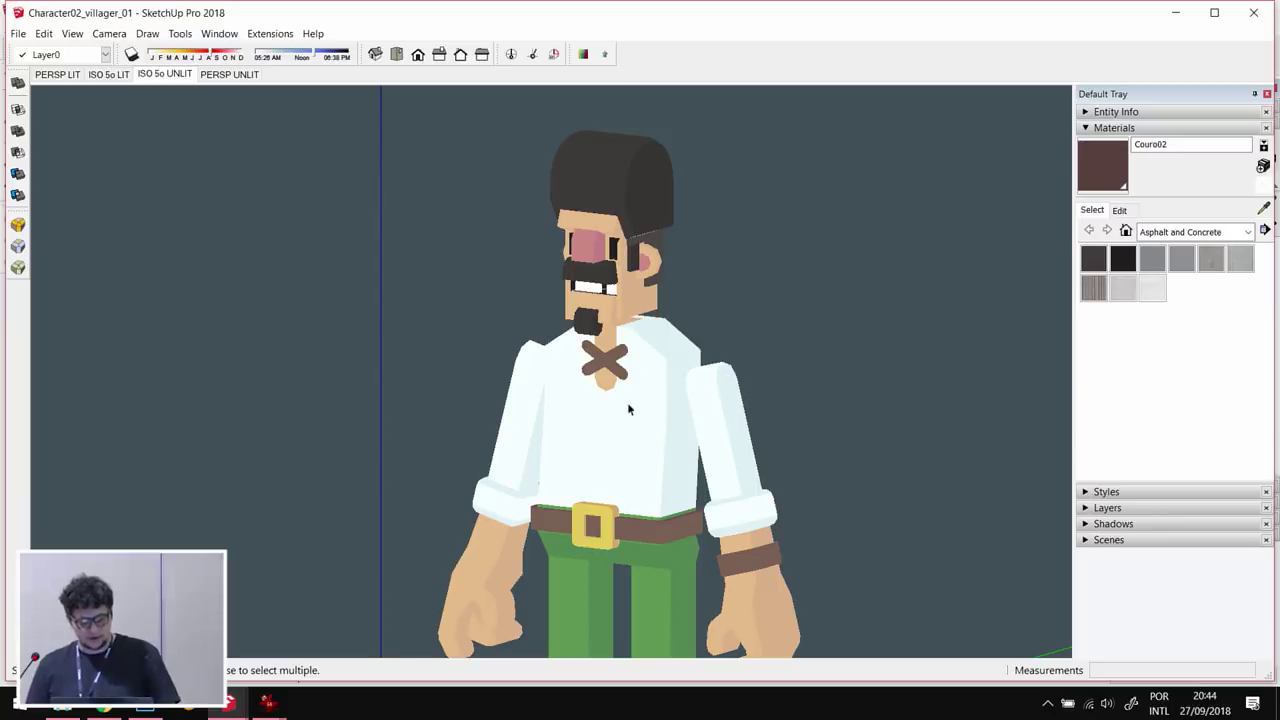
scroll(628, 408, up, 4)
- Sample the shirt's Camisa02 material with the Paint Bucket (B)
key(b)
alt+click(662, 370)
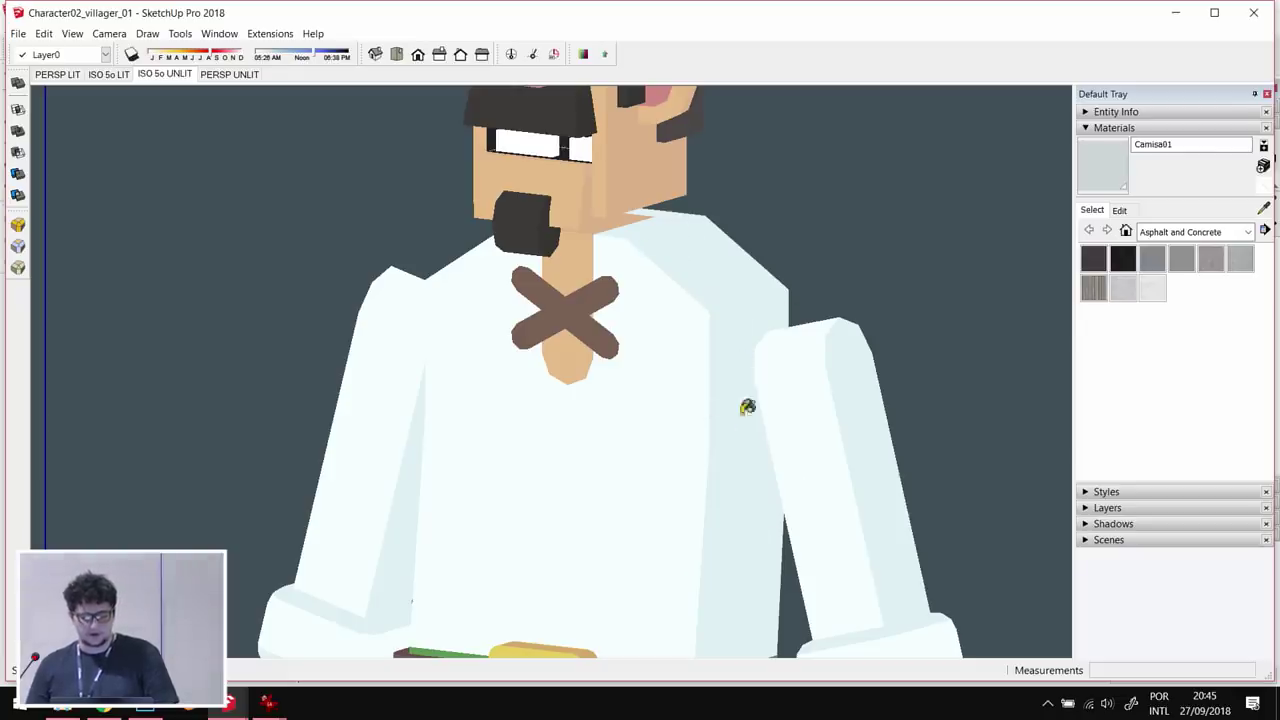
alt+click(717, 267)
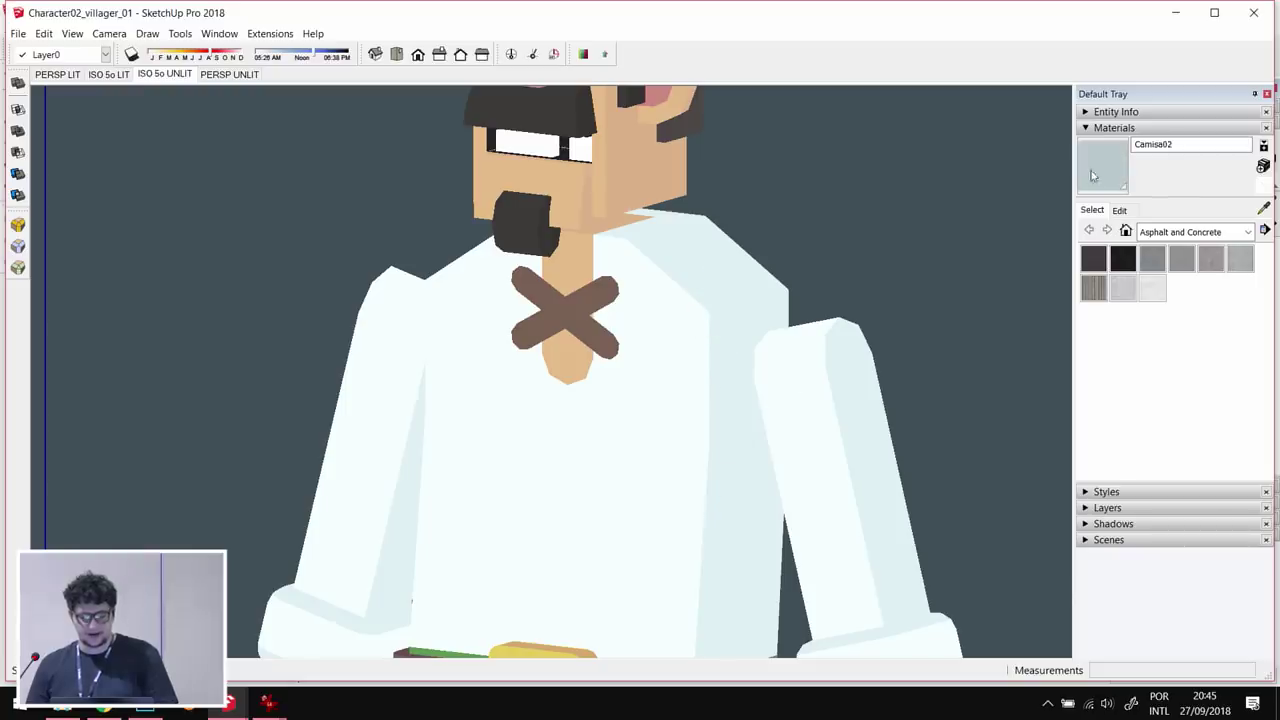
- Set Camisa02's HSB brightness to 80 (190, 8, 80), then return to Select
click(1119, 210)
mouse_move(1172, 322)
mouse_down()
mouse_move(1149, 330)
mouse_move(1175, 330)
mouse_up()
drag(1178, 330, 1181, 330)
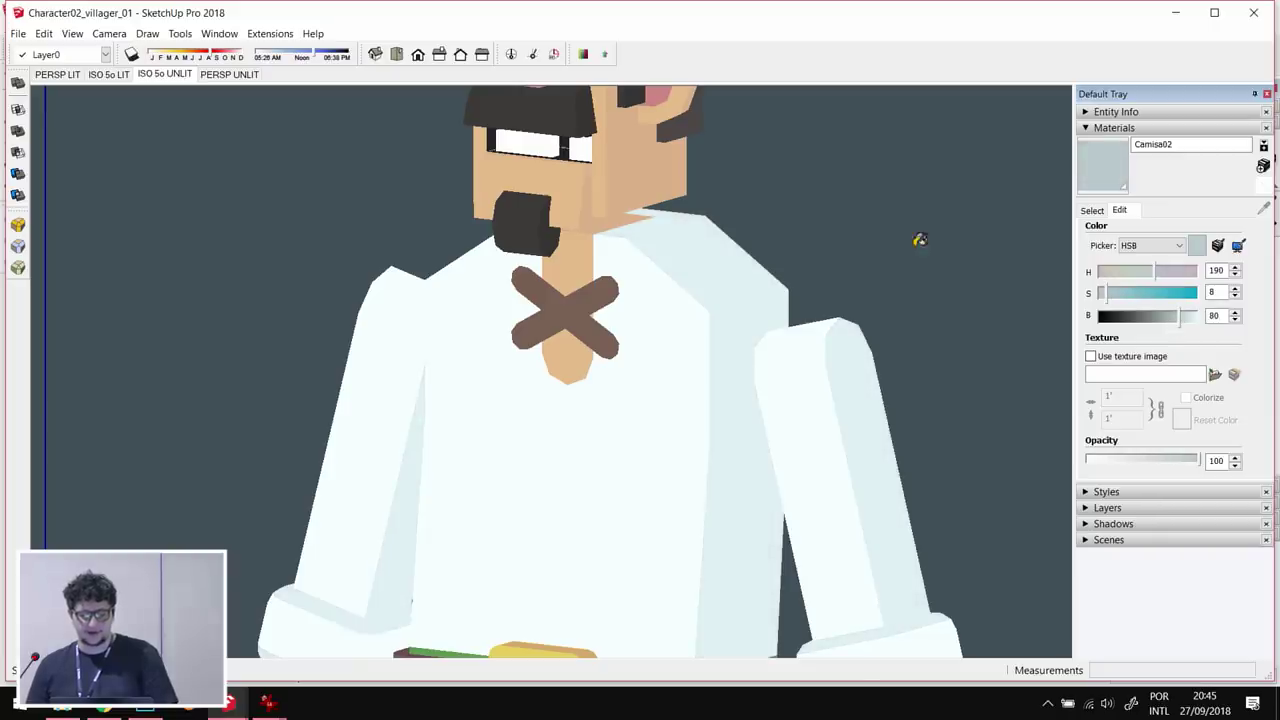
key(space)
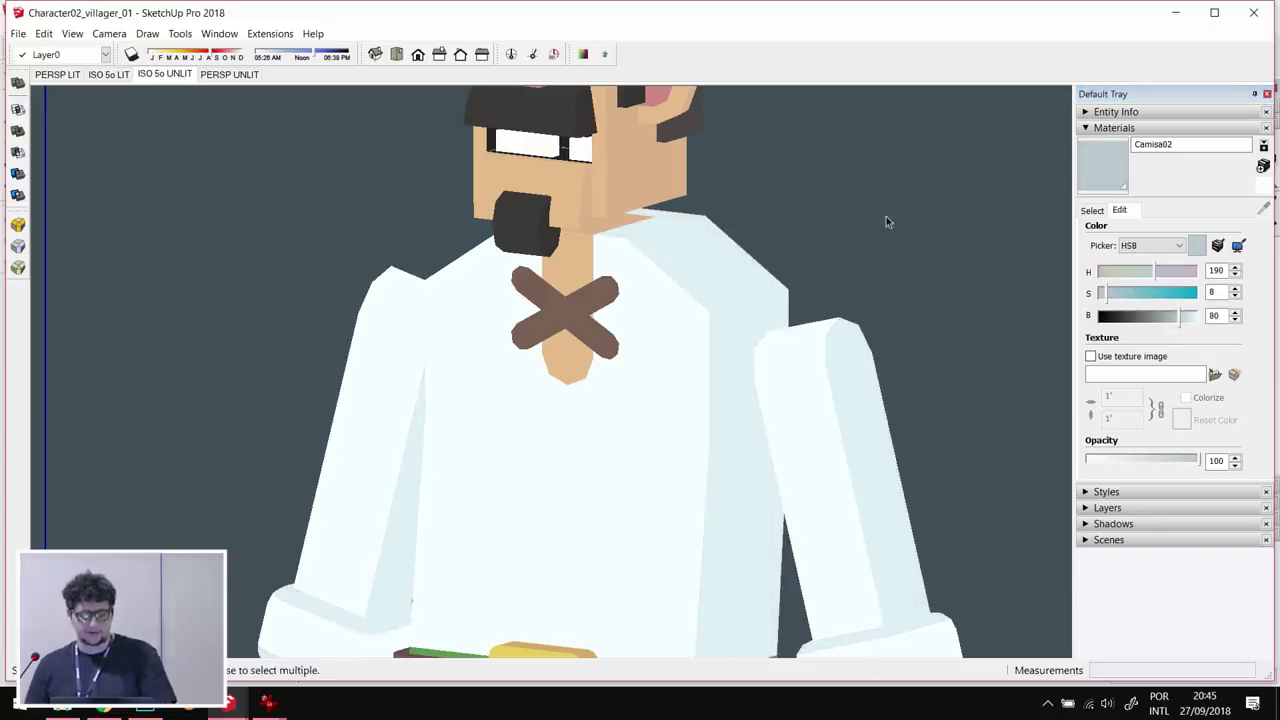
scroll(878, 240, down, 4)
middle_drag(765, 311, 815, 326)
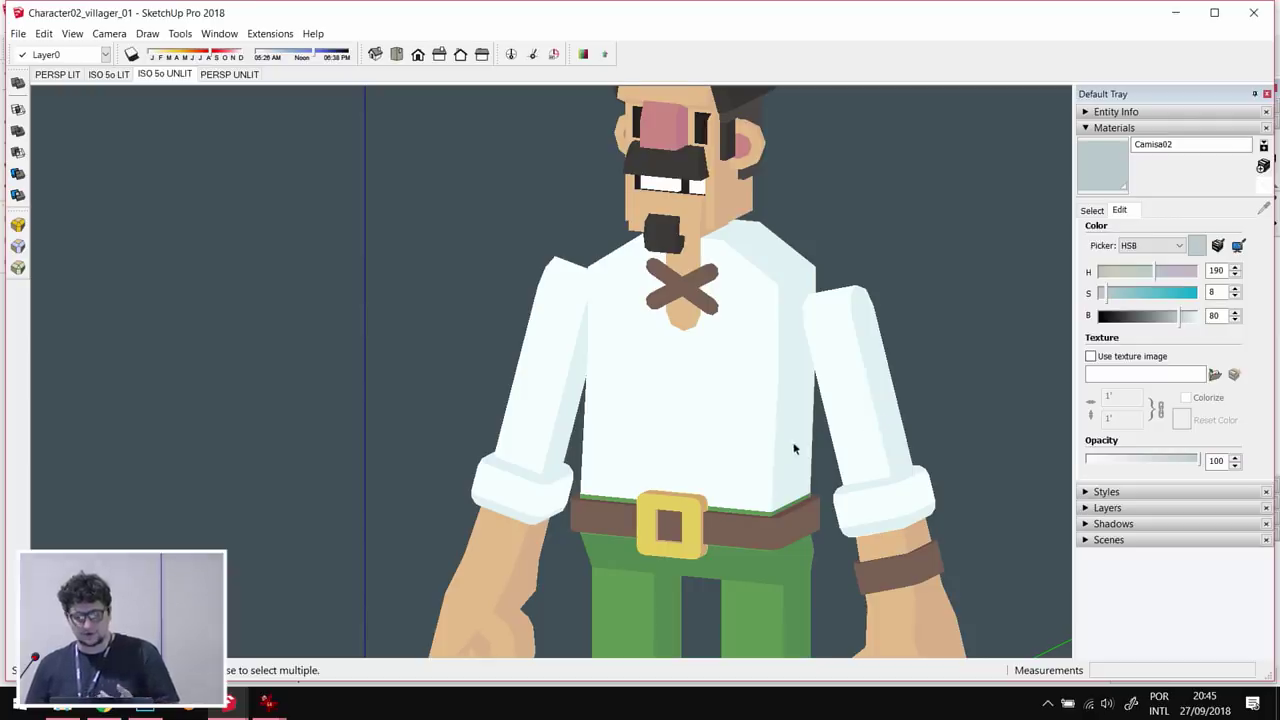
scroll(860, 440, down, 3)
middle_drag(780, 348, 455, 392)
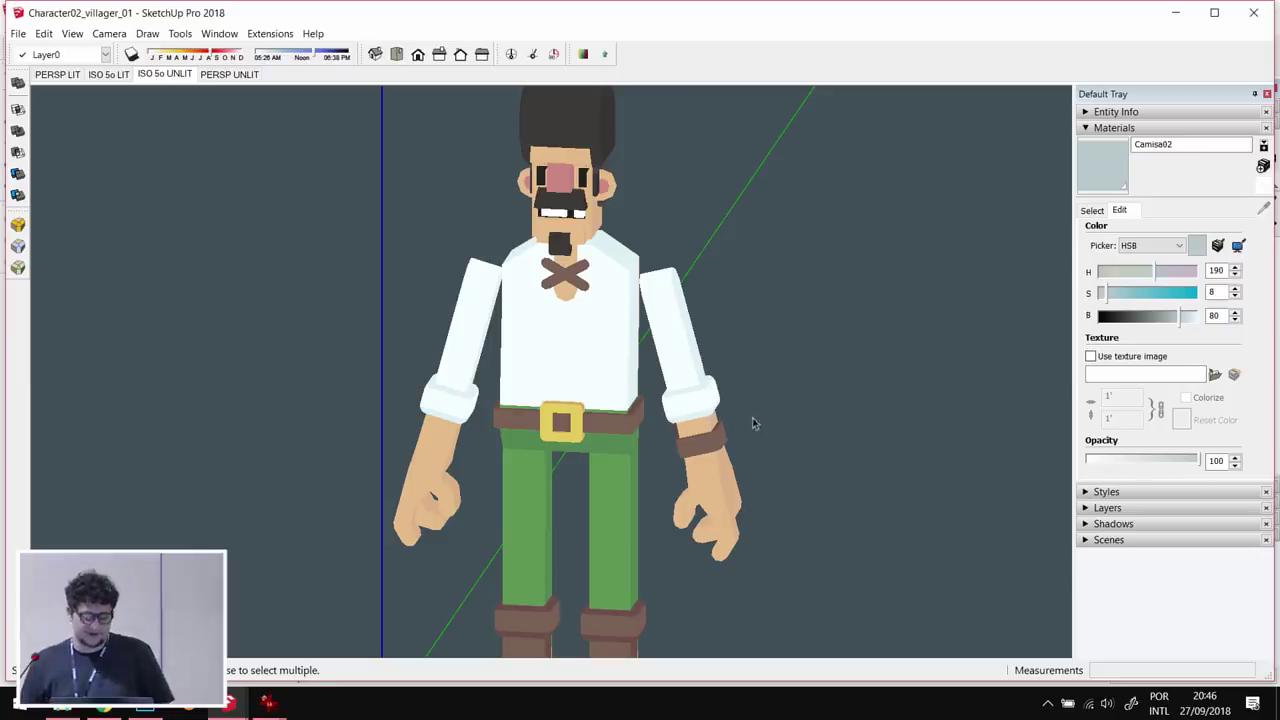
middle_drag(814, 380, 751, 363)
scroll(698, 343, down, 3)
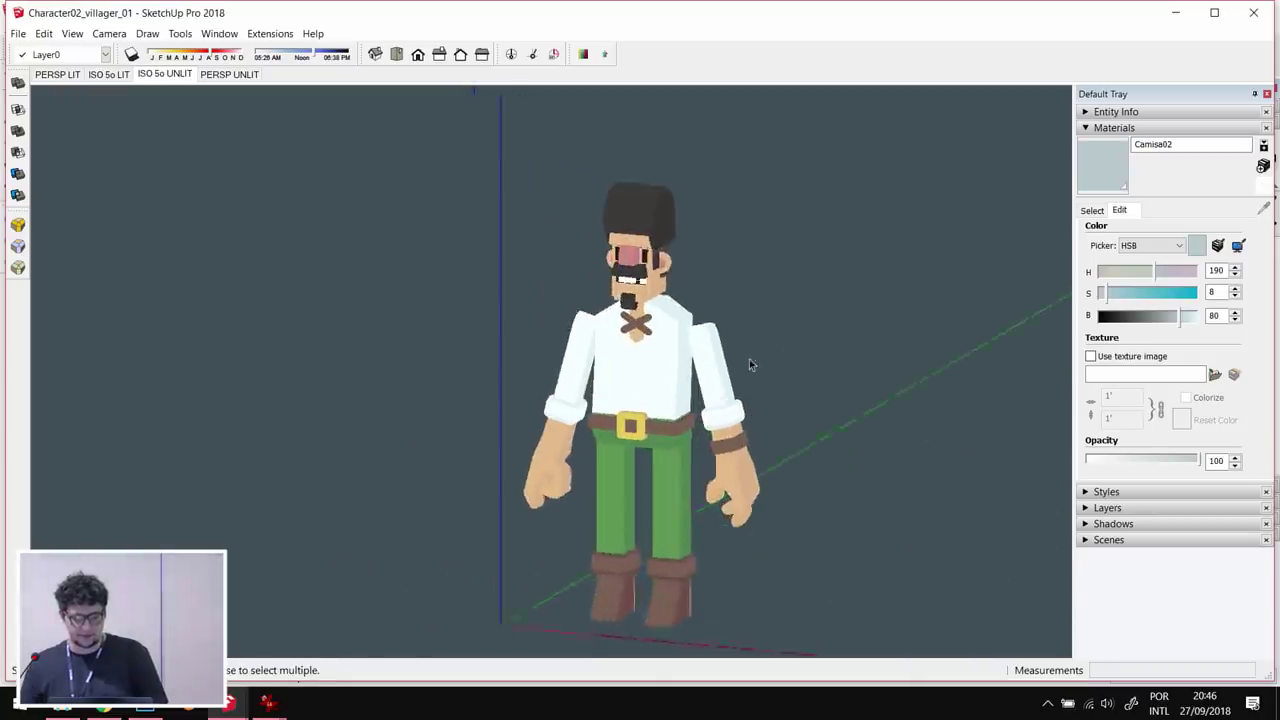
scroll(740, 355, up, 2)
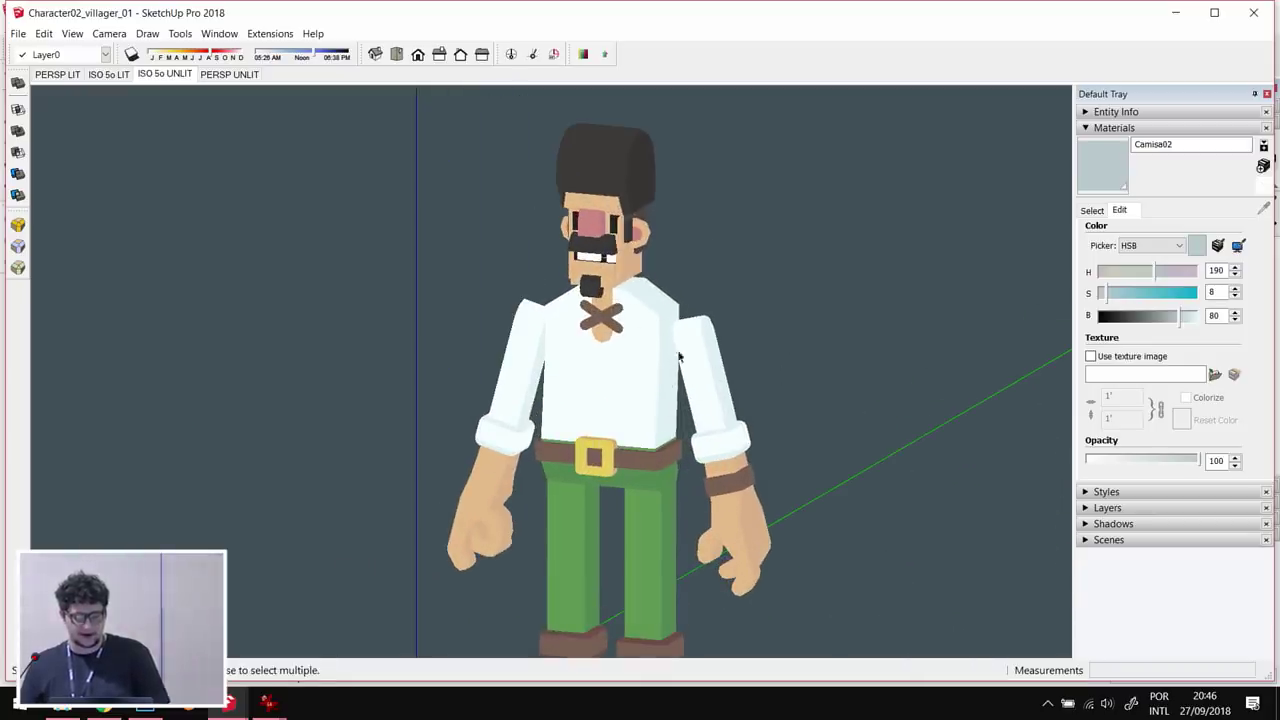
scroll(766, 423, down, 2)
middle_drag(766, 423, 754, 374)
scroll(766, 343, down, 2)
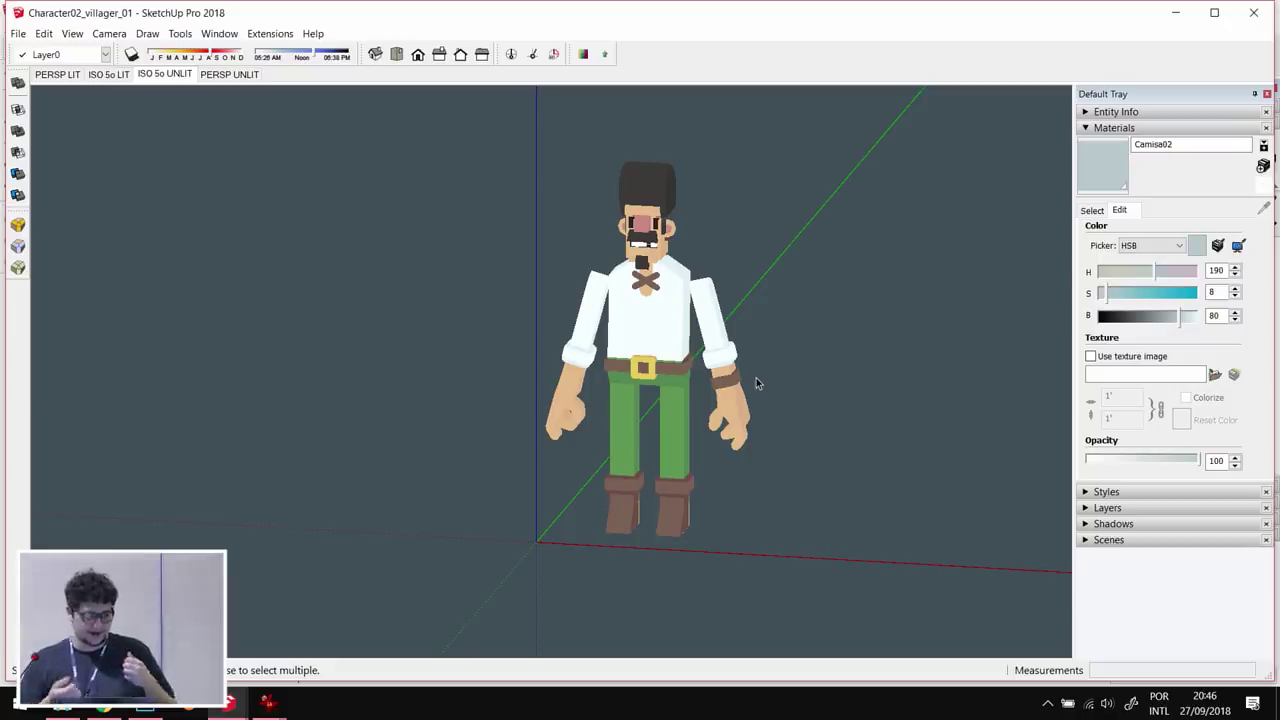
click(1254, 14)
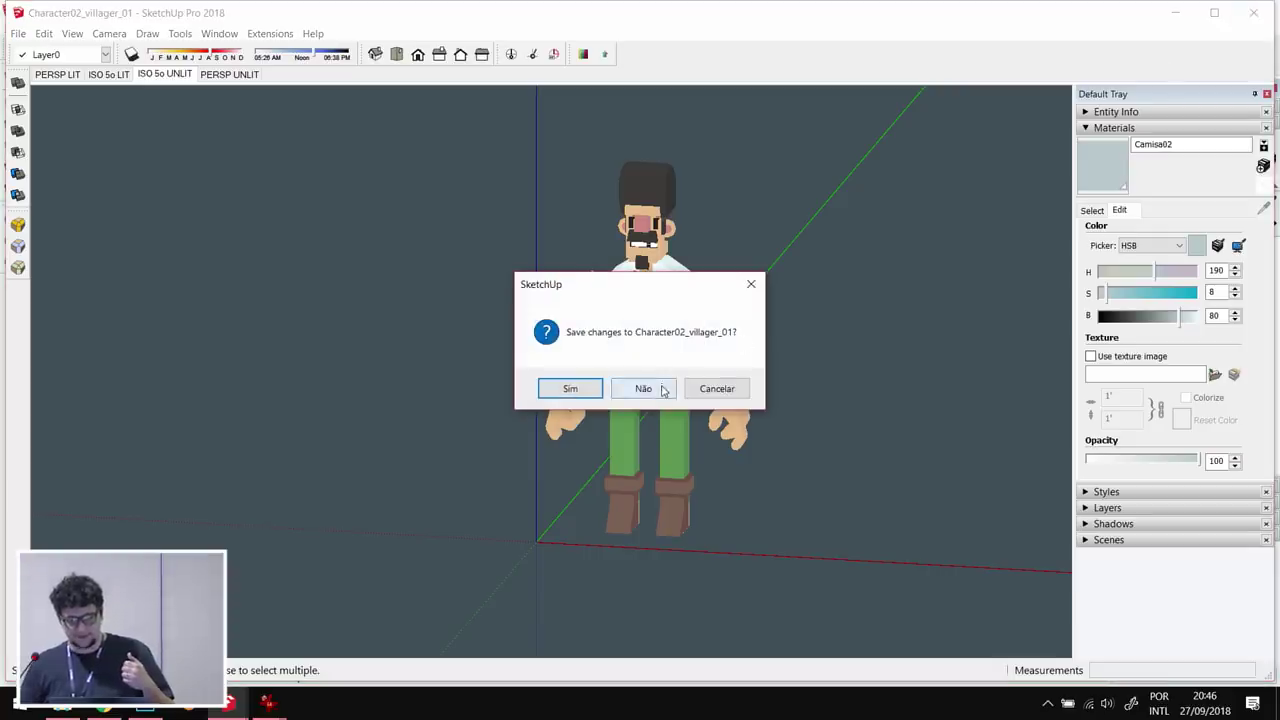
- Discard villager changes, close CharacterMark06-Hair and the image viewer, leaving the Untitled model
click(660, 389)
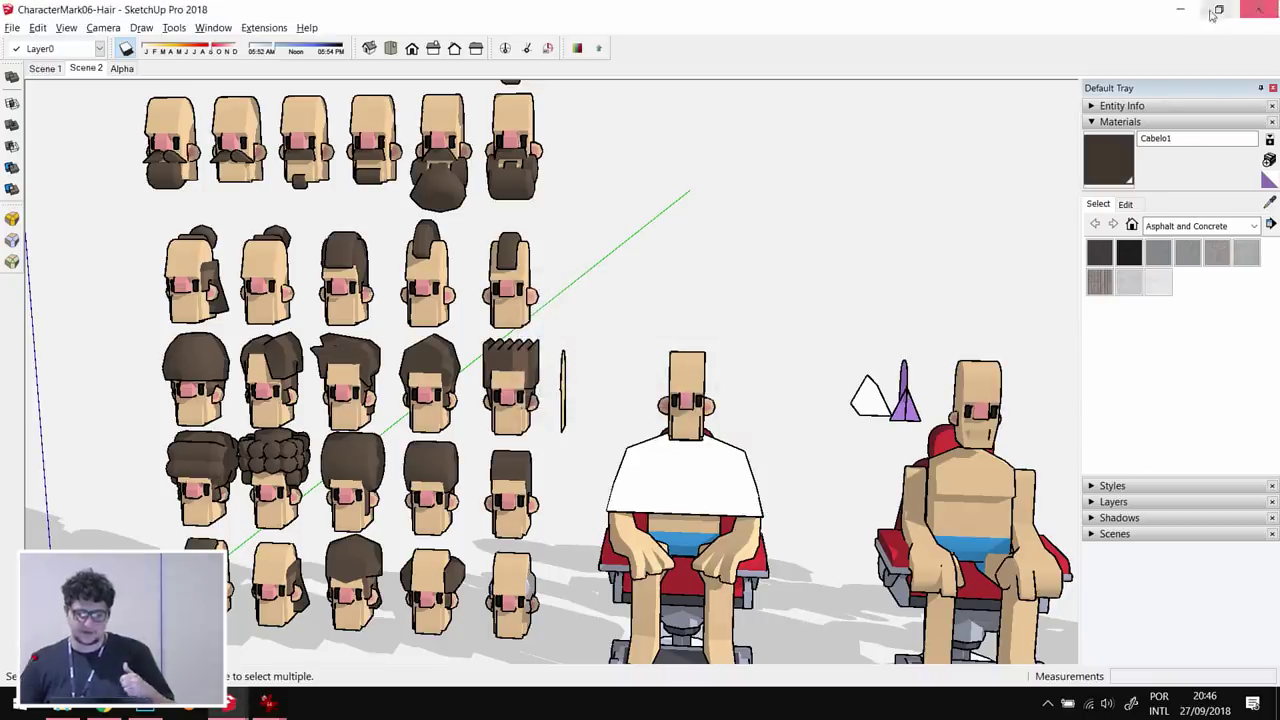
click(1256, 11)
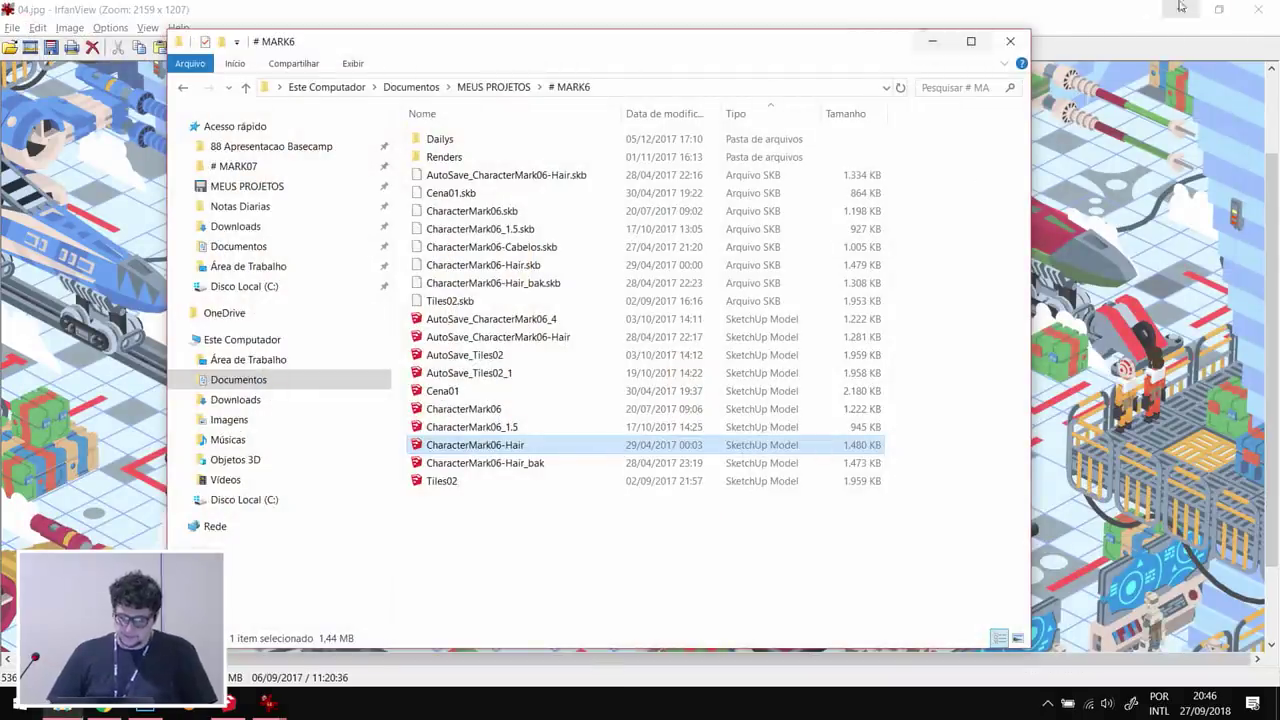
click(1131, 8)
click(1258, 9)
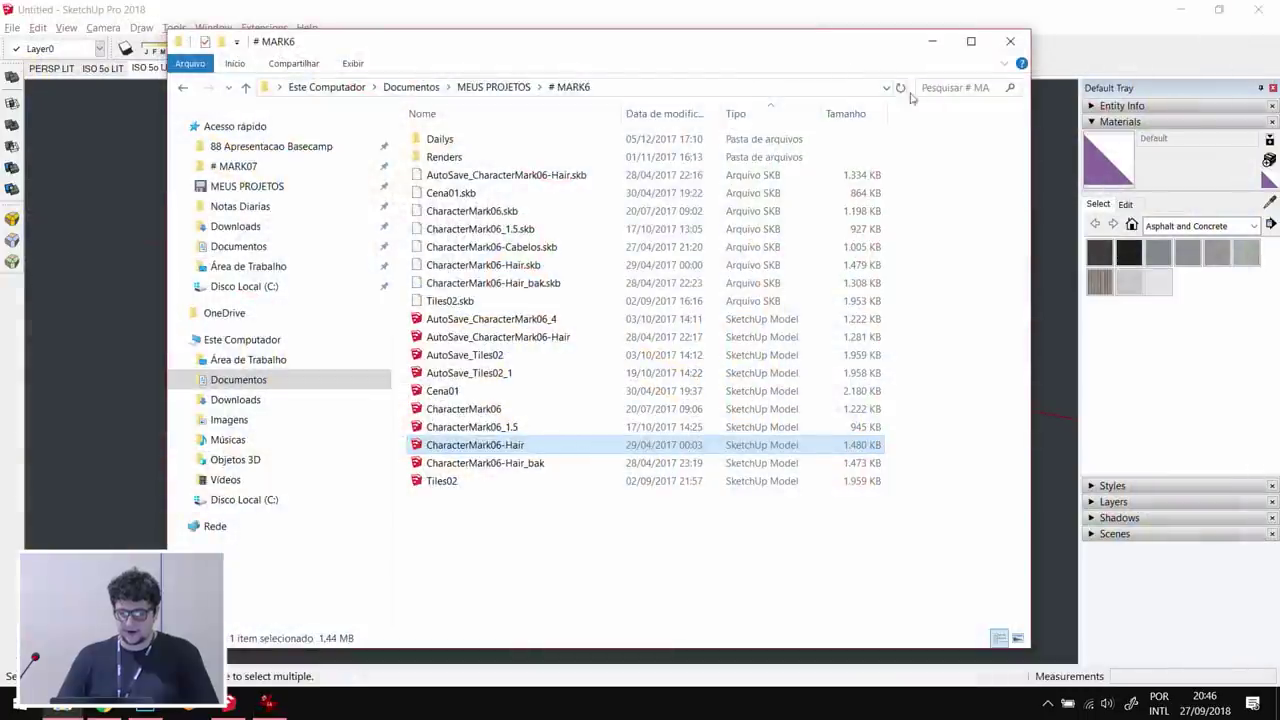
click(842, 18)
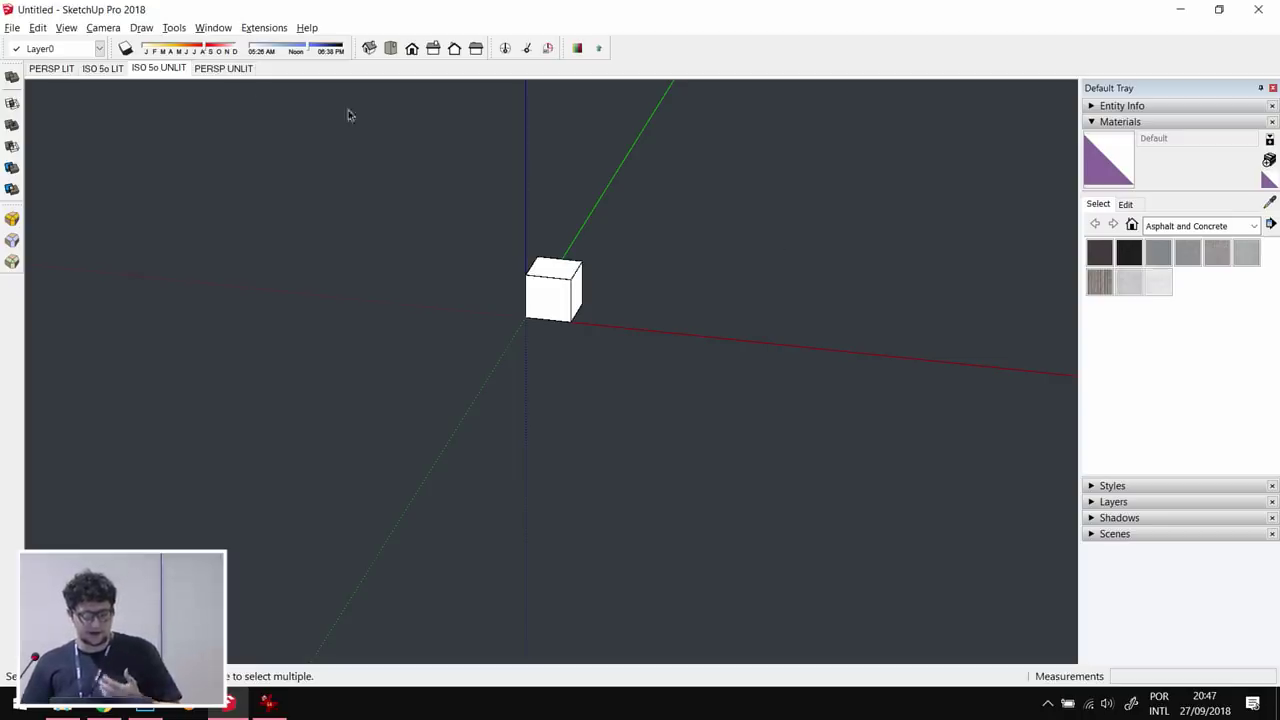
- Open characters_2d_v09 from MEUS PROJETOS > 88 Apresentacao Basecamp > 05 PIXO
click(15, 29)
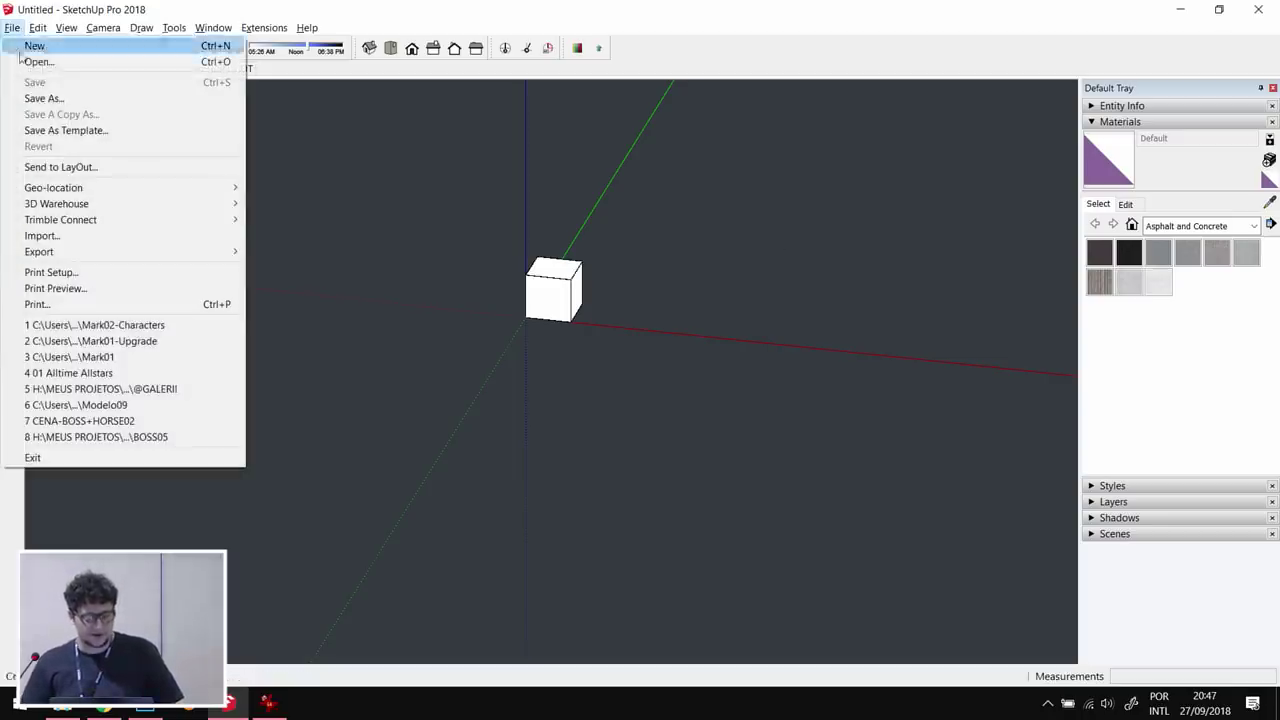
click(39, 61)
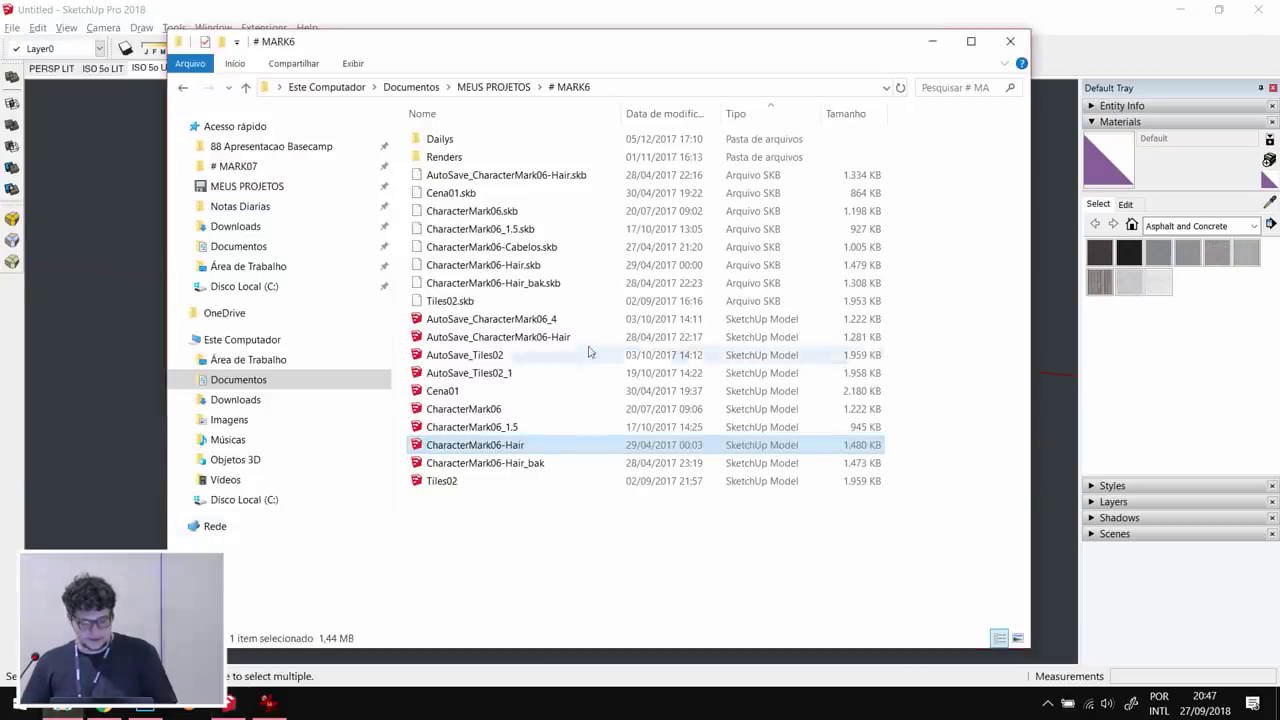
click(493, 87)
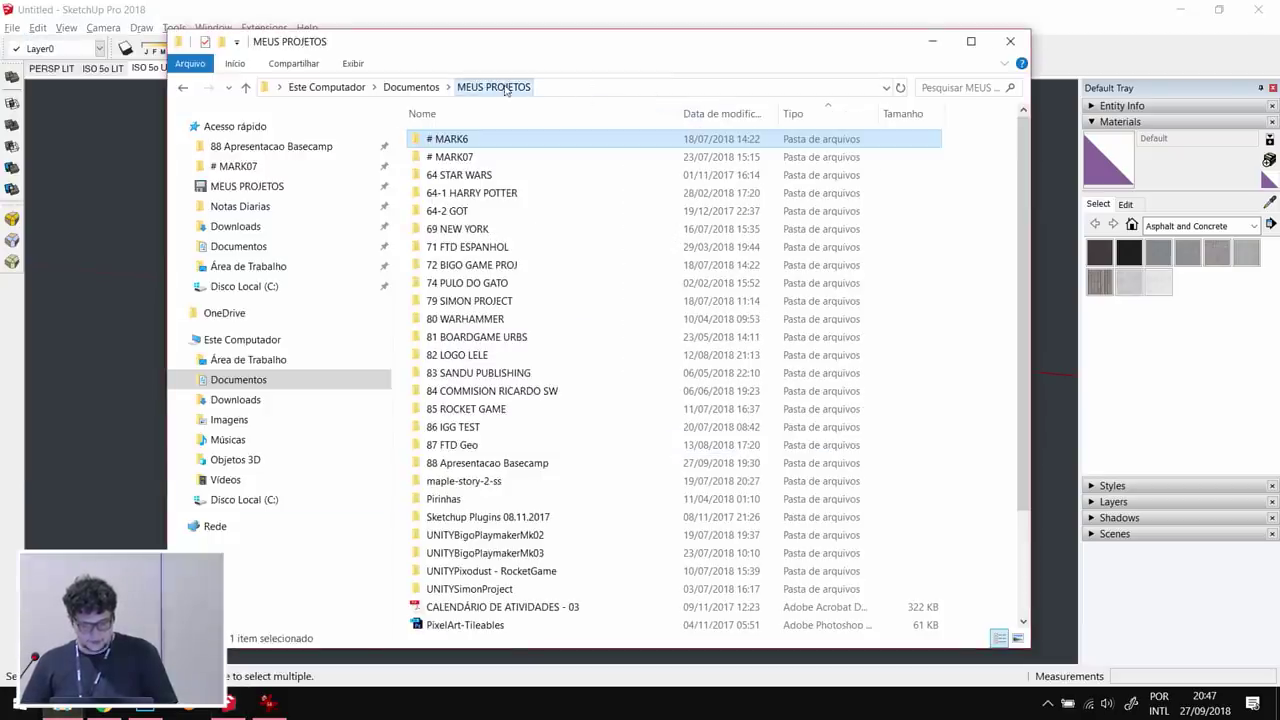
click(268, 147)
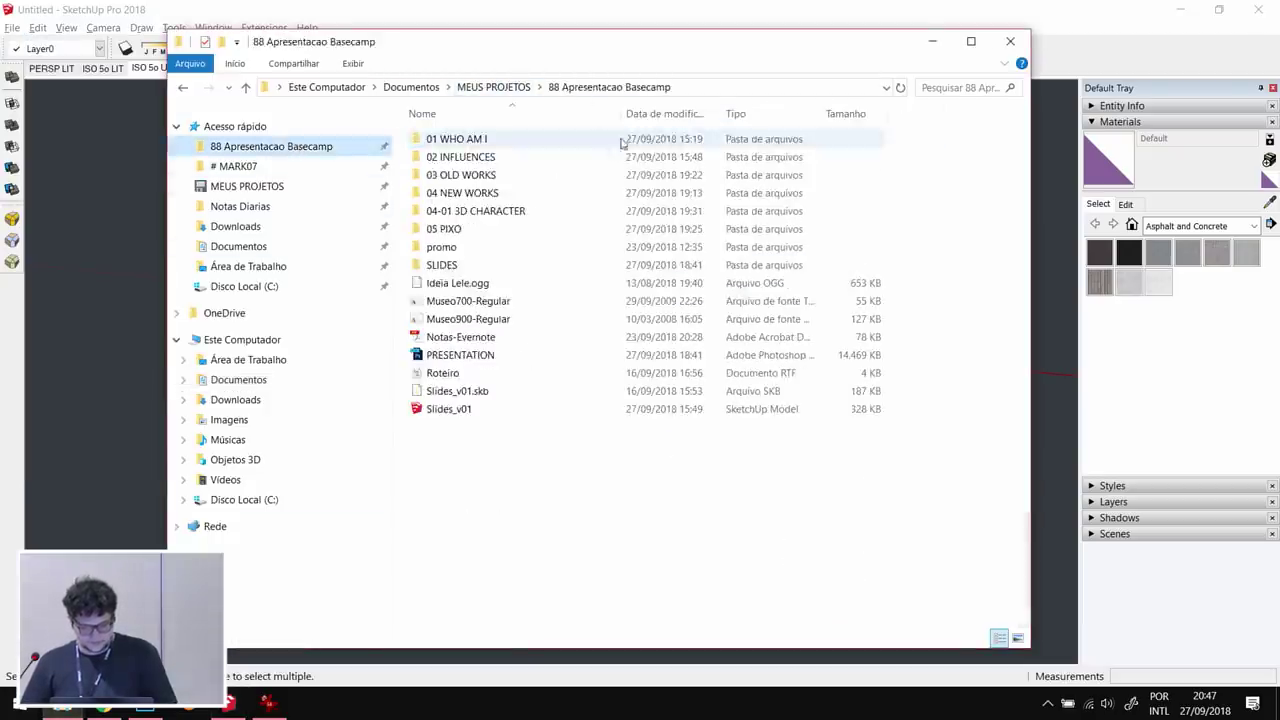
double_click(511, 232)
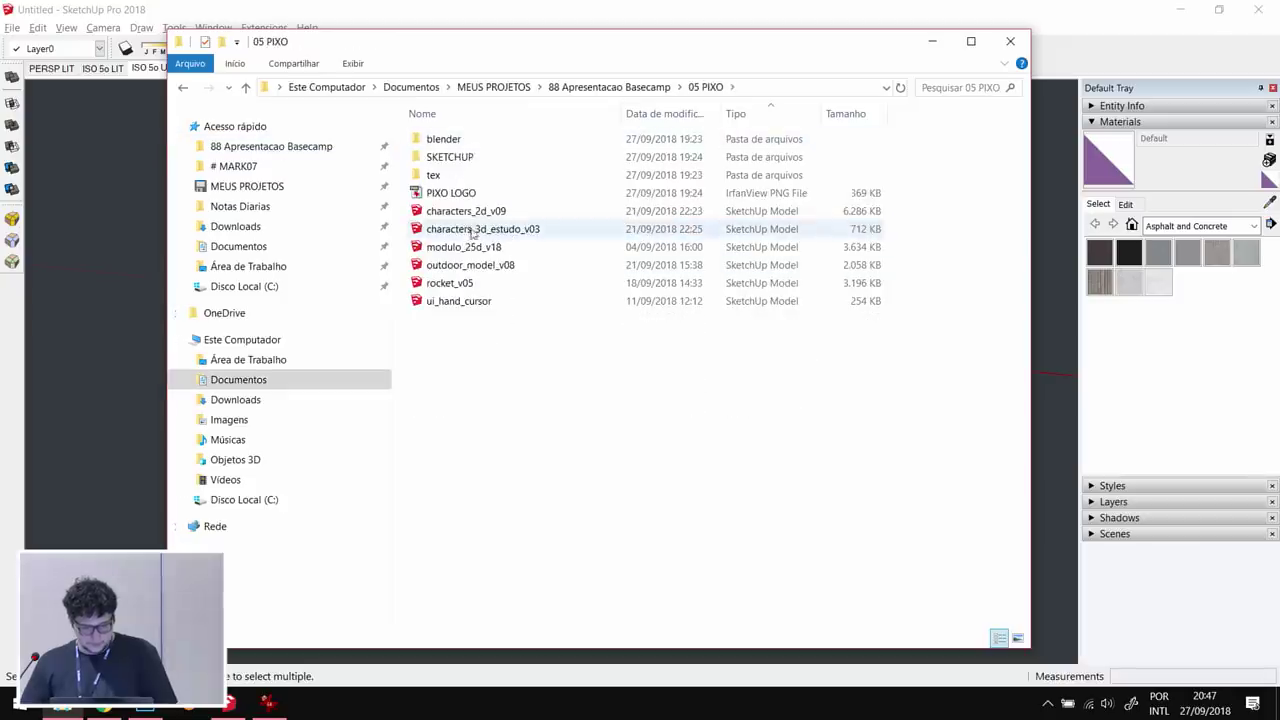
double_click(535, 213)
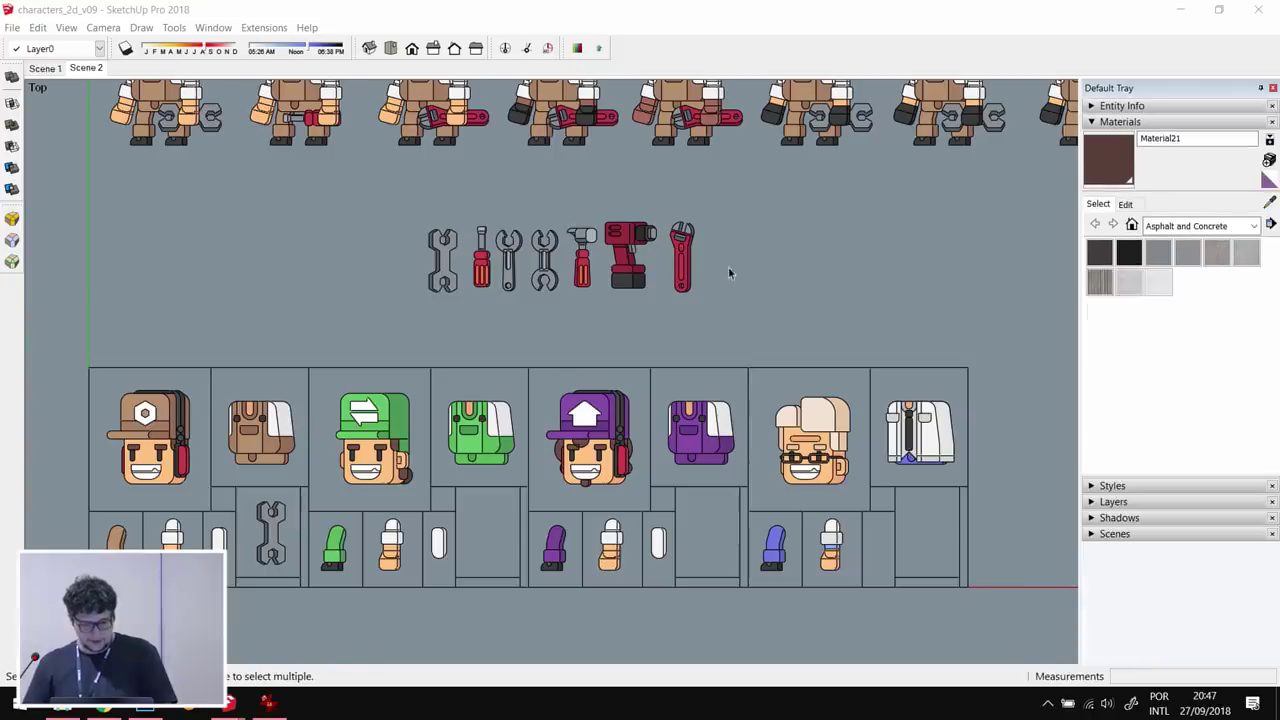
- Pan across the sprite sheet, orbit, return to Top view, and zoom onto the bearded scientist
scroll(697, 378, up, 3)
drag(697, 378, 655, 392)
scroll(645, 395, up, 3)
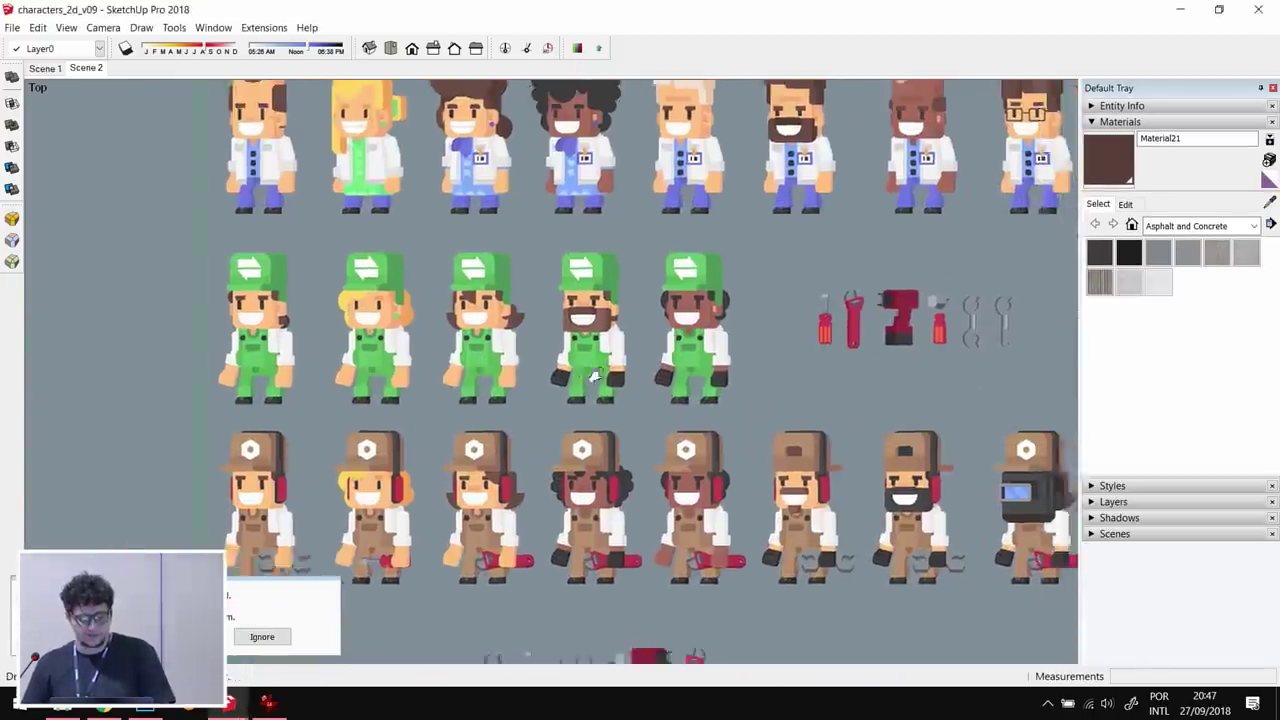
shift+middle_drag(760, 432, 636, 481)
mouse_move(687, 529)
middle_down()
mouse_move(655, 455)
mouse_move(651, 371)
mouse_move(530, 213)
mouse_move(585, 268)
middle_up()
key(Page_Down)
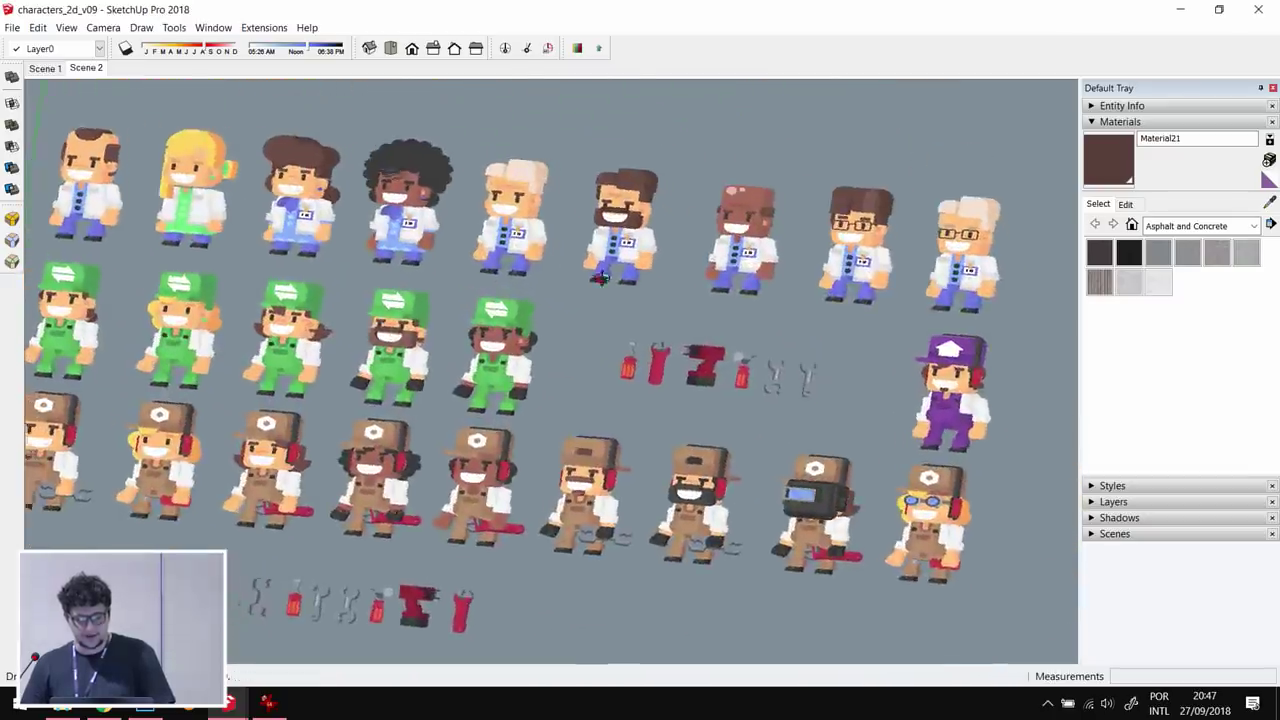
scroll(541, 200, up, 4)
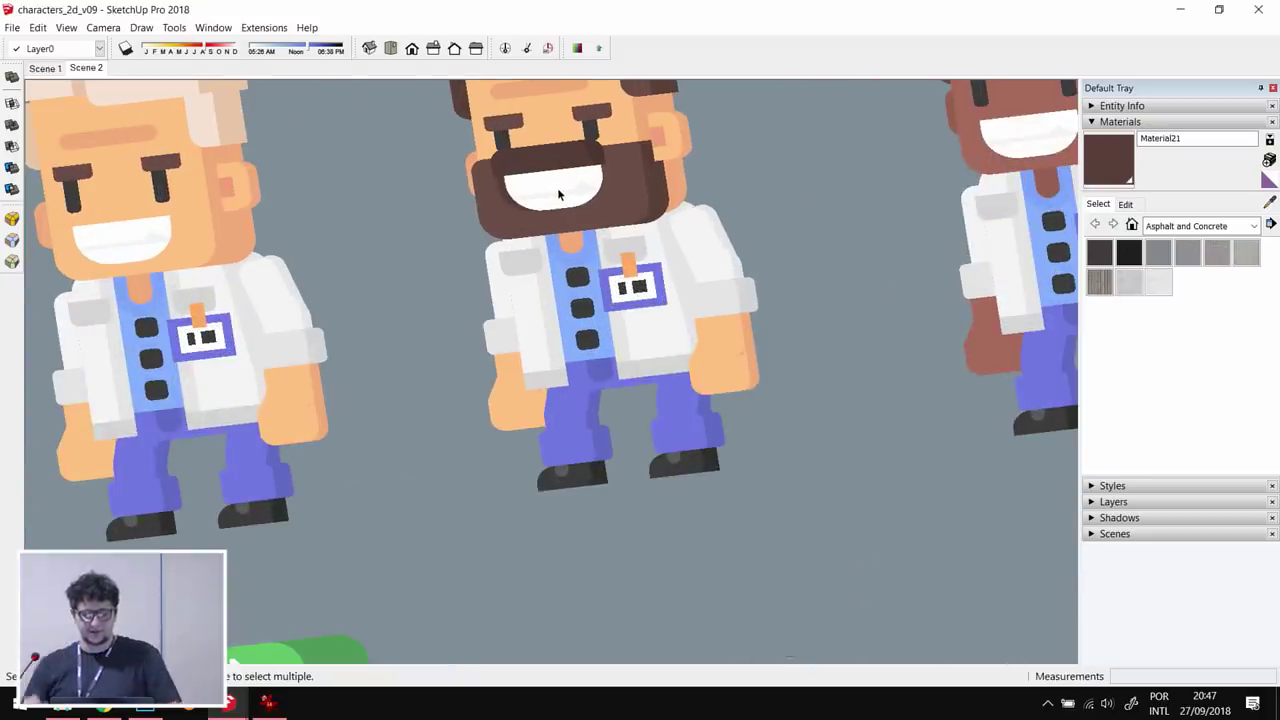
scroll(568, 203, down, 3)
scroll(740, 400, up, 2)
right_click(740, 404)
- Slide the beard aside with Move to reveal the mustache face, then cancel it back
click(963, 360)
shift+middle_drag(964, 361, 789, 371)
scroll(671, 306, up, 3)
click(665, 322)
key(m)
click(665, 322)
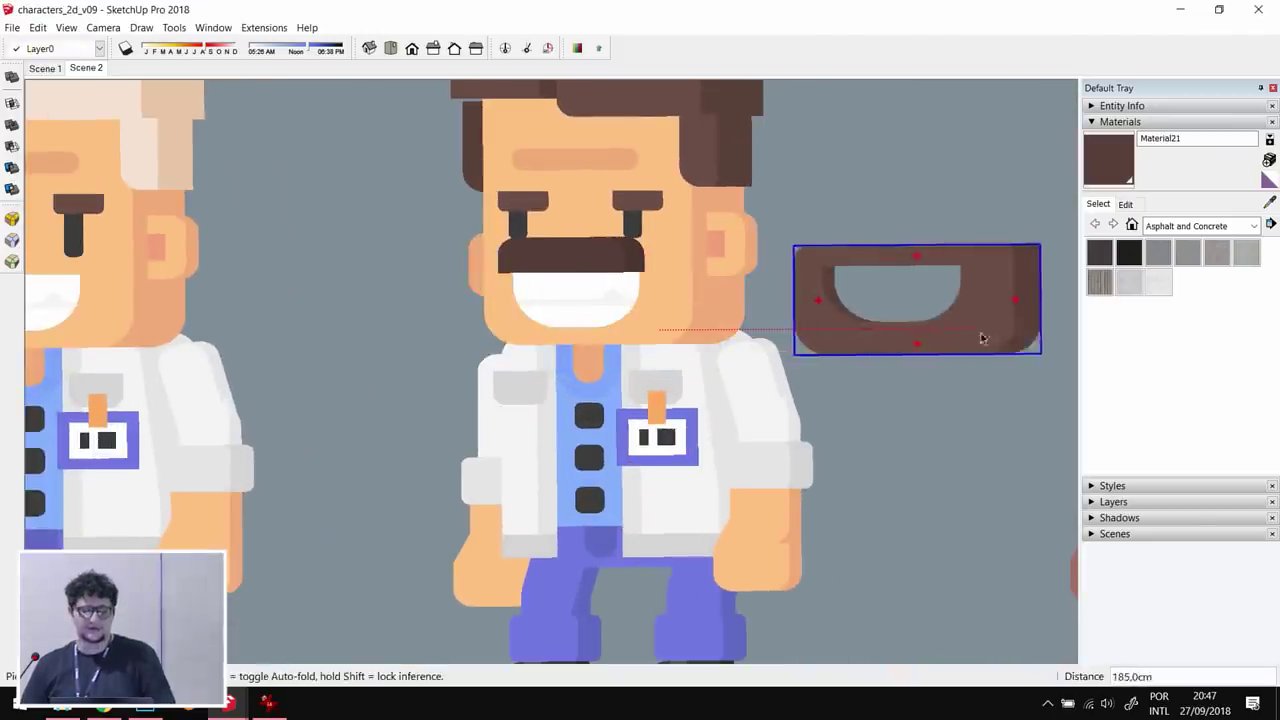
key(space)
- Move the moustache aside and back, select an eye piece, then zoom out to the lineup
click(604, 257)
key(m)
click(672, 312)
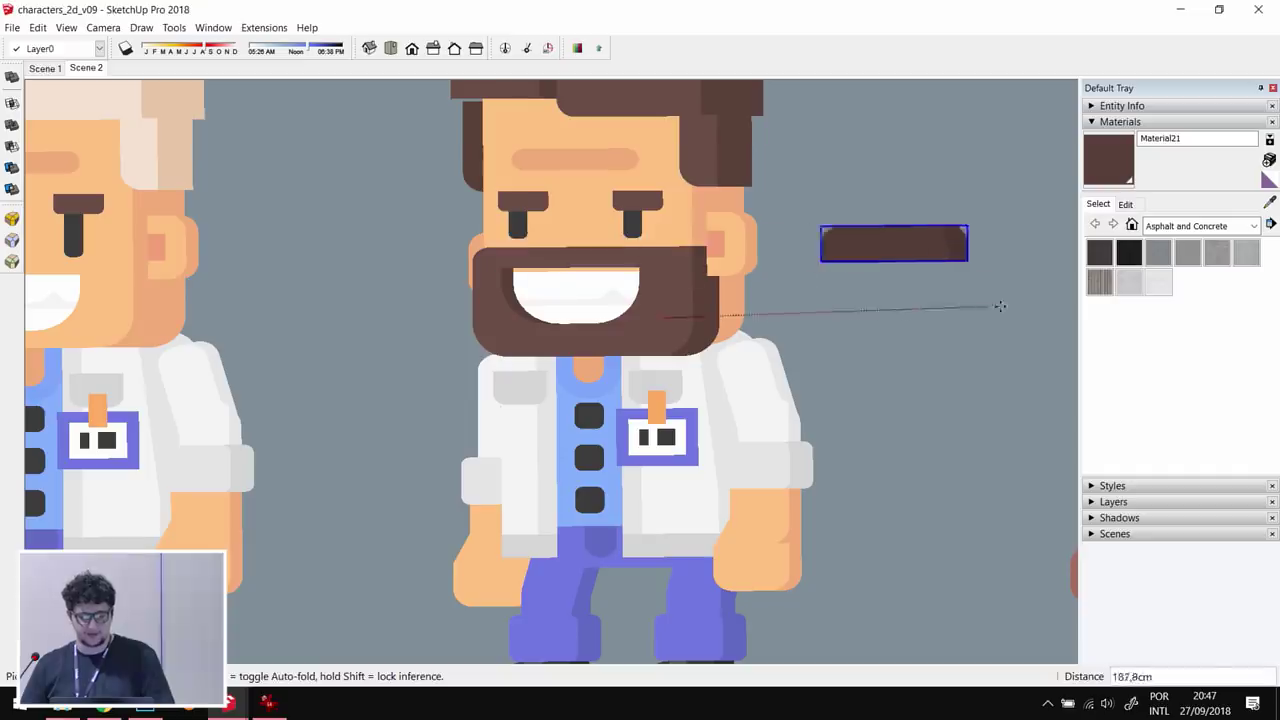
key(space)
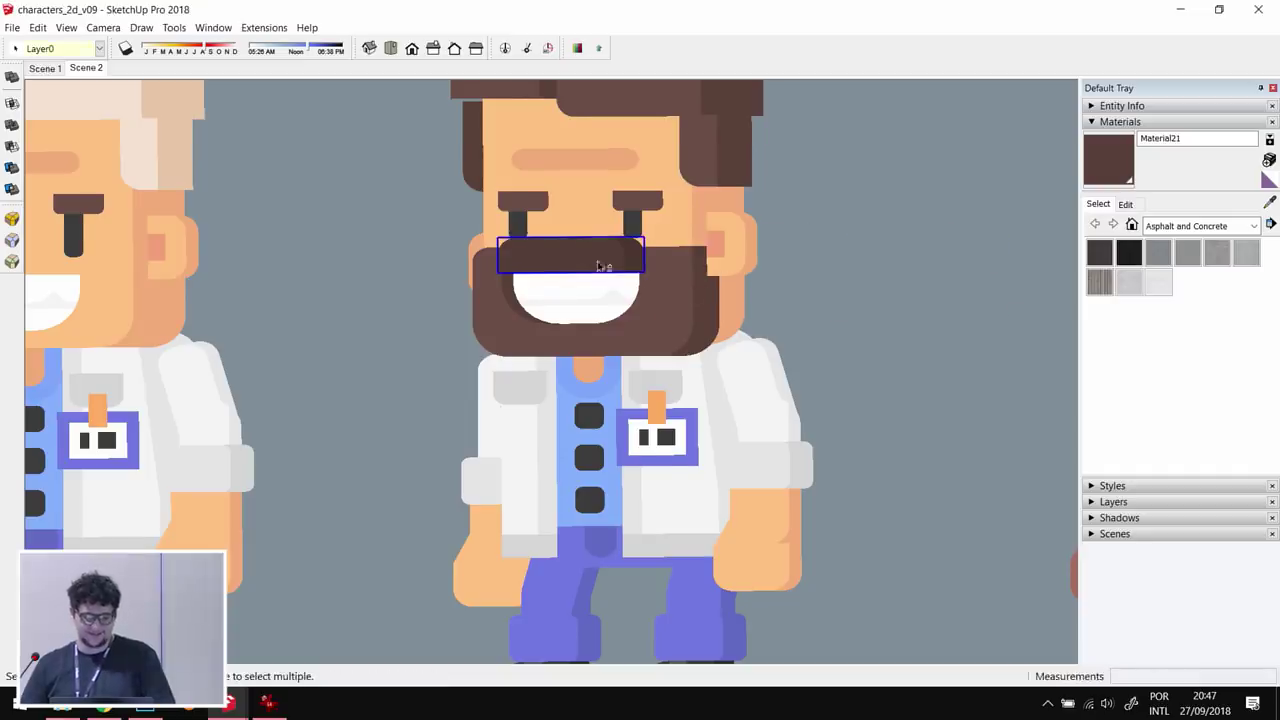
shift+middle_drag(616, 276, 618, 374)
click(558, 348)
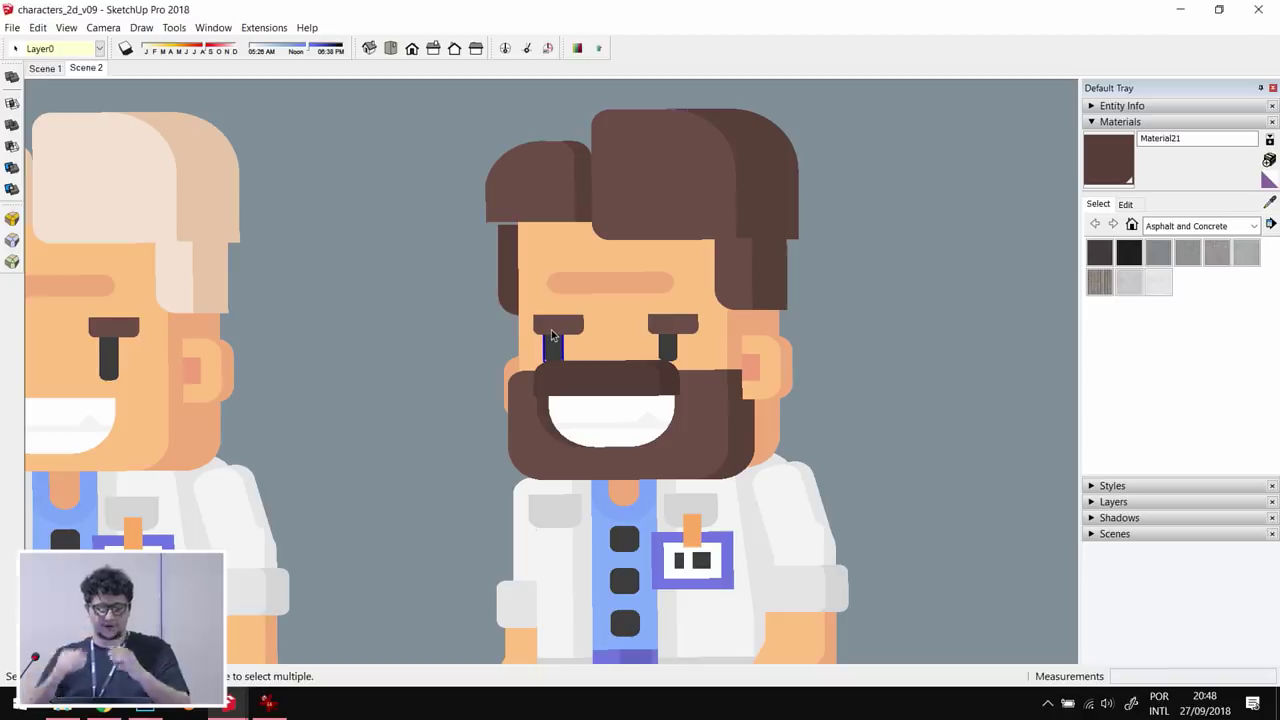
click(894, 376)
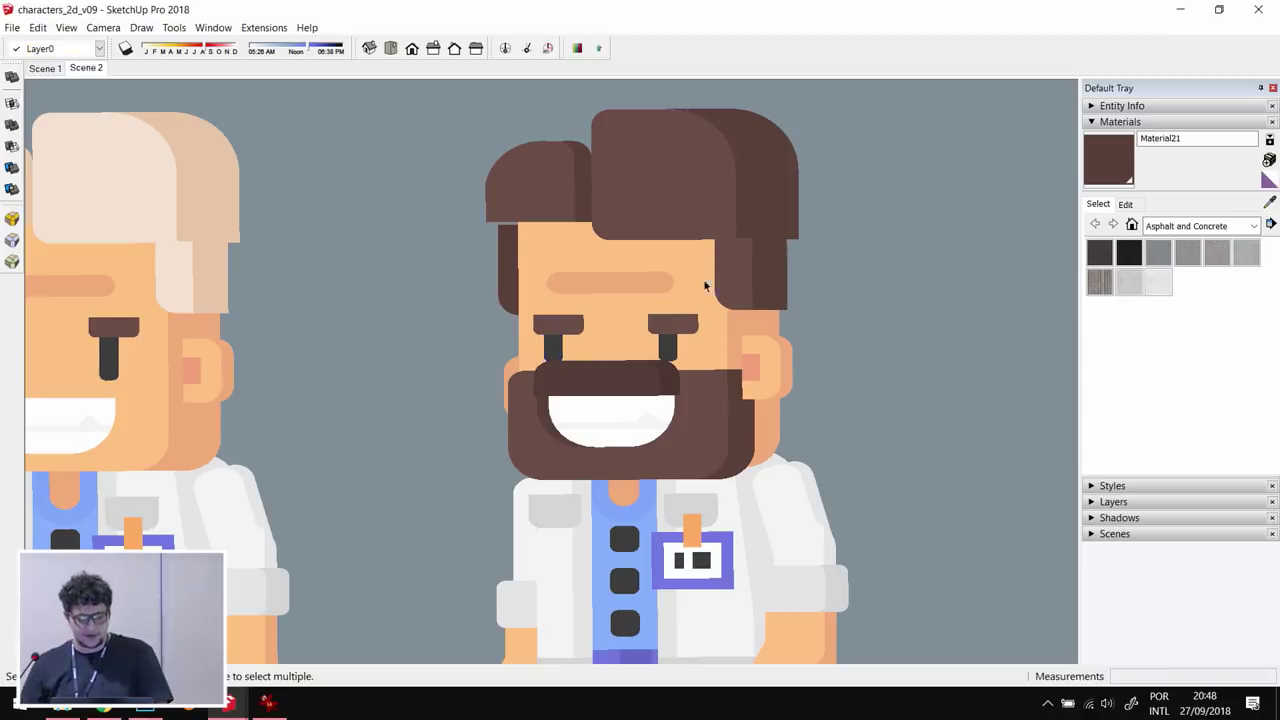
scroll(705, 287, down, 5)
scroll(700, 241, up, 2)
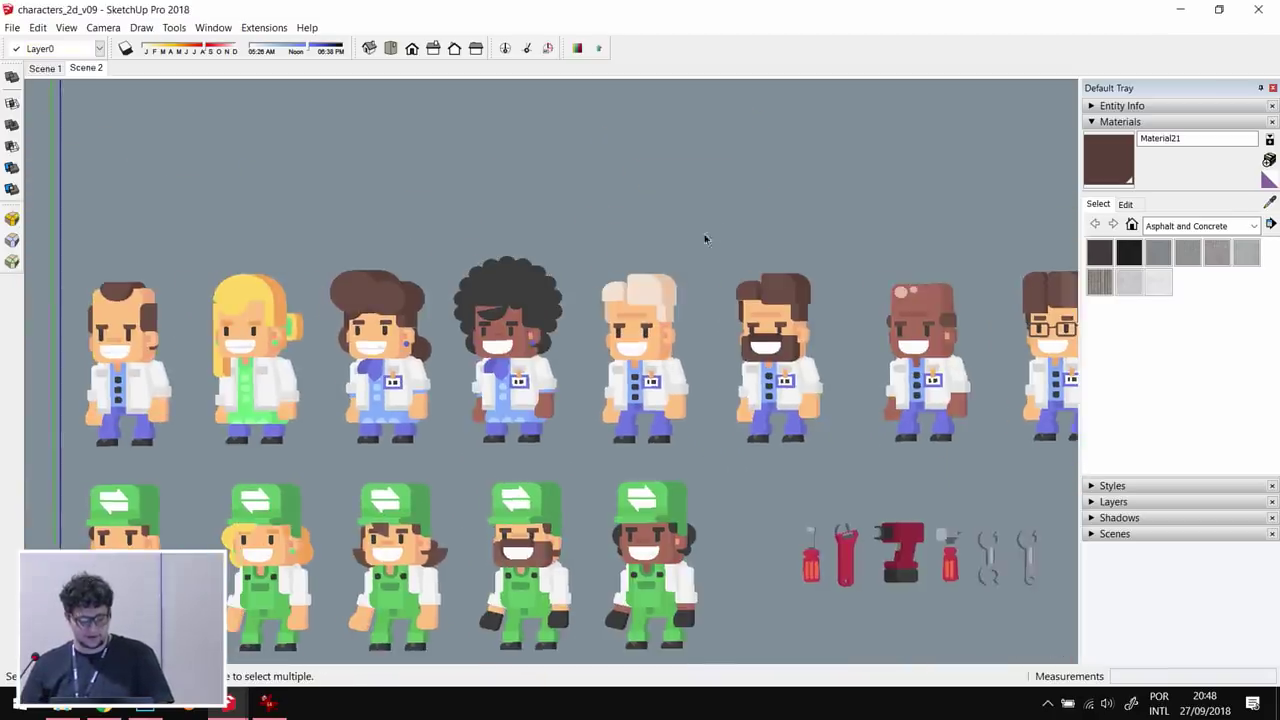
- Pan and zoom to reveal the third row of characters and scan right along the lineup
scroll(688, 286, down, 3)
mouse_move(755, 426)
shift+middle_down()
mouse_move(720, 323)
mouse_move(714, 340)
mouse_move(494, 337)
mouse_move(775, 483)
mouse_move(520, 487)
shift+middle_up()
scroll(657, 438, up, 5)
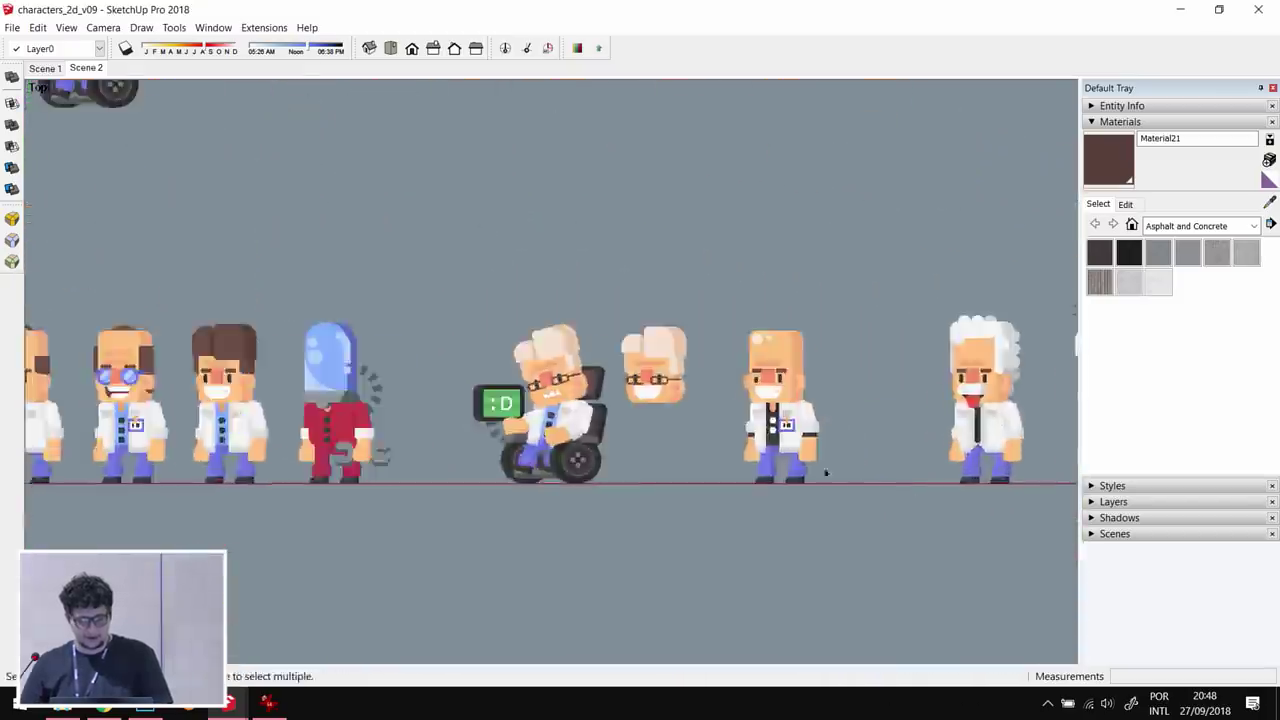
scroll(657, 438, up, 3)
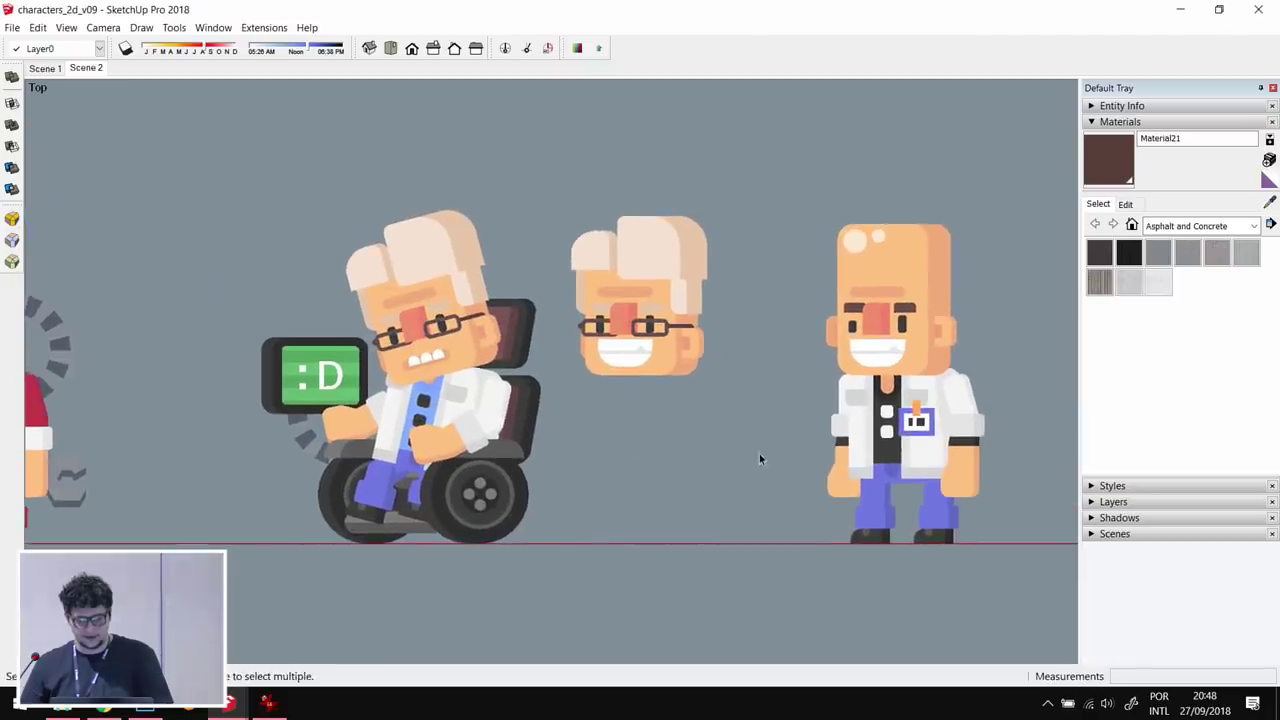
scroll(760, 457, down, 1)
scroll(925, 440, down, 2)
shift+middle_drag(925, 440, 615, 440)
shift+middle_drag(1000, 440, 745, 440)
shift+middle_drag(895, 437, 555, 440)
scroll(550, 470, down, 6)
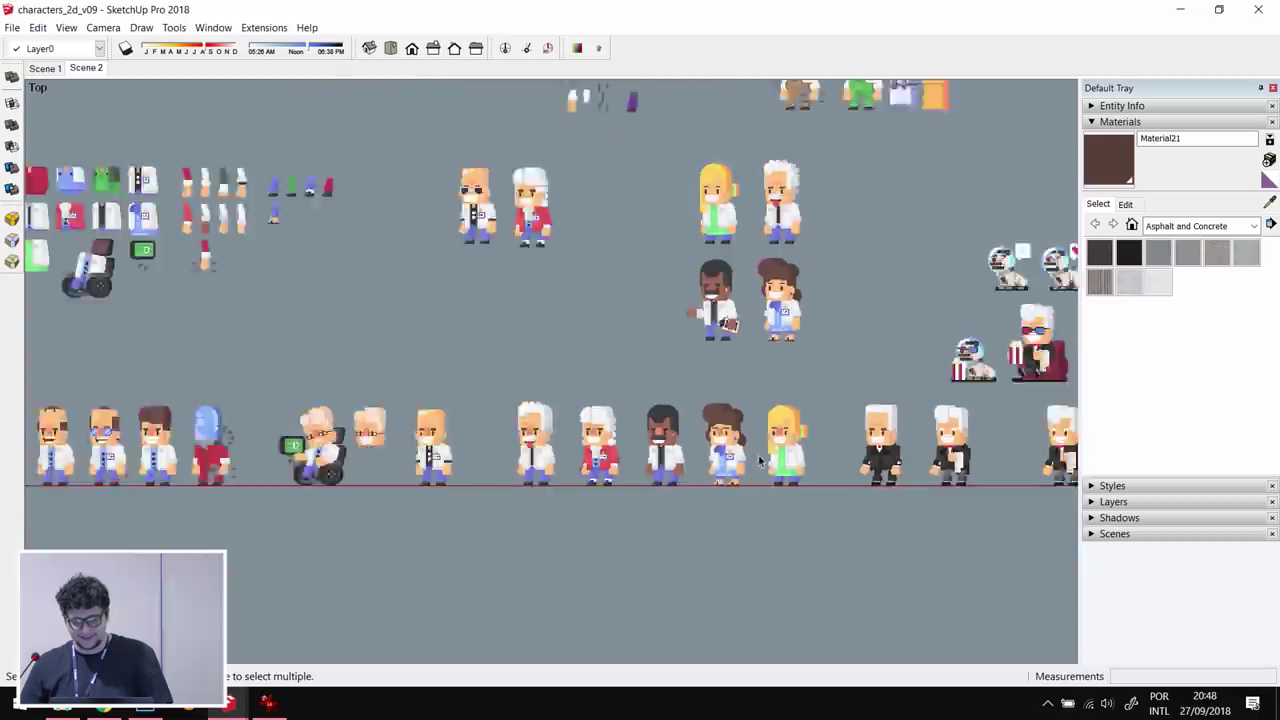
- Move to the scientists and dogs and orbit to see the dogs in perspective
shift+middle_drag(670, 438, 540, 410)
scroll(818, 481, up, 6)
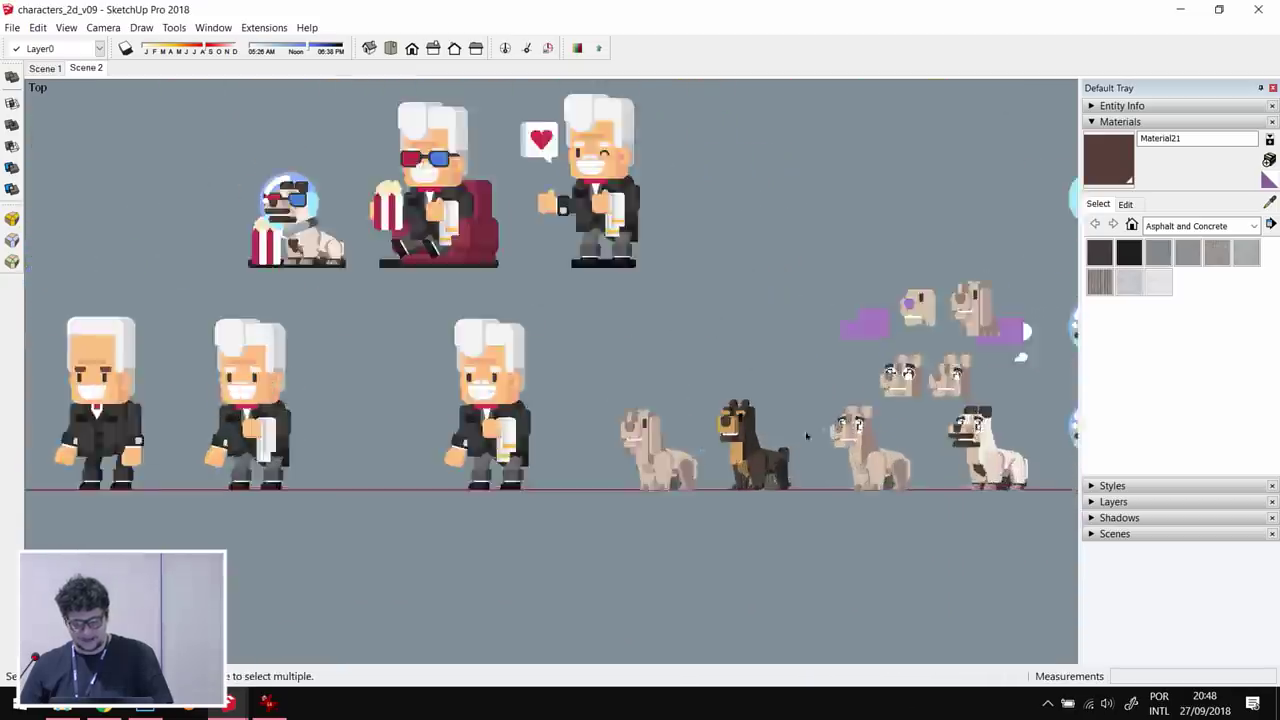
scroll(819, 478, up, 2)
shift+middle_drag(808, 491, 799, 428)
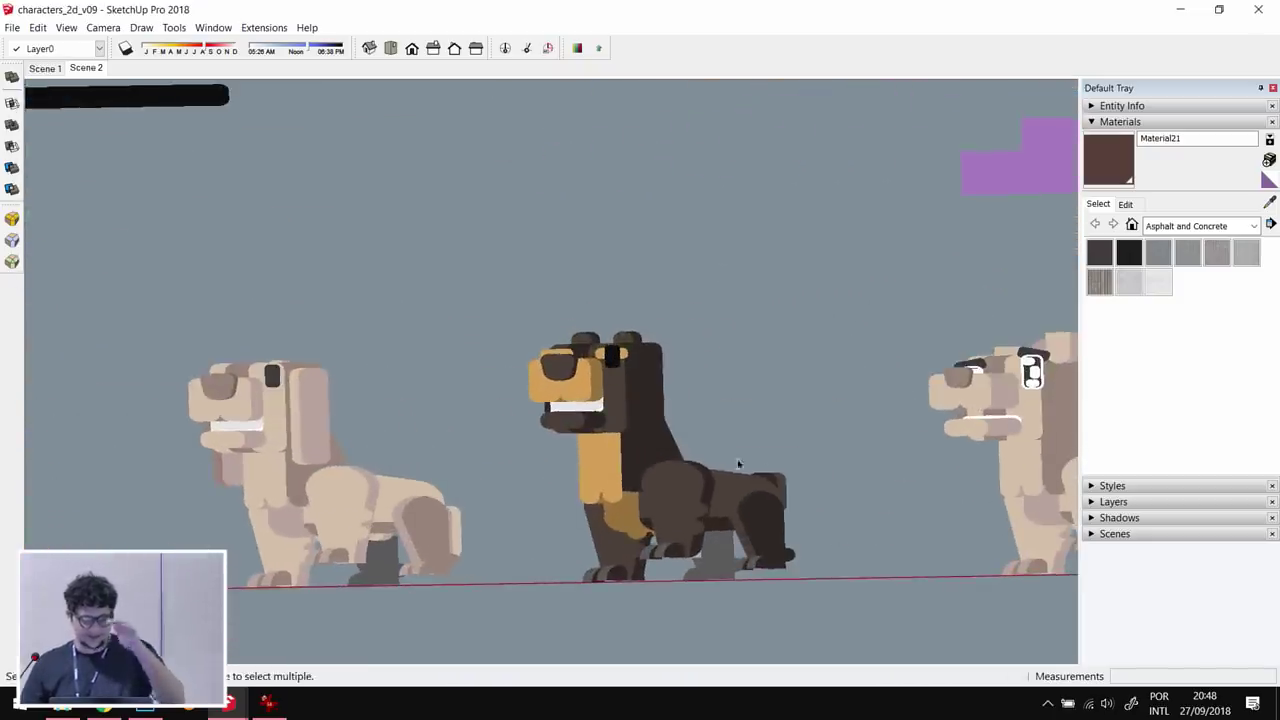
- Return to the top view and zoom into the grid of swappable heads, hats and tools
key(F2)
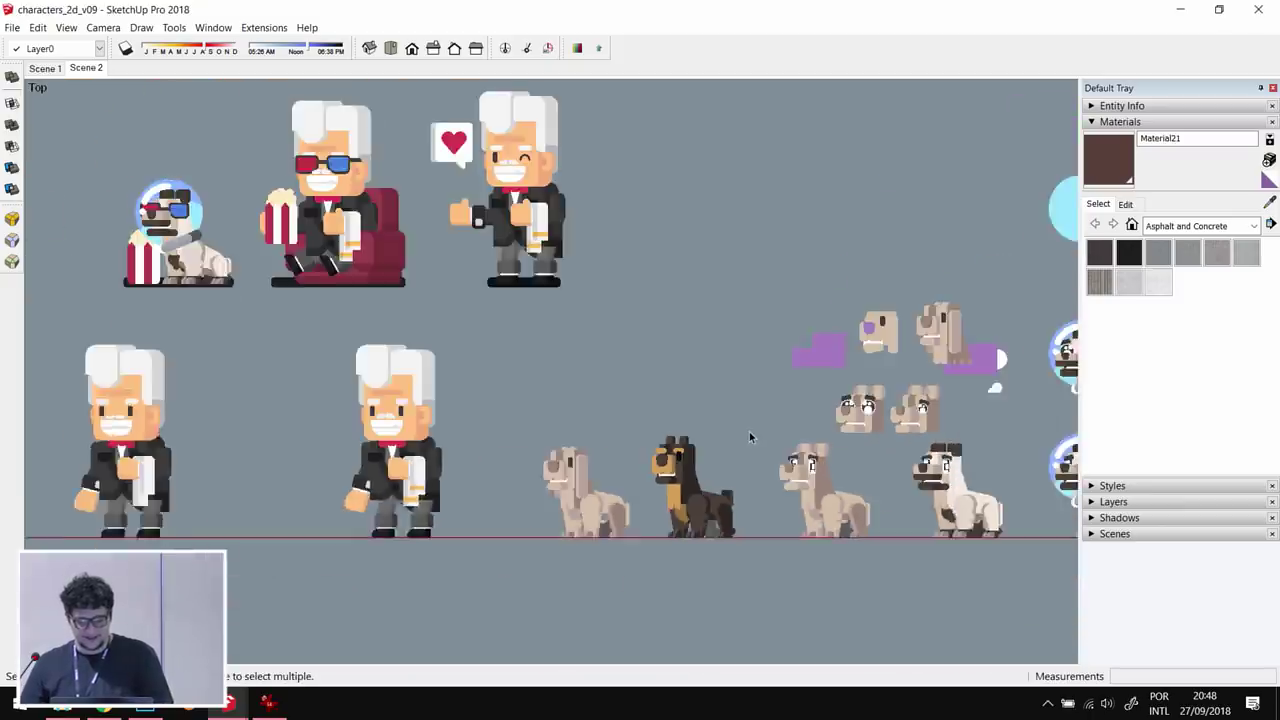
scroll(602, 380, up, 6)
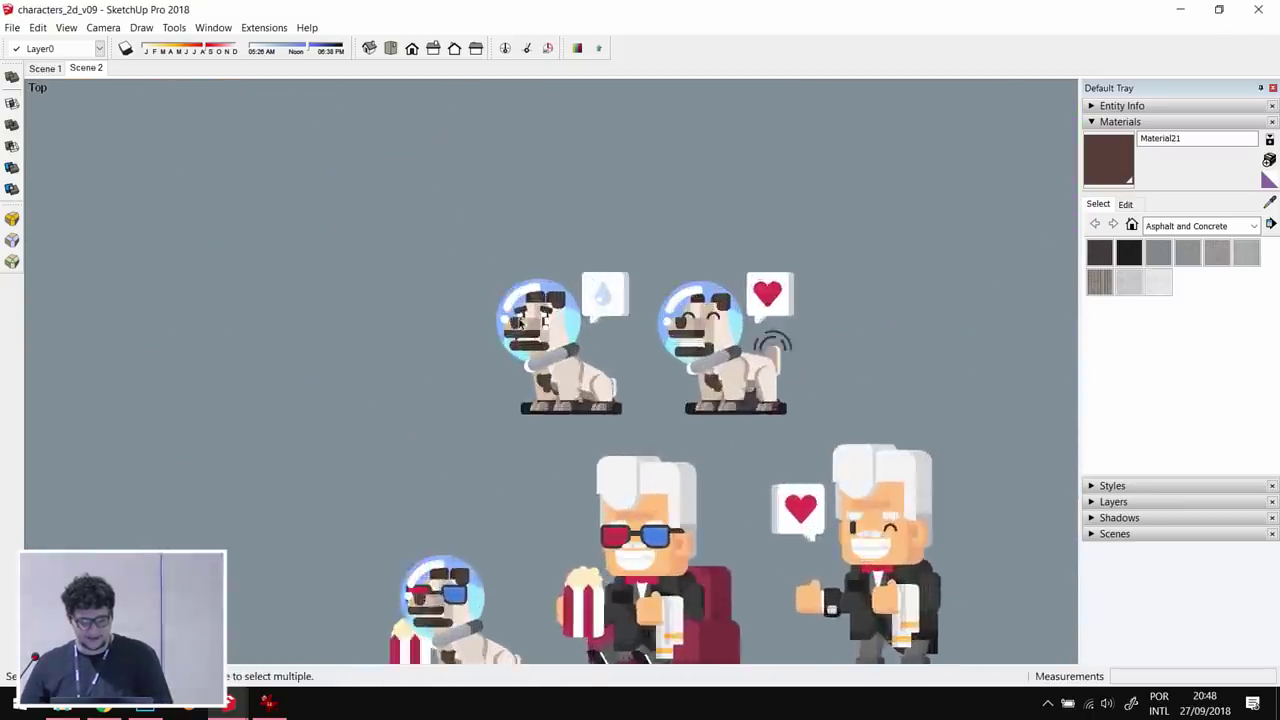
scroll(602, 380, up, 2)
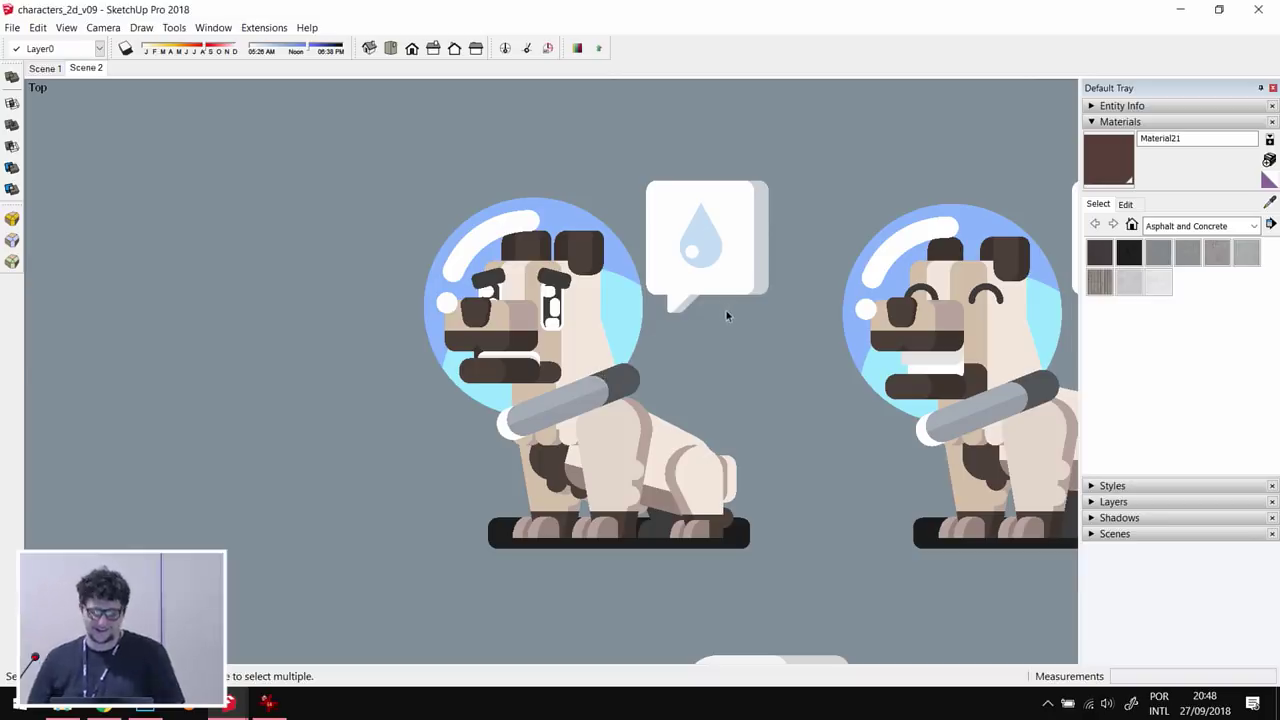
scroll(720, 312, down, 10)
scroll(672, 320, down, 2)
mouse_move(640, 335)
shift+middle_down()
mouse_move(571, 363)
mouse_move(457, 374)
mouse_move(397, 408)
shift+middle_up()
scroll(645, 447, up, 5)
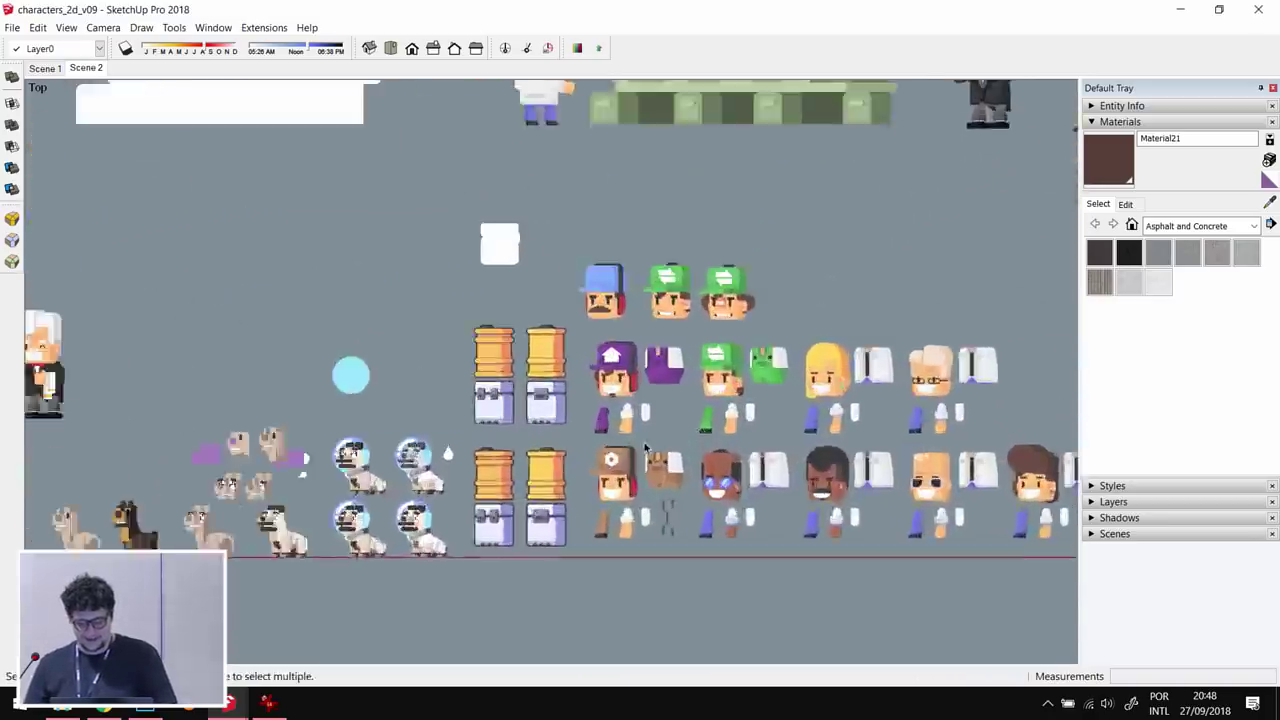
scroll(645, 447, up, 2)
scroll(540, 380, down, 8)
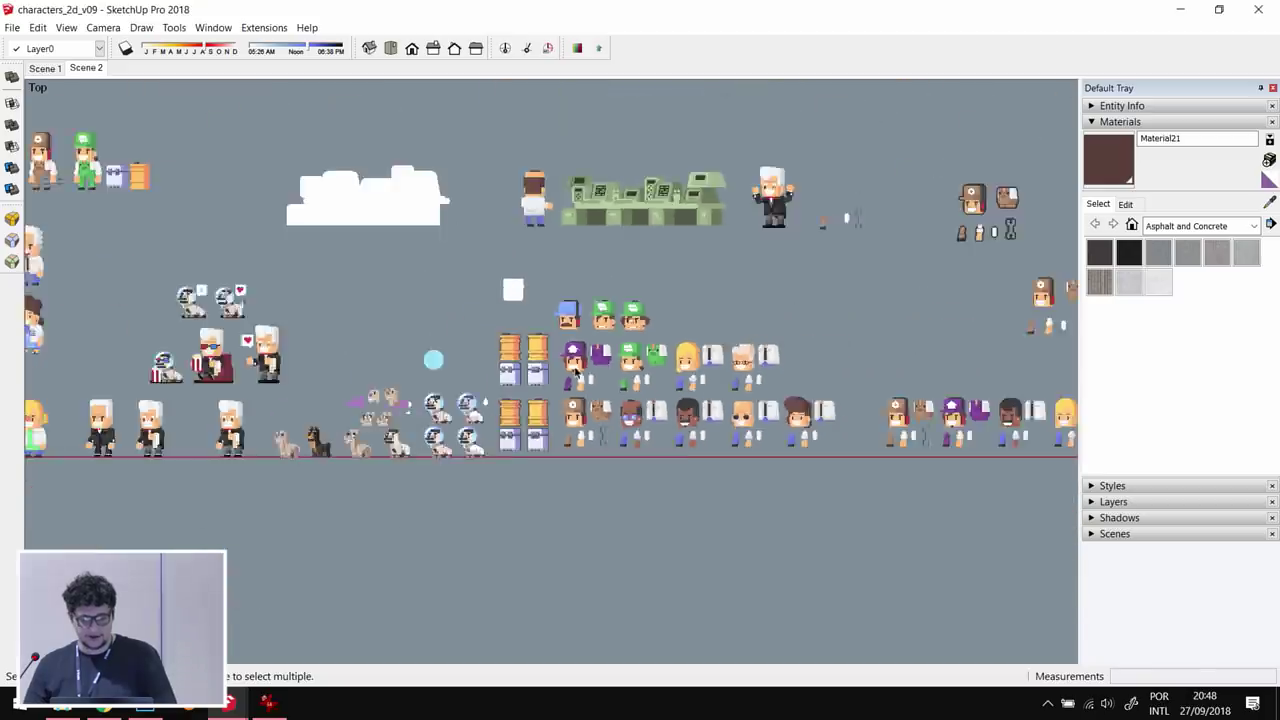
scroll(450, 420, up, 9)
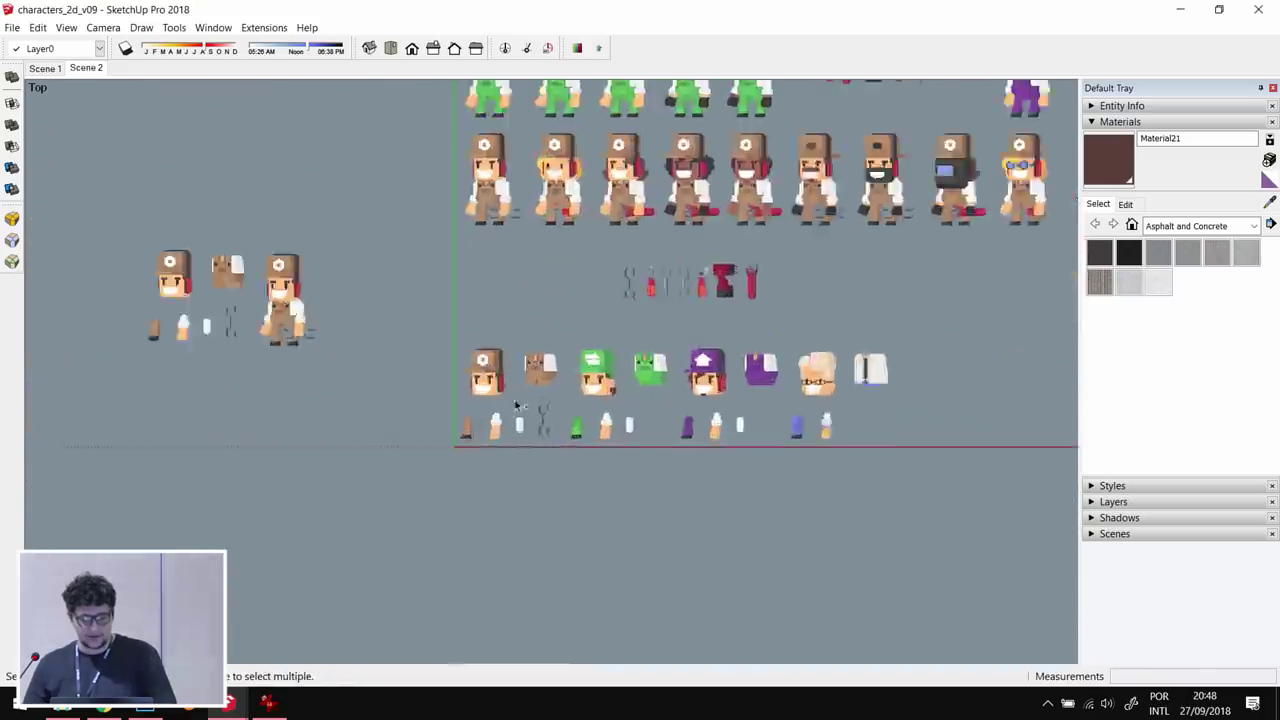
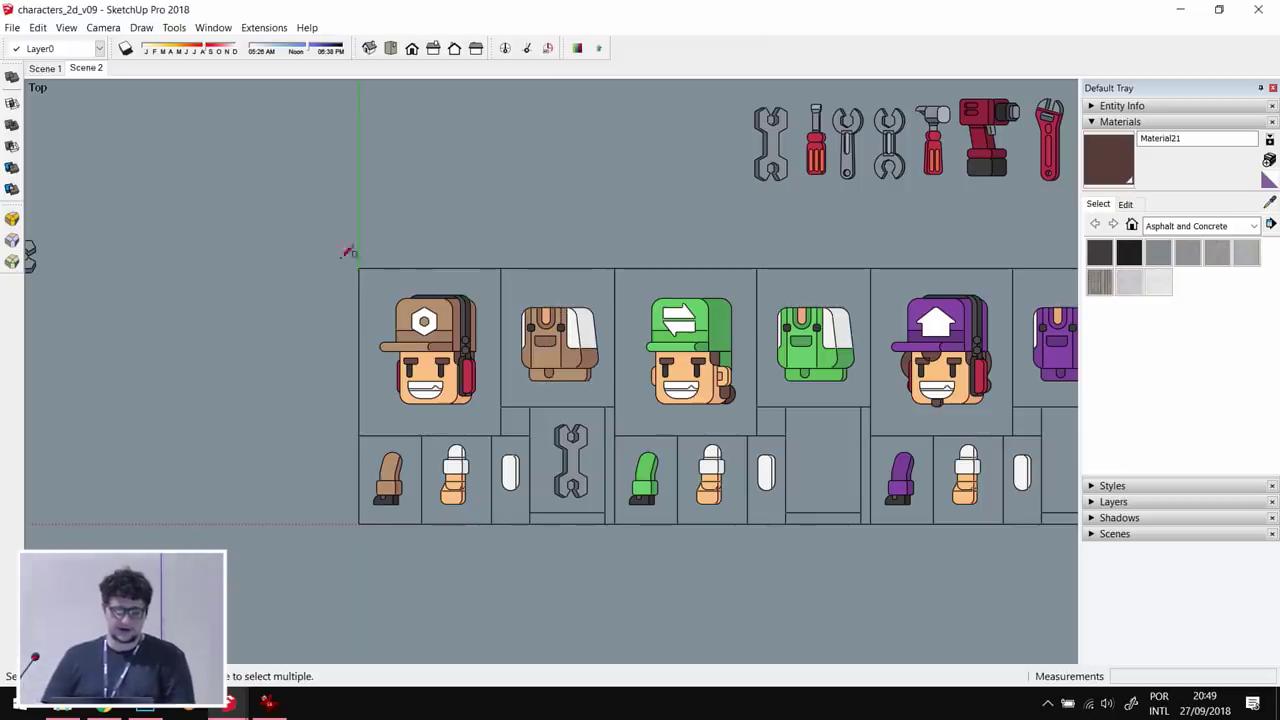
- Move the brown character's sprite panels to the left, away from the other characters
drag(351, 242, 620, 563)
key(m)
click(671, 563)
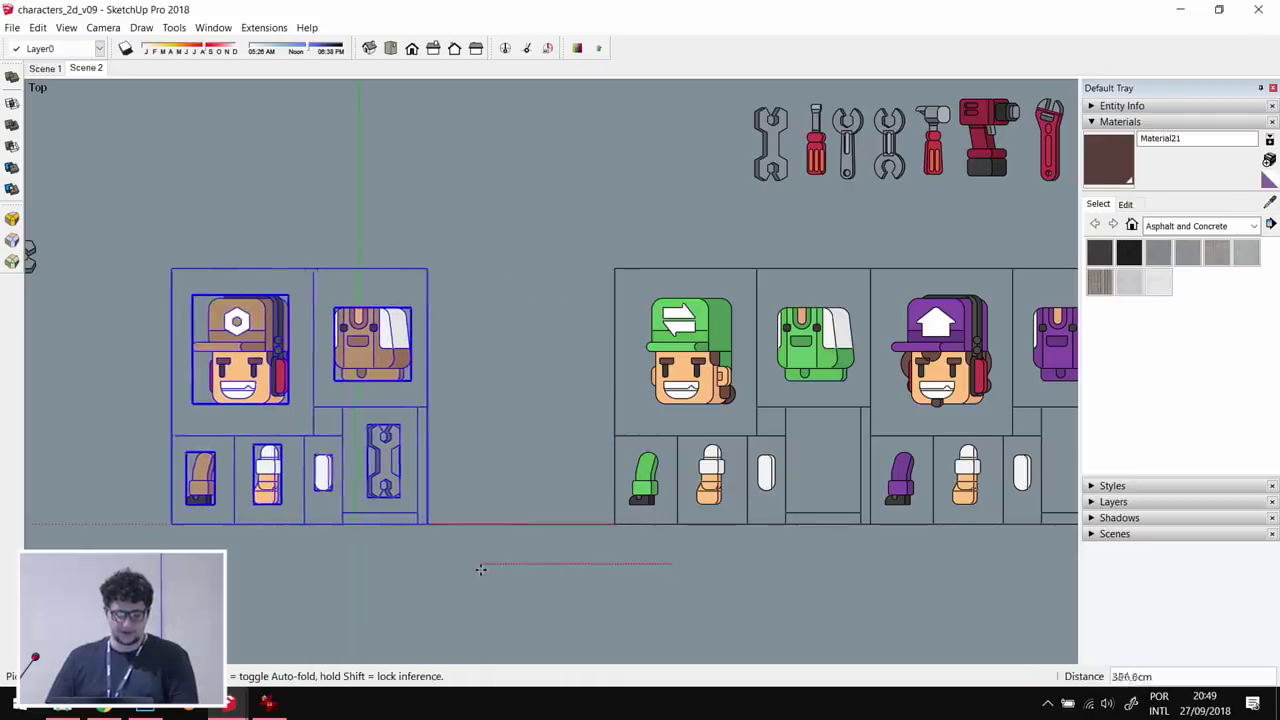
click(537, 574)
key(space)
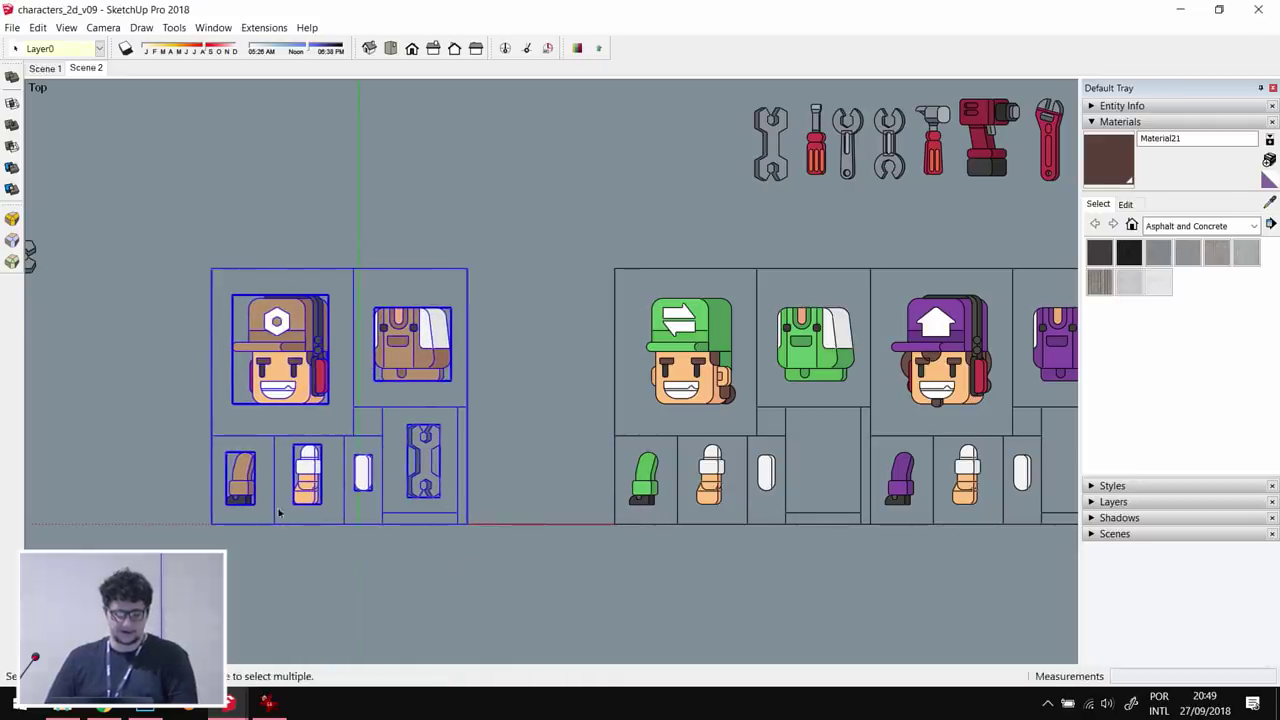
click(474, 393)
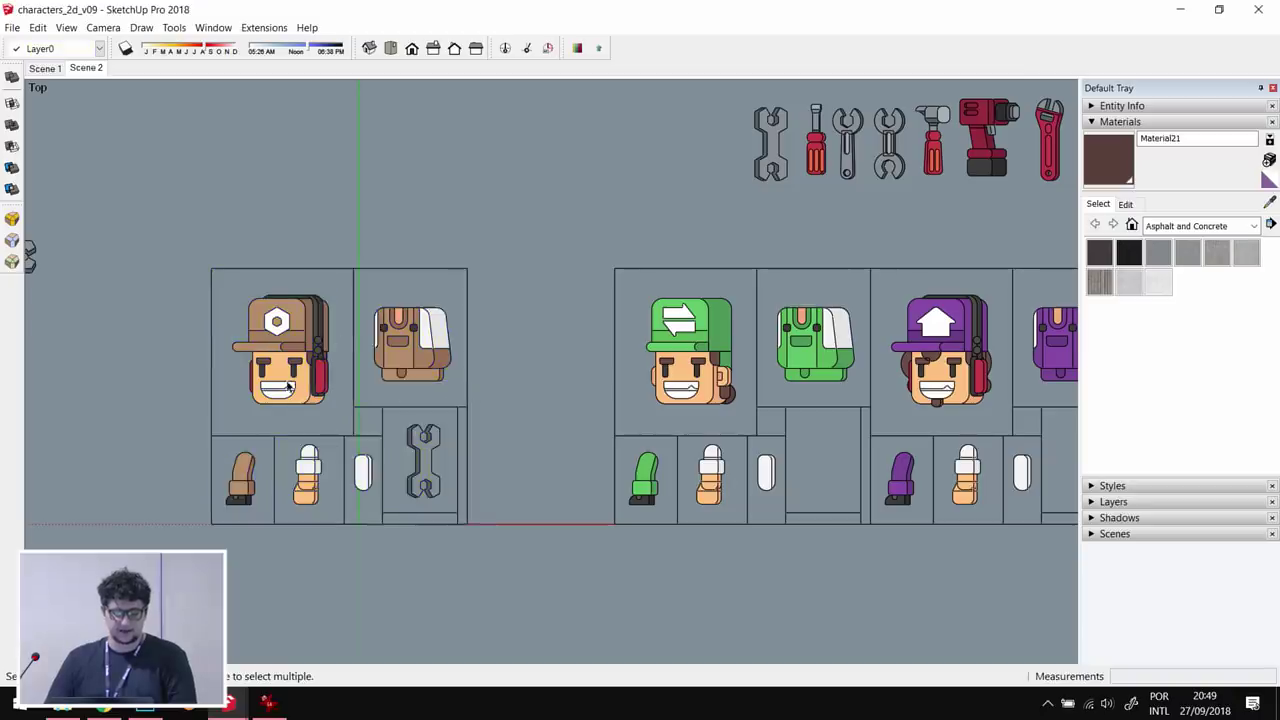
scroll(294, 390, up, 3)
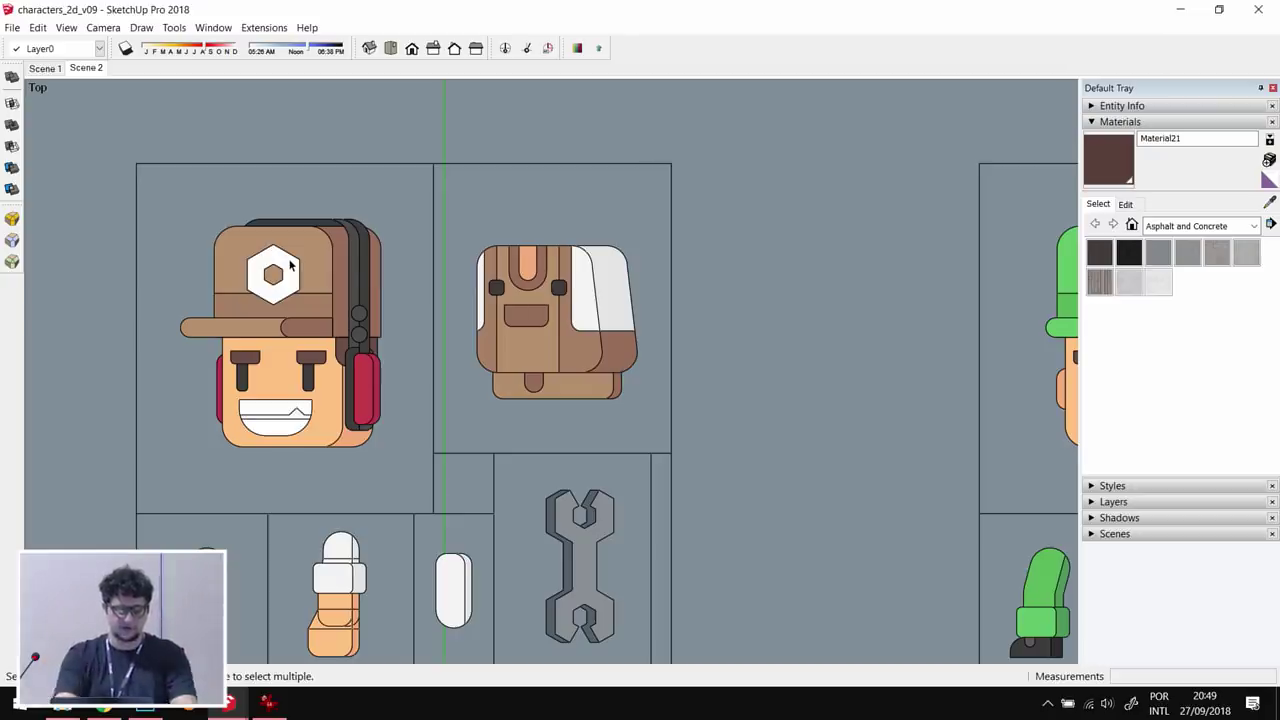
scroll(440, 311, down, 2)
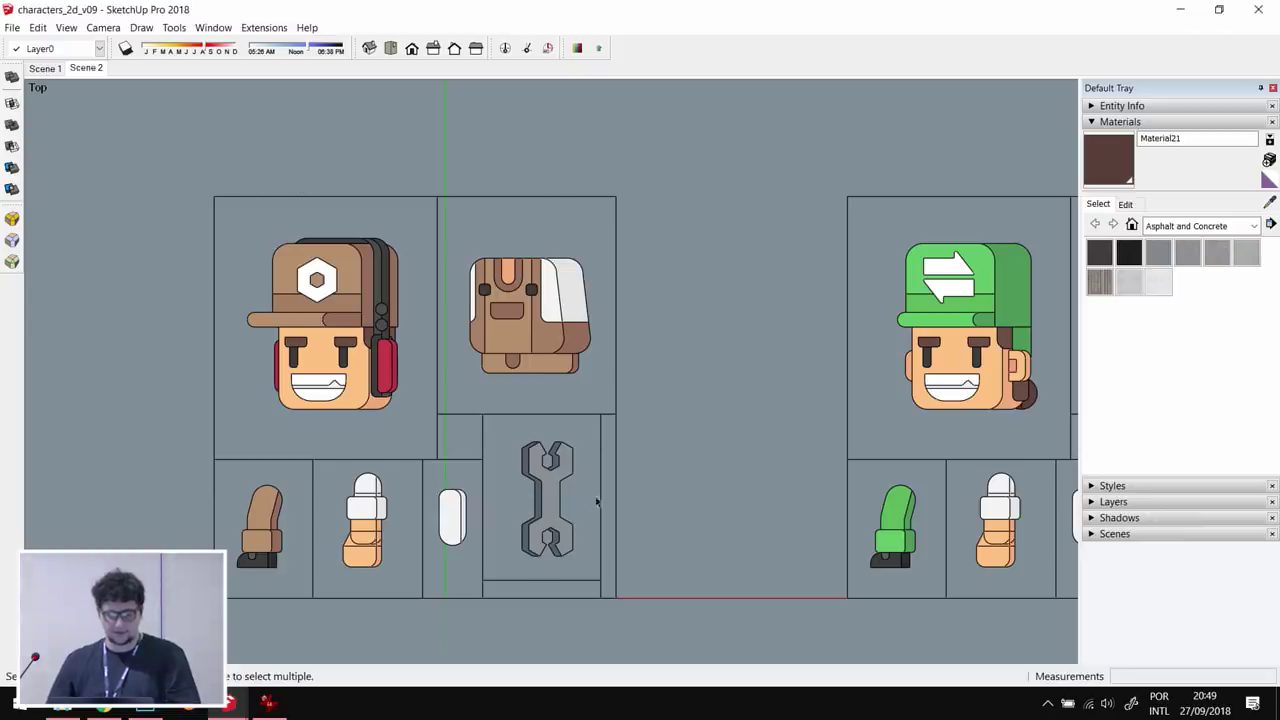
- Open 000_LINES_CUT.png from SKETCHUP > SKETCHUP > images > characters_export_v02 in Explorer
drag(140, 147, 703, 608)
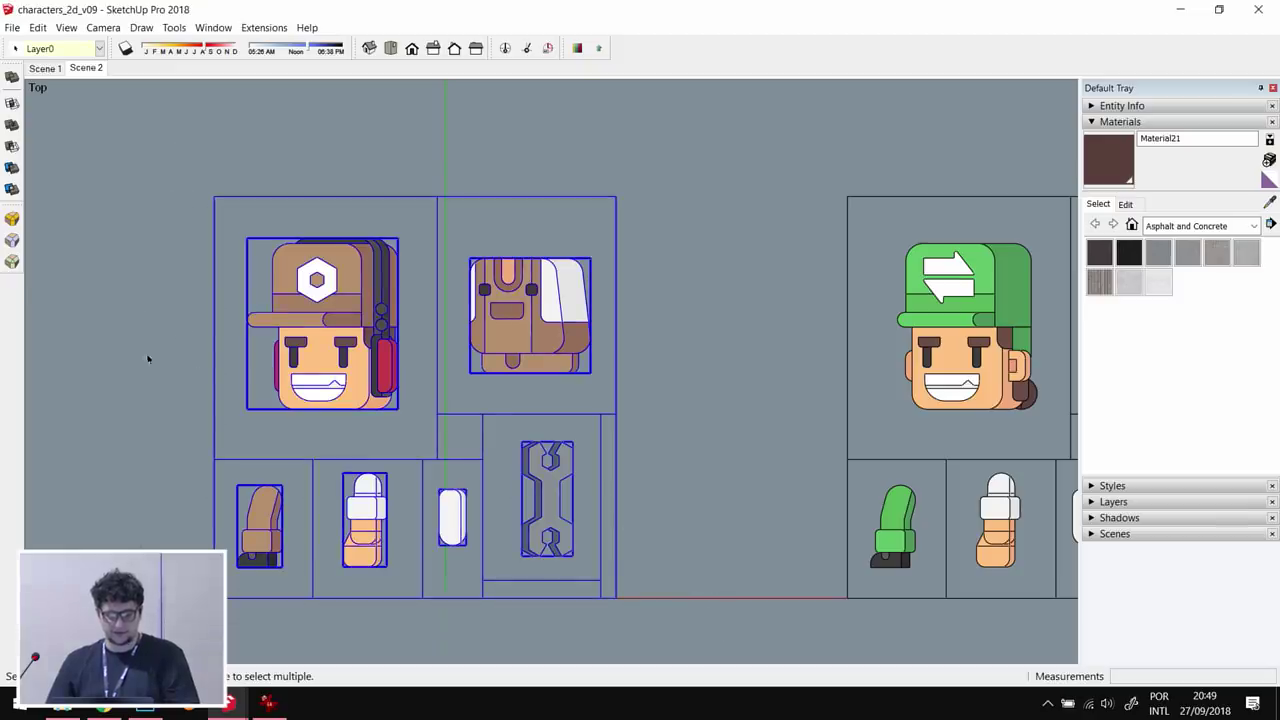
key(alt+Tab)
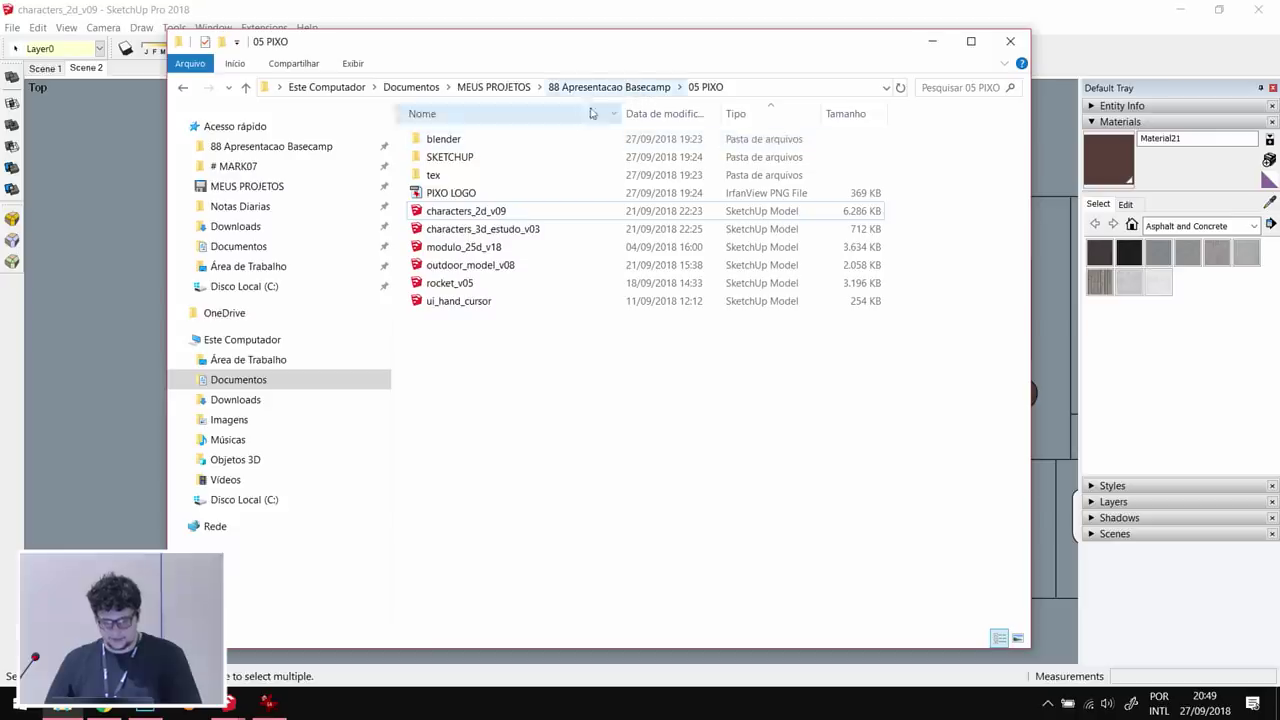
double_click(465, 158)
double_click(517, 160)
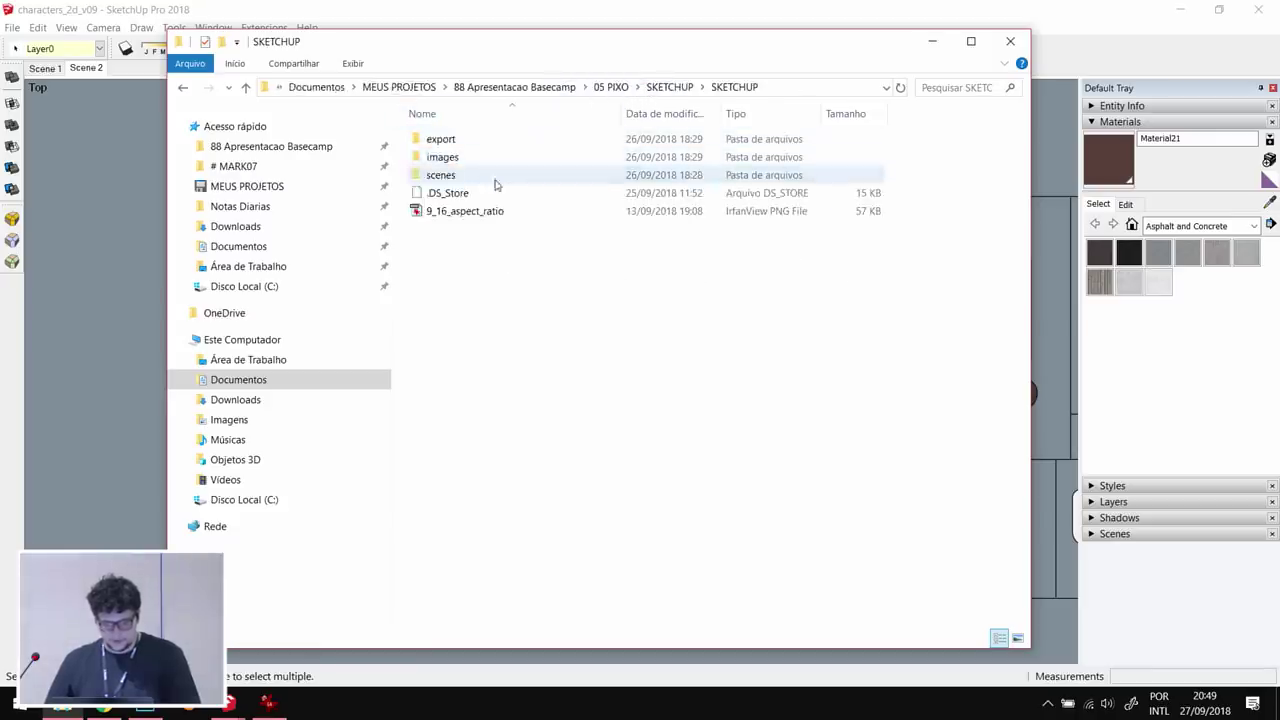
double_click(483, 157)
double_click(457, 176)
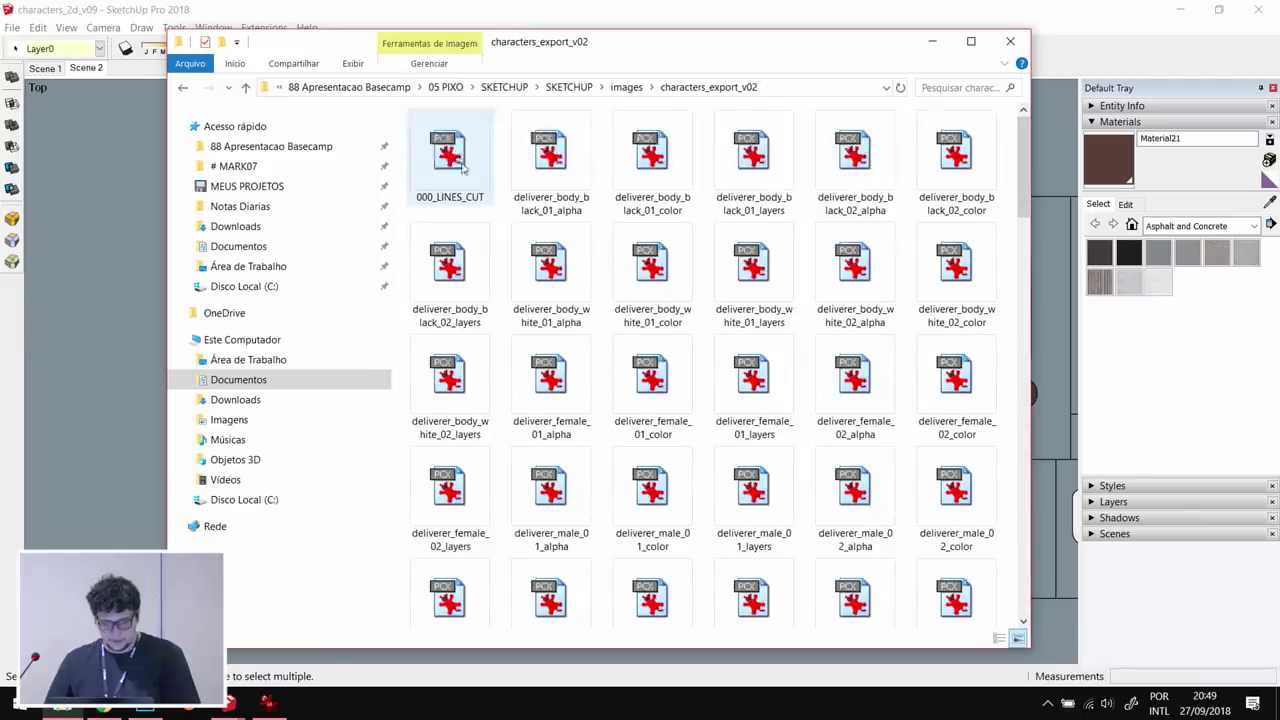
double_click(452, 166)
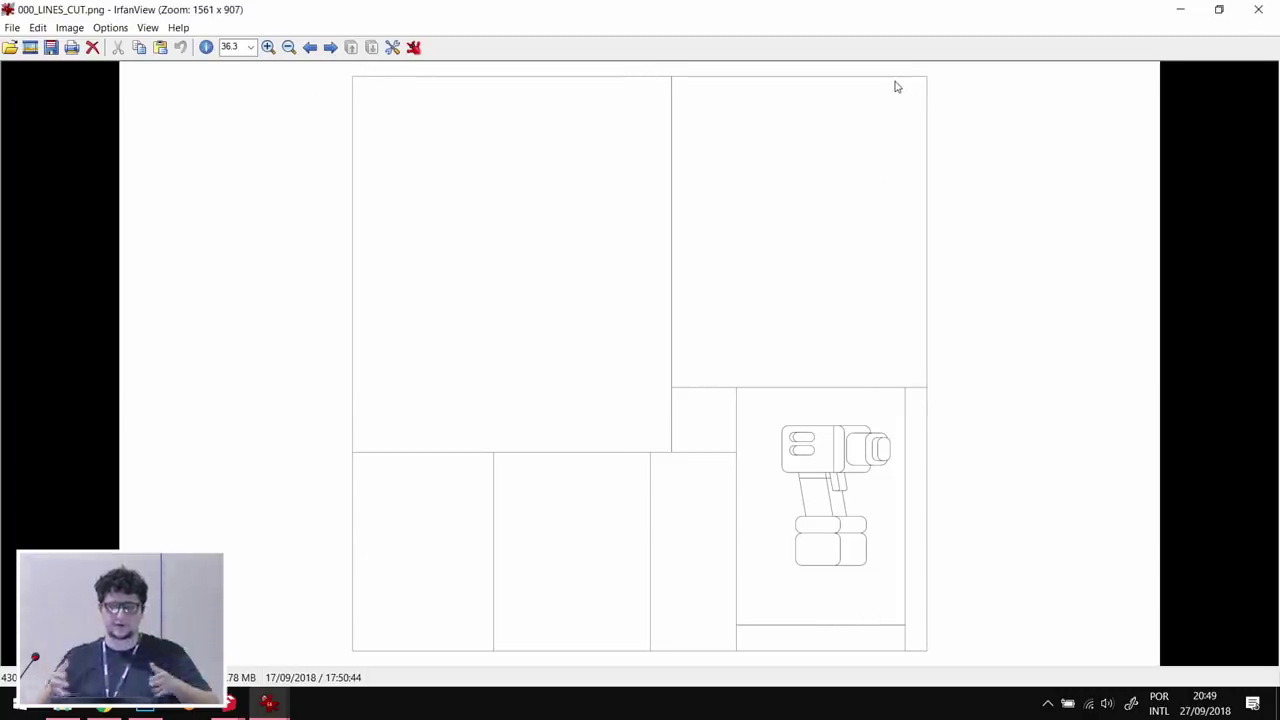
- Step through the alpha, colour and deliverer_female_01 layers passes, then return to Explorer
key(Right)
key(Right)
key(Right)
key(Right)
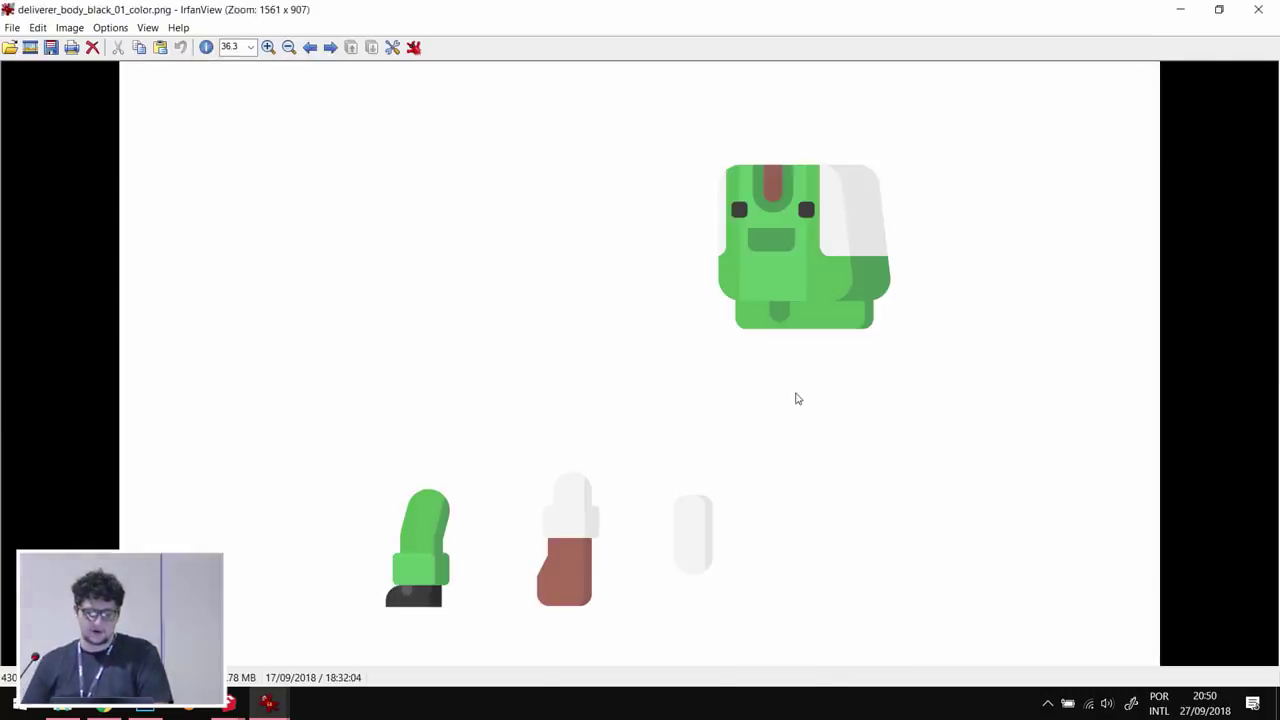
key(Right)
key(Right)
key(Right)
key(Right)
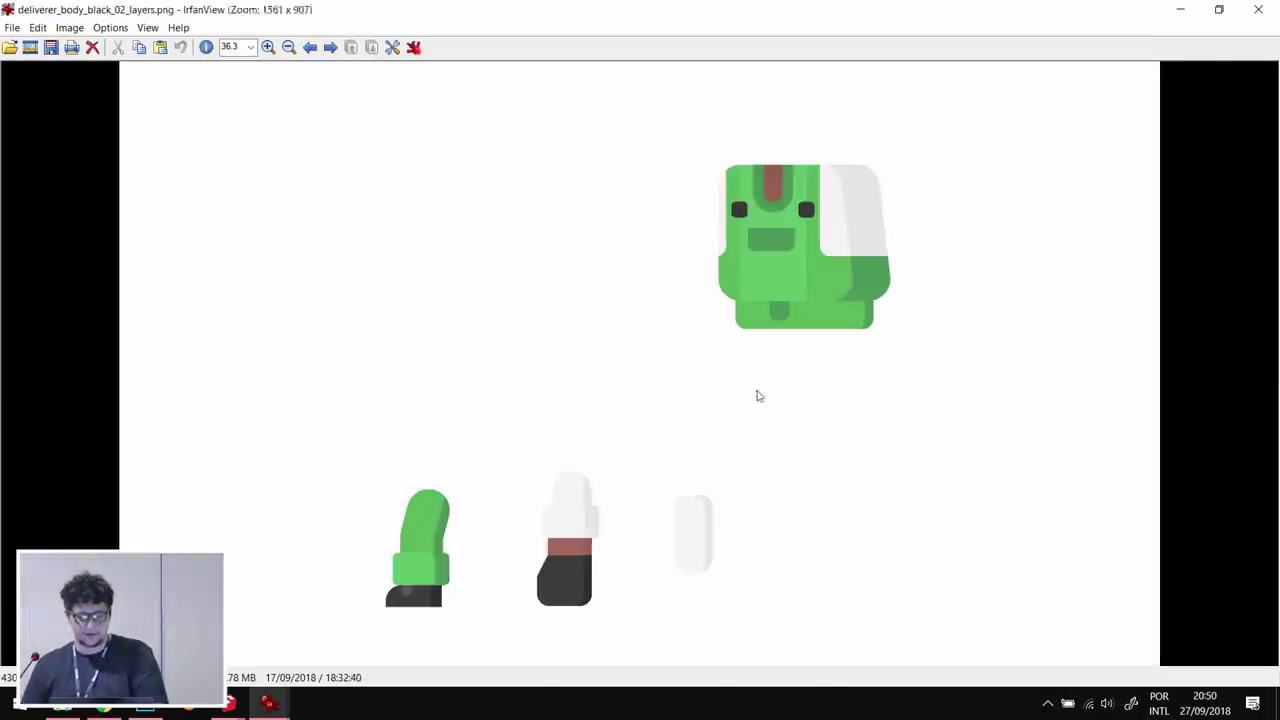
key(Right)
key(Right)
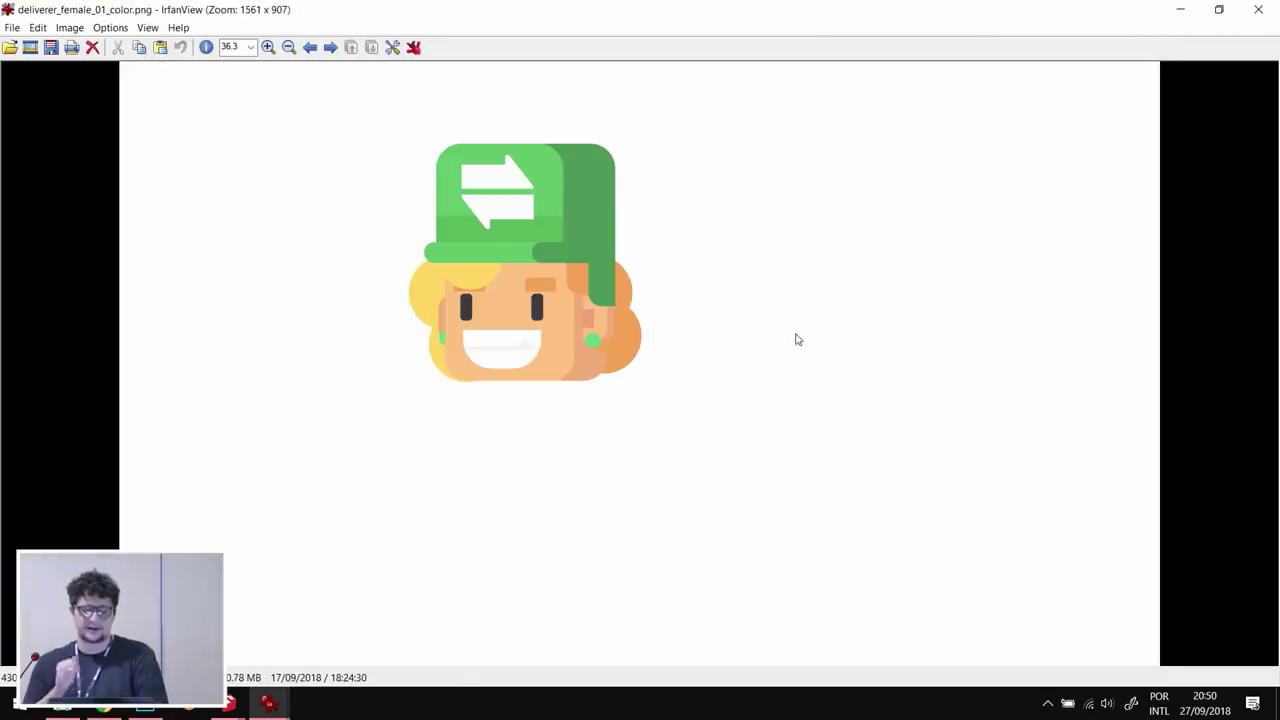
key(Right)
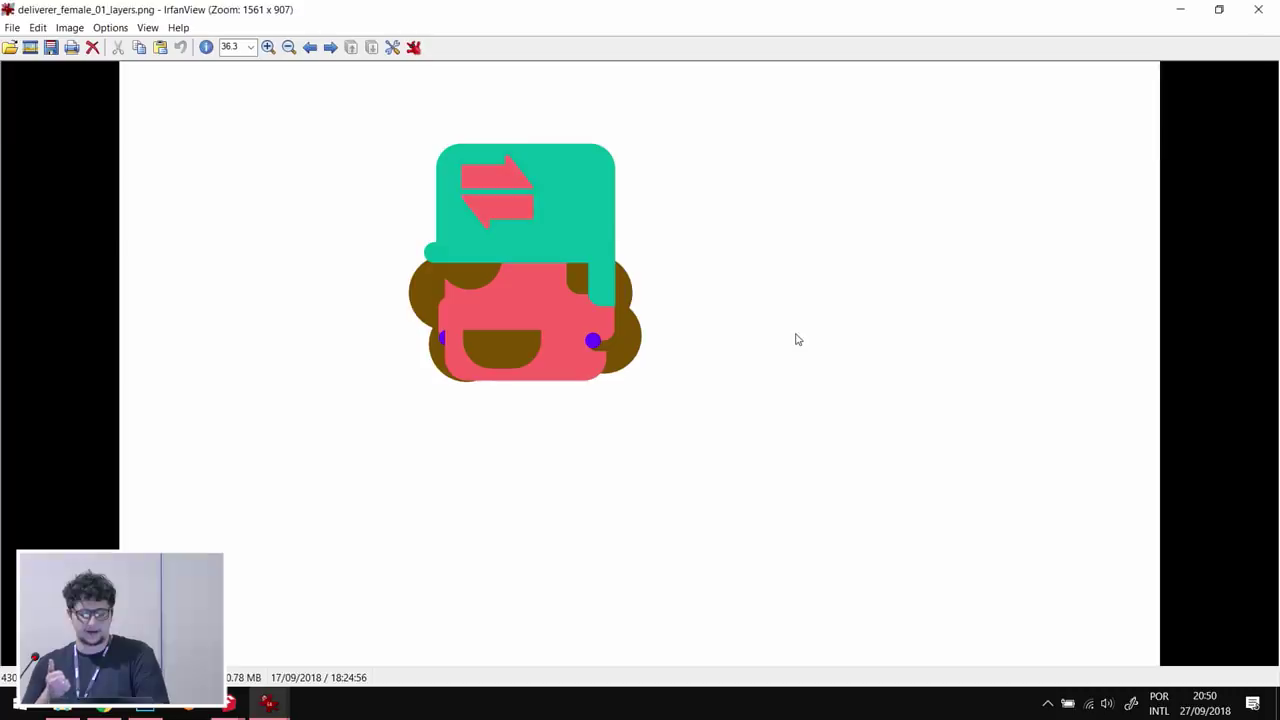
key(Right)
key(Left)
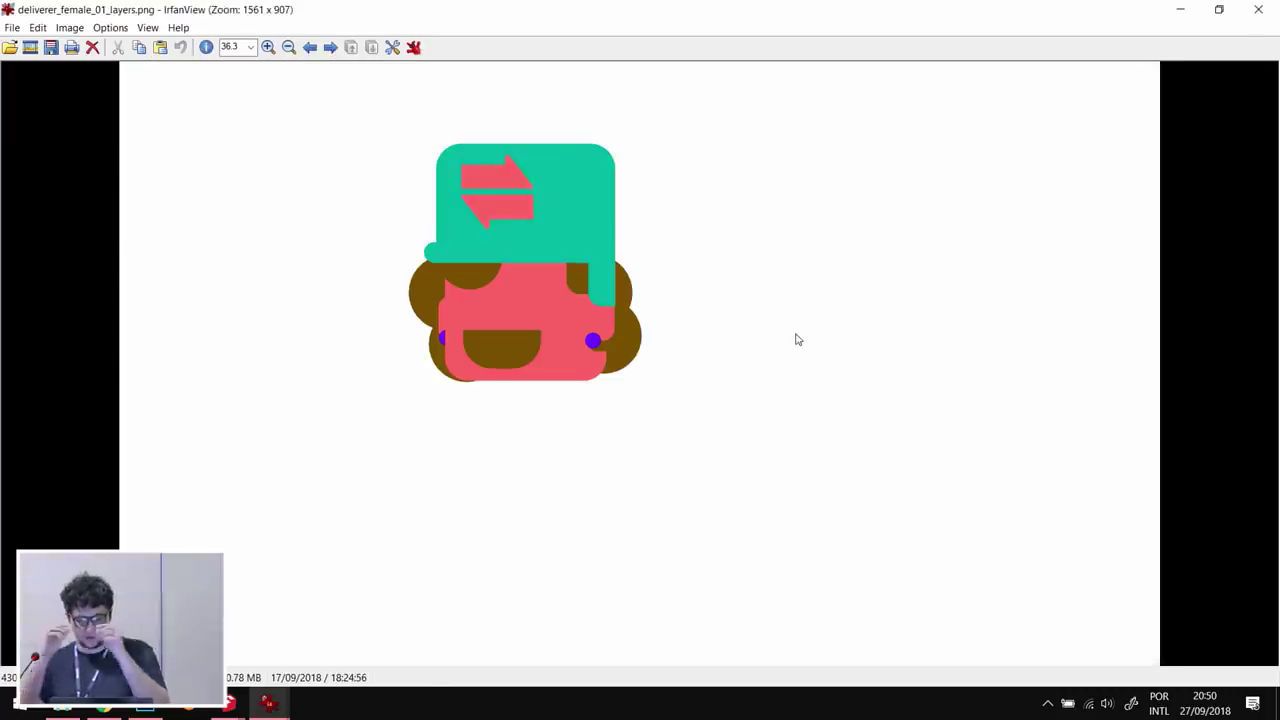
key(alt+Tab)
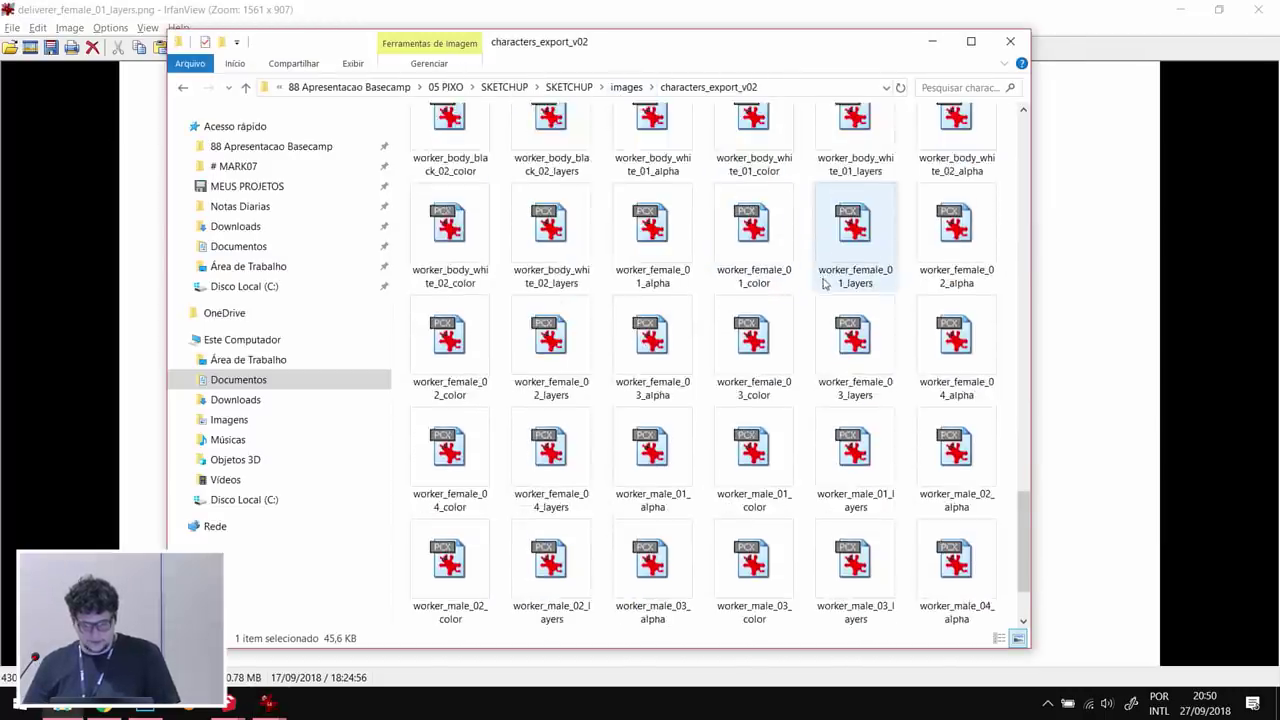
- Browse back through the SKETCHUP, images and characters_export_v02 folders via the breadcrumbs
click(632, 89)
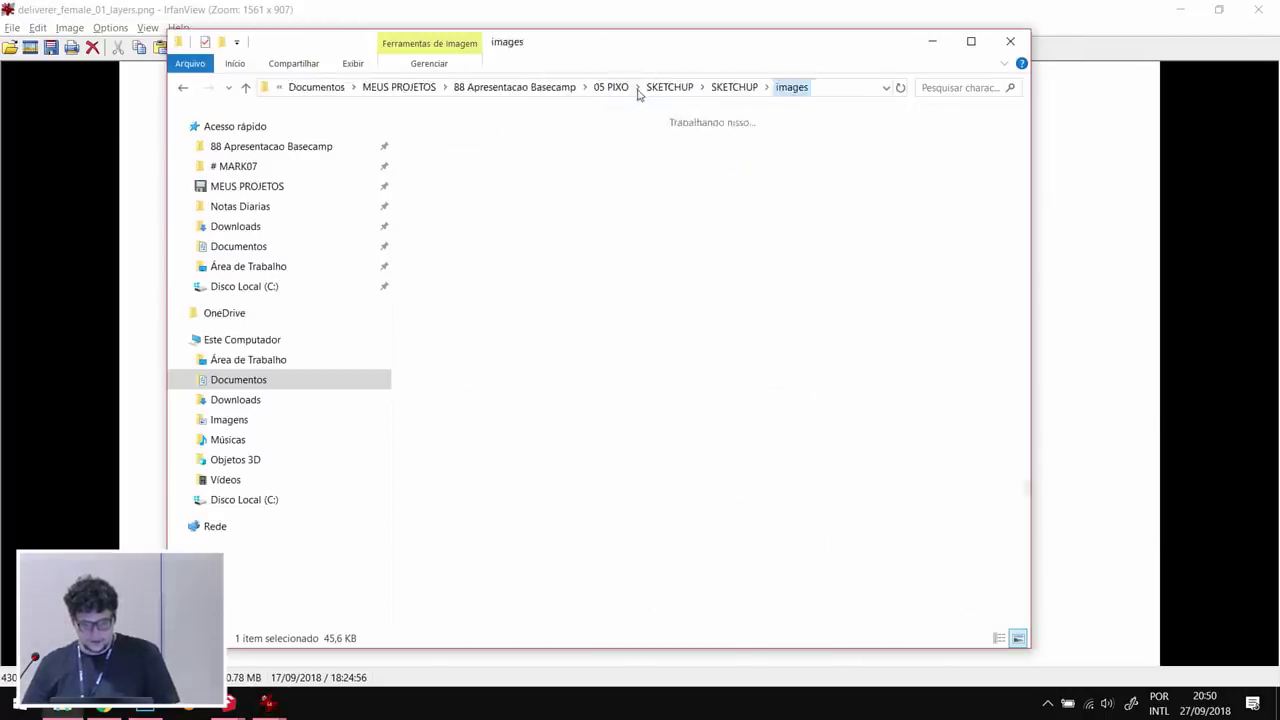
click(734, 87)
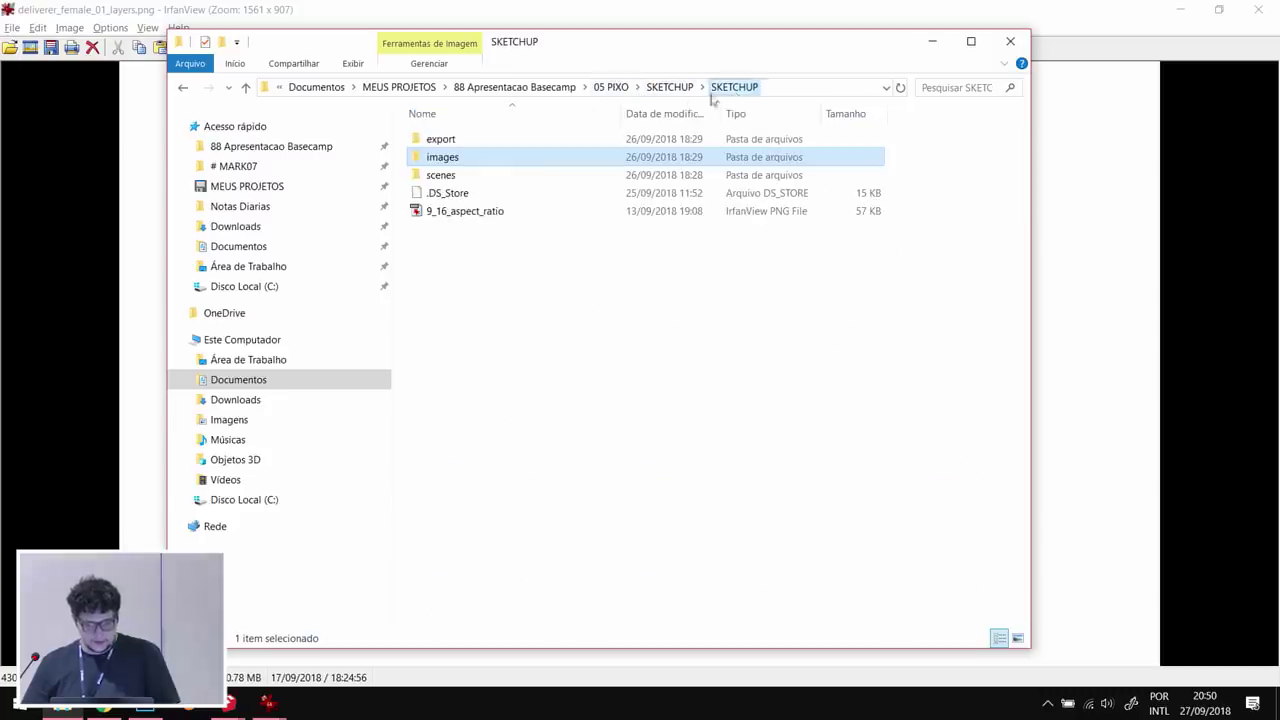
double_click(463, 161)
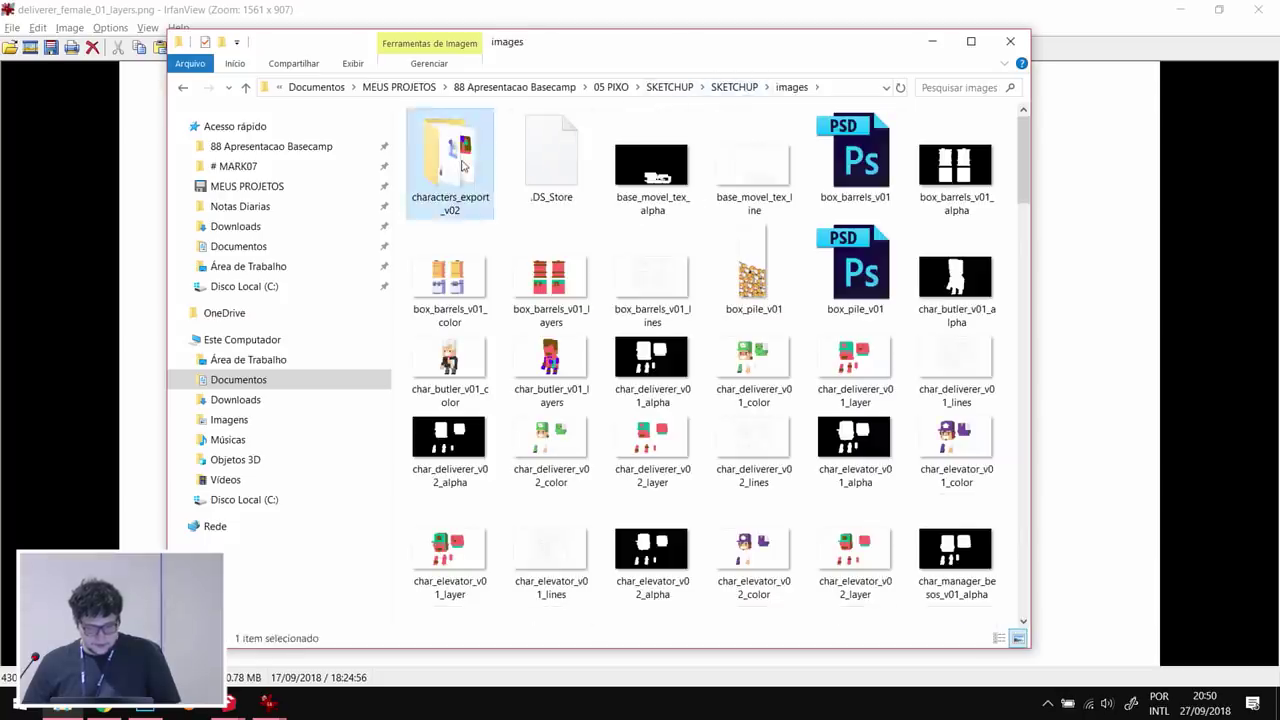
double_click(463, 161)
scroll(768, 285, down, 10)
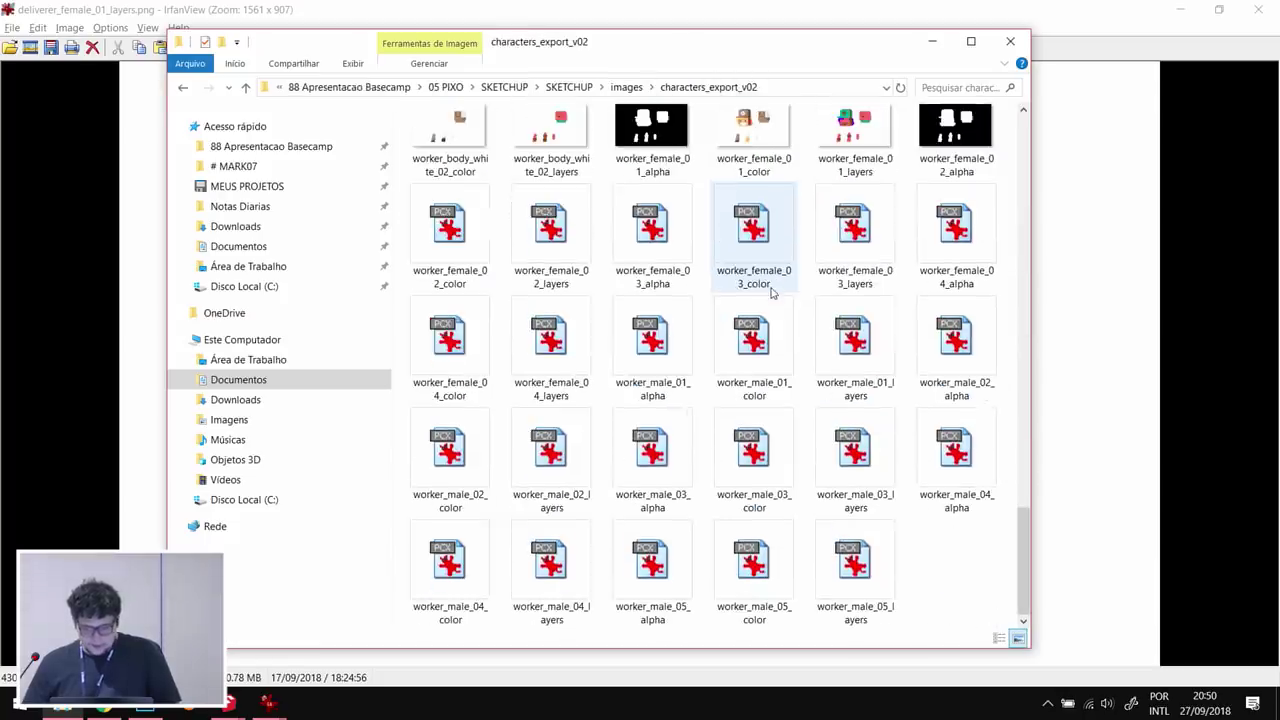
click(626, 87)
scroll(517, 363, down, 6)
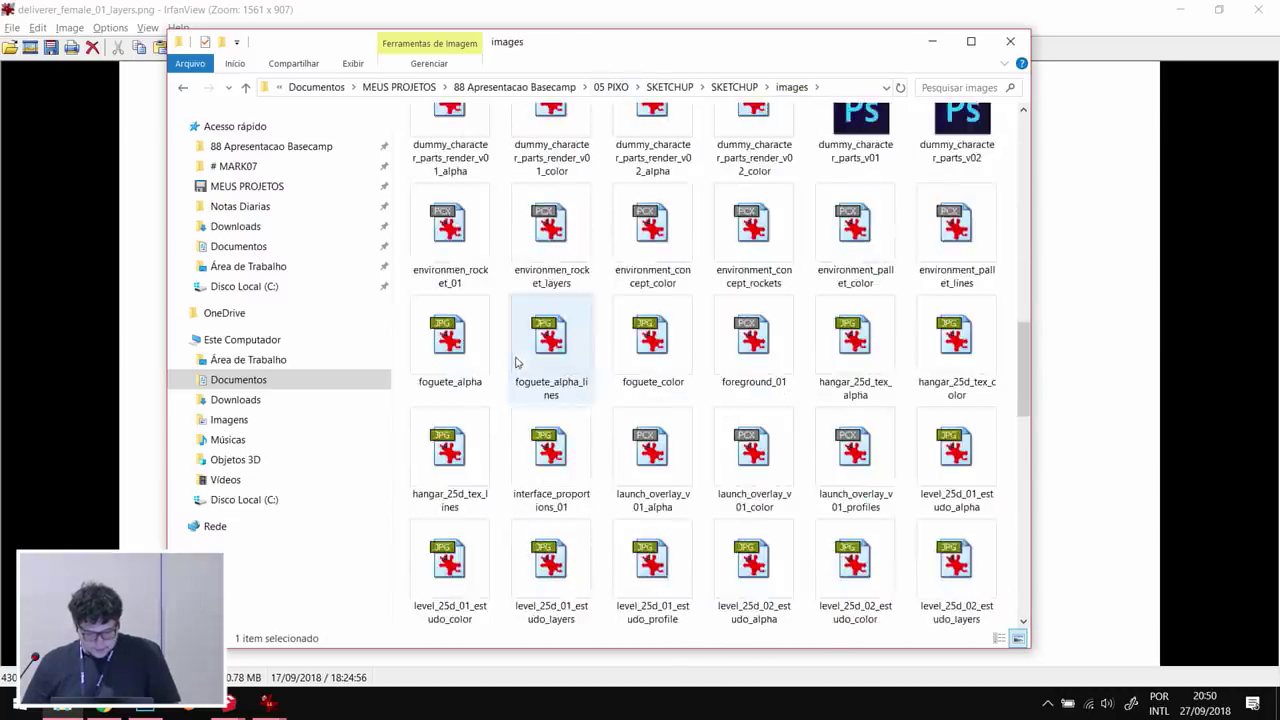
scroll(524, 362, up, 3)
- Go up to 05 PIXO, enter tex, and open char_edit_all_v04.psd in Photoshop
click(610, 87)
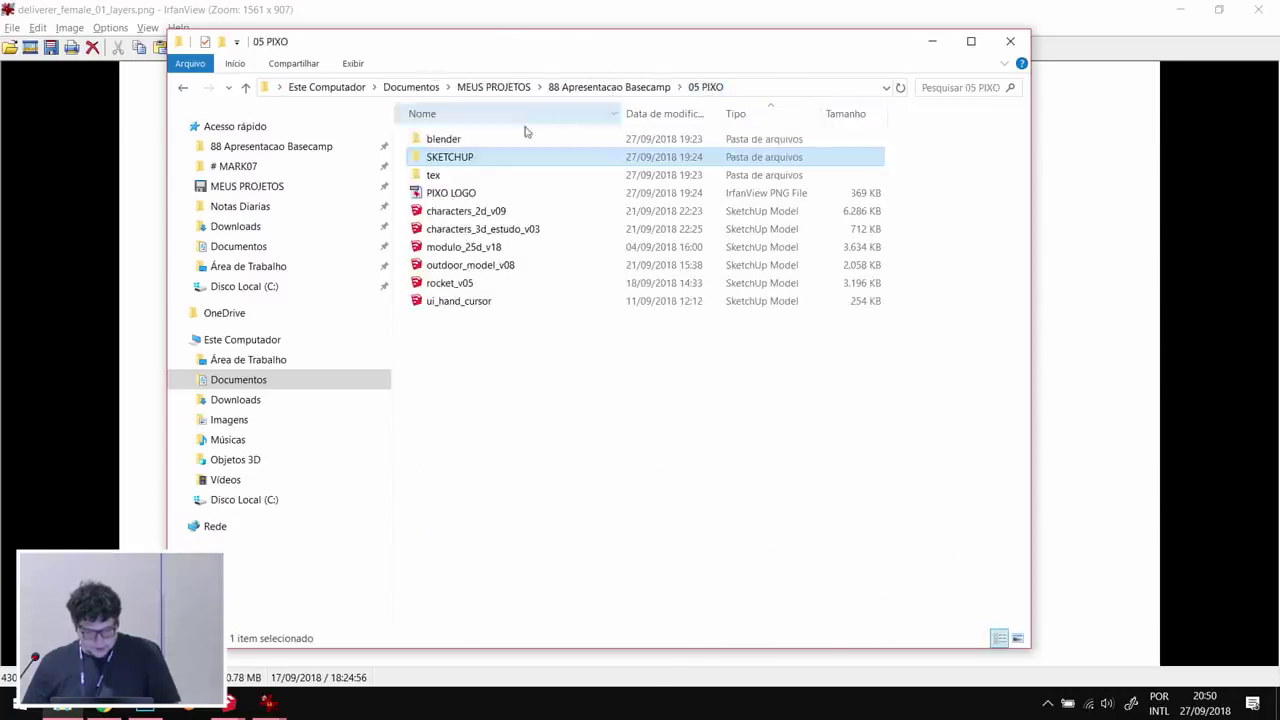
double_click(463, 176)
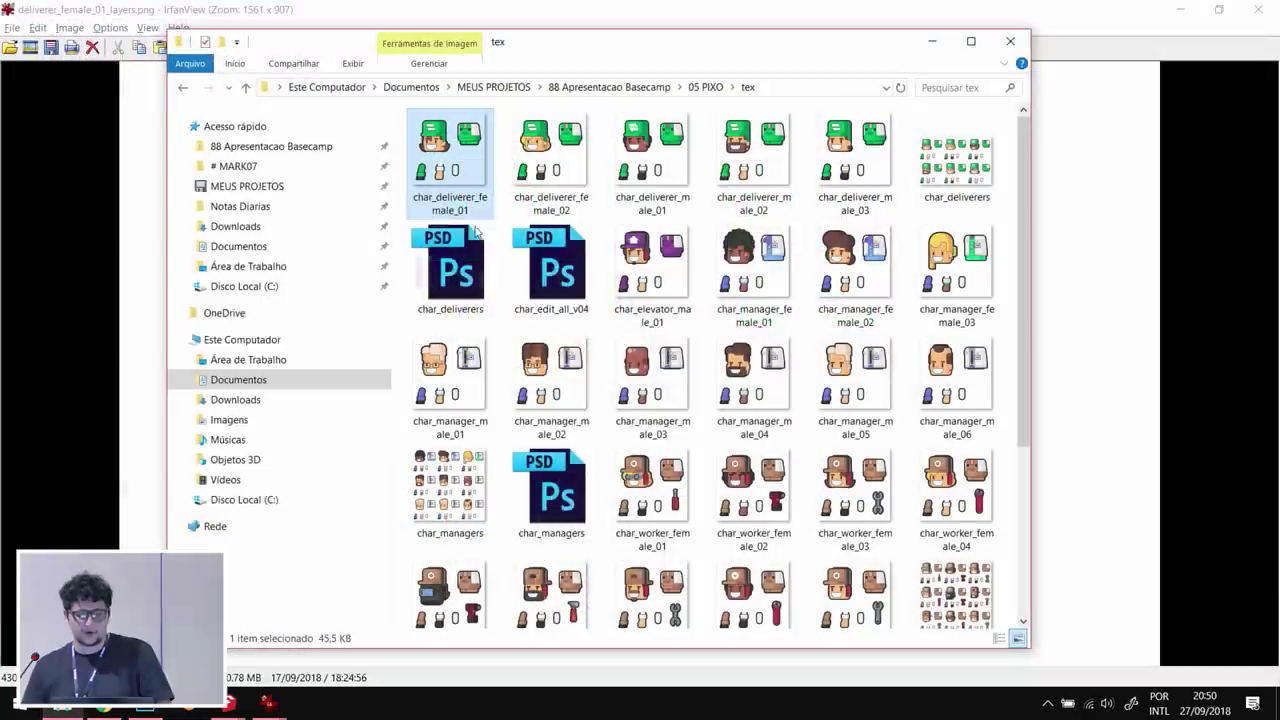
right_click(462, 162)
mouse_move(530, 372)
click(441, 262)
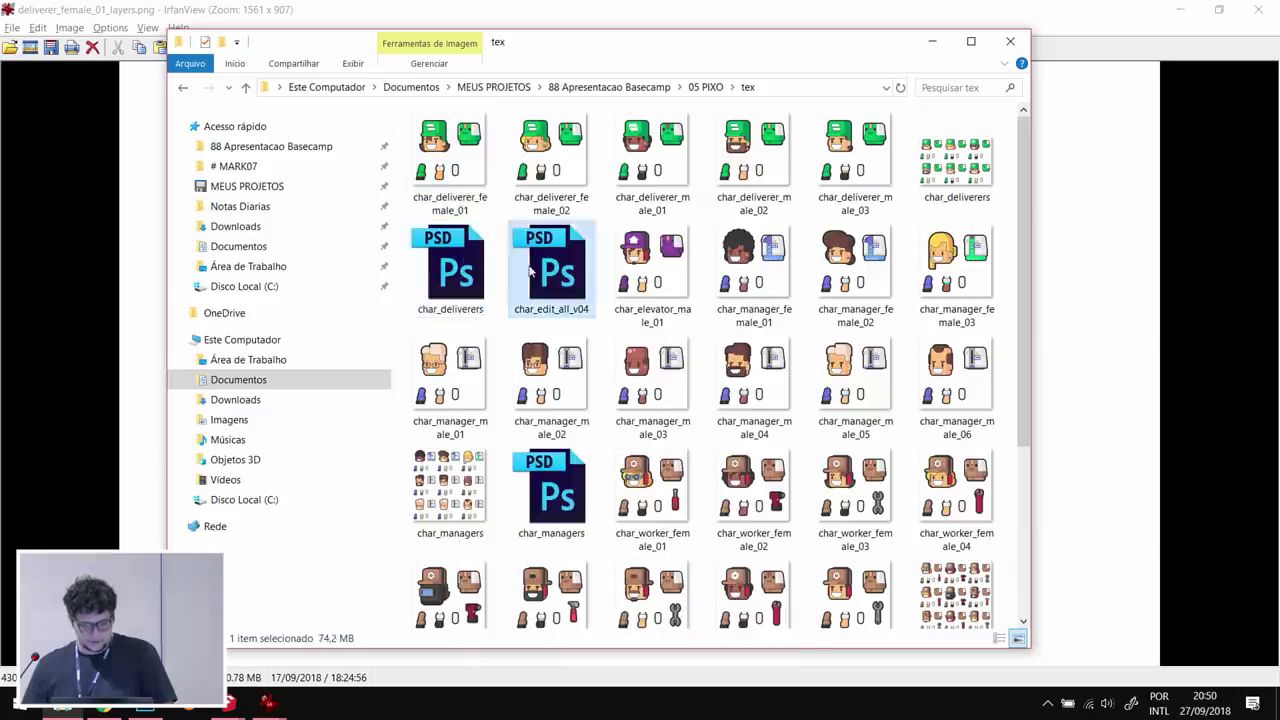
double_click(528, 270)
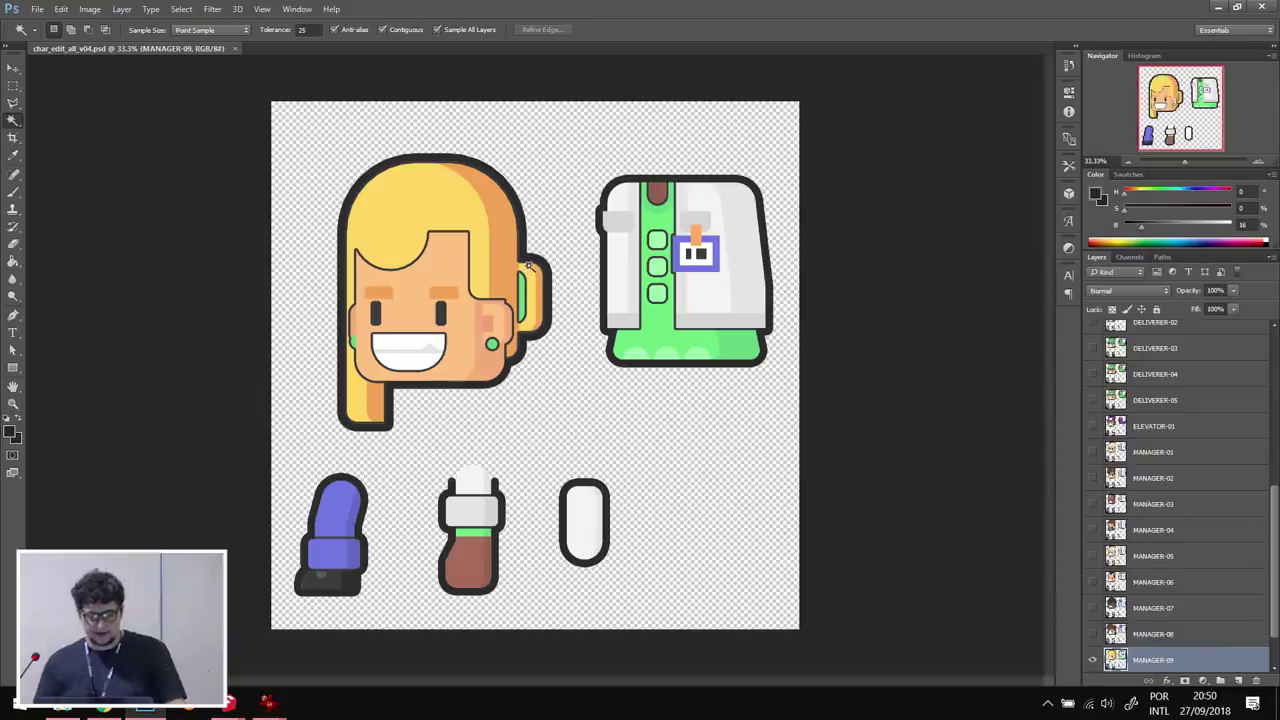
- Hide the WORKER-01 layer, show WORKER-02, then minimize Photoshop
scroll(1113, 466, up, 5)
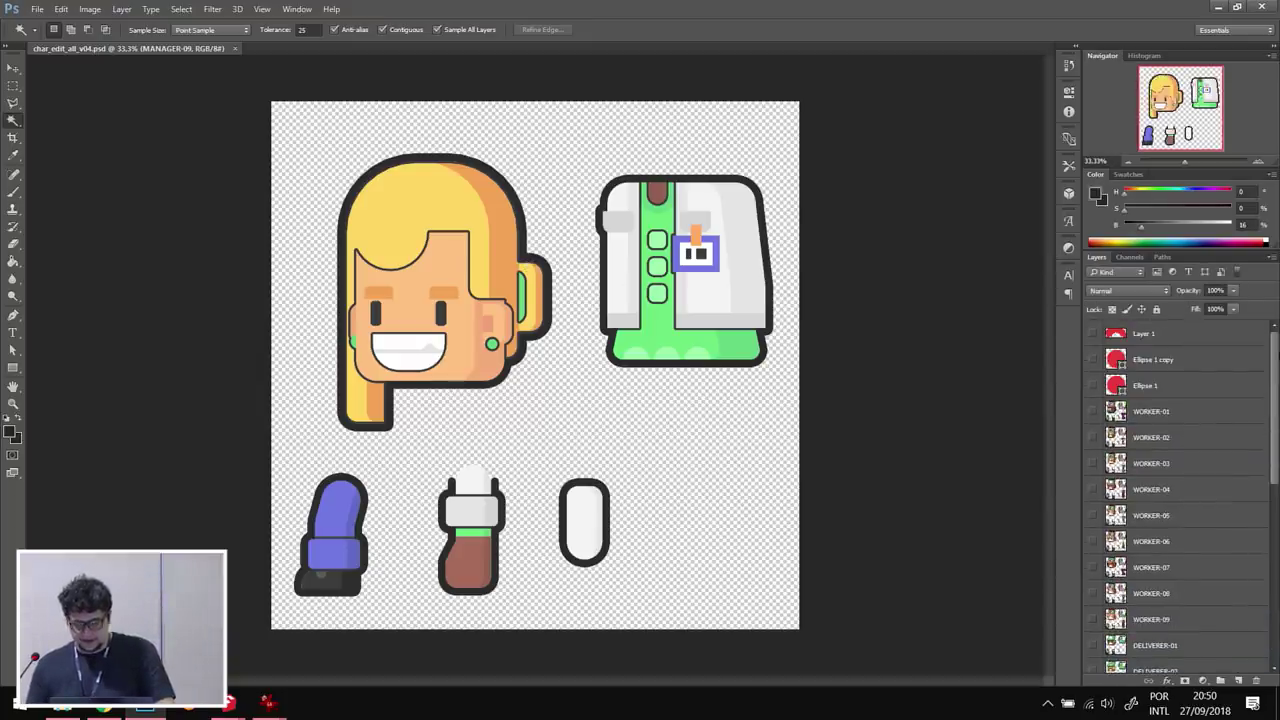
click(1093, 411)
scroll(1093, 500, down, 8)
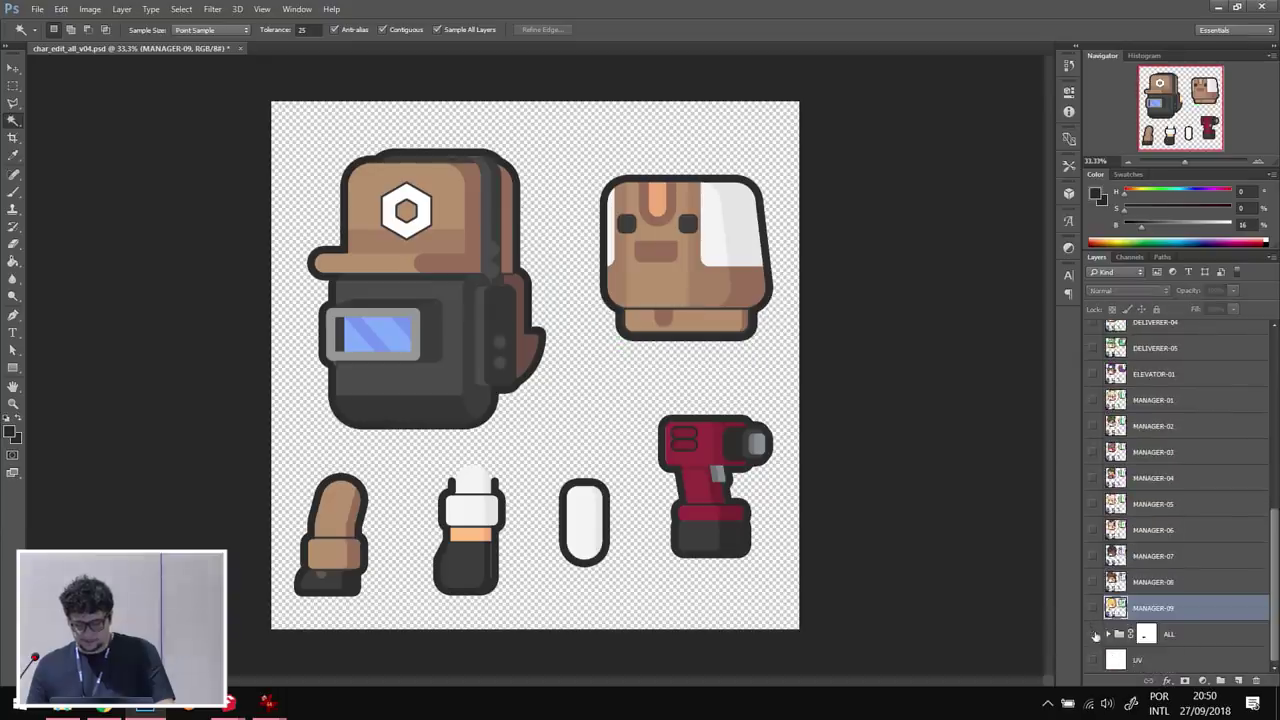
scroll(1105, 440, up, 8)
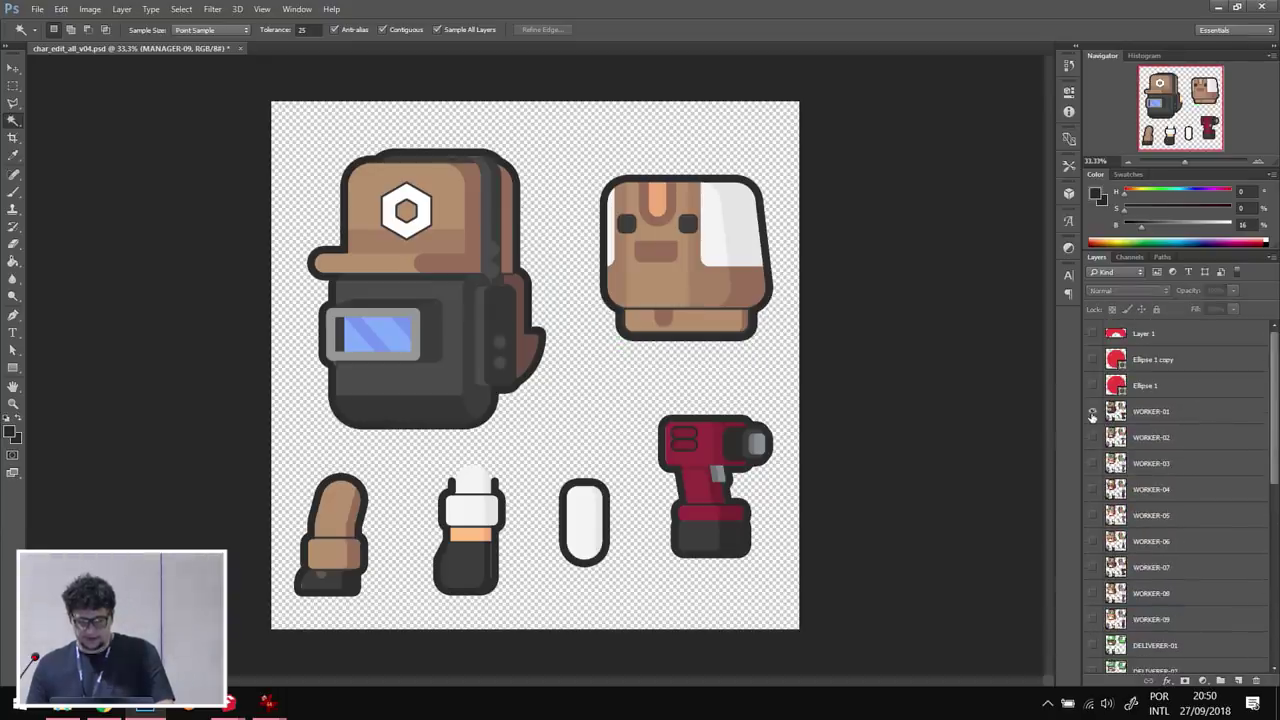
click(1093, 437)
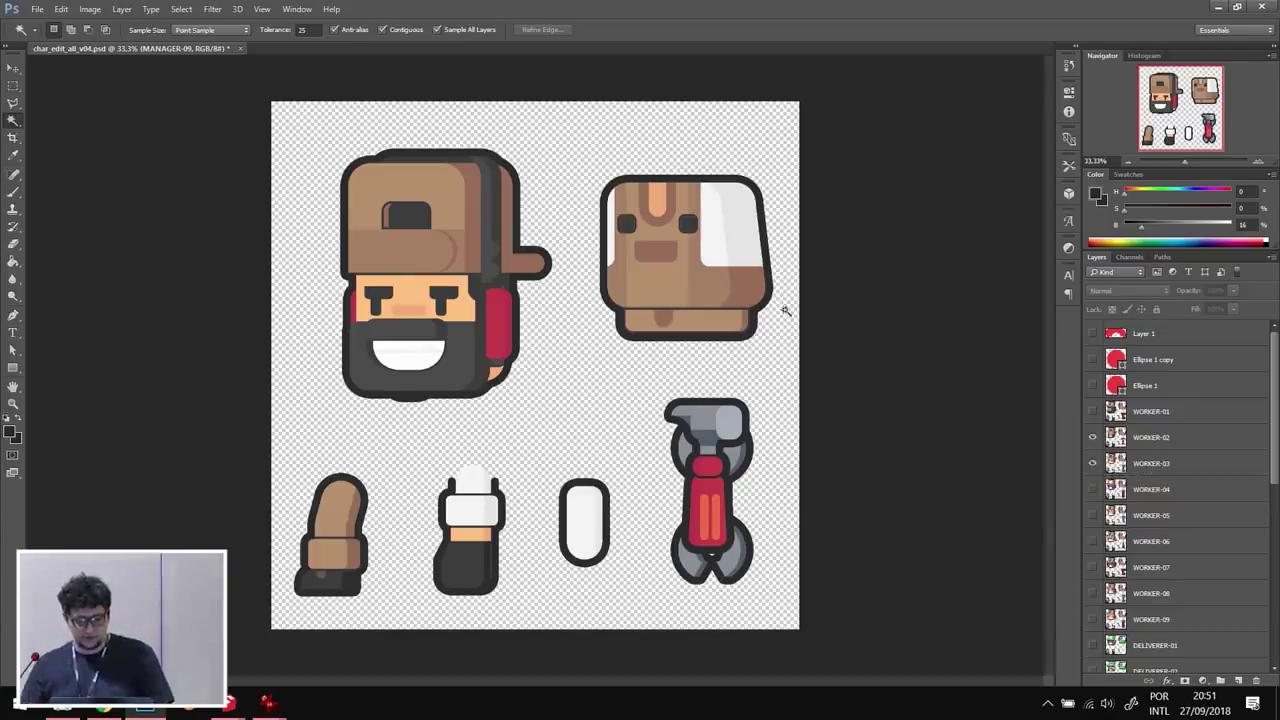
click(1217, 6)
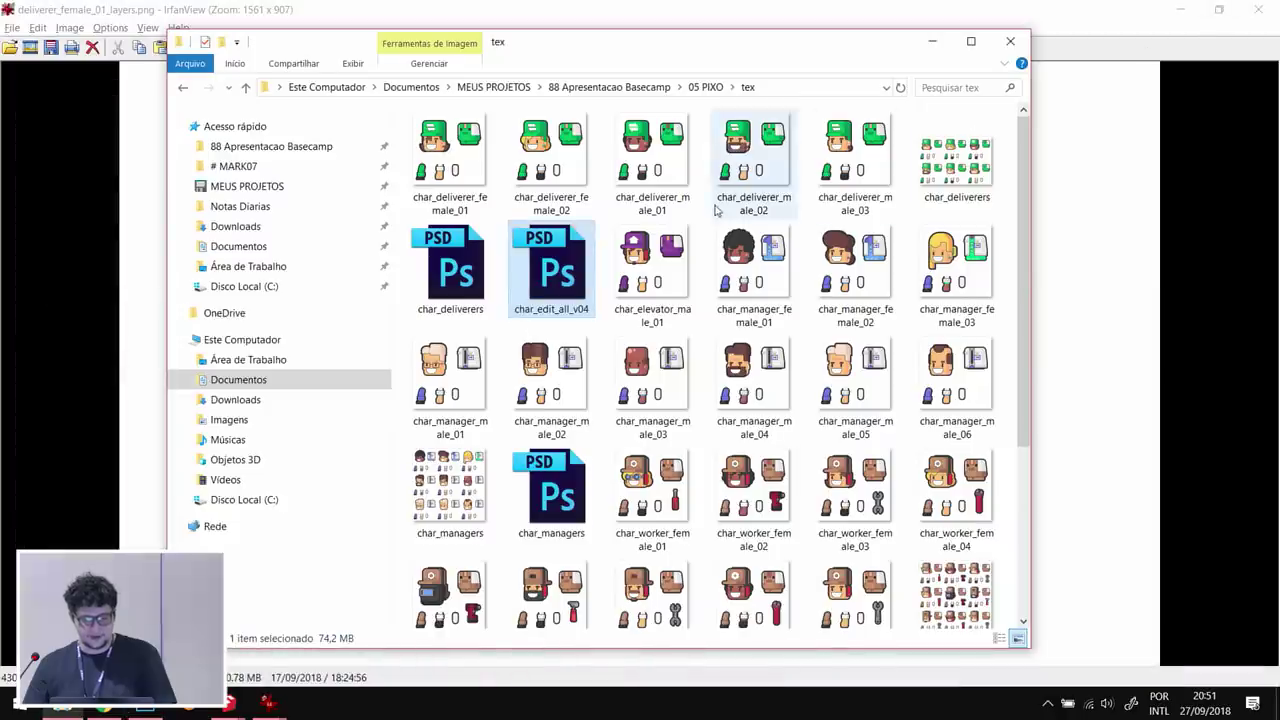
- Select the char_manager_male_01 and another manager thumbnail, then switch back to SketchUp
click(457, 378)
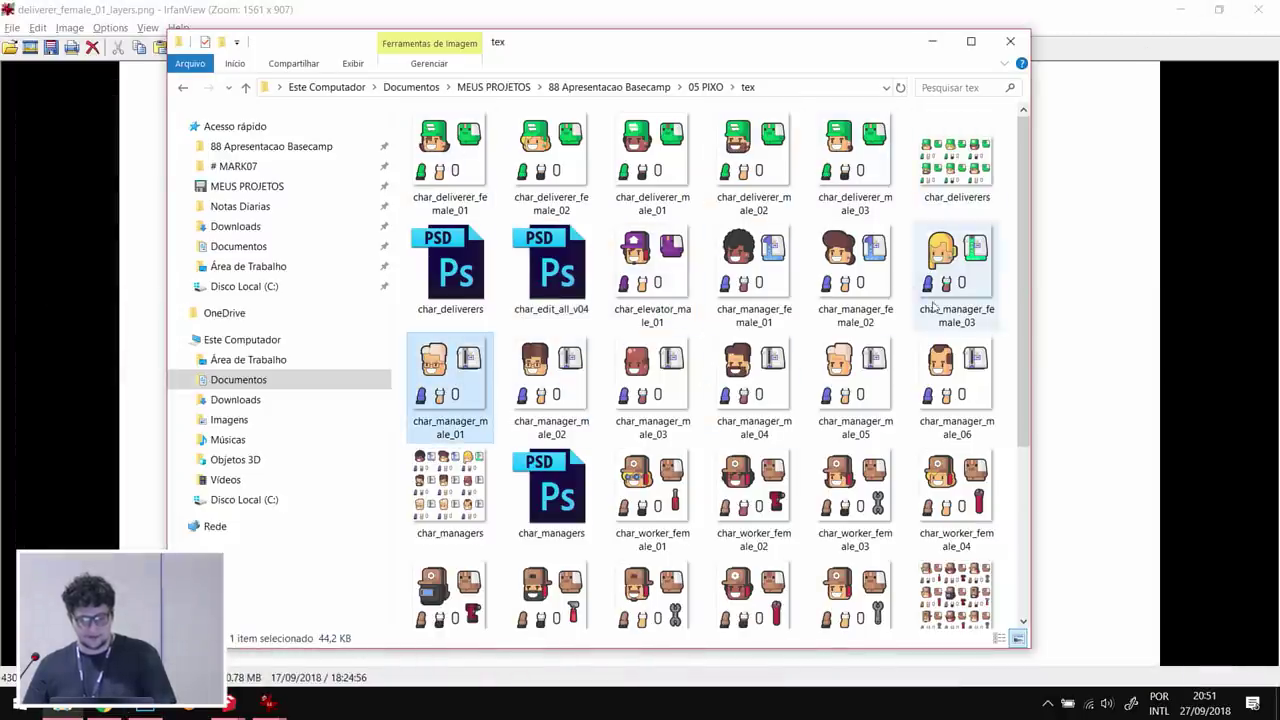
click(848, 272)
key(alt+Tab)
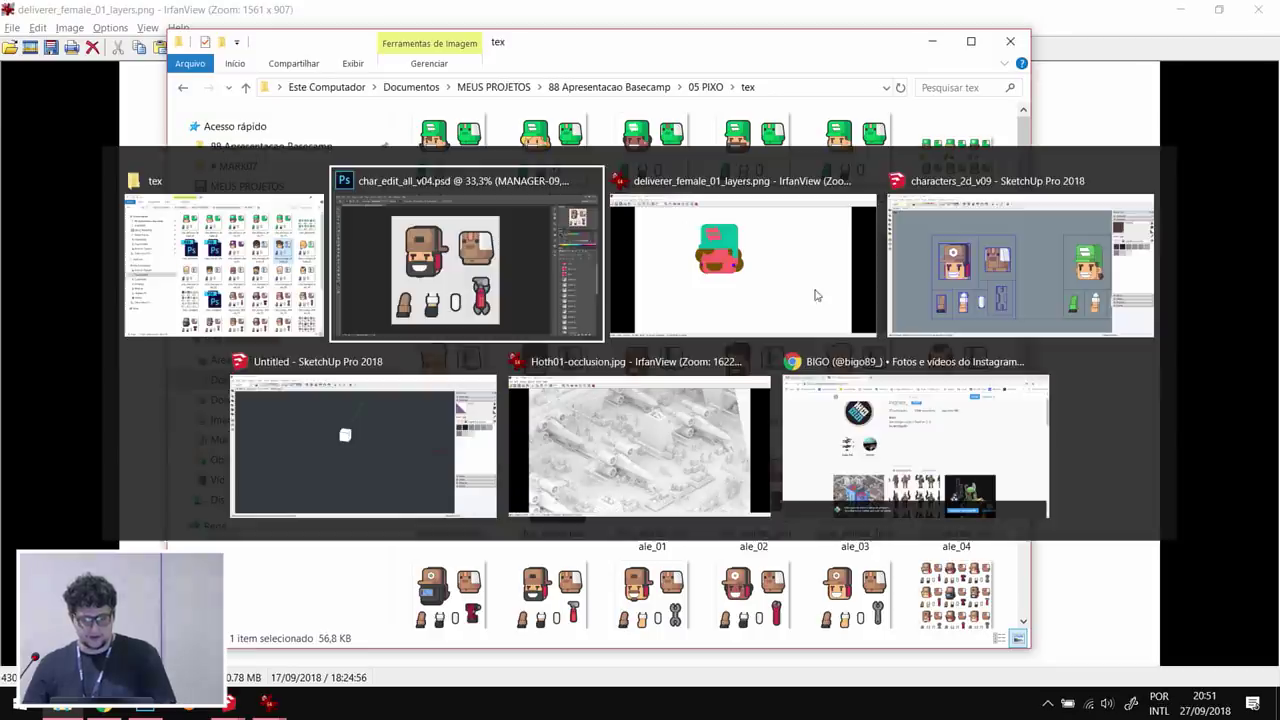
key(alt+Tab)
key(alt+Tab)
- Move the curly-haired character's sprite group down and to the left
key(ctrl+z)
key(s)
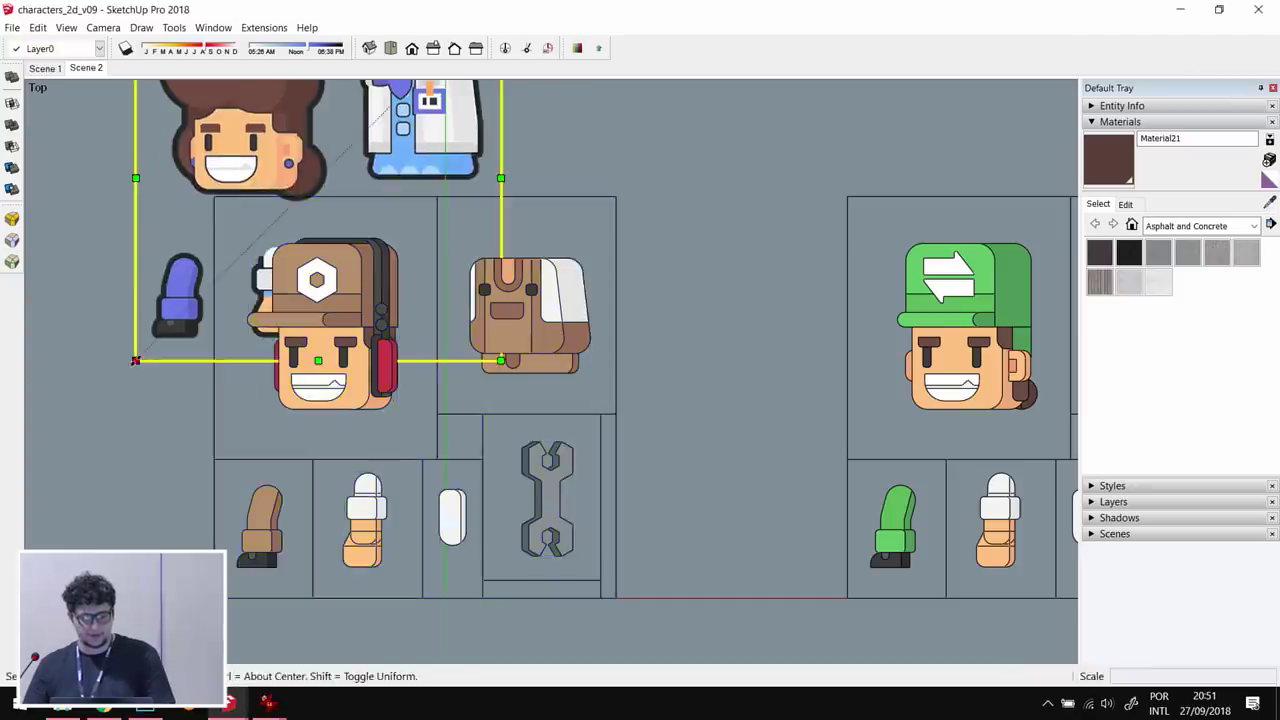
key(space)
scroll(139, 385, down, 3)
shift+middle_drag(204, 204, 390, 275)
key(m)
drag(405, 286, 169, 498)
key(space)
right_click(187, 497)
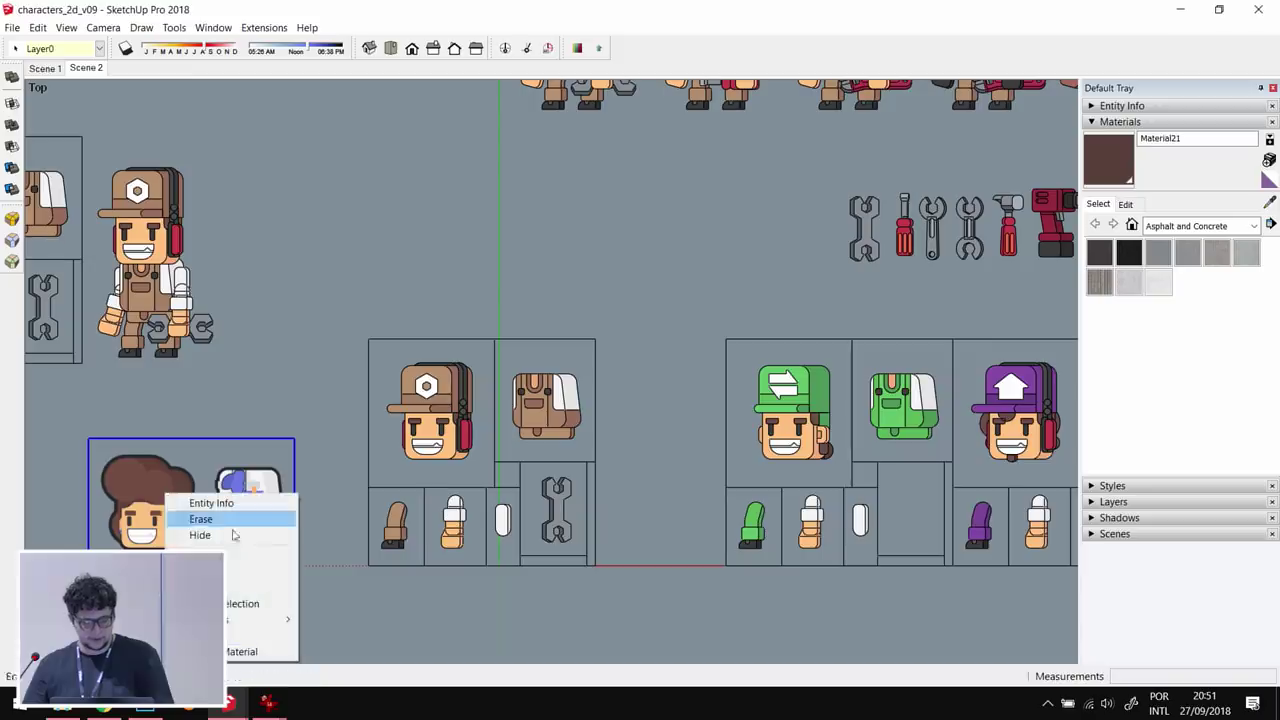
click(215, 569)
shift+middle_drag(102, 519, 242, 433)
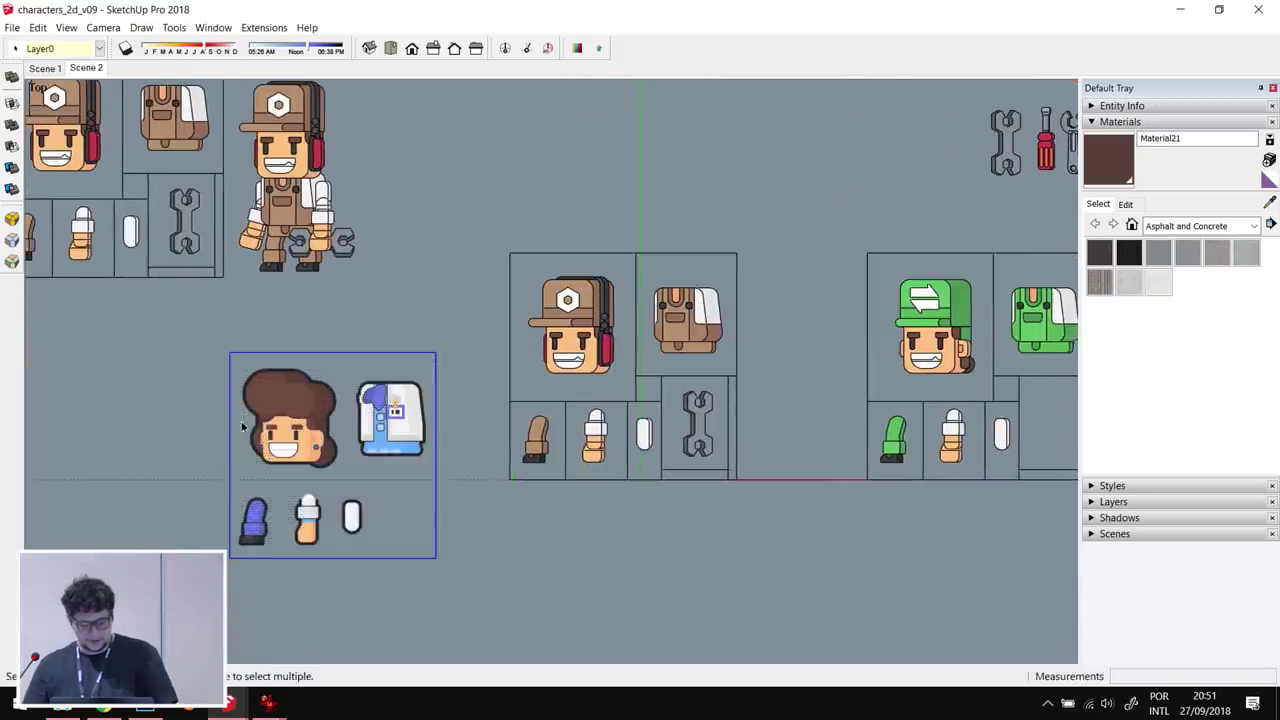
scroll(242, 433, up, 2)
- Place the curly-haired sheet over the worker sheet and scale it 1.10 wider and taller
key(m)
drag(223, 329, 610, 194)
scroll(871, 310, up, 3)
key(s)
drag(903, 349, 945, 349)
drag(709, 563, 716, 607)
scroll(723, 483, down, 3)
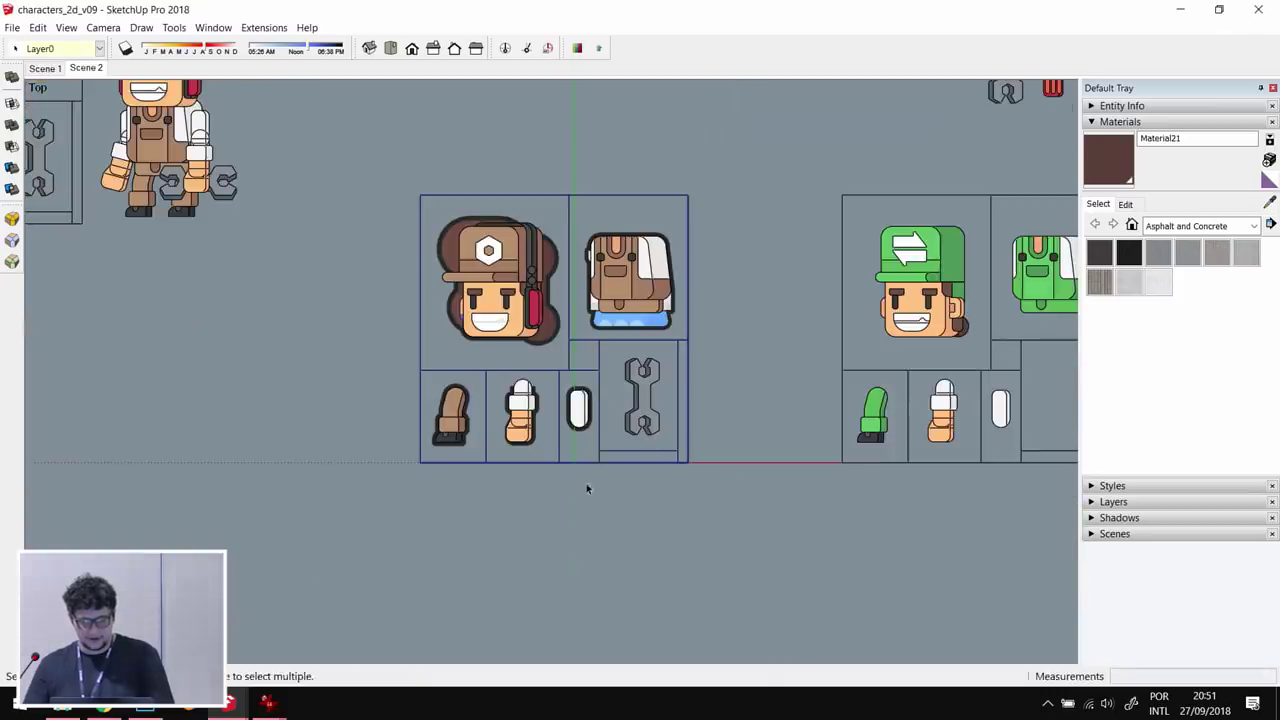
scroll(593, 488, down, 3)
- Place a copy of the scaled sheet below the original
key(m)
click(723, 328)
key(ctrl)
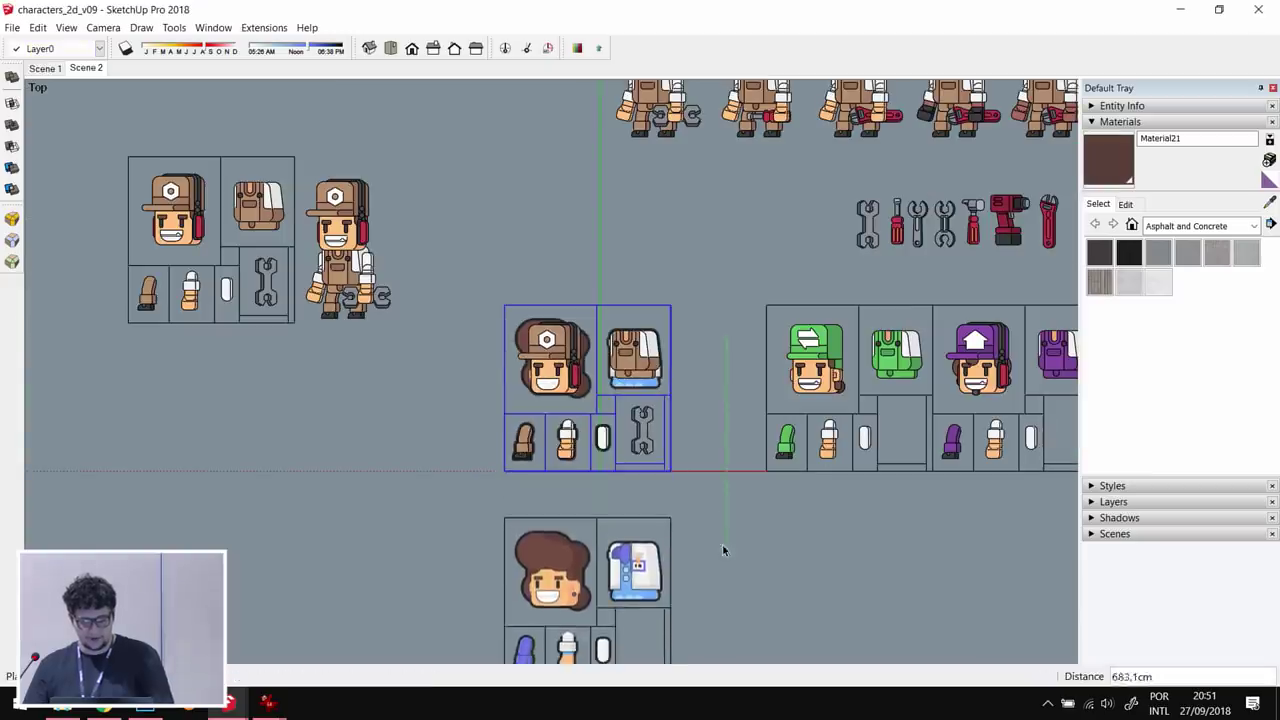
click(723, 545)
shift+middle_drag(723, 545, 654, 403)
scroll(555, 477, up, 2)
right_click(642, 410)
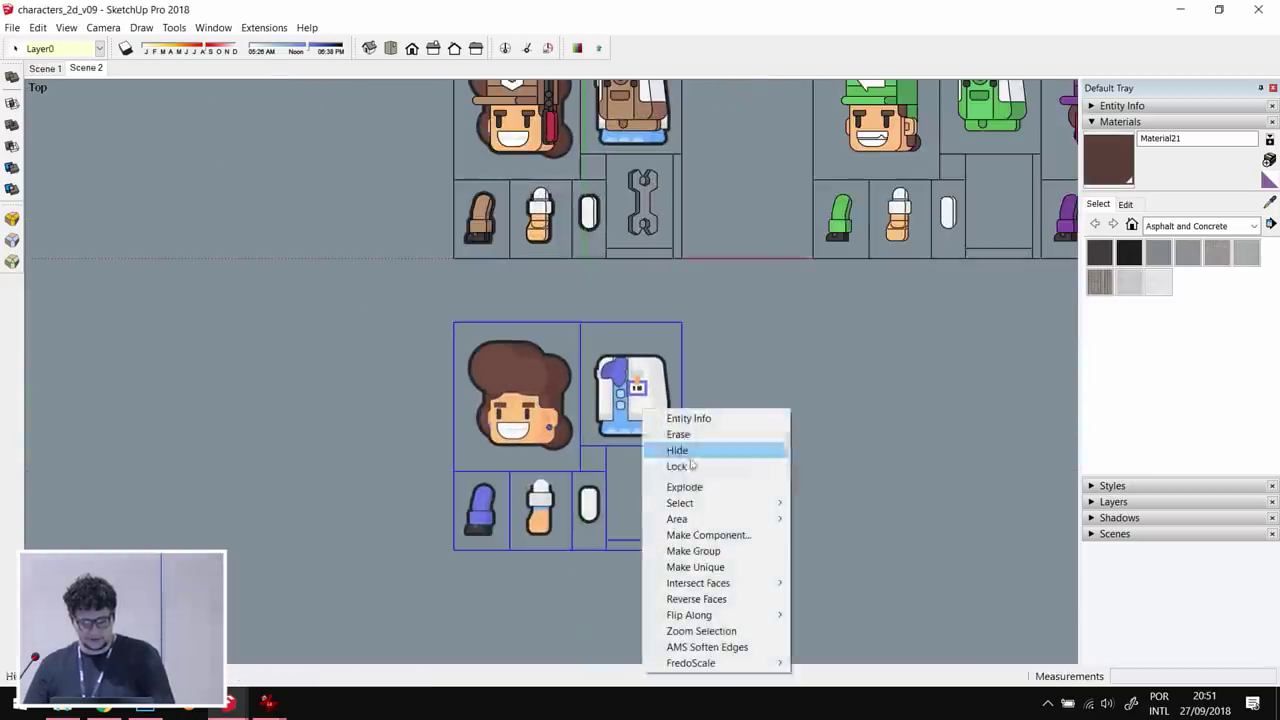
- Explode the copied sheet and inspect its shirt, face, shoe, hand and pill parts
click(684, 486)
scroll(650, 395, up, 2)
click(658, 377)
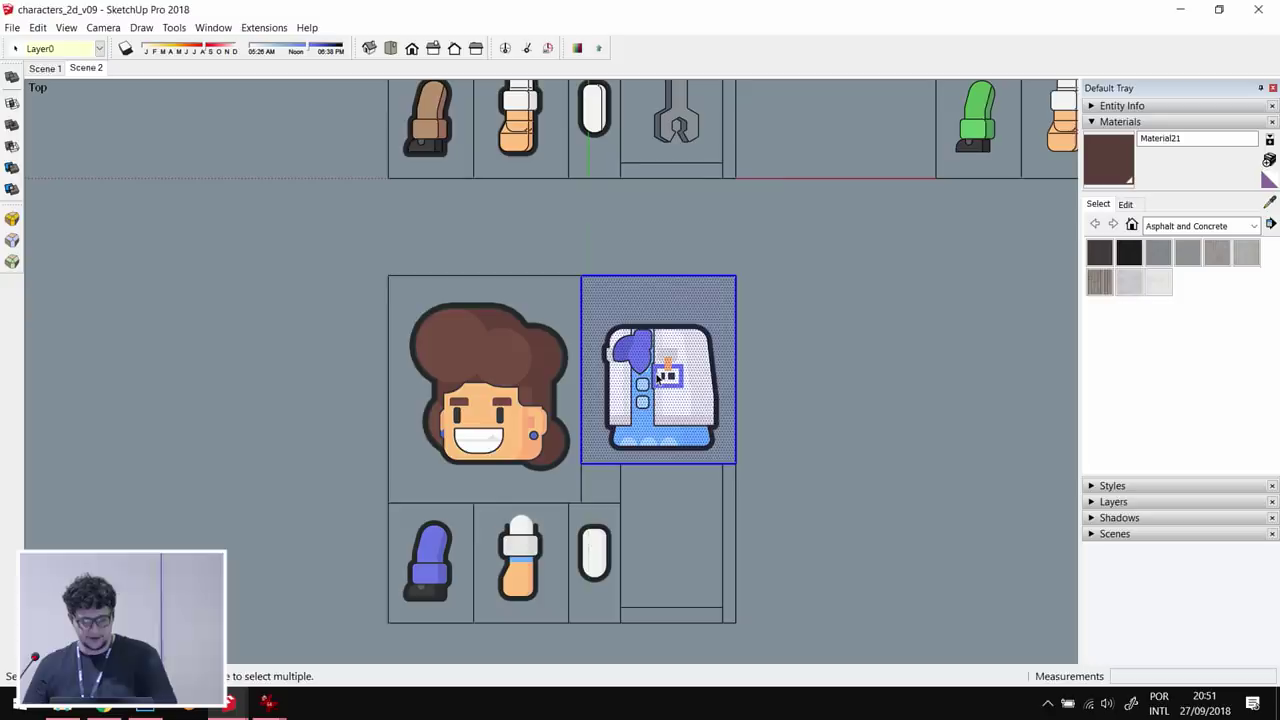
double_click(659, 378)
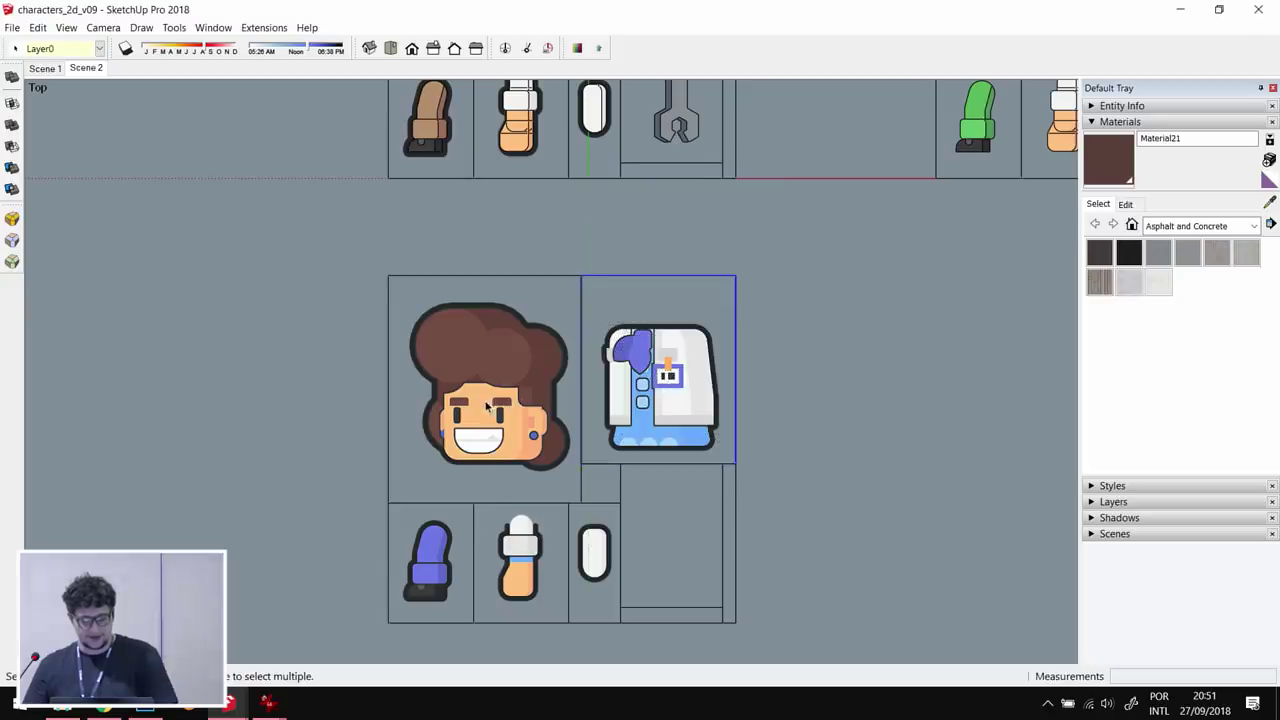
click(497, 400)
click(440, 540)
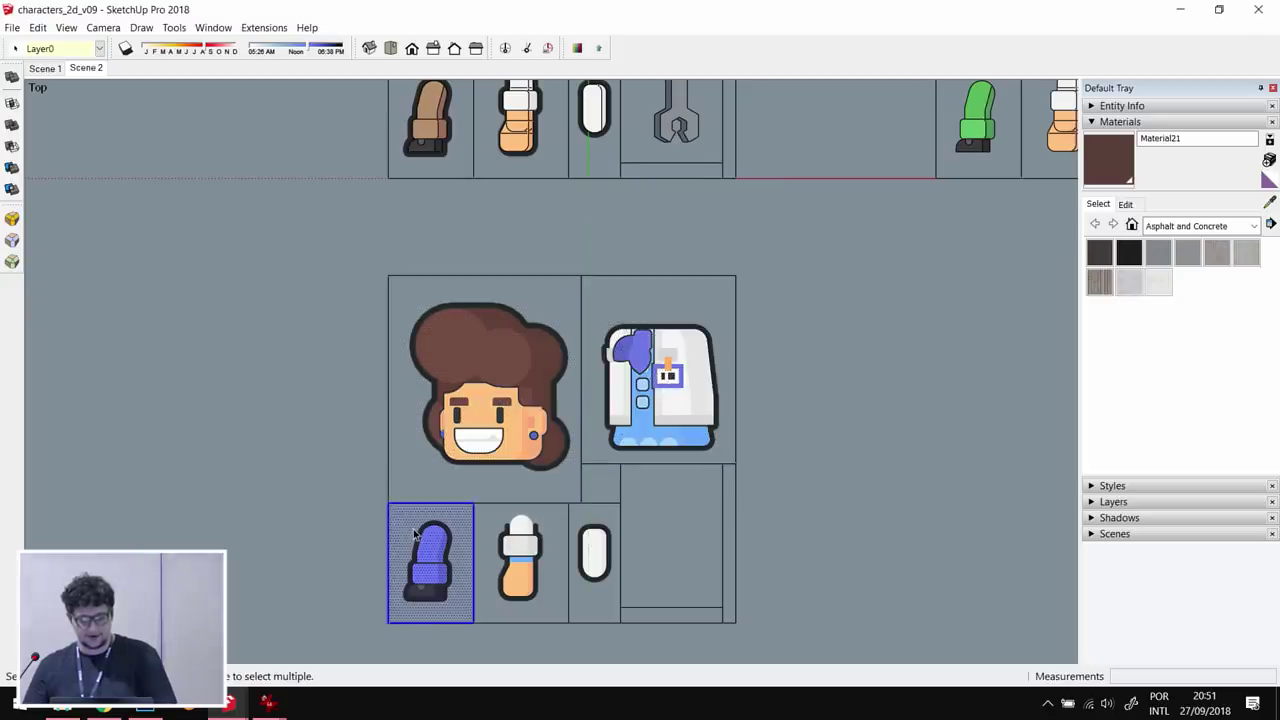
click(505, 550)
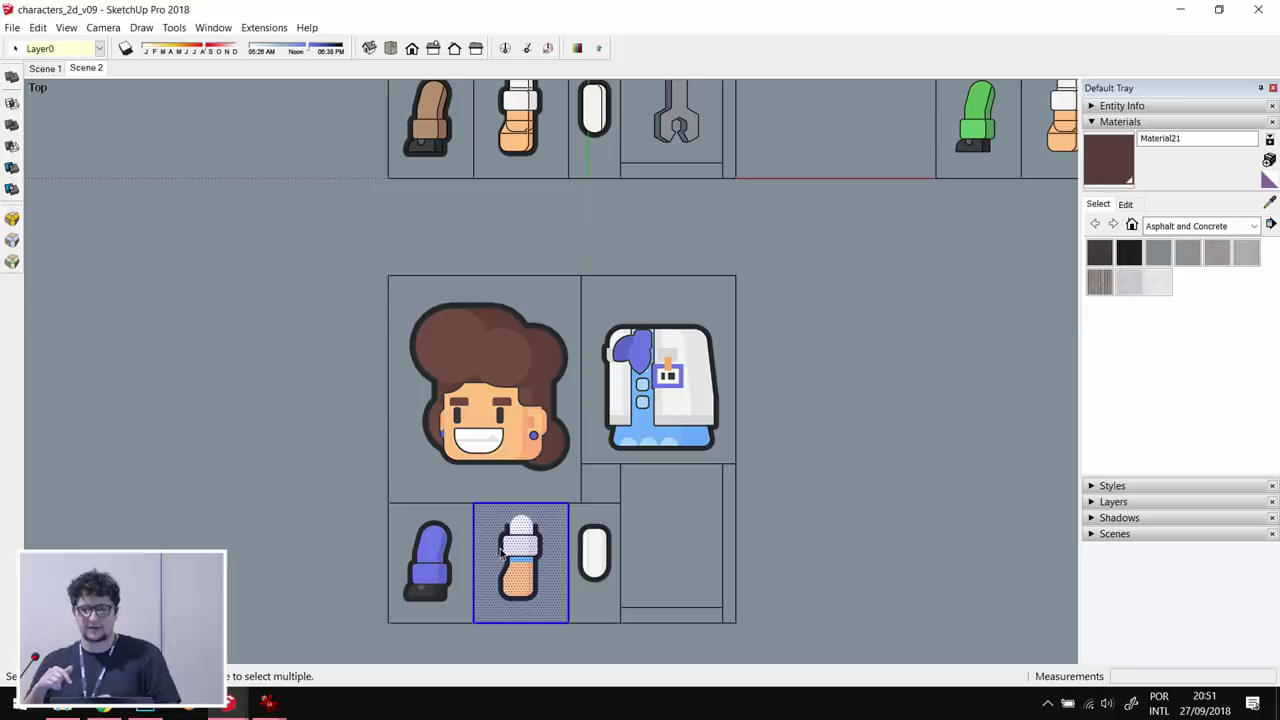
click(598, 541)
scroll(598, 541, down, 2)
scroll(569, 410, up, 4)
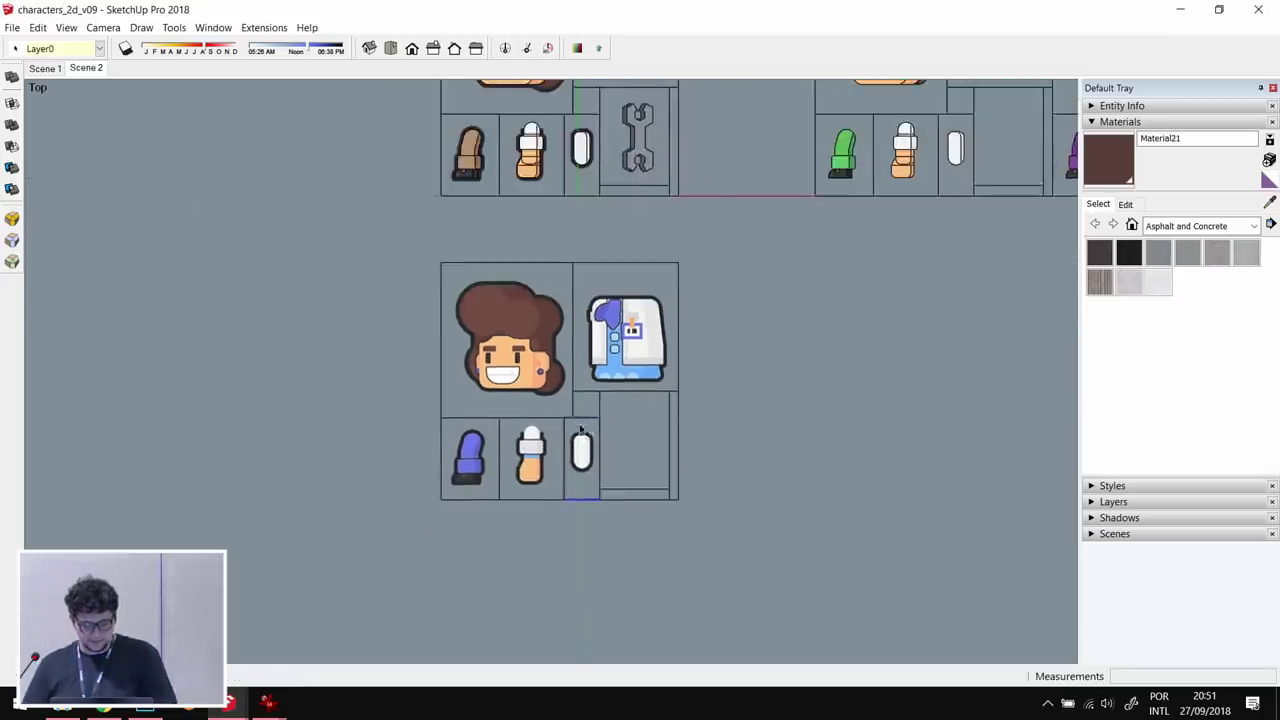
scroll(569, 410, up, 3)
- Move the pill cell's top edge down
key(m)
click(746, 404)
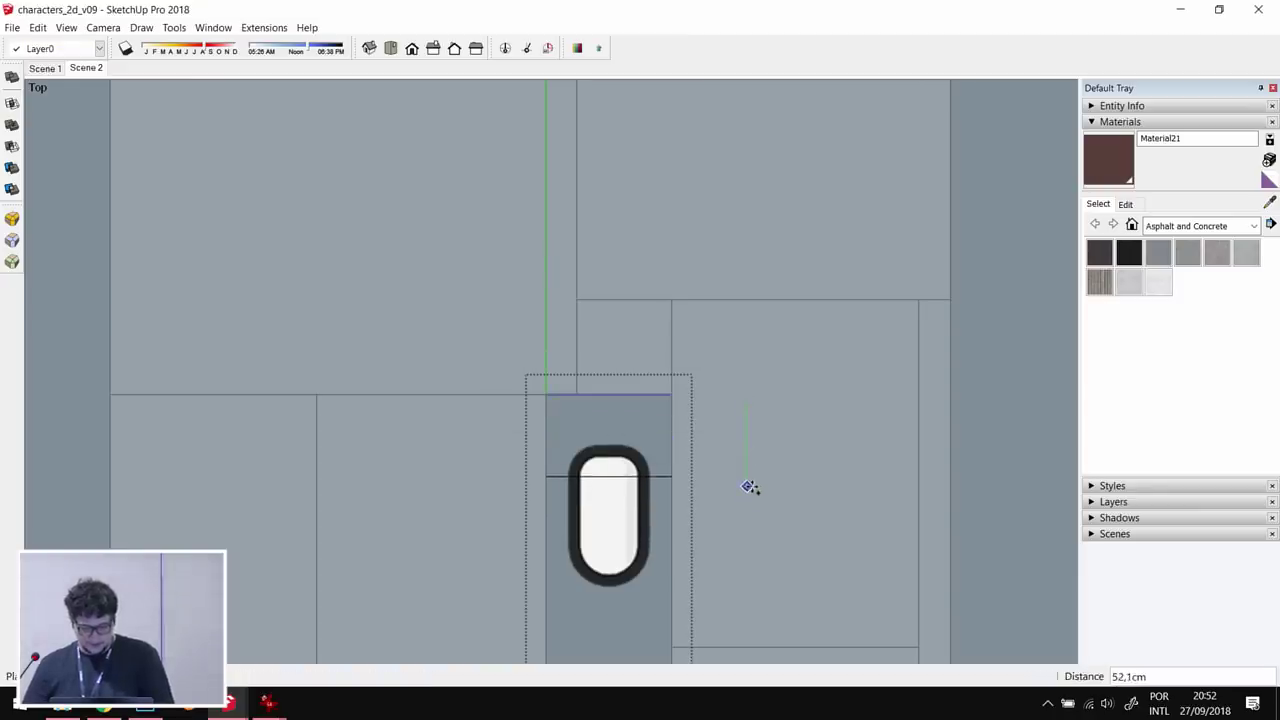
click(751, 551)
key(space)
scroll(706, 476, down, 1)
- Lower the hand cell's top edge inside its group, then pick up the shirt group
shift+middle_drag(571, 517, 694, 436)
double_click(584, 452)
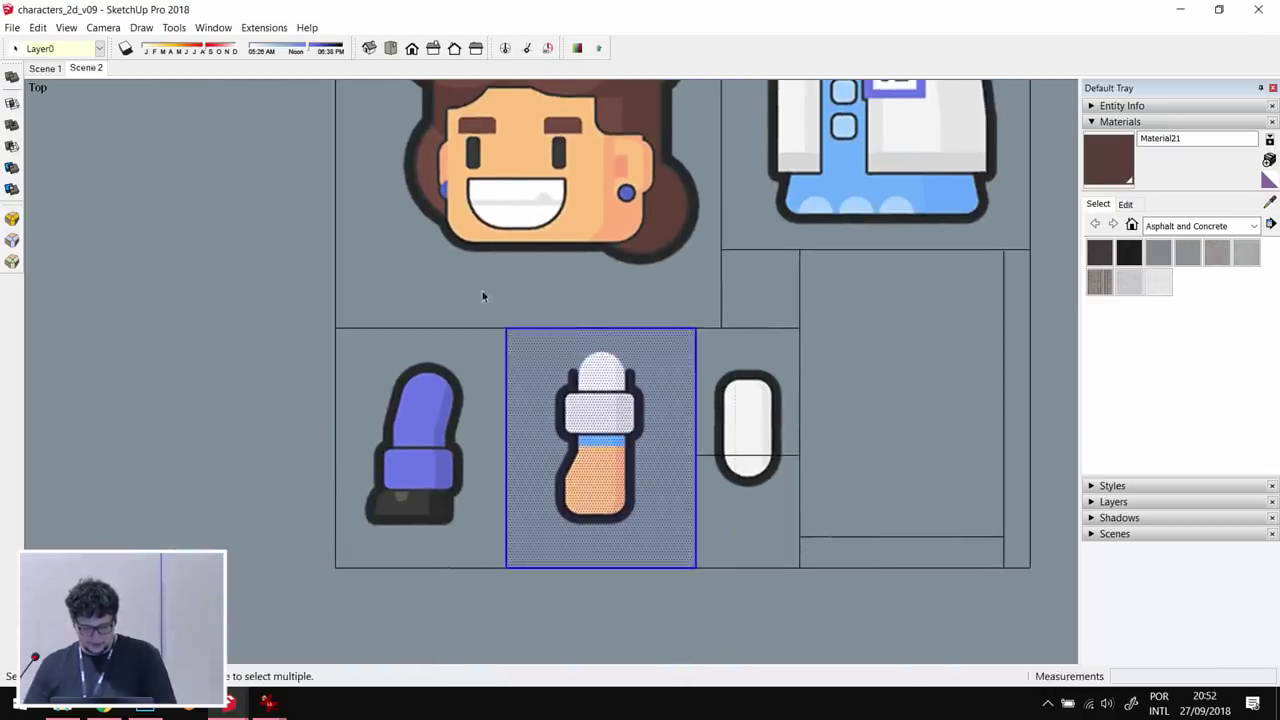
click(660, 328)
click(652, 398)
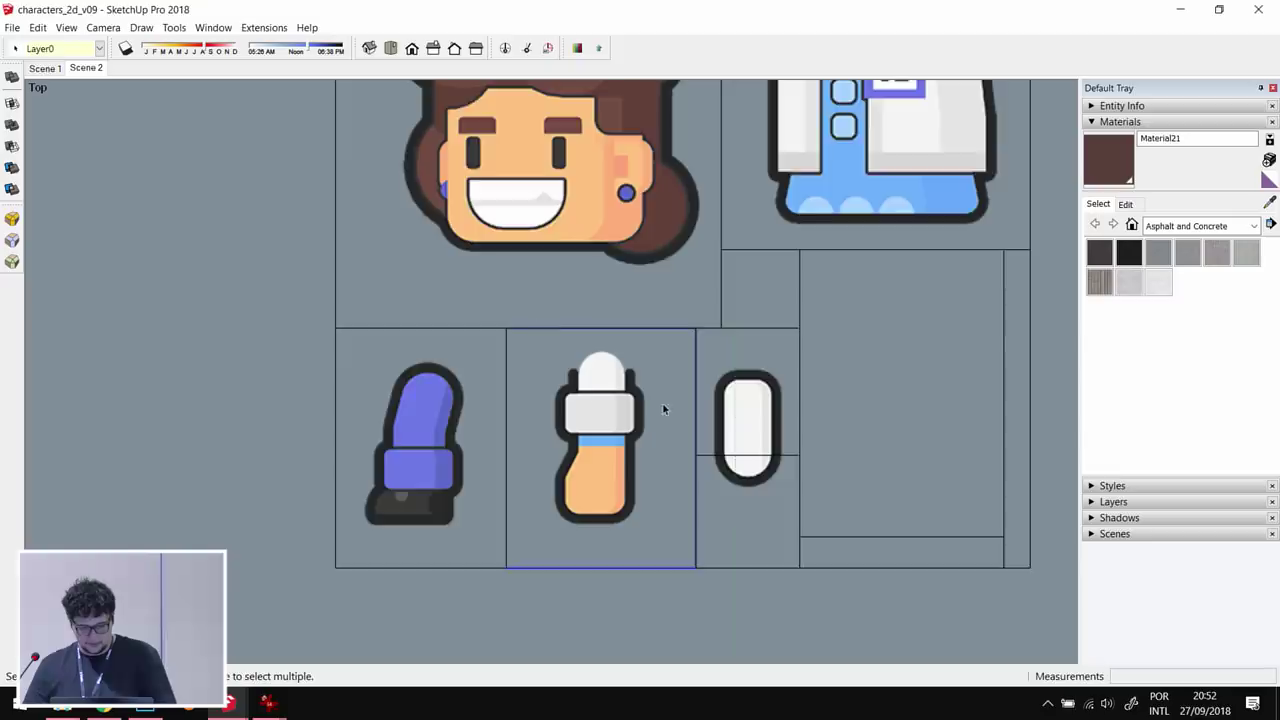
double_click(657, 402)
scroll(662, 378, up, 2)
key(m)
click(668, 352)
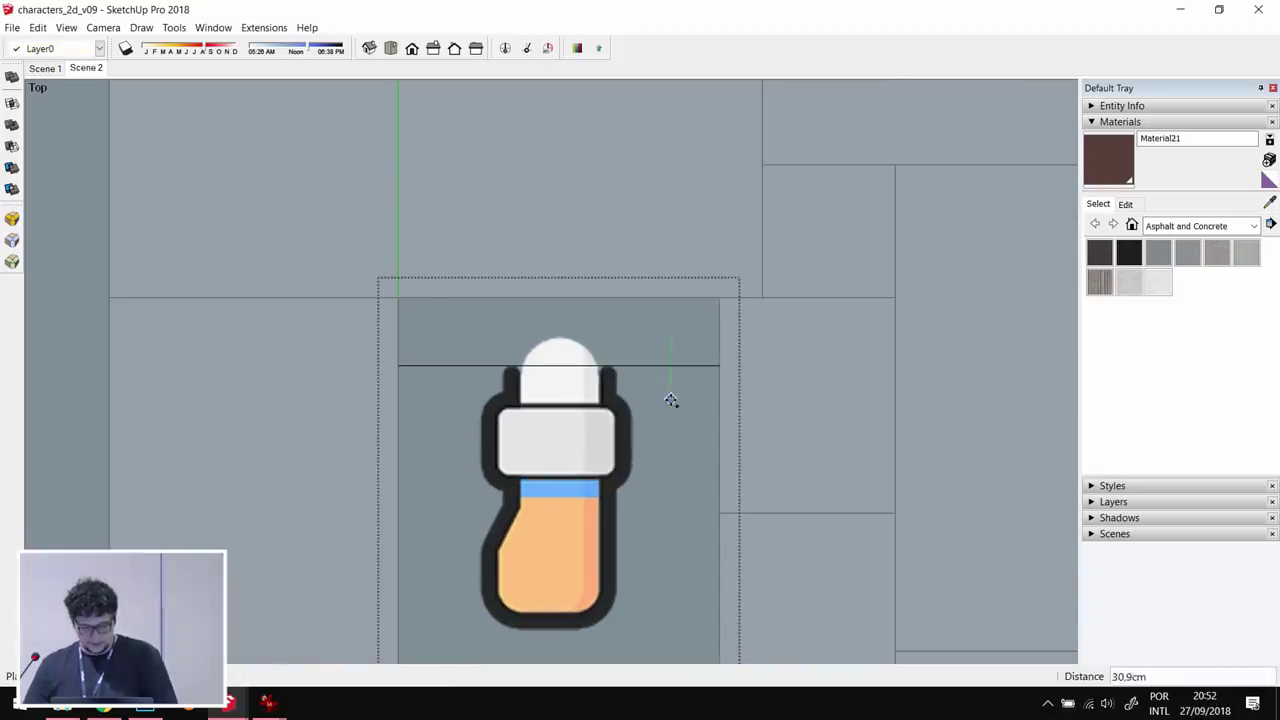
click(671, 402)
key(space)
scroll(655, 370, down, 6)
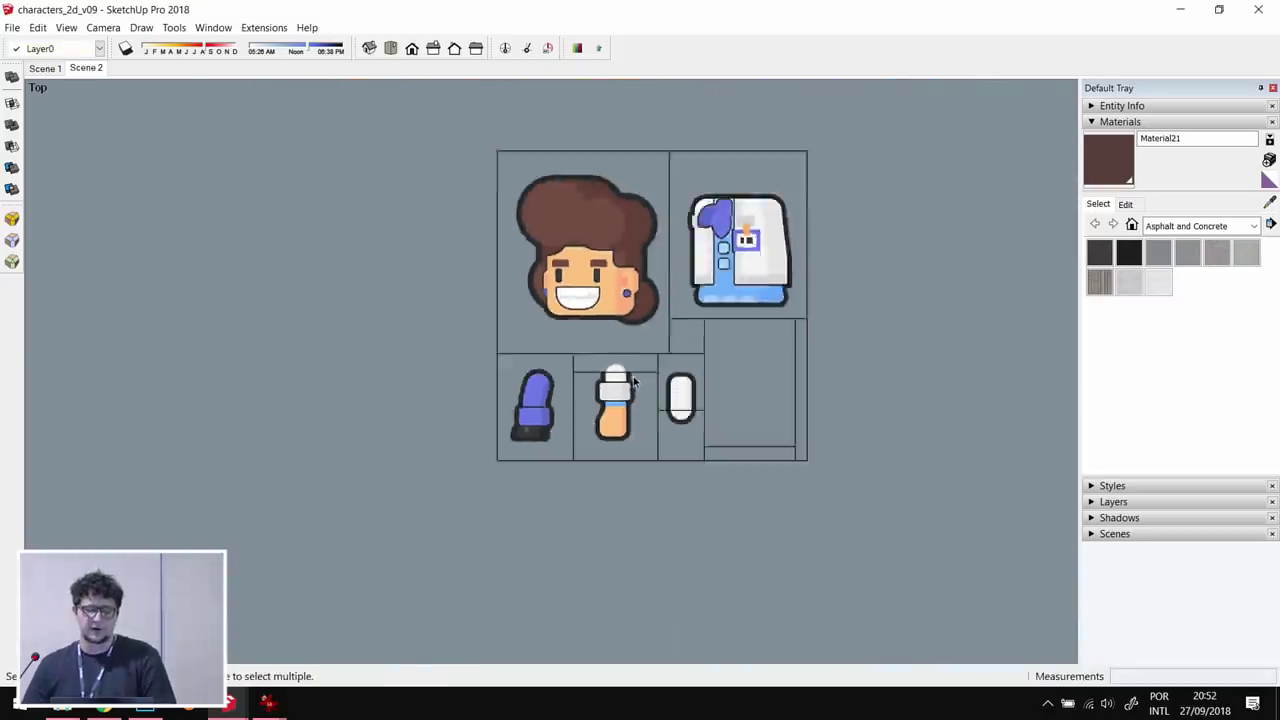
key(m)
click(641, 320)
- Shift the shirt further right and drop the curly-haired head onto it
click(887, 320)
key(space)
click(518, 333)
scroll(518, 333, up, 3)
key(m)
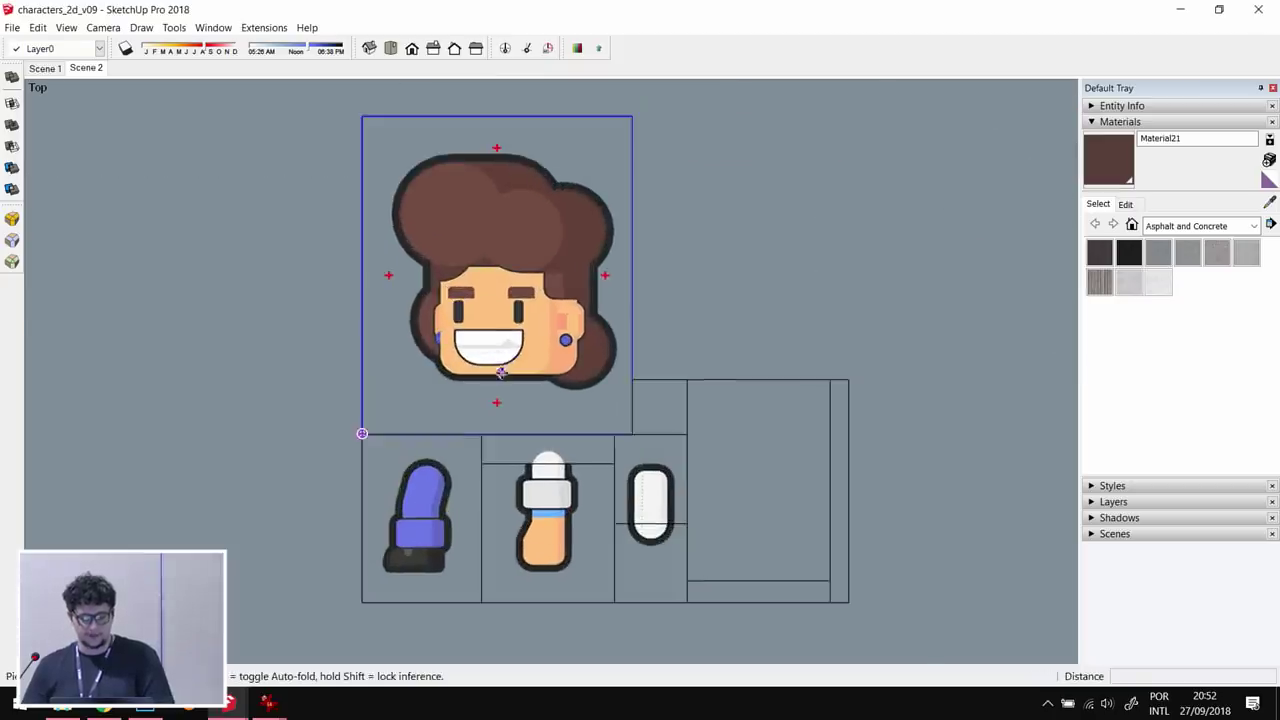
click(512, 360)
scroll(648, 392, down, 2)
scroll(648, 394, up, 3)
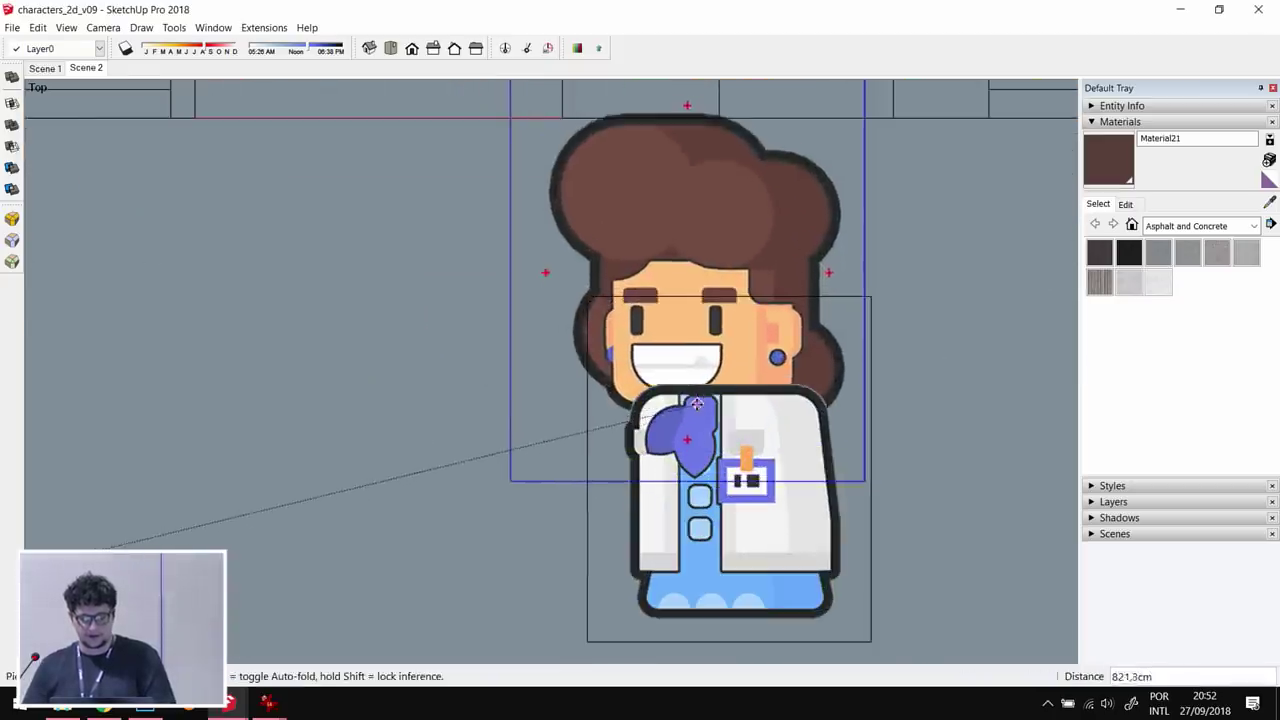
middle_drag(862, 481, 923, 413)
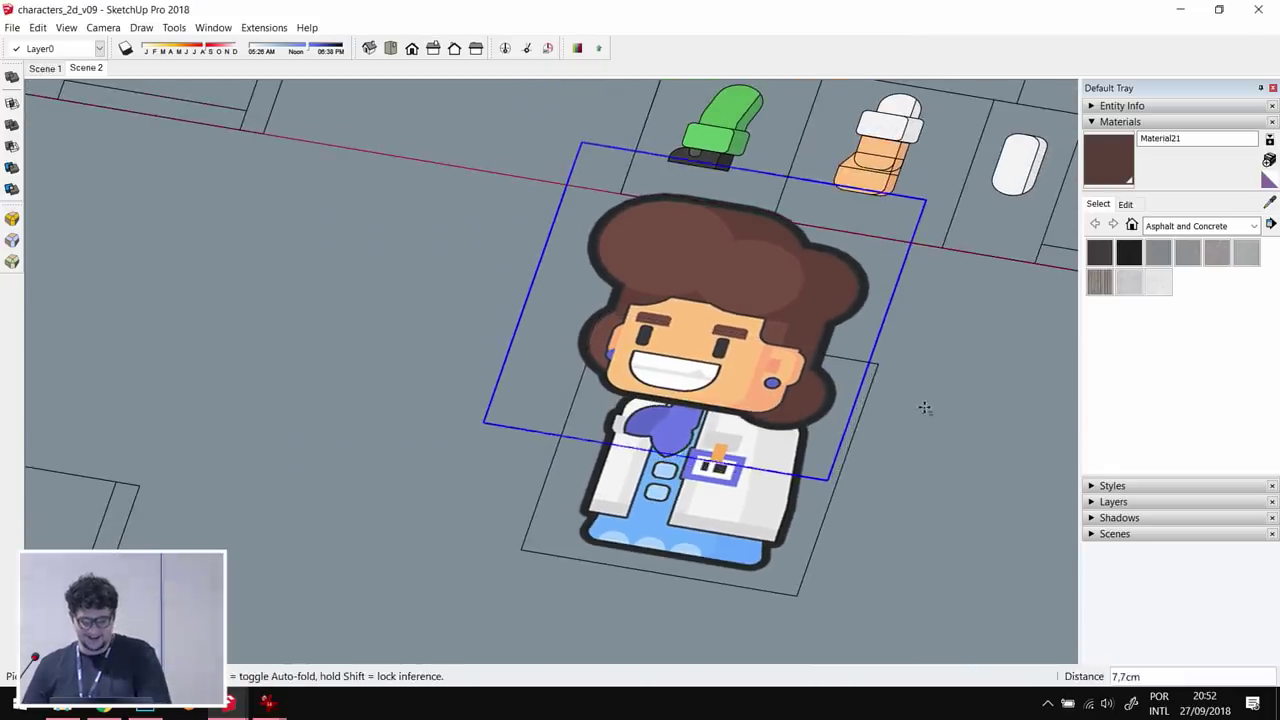
key(Return)
key(t)
key(space)
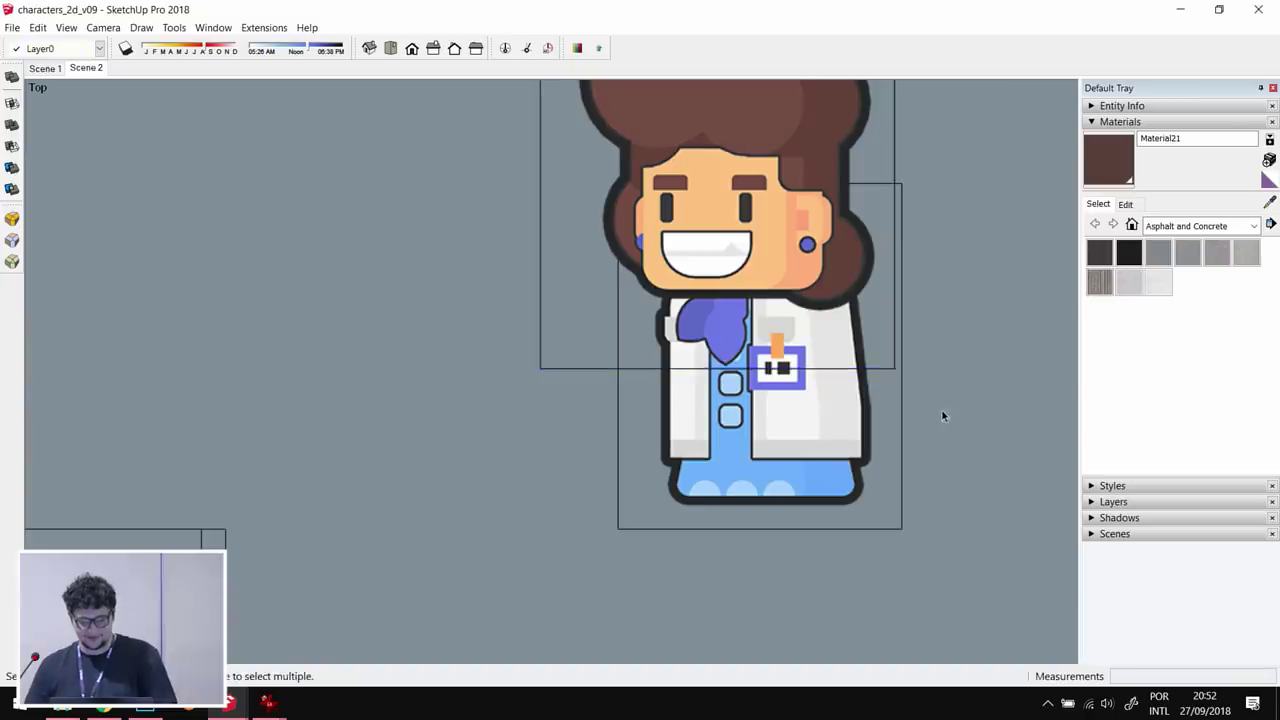
scroll(531, 503, down, 3)
- Move the blue leg below the shirt
key(m)
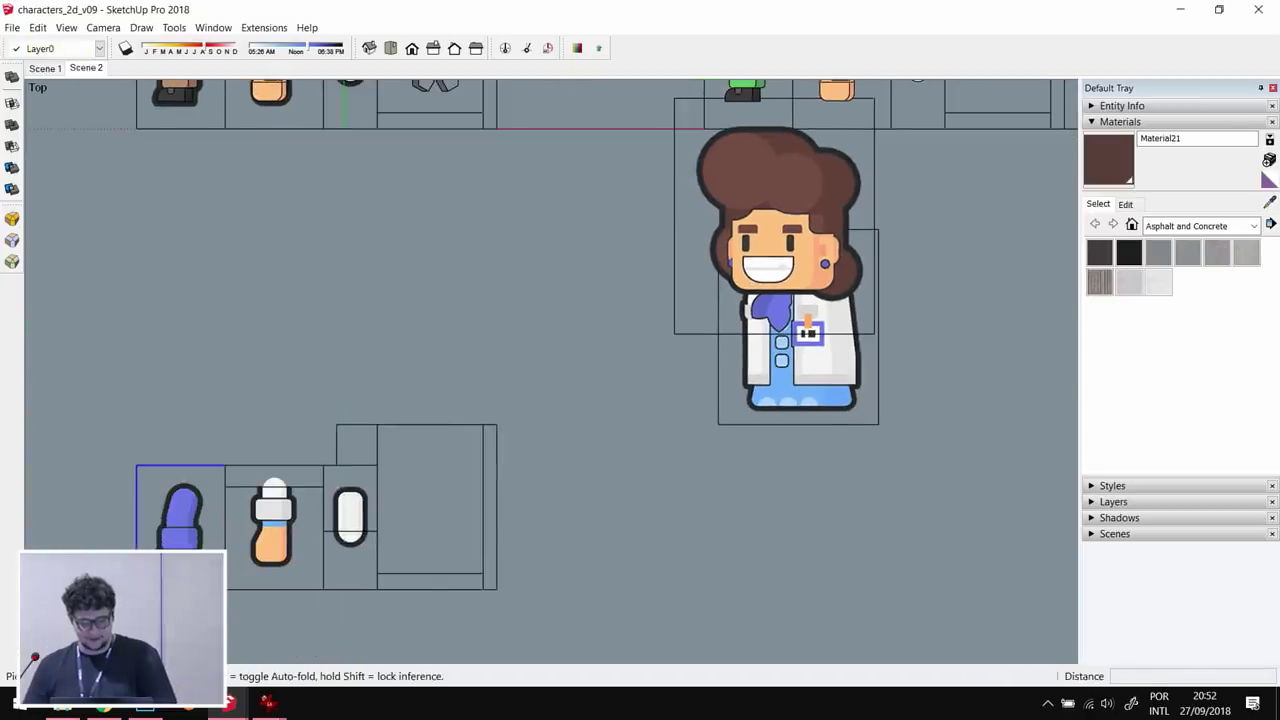
click(198, 606)
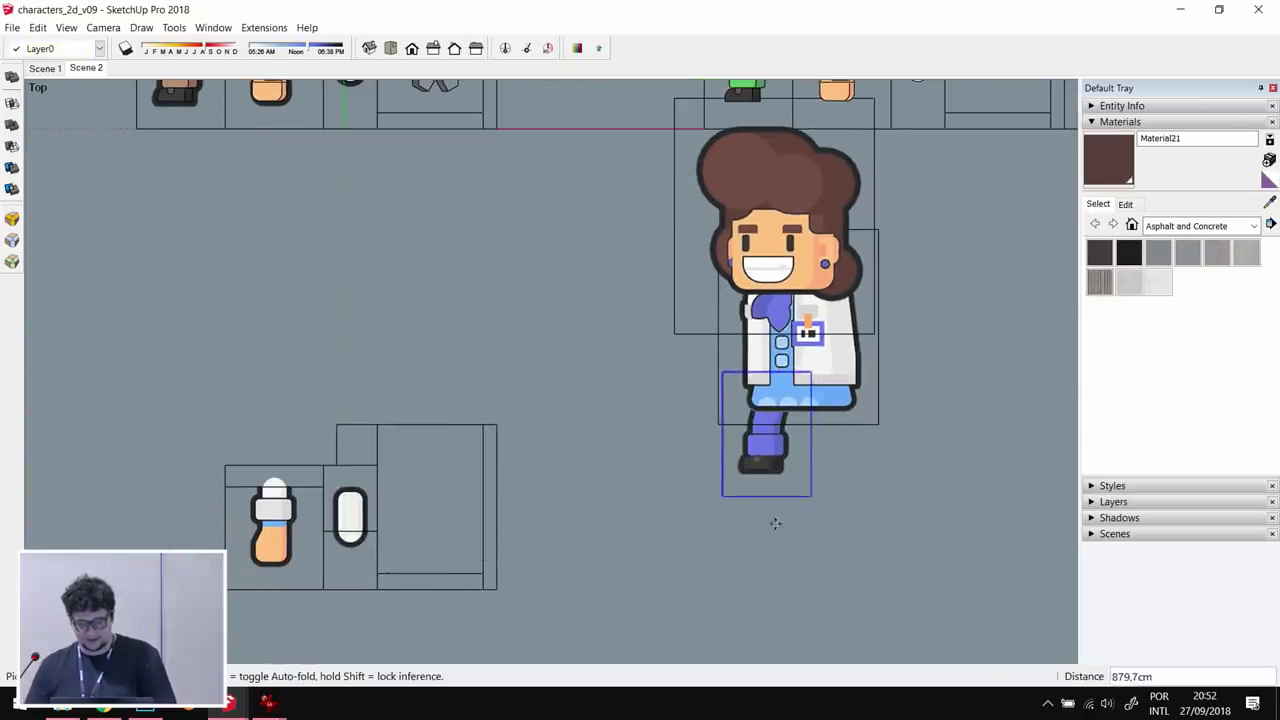
click(838, 528)
scroll(881, 510, up, 1)
scroll(881, 510, up, 3)
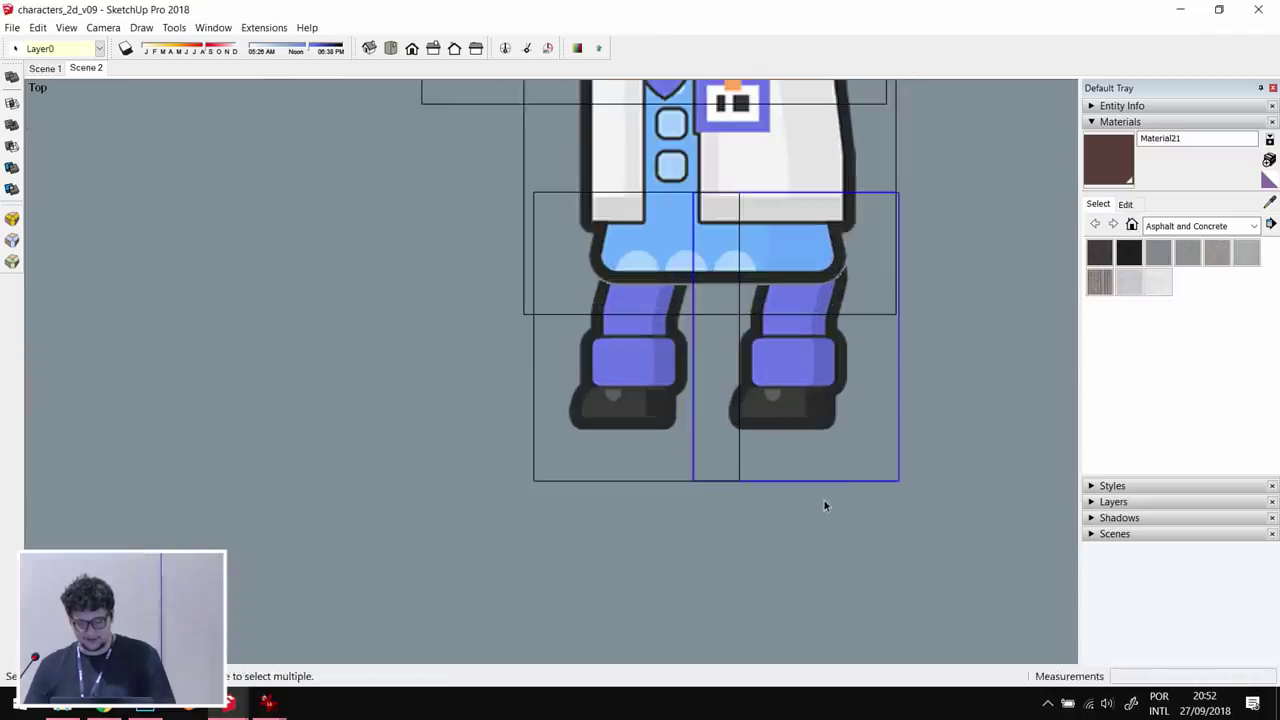
key(space)
- Move both leg pieces down about 24,4cm and deselect them
drag(509, 514, 905, 200)
key(m)
click(814, 414)
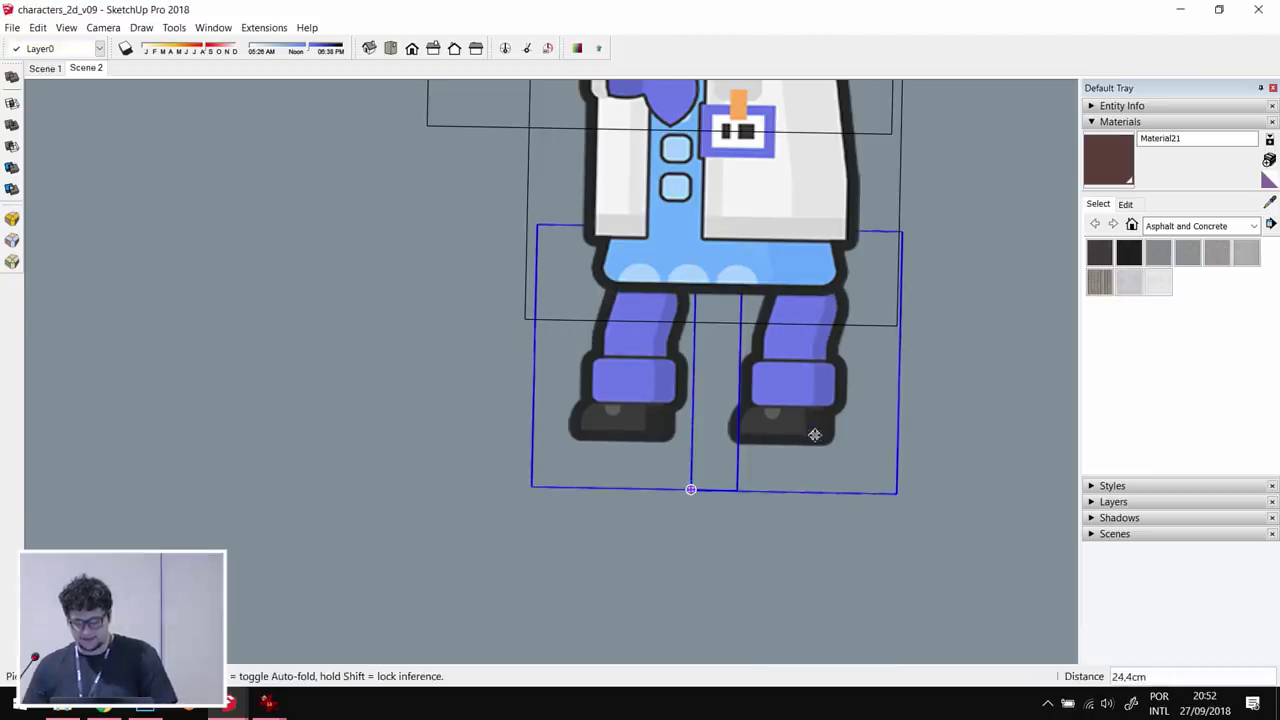
click(815, 435)
key(space)
scroll(815, 440, up, 1)
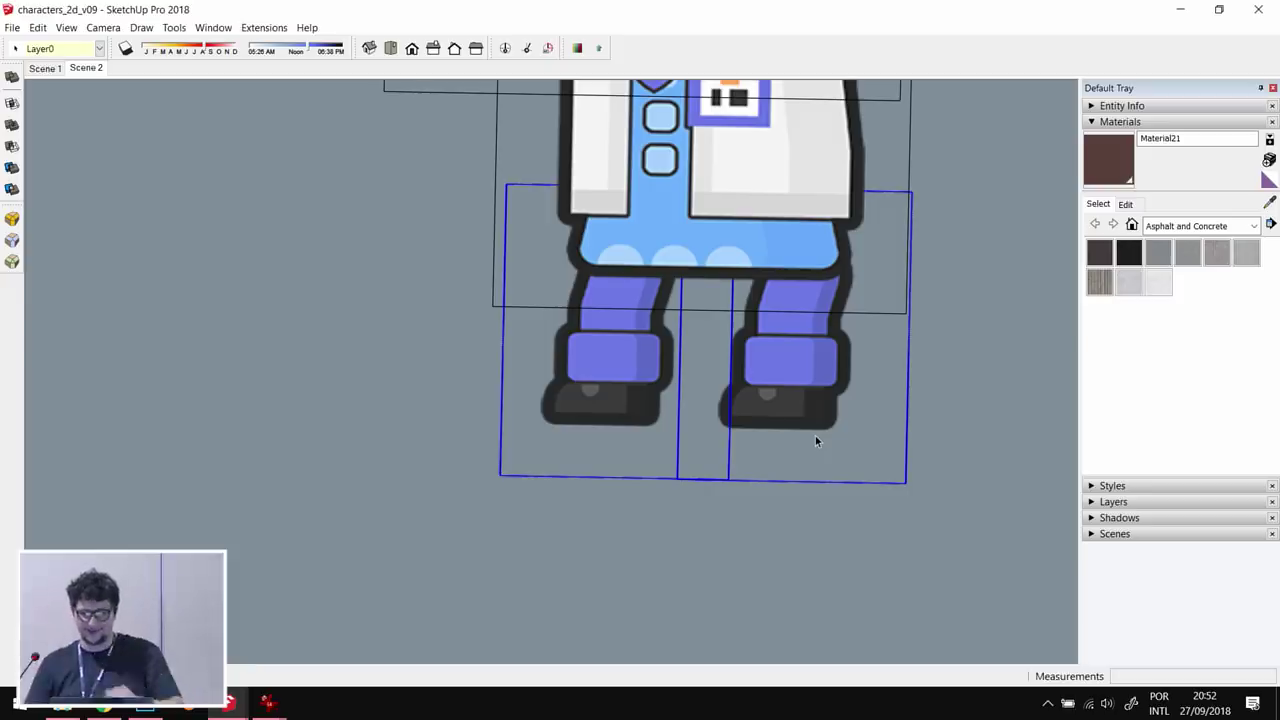
click(420, 457)
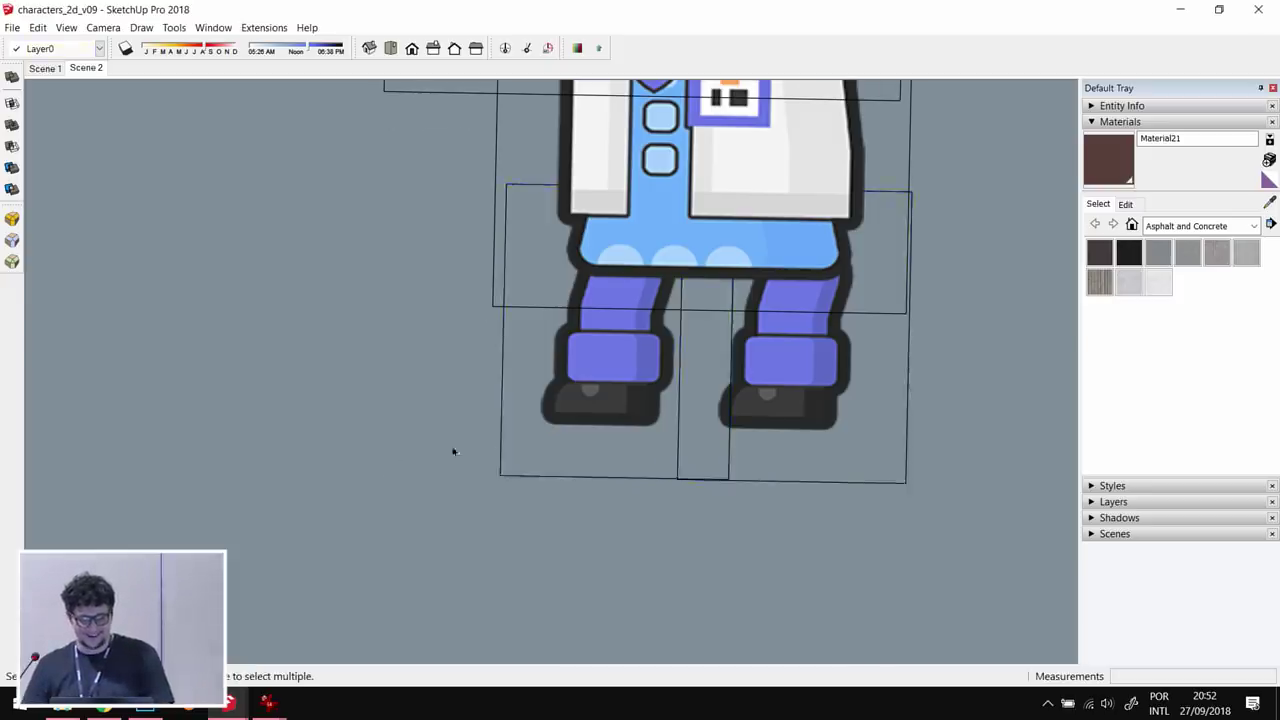
scroll(494, 460, down, 5)
scroll(570, 458, up, 5)
- Move the sleeve and pill pieces together to a clear spot on the right
click(565, 458)
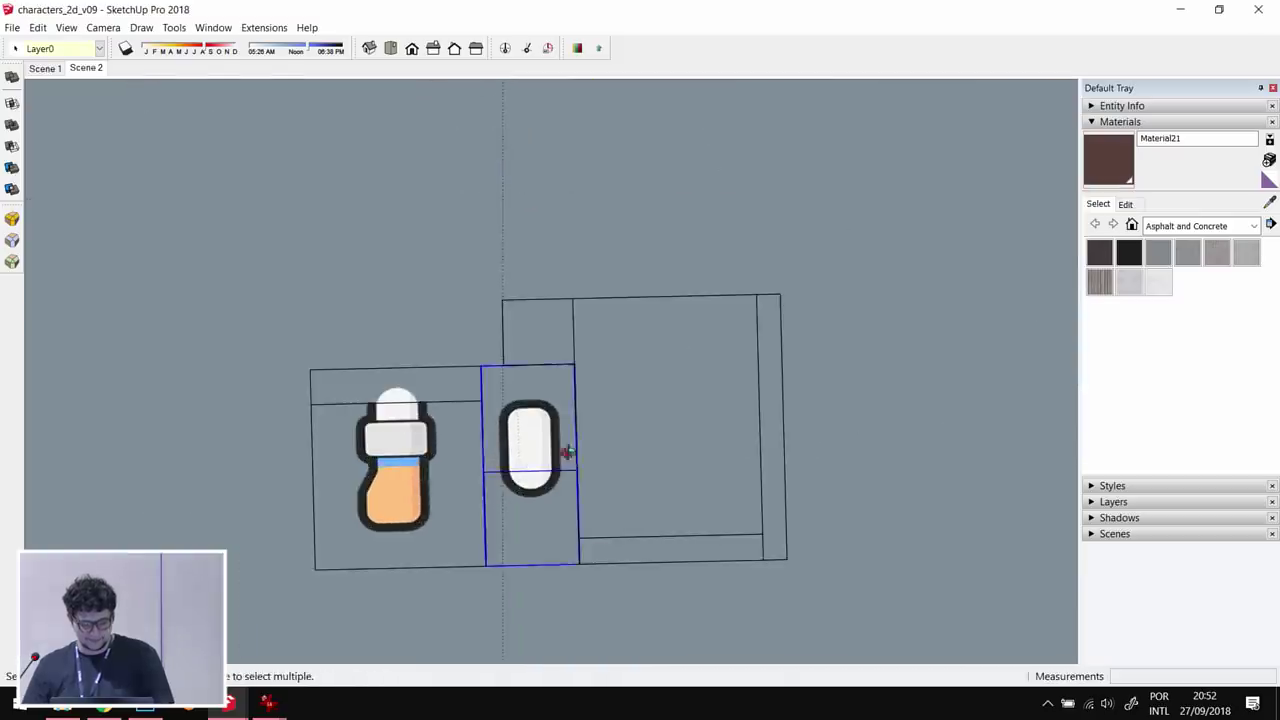
scroll(528, 461, down, 2)
shift+click(429, 495)
key(m)
click(512, 480)
scroll(620, 440, down, 3)
scroll(757, 407, up, 4)
click(757, 407)
scroll(850, 450, up, 3)
key(space)
scroll(830, 290, up, 3)
click(830, 290)
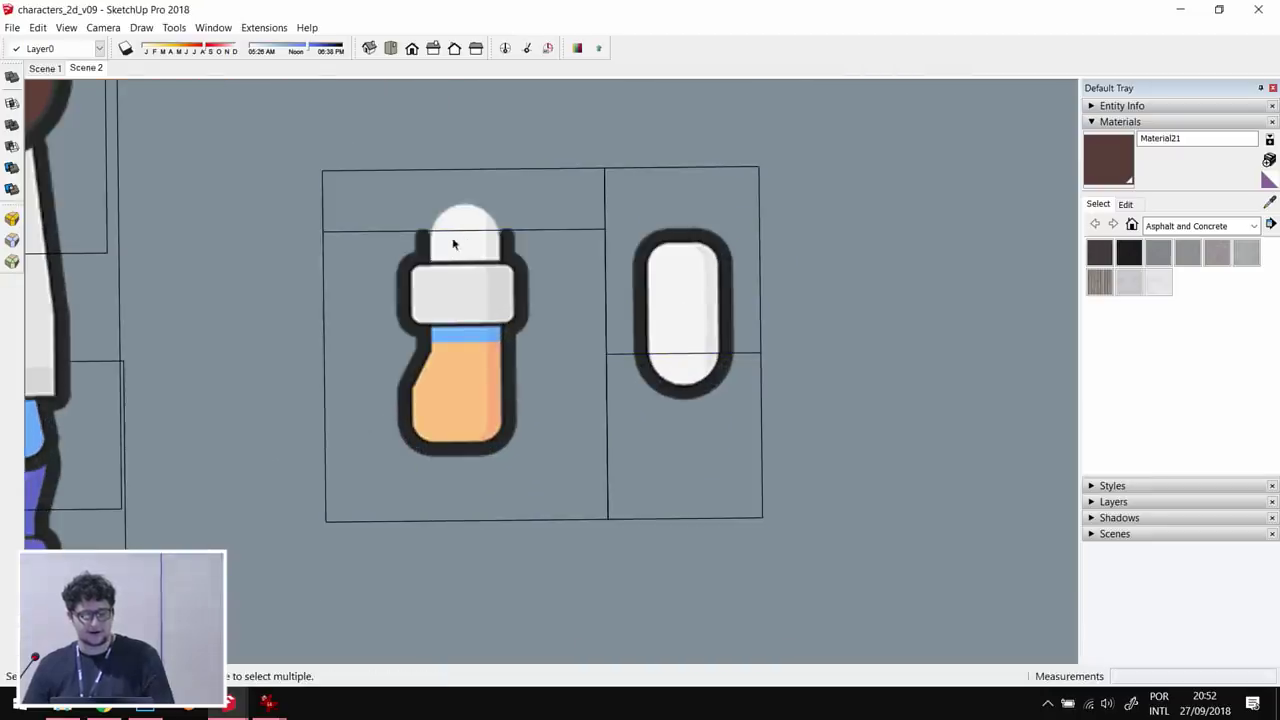
- Shift the pill group further to the right of the sleeve
drag(712, 385, 708, 385)
key(m)
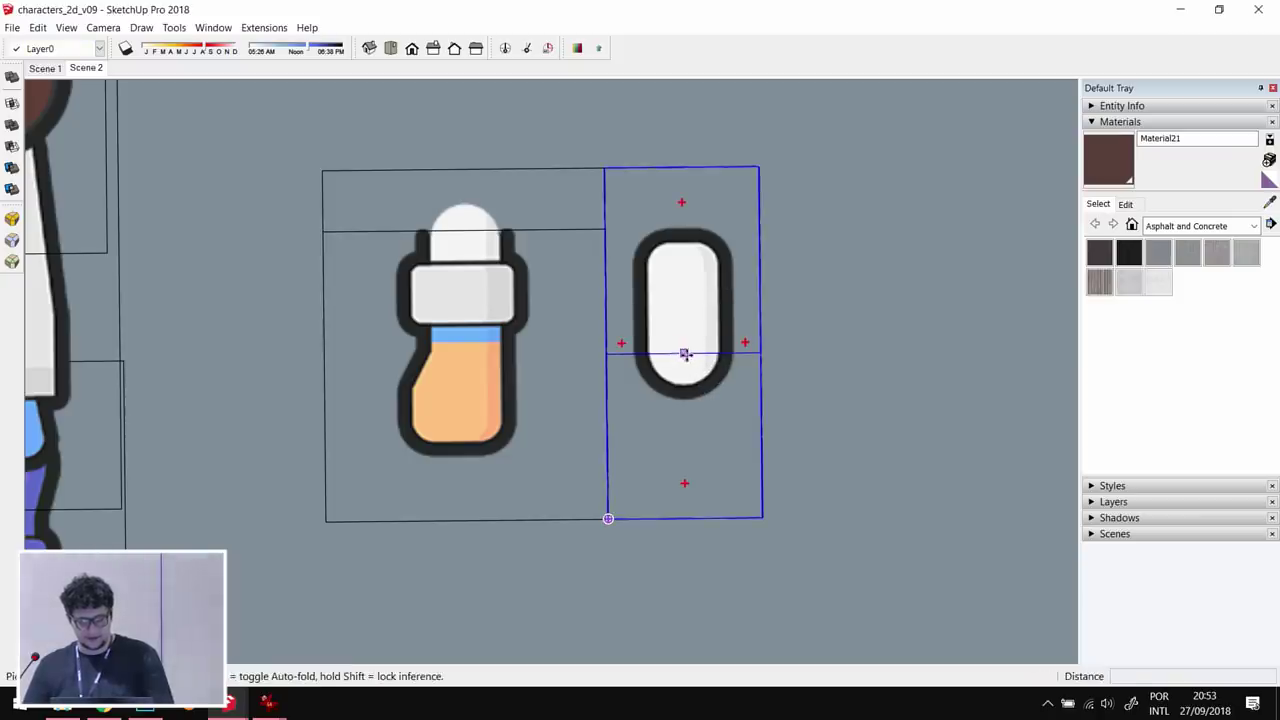
click(685, 354)
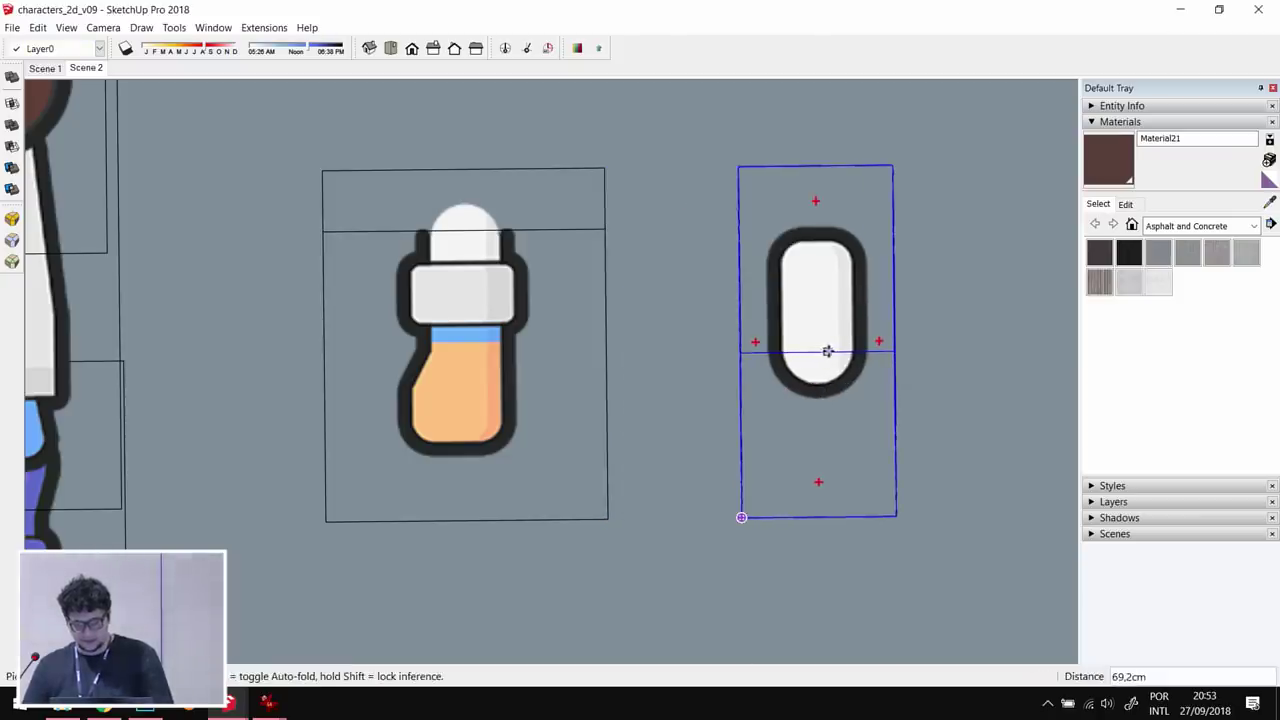
click(818, 354)
key(space)
- Copy the pill's top edge across the pill with Move+Ctrl
middle_drag(818, 360, 806, 286)
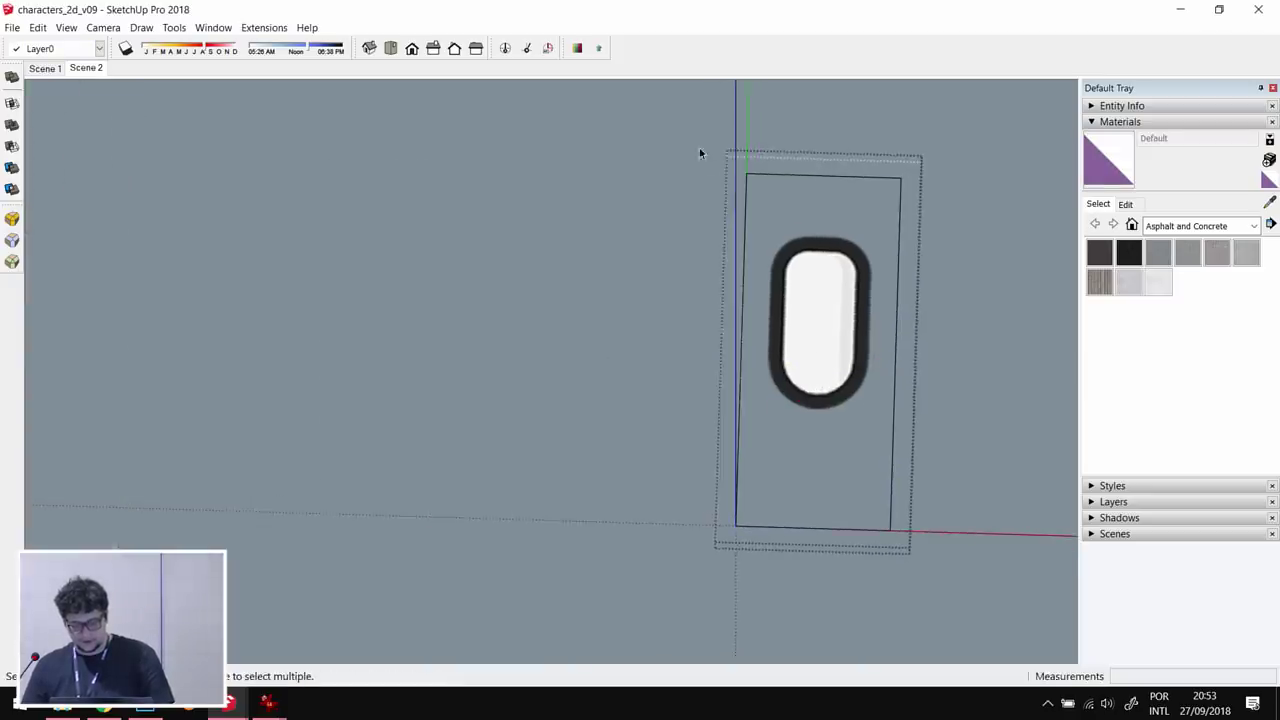
key(m)
click(829, 266)
key(ctrl)
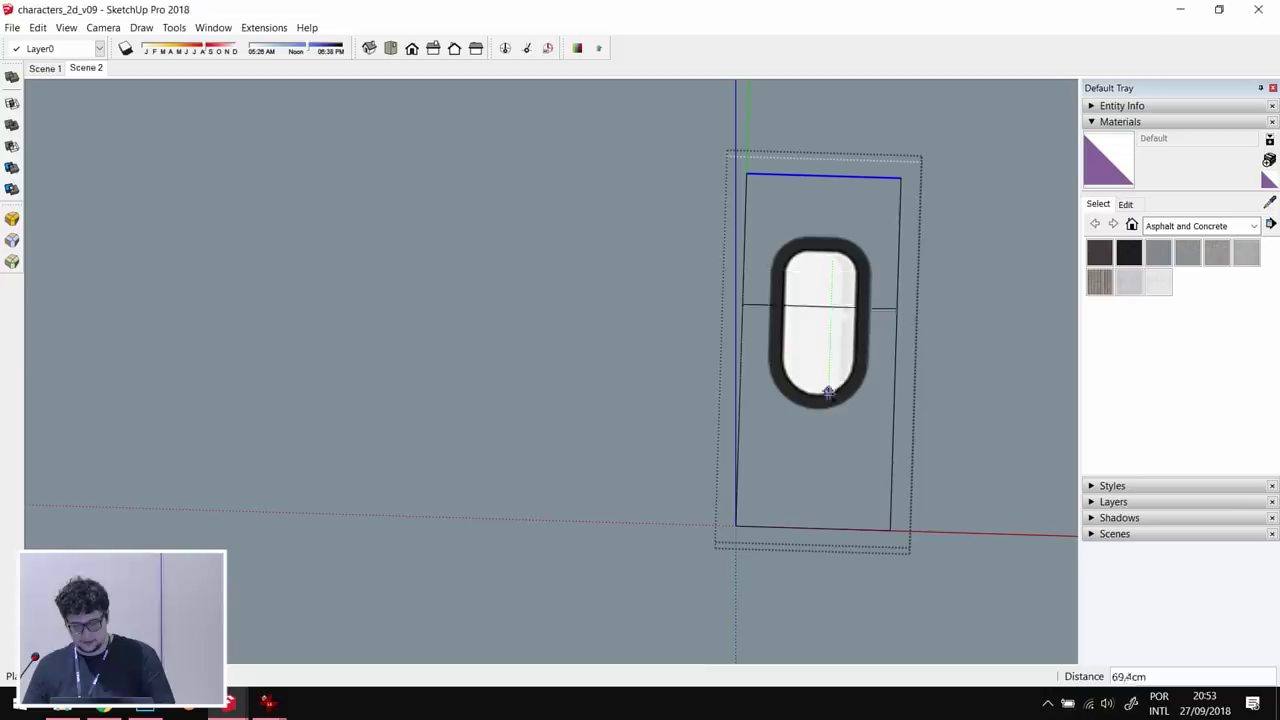
click(820, 362)
key(Escape)
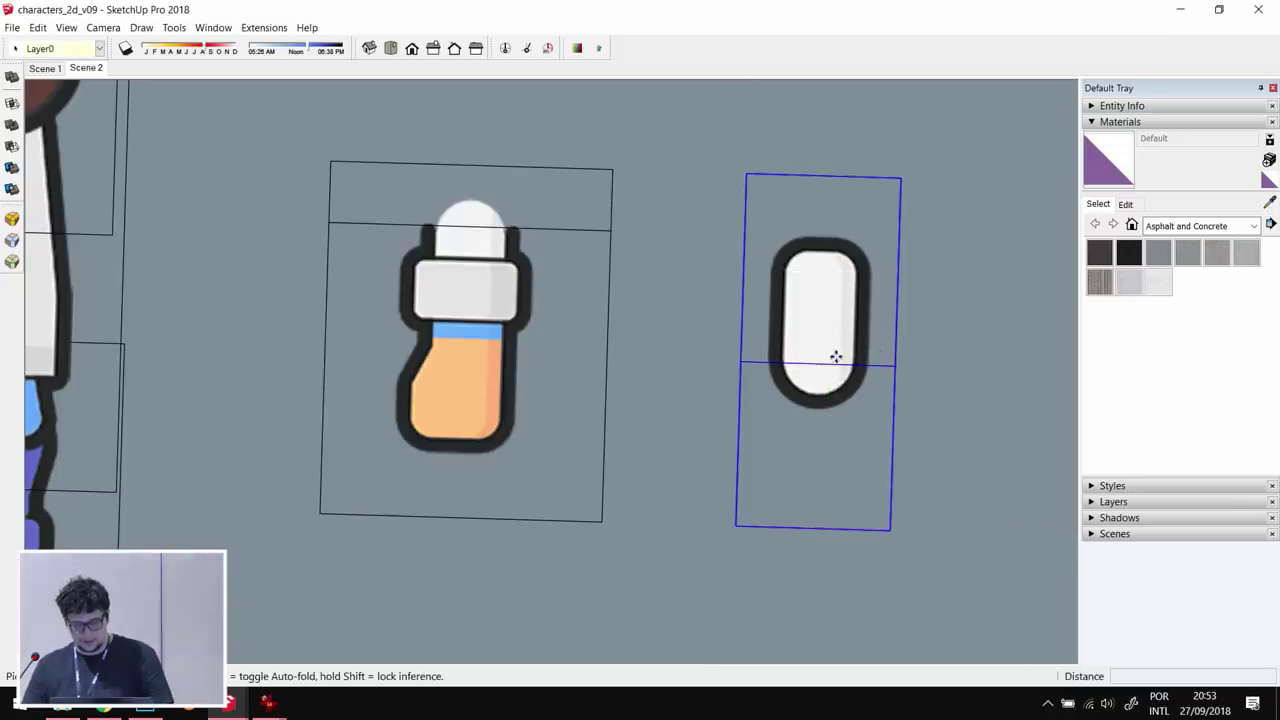
- Set the pill group onto the sleeve piece and nudge it down by a typed distance
click(820, 365)
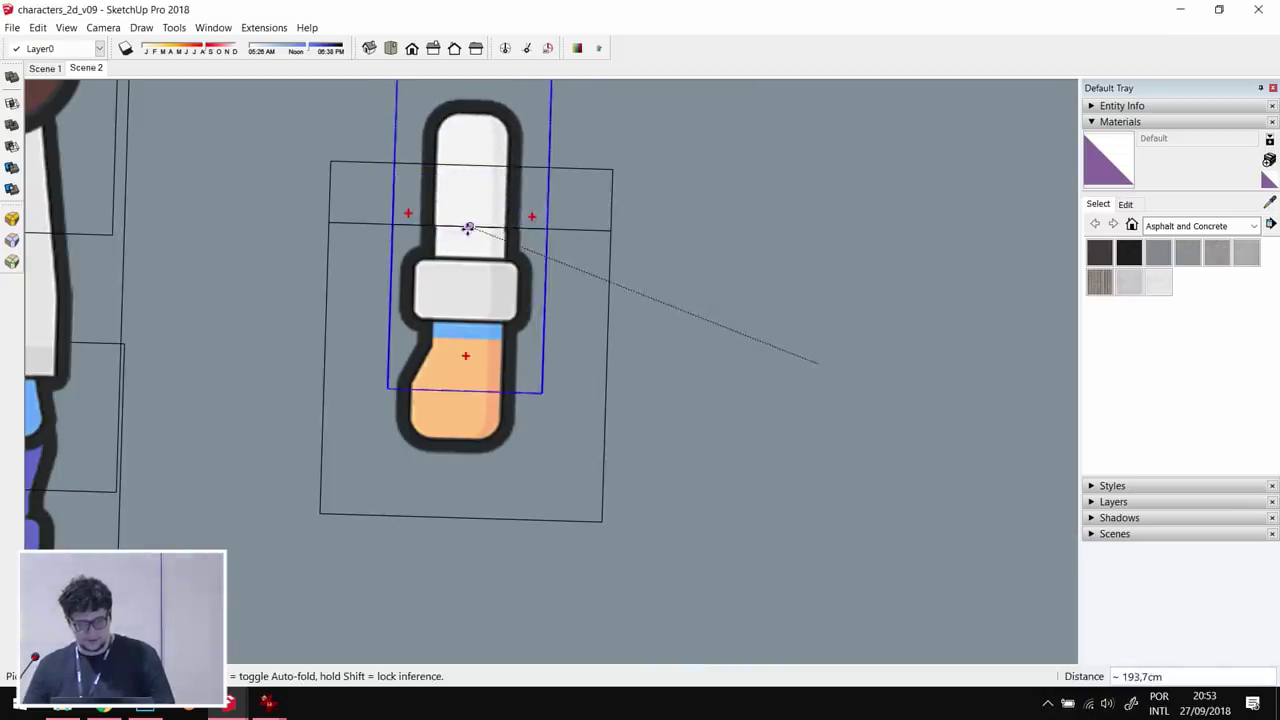
scroll(615, 240, up, 5)
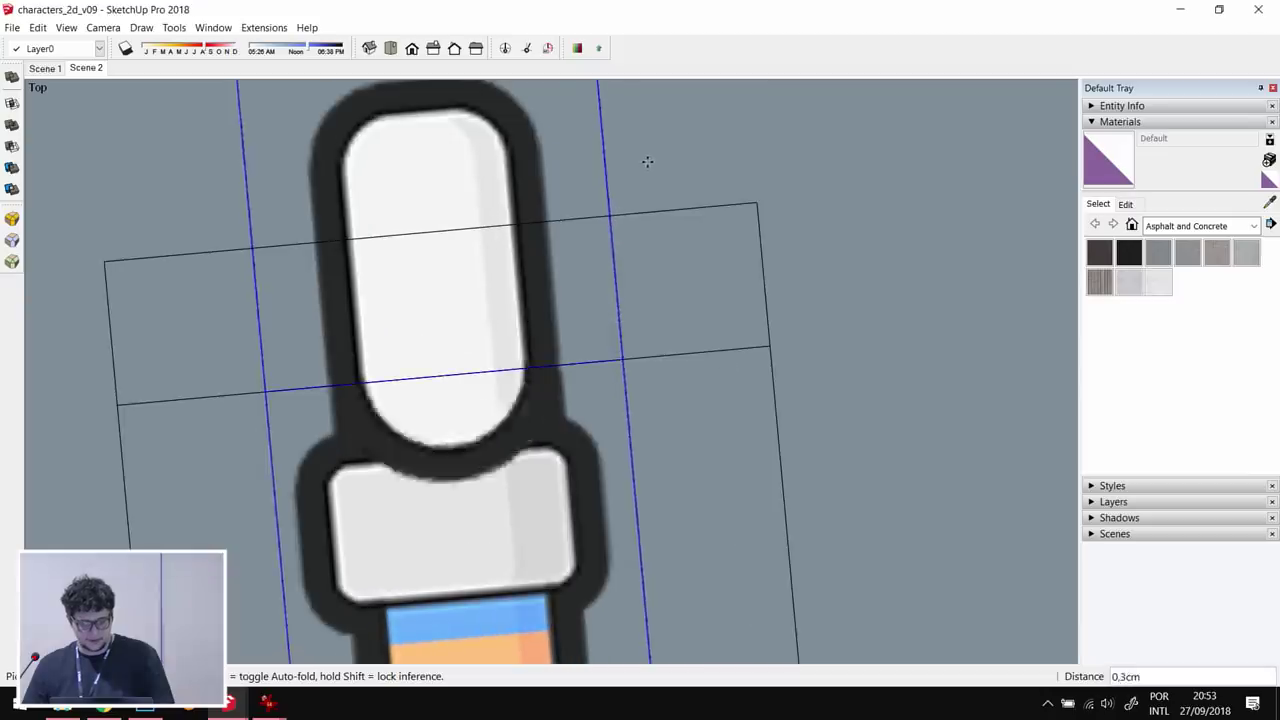
click(647, 161)
key(space)
scroll(751, 337, down, 5)
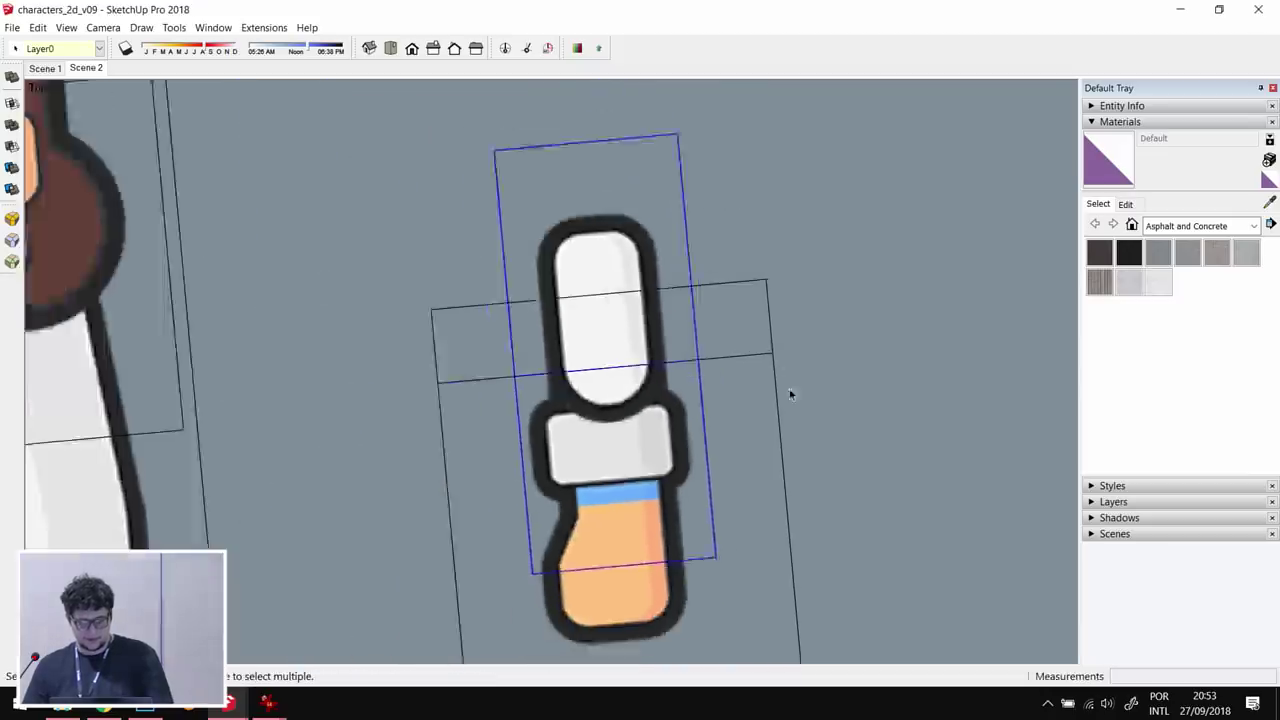
key(m)
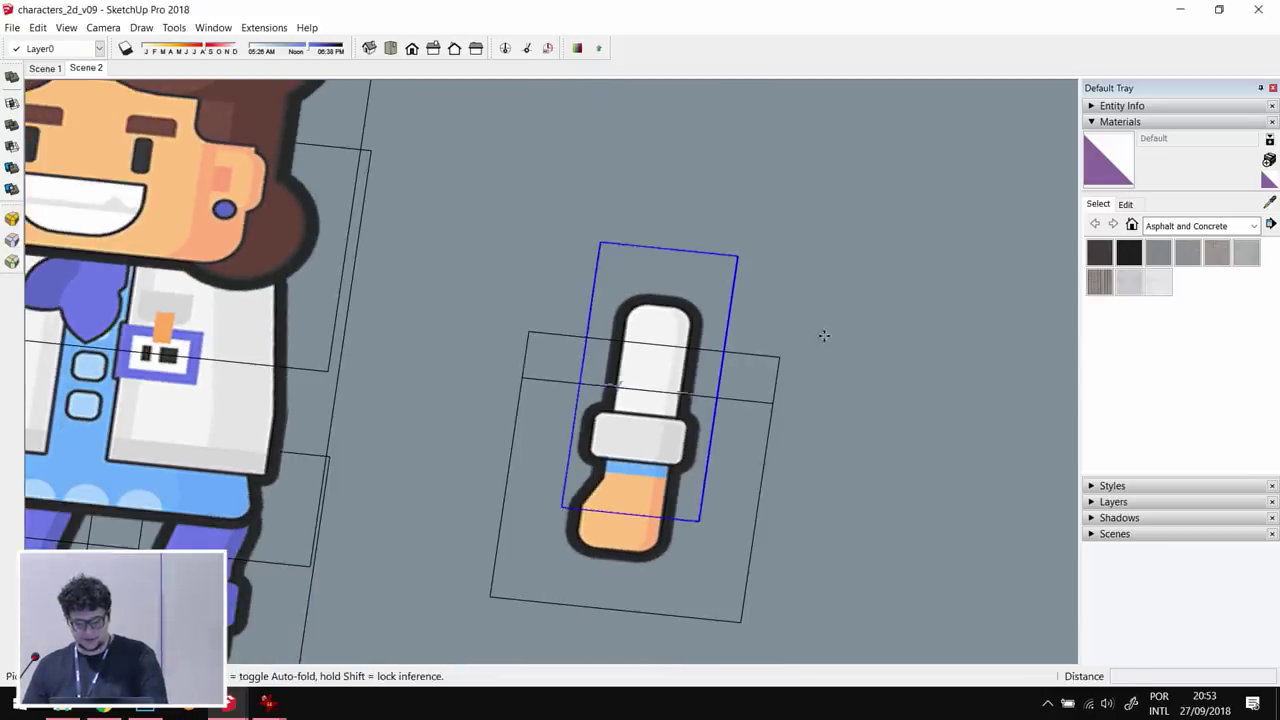
click(823, 335)
key(Return)
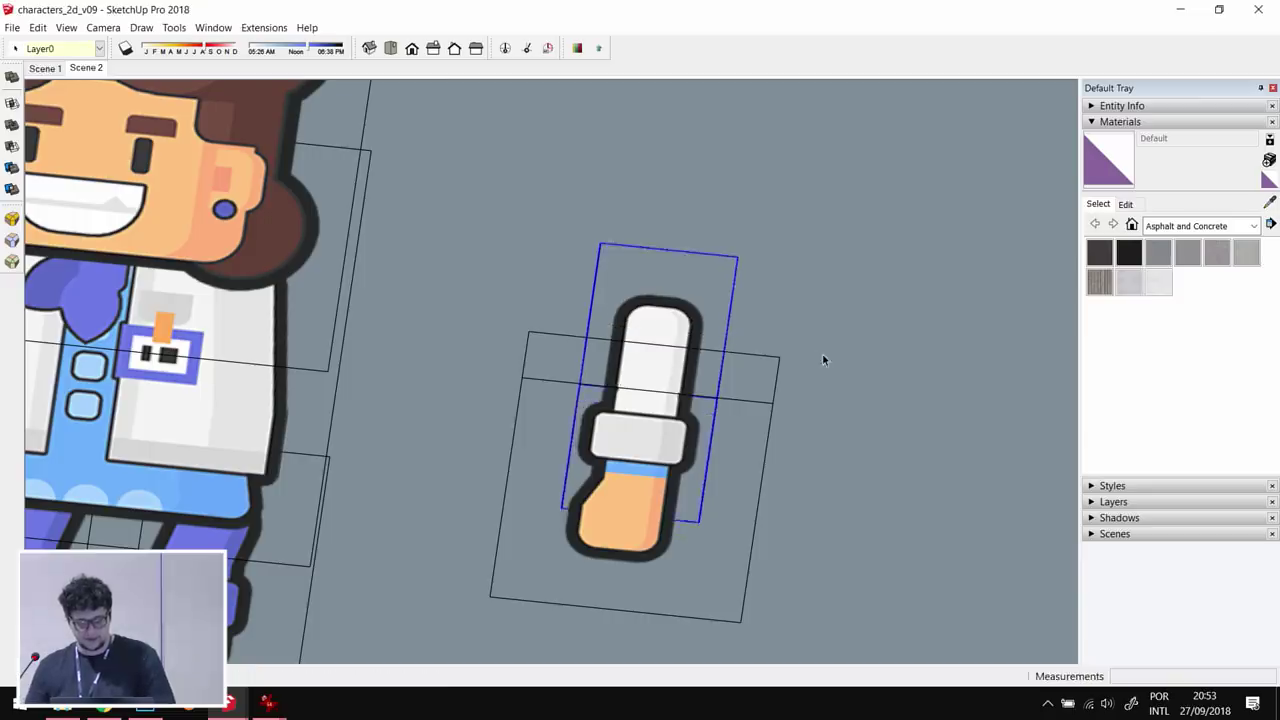
key(space)
- In top view, rotate the assembled arm around its wrist to a new angle
key(t)
click(767, 453)
key(q)
click(755, 366)
click(755, 484)
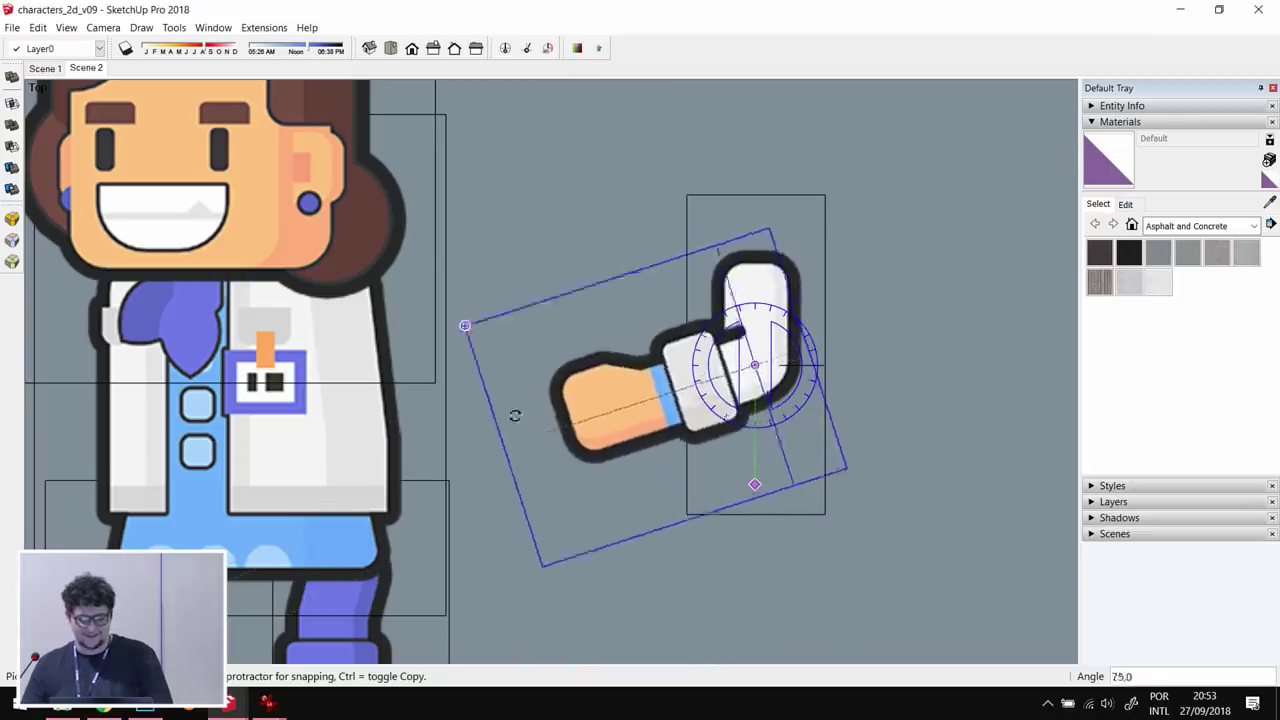
click(540, 432)
key(space)
- Position the rotated arm in front of and across the character's body
click(794, 263)
scroll(800, 265, down, 2)
key(m)
click(783, 491)
click(583, 517)
click(734, 357)
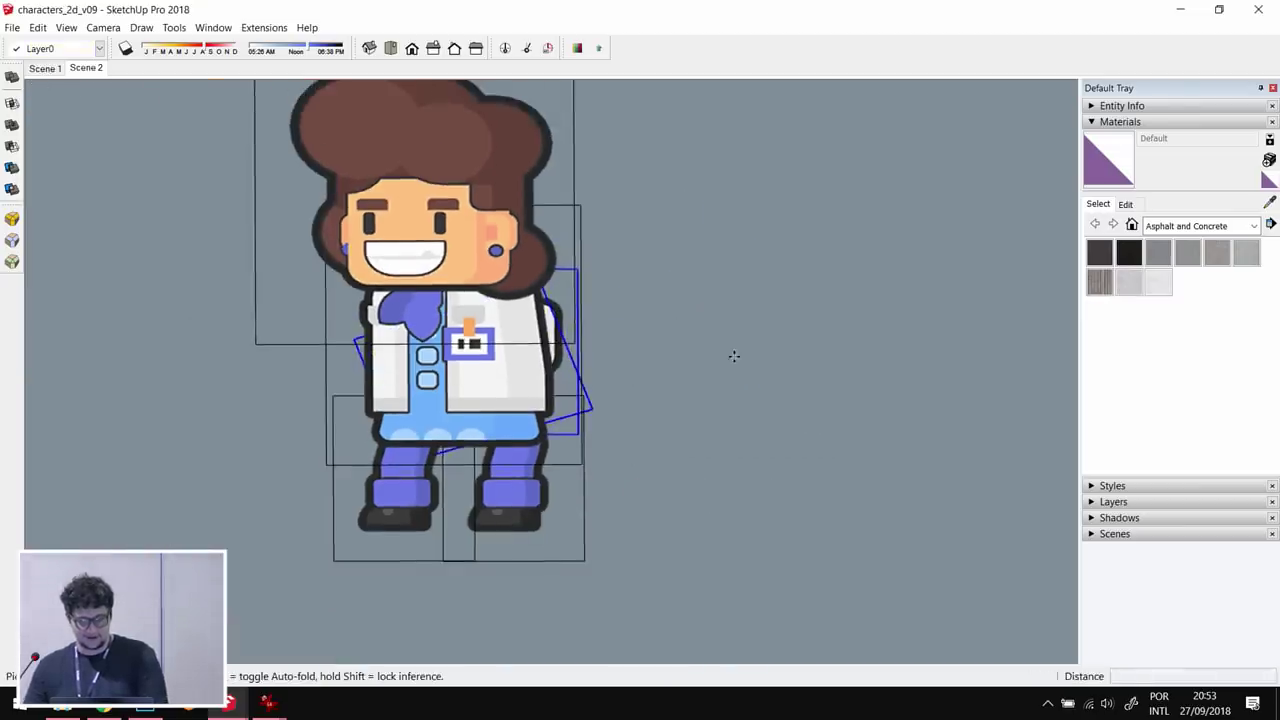
click(731, 350)
click(911, 429)
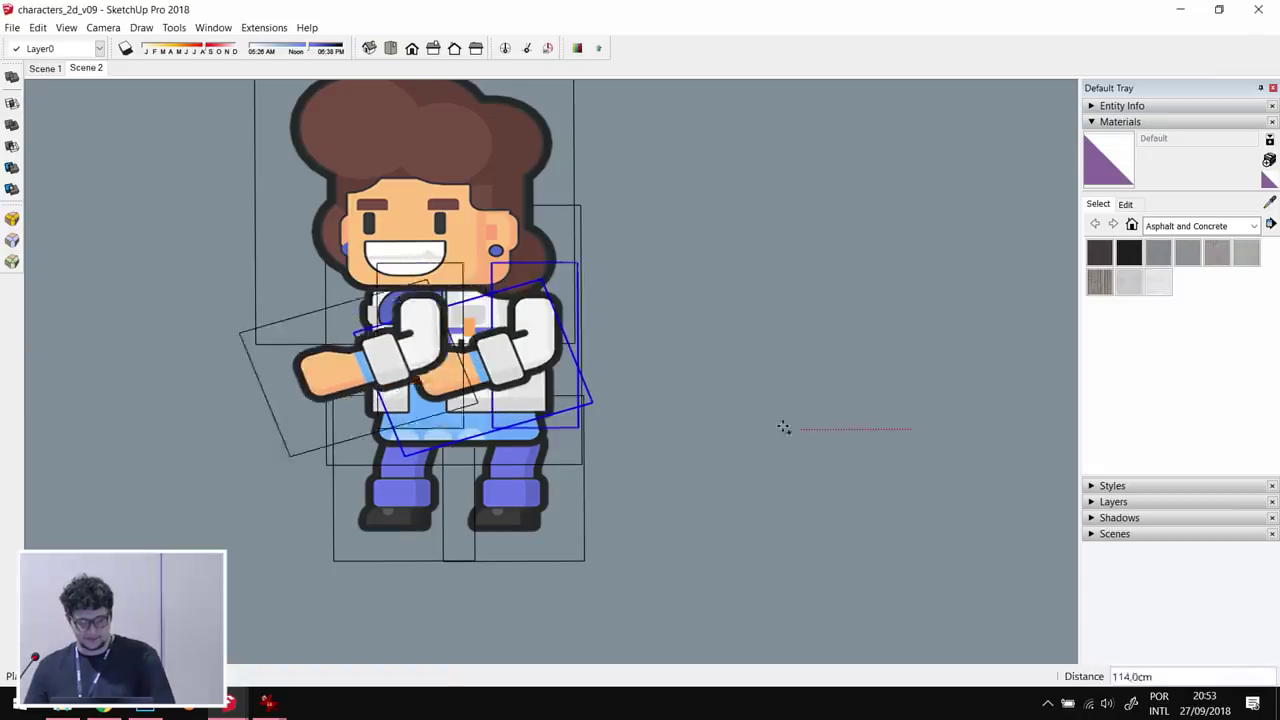
middle_drag(760, 423, 760, 377)
click(768, 347)
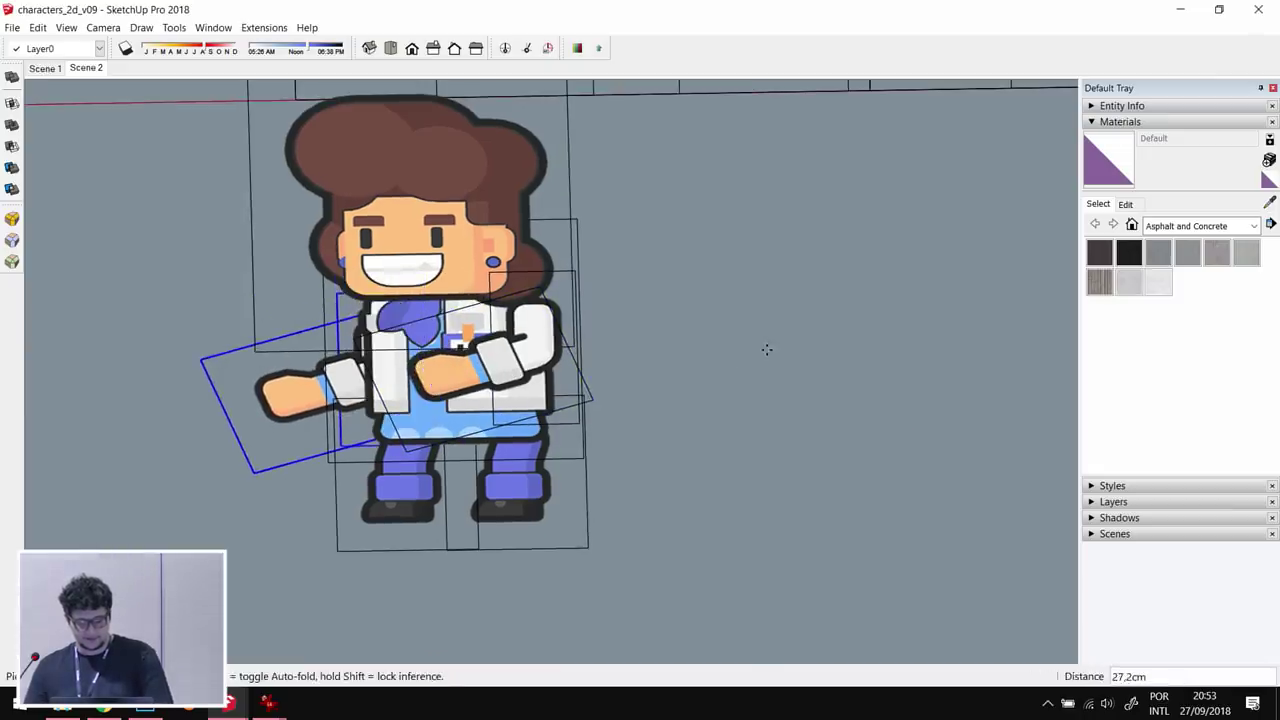
key(space)
- Select every part of the character and drag the whole figure downward
key(F2)
click(790, 392)
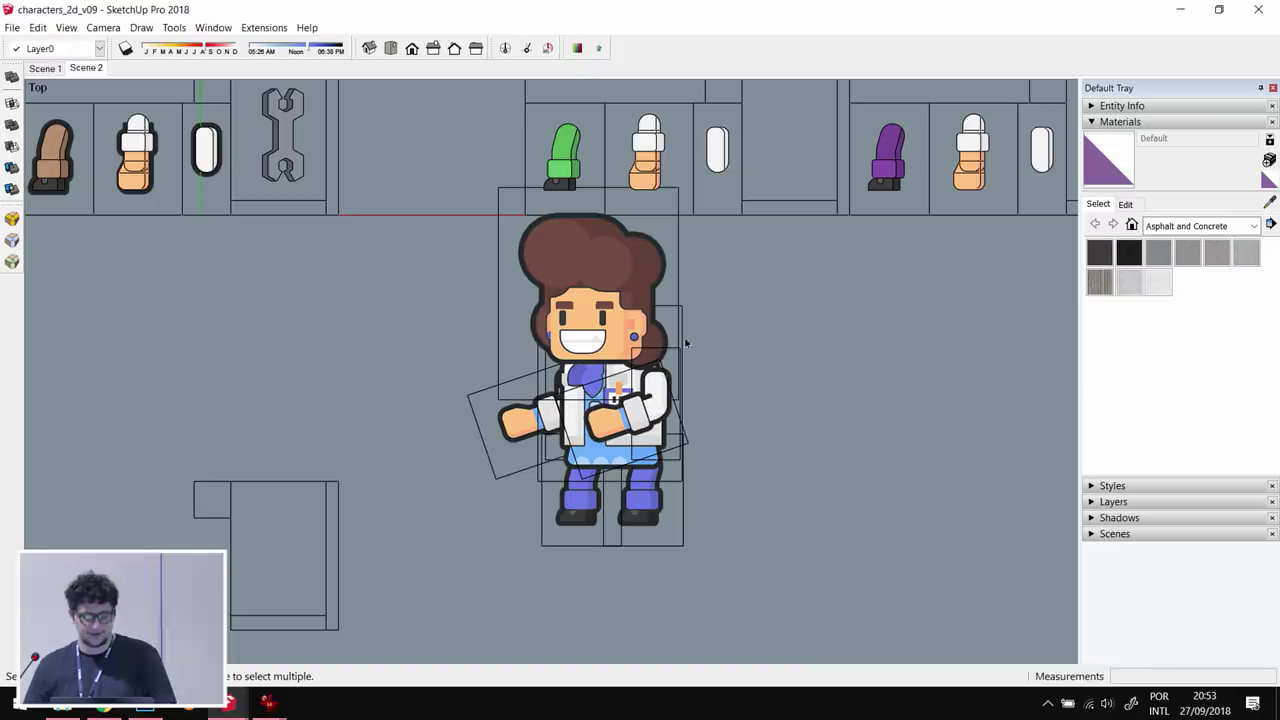
key(ctrl+a)
key(m)
drag(755, 409, 754, 466)
- Drop the character in its lower spot and show textures again
key(space)
click(764, 463)
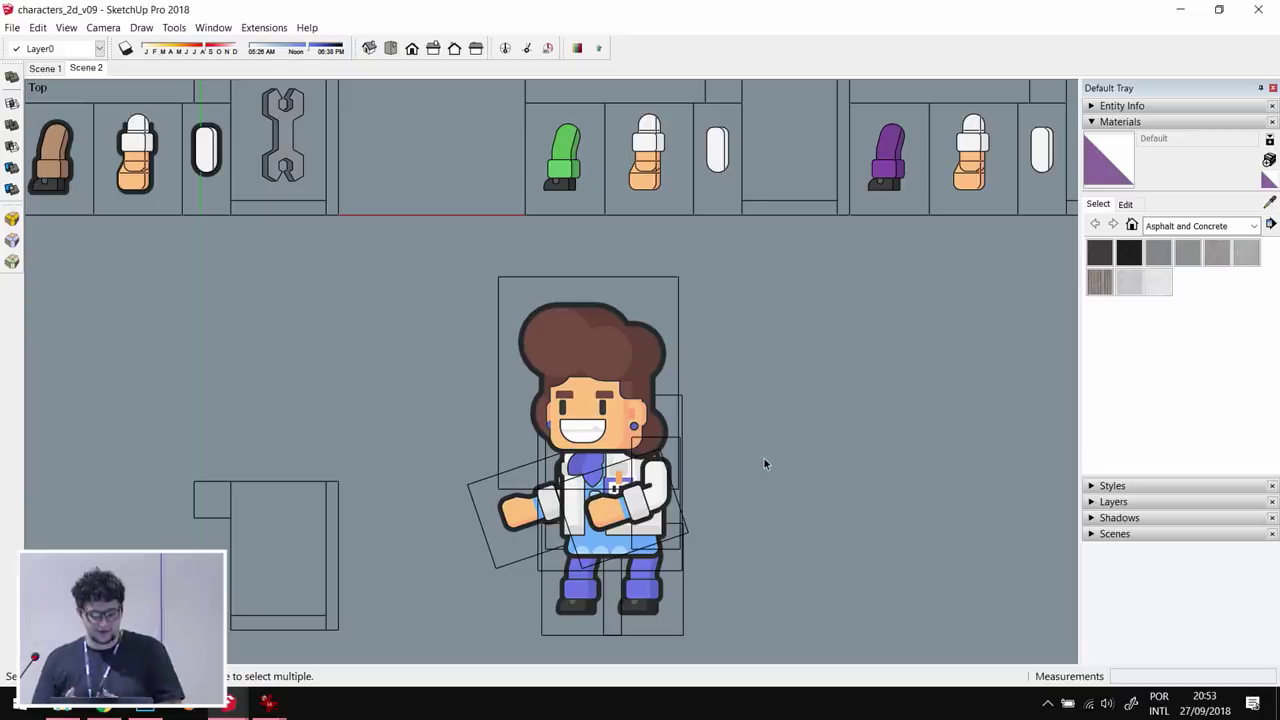
key(alt+5)
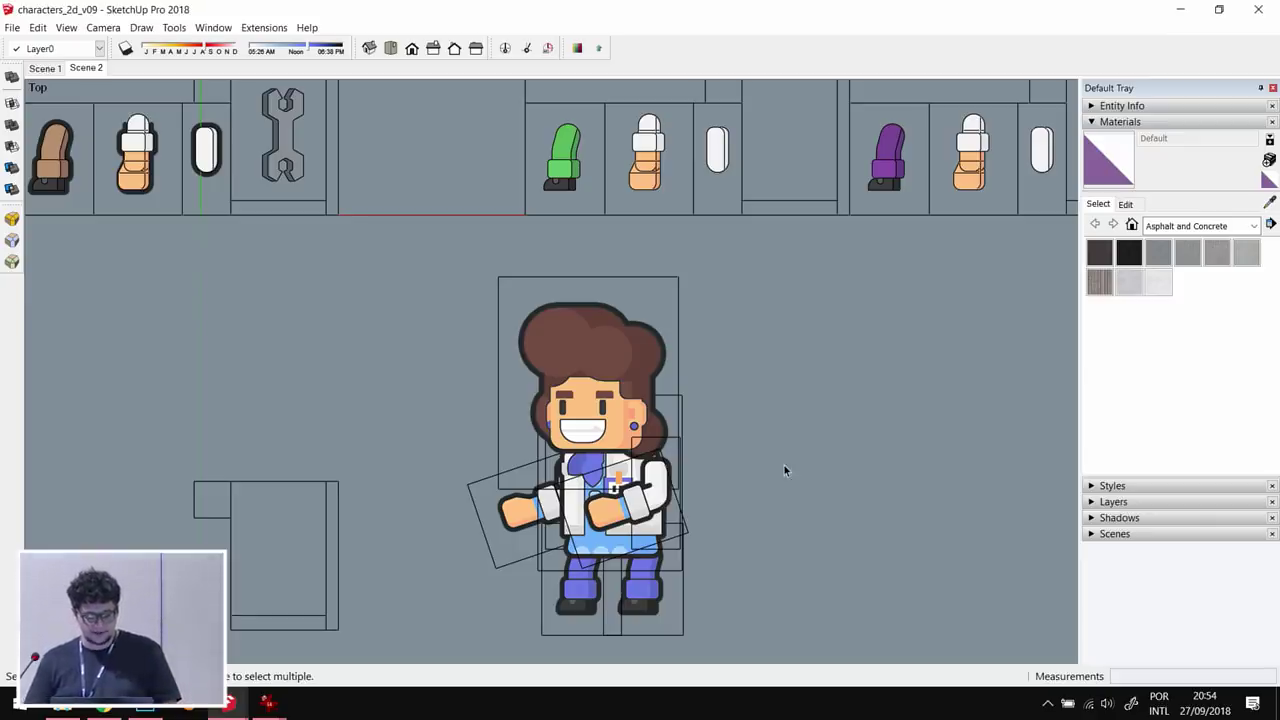
scroll(726, 345, down, 1)
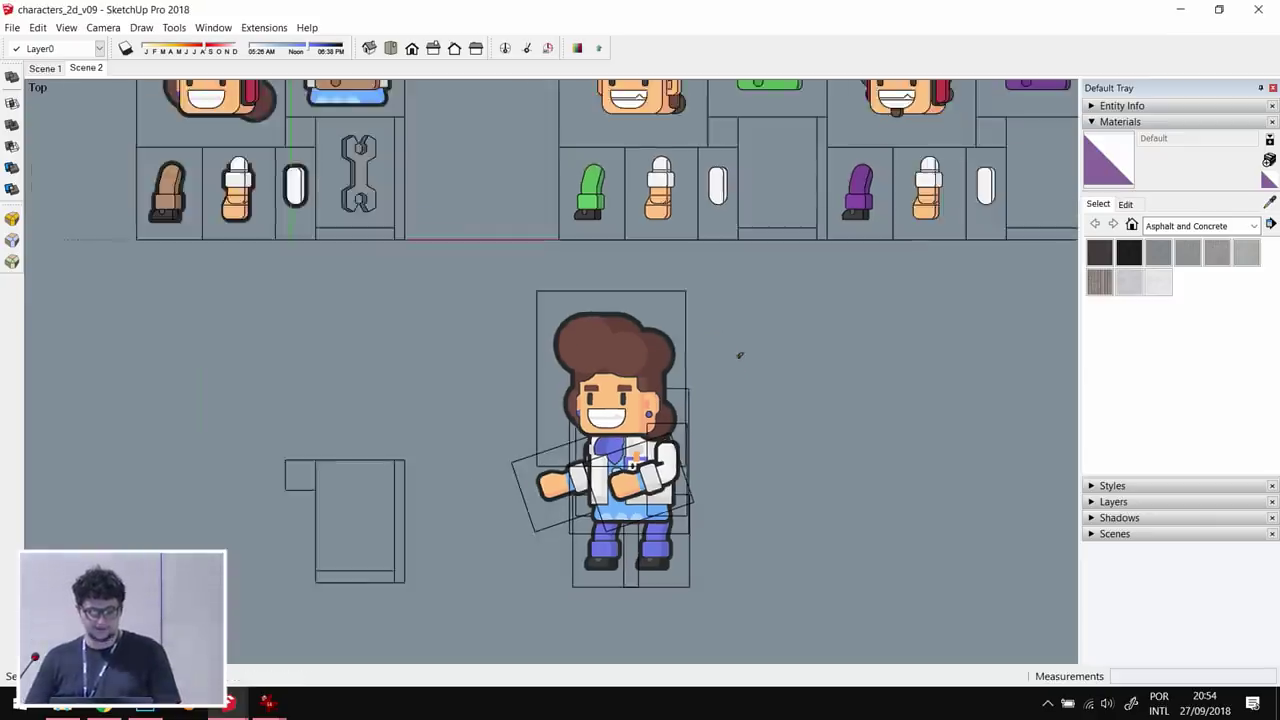
key(alt+Tab)
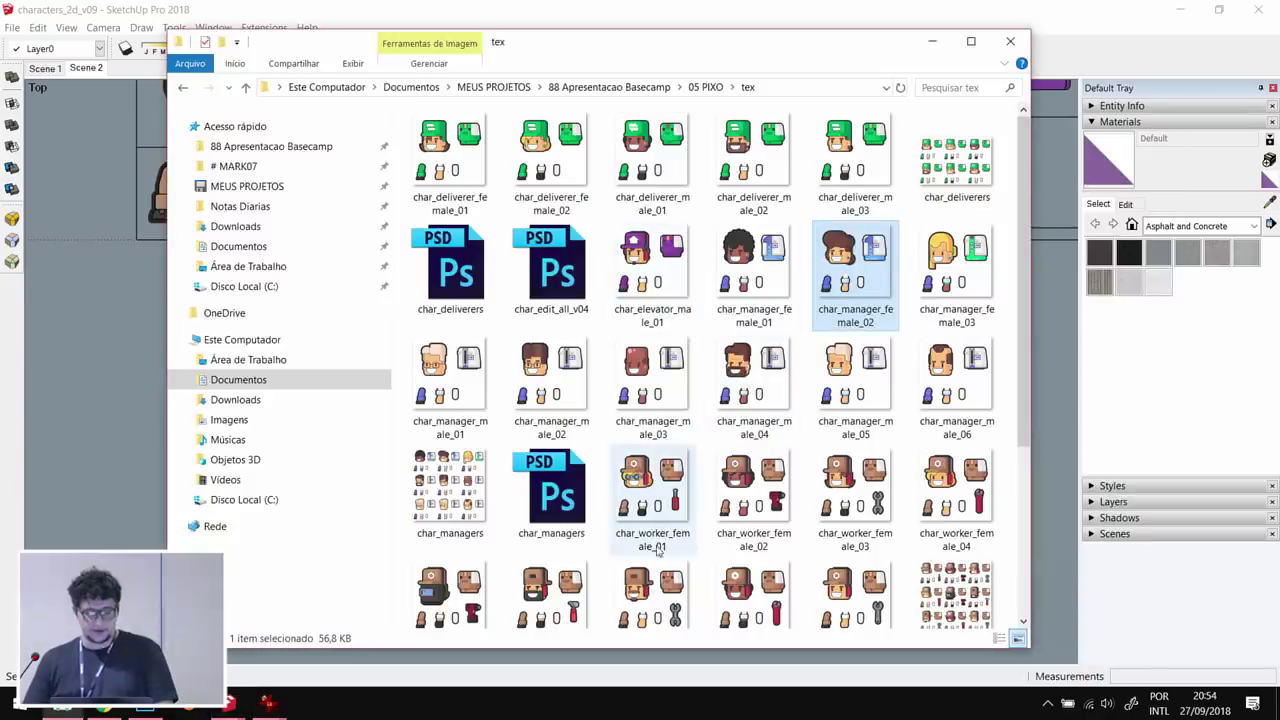
scroll(658, 545, down, 3)
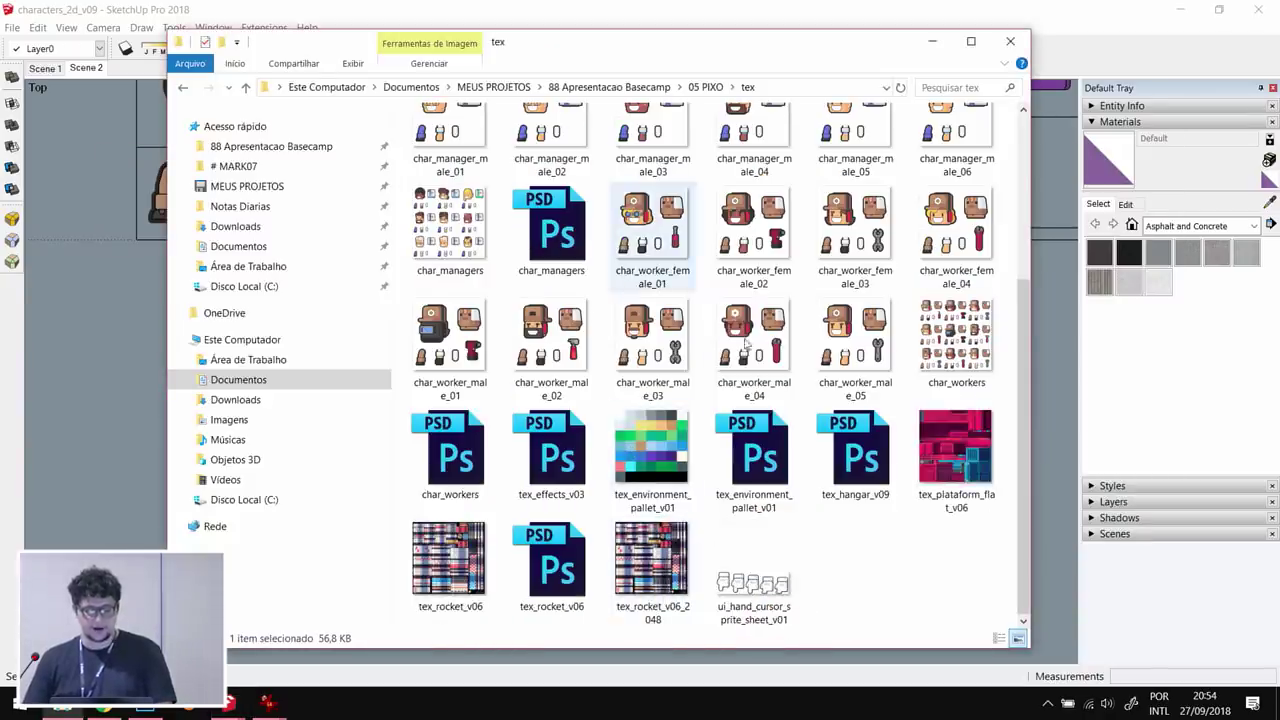
double_click(686, 364)
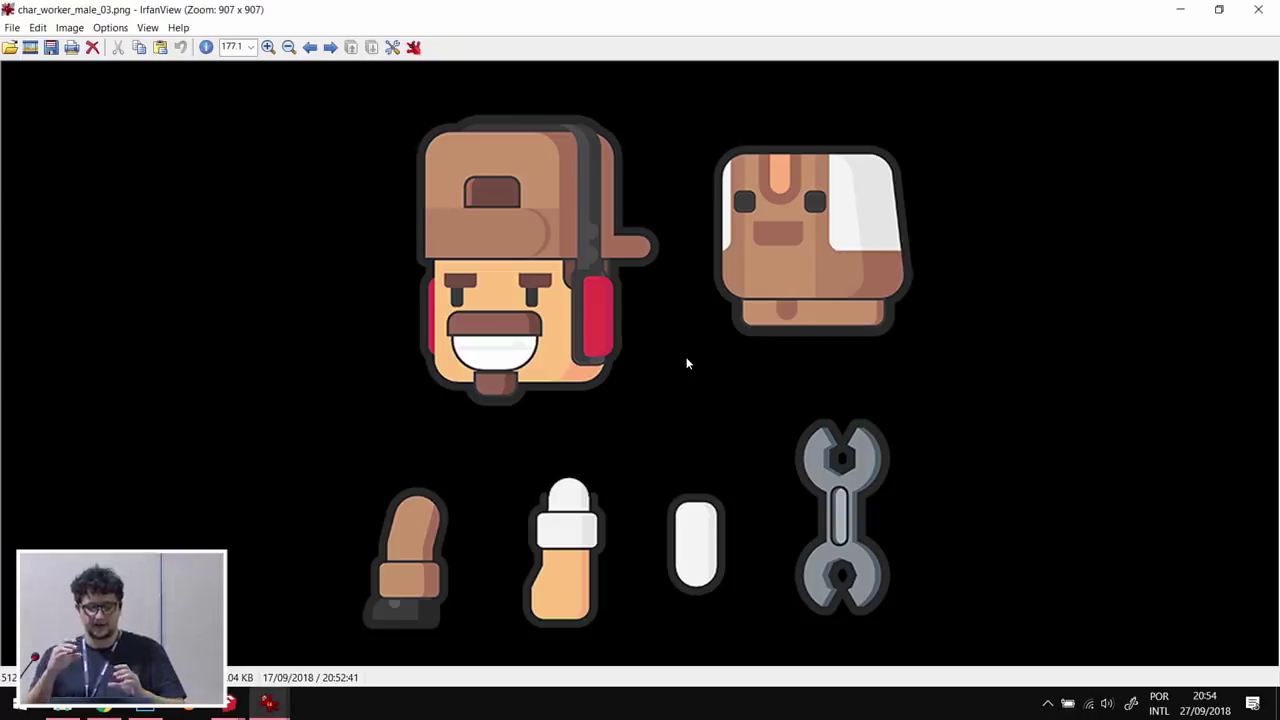
key(Escape)
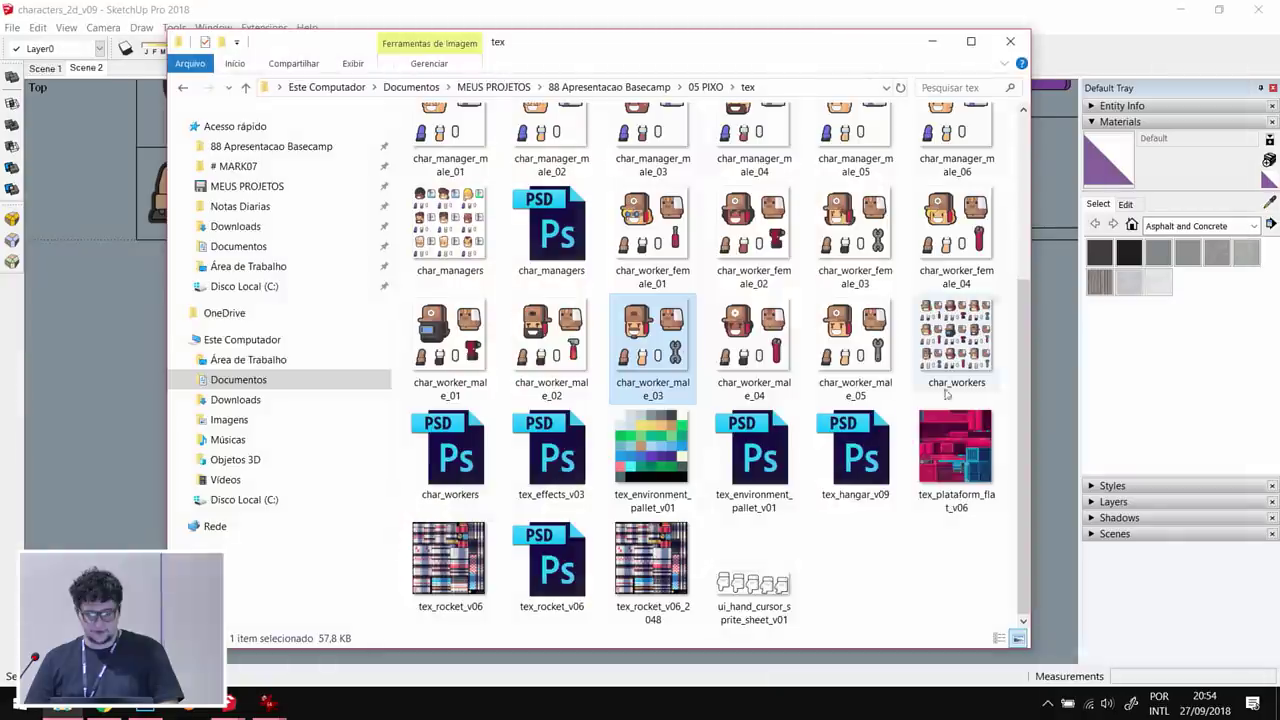
key(alt+Tab)
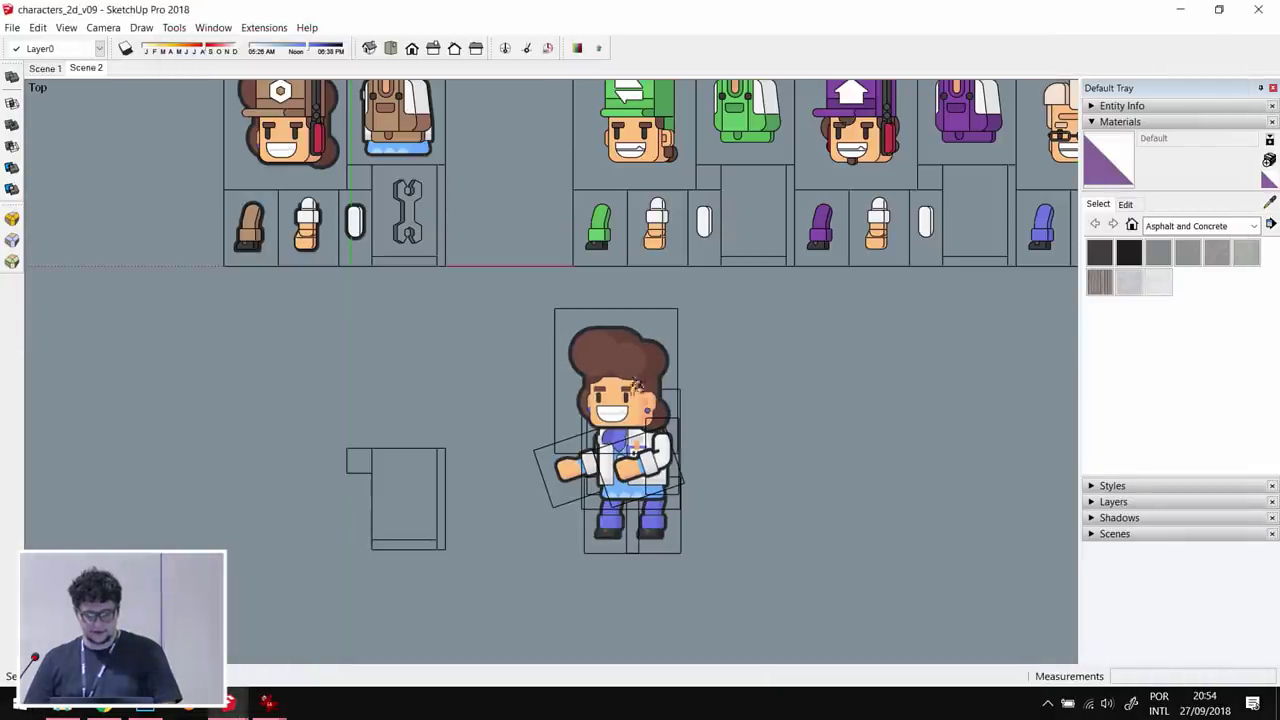
- Try char_elevator_male_01 as the character's texture, then revert to char_manager_female_02
alt+click(640, 372)
scroll(735, 405, up, 2)
click(1126, 204)
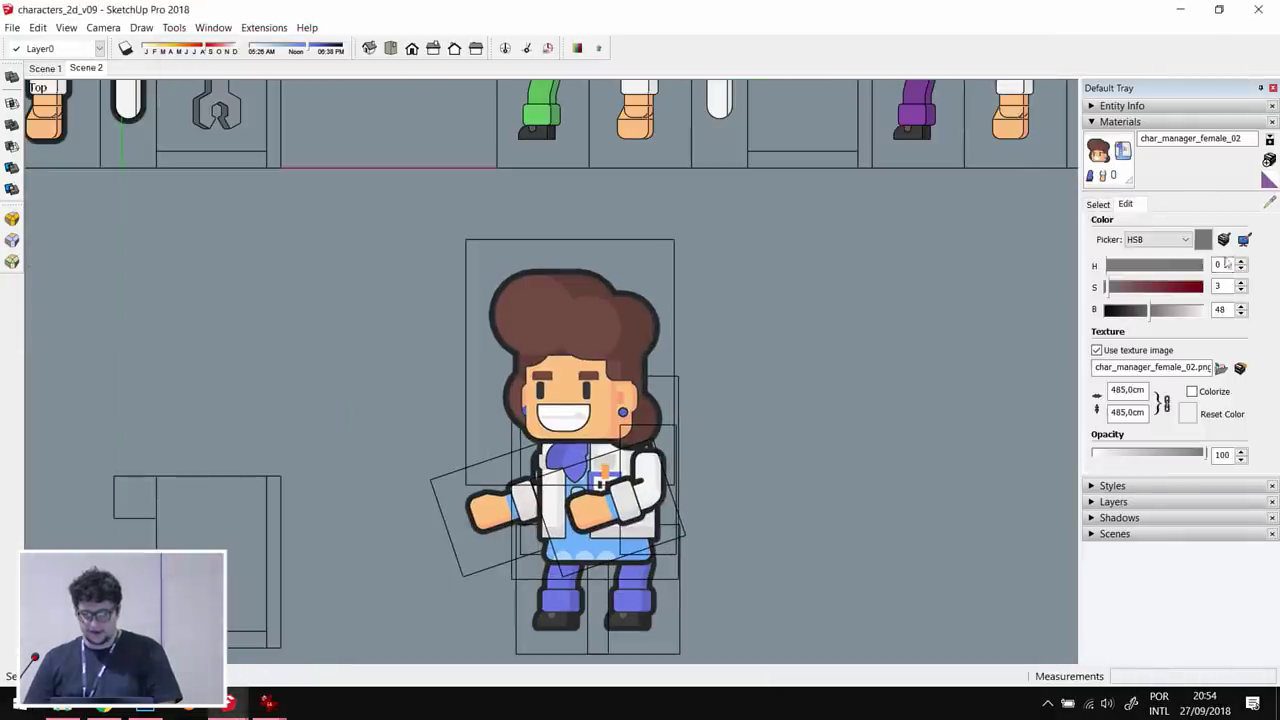
click(1222, 369)
click(831, 365)
click(1045, 541)
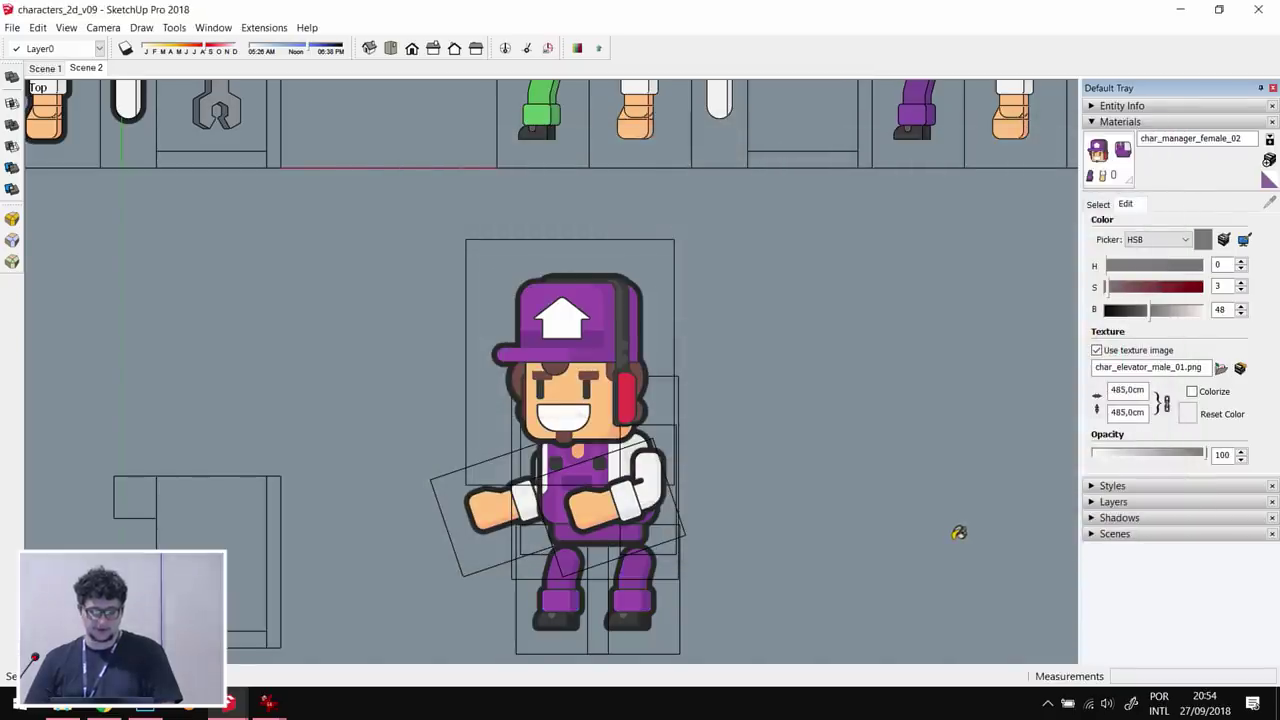
click(1222, 369)
click(1015, 365)
click(1047, 541)
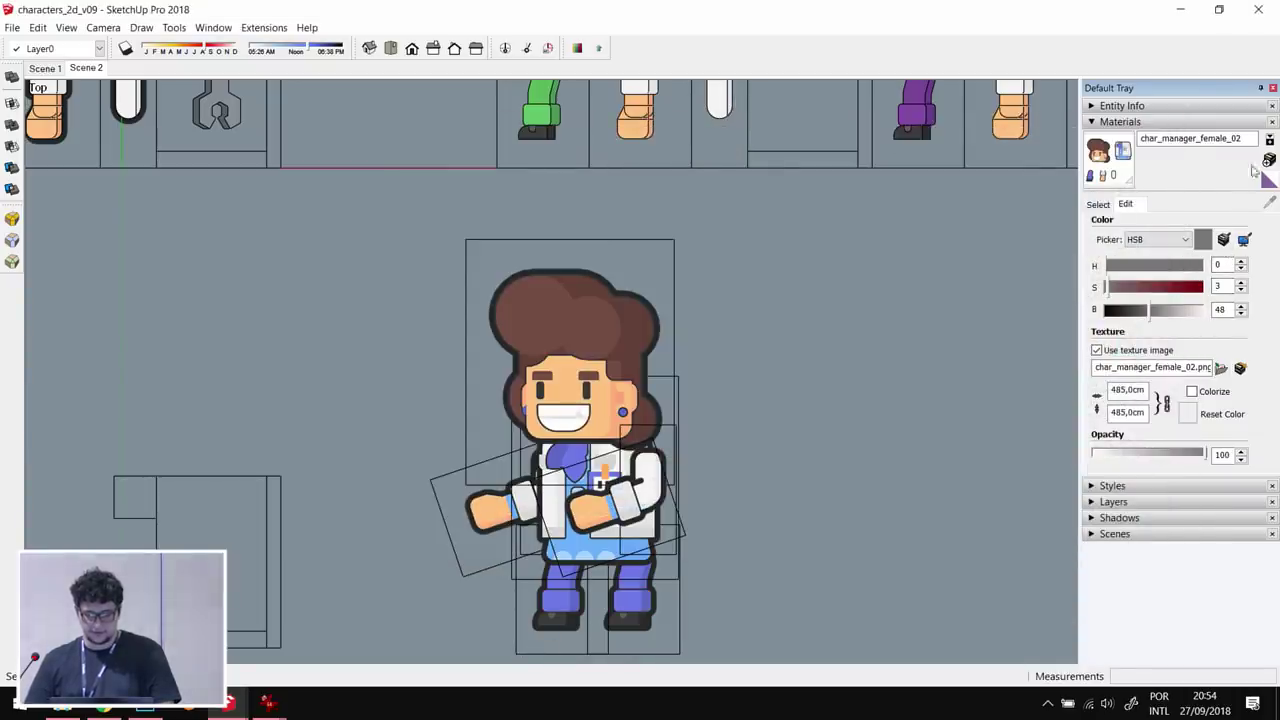
- Swap the character material's texture image to char_manager_male_06
click(1222, 369)
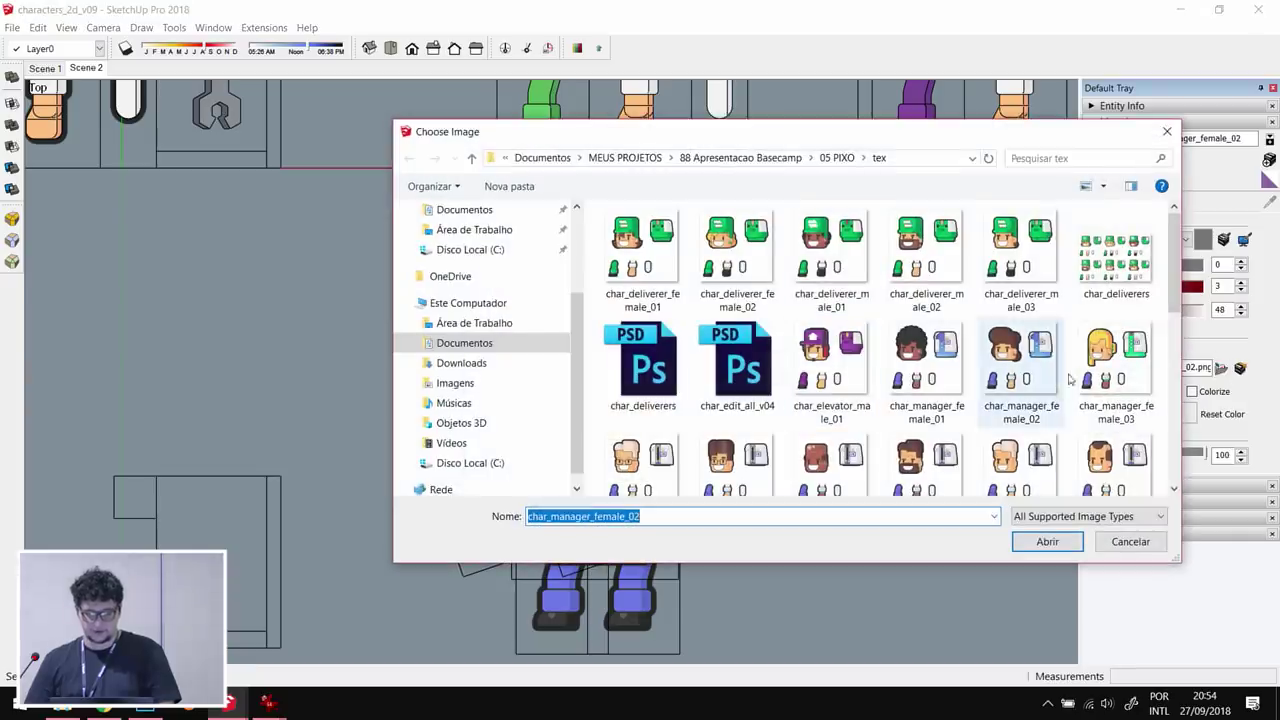
scroll(1115, 365, down, 1)
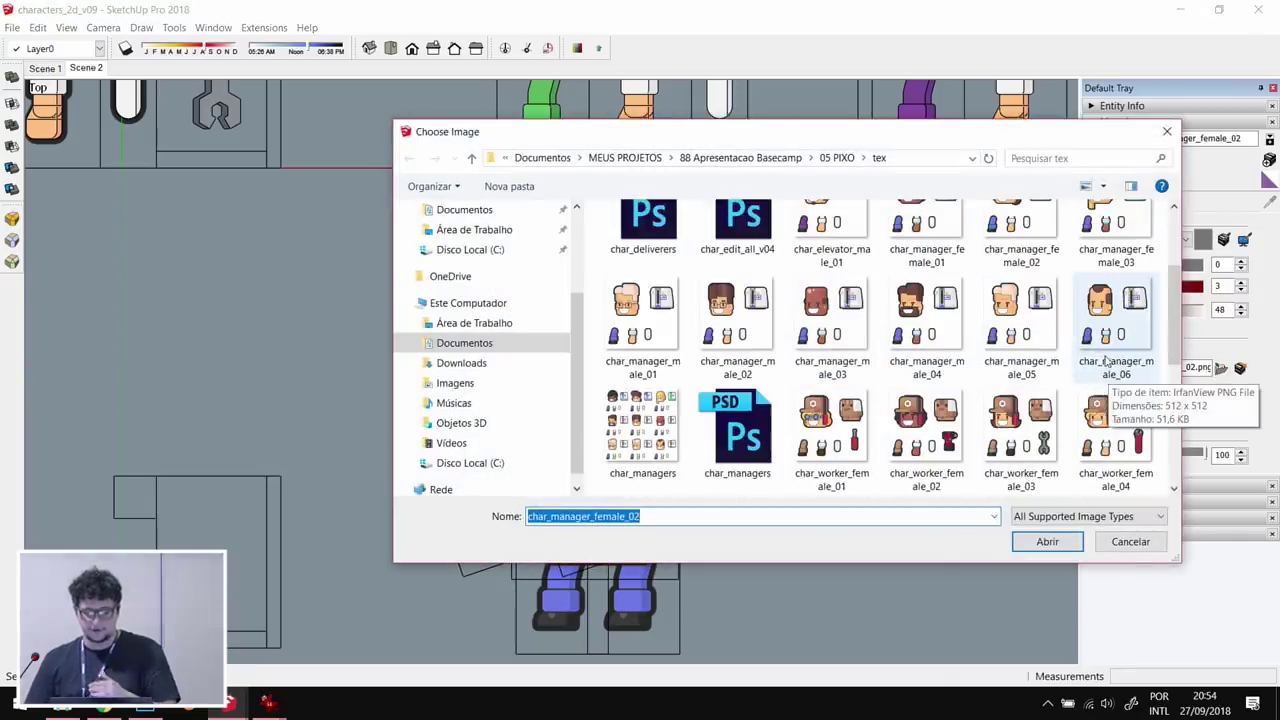
click(1107, 336)
click(1047, 541)
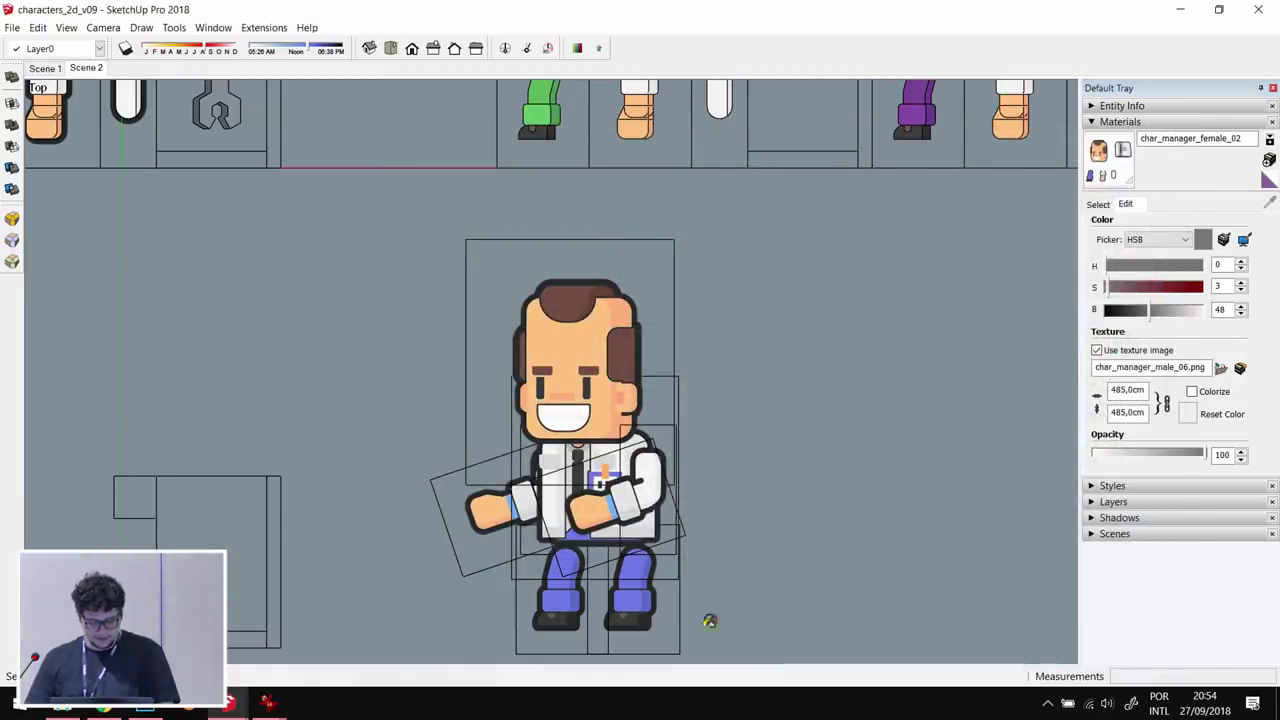
- Raise the character's leg group slightly
key(m)
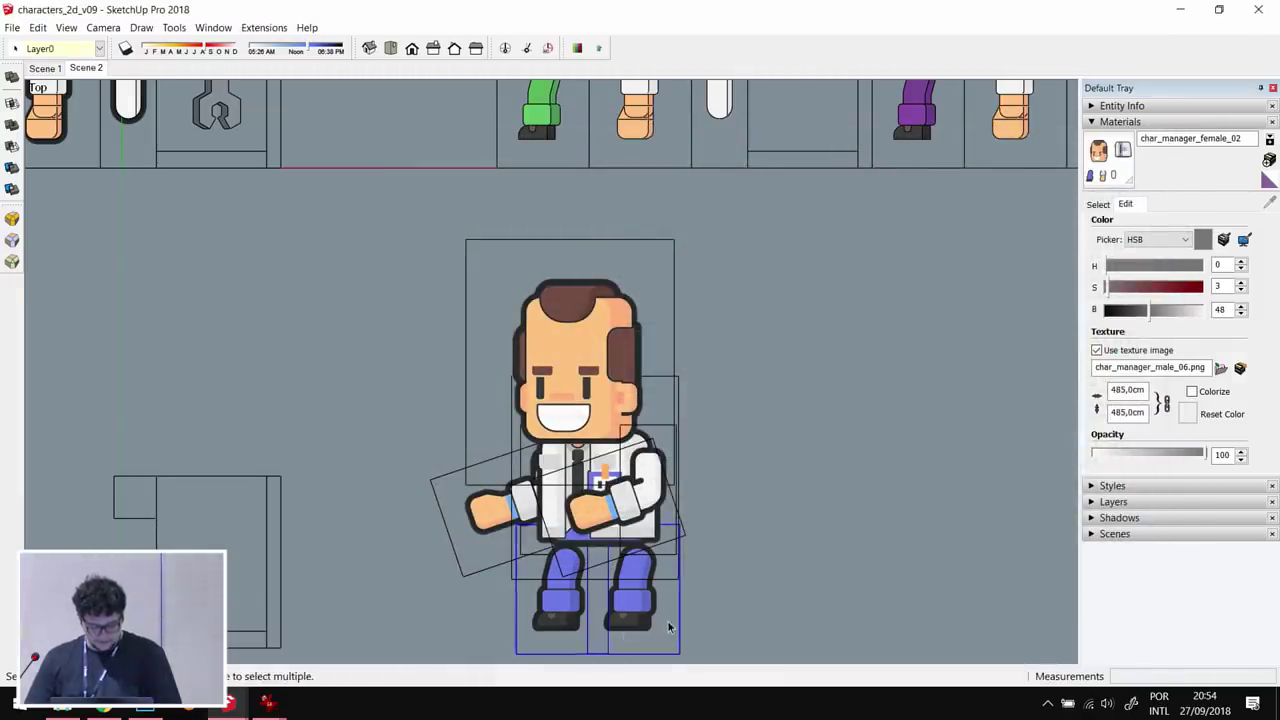
scroll(669, 623, up, 2)
drag(786, 520, 777, 503)
key(space)
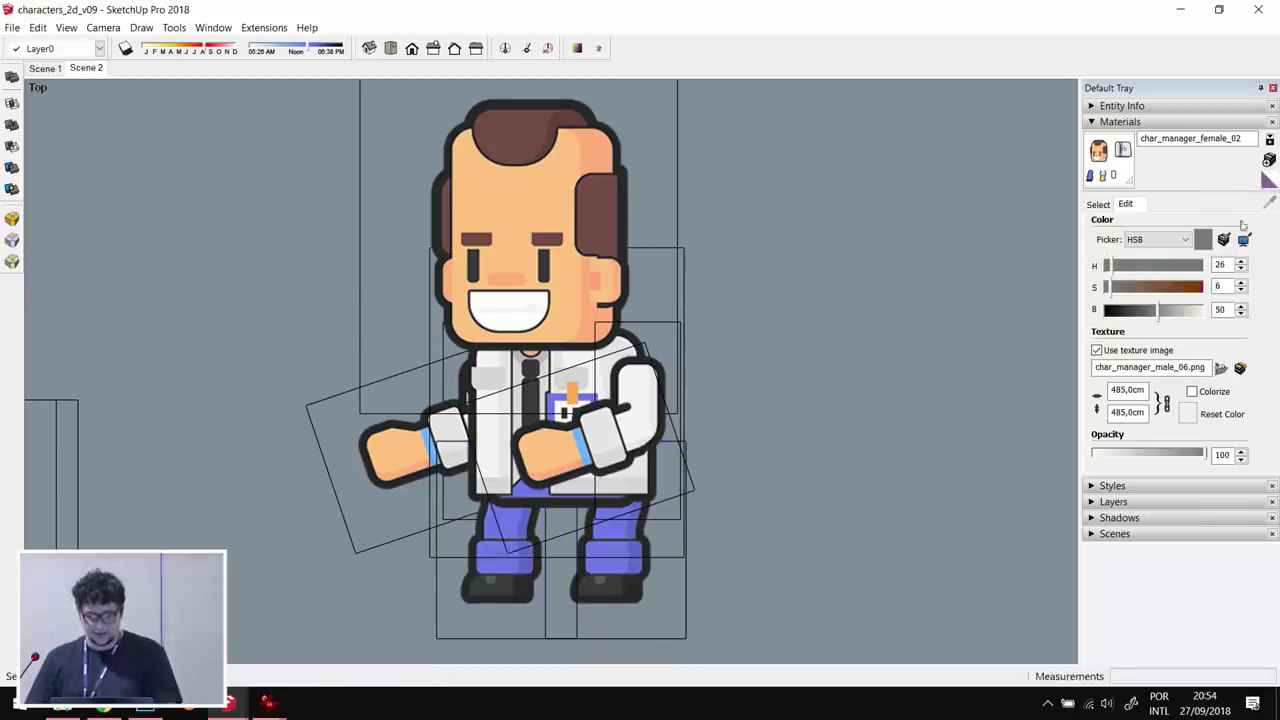
key(alt+Tab)
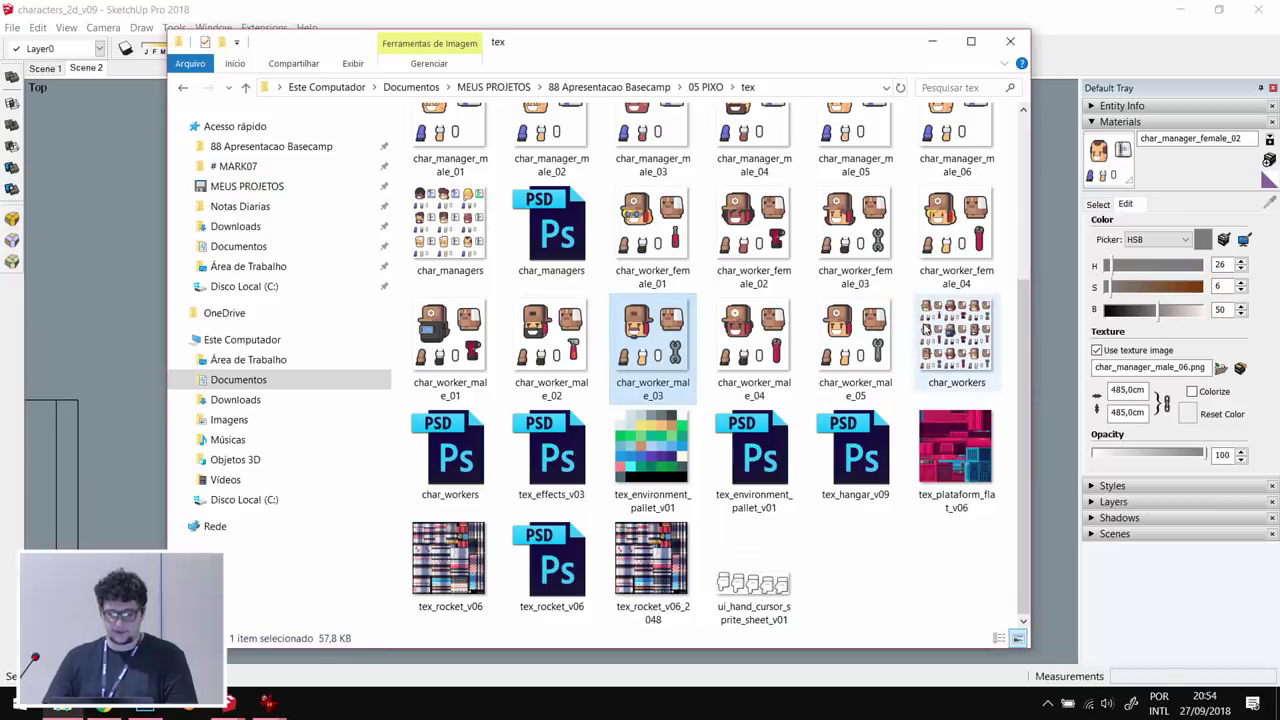
- Preview the char_workers sprite sheet, then pan the SketchUp sprite model to see more characters
double_click(940, 340)
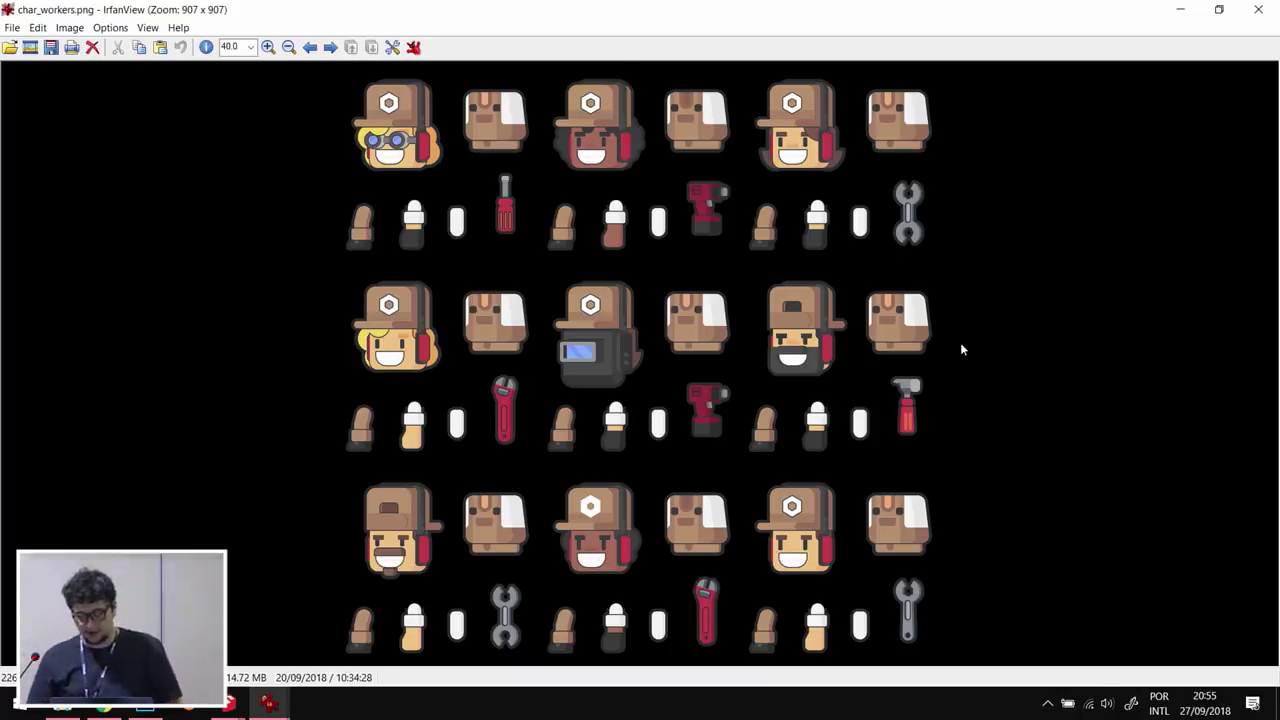
click(1258, 9)
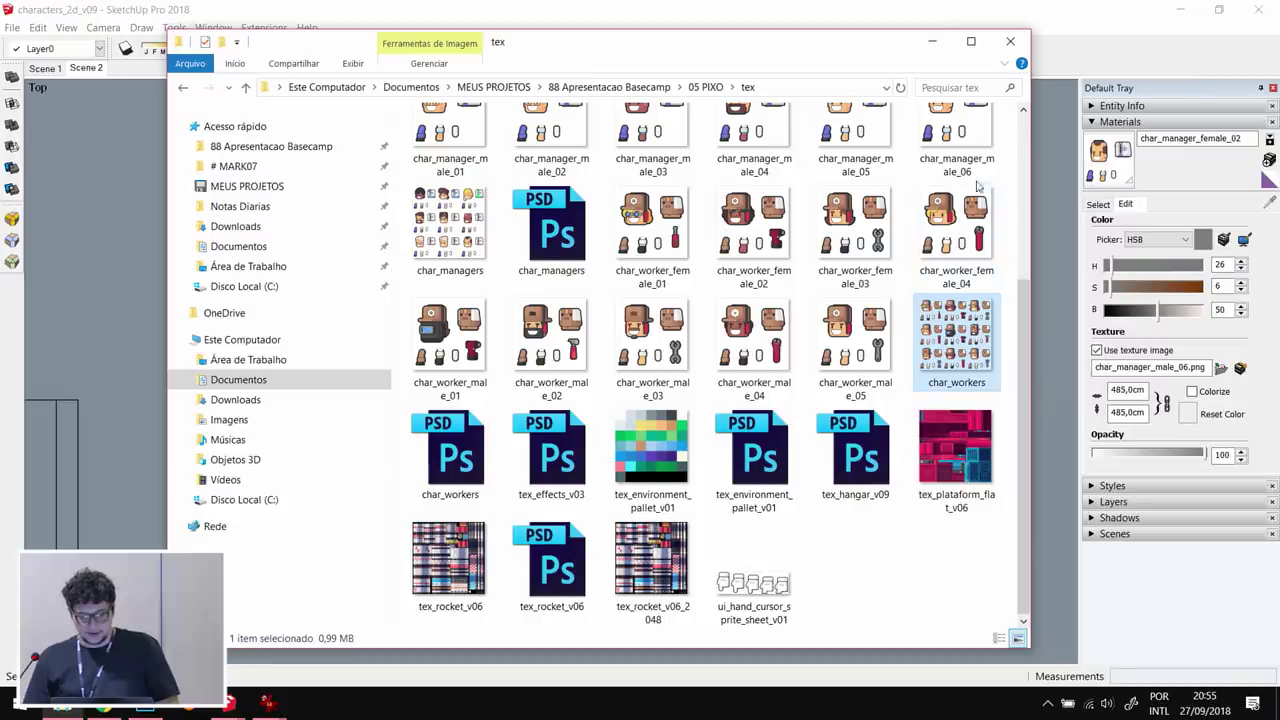
key(alt+Tab)
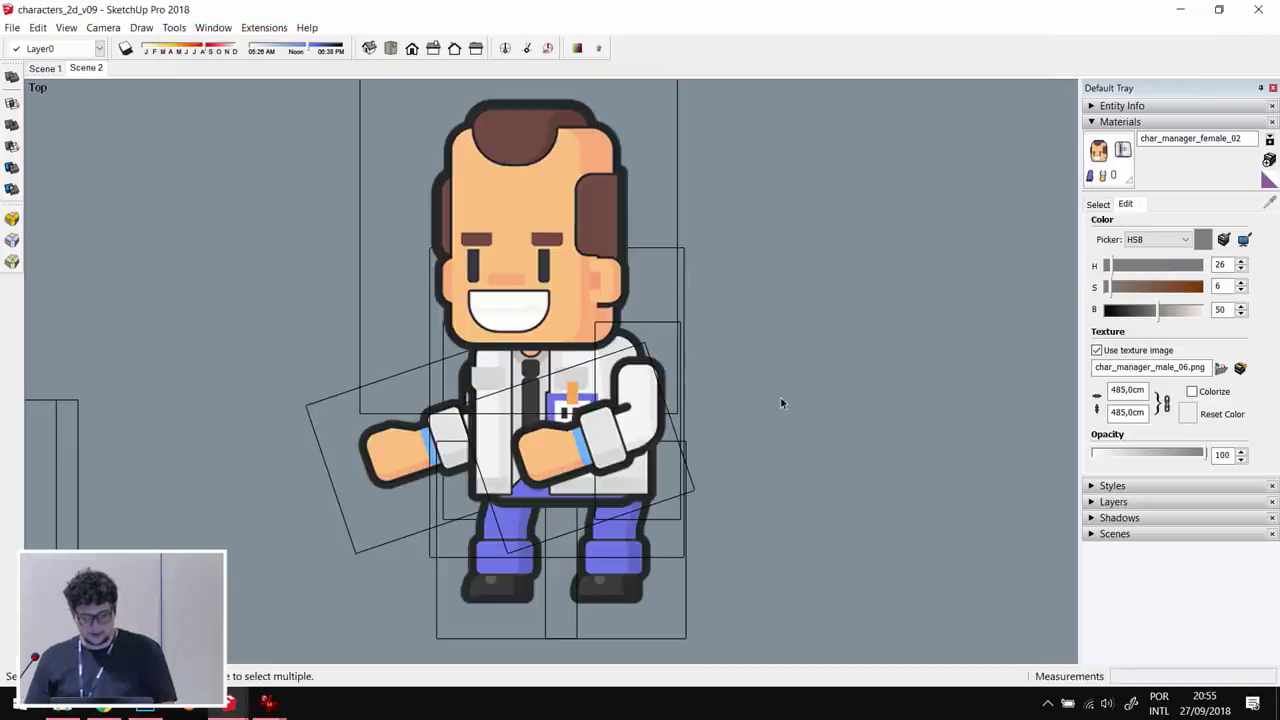
scroll(584, 359, down, 6)
scroll(519, 347, down, 3)
shift+middle_drag(592, 318, 698, 518)
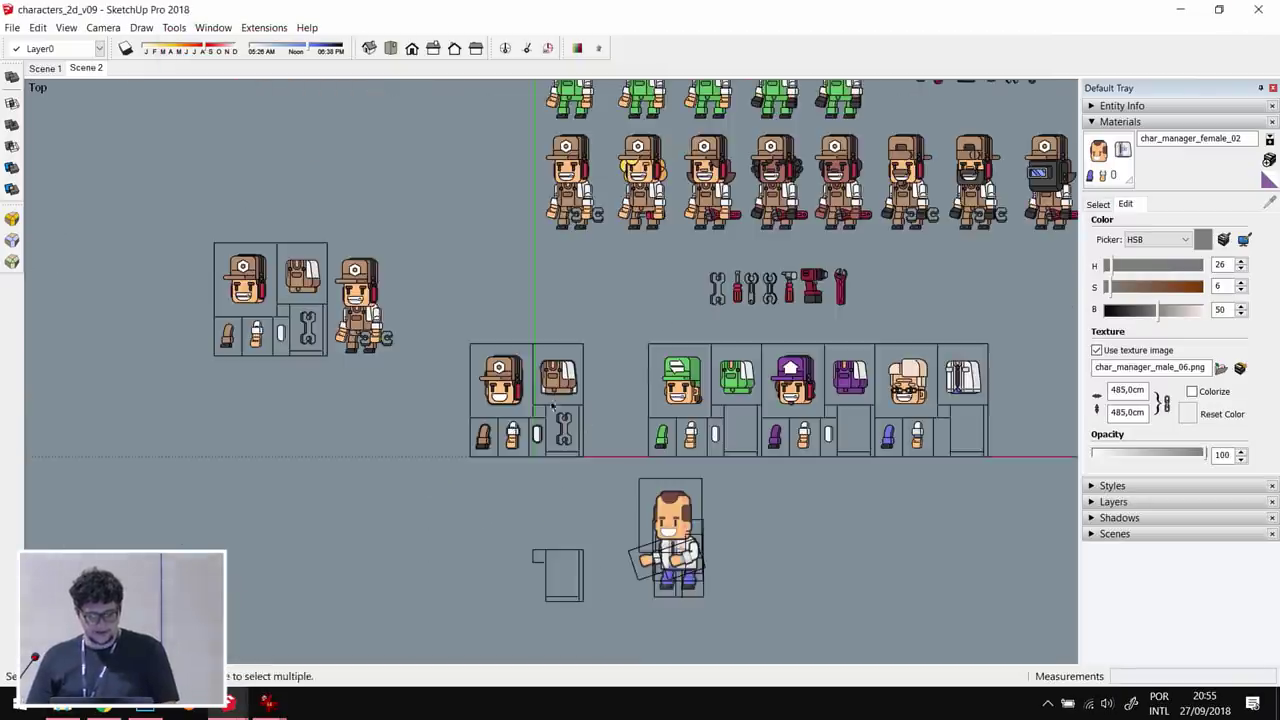
- Go up to the 05 PIXO folder and select characters_3d_estudo_v03
key(alt+Tab)
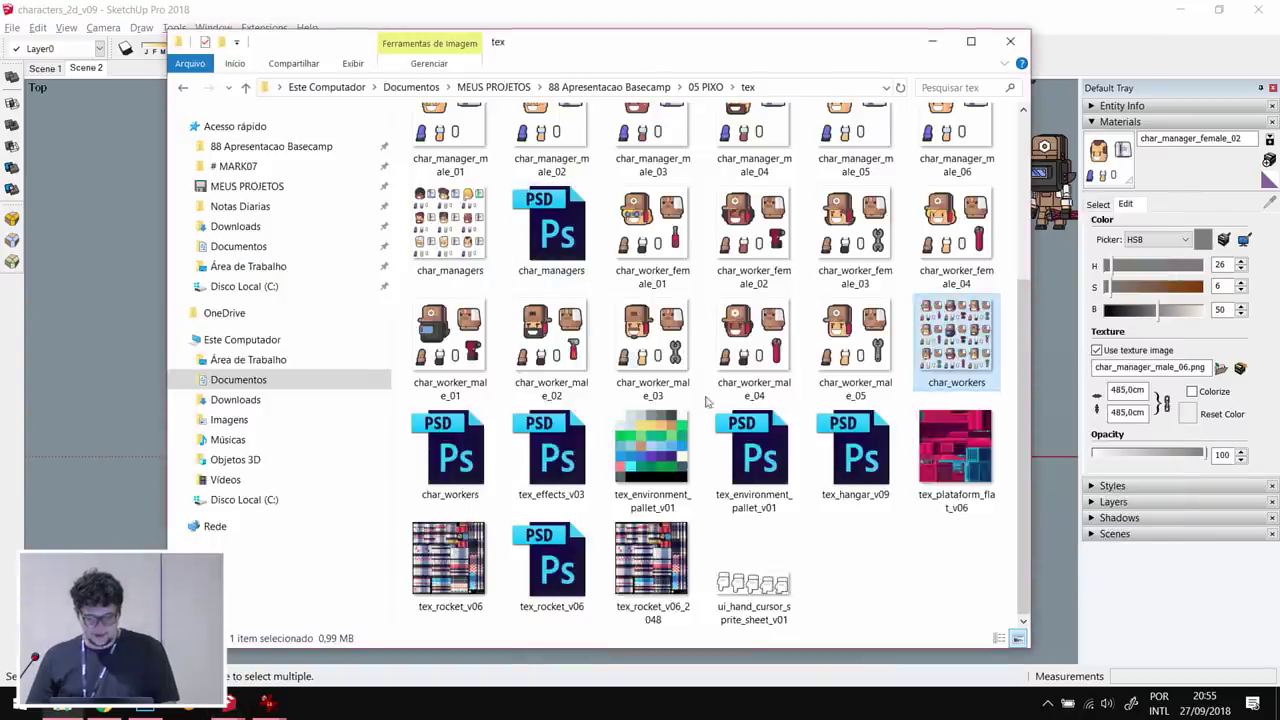
scroll(707, 345, up, 3)
click(704, 88)
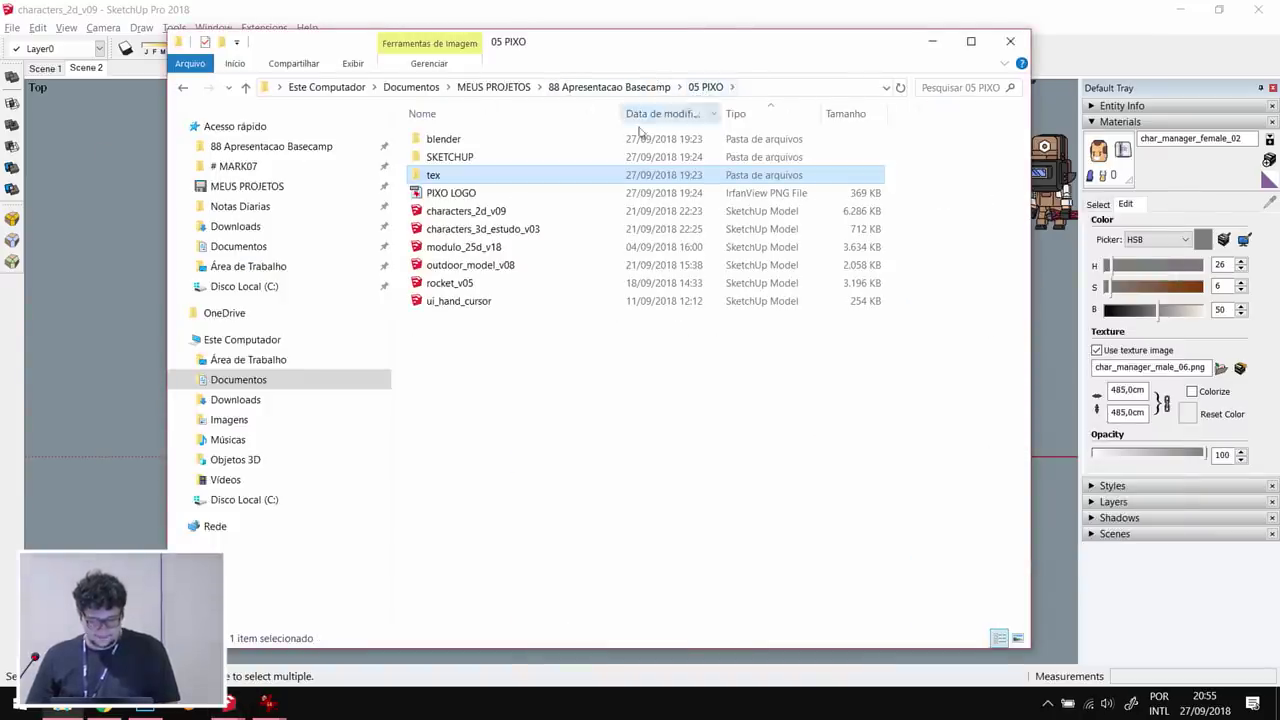
click(551, 231)
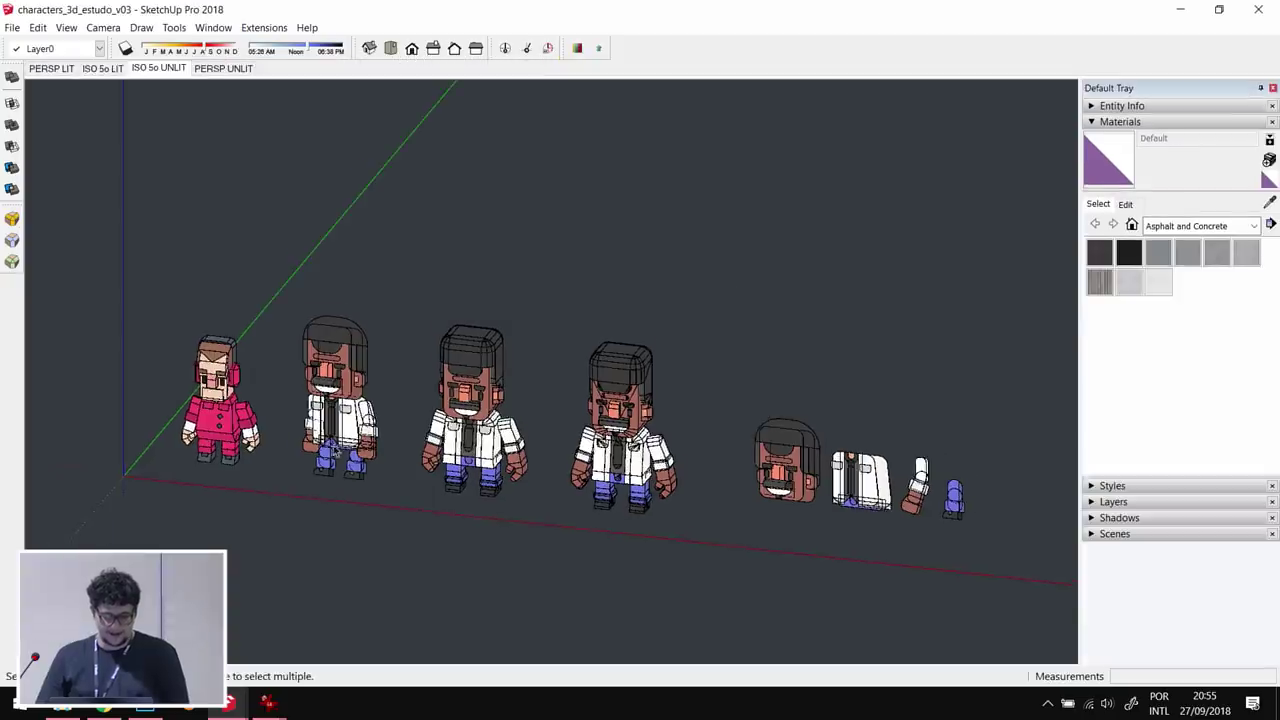
scroll(336, 453, up, 5)
scroll(730, 447, up, 5)
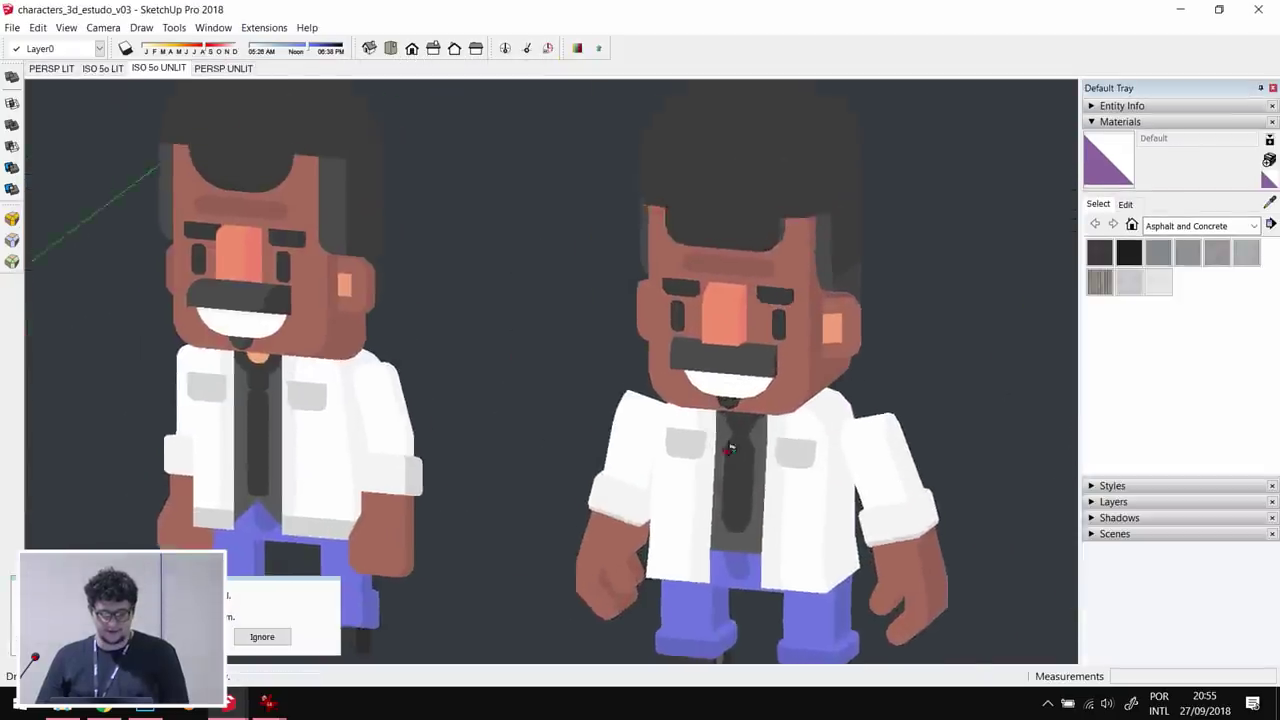
scroll(730, 447, down, 5)
click(726, 285)
click(405, 270)
middle_drag(405, 270, 825, 203)
drag(825, 203, 467, 618)
middle_drag(600, 480, 668, 470)
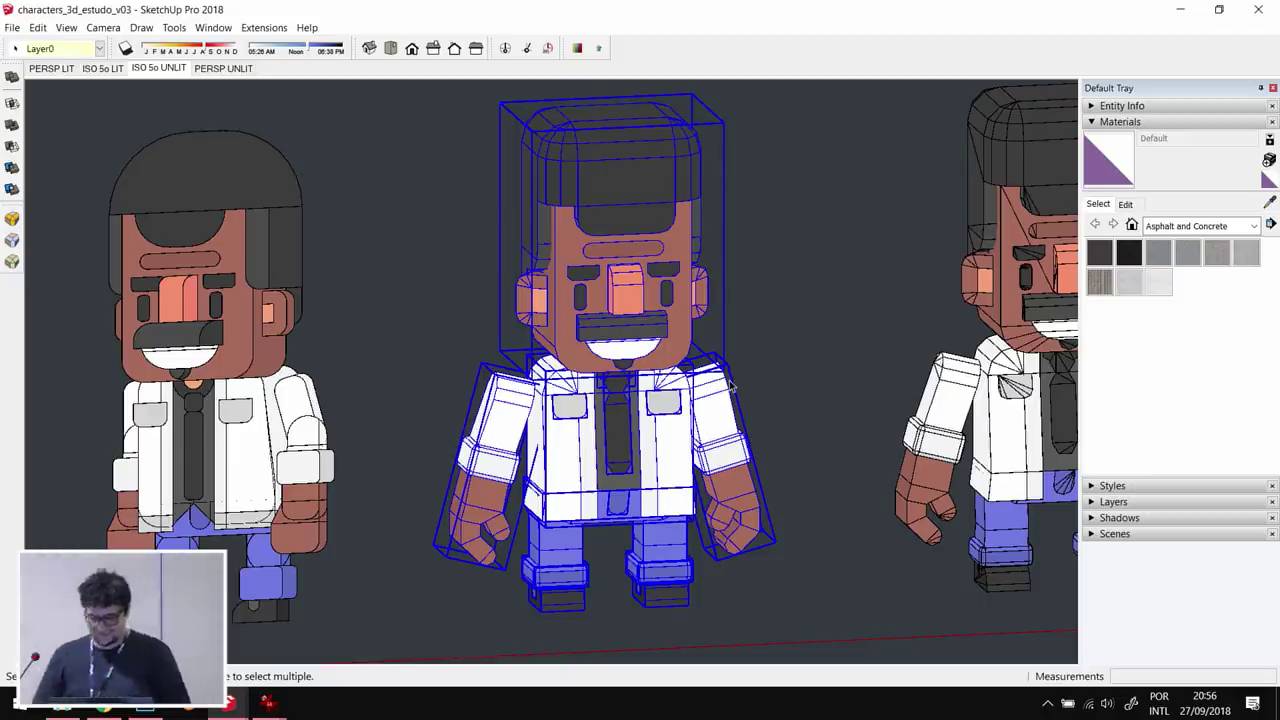
- Pan out to view all five 3D characters, then switch to the characters_2d_v09 window
click(843, 280)
scroll(829, 296, down, 5)
shift+middle_drag(829, 296, 752, 318)
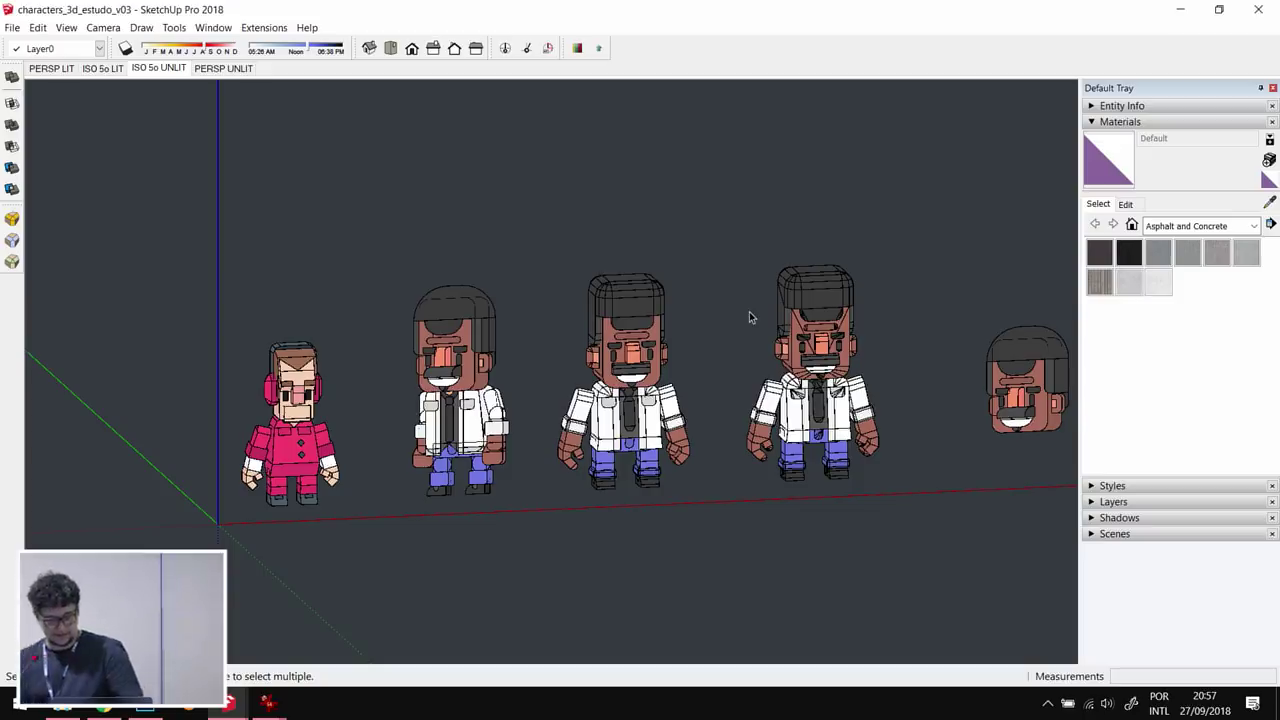
key(alt+Tab)
key(Tab)
scroll(738, 440, up, 5)
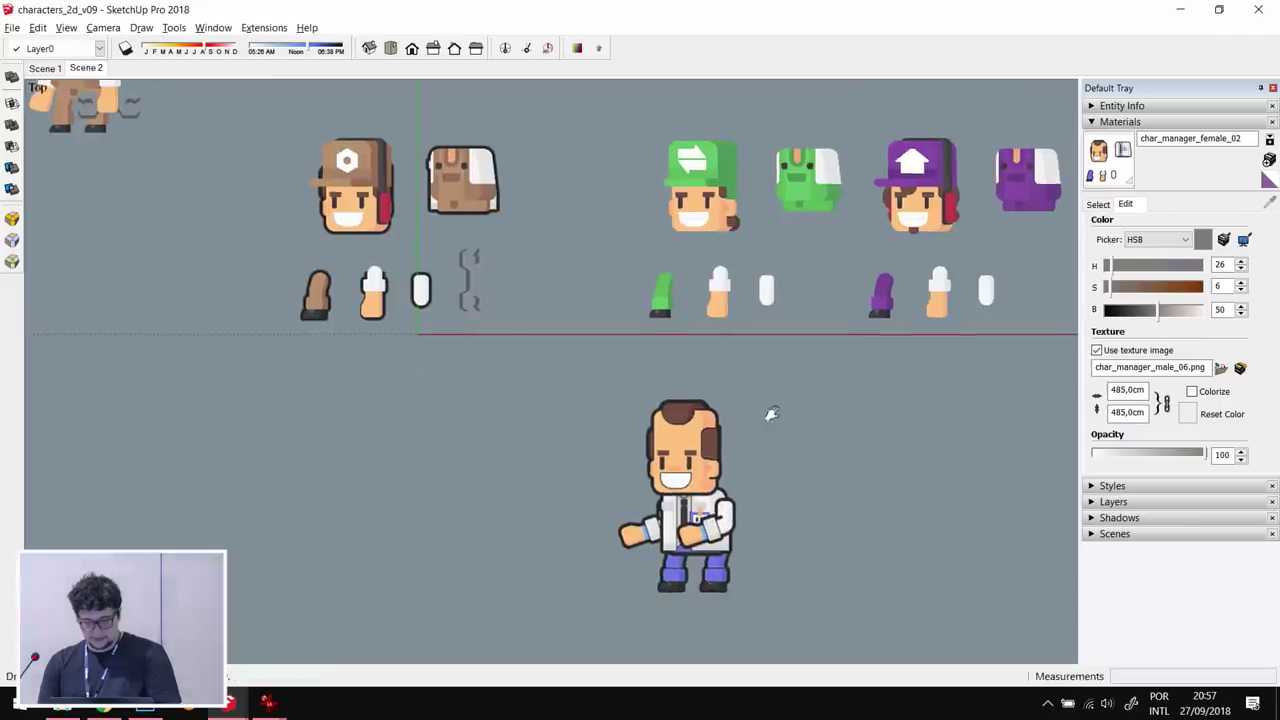
shift+middle_drag(773, 413, 763, 414)
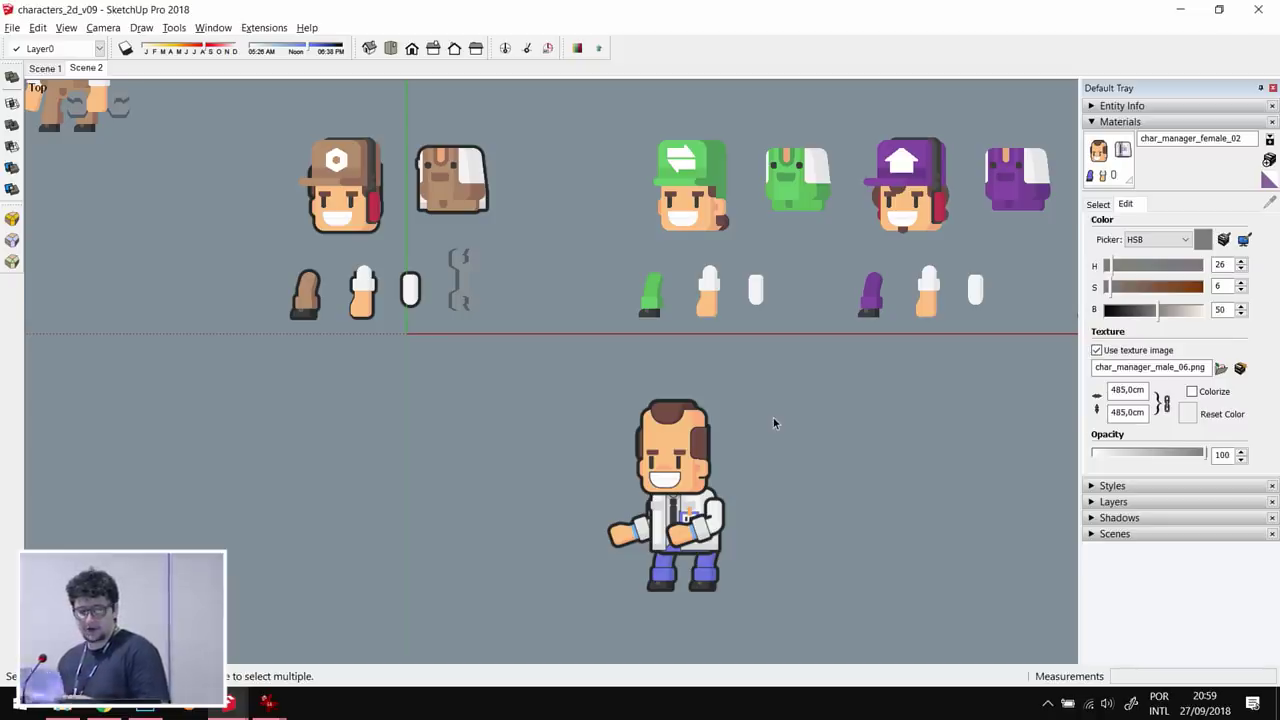
click(577, 48)
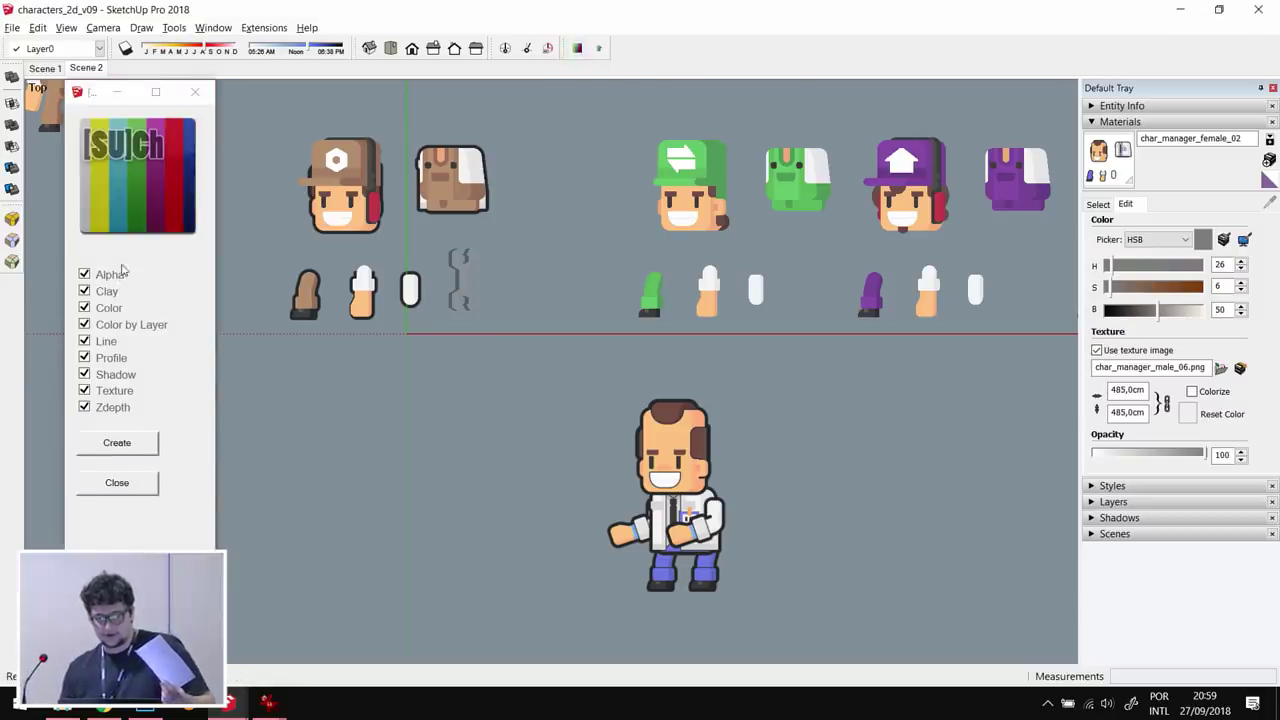
- Create the render-pass scenes and flip through Alpha, Clay, Color, Color by Layer, Line and Profile, ending on Alpha
click(131, 443)
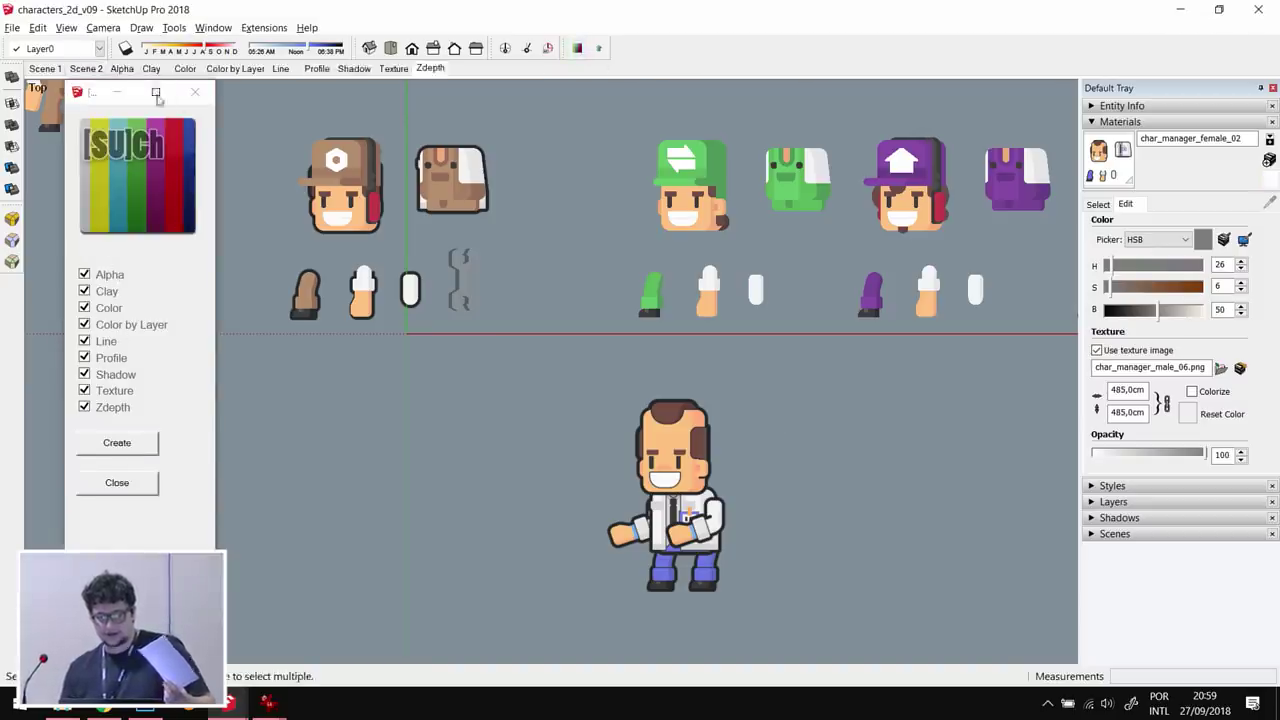
click(95, 72)
click(122, 69)
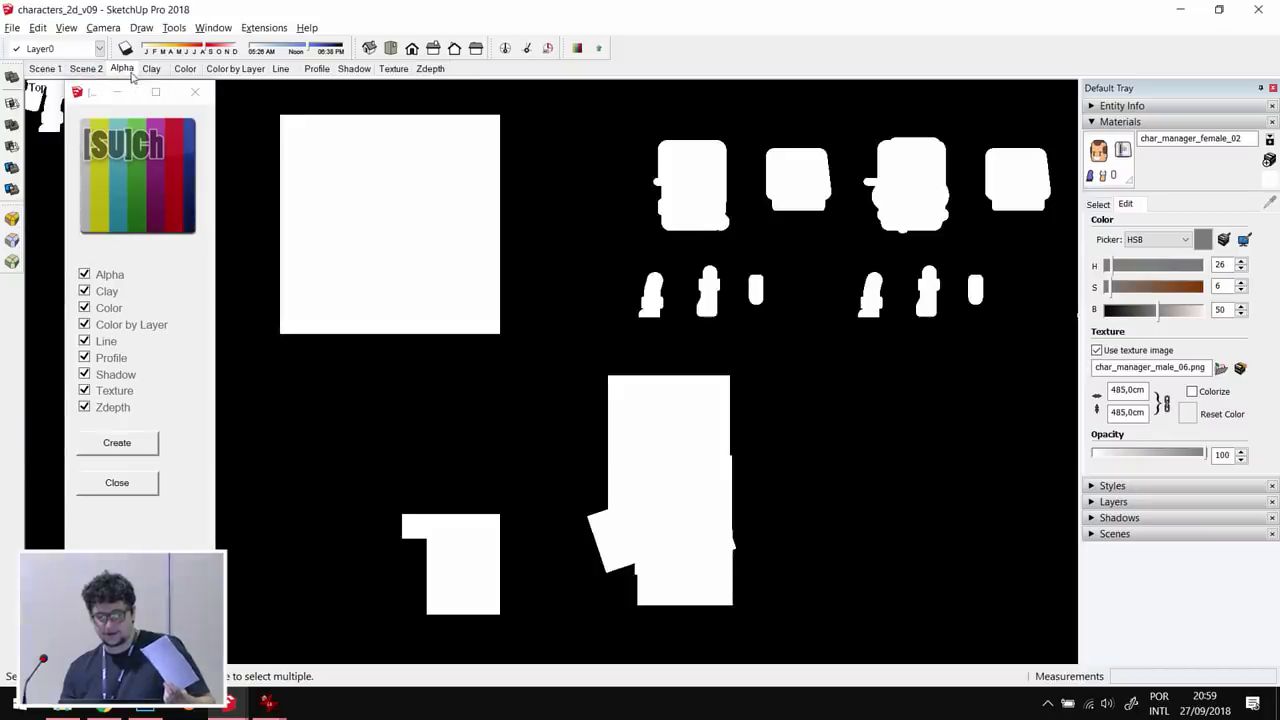
click(151, 69)
click(185, 69)
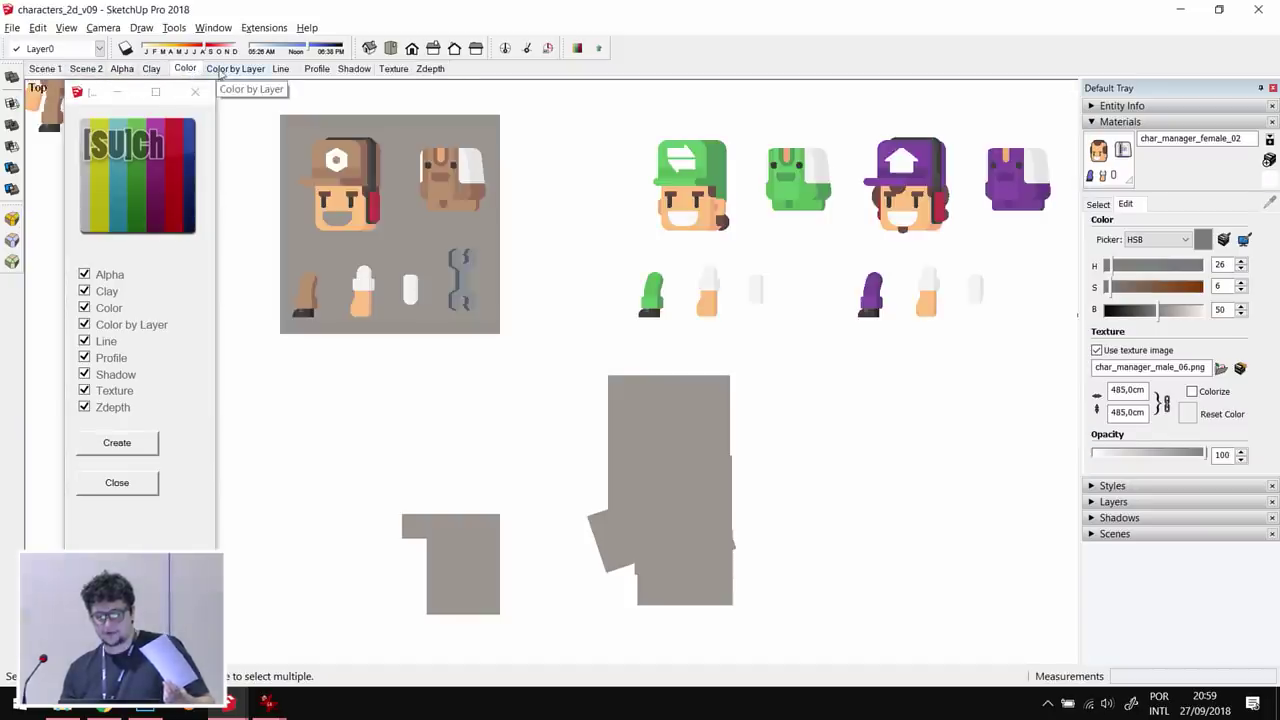
click(230, 70)
click(280, 69)
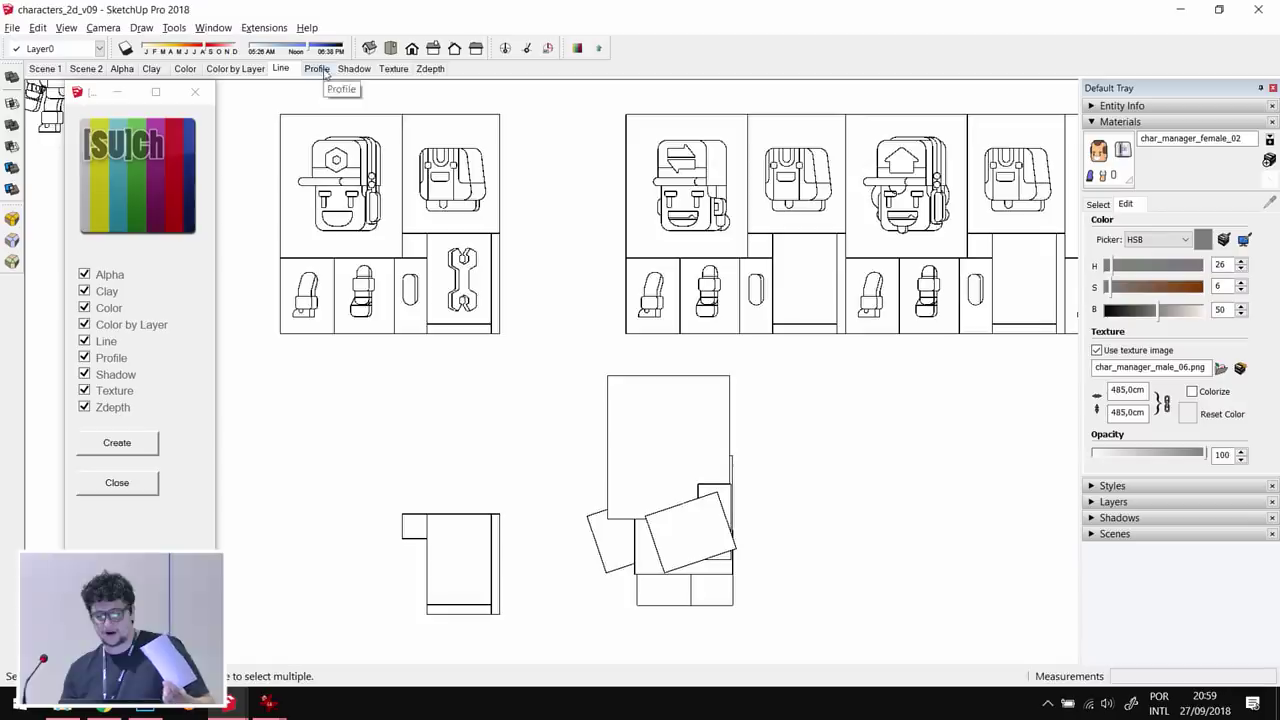
click(318, 69)
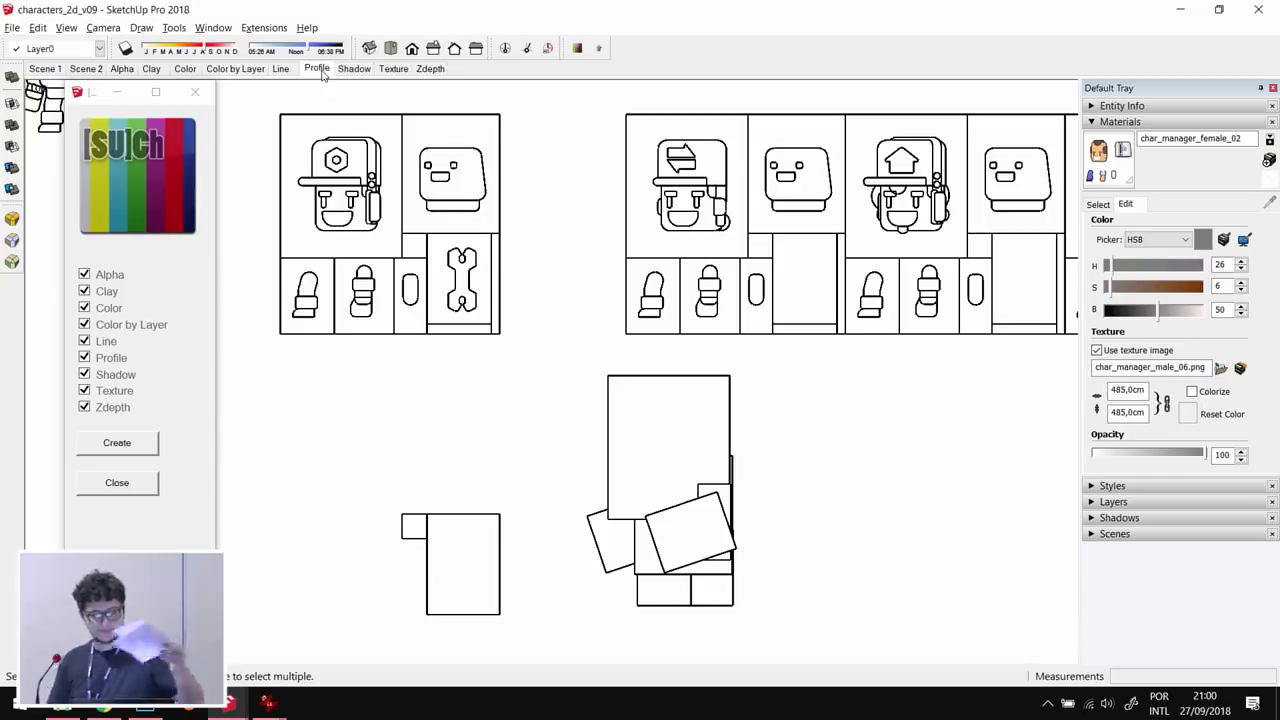
click(132, 70)
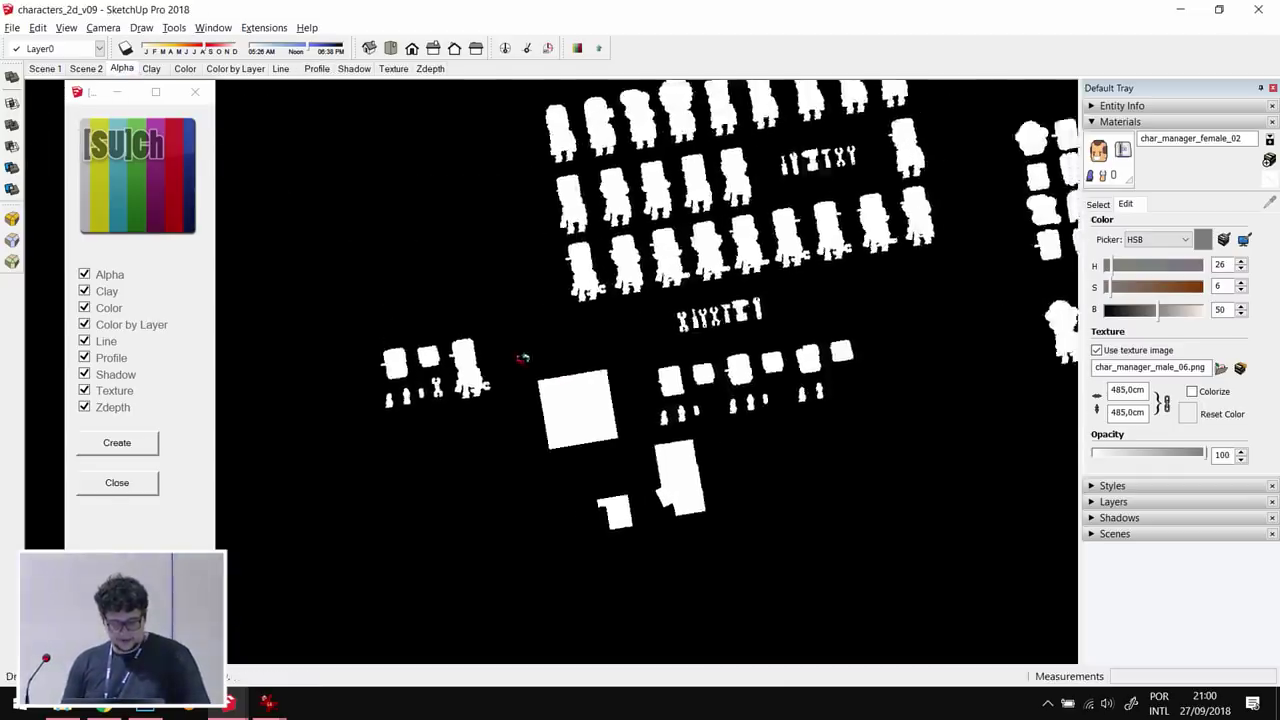
- Push/pull the white square up into a cube and select the entire box
scroll(457, 209, up, 5)
drag(486, 314, 701, 314)
middle_drag(701, 314, 591, 271)
key(p)
drag(591, 271, 620, 129)
key(space)
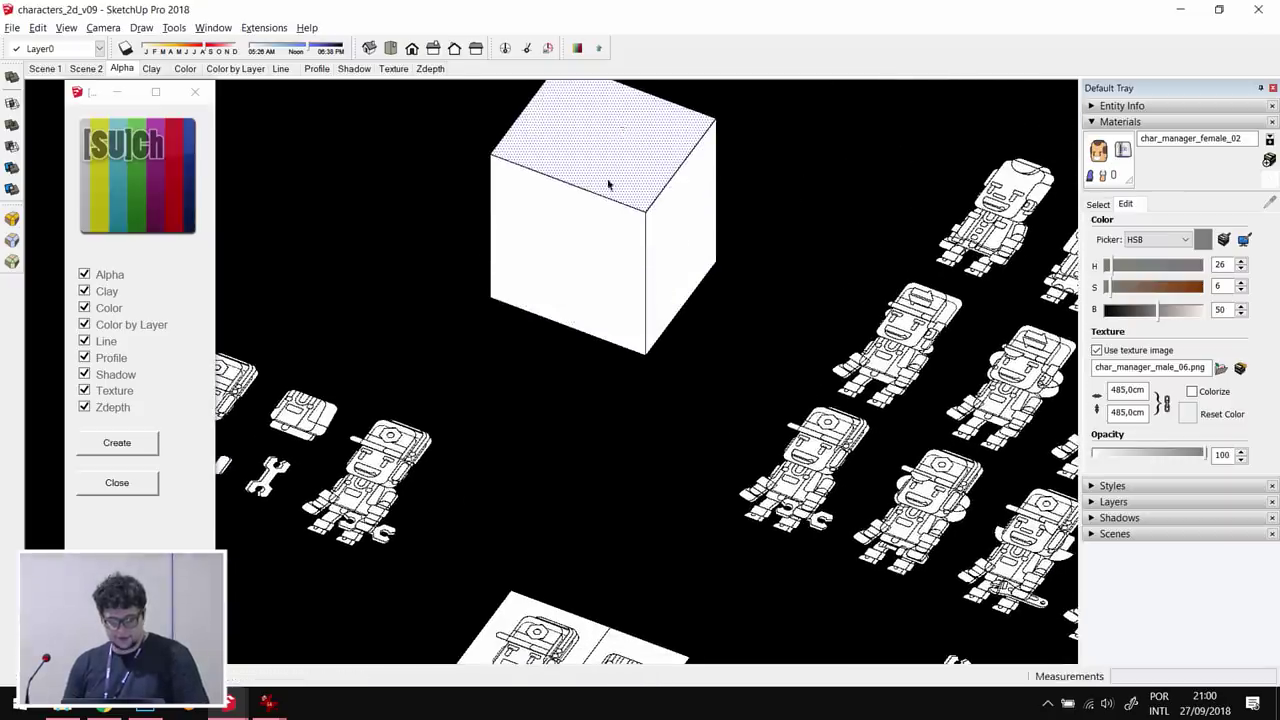
click(601, 254)
triple_click(601, 254)
scroll(628, 300, down, 3)
scroll(628, 305, up, 6)
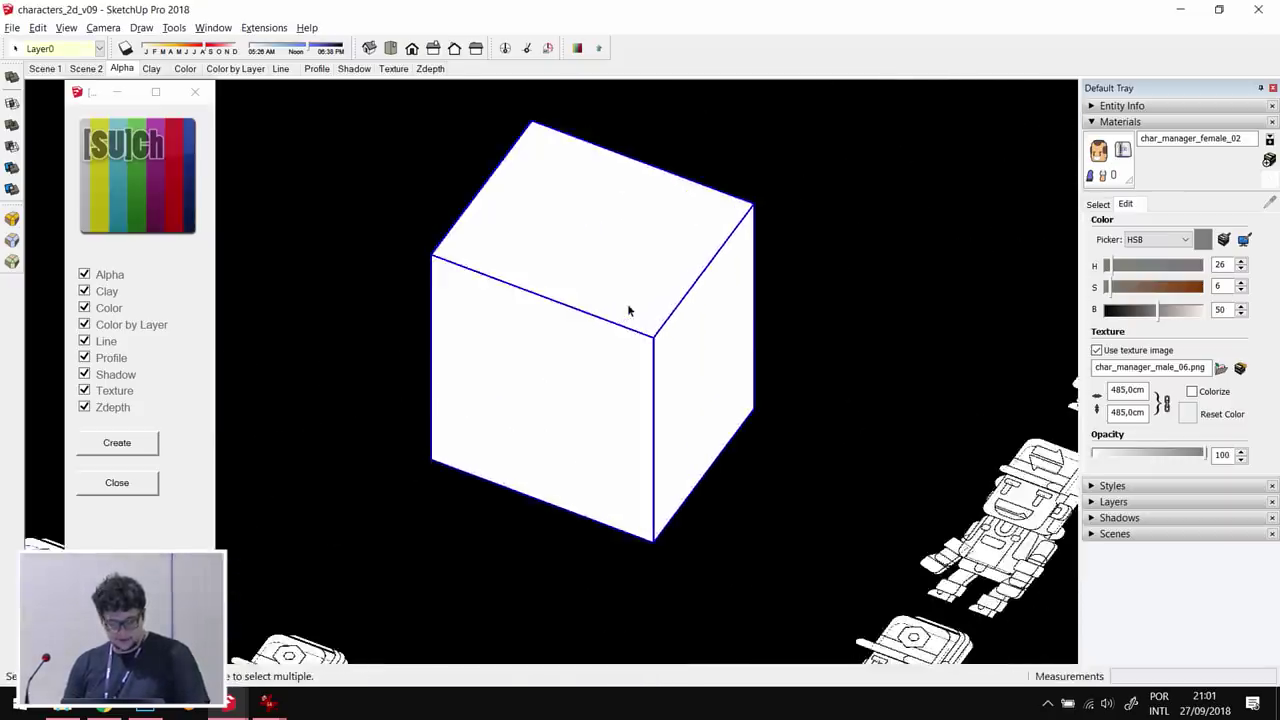
key(alt+r)
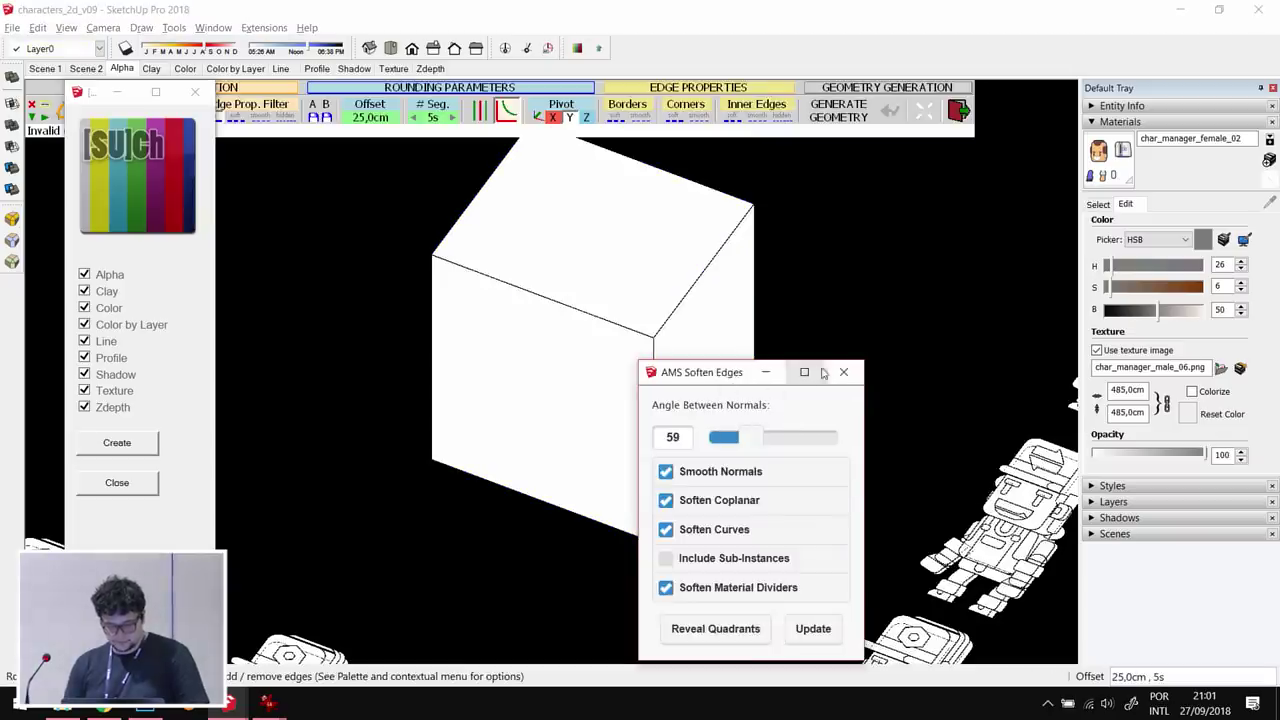
- Round all of the cube's edges with RoundCorner and select the rounded box
click(842, 372)
key(space)
key(alt+r)
key(space)
key(alt+r)
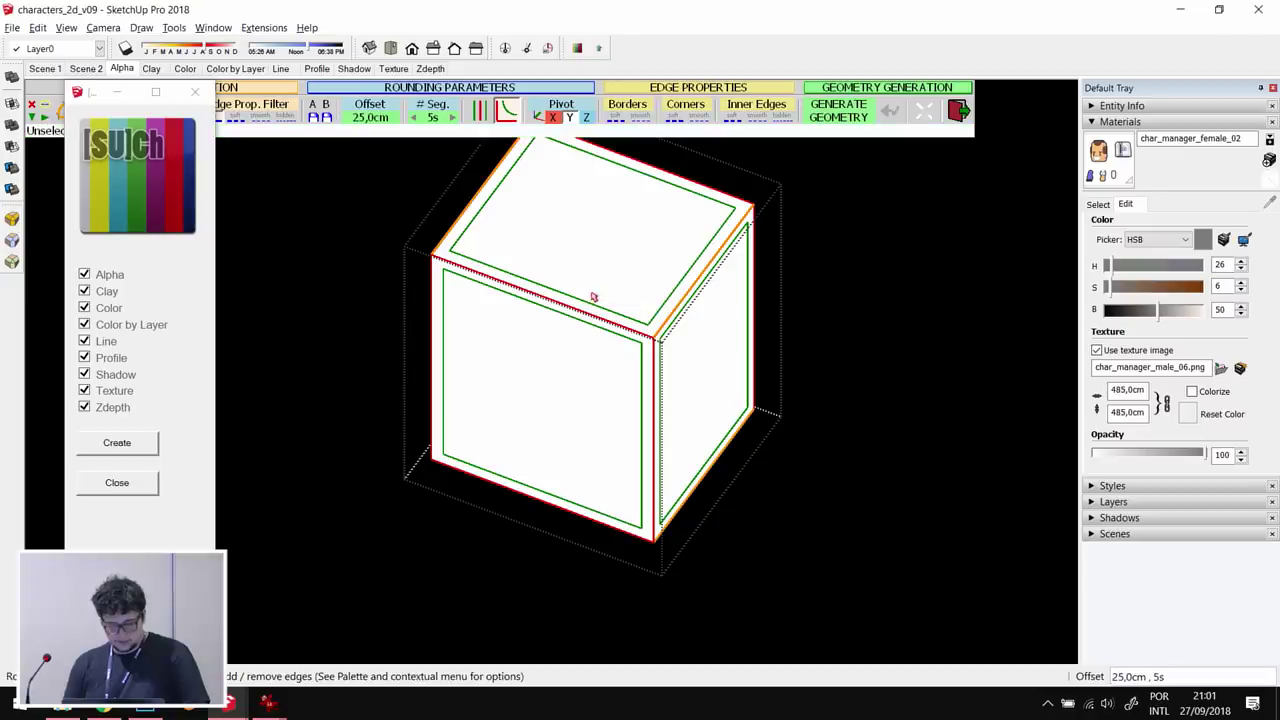
key(Return)
middle_drag(600, 291, 662, 276)
click(606, 290)
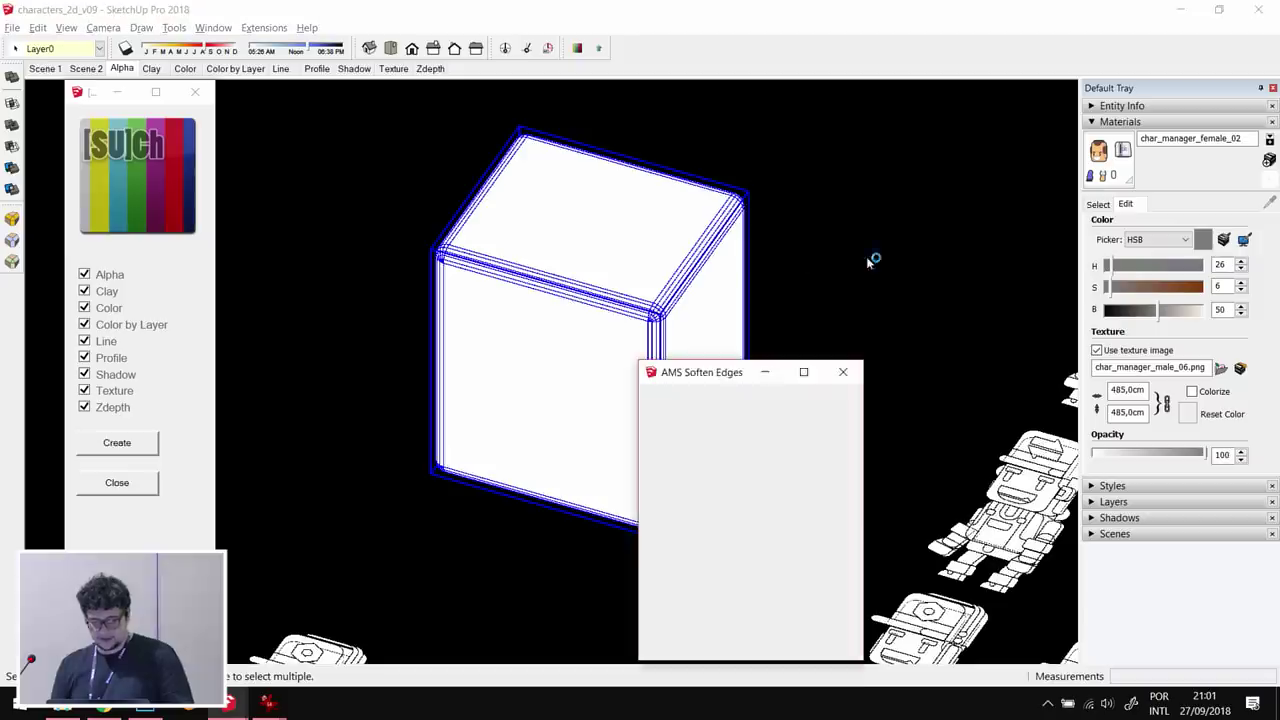
- Set the soften angle between normals to 49 and reveal the quadrant edges
drag(729, 368, 913, 208)
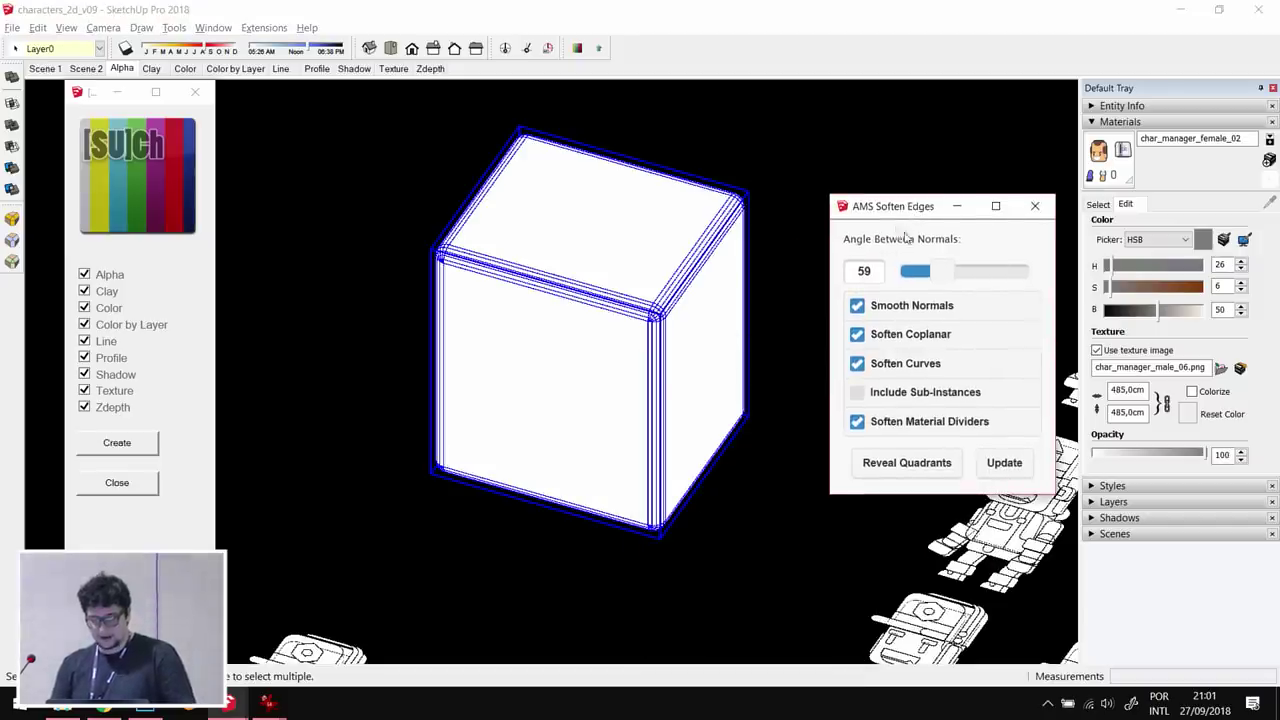
mouse_move(929, 272)
mouse_down()
mouse_move(958, 276)
mouse_move(928, 272)
mouse_move(950, 274)
mouse_move(935, 280)
mouse_up()
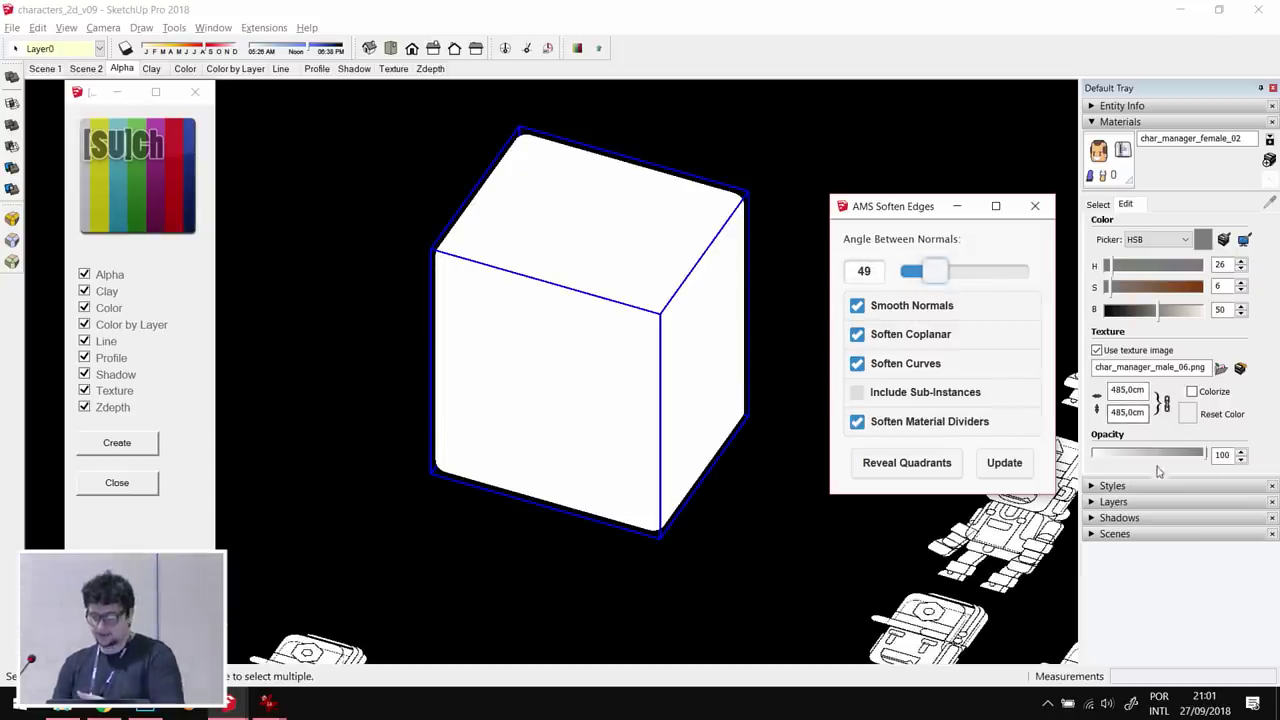
click(920, 474)
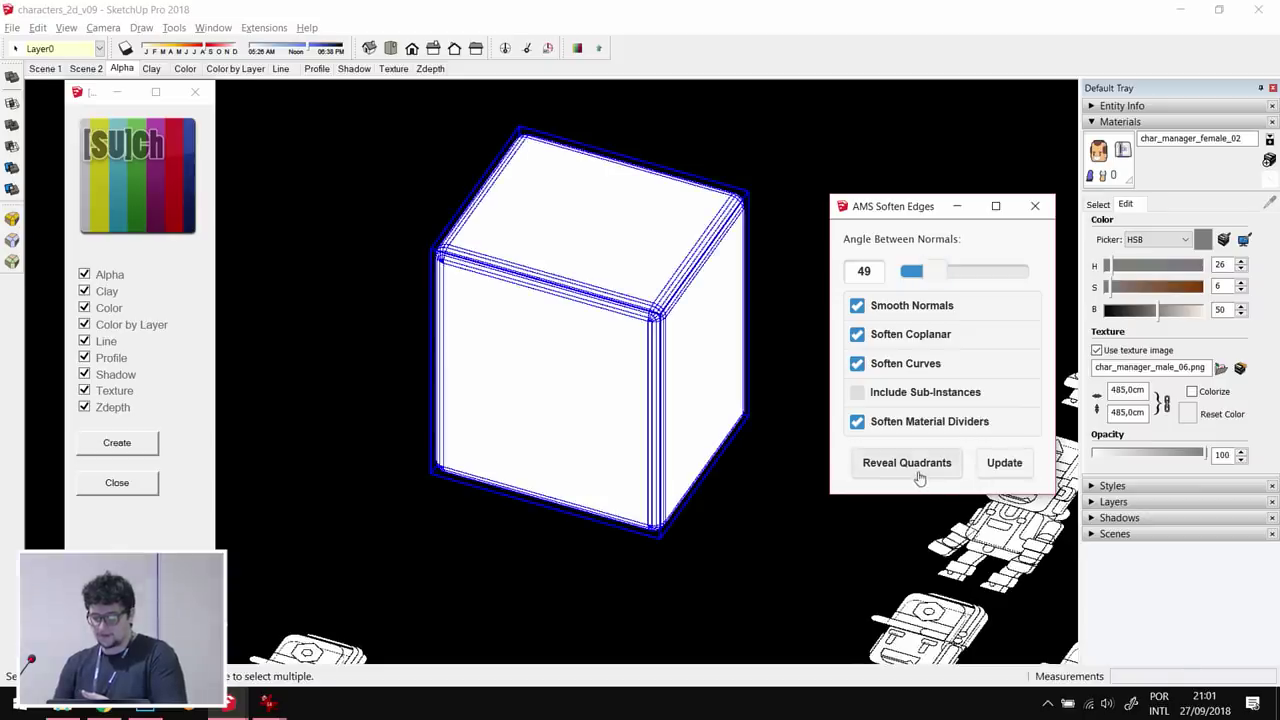
scroll(657, 348, up, 5)
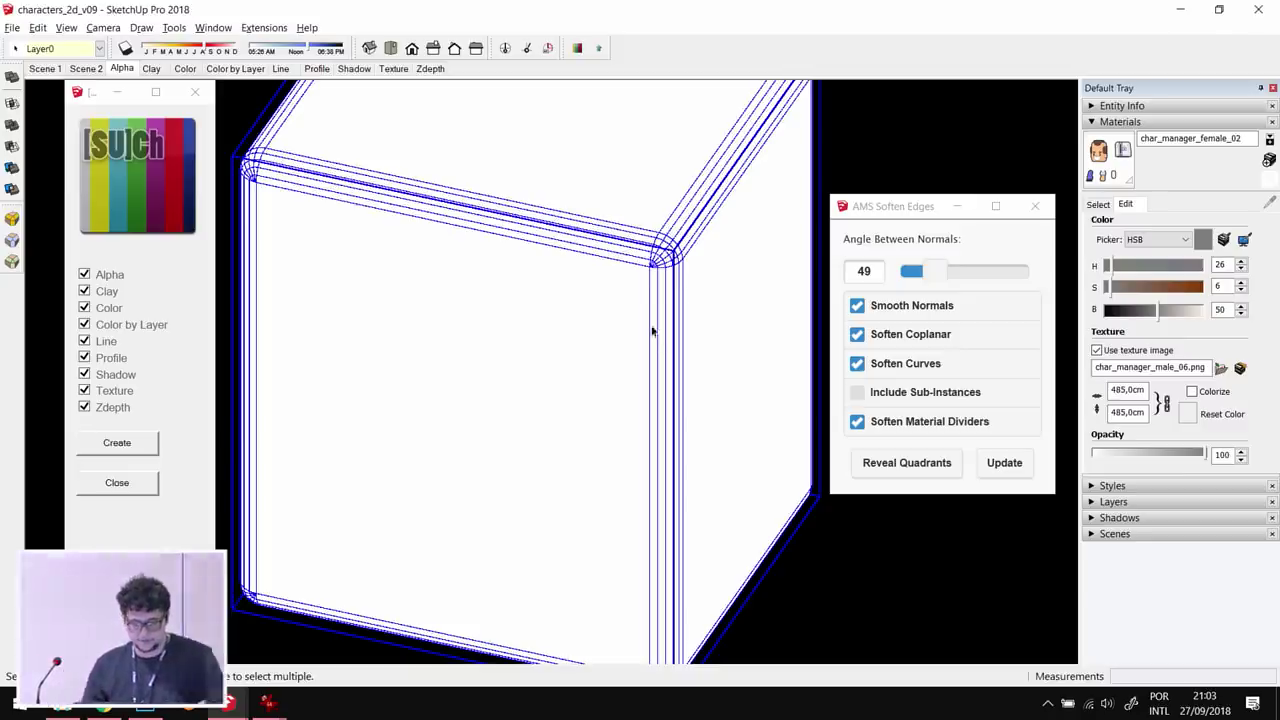
scroll(815, 328, down, 2)
click(1045, 209)
- Close the suCh panel, view the character sprites from Top view, then bring up the project folder
click(194, 92)
scroll(668, 380, down, 5)
key(F2)
key(l)
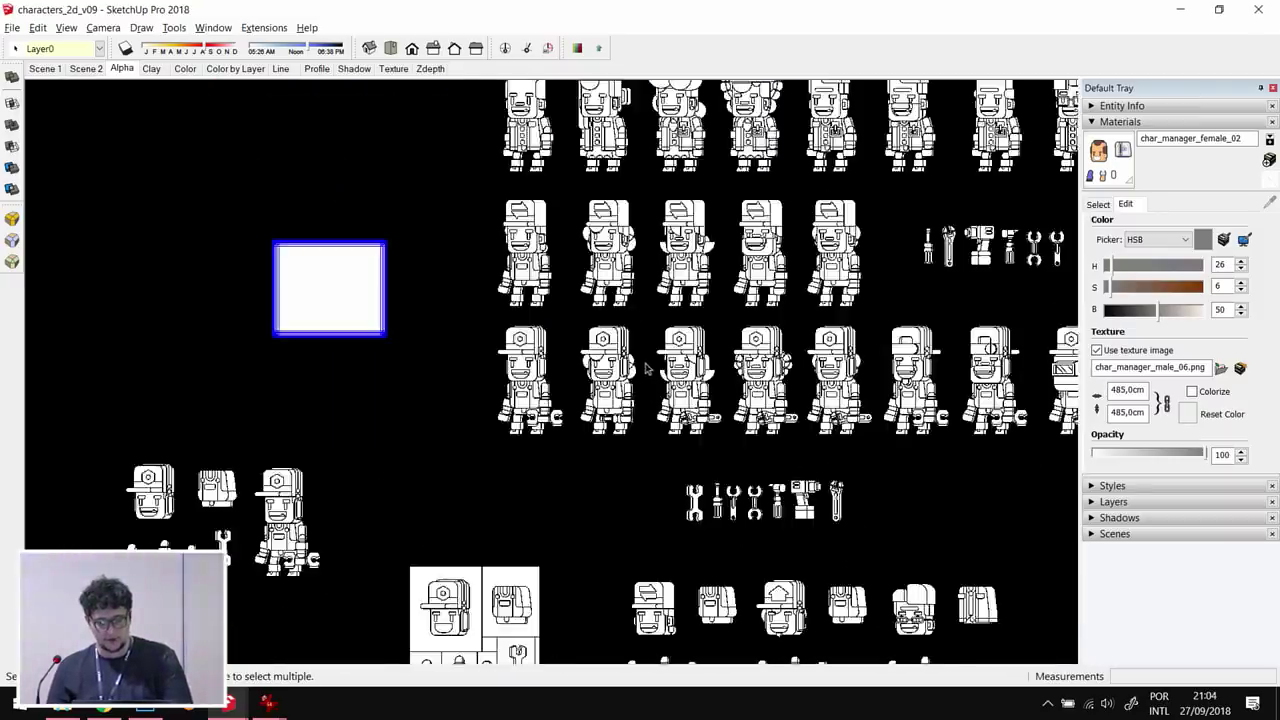
scroll(540, 495, up, 6)
click(566, 553)
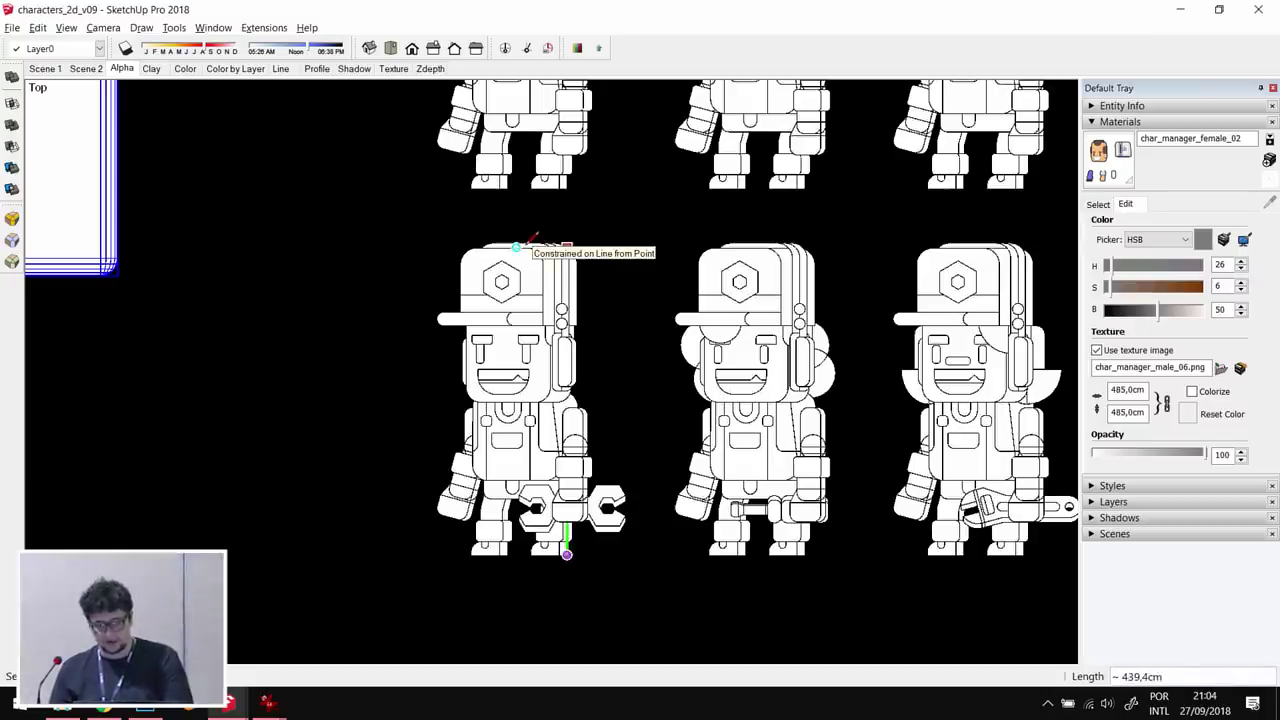
key(space)
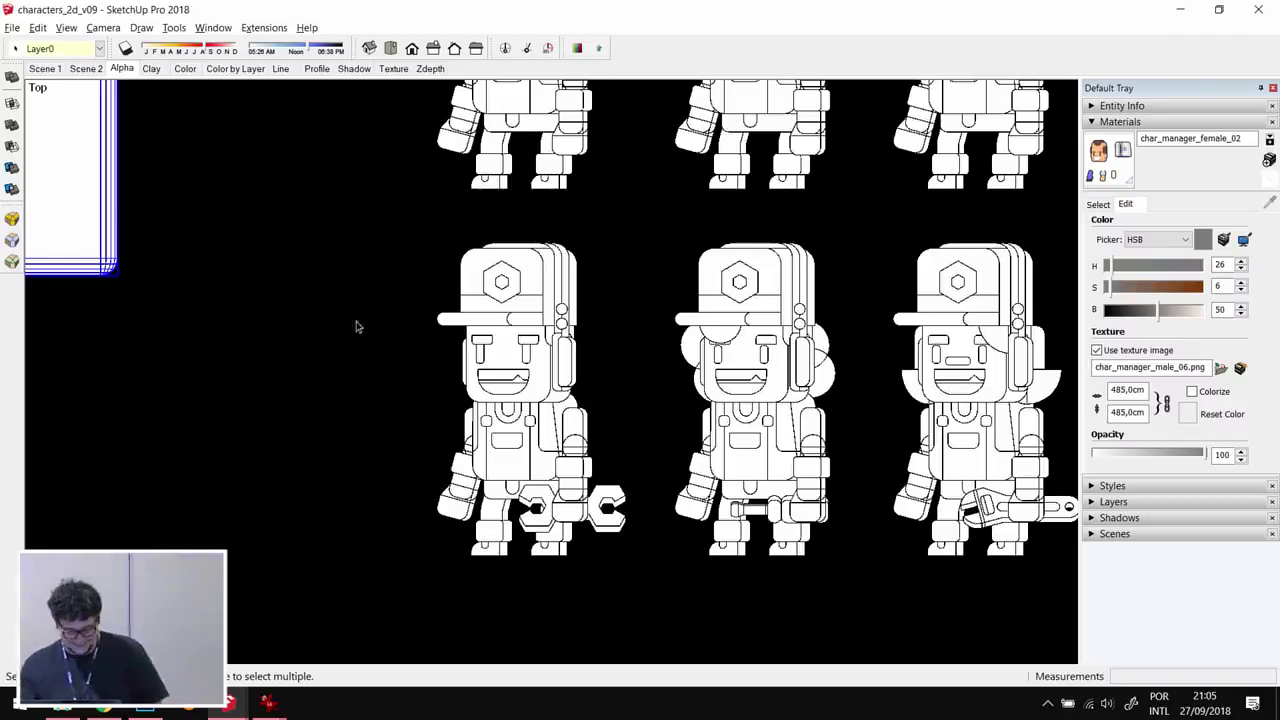
click(66, 708)
- Open outdoor_model_v08 from 05 PIXO, then pick modulo_25d_v18 in the folder
click(542, 350)
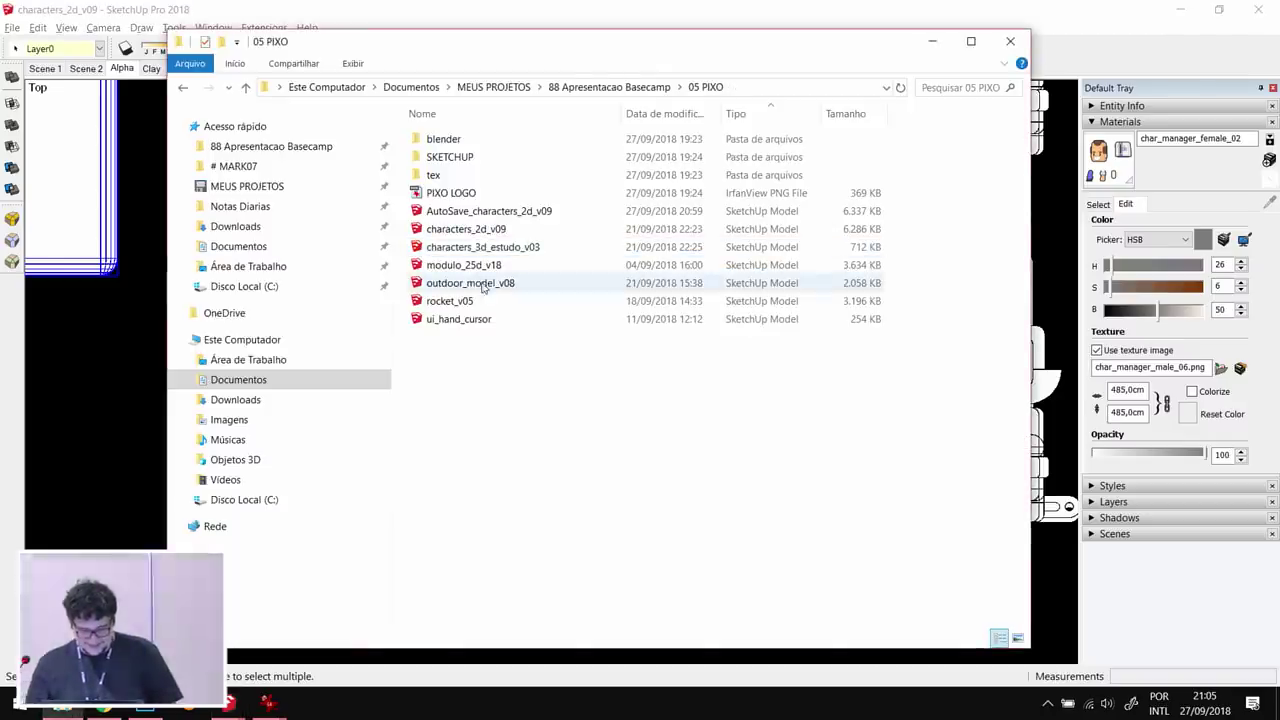
click(476, 288)
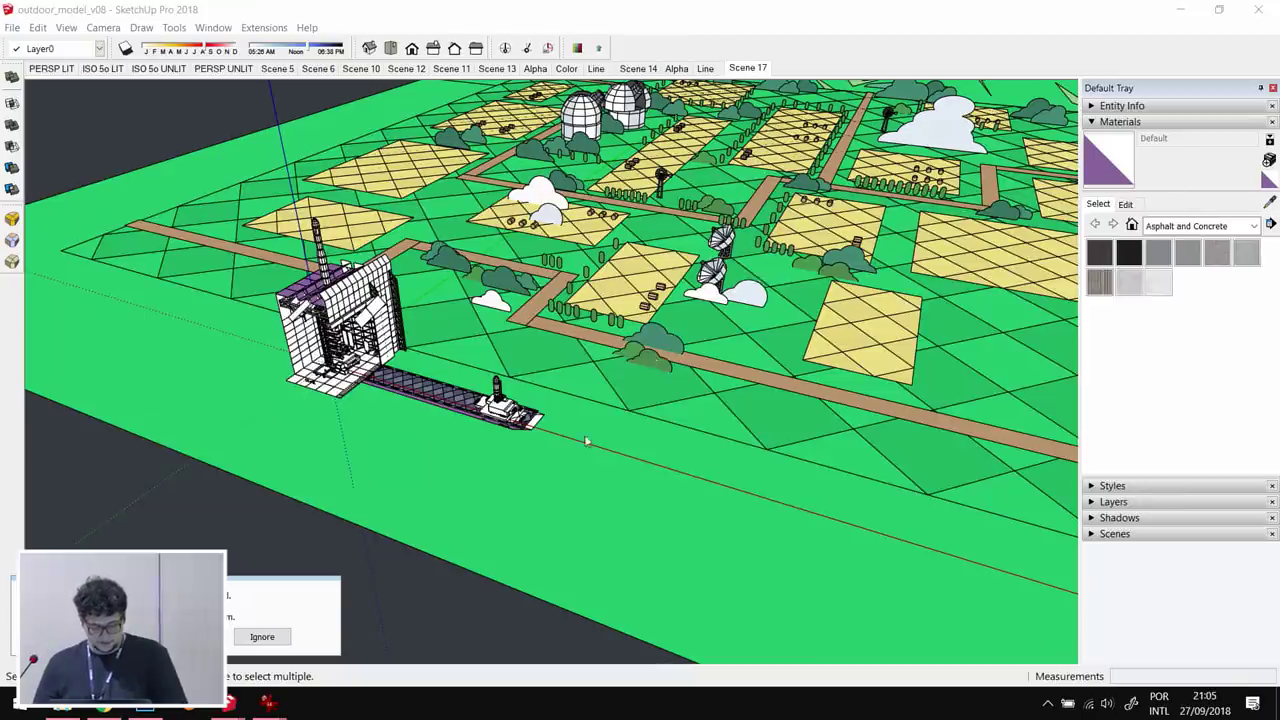
key(alt+Tab)
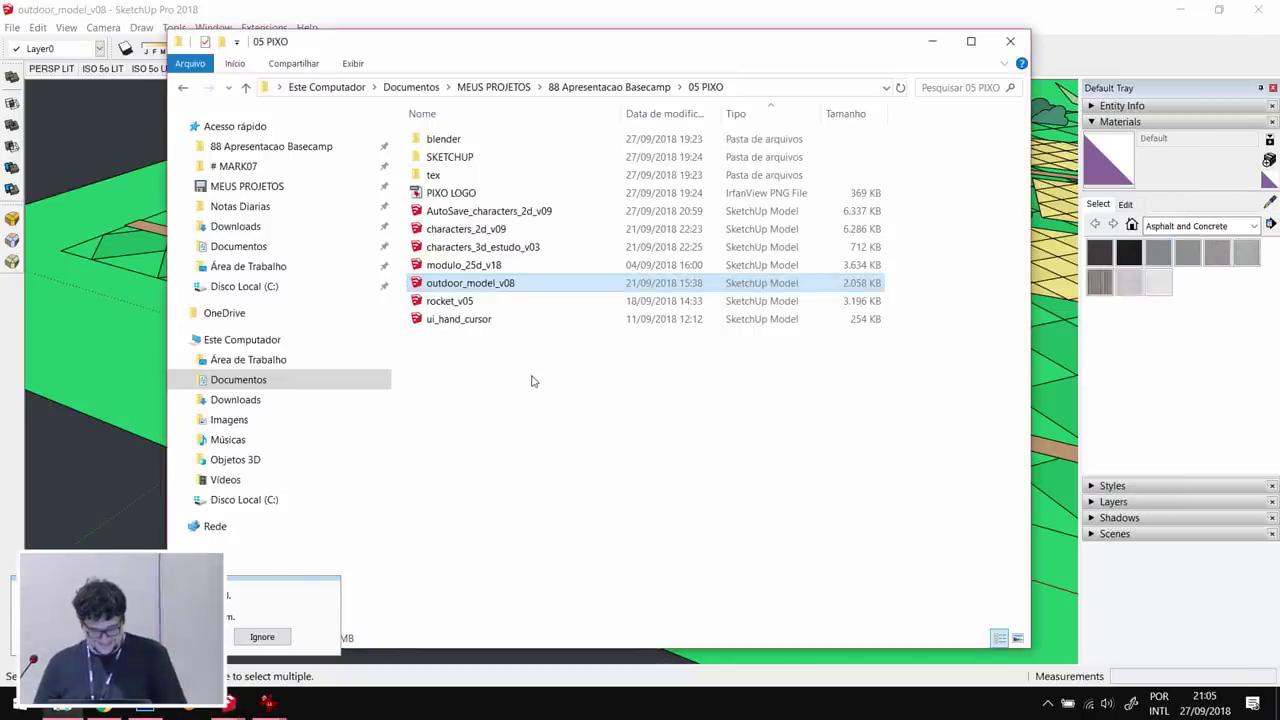
click(507, 268)
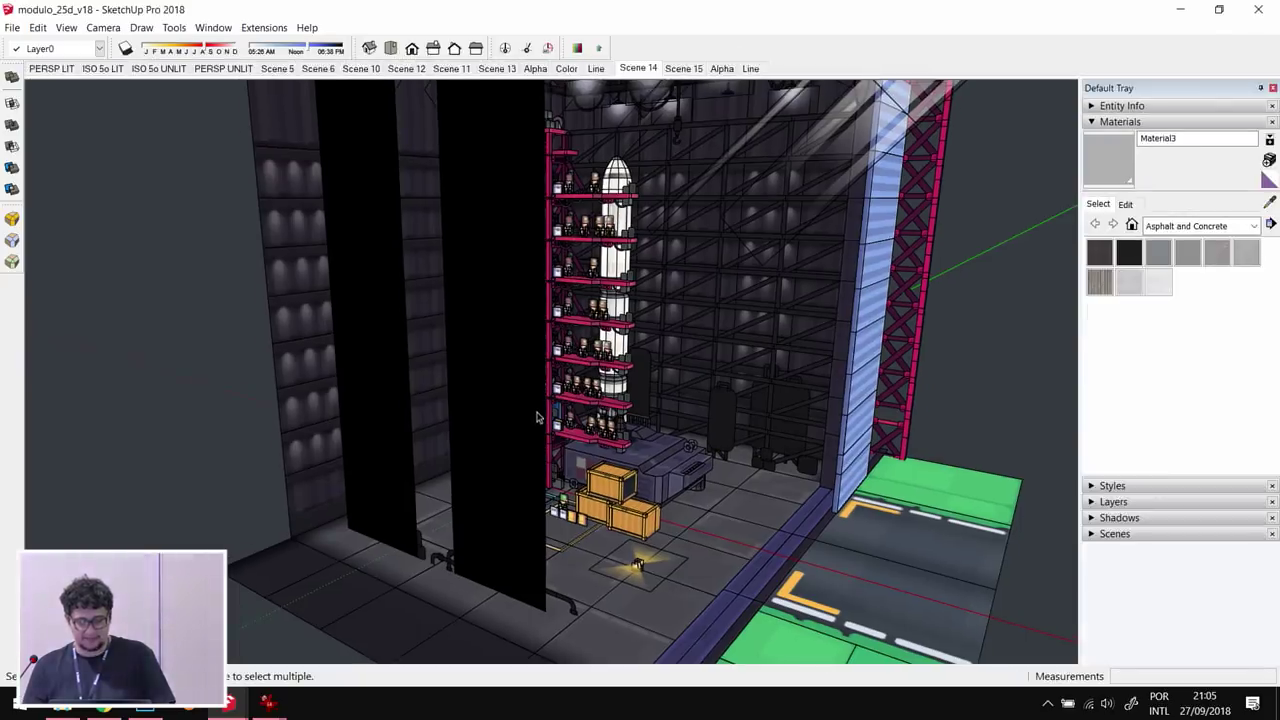
- Select the tall black panel, then orbit to view the tower, floor and crates
click(374, 452)
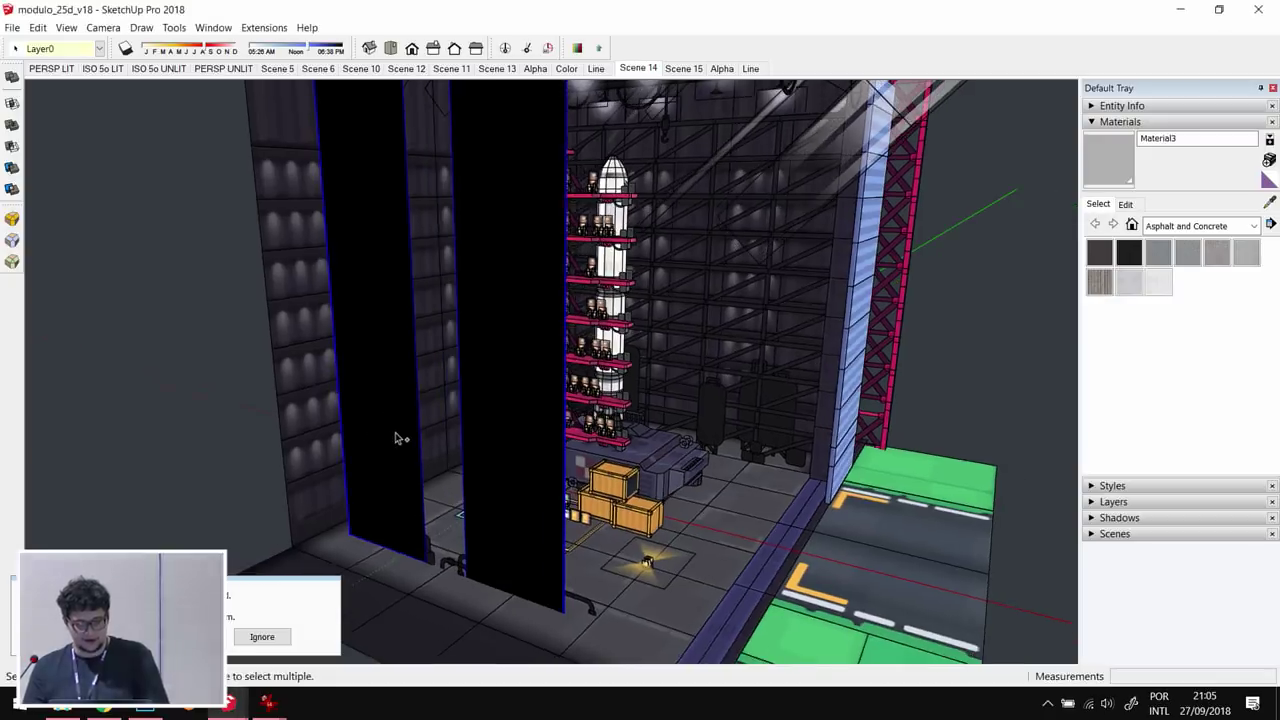
middle_drag(395, 440, 455, 420)
middle_drag(566, 438, 577, 310)
scroll(570, 320, up, 6)
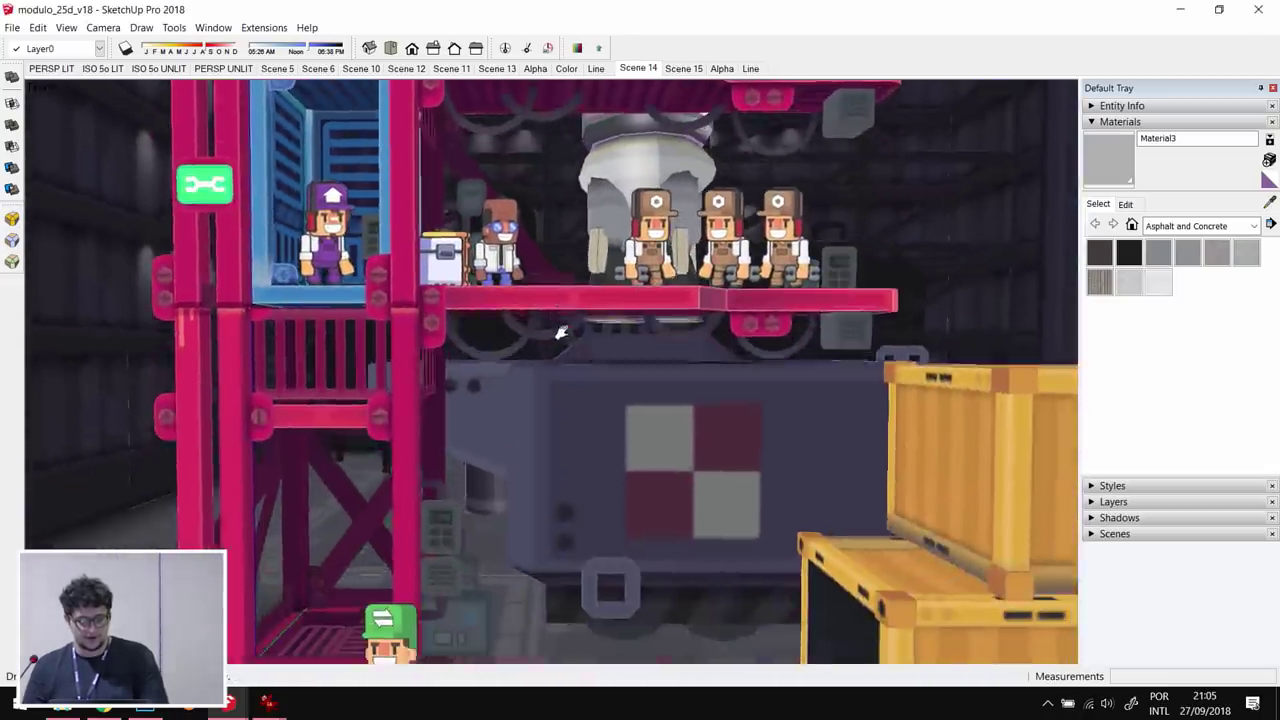
scroll(561, 333, down, 4)
middle_drag(751, 374, 670, 356)
scroll(670, 356, down, 8)
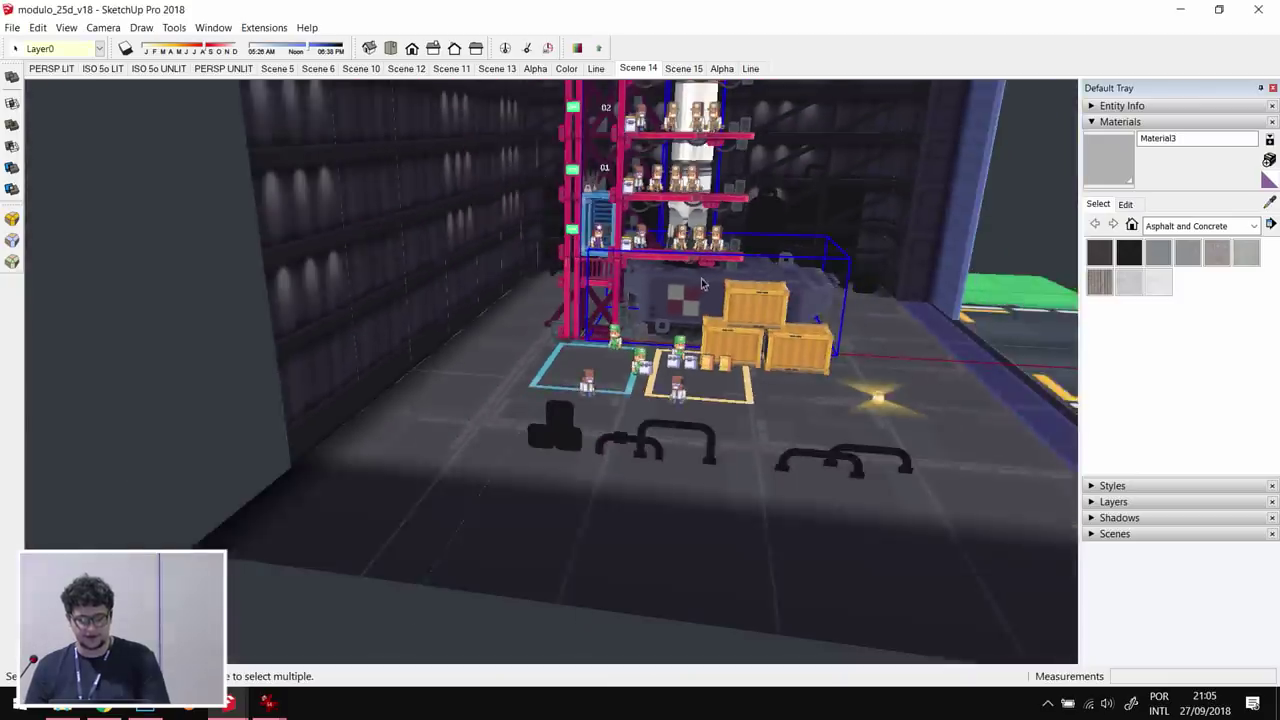
- Start moving the crane beside the rack with Move (M), then cancel it
key(m)
scroll(829, 296, up, 3)
click(600, 460)
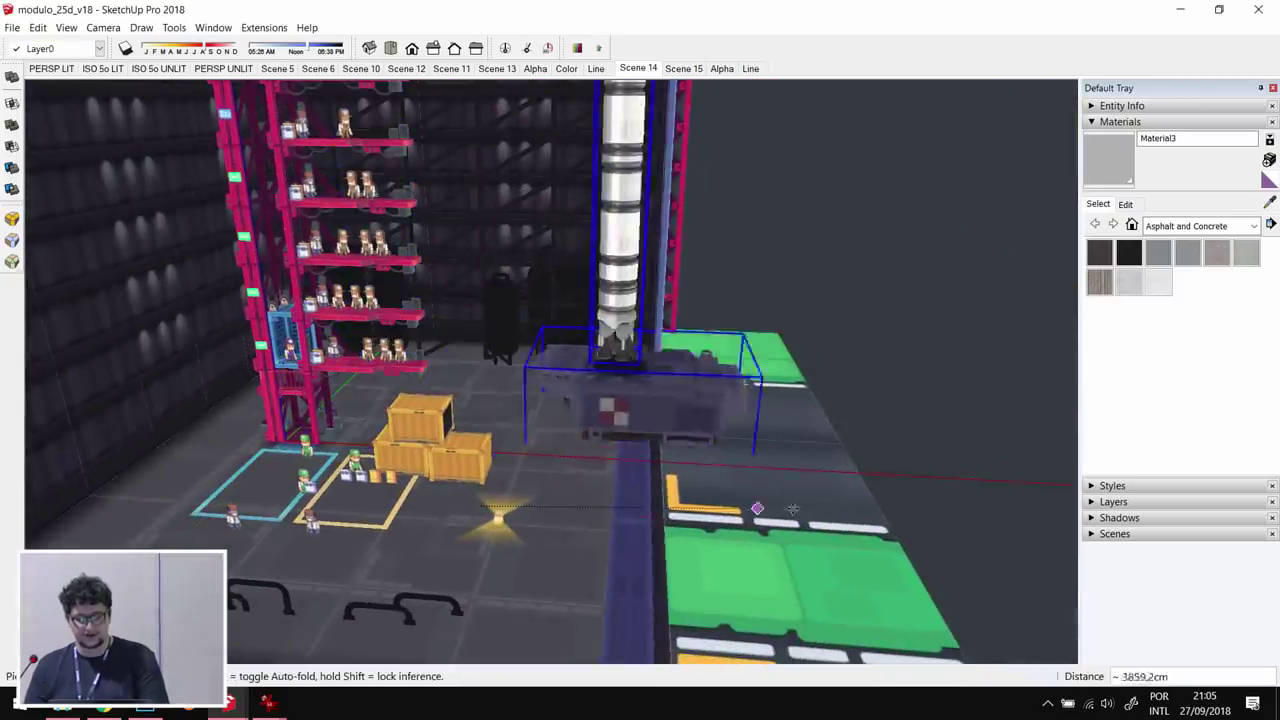
key(Escape)
- Orbit around the scaffold tower and view it from a lower angle
middle_drag(826, 366, 592, 343)
scroll(592, 343, up, 8)
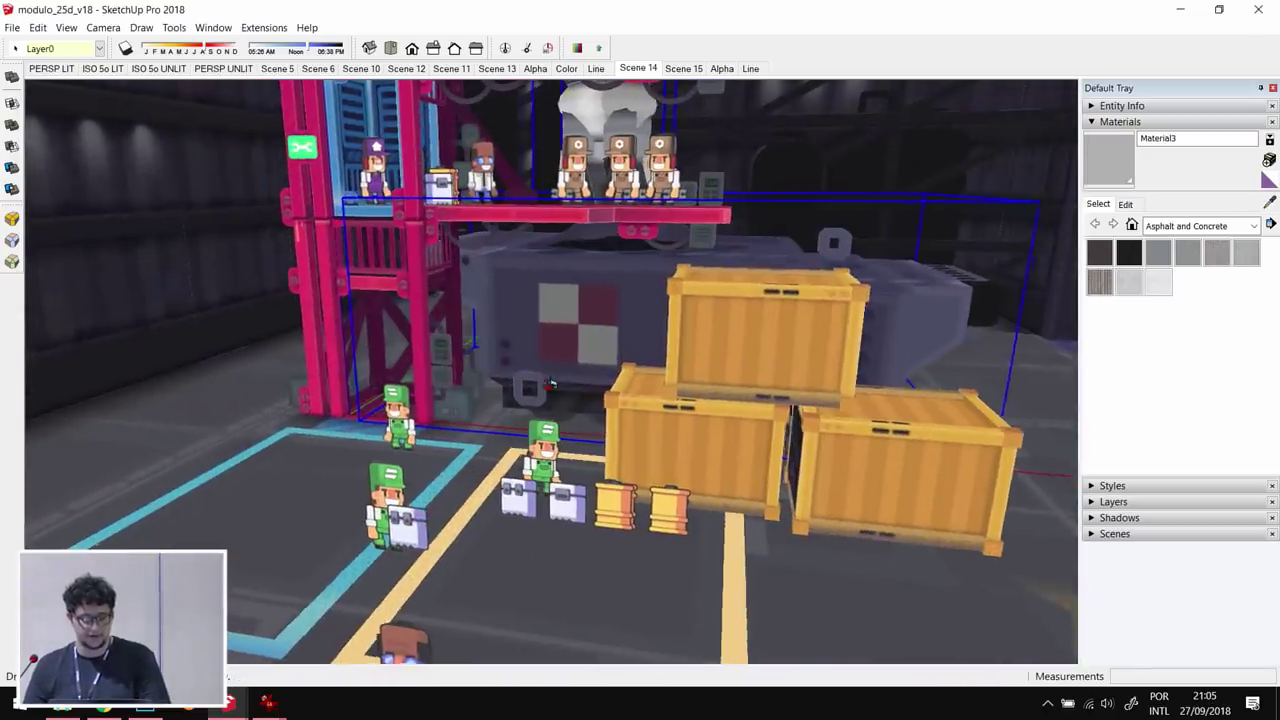
middle_drag(550, 383, 674, 349)
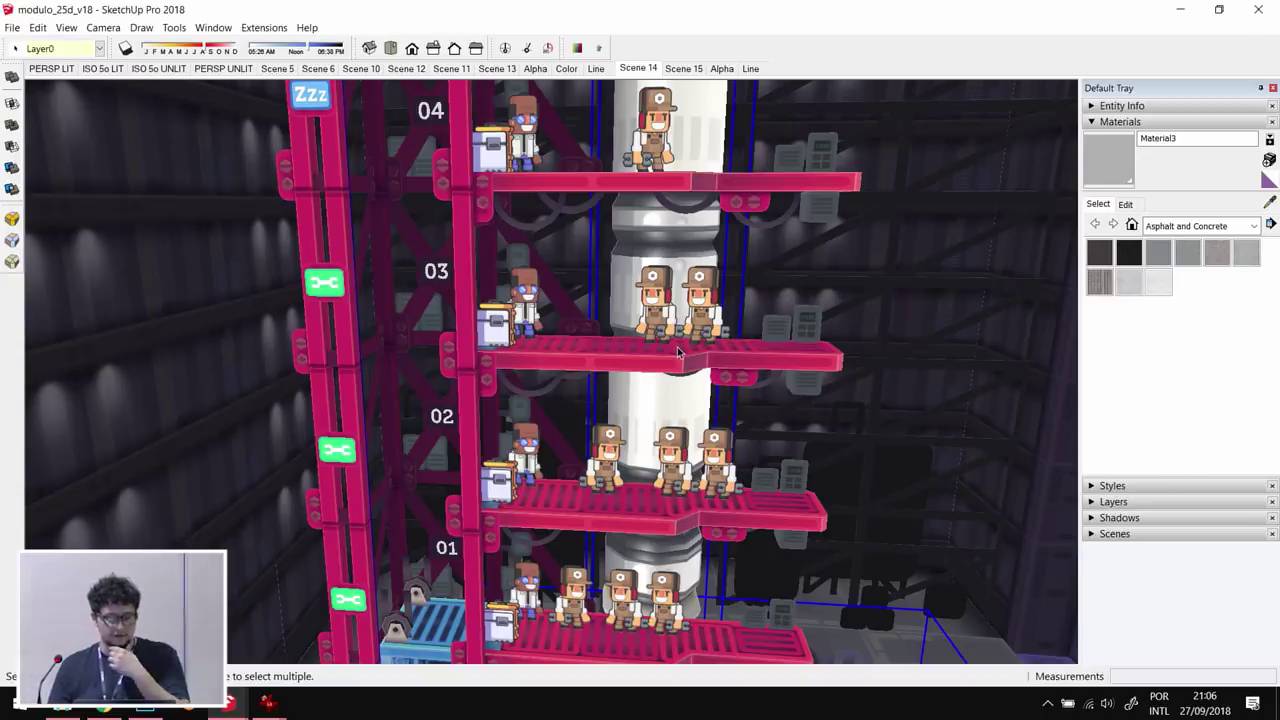
scroll(678, 352, down, 10)
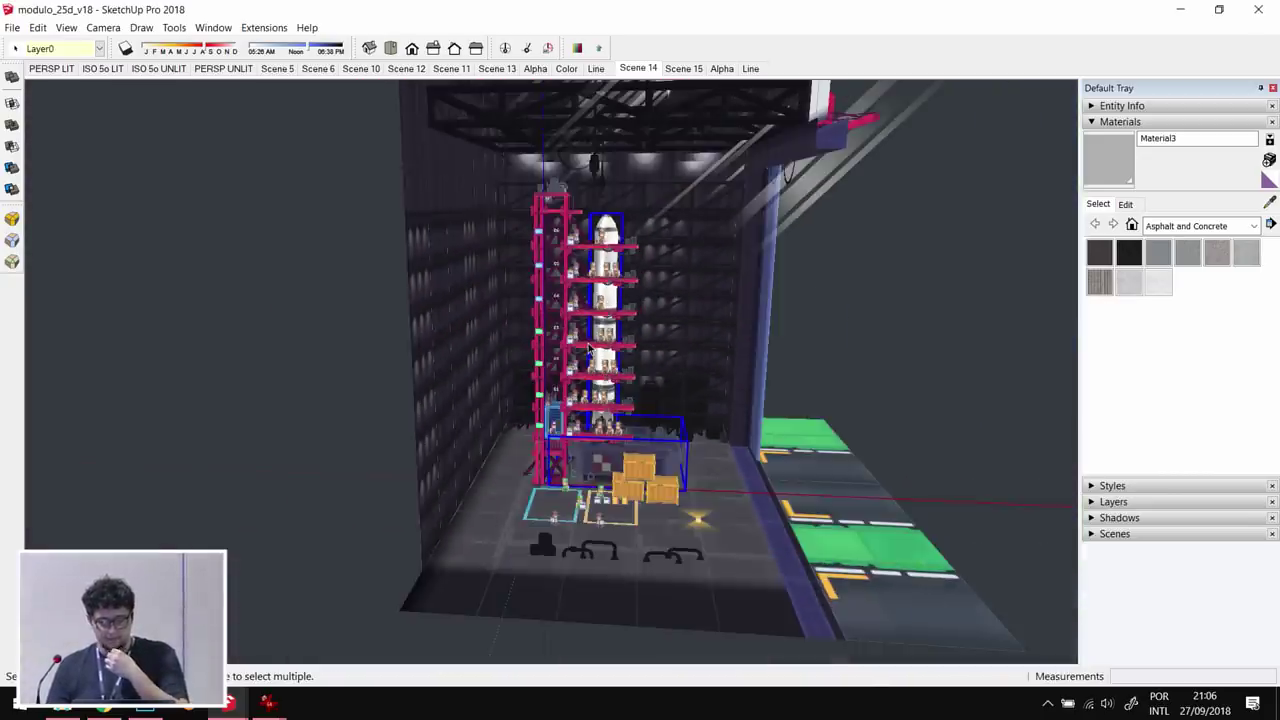
scroll(862, 376, down, 4)
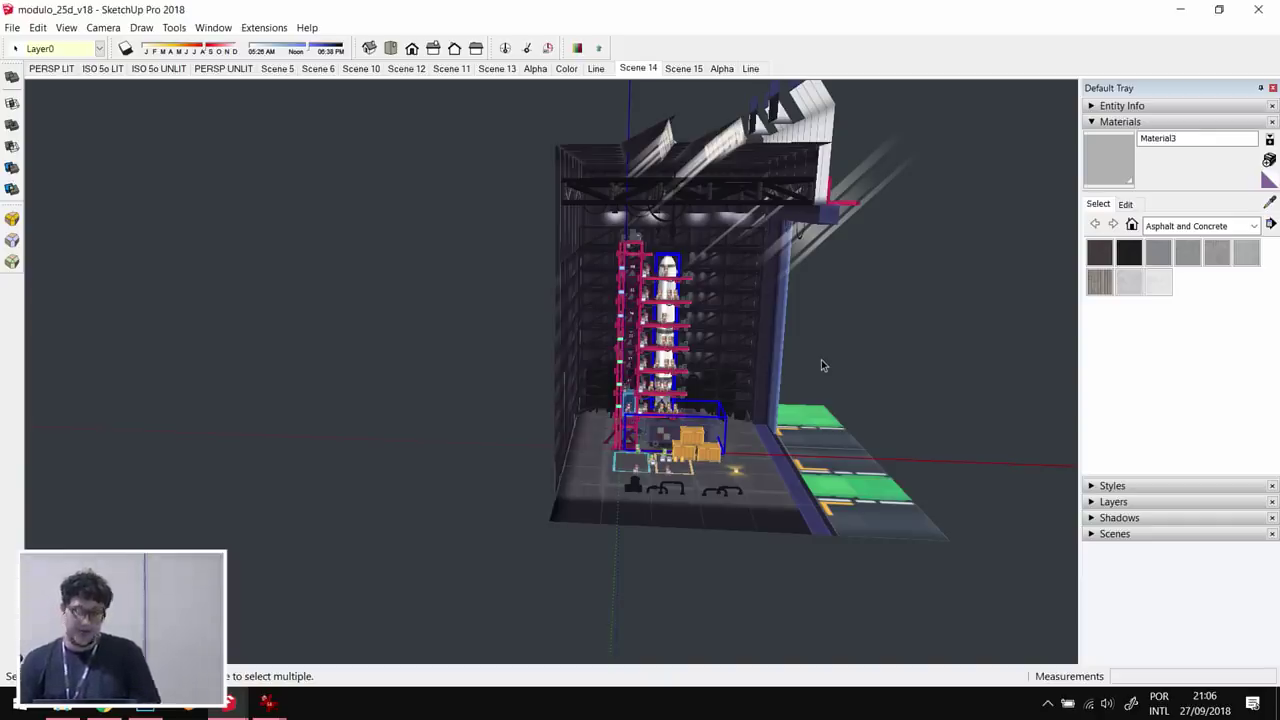
- Orbit closer to the hangar, then bring the 05 PIXO folder window back in front
middle_drag(787, 371, 714, 371)
key(alt+Tab)
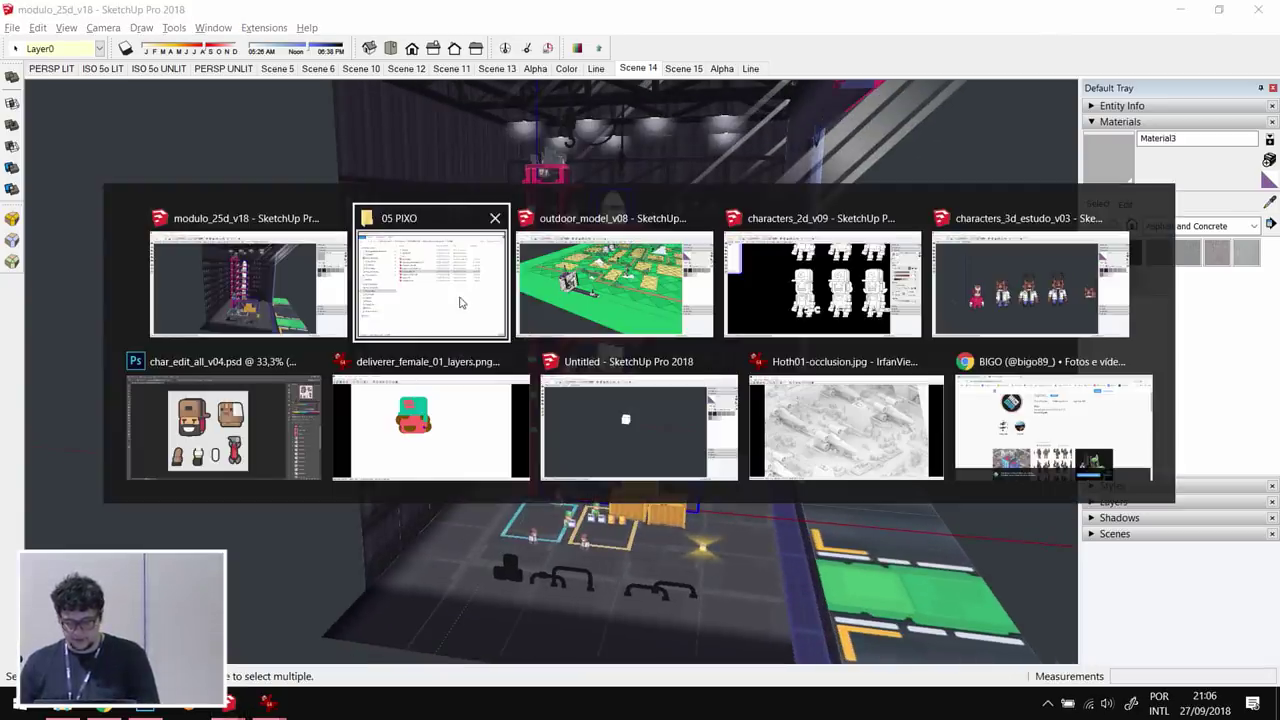
click(460, 302)
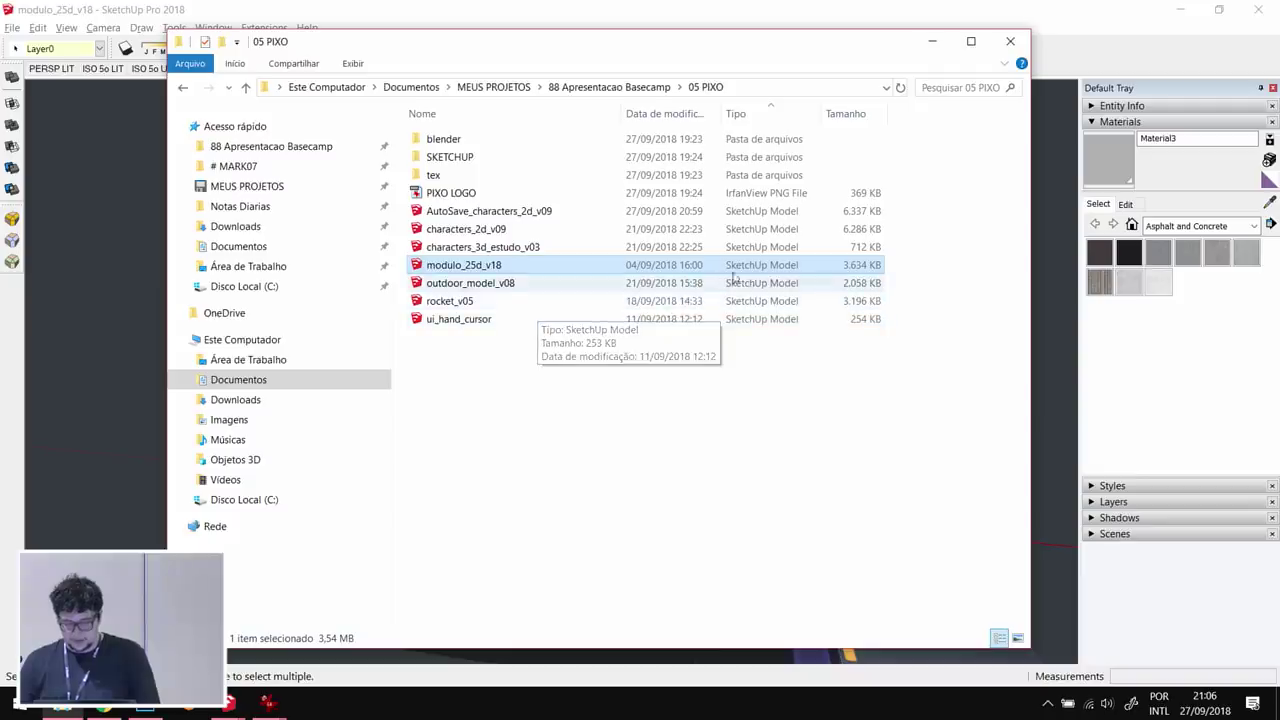